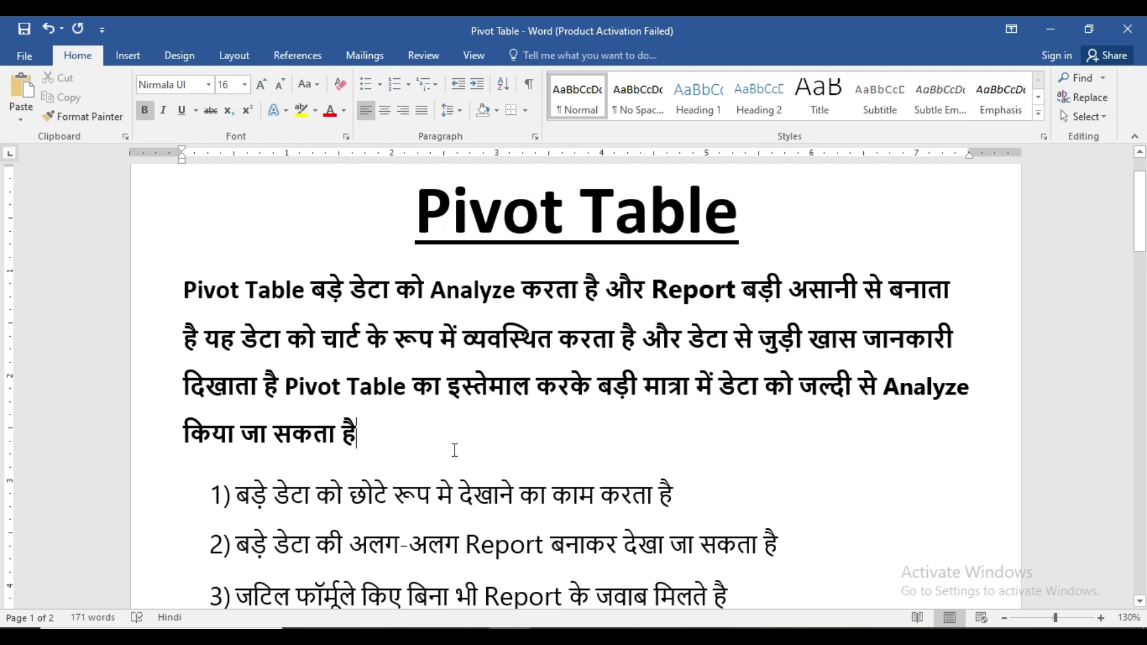
- Read through the Pivot Table notes and open the workbook linked from the word डाटा in the boss example
{"action": "left_click", "coordinate": [410, 441]}
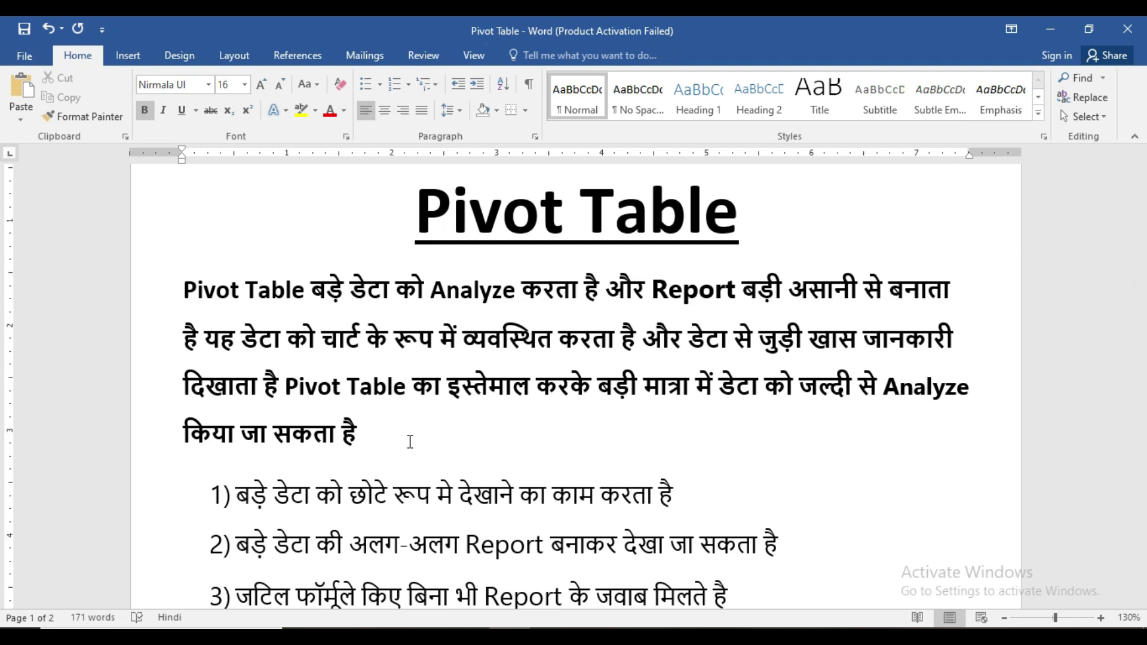
{"action": "scroll", "coordinate": [410, 442], "scroll_direction": "down", "scroll_amount": 3}
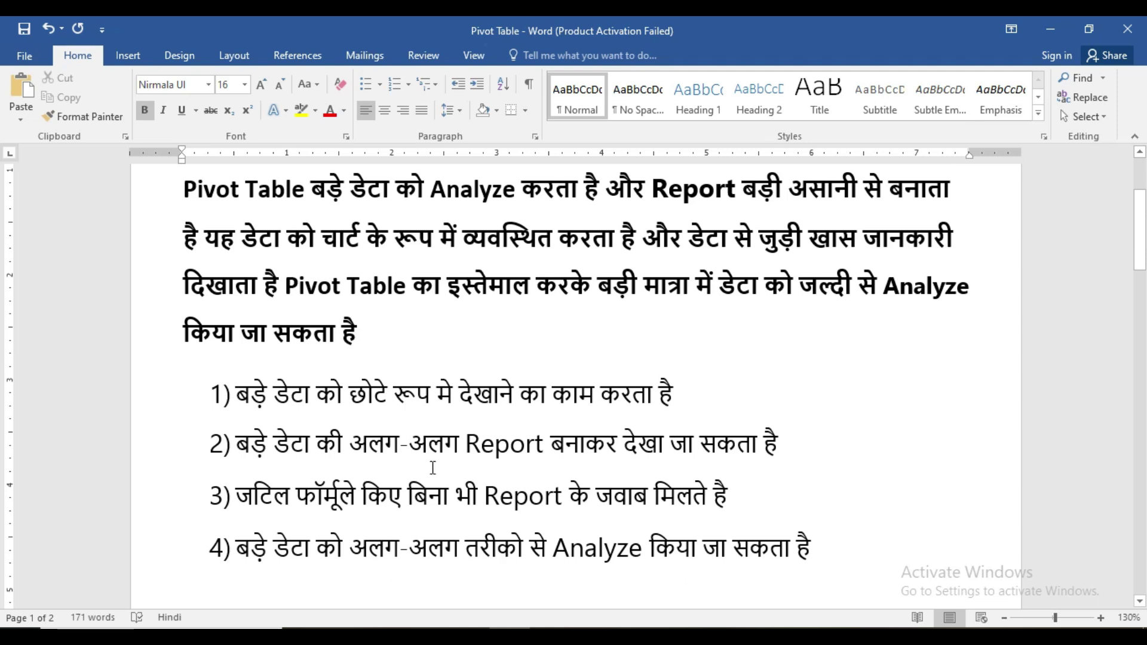
{"action": "scroll", "coordinate": [430, 468], "scroll_direction": "down", "scroll_amount": 3}
{"action": "scroll", "coordinate": [432, 468], "scroll_direction": "down", "scroll_amount": 1}
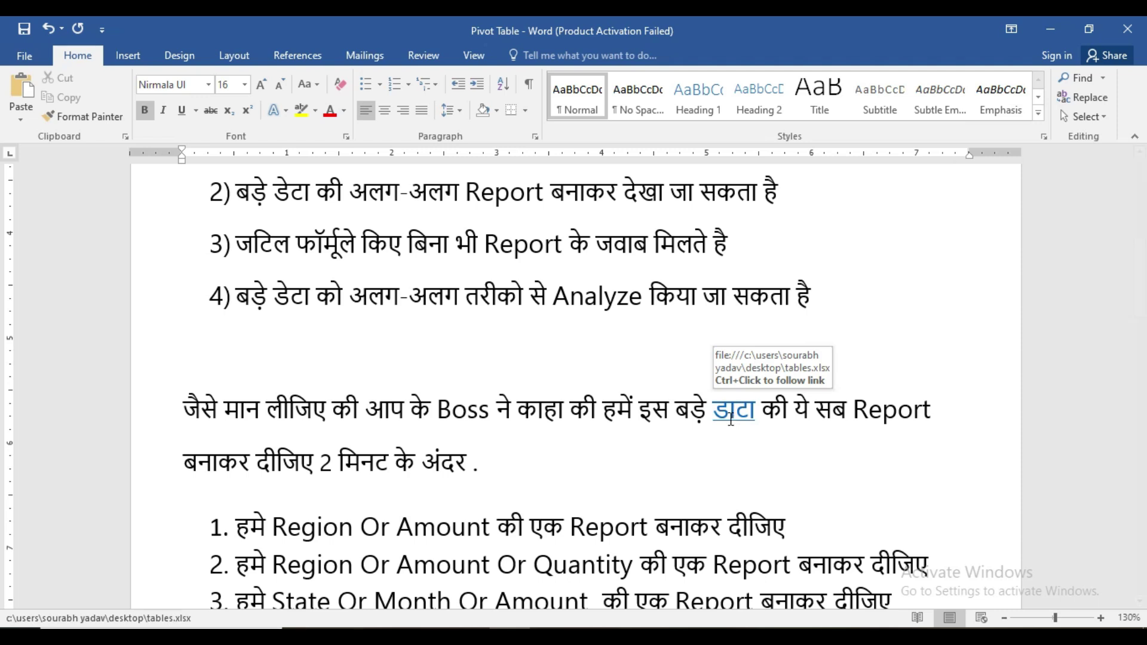
{"action": "left_click", "coordinate": [731, 415], "text": "ctrl"}
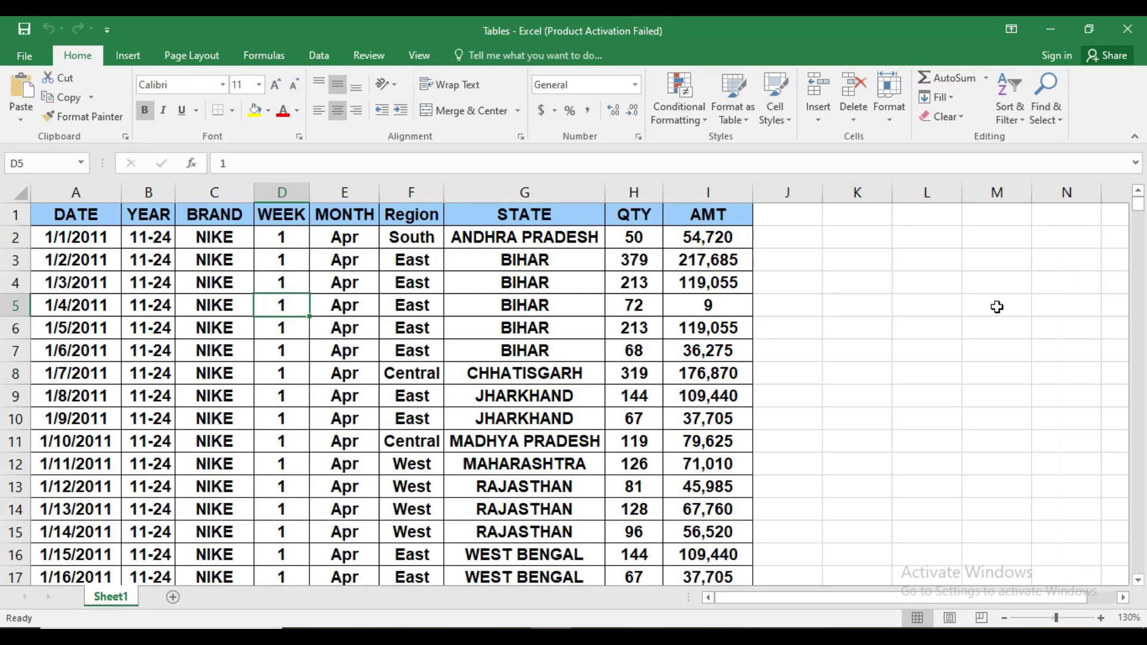
- Create a PivotTable from the range Sheet1!$A$1:$I$5115 on a new worksheet
{"action": "mouse_move", "coordinate": [1138, 208]}
{"action": "left_mouse_down"}
{"action": "mouse_move", "coordinate": [1118, 535]}
{"action": "mouse_move", "coordinate": [1129, 203]}
{"action": "left_mouse_up"}
{"action": "left_click", "coordinate": [128, 57]}
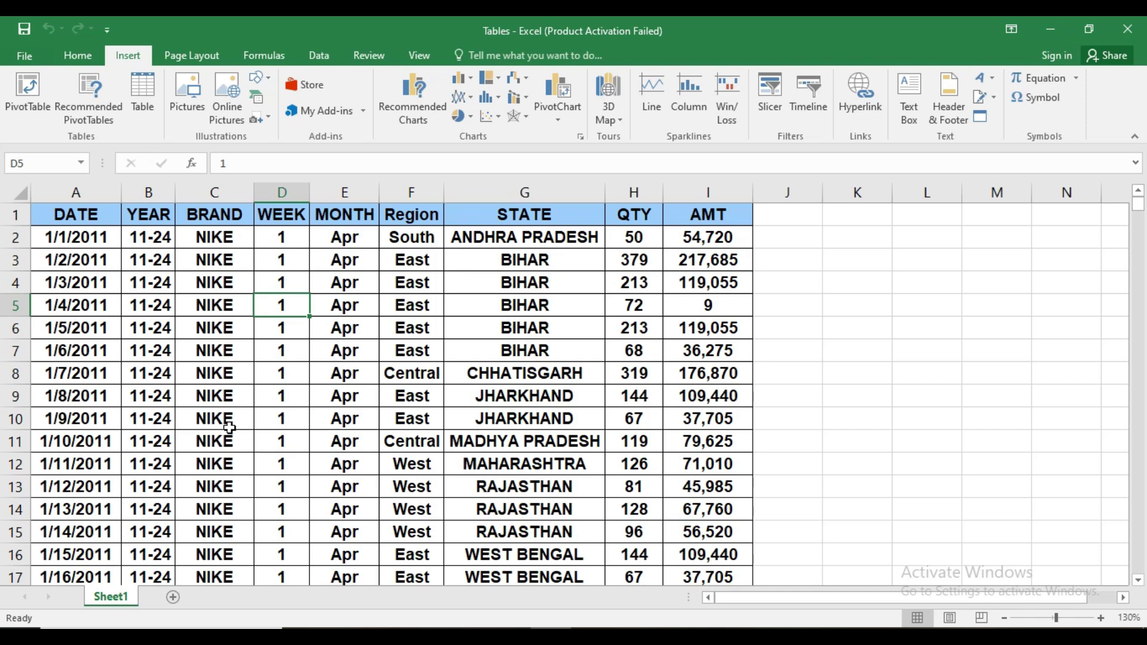
{"action": "left_click", "coordinate": [34, 93]}
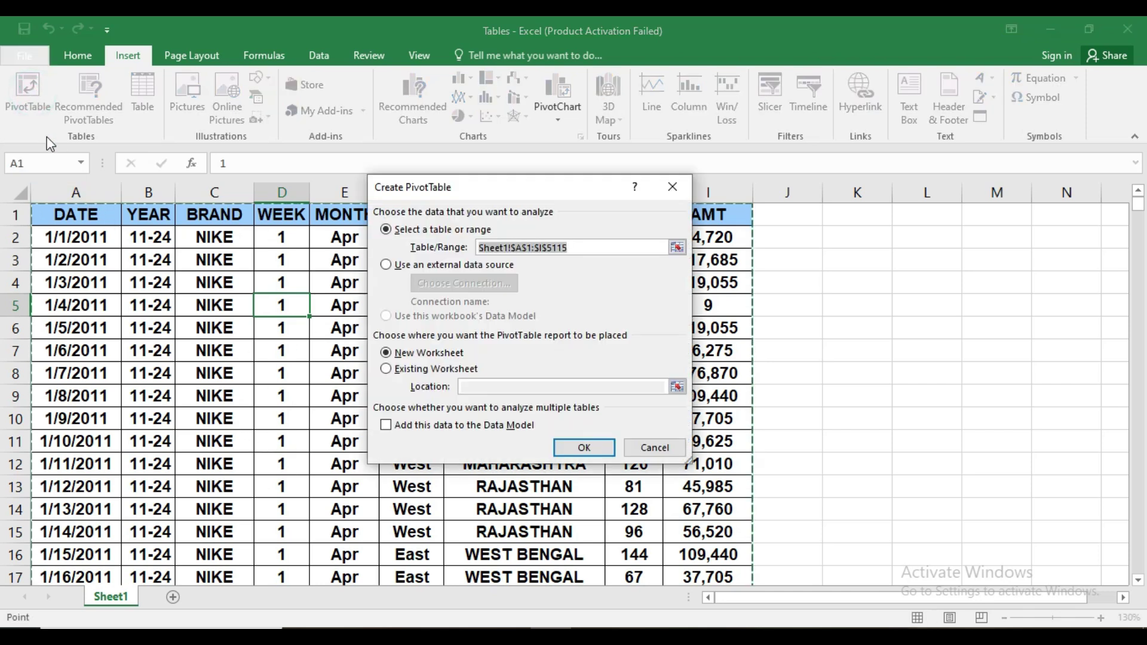
{"action": "left_click_drag", "start_coordinate": [441, 187], "coordinate": [295, 163]}
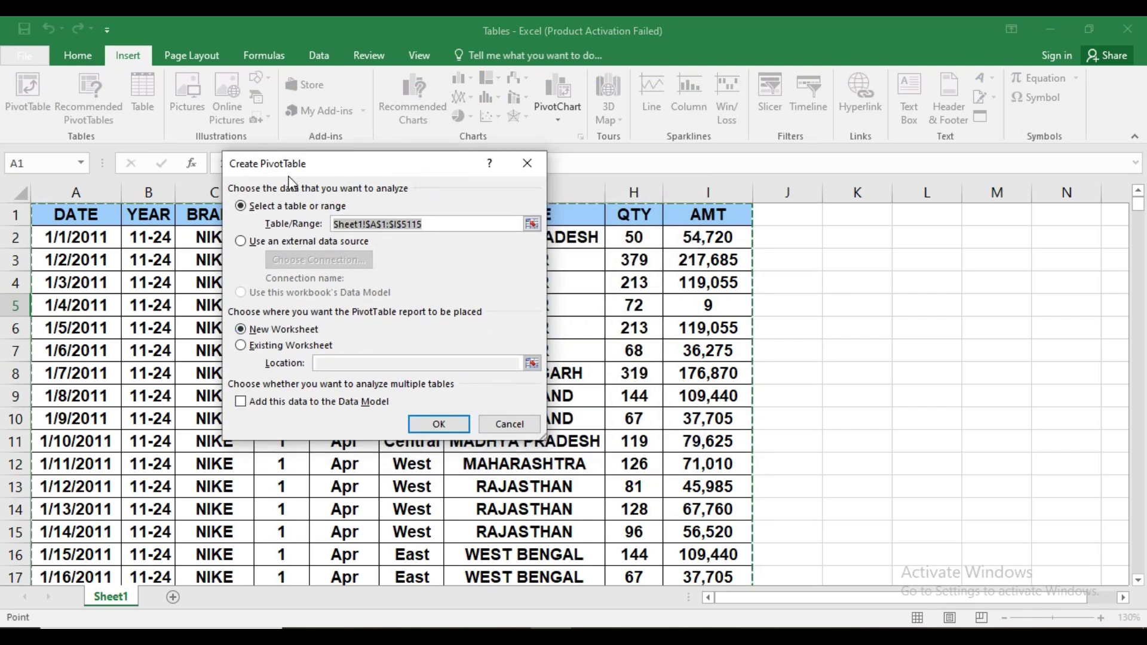
{"action": "left_click_drag", "start_coordinate": [288, 174], "coordinate": [251, 173]}
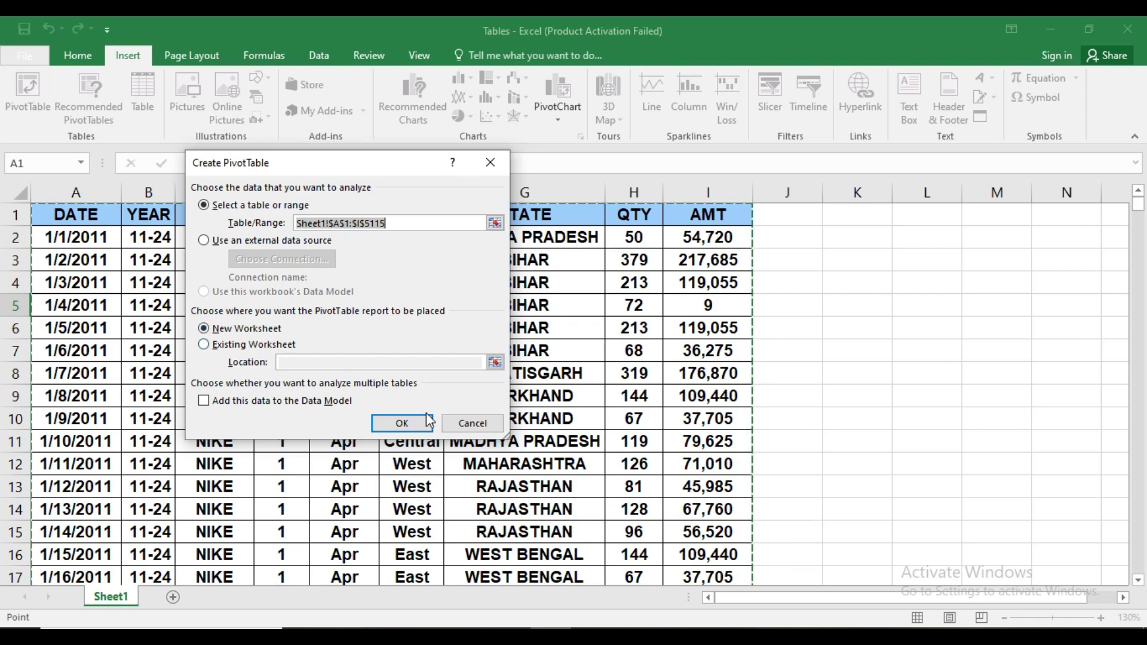
{"action": "left_click", "coordinate": [402, 423]}
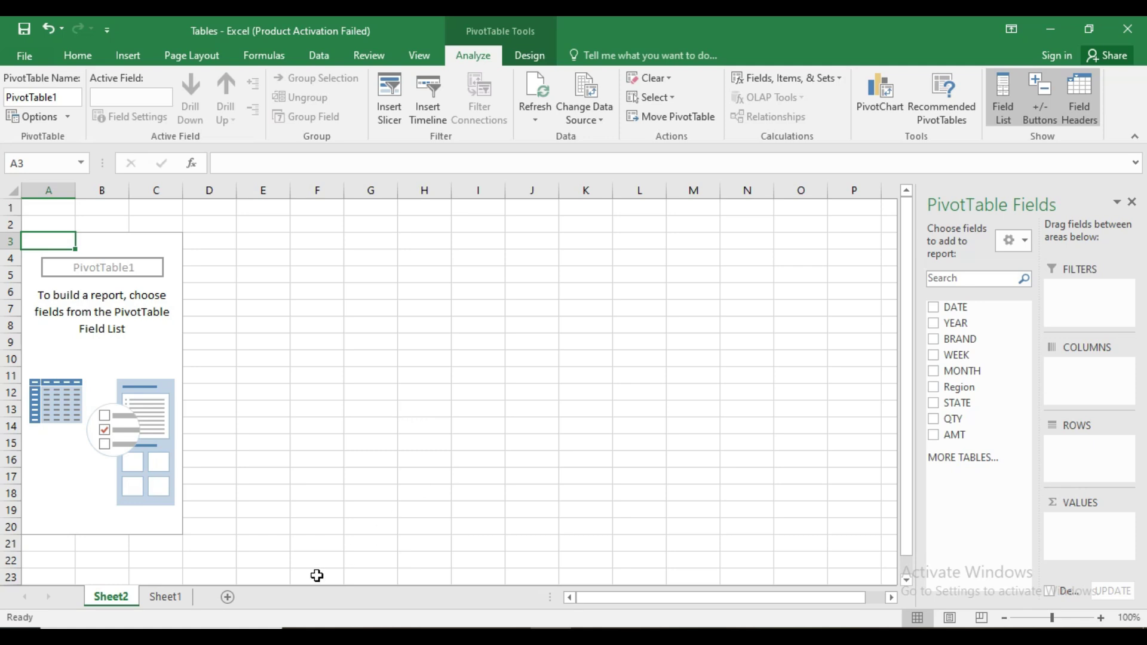
- Create a second PivotTable from the Sheet1 data, placed on the existing worksheet at cell K6
{"action": "left_click", "coordinate": [162, 598]}
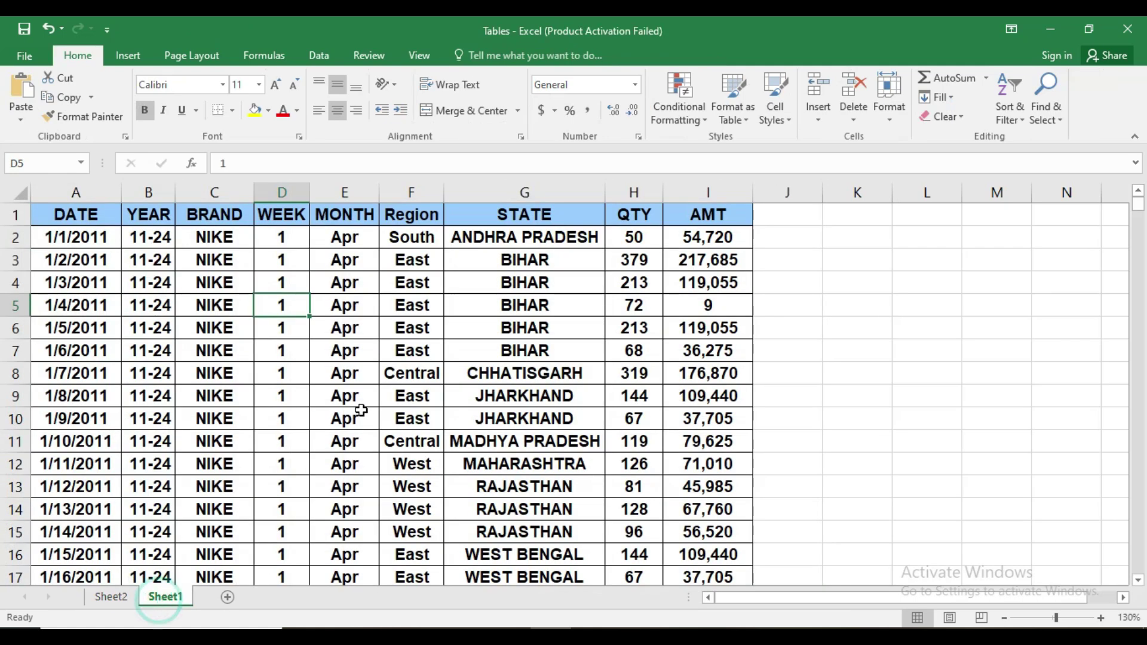
{"action": "left_click", "coordinate": [118, 599]}
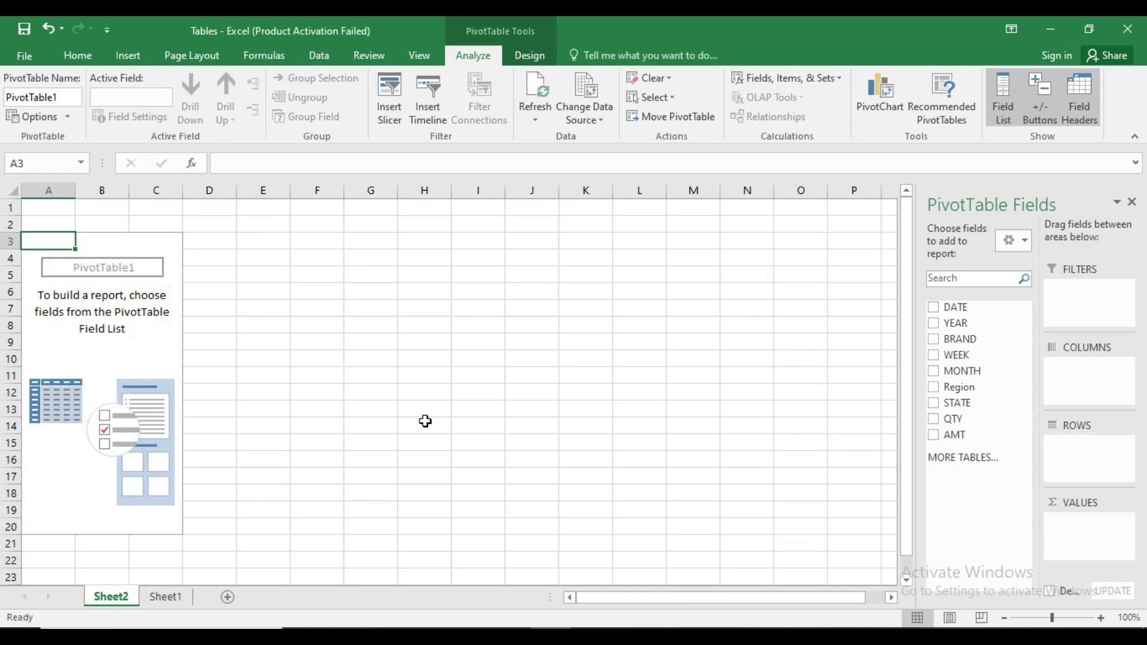
{"action": "left_click", "coordinate": [165, 599]}
{"action": "left_click", "coordinate": [235, 353]}
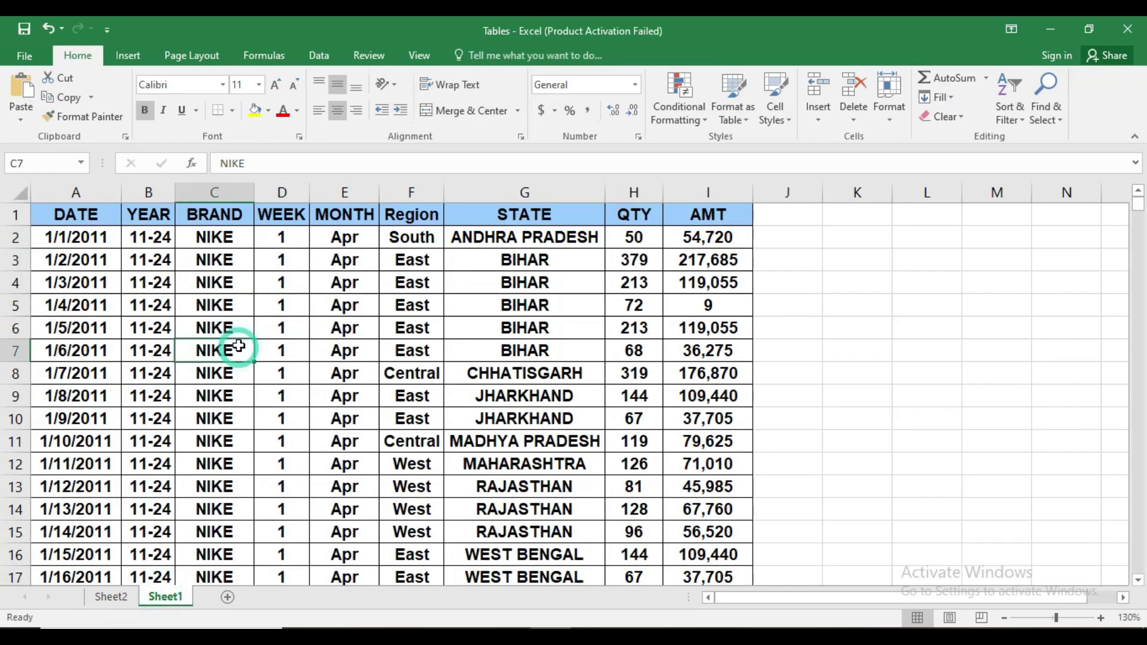
{"action": "left_click", "coordinate": [129, 57]}
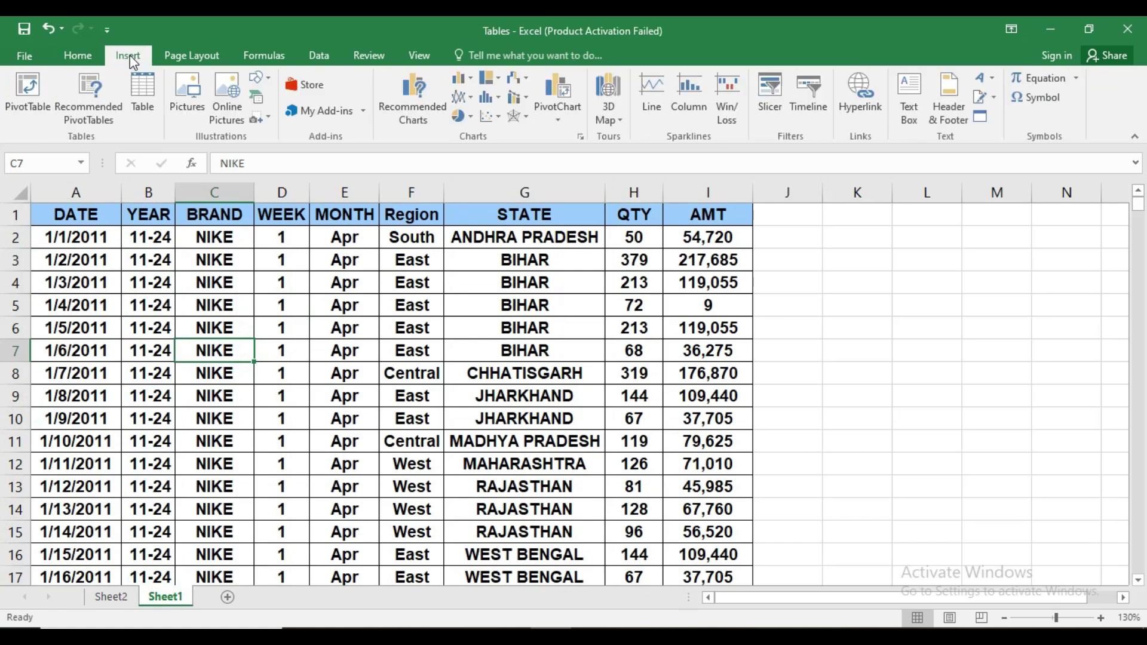
{"action": "left_click", "coordinate": [22, 96]}
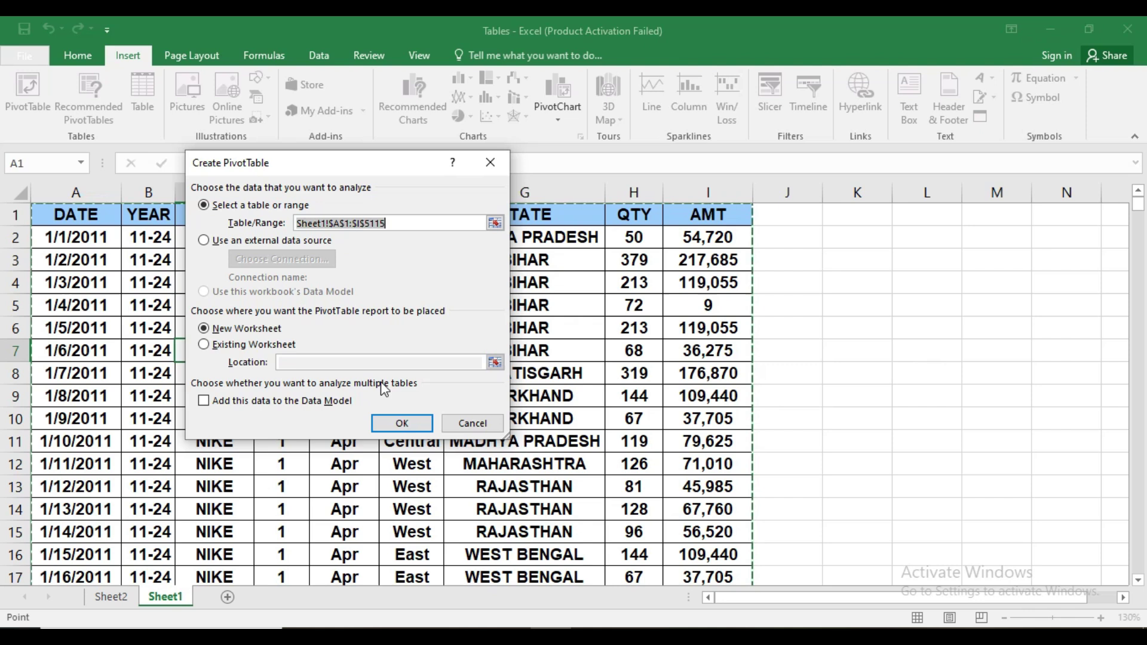
{"action": "left_click", "coordinate": [253, 345]}
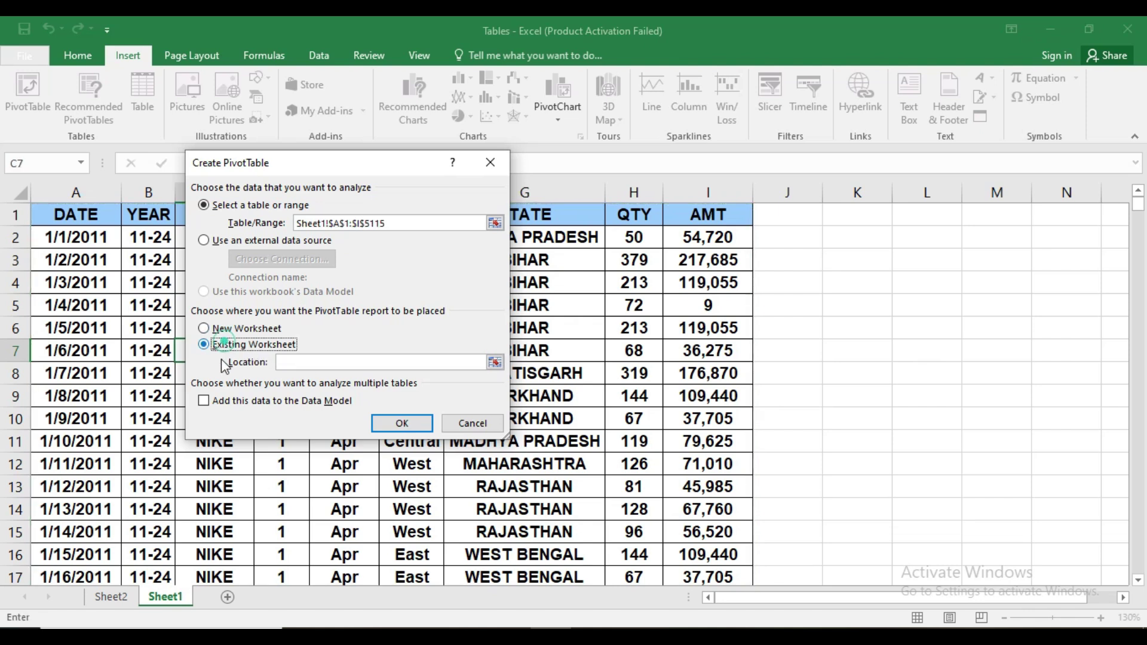
{"action": "left_click", "coordinate": [284, 361]}
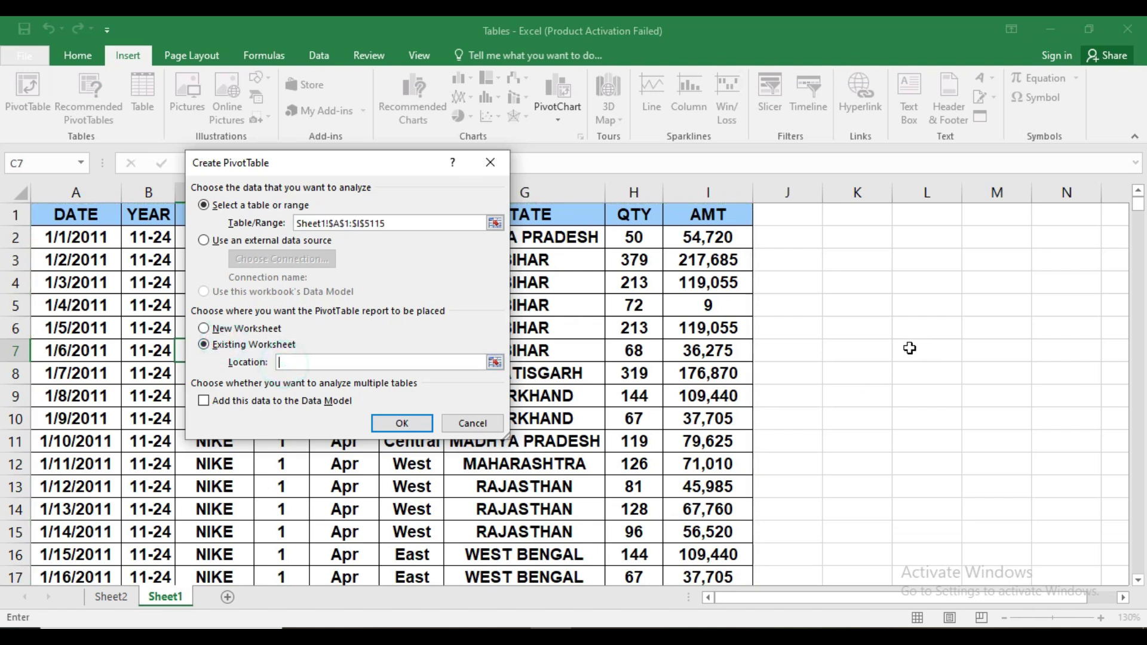
{"action": "left_click", "coordinate": [884, 328]}
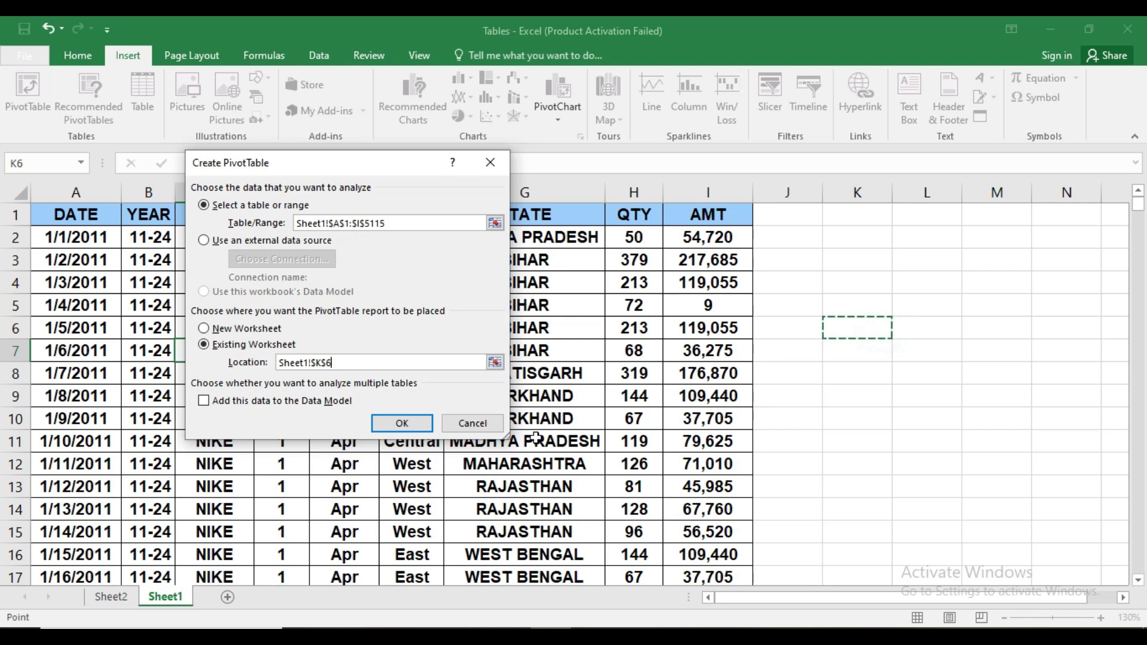
{"action": "left_click", "coordinate": [402, 423]}
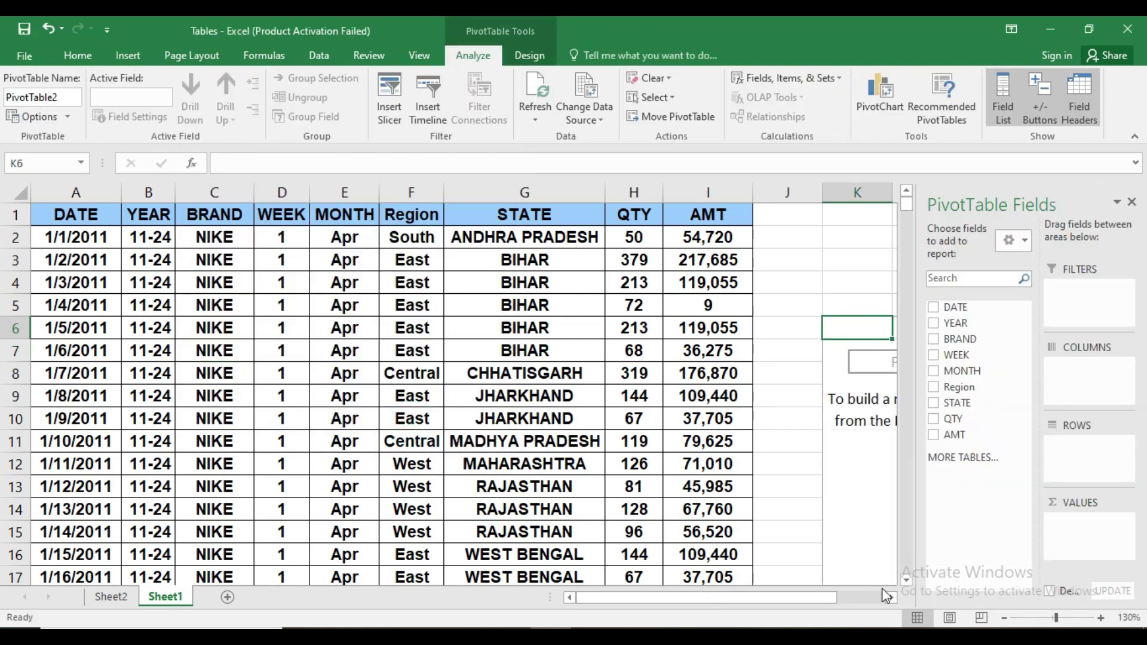
- Examine the empty PivotTable beside the source data on Sheet1 and compare its placement with the one on Sheet2
{"action": "left_click", "coordinate": [890, 598]}
{"action": "left_click_drag", "start_coordinate": [890, 598], "coordinate": [888, 596]}
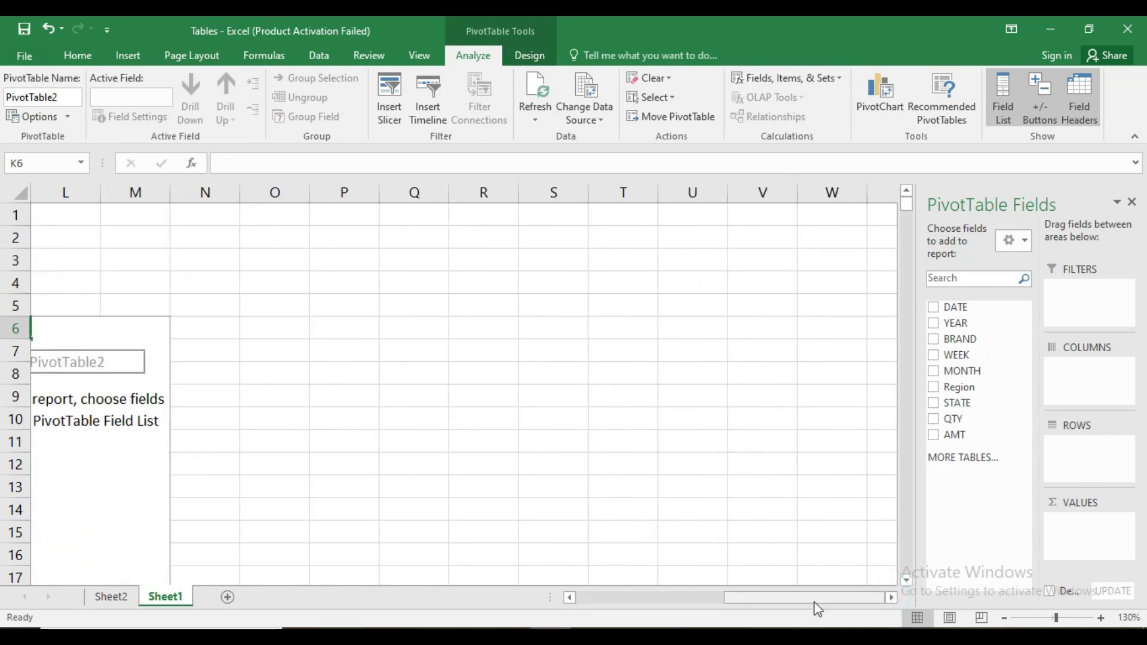
{"action": "left_click_drag", "start_coordinate": [749, 603], "coordinate": [742, 597]}
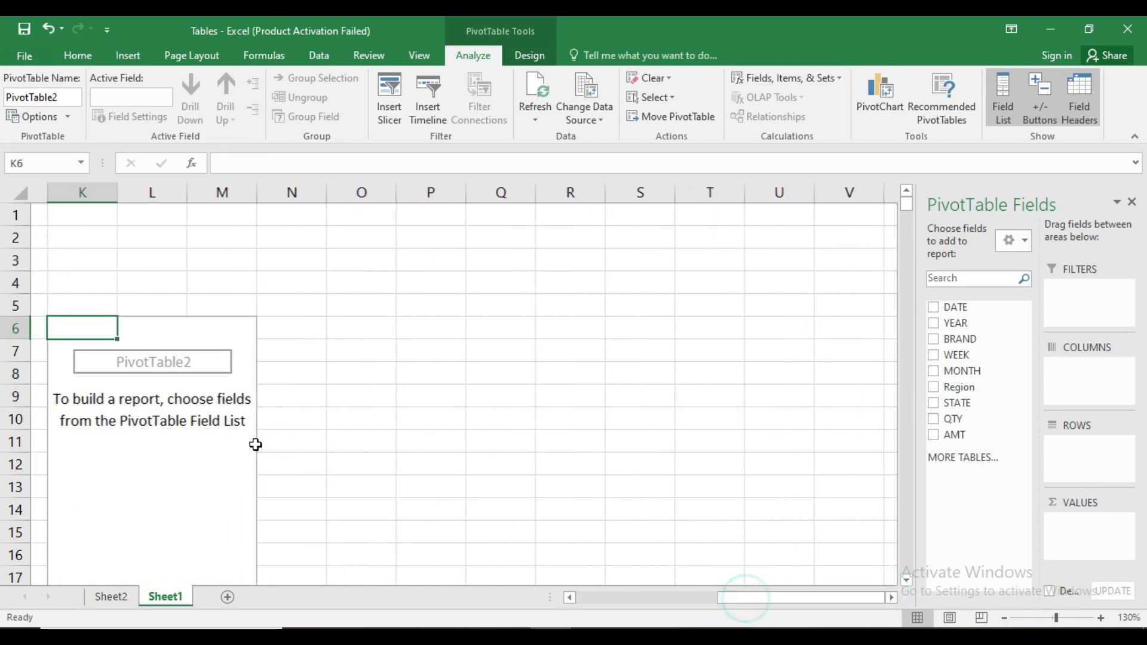
{"action": "left_click", "coordinate": [165, 360]}
{"action": "left_click", "coordinate": [166, 374]}
{"action": "left_click_drag", "start_coordinate": [78, 381], "coordinate": [81, 388]}
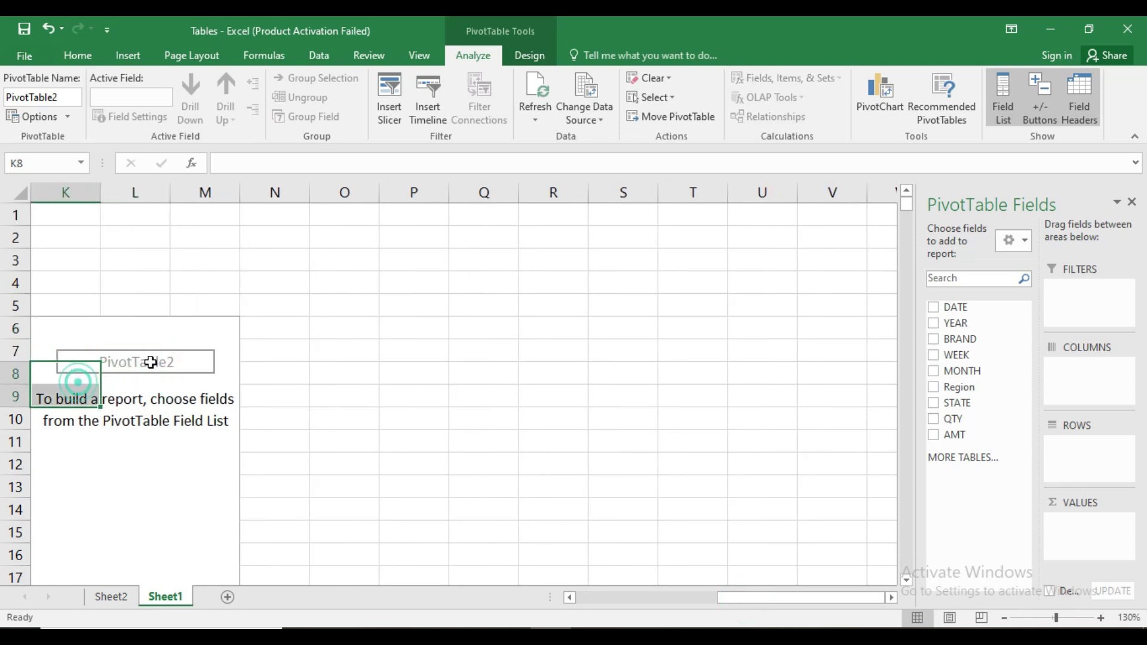
{"action": "left_click", "coordinate": [113, 597]}
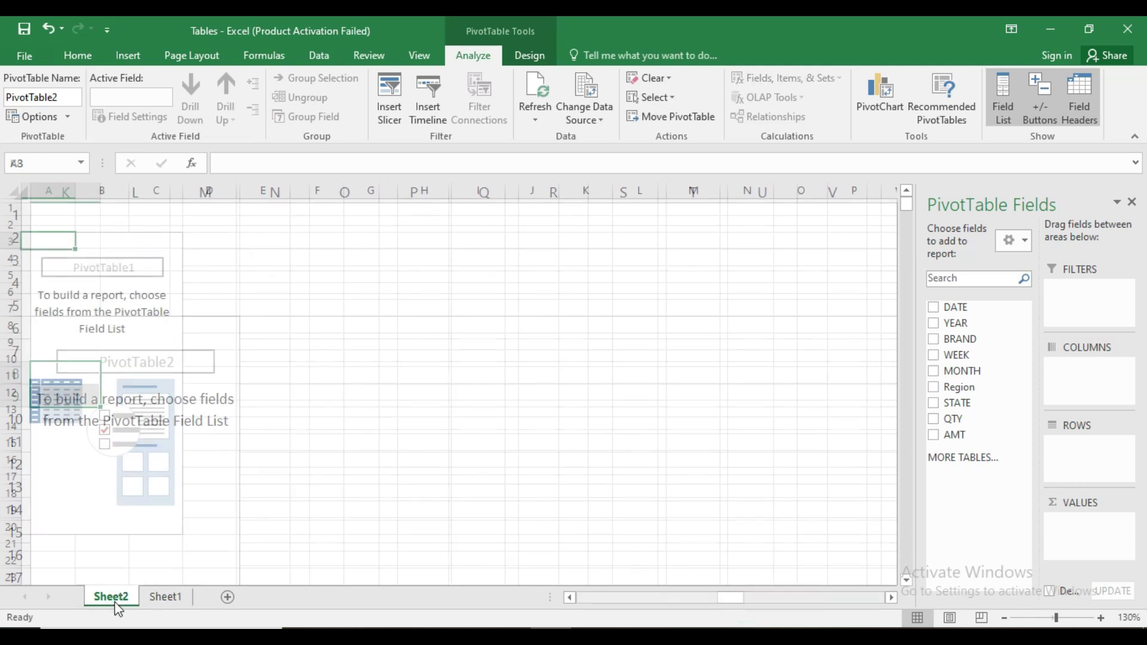
{"action": "left_click", "coordinate": [70, 269]}
{"action": "left_click", "coordinate": [133, 361]}
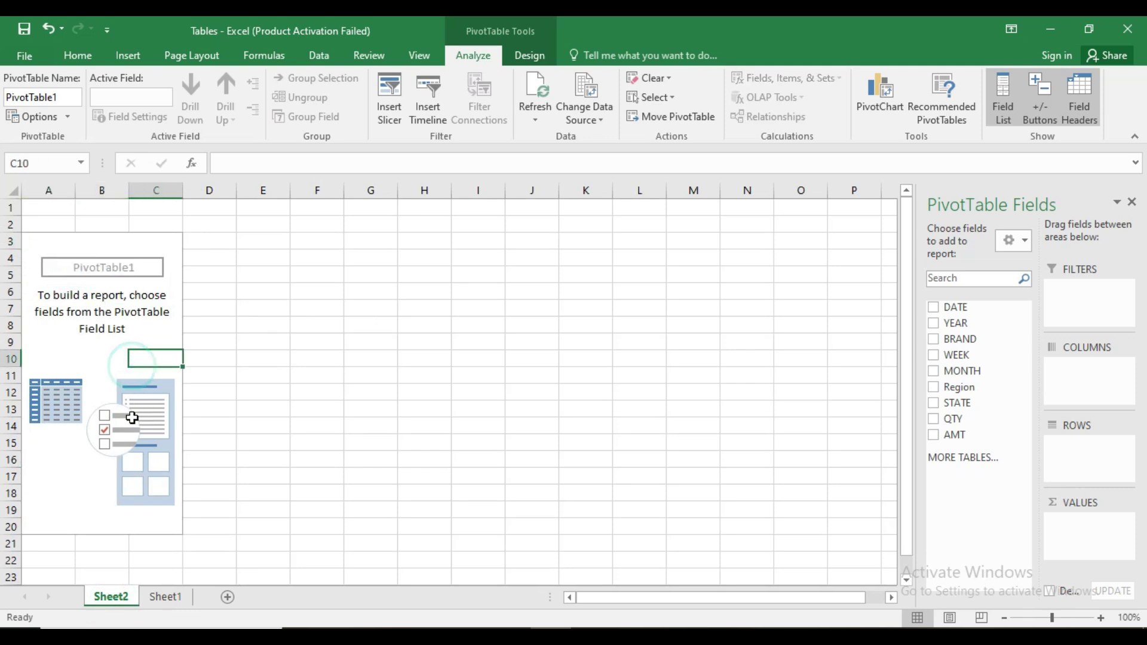
{"action": "left_click", "coordinate": [165, 599]}
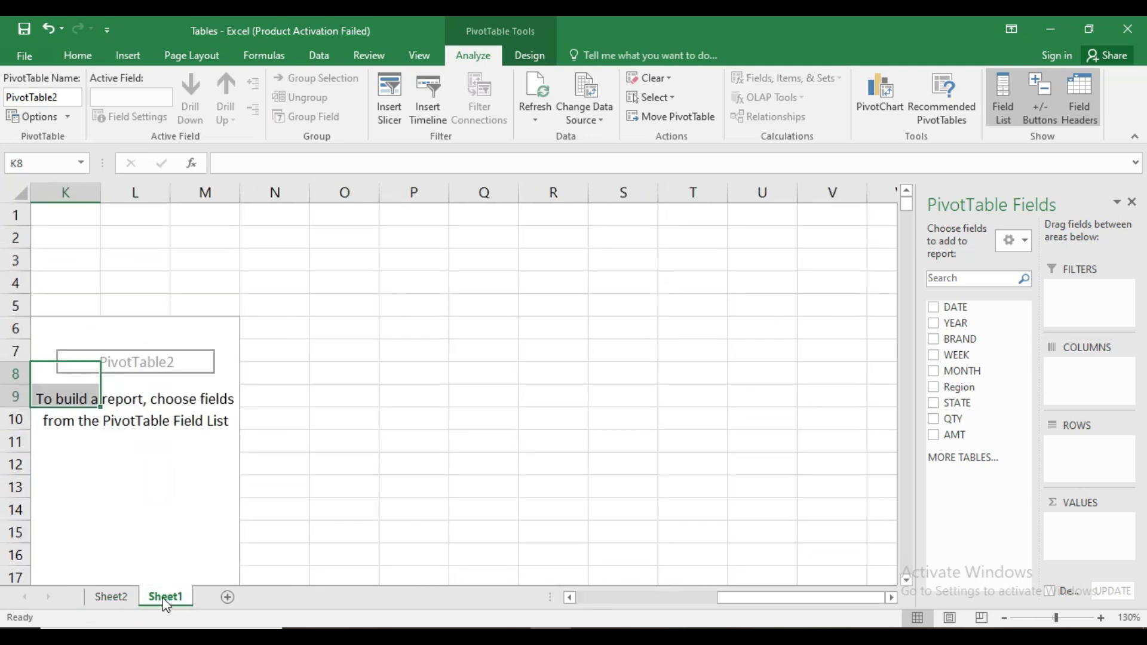
{"action": "left_click_drag", "start_coordinate": [717, 600], "coordinate": [561, 598]}
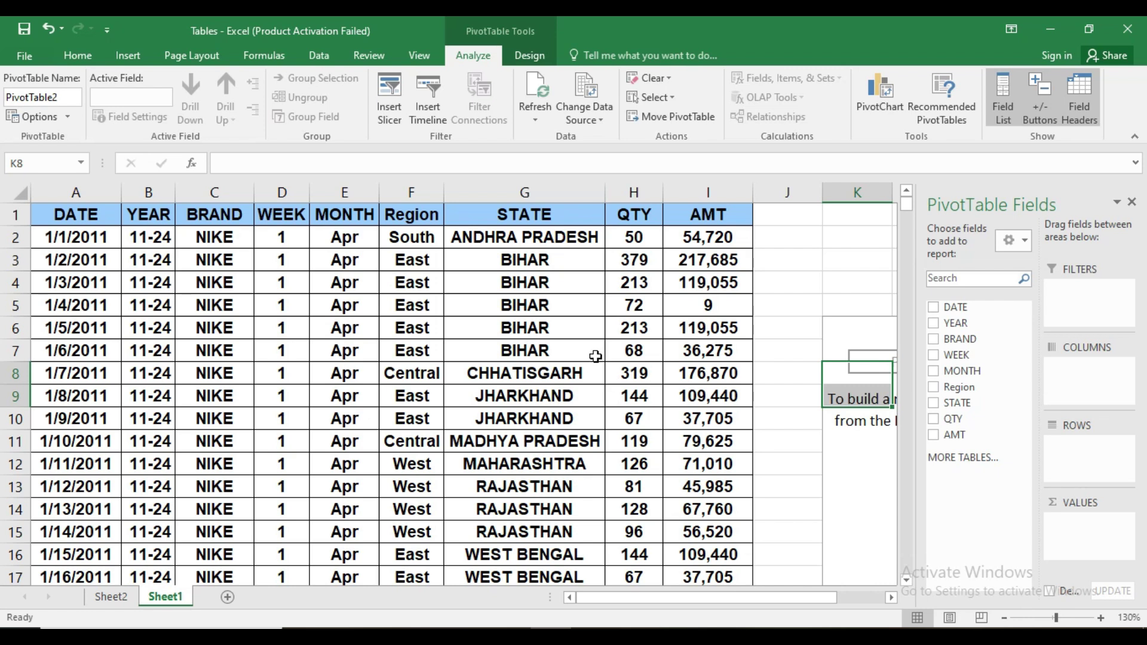
- Close the Tables workbook, minimize the notes document, and start a new blank Excel workbook
{"action": "left_click", "coordinate": [1128, 28]}
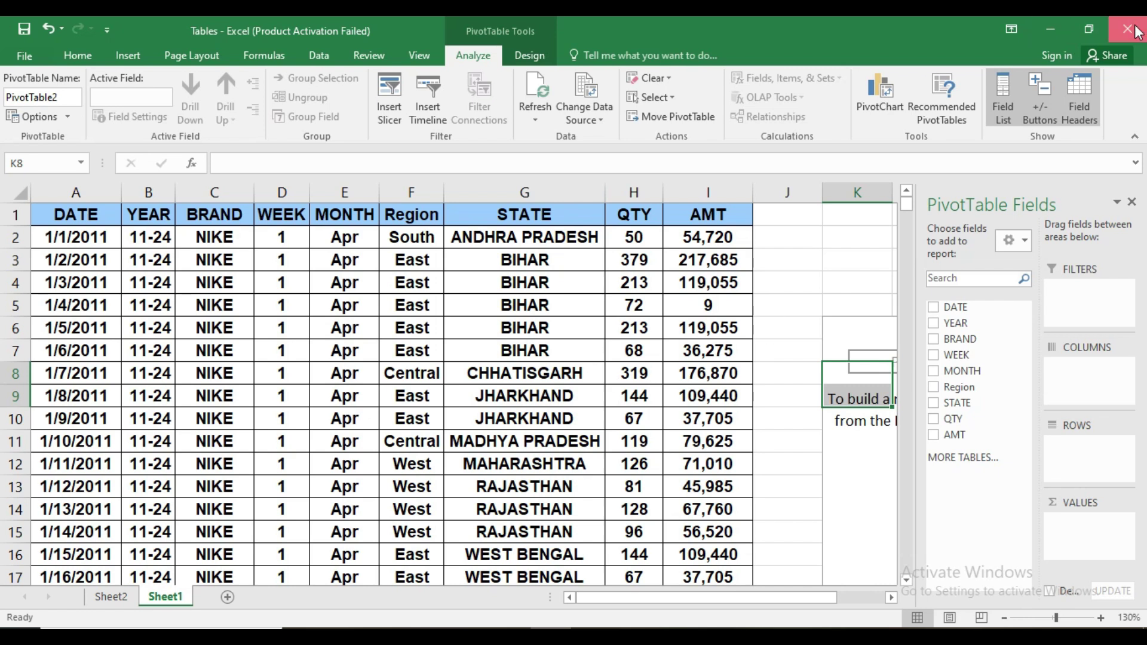
{"action": "left_click", "coordinate": [572, 348]}
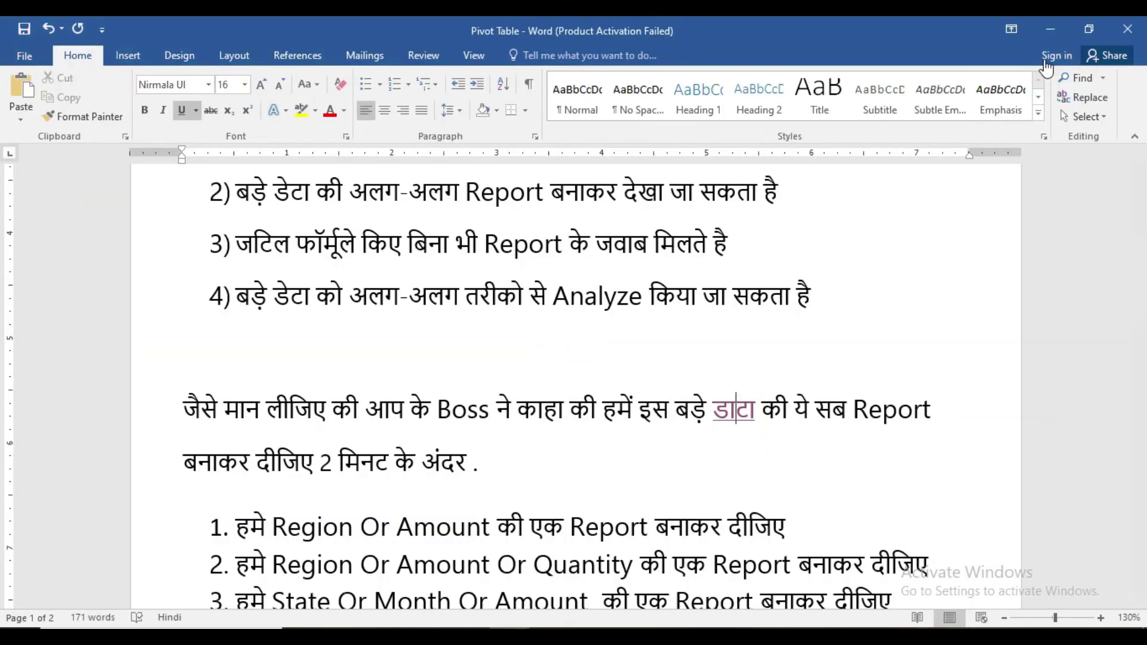
{"action": "left_click", "coordinate": [1050, 28]}
{"action": "double_click", "coordinate": [92, 207]}
{"action": "left_click", "coordinate": [741, 494]}
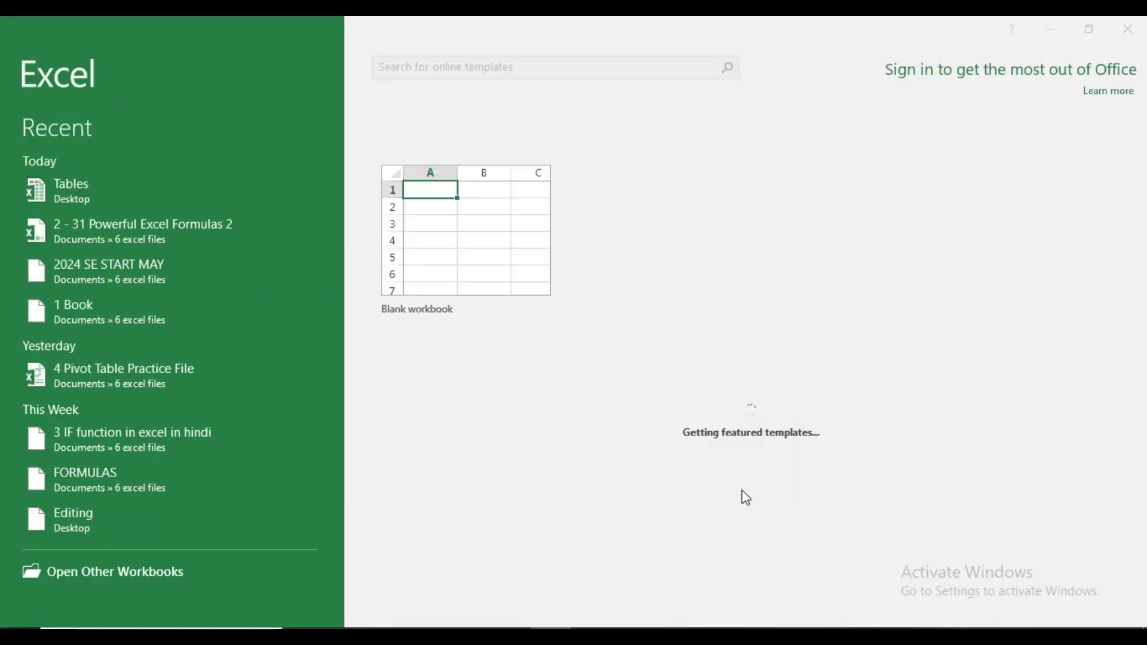
{"action": "left_click", "coordinate": [486, 253]}
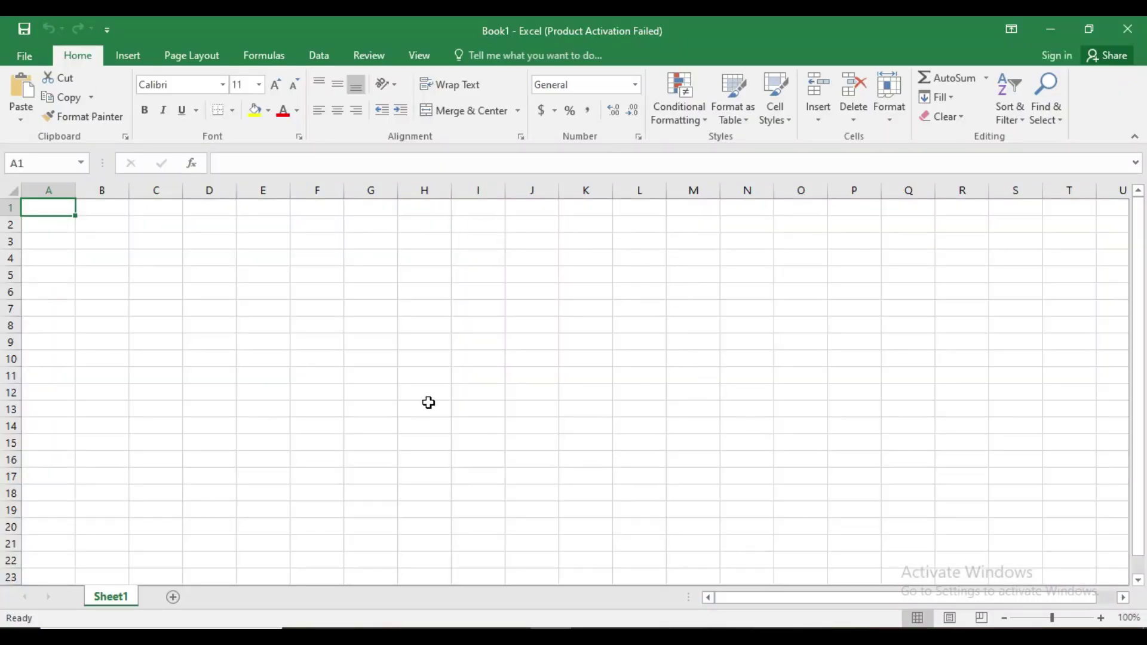
- Start a PivotTable that uses an external data source and browse the existing connections available for it
{"action": "left_click", "coordinate": [128, 57]}
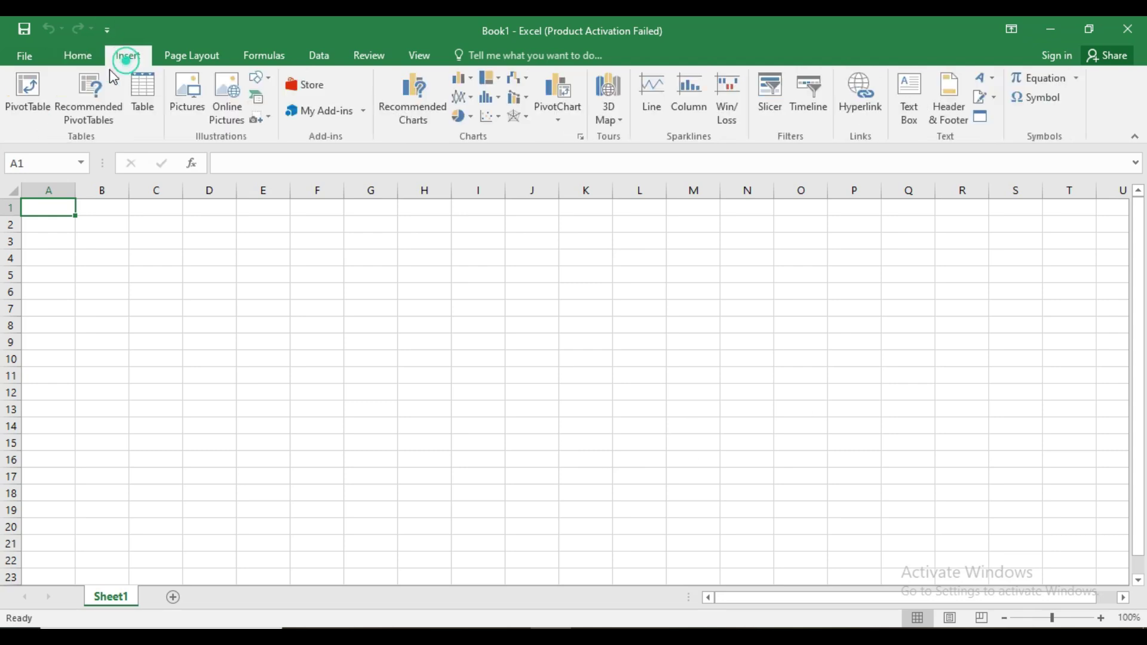
{"action": "left_click", "coordinate": [26, 95]}
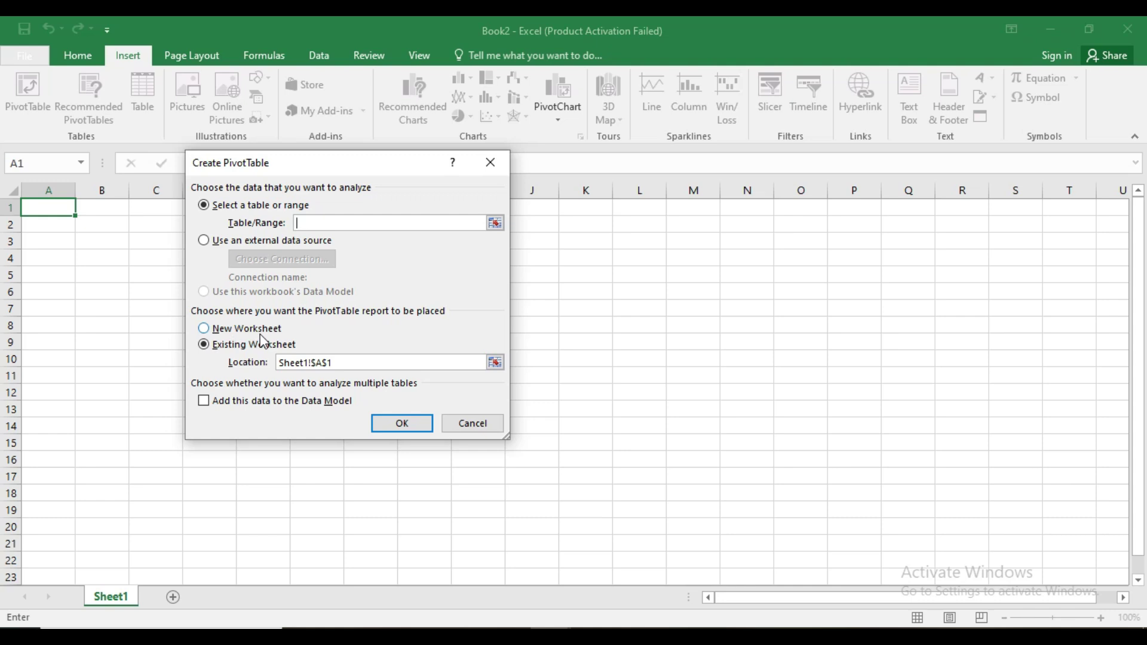
{"action": "left_click", "coordinate": [205, 241]}
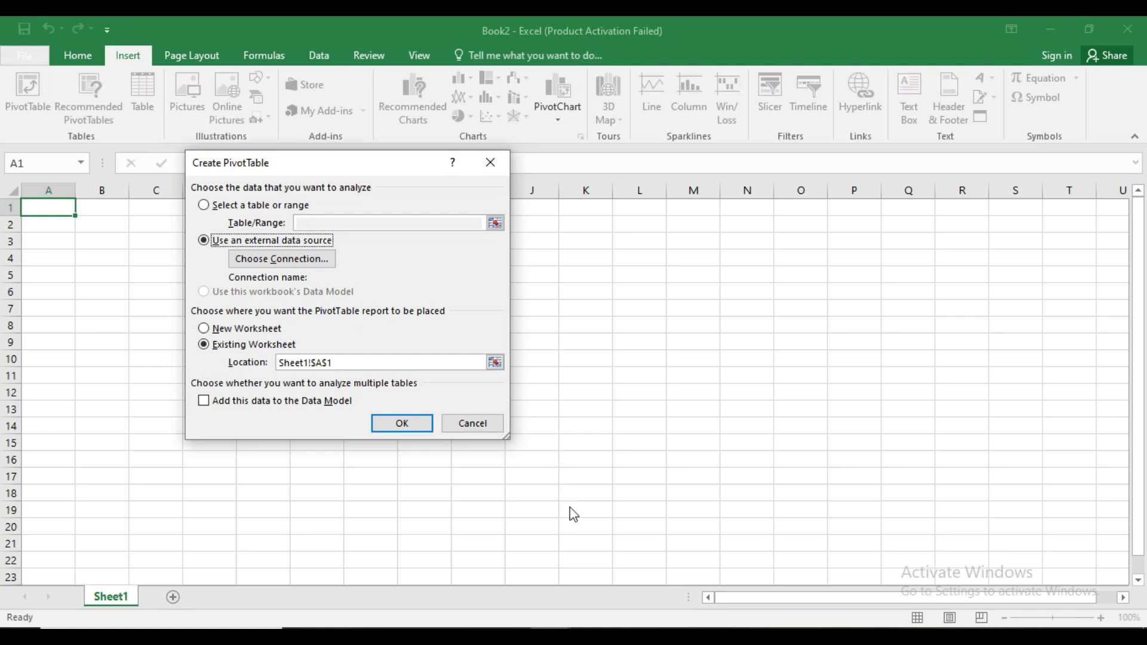
{"action": "left_click", "coordinate": [274, 263]}
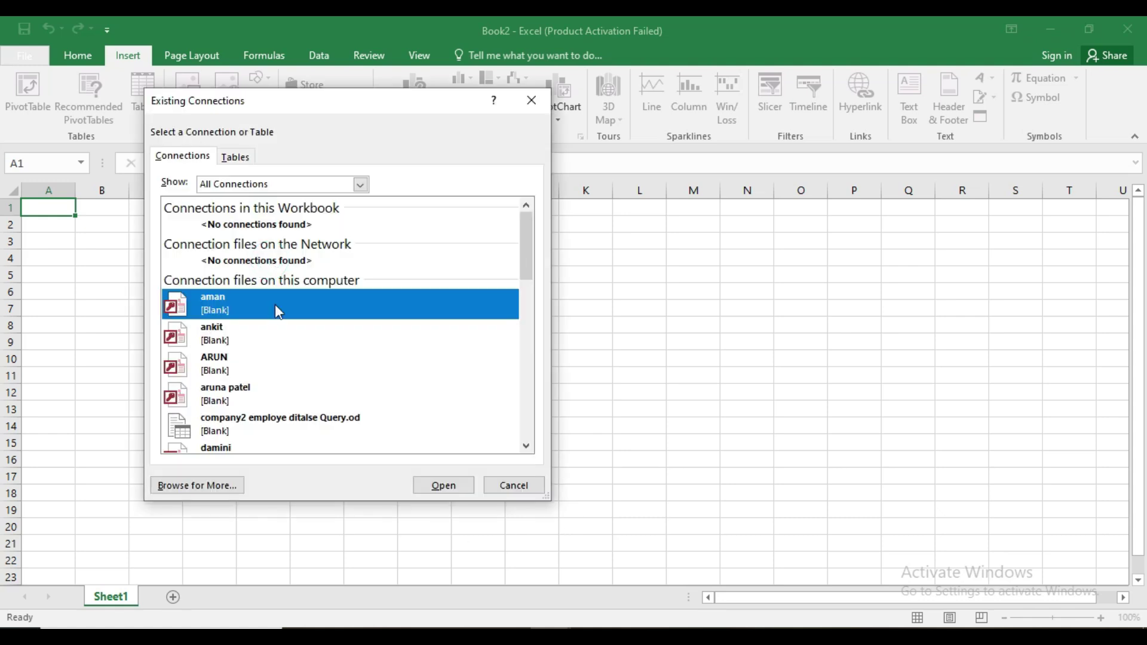
{"action": "scroll", "coordinate": [275, 304], "scroll_direction": "down", "scroll_amount": 5}
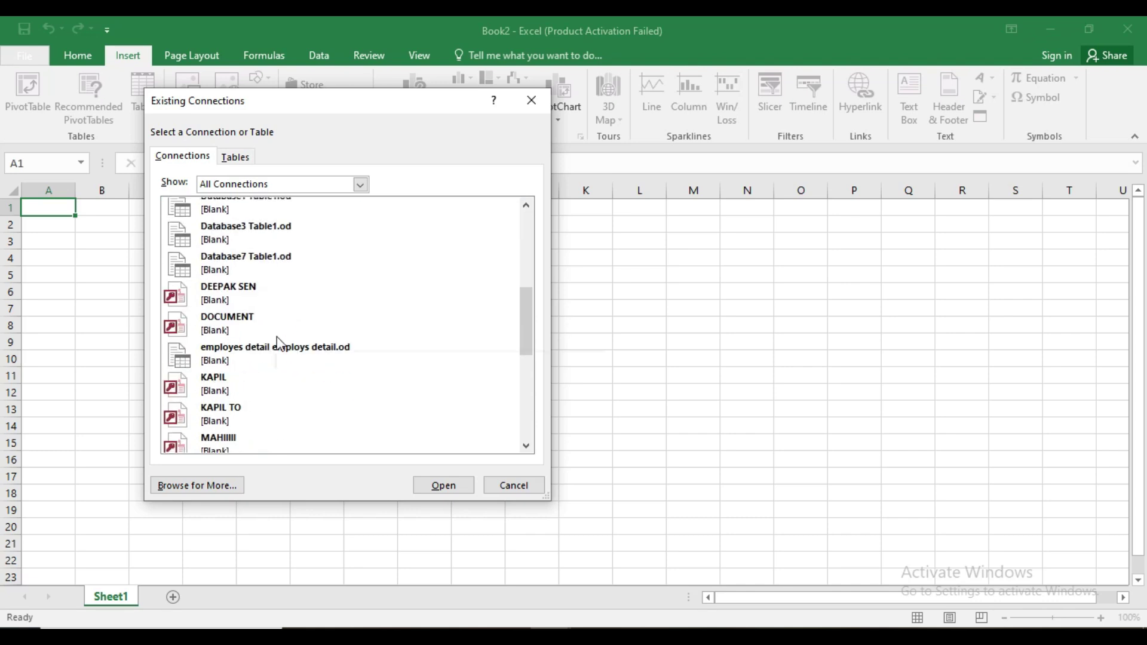
{"action": "scroll", "coordinate": [277, 338], "scroll_direction": "down", "scroll_amount": 2}
{"action": "scroll", "coordinate": [277, 338], "scroll_direction": "up", "scroll_amount": 6}
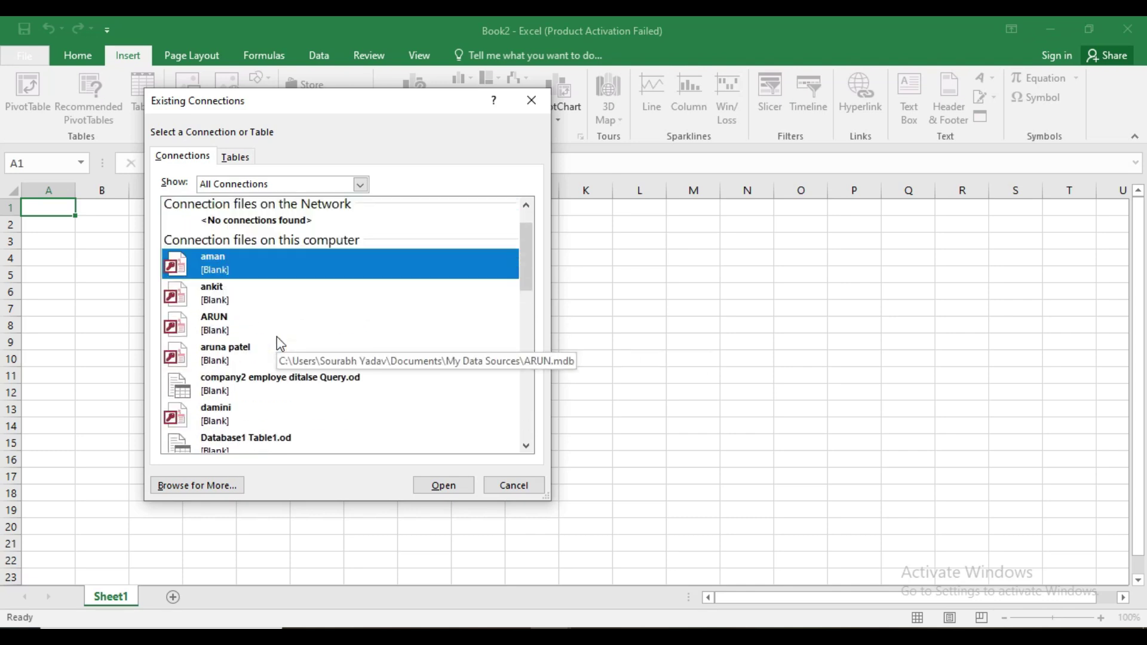
- Create the PivotTable at Sheet1!$A$1 from the Sheet1$ table of the Tables workbook on the Desktop
{"action": "left_click", "coordinate": [204, 490]}
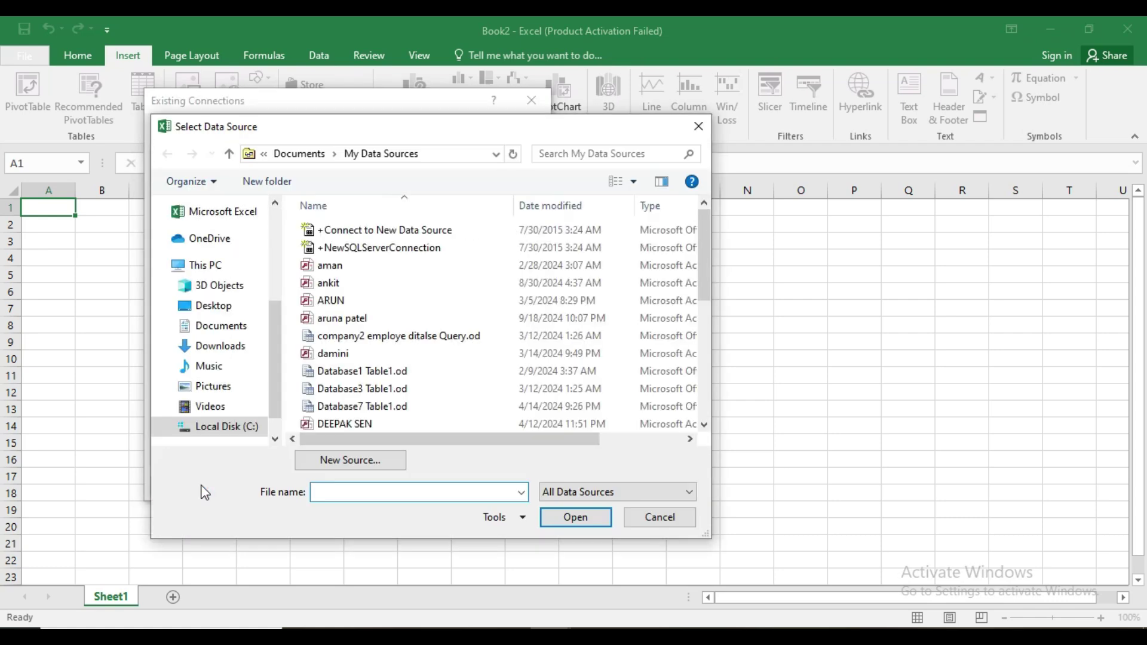
{"action": "left_click", "coordinate": [226, 303]}
{"action": "left_click", "coordinate": [330, 249]}
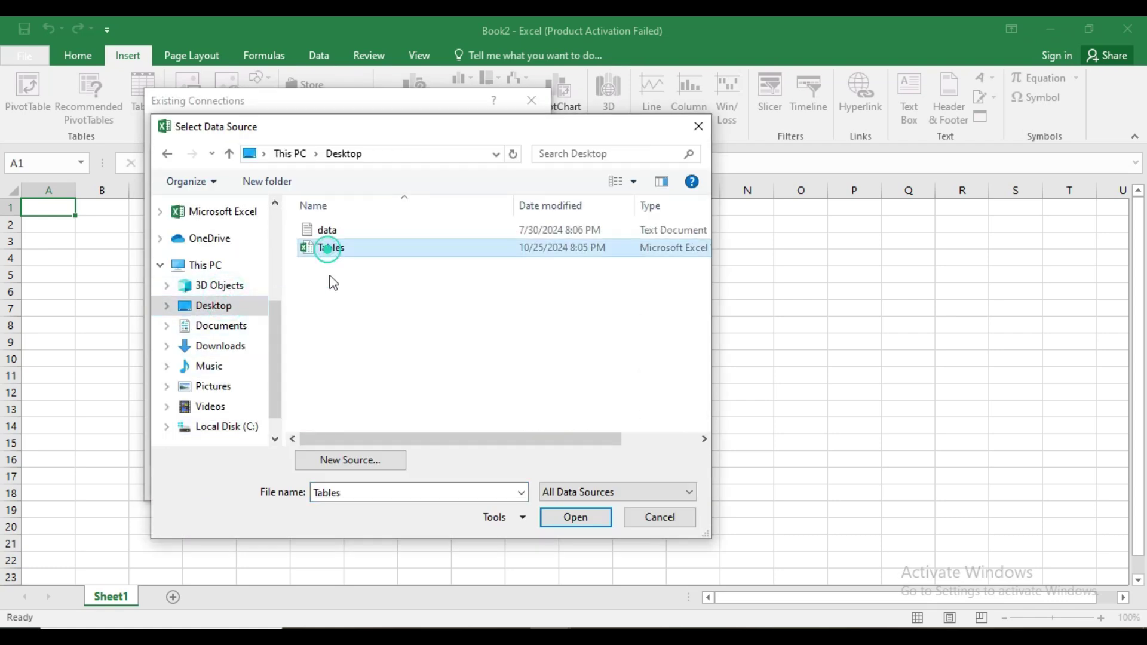
{"action": "left_click", "coordinate": [565, 517]}
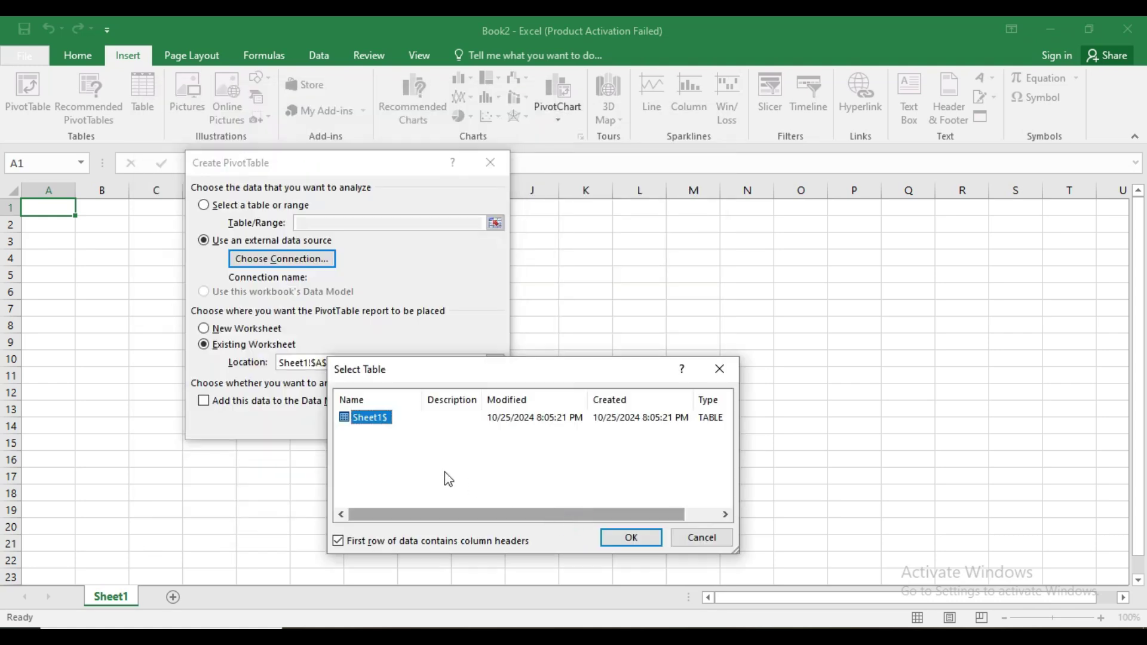
{"action": "left_click", "coordinate": [631, 538]}
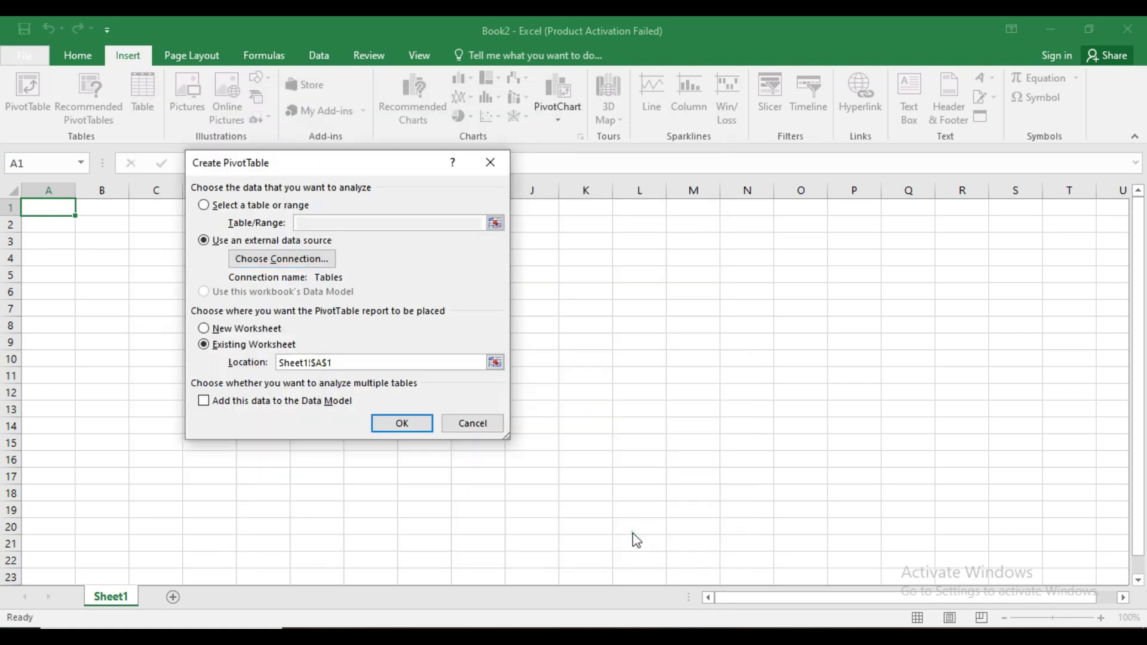
{"action": "left_click", "coordinate": [396, 423]}
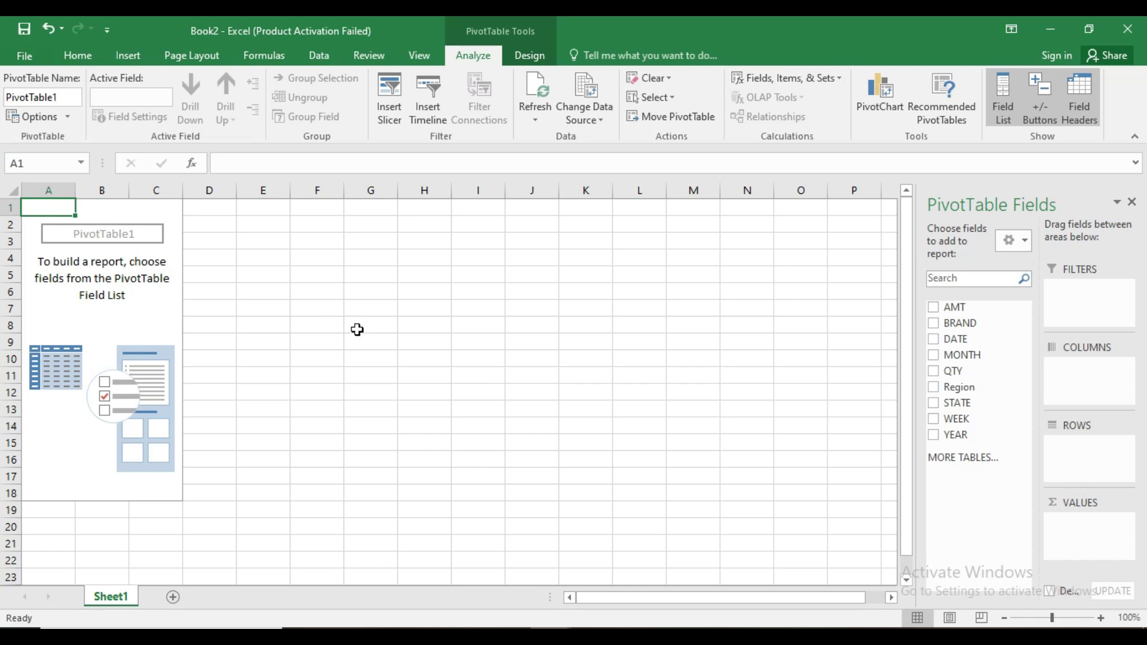
- Compare how the PivotTable field list behaves with a cell inside the PivotTable selected and with a cell outside it selected
{"action": "left_click", "coordinate": [138, 313]}
{"action": "left_click", "coordinate": [88, 330]}
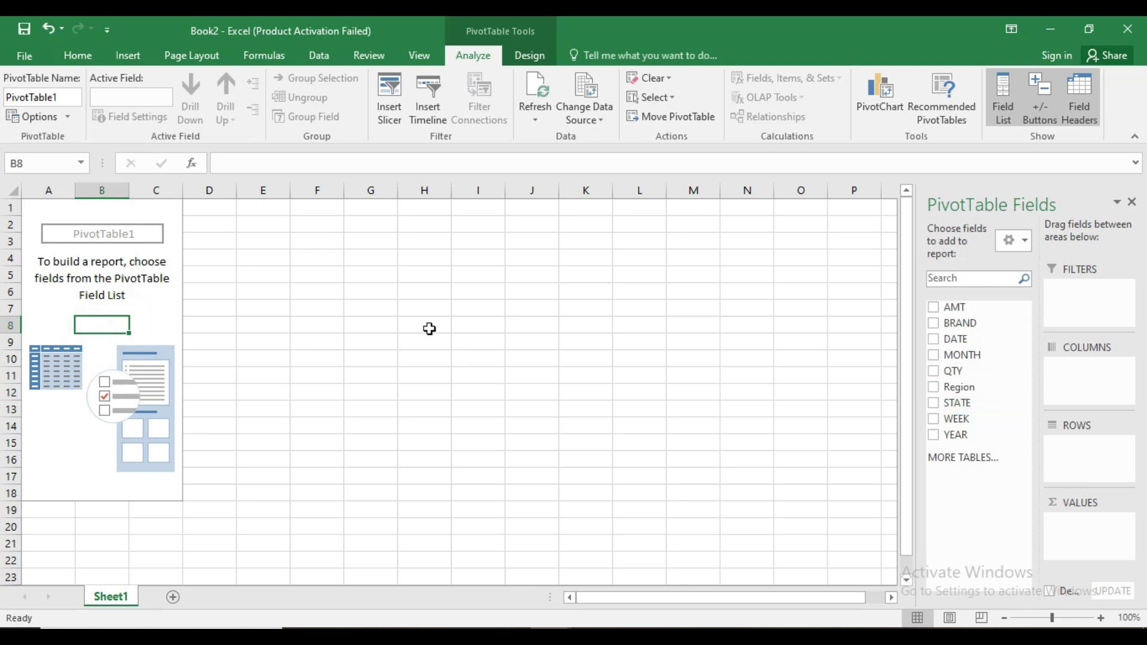
{"action": "left_click", "coordinate": [408, 295]}
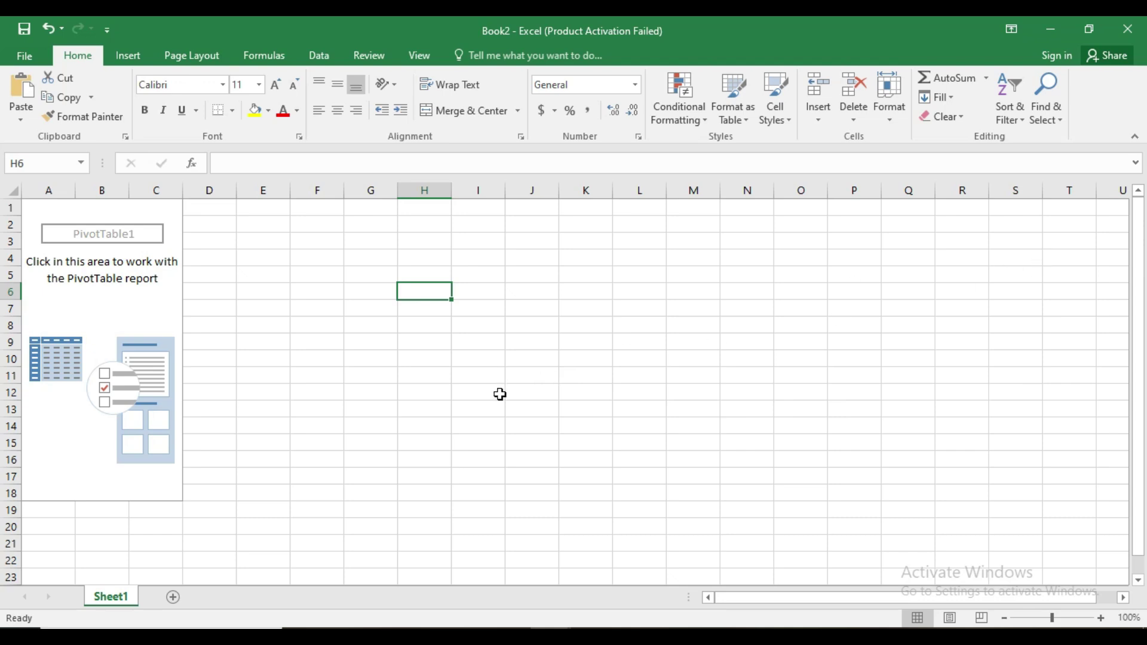
{"action": "left_click", "coordinate": [101, 325]}
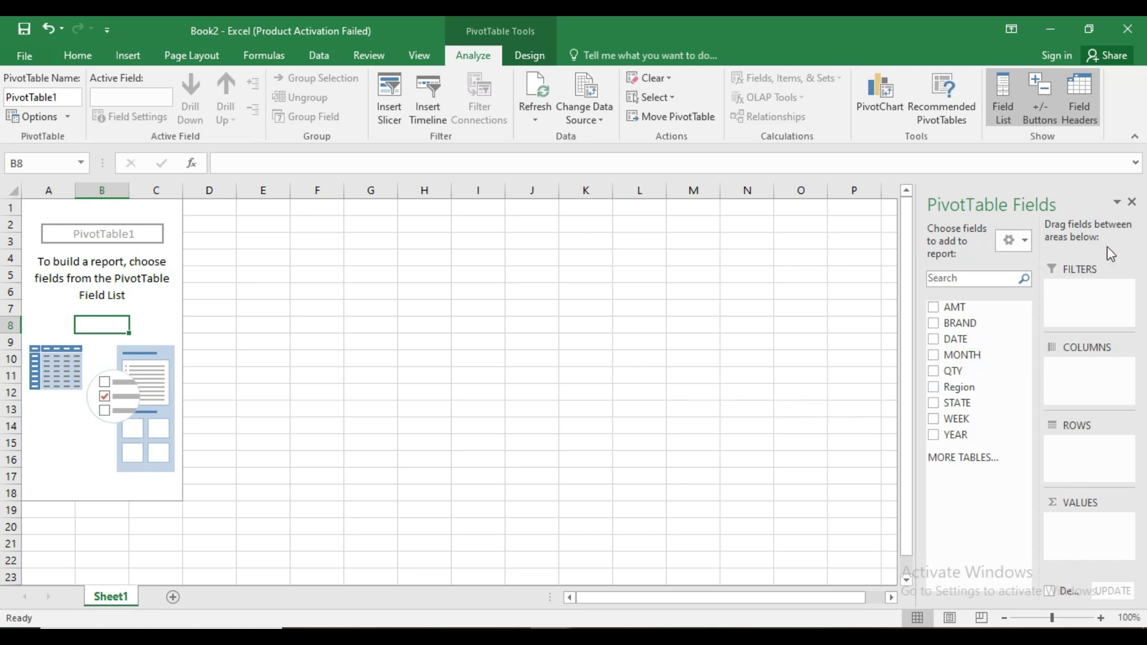
- Close the PivotTable field list and turn it back on from a cell inside the PivotTable
{"action": "left_click", "coordinate": [1133, 205]}
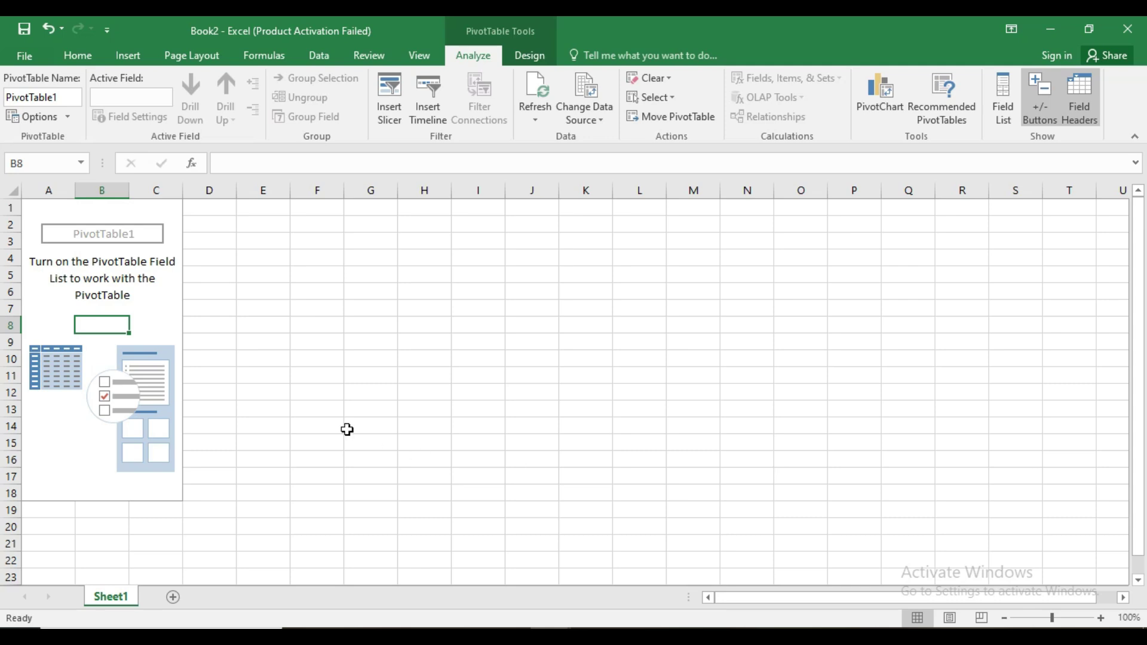
{"action": "left_click", "coordinate": [325, 374]}
{"action": "left_click", "coordinate": [364, 358]}
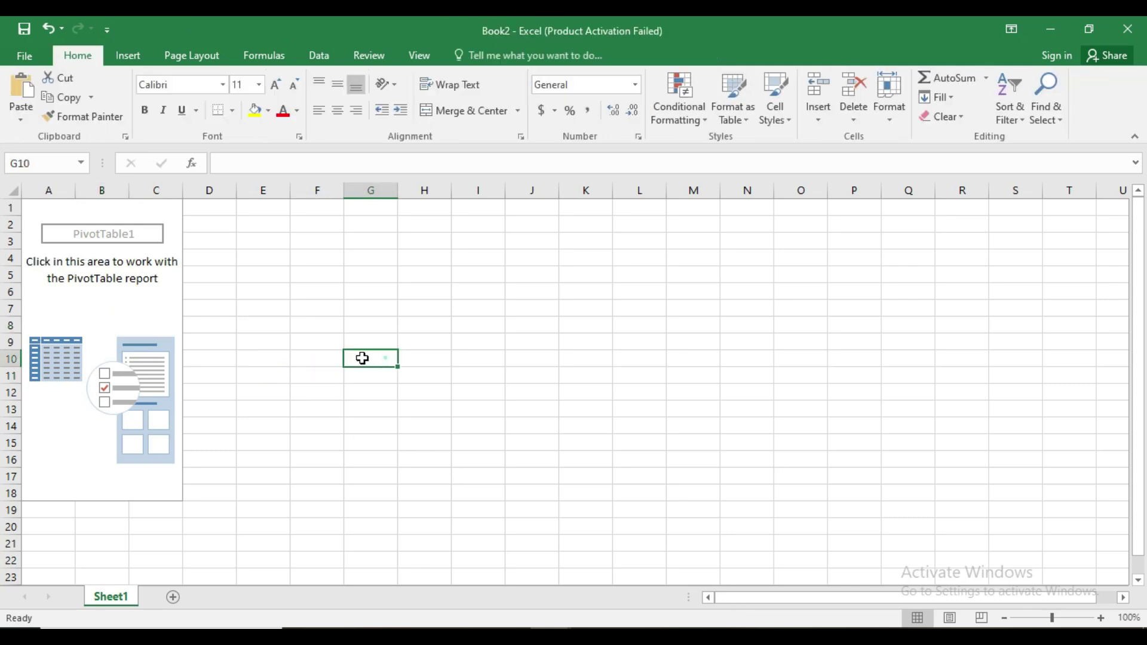
{"action": "left_click", "coordinate": [160, 309]}
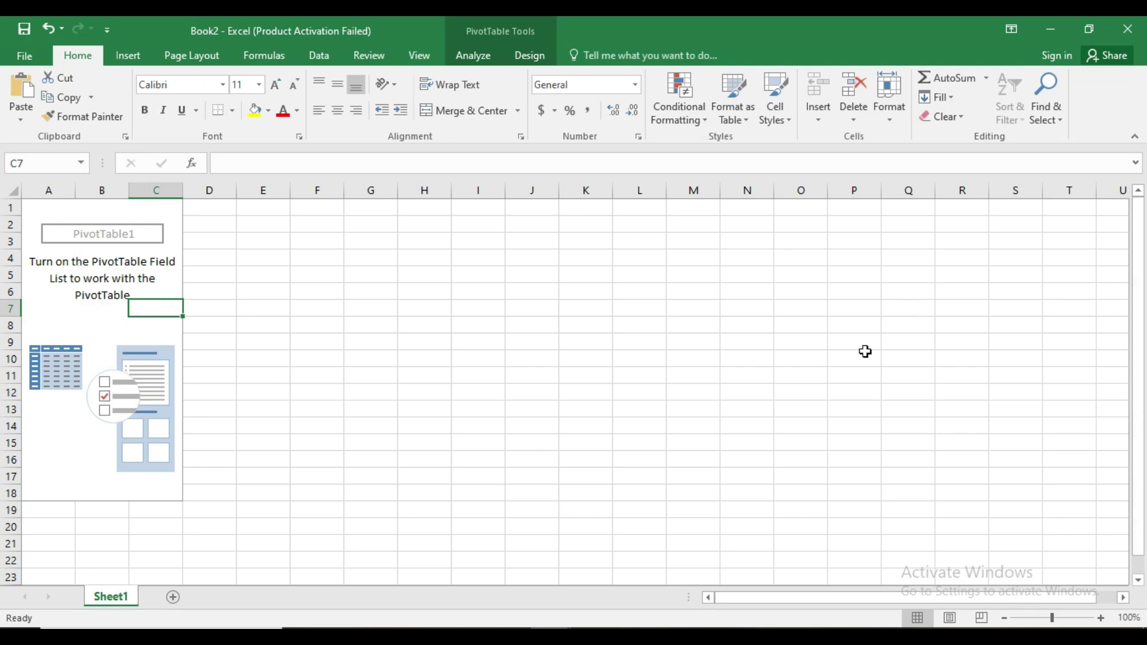
{"action": "left_click", "coordinate": [473, 55]}
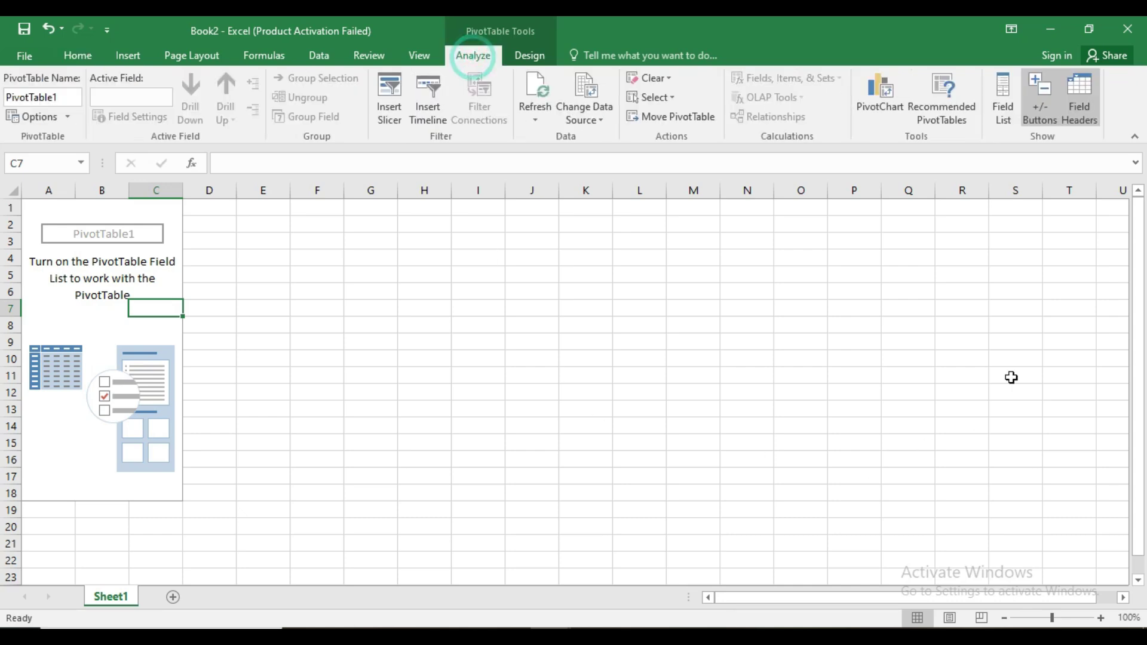
{"action": "left_click", "coordinate": [1008, 127]}
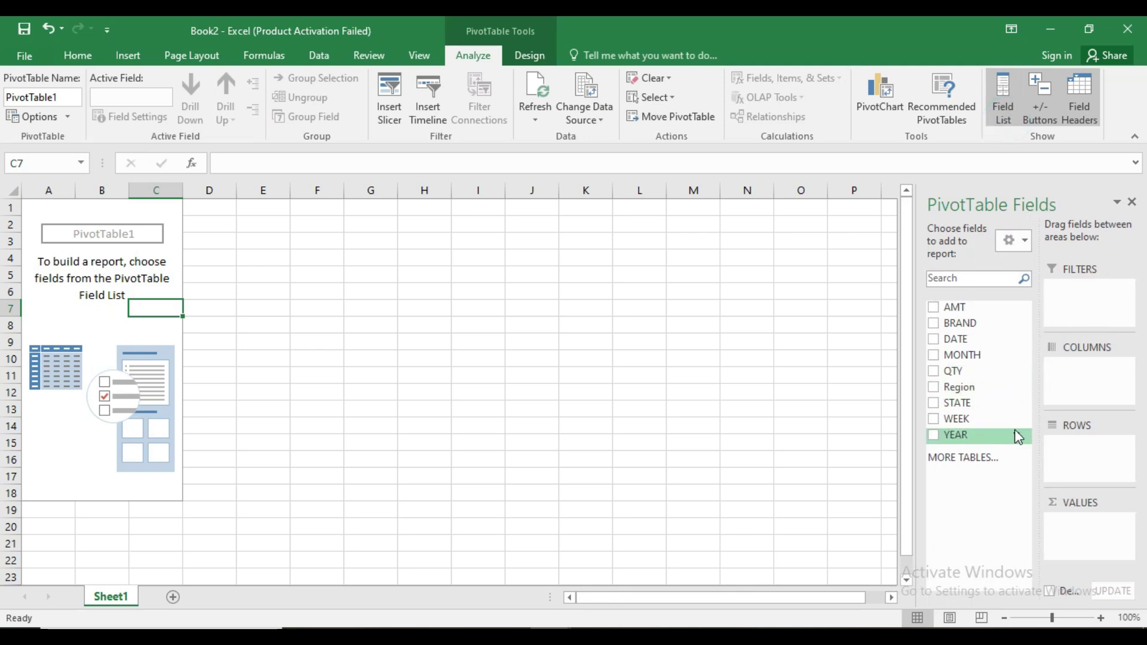
- Try the Fields Section and Areas Section Stacked layout for the field list, and return it to Side-By-Side
{"action": "left_click", "coordinate": [1017, 244]}
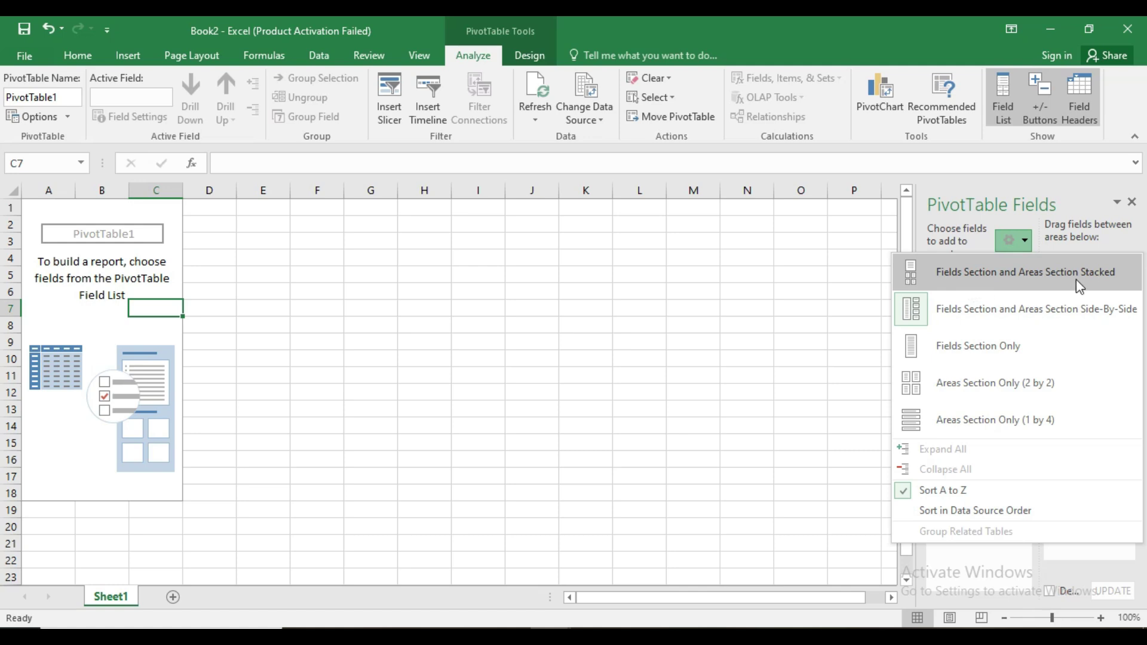
{"action": "left_click", "coordinate": [1128, 202]}
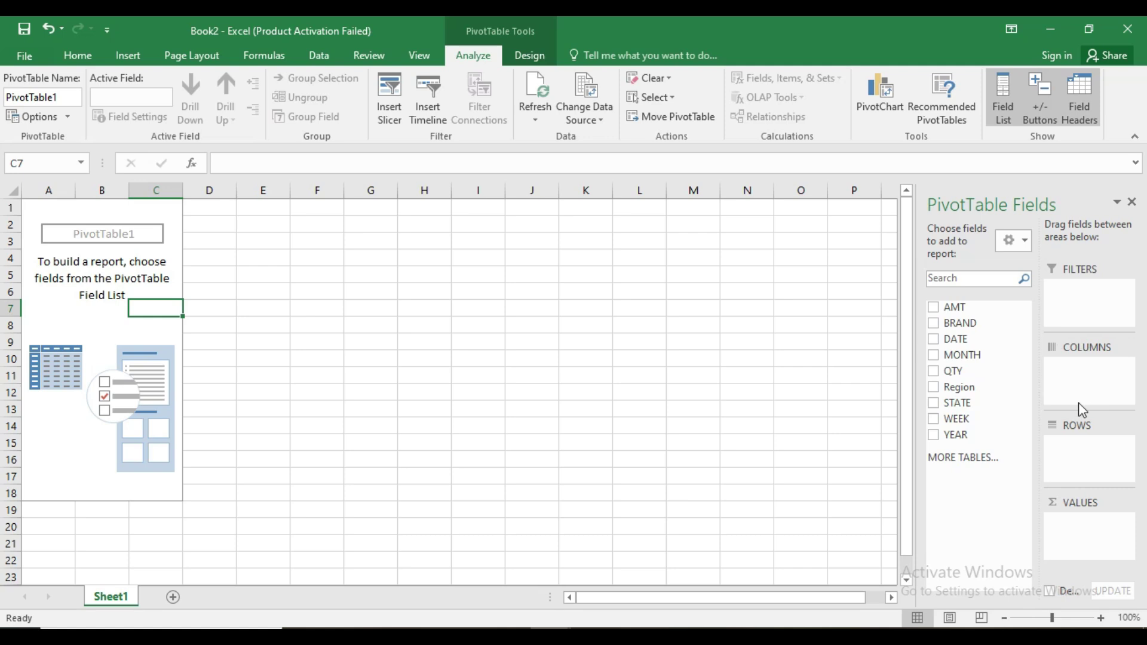
{"action": "left_click", "coordinate": [1012, 243]}
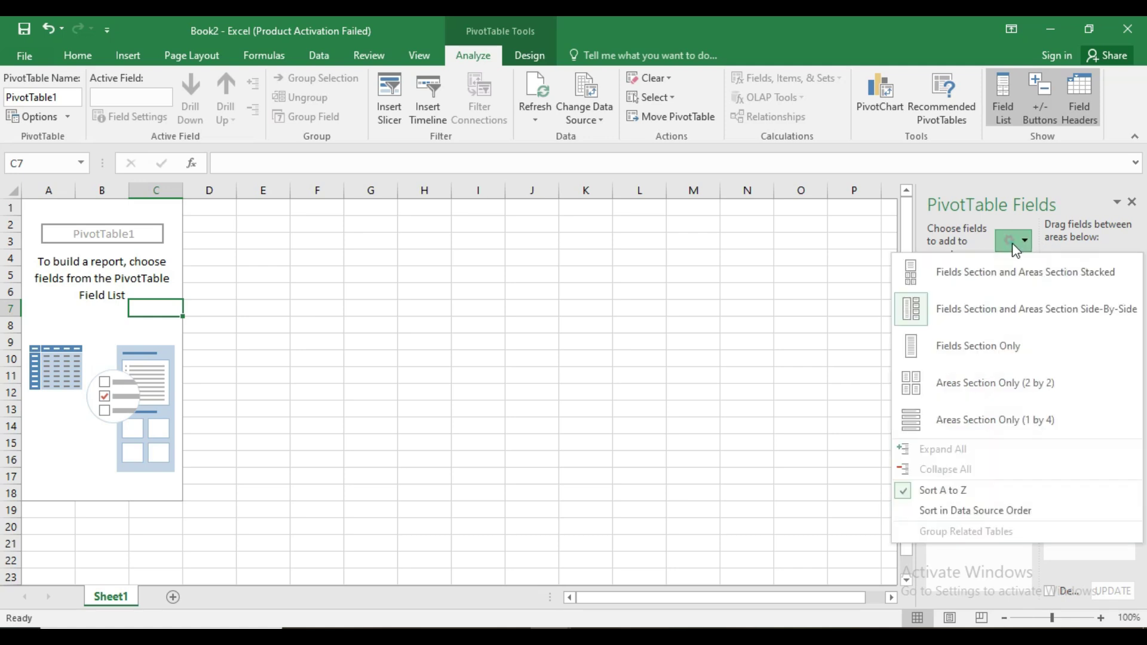
{"action": "left_click", "coordinate": [955, 278]}
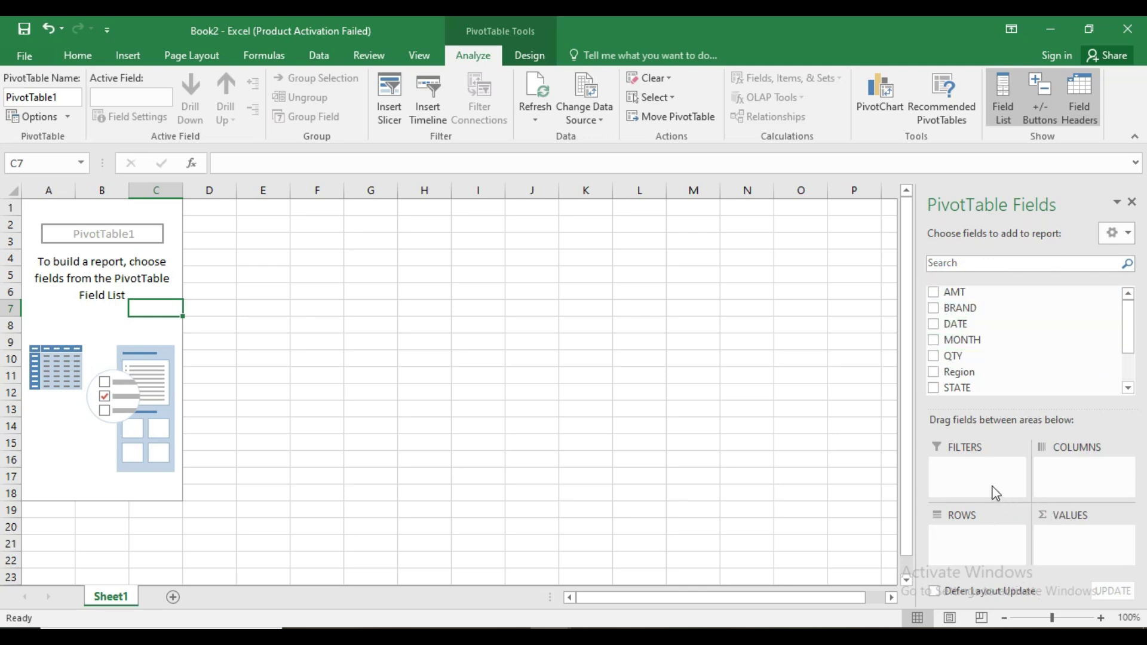
{"action": "left_click", "coordinate": [1115, 233]}
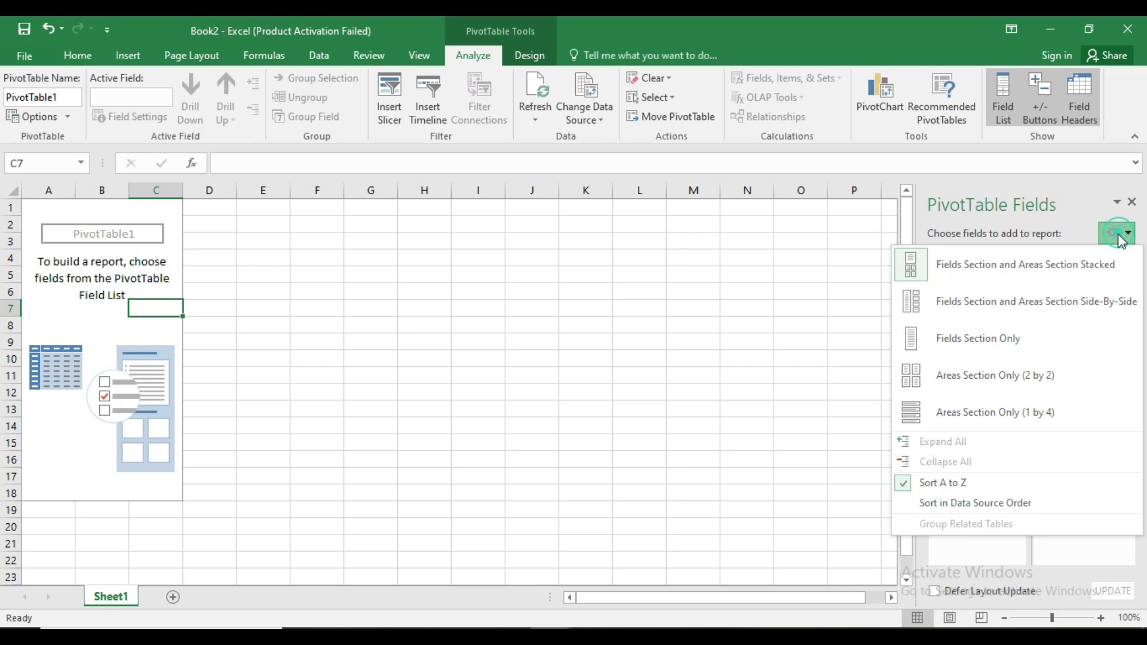
{"action": "left_click", "coordinate": [969, 299]}
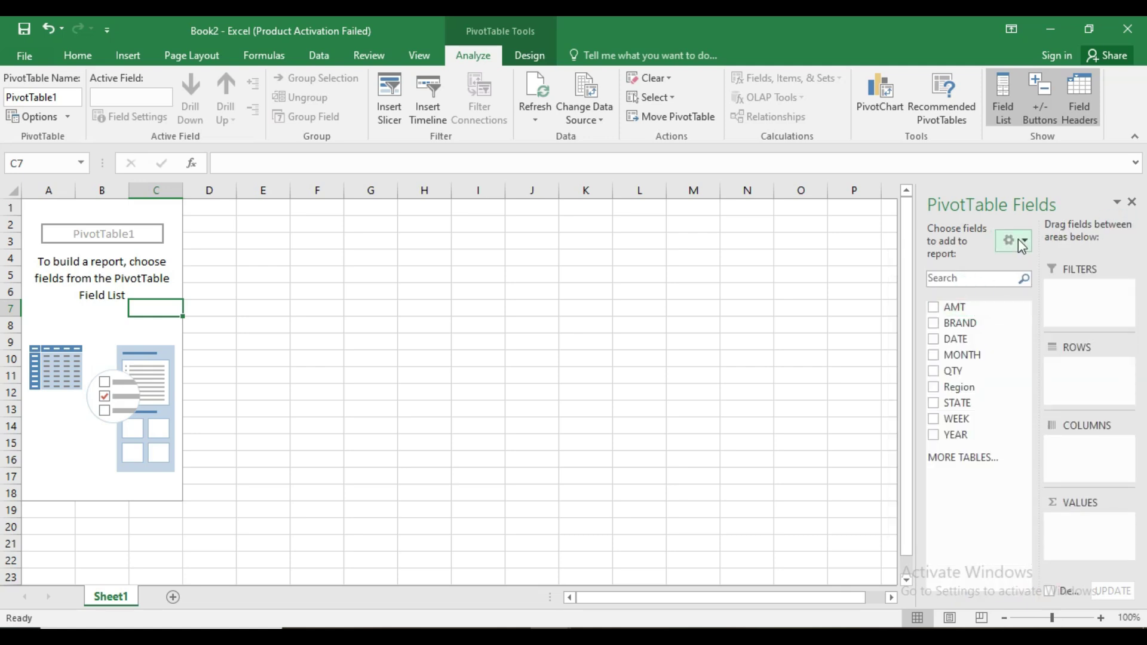
- Try the Fields Section Only, Areas Section Only (2 by 2) and Areas Section Only (1 by 4) layouts, and restore the side-by-side layout
{"action": "left_click", "coordinate": [1019, 240]}
{"action": "left_click", "coordinate": [988, 338]}
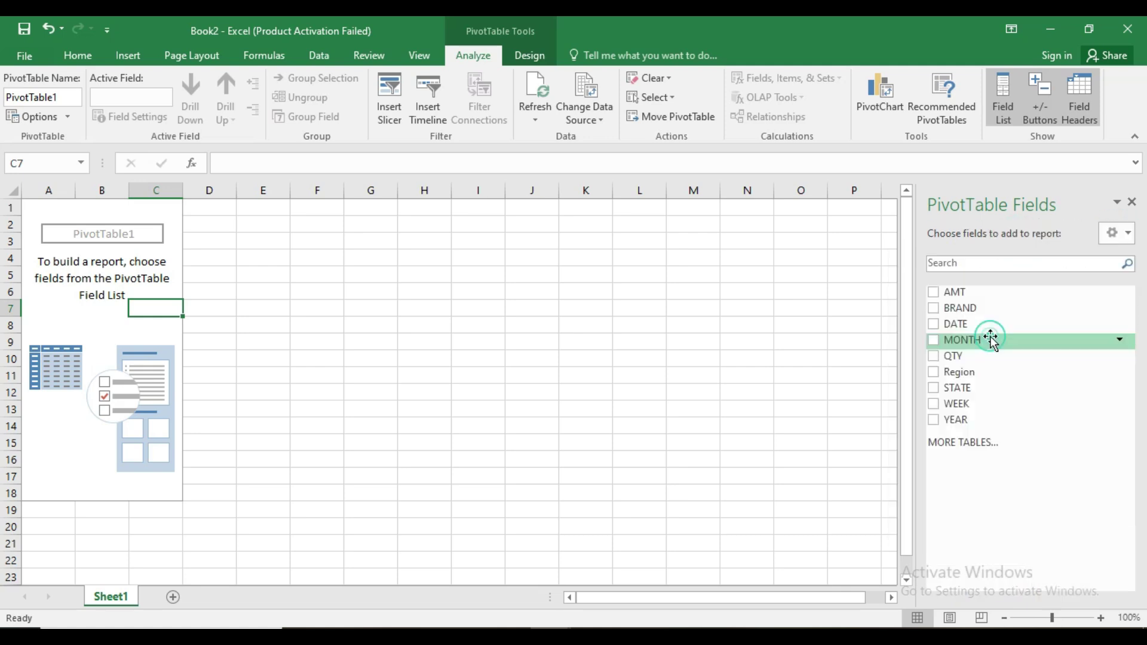
{"action": "left_click", "coordinate": [1115, 232]}
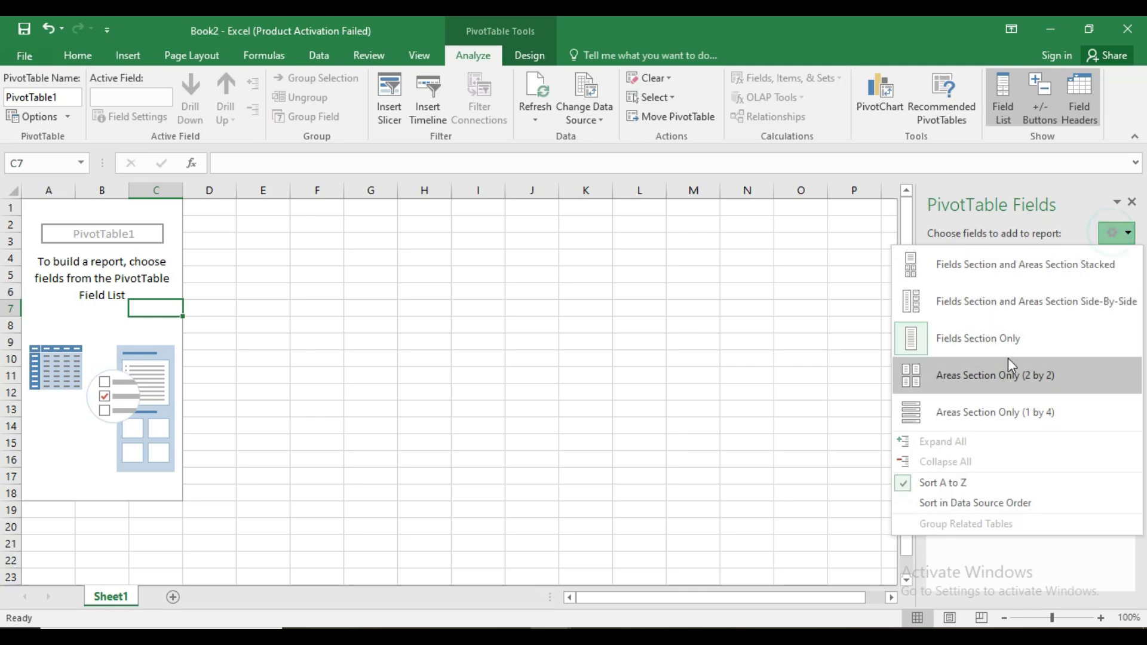
{"action": "left_click", "coordinate": [1006, 376]}
{"action": "left_click", "coordinate": [1112, 228]}
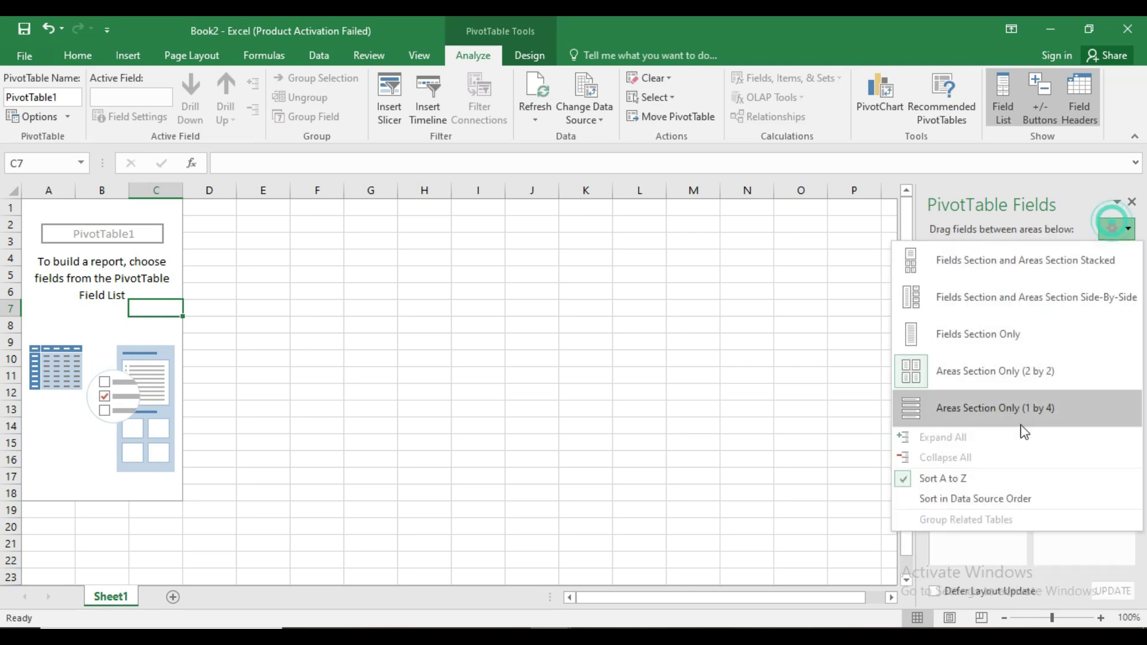
{"action": "left_click", "coordinate": [1019, 419]}
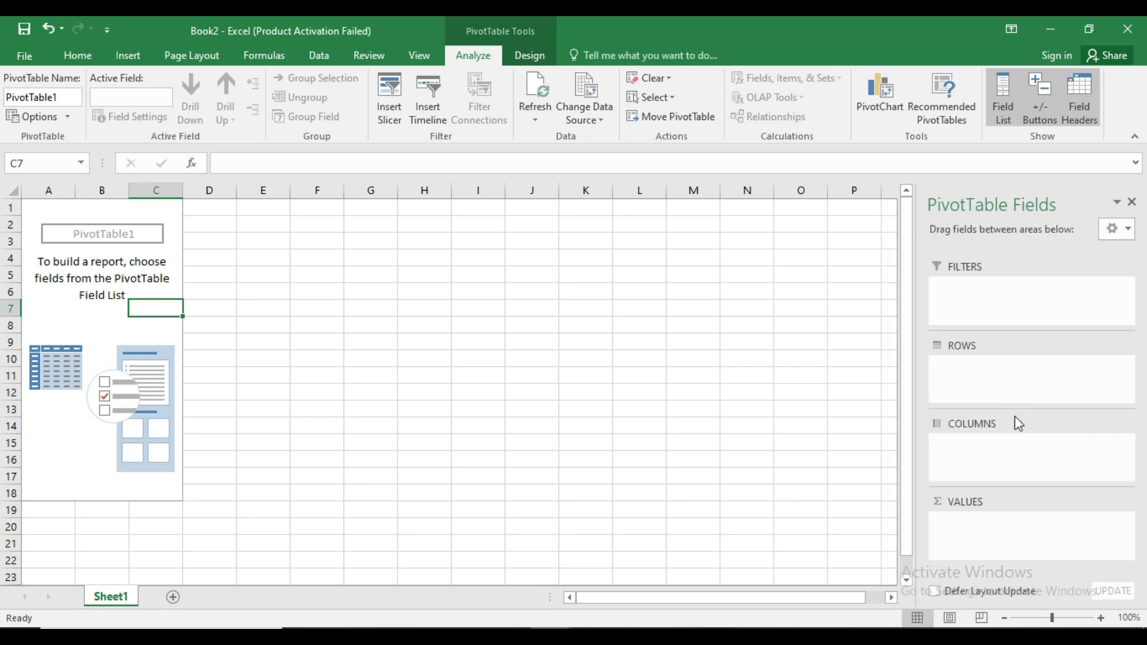
{"action": "left_click", "coordinate": [1113, 239]}
{"action": "left_click", "coordinate": [1037, 296]}
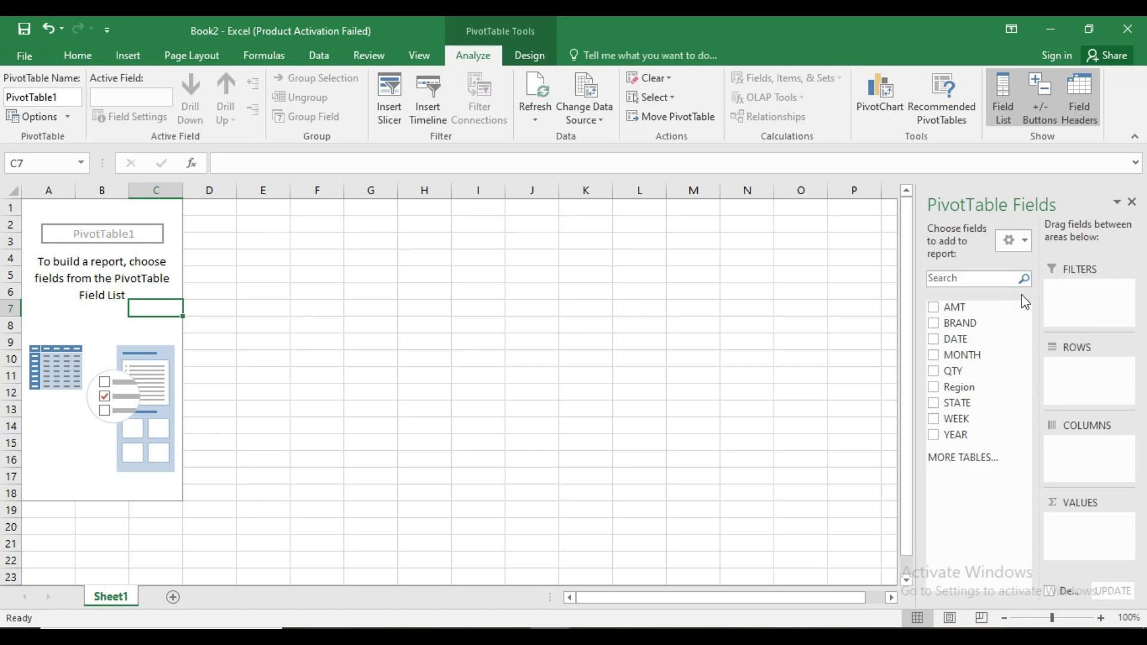
- Sort the fields in the PivotTable field list in data source order instead of A to Z
{"action": "left_click", "coordinate": [1015, 246]}
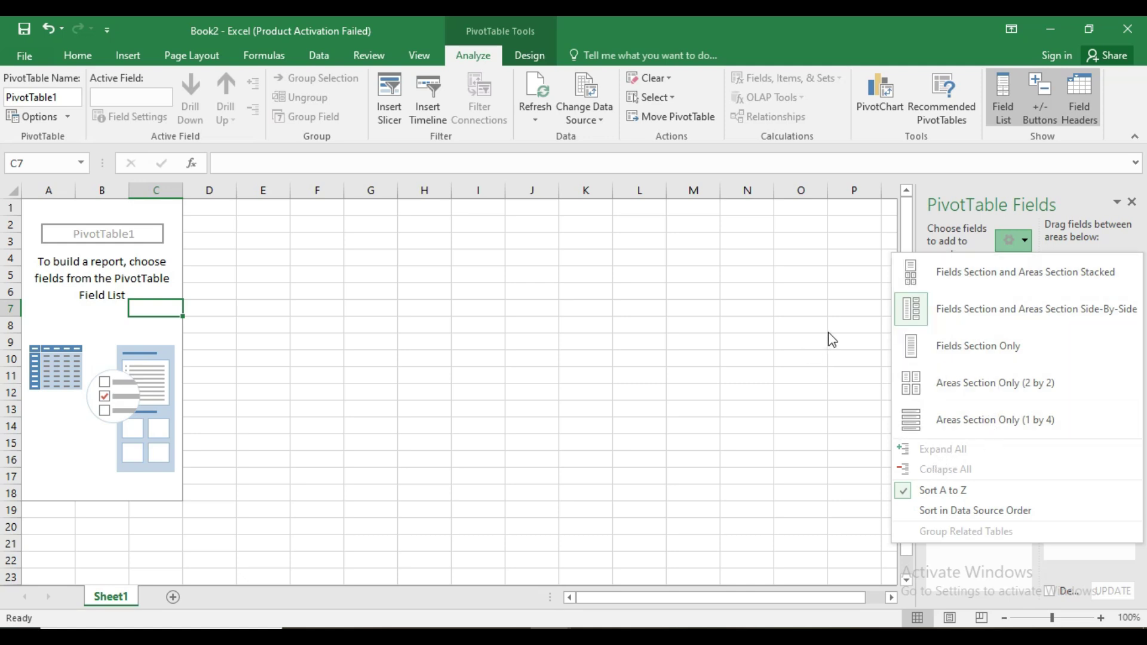
{"action": "left_click", "coordinate": [958, 228]}
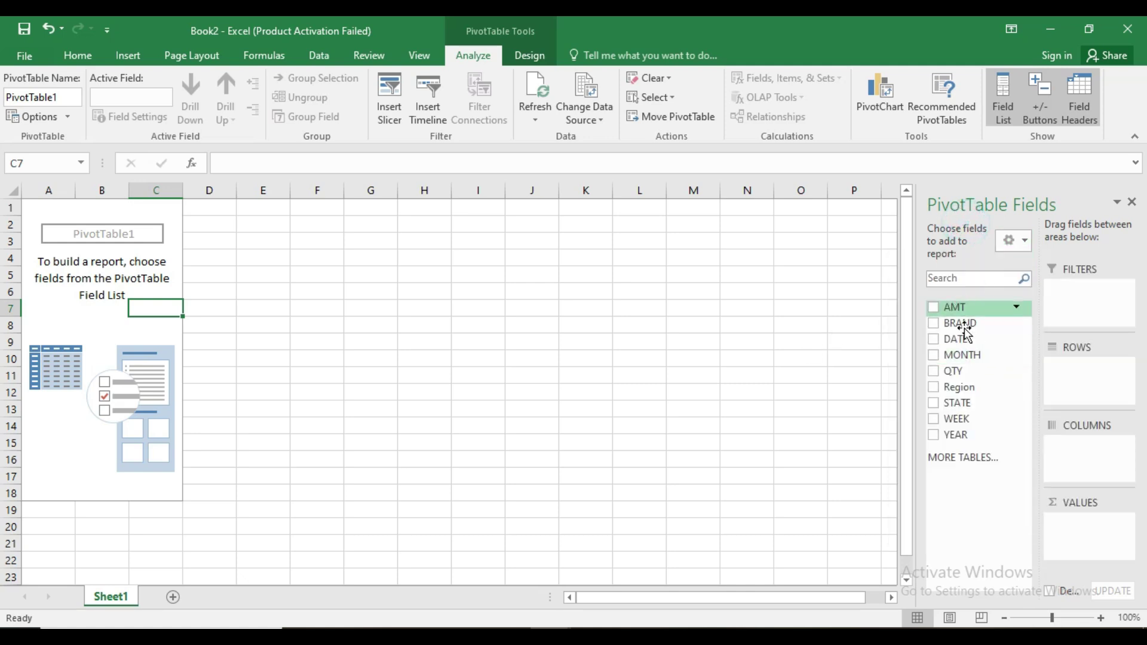
{"action": "left_click", "coordinate": [1012, 241]}
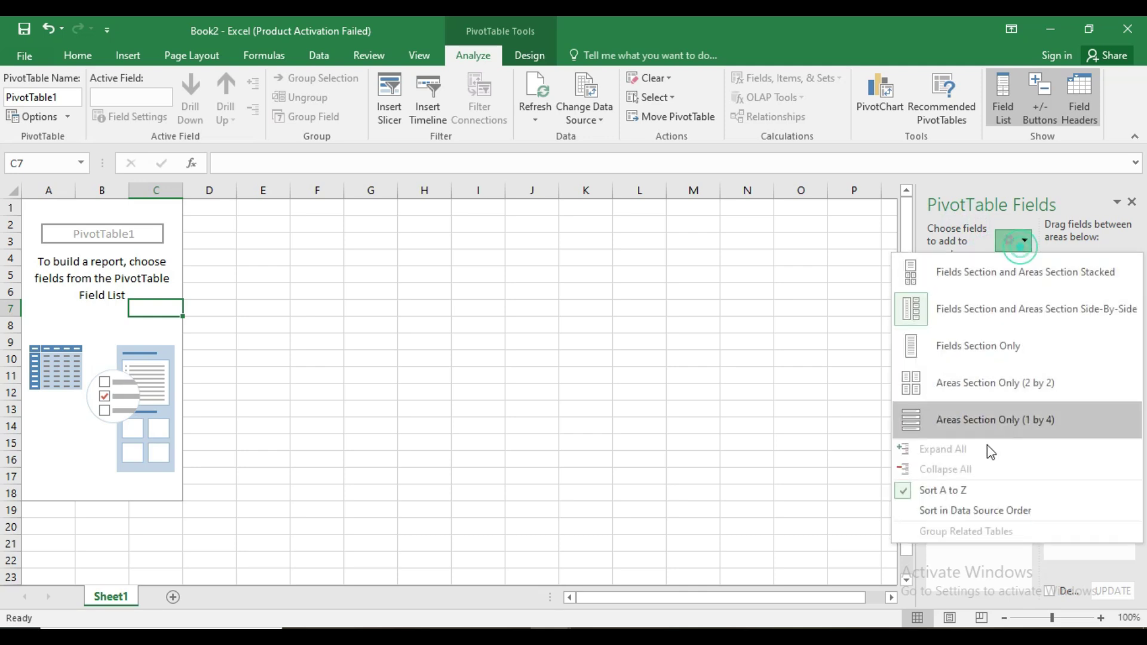
{"action": "left_click", "coordinate": [950, 469]}
{"action": "left_click", "coordinate": [903, 469]}
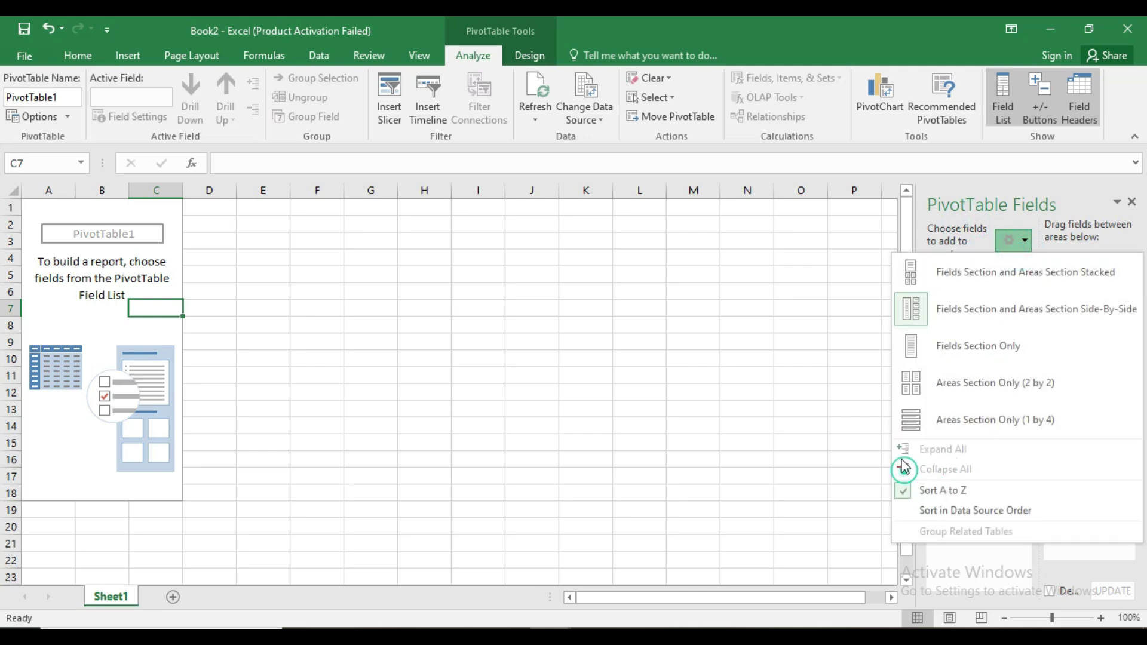
{"action": "left_click", "coordinate": [902, 447]}
{"action": "left_click", "coordinate": [906, 509]}
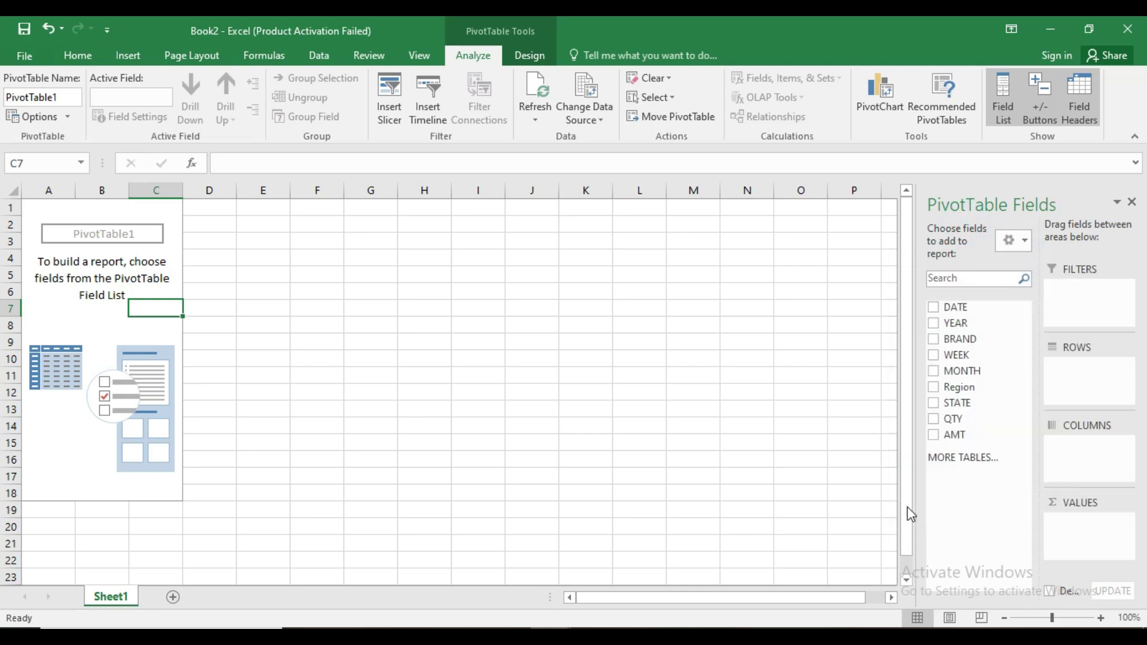
- Sort the fields in the PivotTable field list from A to Z
{"action": "left_click", "coordinate": [1014, 242]}
{"action": "left_click", "coordinate": [905, 468]}
{"action": "left_click", "coordinate": [914, 491]}
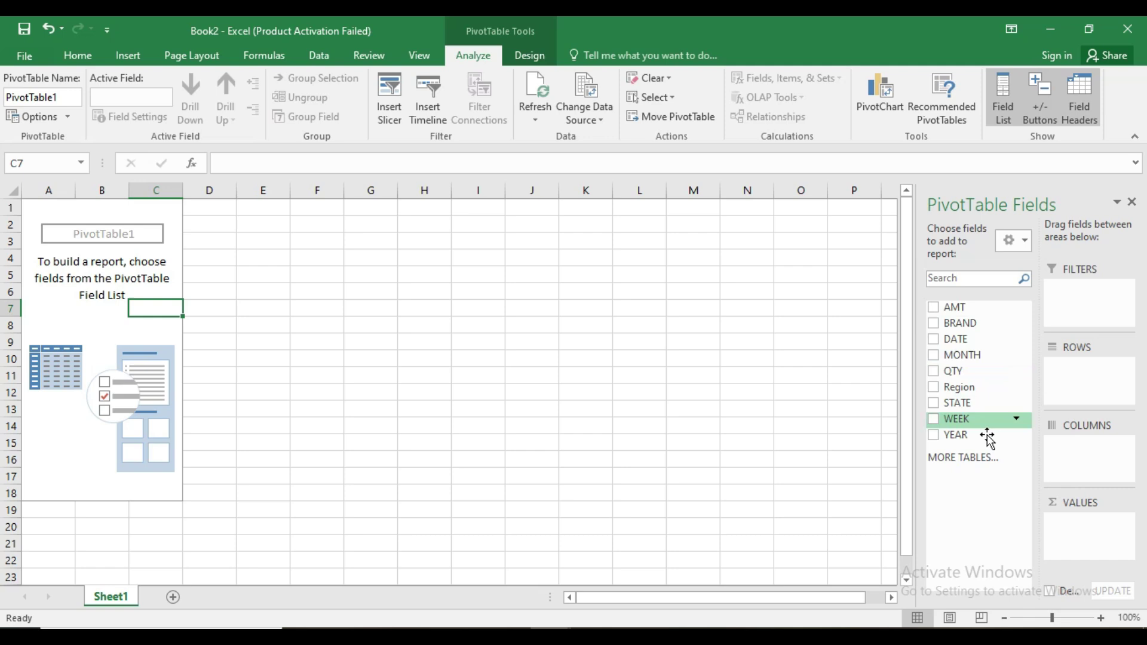
{"action": "left_click", "coordinate": [1025, 241]}
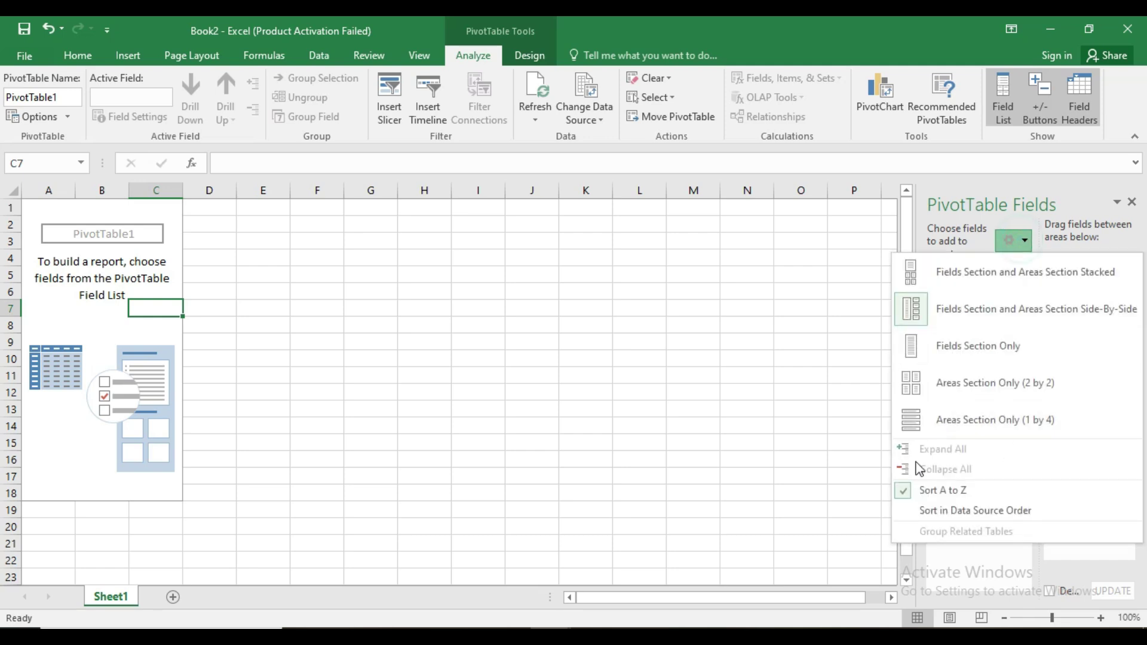
{"action": "left_click", "coordinate": [898, 463]}
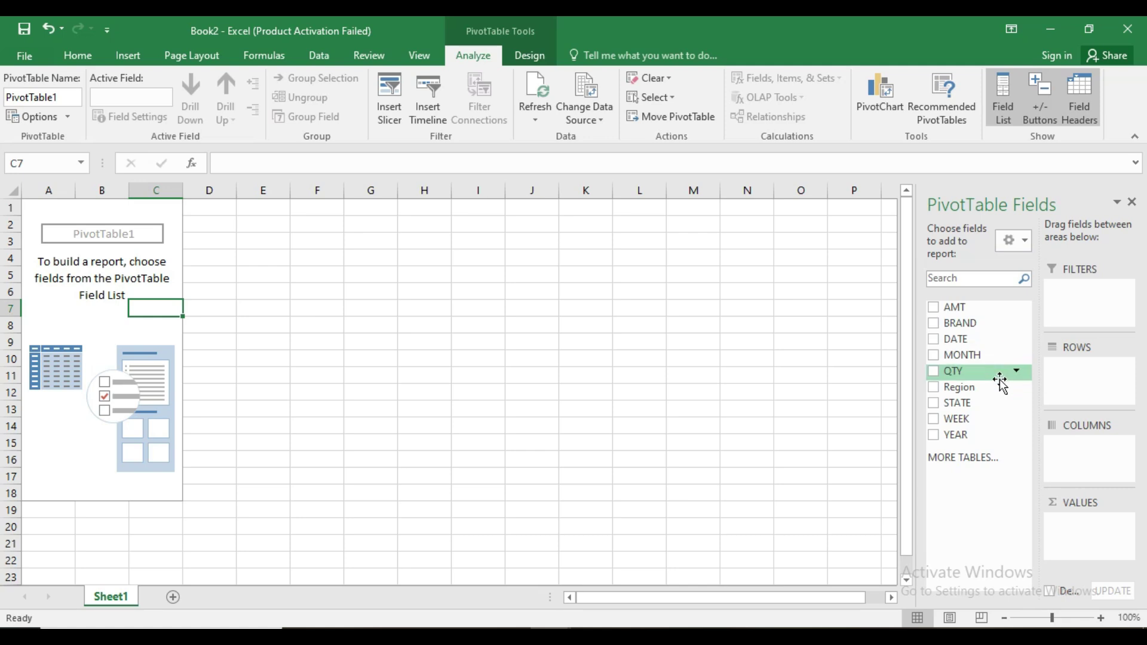
- Create a new Data Model PivotTable for using more tables, and expand all tables in its field list
{"action": "left_click", "coordinate": [960, 458]}
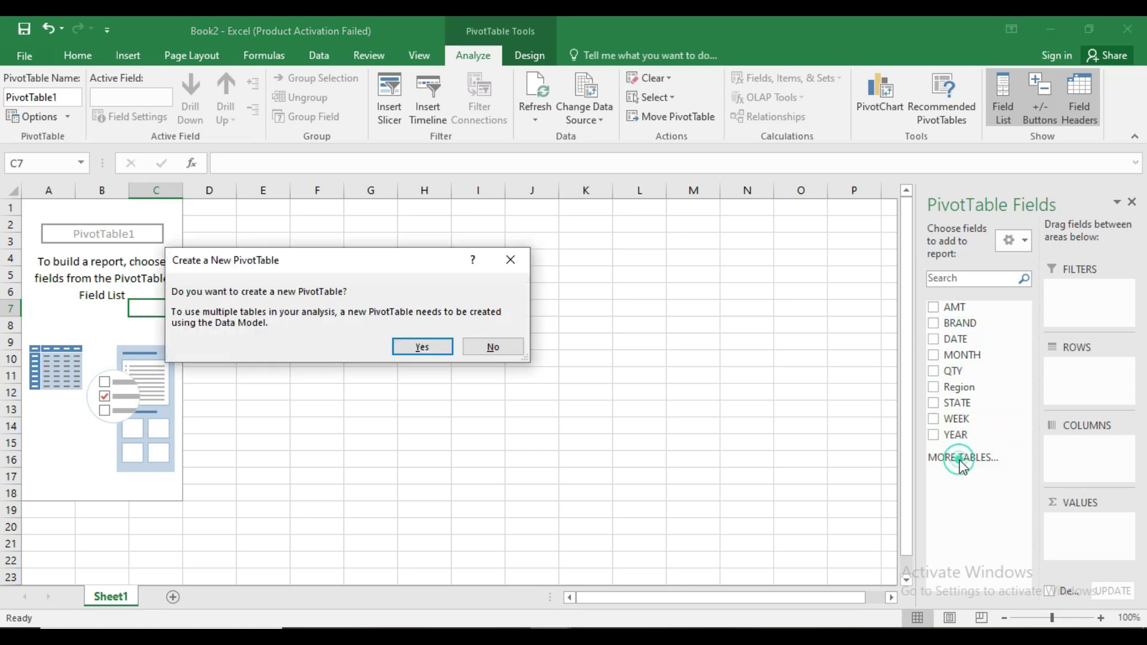
{"action": "left_click", "coordinate": [422, 346]}
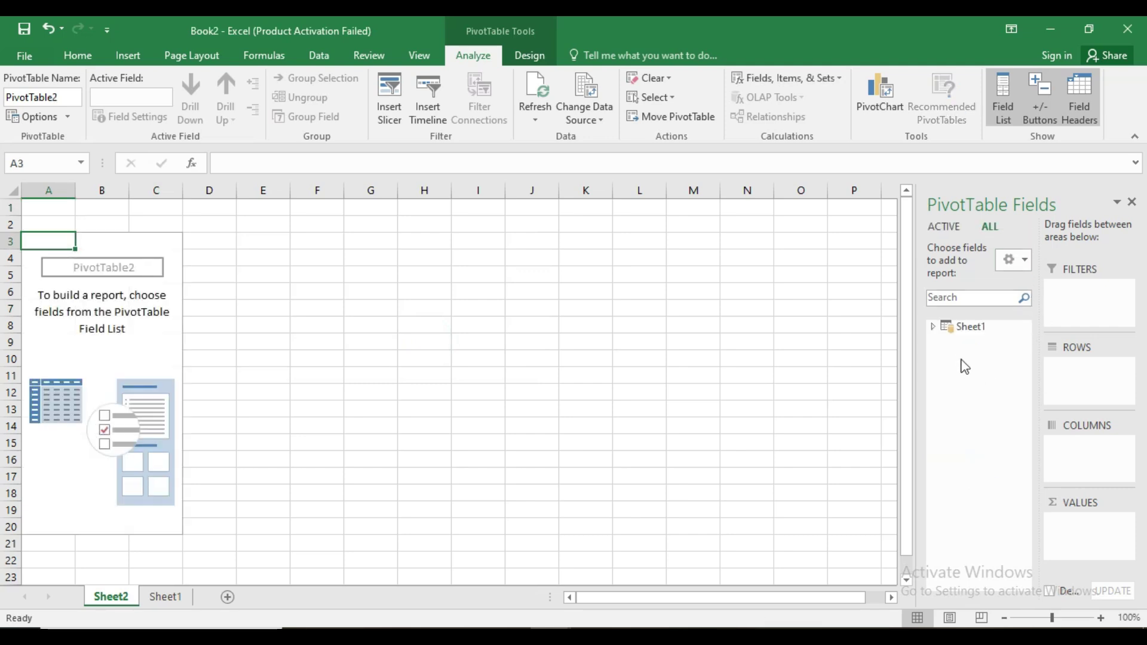
{"action": "left_click", "coordinate": [1020, 263]}
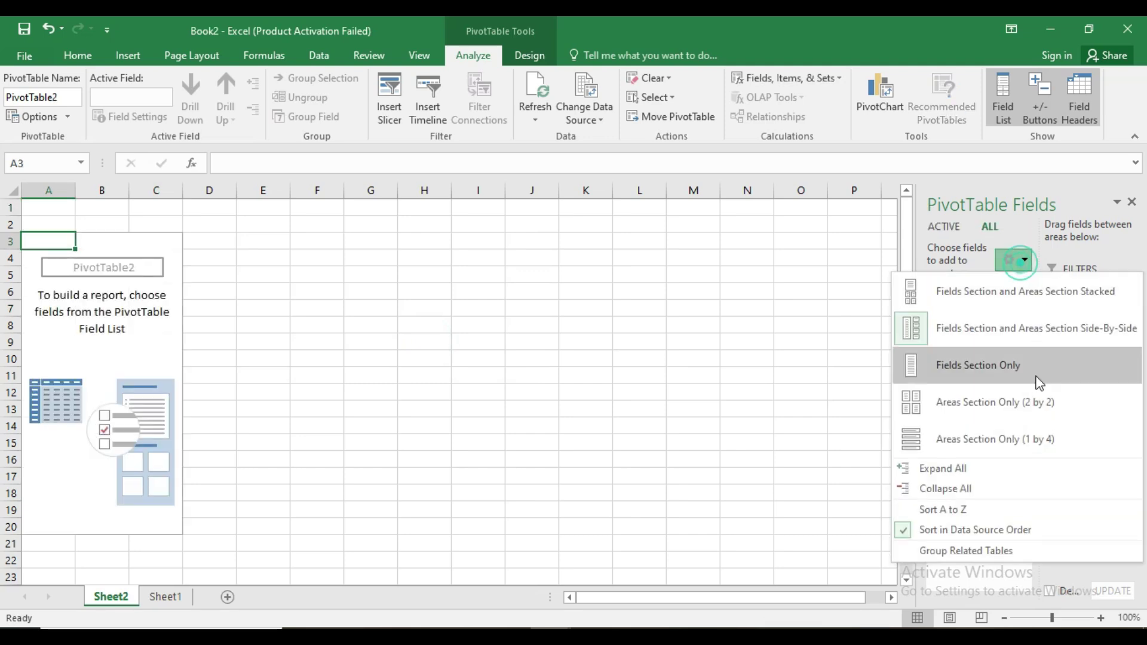
{"action": "left_click", "coordinate": [923, 472]}
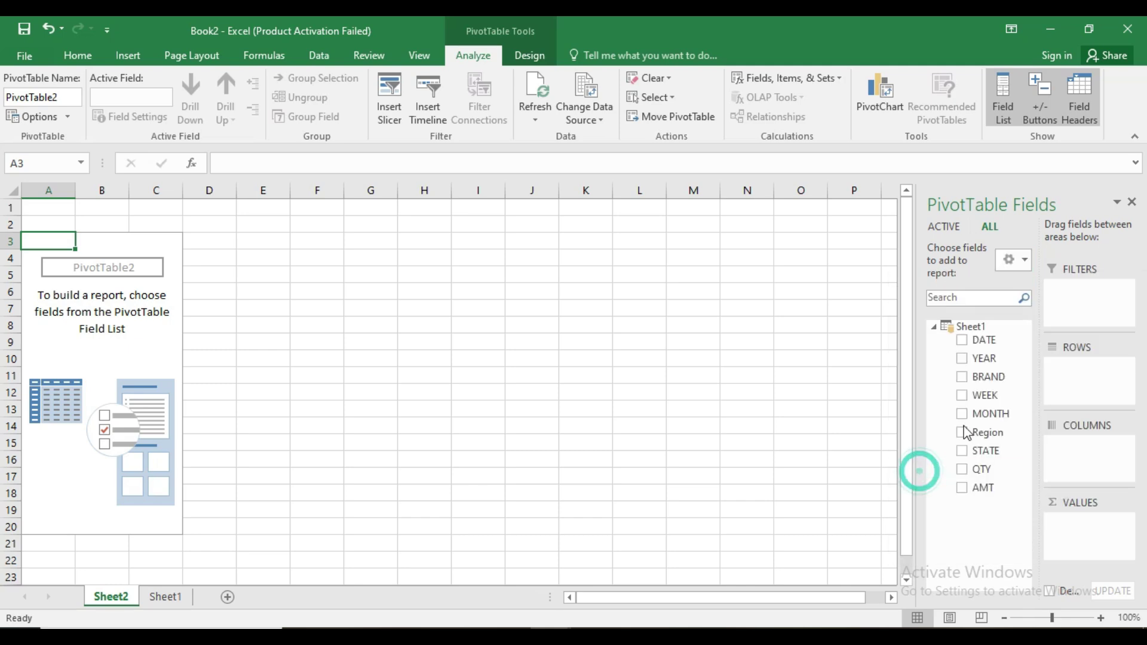
- Collapse all tables in the field list, and expand the Sheet1 table again to show its fields
{"action": "left_click", "coordinate": [1014, 261]}
{"action": "left_click", "coordinate": [977, 490]}
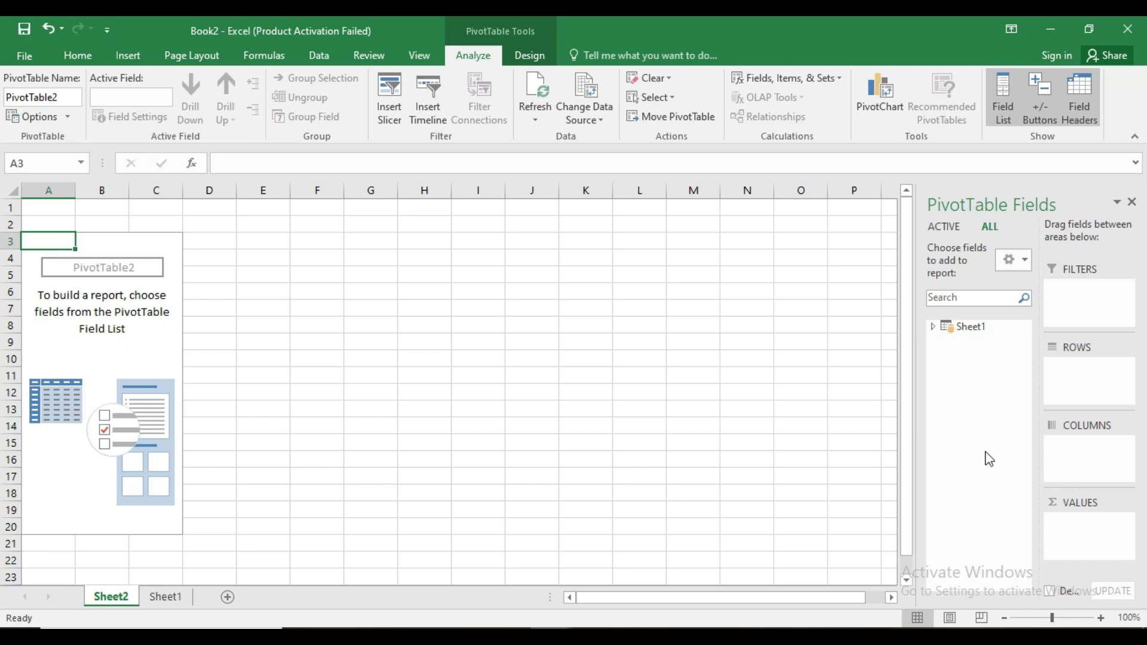
{"action": "left_click", "coordinate": [1017, 259]}
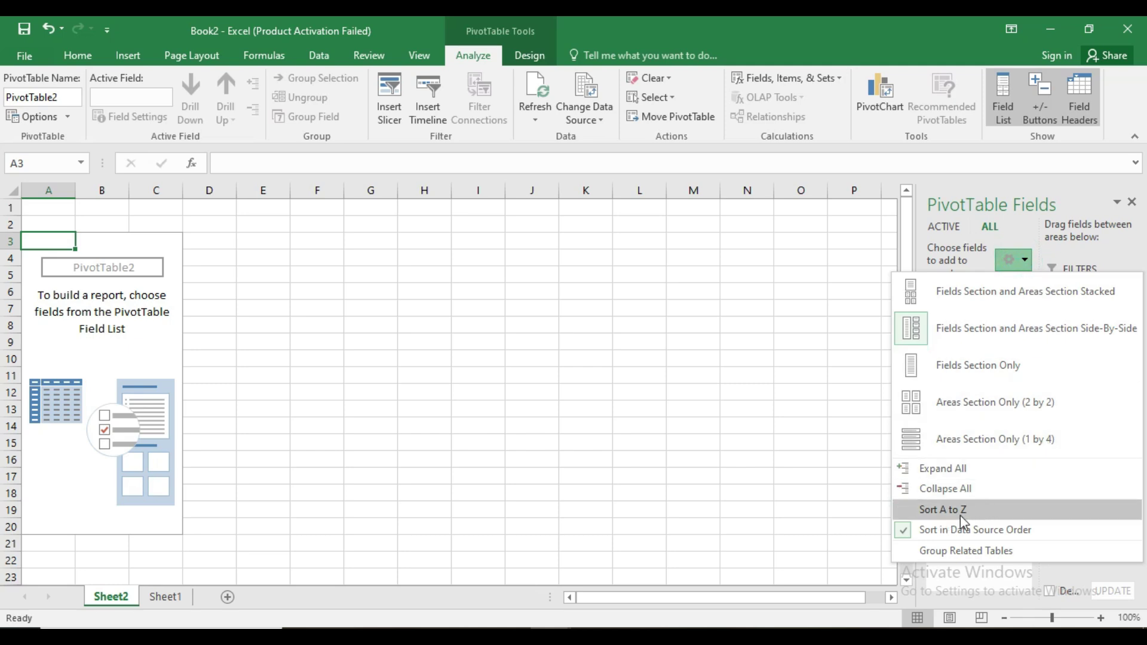
{"action": "left_click", "coordinate": [964, 260]}
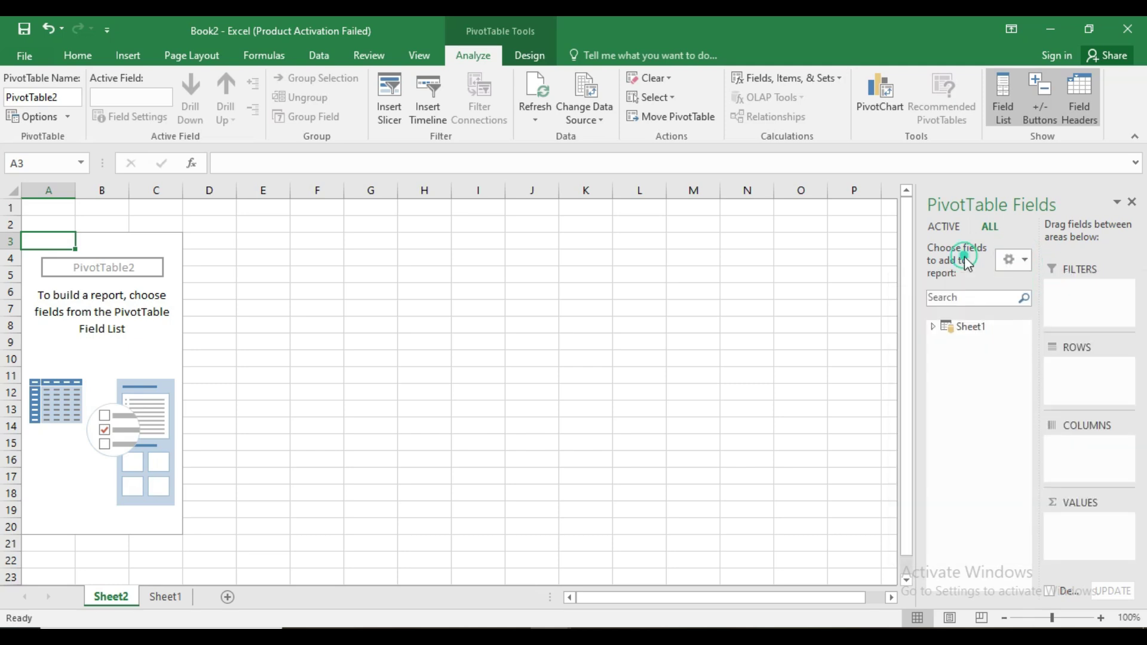
{"action": "double_click", "coordinate": [964, 330]}
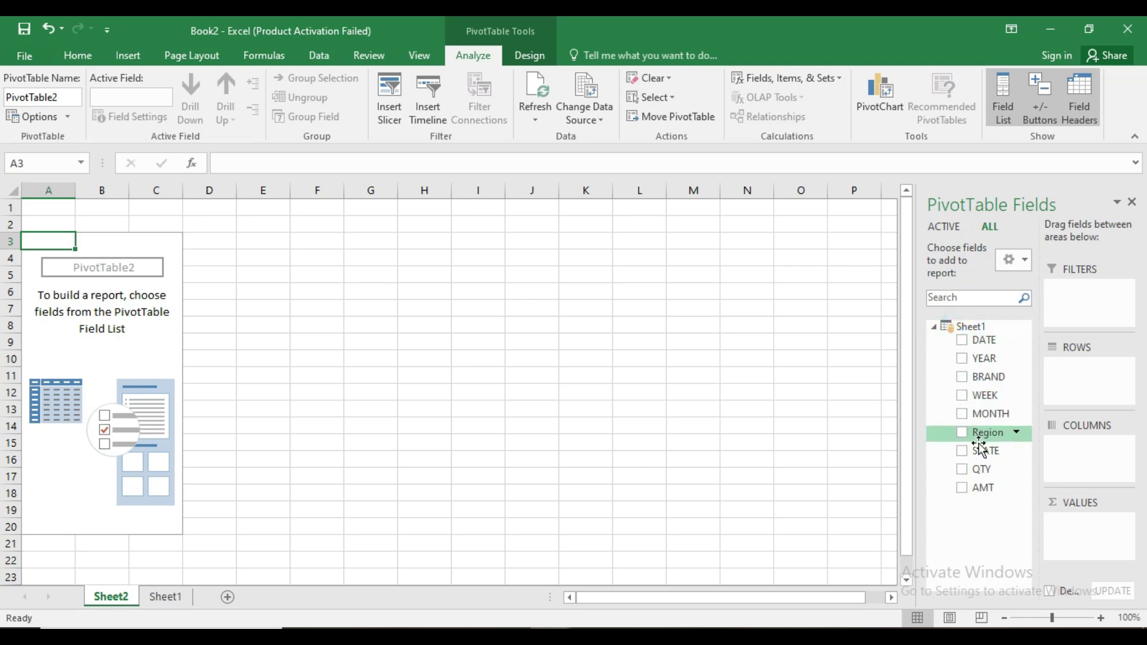
{"action": "left_click", "coordinate": [1014, 260]}
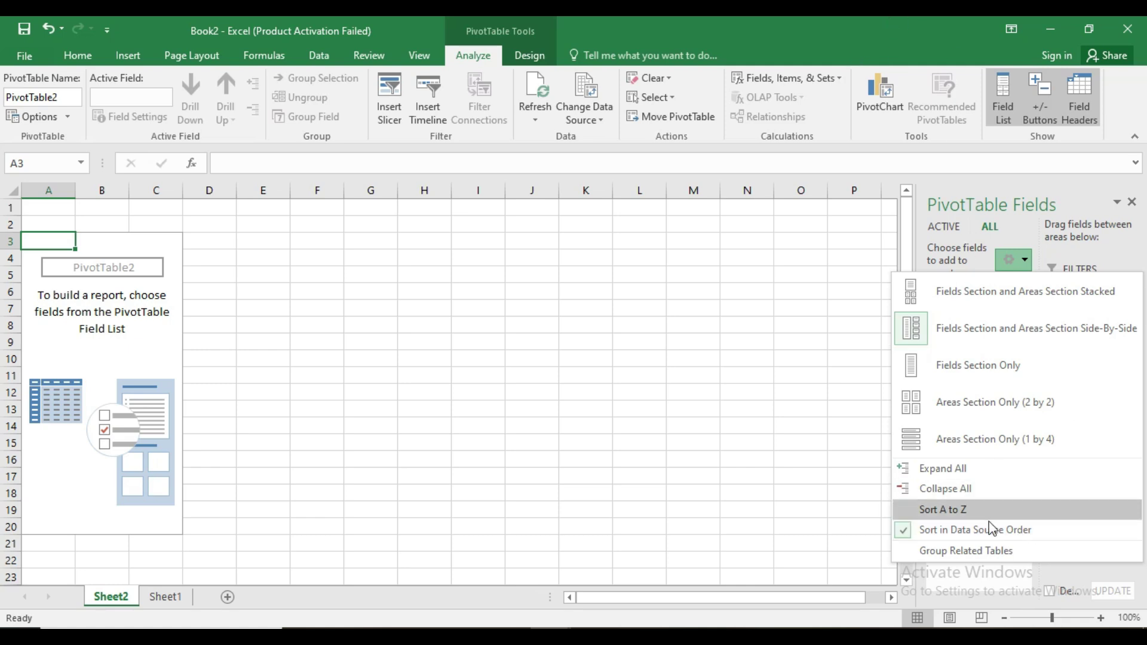
{"action": "left_click", "coordinate": [959, 264]}
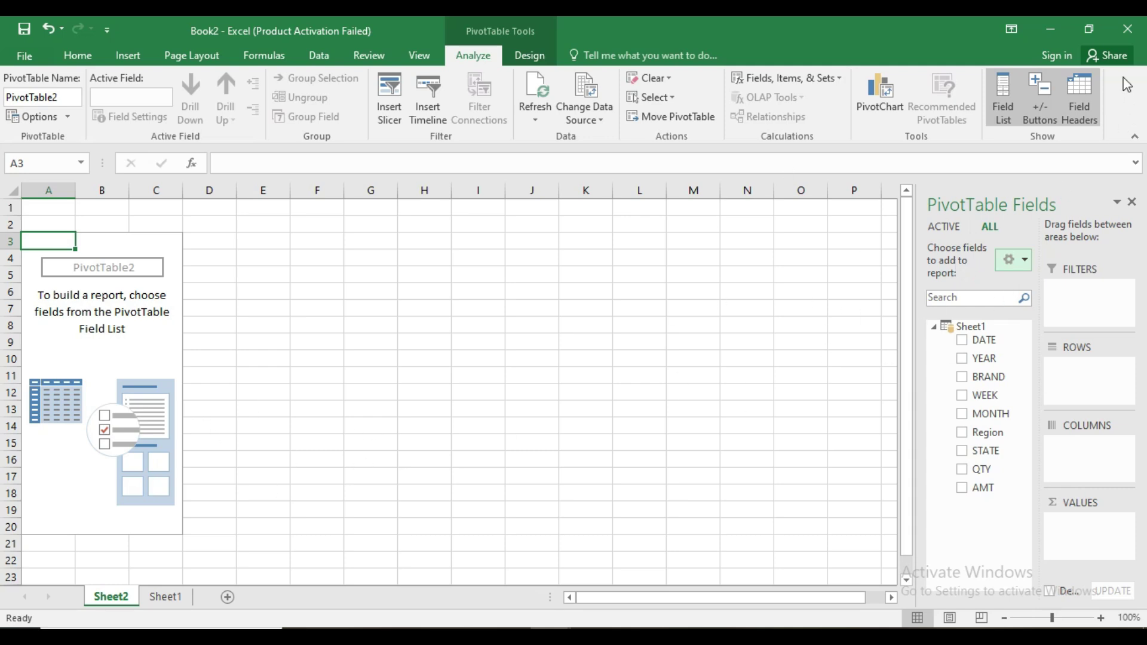
- Close the Book2 workbook and open the Tables workbook through the data link in the Pivot Table Word document
{"action": "left_click", "coordinate": [1128, 28]}
{"action": "left_click", "coordinate": [568, 349]}
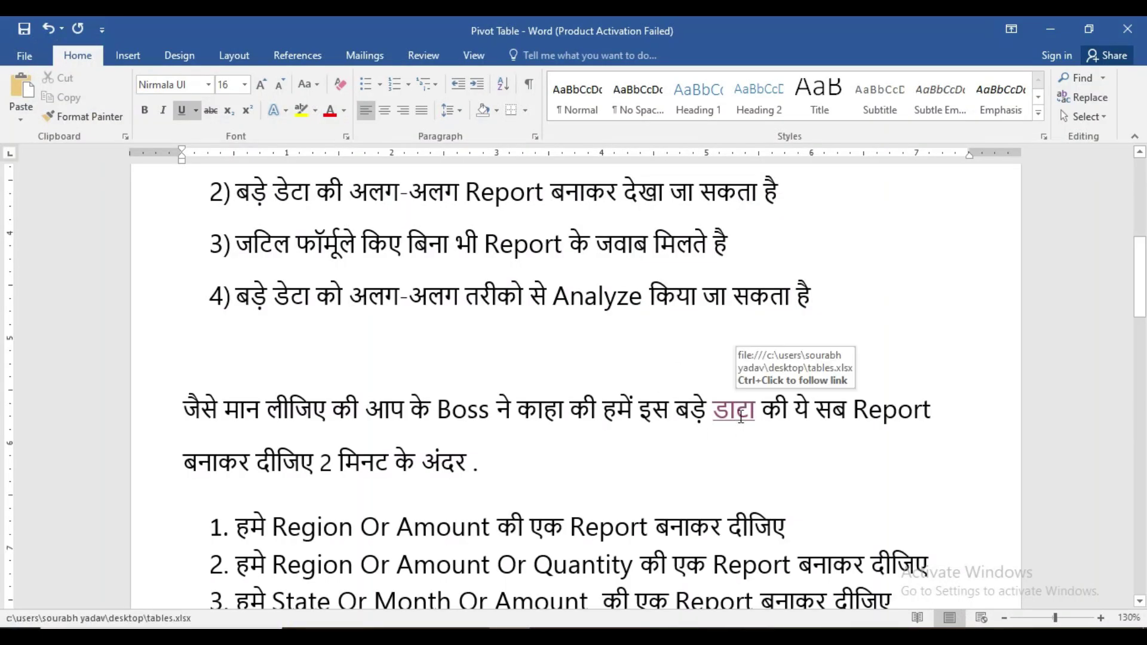
{"action": "left_click", "coordinate": [740, 423], "text": "ctrl"}
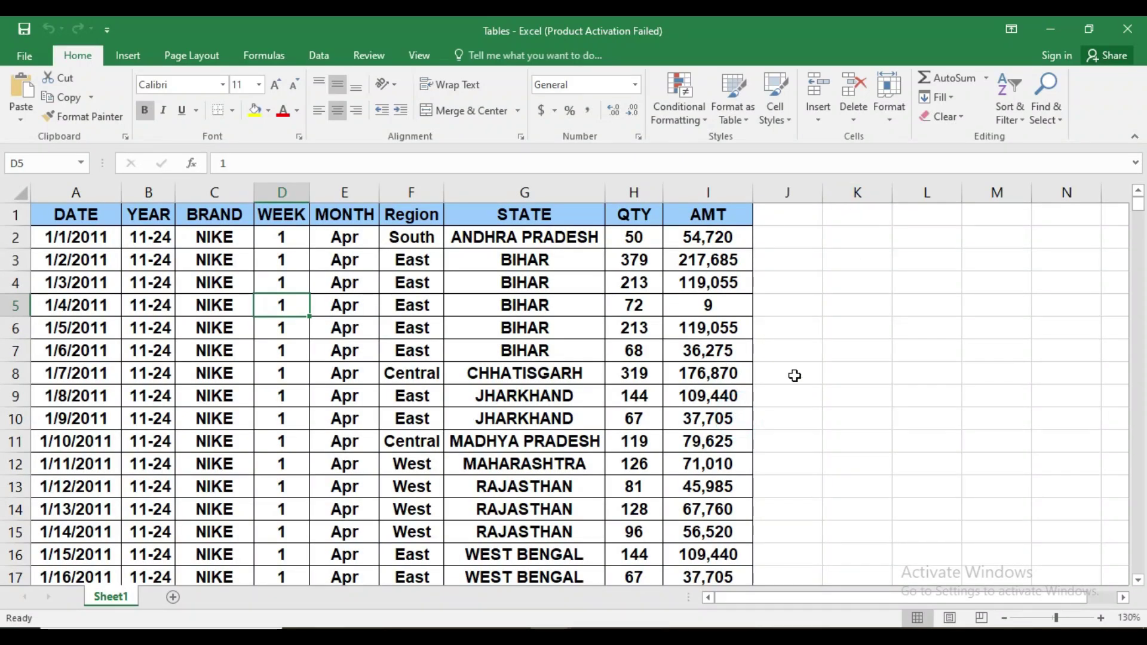
- Create a PivotTable on a new worksheet from the range Sheet1!$A$1:$I$5115
{"action": "left_click", "coordinate": [390, 376]}
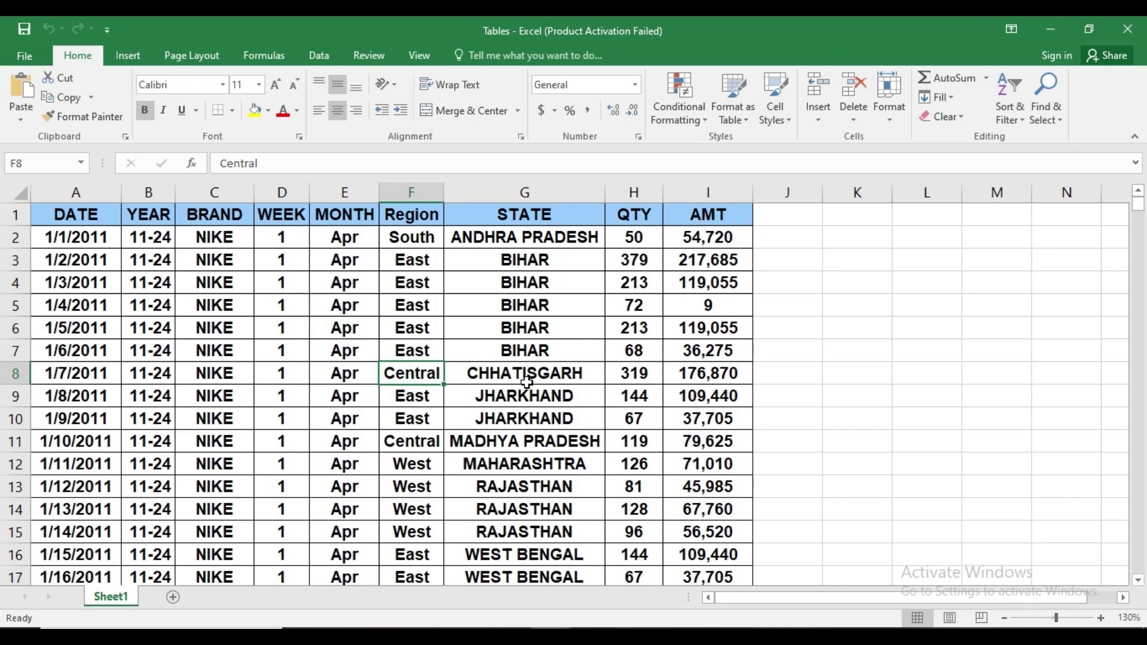
{"action": "left_click", "coordinate": [128, 55]}
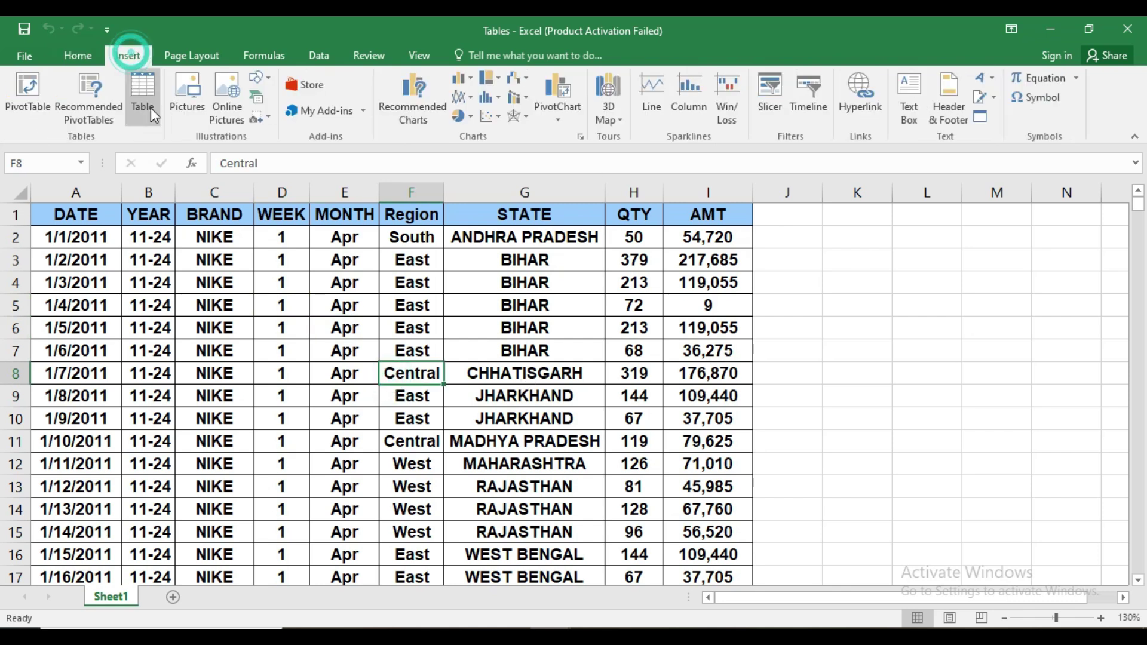
{"action": "left_click", "coordinate": [21, 104]}
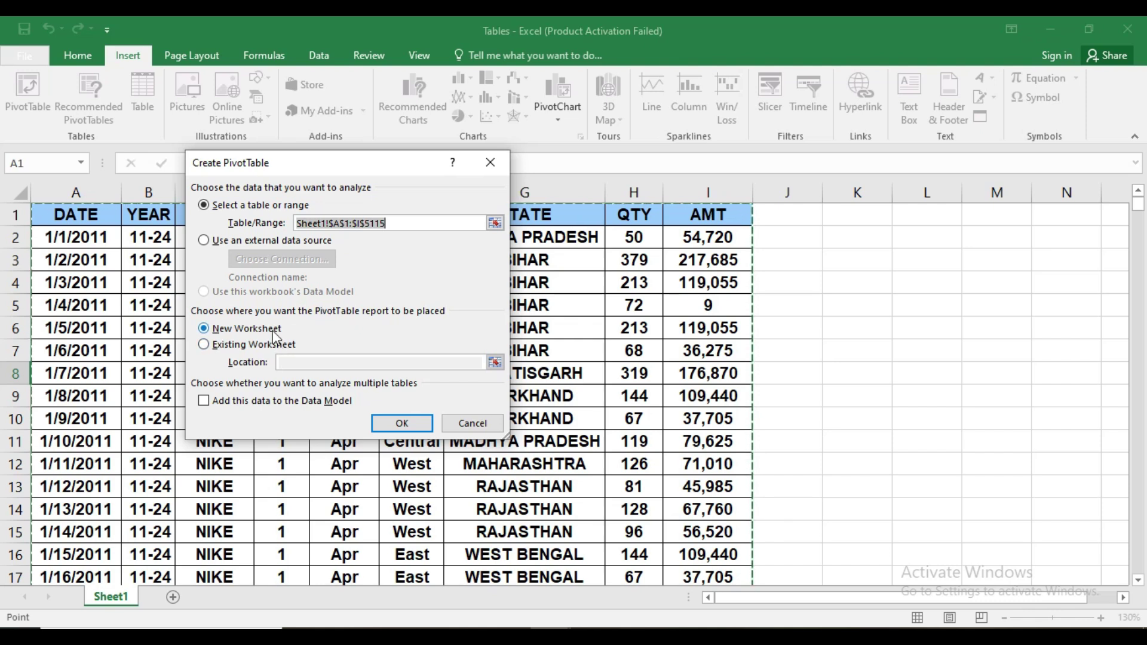
{"action": "left_click", "coordinate": [401, 423]}
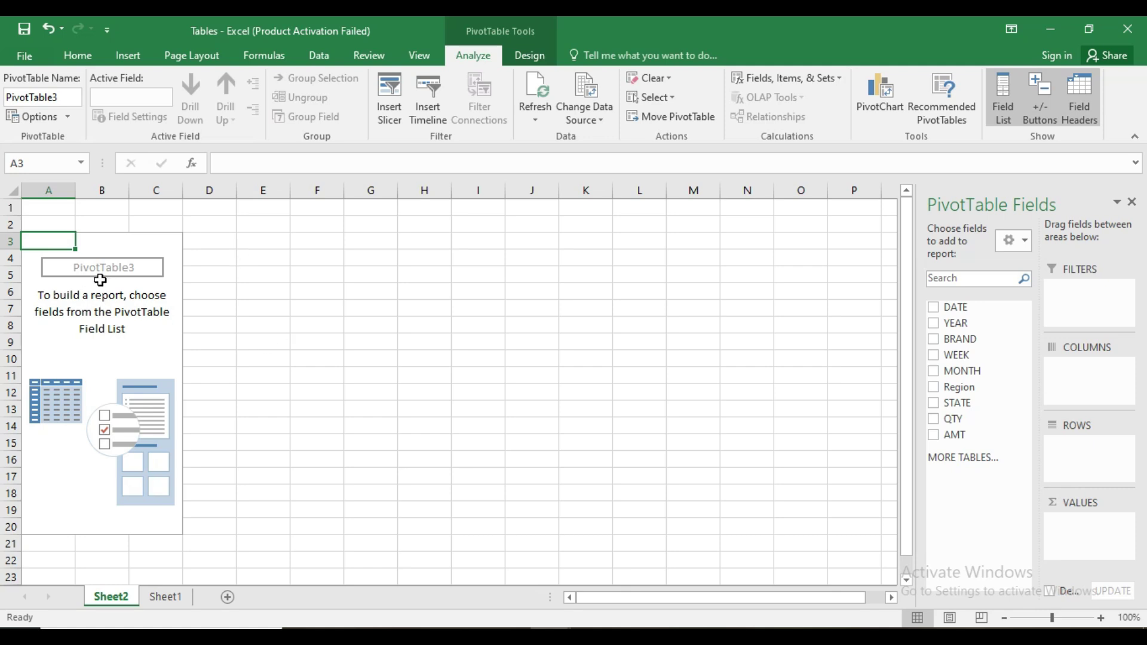
- Review the source data on Sheet1, and return to Sheet2 with a cell inside the empty PivotTable selected
{"action": "left_click", "coordinate": [165, 597]}
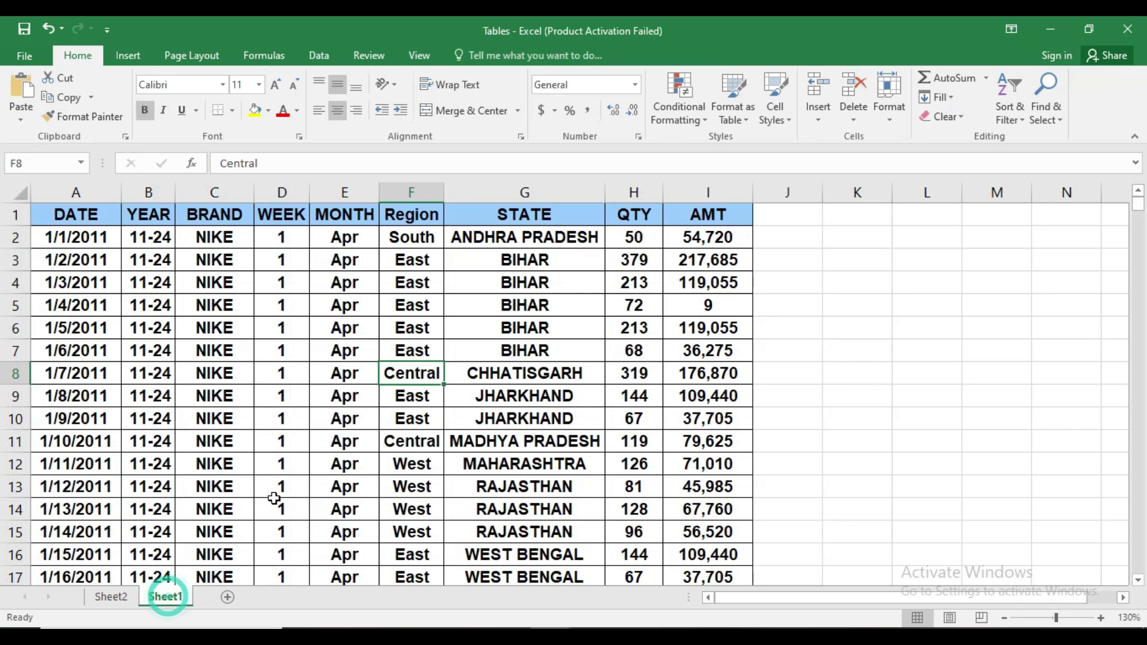
{"action": "mouse_move", "coordinate": [551, 637]}
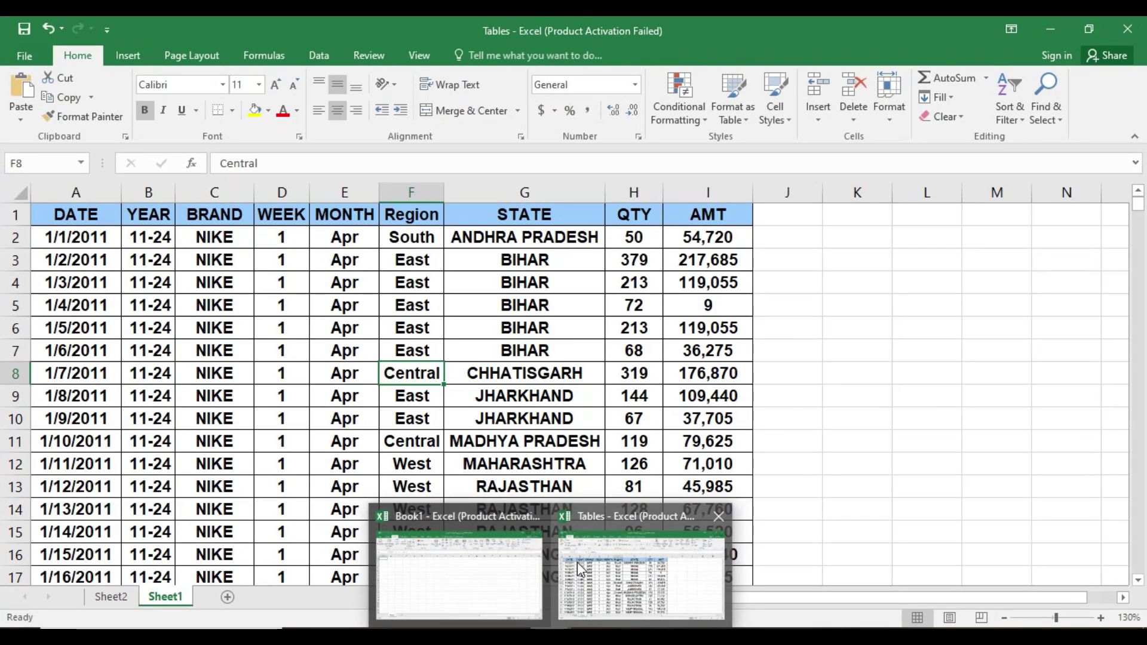
{"action": "left_click", "coordinate": [578, 568]}
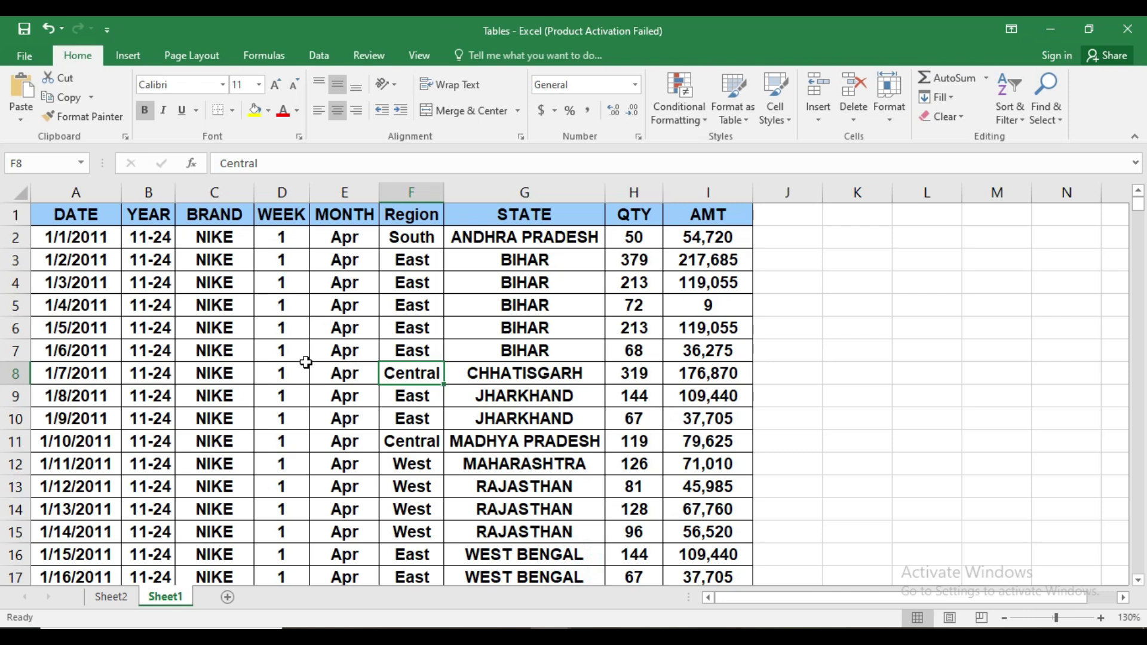
{"action": "left_click", "coordinate": [111, 596]}
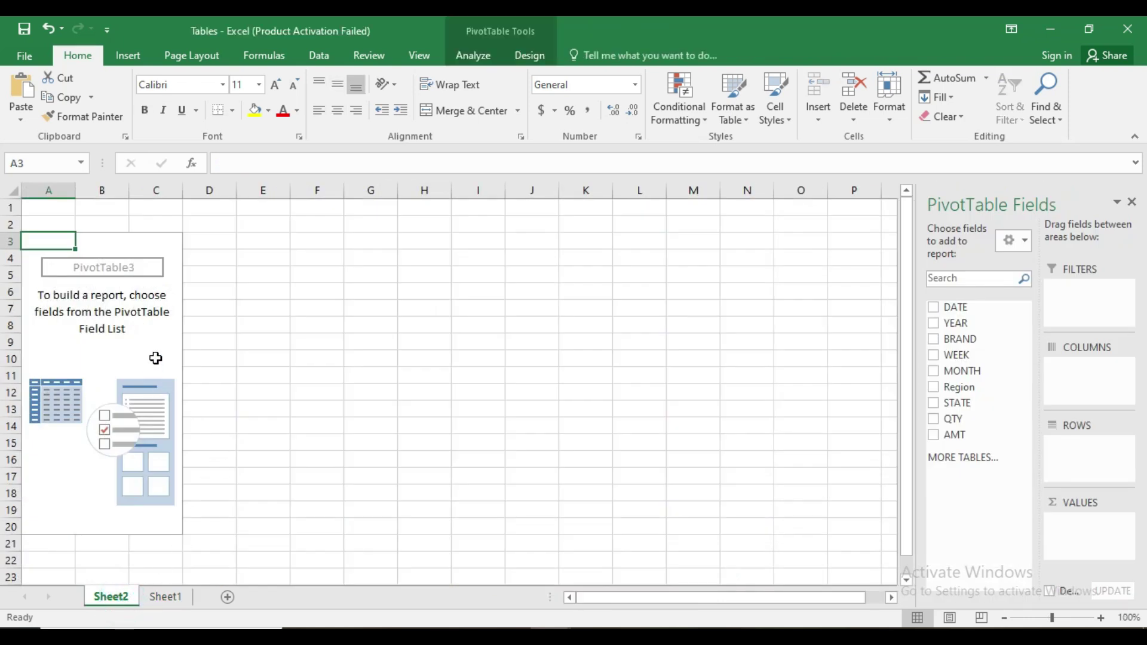
{"action": "left_click", "coordinate": [578, 354]}
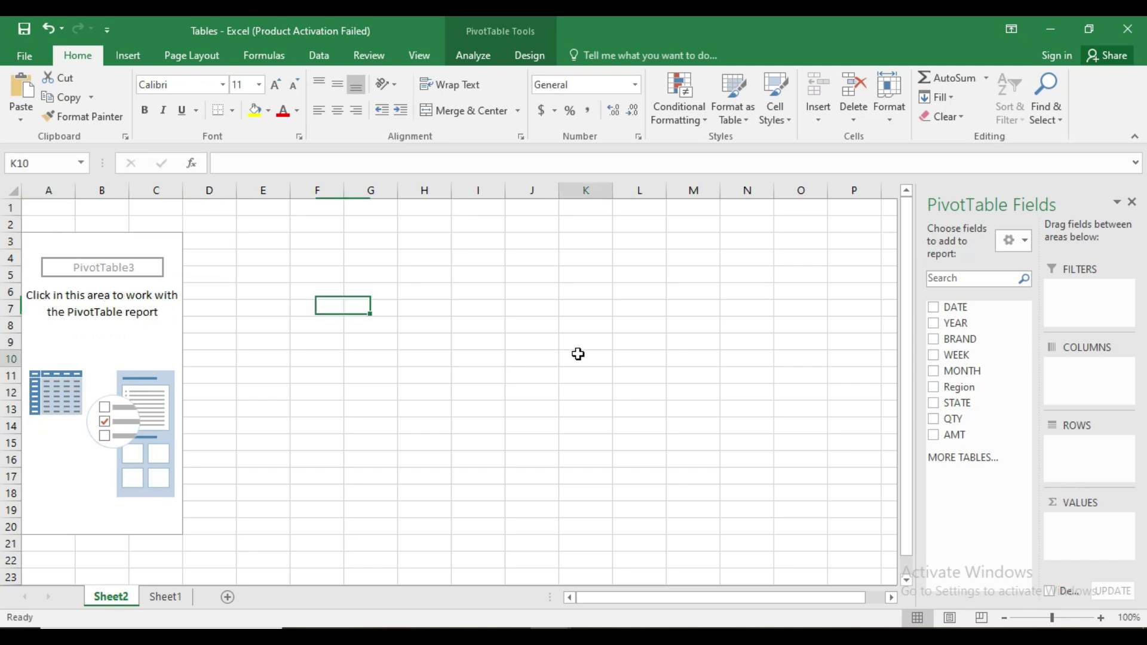
{"action": "left_click", "coordinate": [147, 354]}
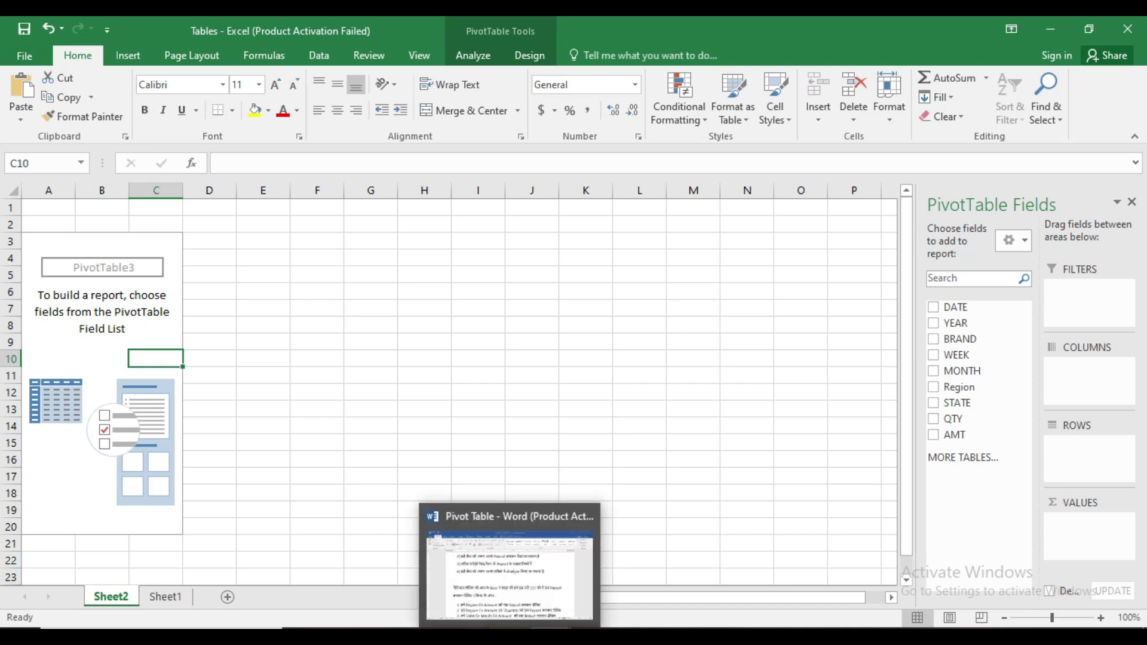
- Switch to the Pivot Table document in Word and read the list of requested reports
{"action": "left_click", "coordinate": [506, 627]}
{"action": "scroll", "coordinate": [504, 459], "scroll_direction": "down", "scroll_amount": 3}
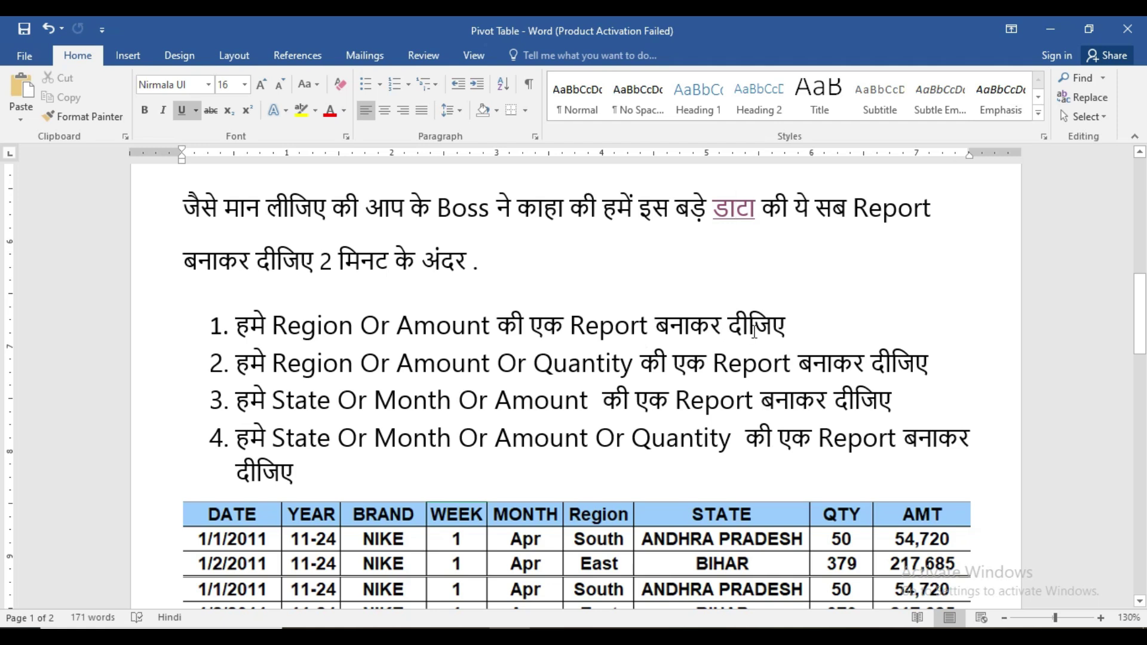
{"action": "scroll", "coordinate": [754, 332], "scroll_direction": "down", "scroll_amount": 3}
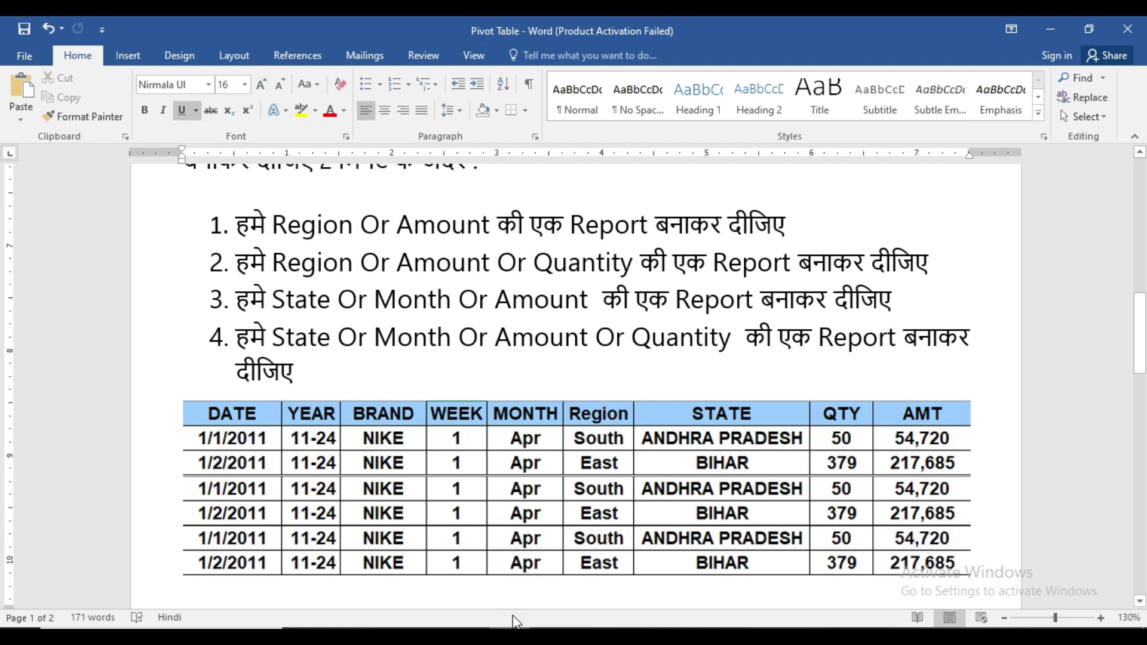
- Switch back to the Tables workbook in Excel and add the Region field to the PivotTable's rows
{"action": "left_click", "coordinate": [593, 588]}
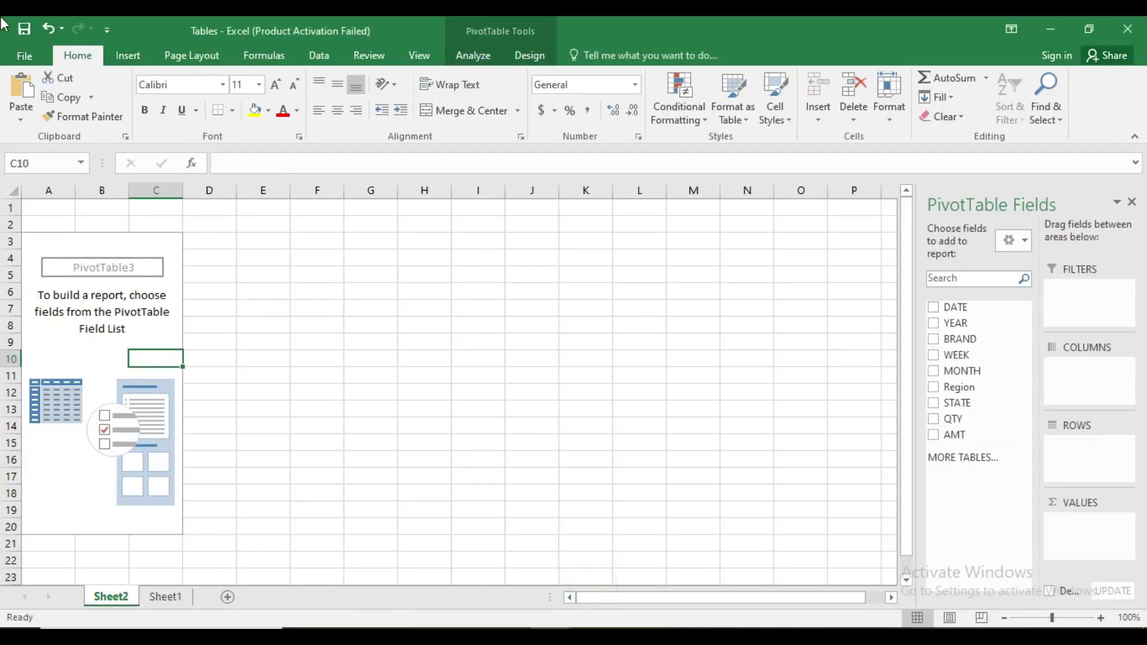
{"action": "left_click", "coordinate": [1101, 618]}
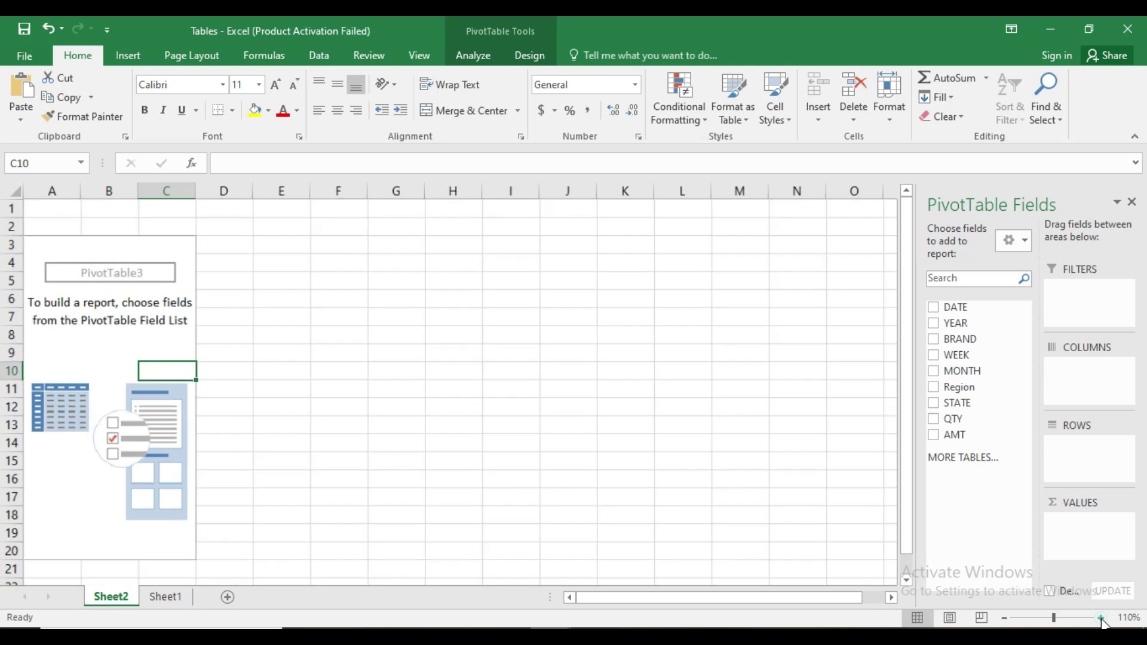
{"action": "left_click", "coordinate": [1101, 618]}
{"action": "left_click", "coordinate": [1100, 617]}
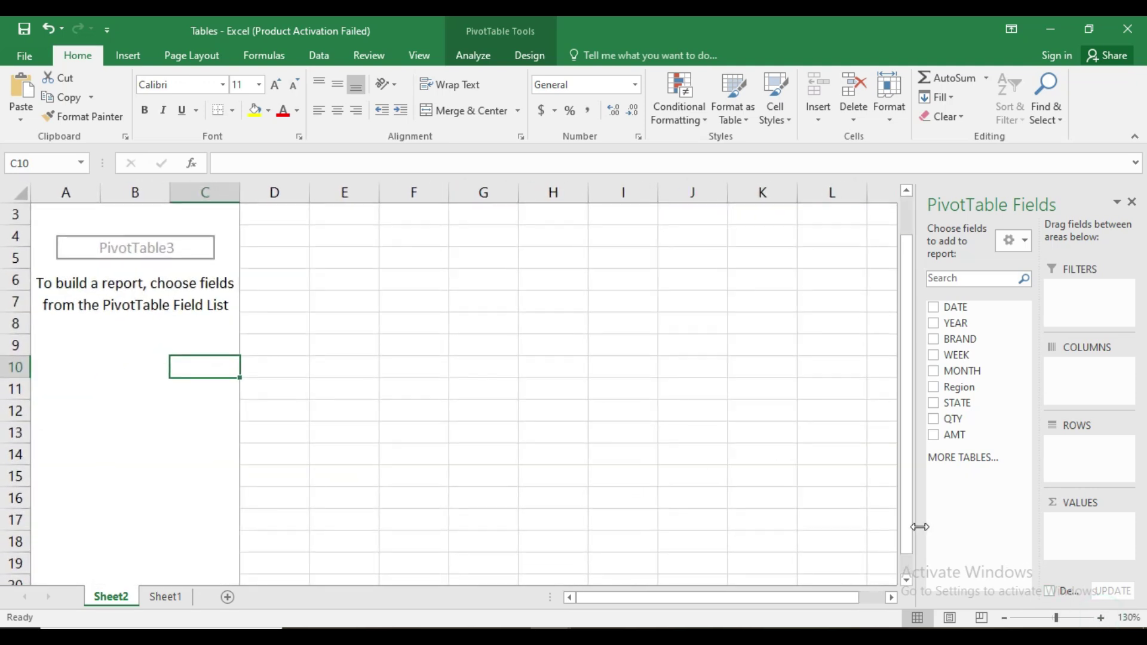
{"action": "left_click", "coordinate": [933, 387]}
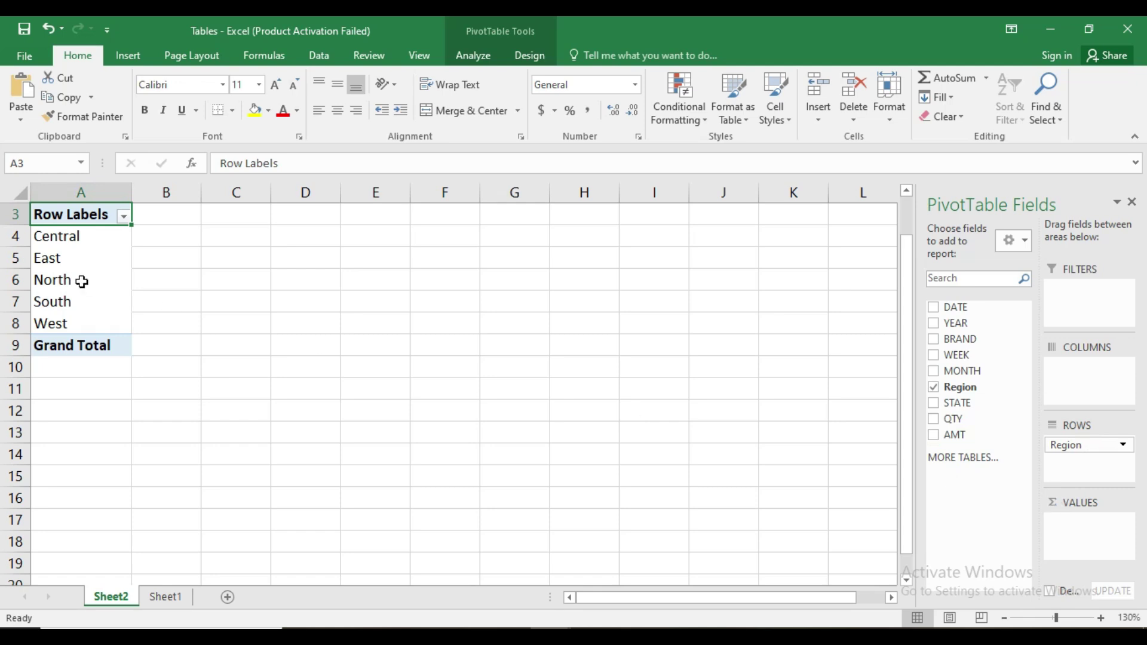
- Try Region in the Columns area, return it to Rows, and add the AMT field to the PivotTable's values
{"action": "left_click_drag", "start_coordinate": [1082, 449], "coordinate": [1078, 388]}
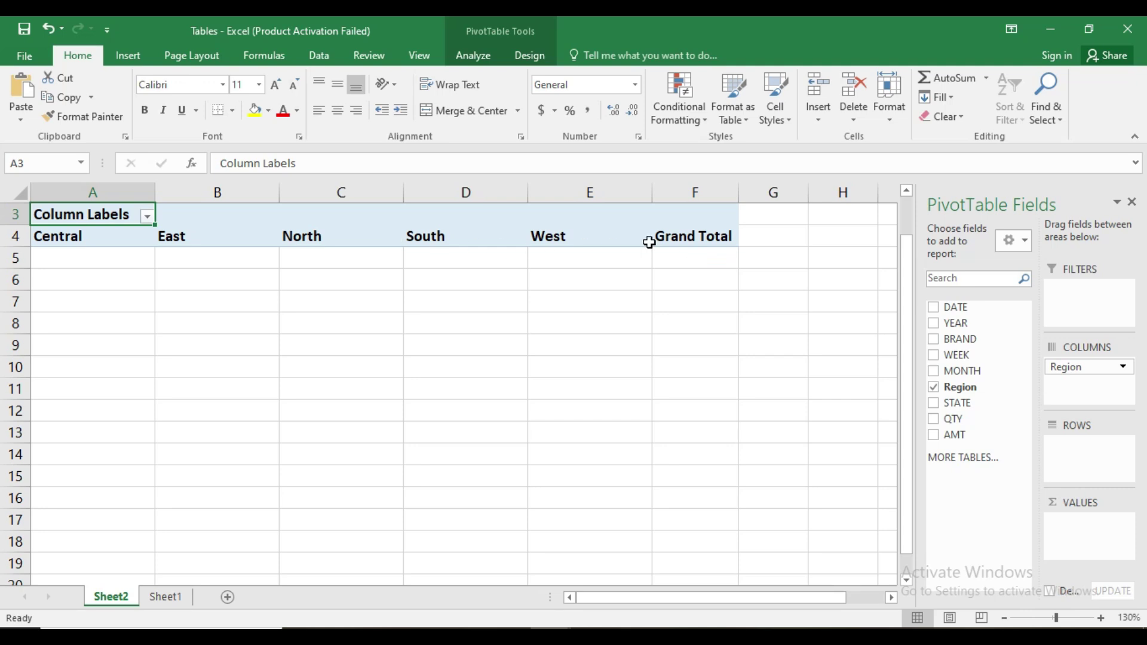
{"action": "left_click_drag", "start_coordinate": [1096, 366], "coordinate": [1097, 457]}
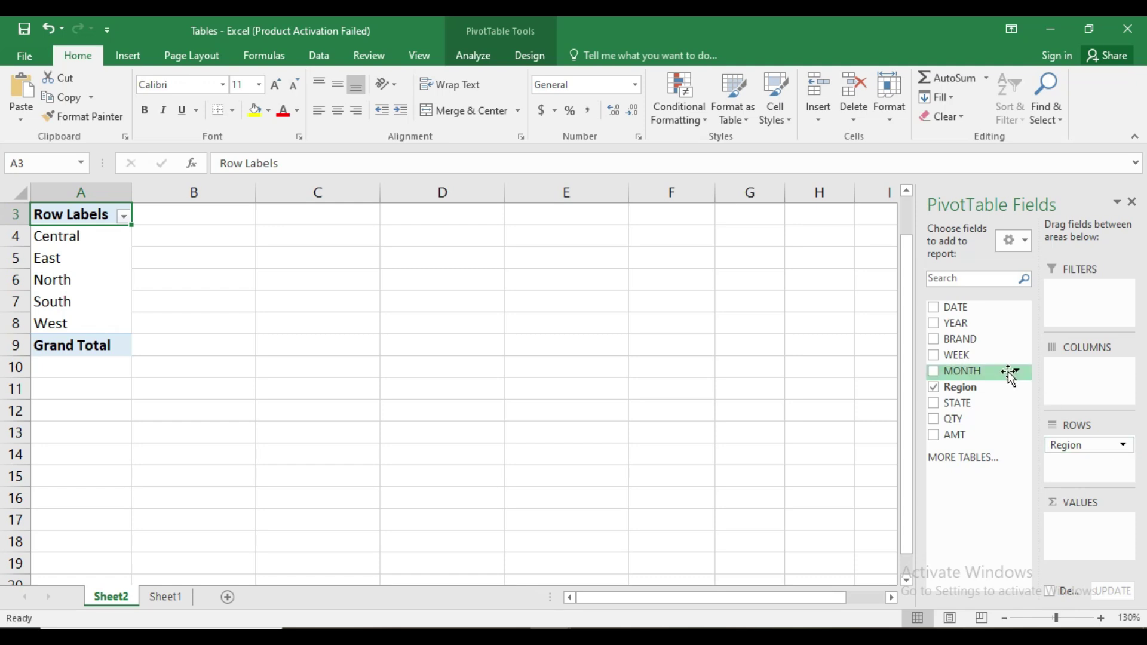
{"action": "left_click", "coordinate": [934, 436]}
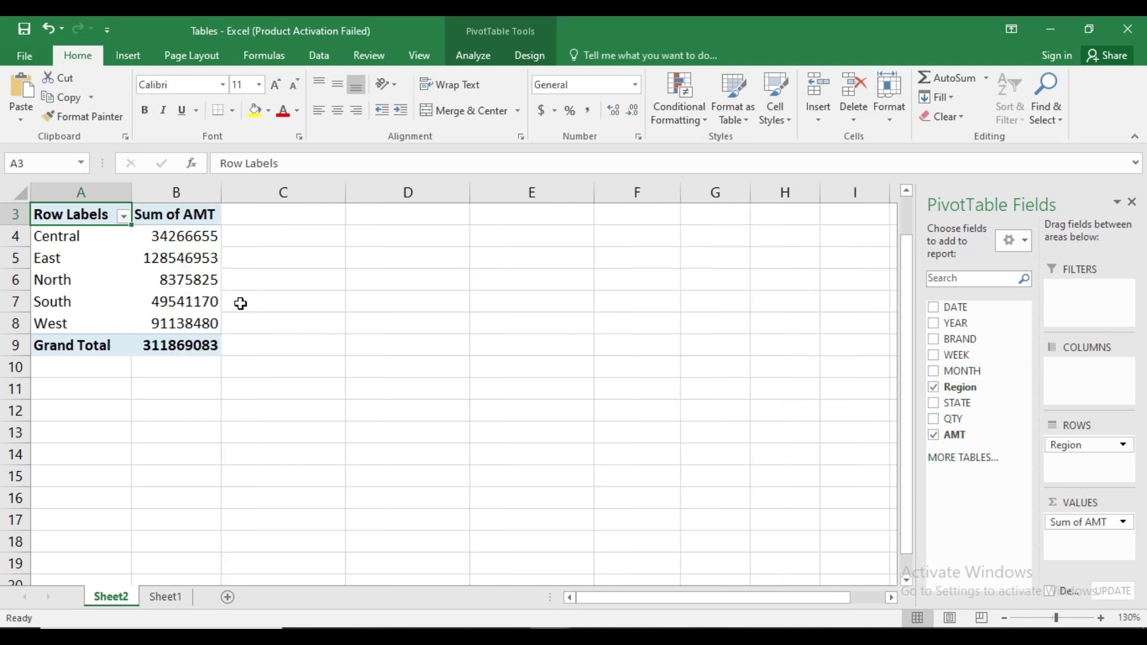
{"action": "scroll", "coordinate": [153, 288], "scroll_direction": "up", "scroll_amount": 1}
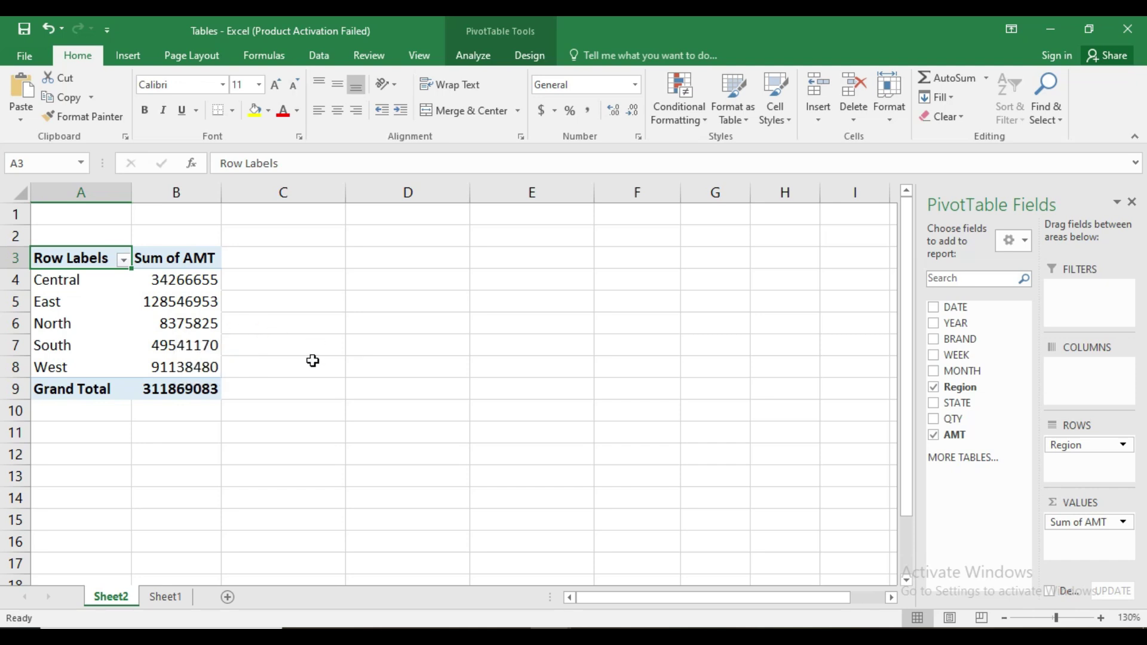
- Check the source data on Sheet1 and return to the PivotTable on Sheet2
{"action": "left_click", "coordinate": [165, 596]}
{"action": "mouse_move", "coordinate": [1141, 212]}
{"action": "left_mouse_down"}
{"action": "mouse_move", "coordinate": [1141, 562]}
{"action": "mouse_move", "coordinate": [1138, 206]}
{"action": "left_mouse_up"}
{"action": "left_click", "coordinate": [116, 597]}
{"action": "mouse_move", "coordinate": [172, 366]}
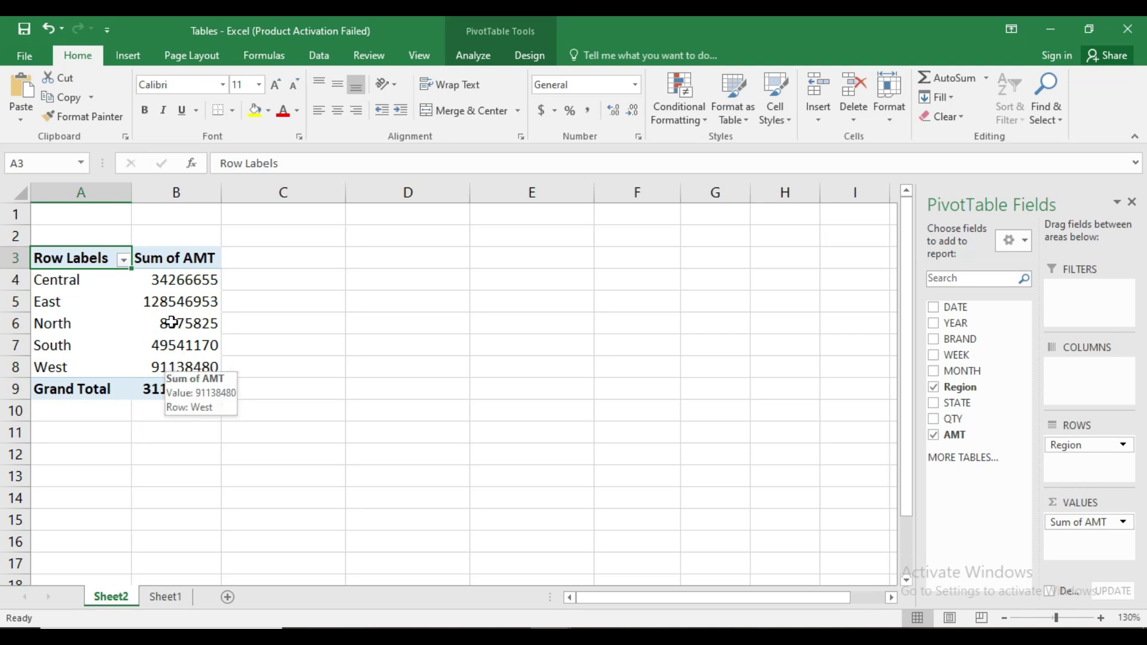
- Show the detail records behind Central's Sum of AMT on a new sheet and autofit the DATE column
{"action": "left_click", "coordinate": [180, 281]}
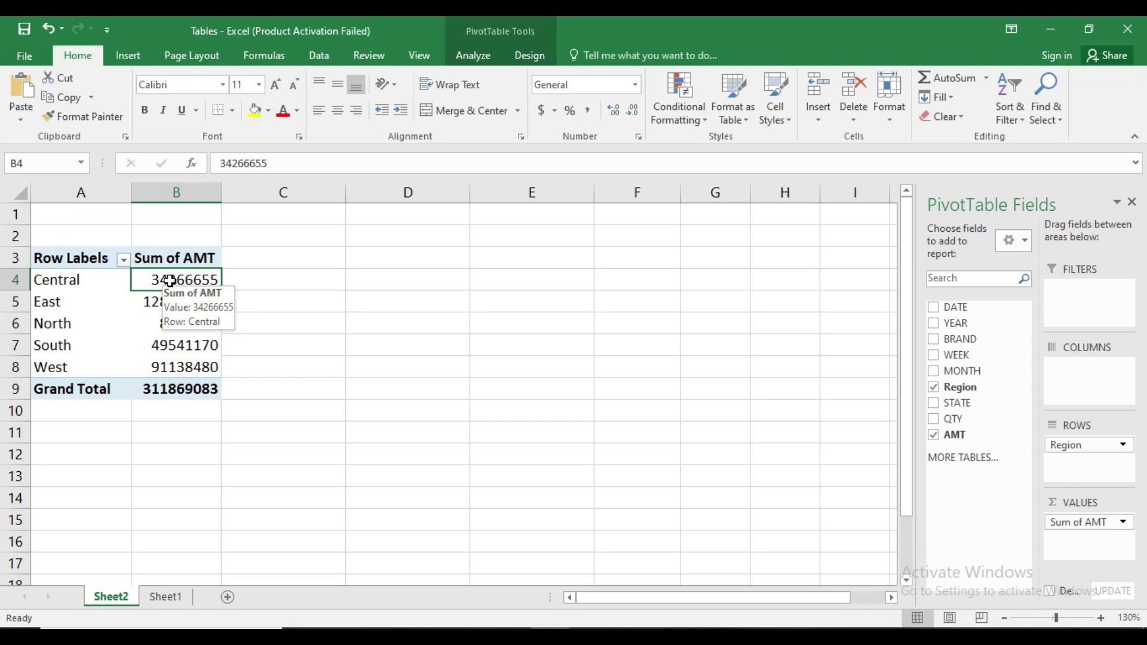
{"action": "double_click", "coordinate": [170, 281]}
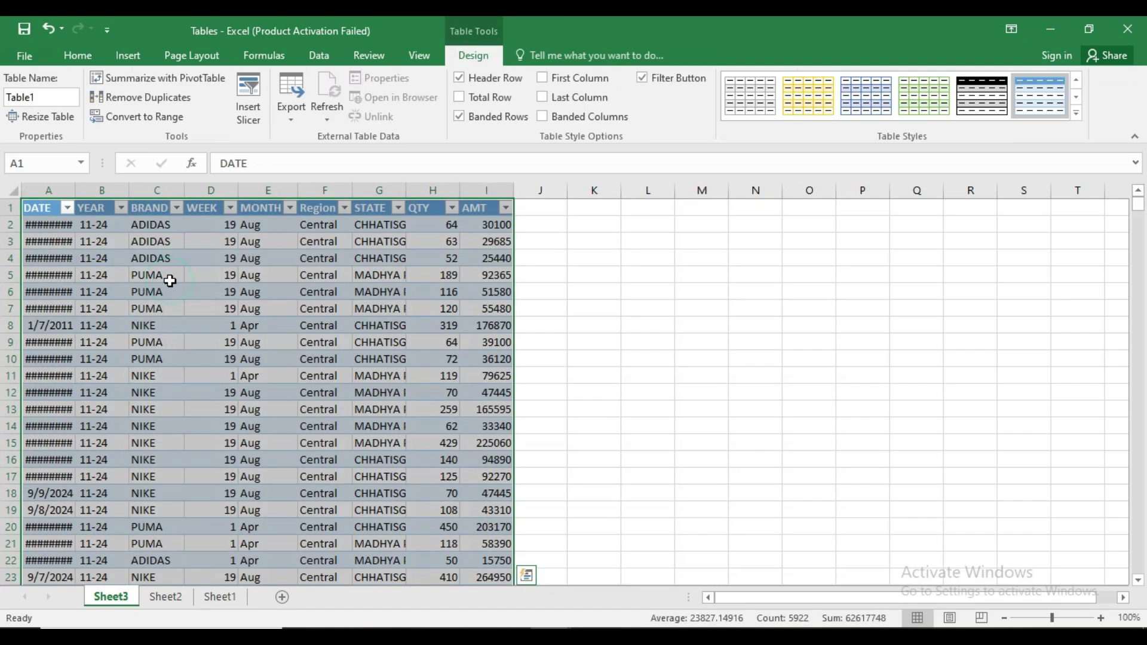
{"action": "left_click", "coordinate": [92, 256]}
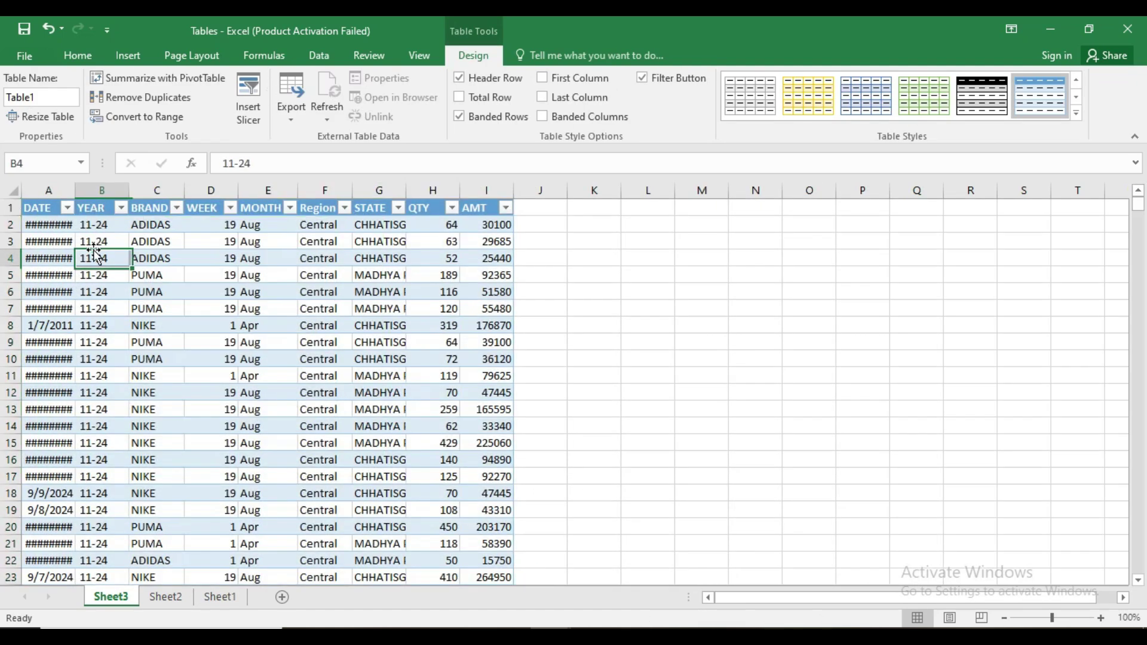
{"action": "double_click", "coordinate": [80, 191]}
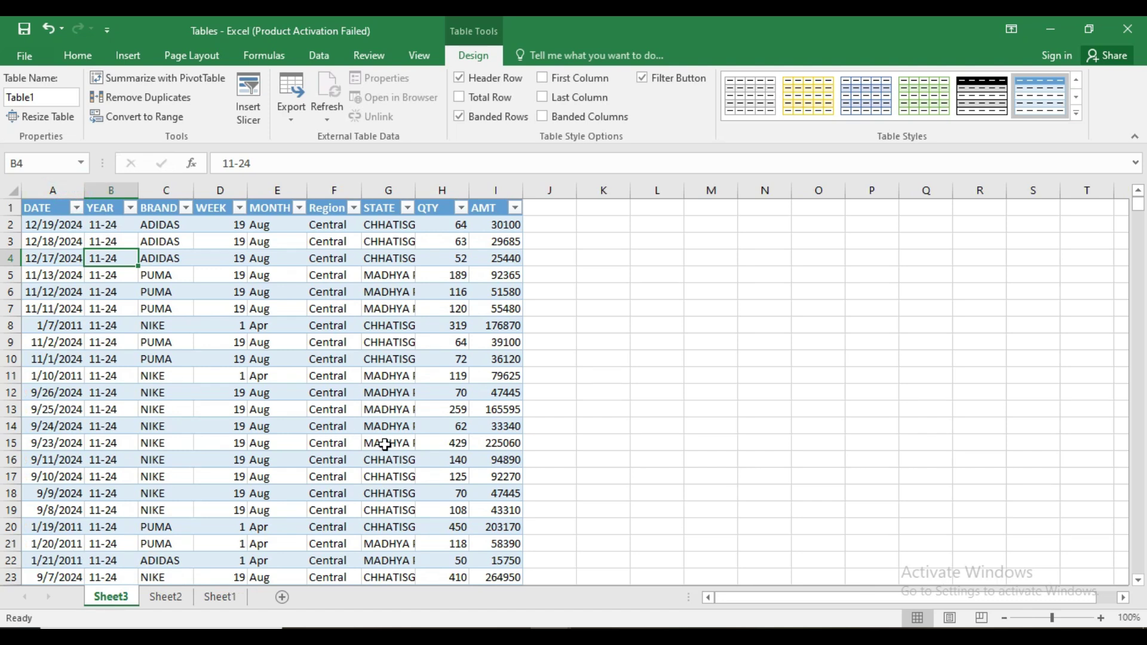
- Undo the DATE column widening and delete the sheet holding the Central amount details
{"action": "key", "text": "ctrl+z"}
{"action": "key", "text": "alt+h"}
{"action": "key", "text": "d"}
{"action": "key", "text": "s"}
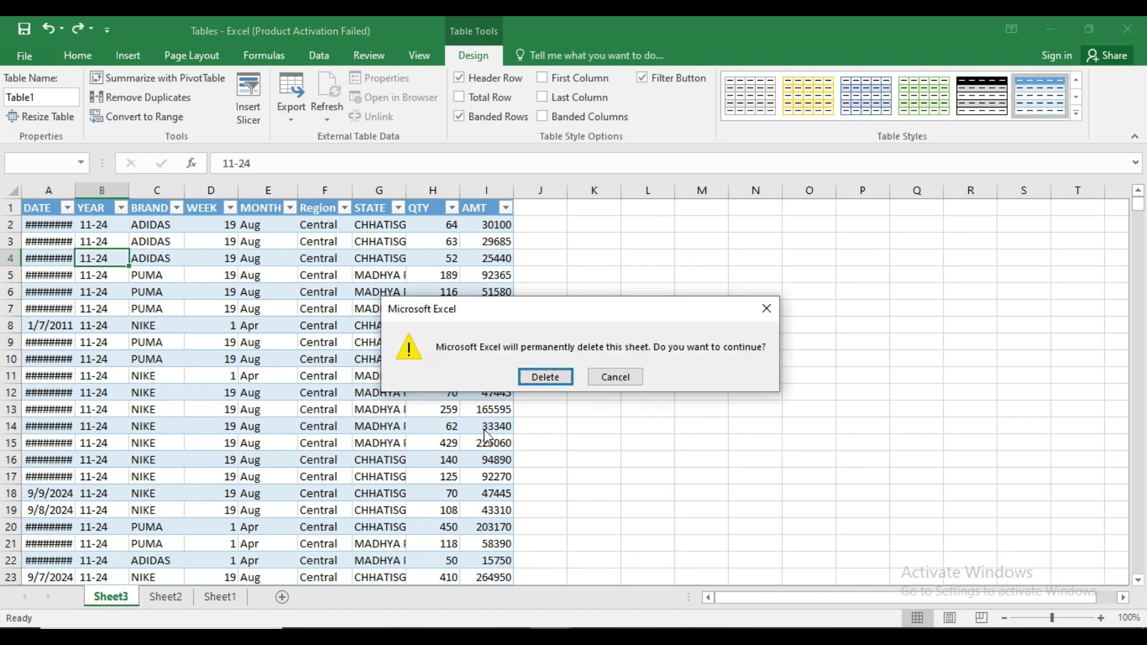
{"action": "left_click", "coordinate": [549, 377]}
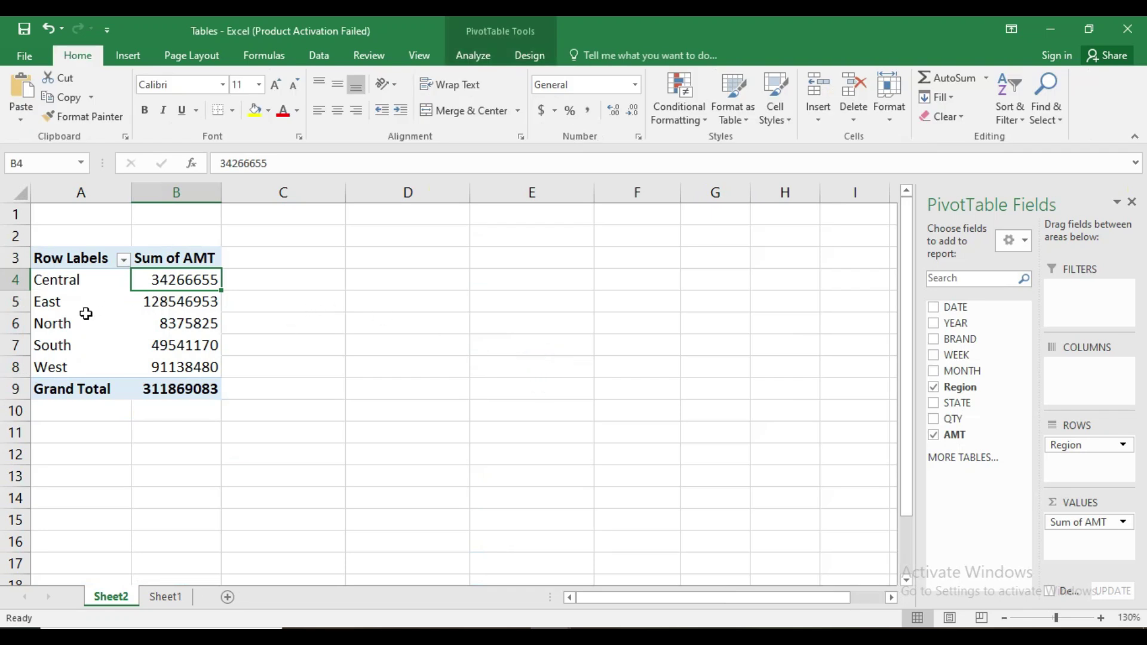
- Show the detail records behind East's Sum of AMT, review the Region entries, and autofit the DATE column
{"action": "left_click", "coordinate": [158, 306]}
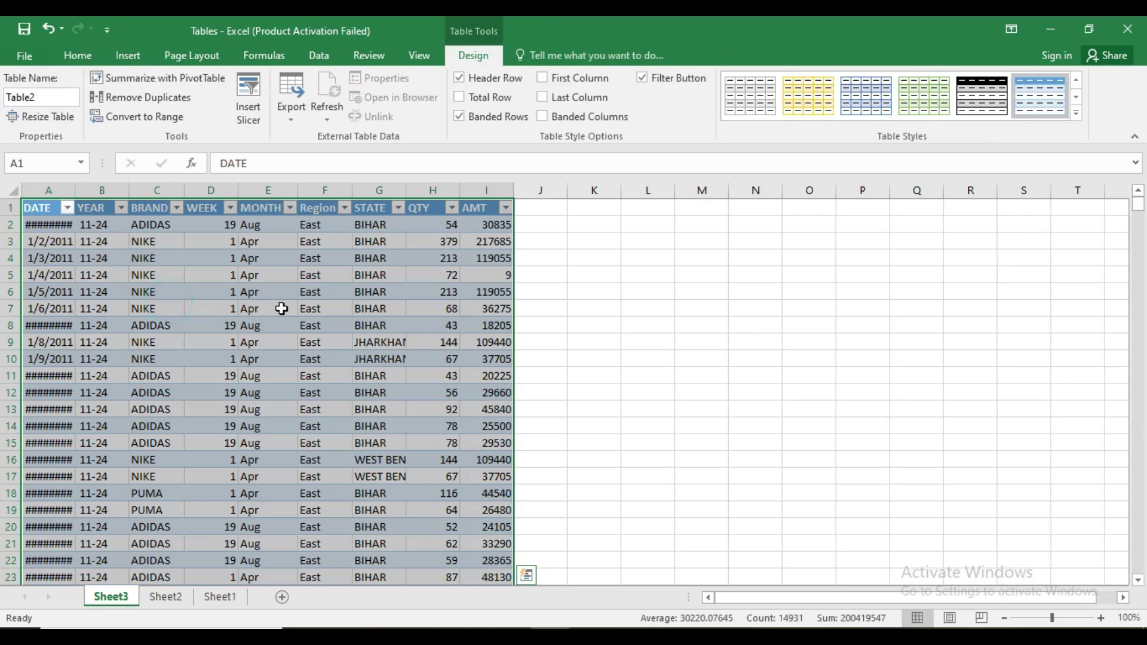
{"action": "left_click", "coordinate": [315, 307]}
{"action": "left_click_drag", "start_coordinate": [308, 227], "coordinate": [311, 493]}
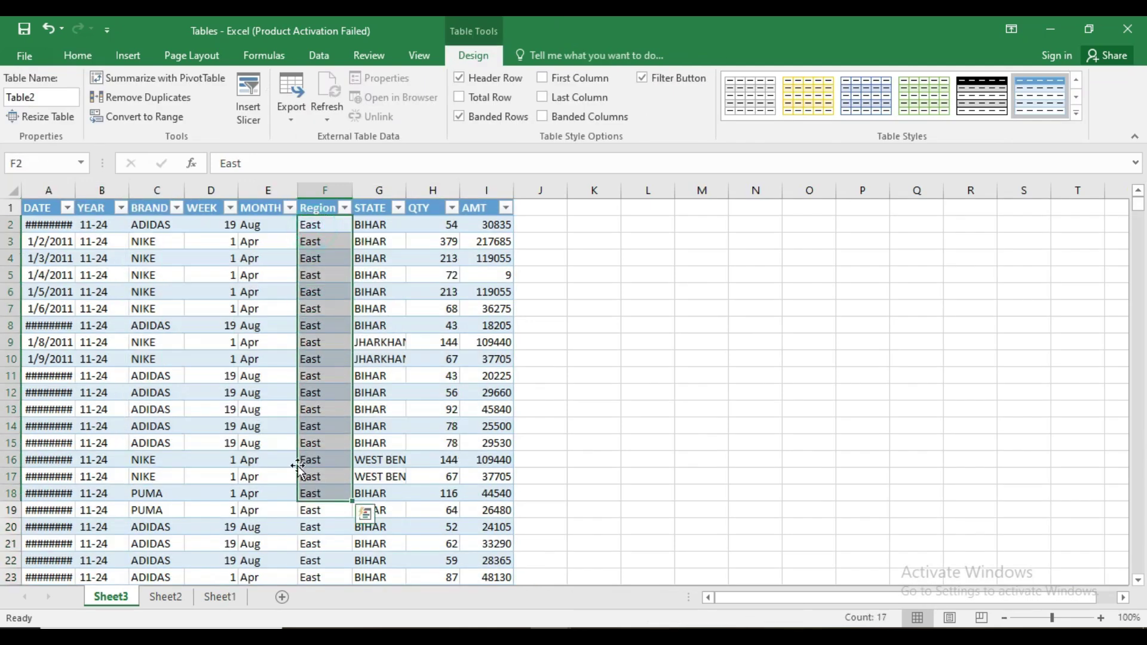
{"action": "double_click", "coordinate": [77, 190]}
{"action": "left_click", "coordinate": [385, 393]}
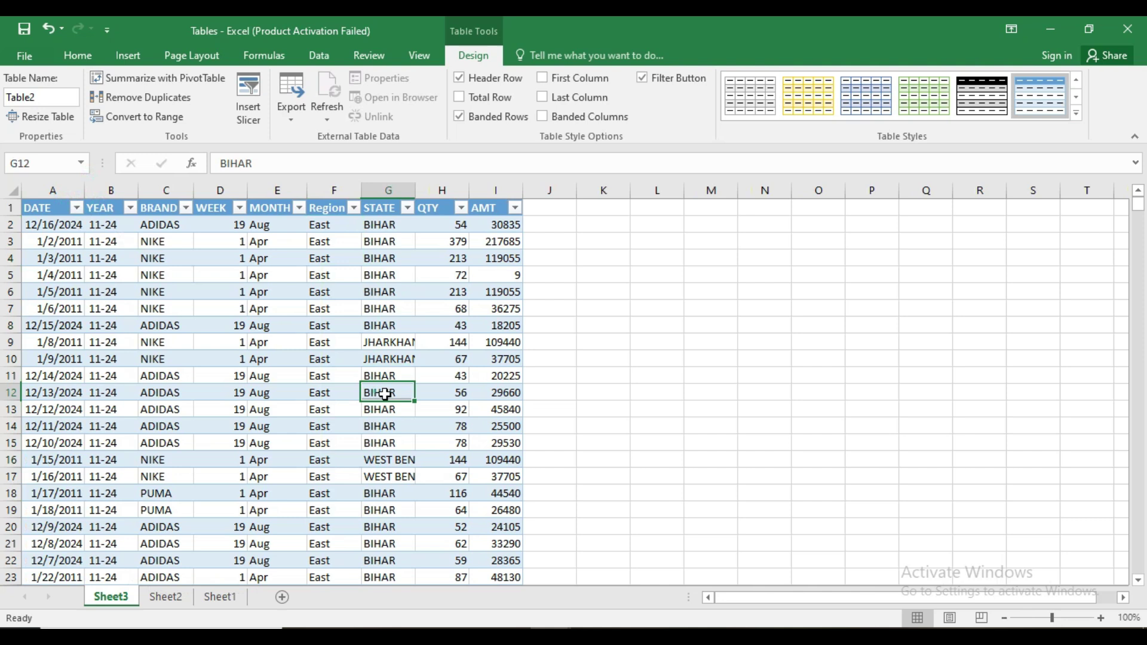
- Undo the DATE column widening and delete the sheet holding the East amount details
{"action": "key", "text": "ctrl+z"}
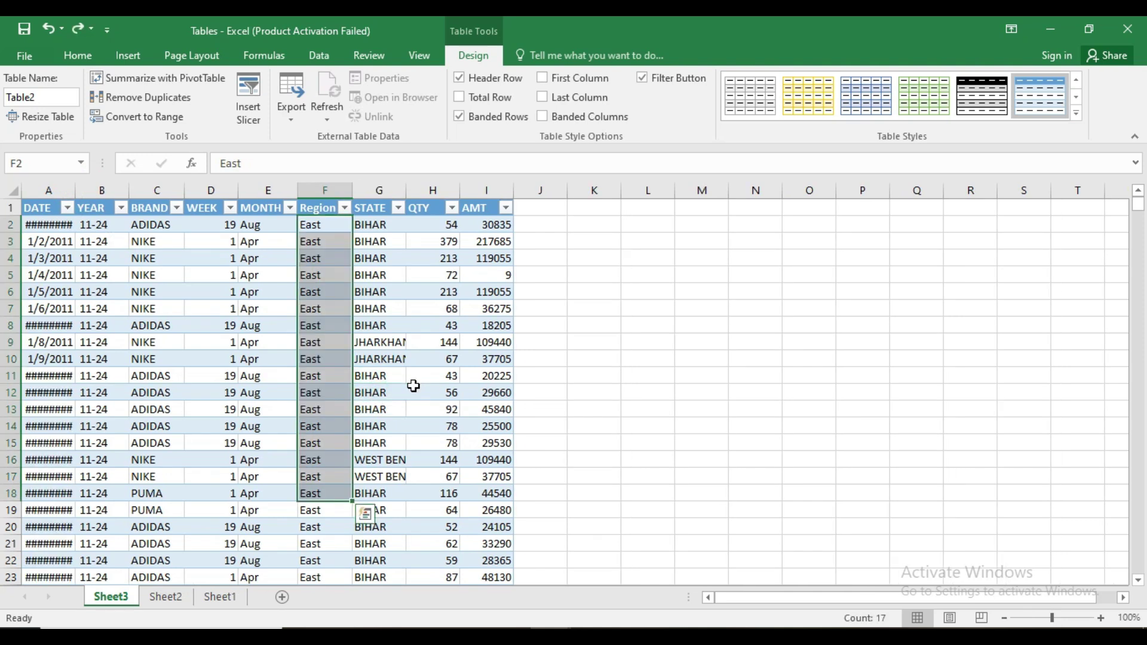
{"action": "key", "text": "alt+e"}
{"action": "key", "text": "l"}
{"action": "left_click", "coordinate": [550, 374]}
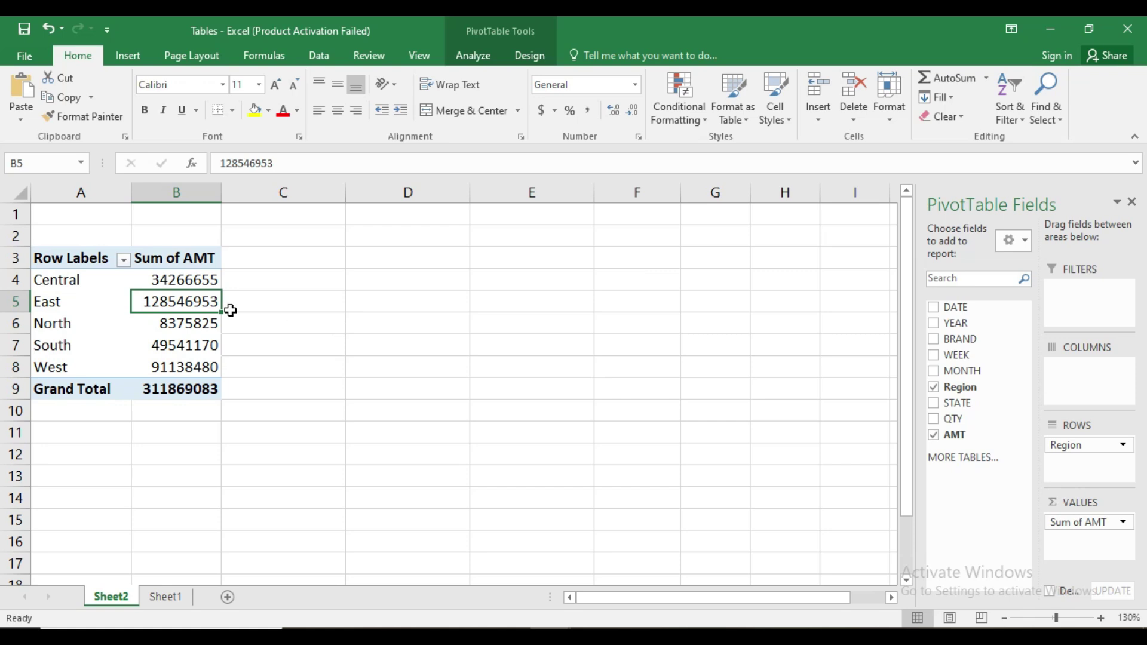
- Clear all fields from the PivotTable in one go, and undo the clearing
{"action": "mouse_move", "coordinate": [202, 389]}
{"action": "mouse_move", "coordinate": [196, 328]}
{"action": "left_click", "coordinate": [472, 56]}
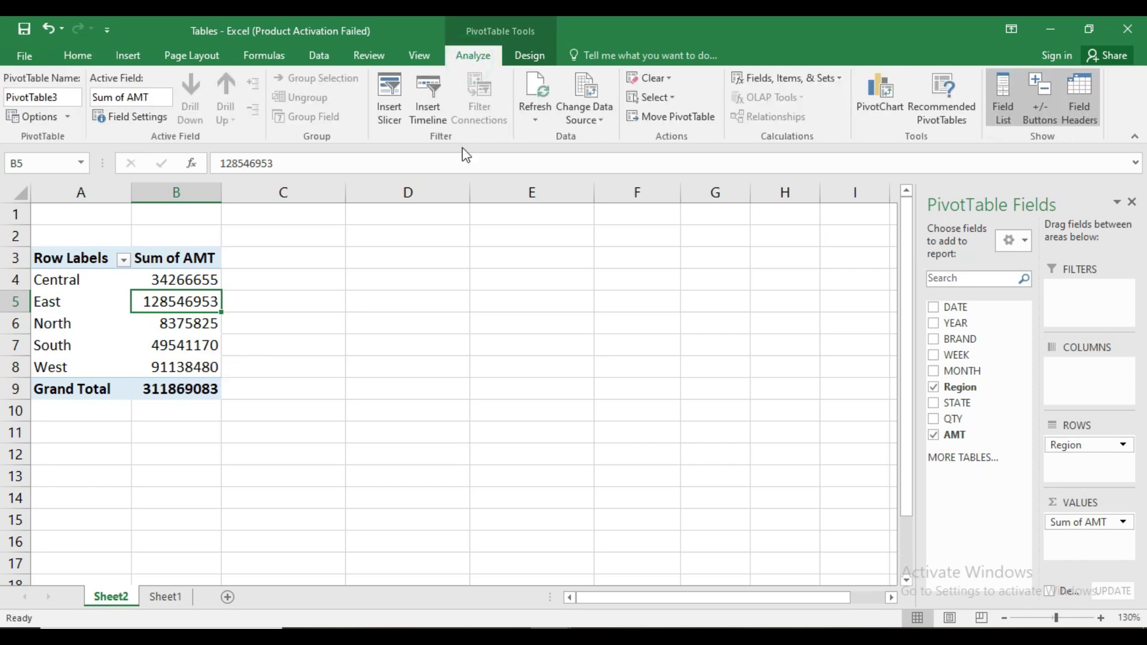
{"action": "left_click", "coordinate": [659, 84]}
{"action": "left_click", "coordinate": [660, 100]}
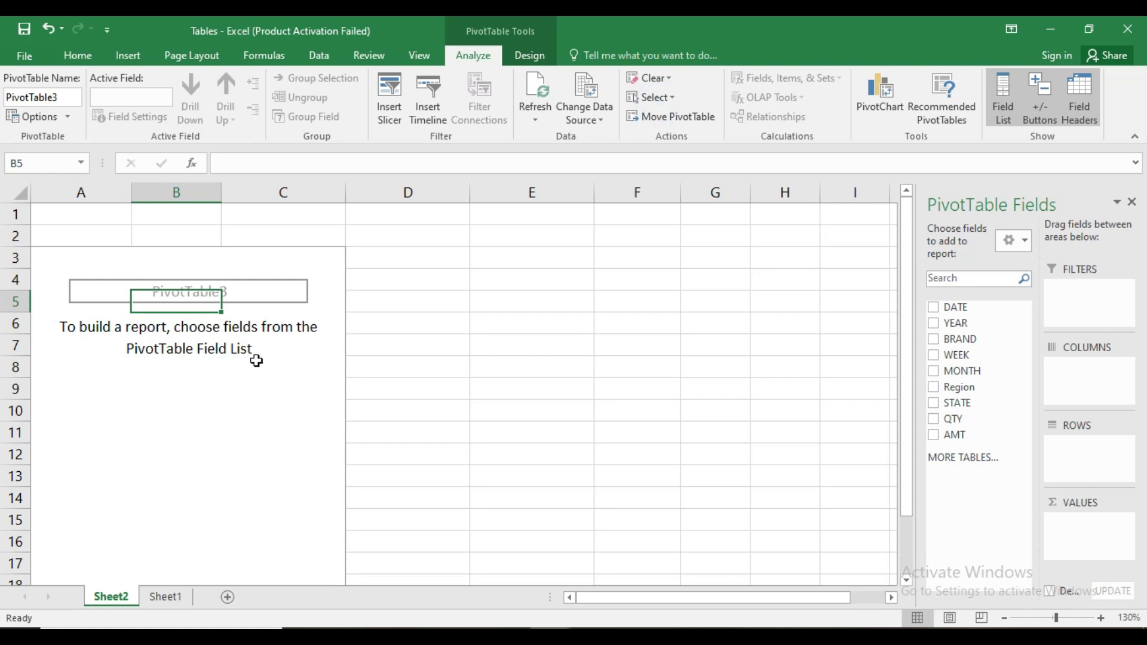
{"action": "key", "text": "ctrl+z"}
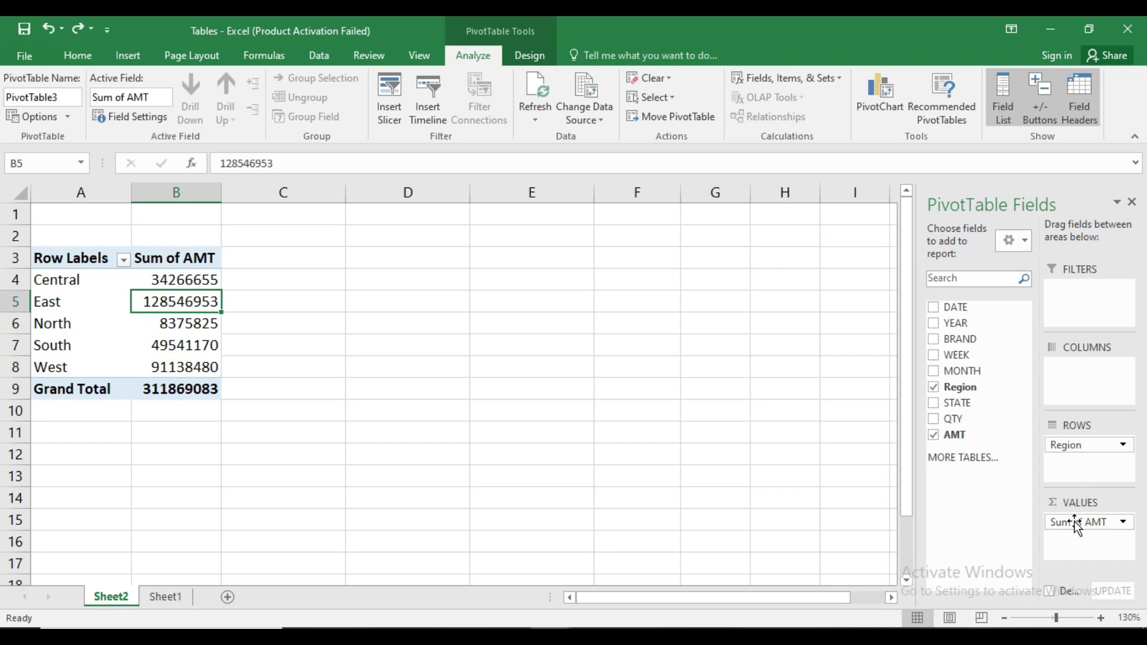
- Remove Region from the PivotTable's rows and Sum of AMT from its values, and switch to the report list in Word
{"action": "left_click_drag", "start_coordinate": [1069, 447], "coordinate": [956, 419]}
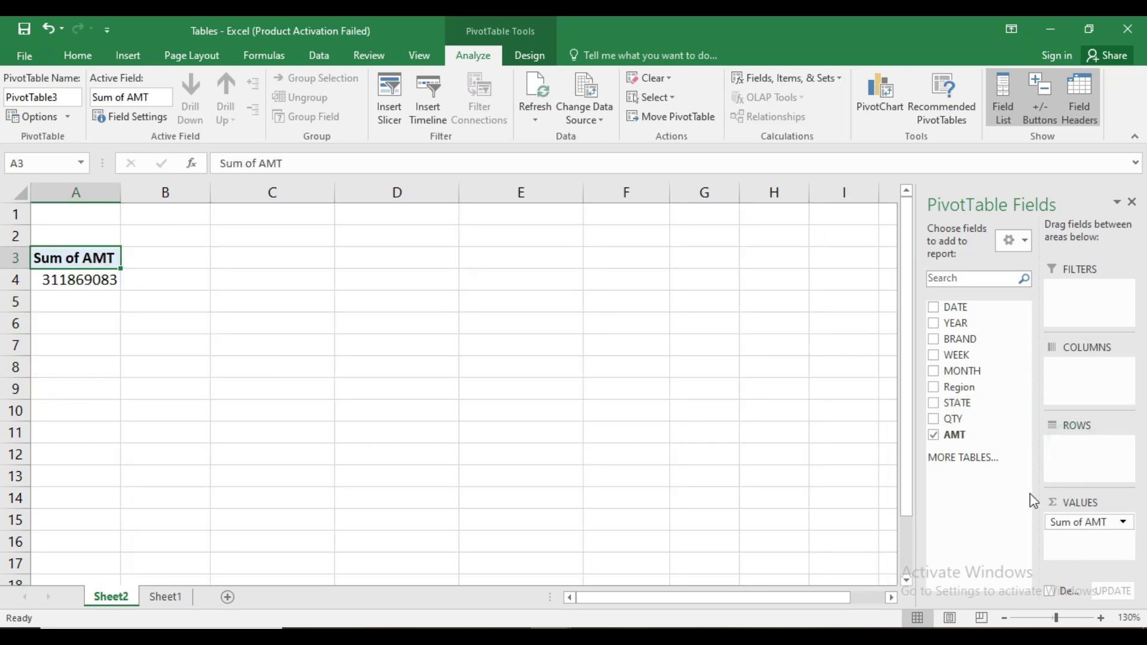
{"action": "left_click_drag", "start_coordinate": [1065, 523], "coordinate": [966, 431]}
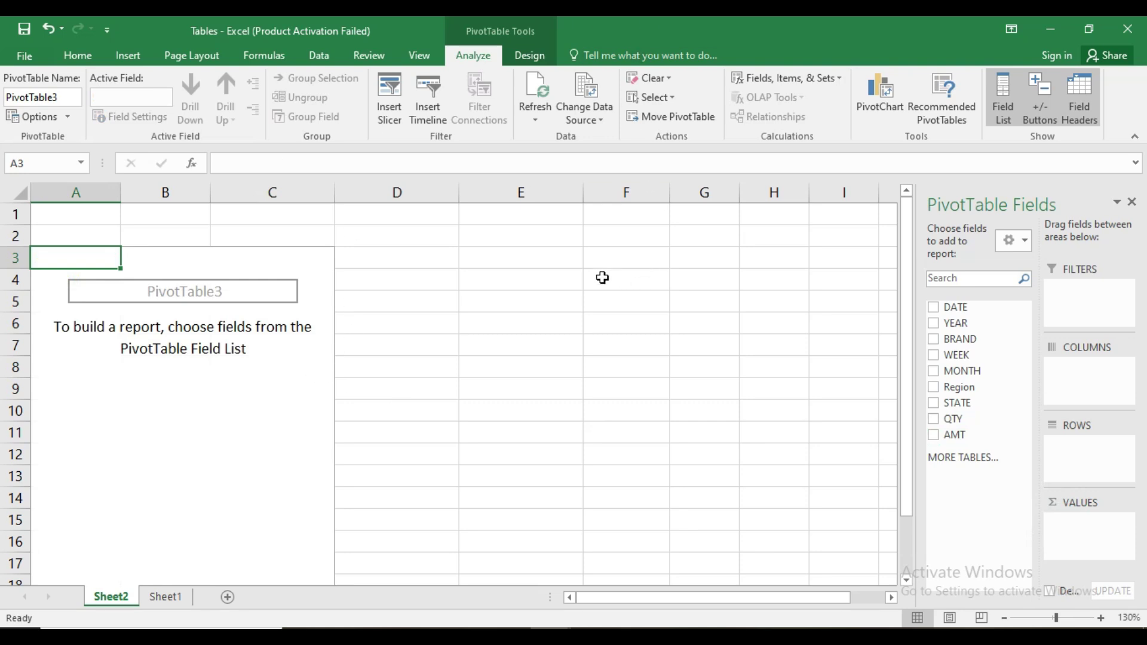
{"action": "key", "text": "alt+Tab"}
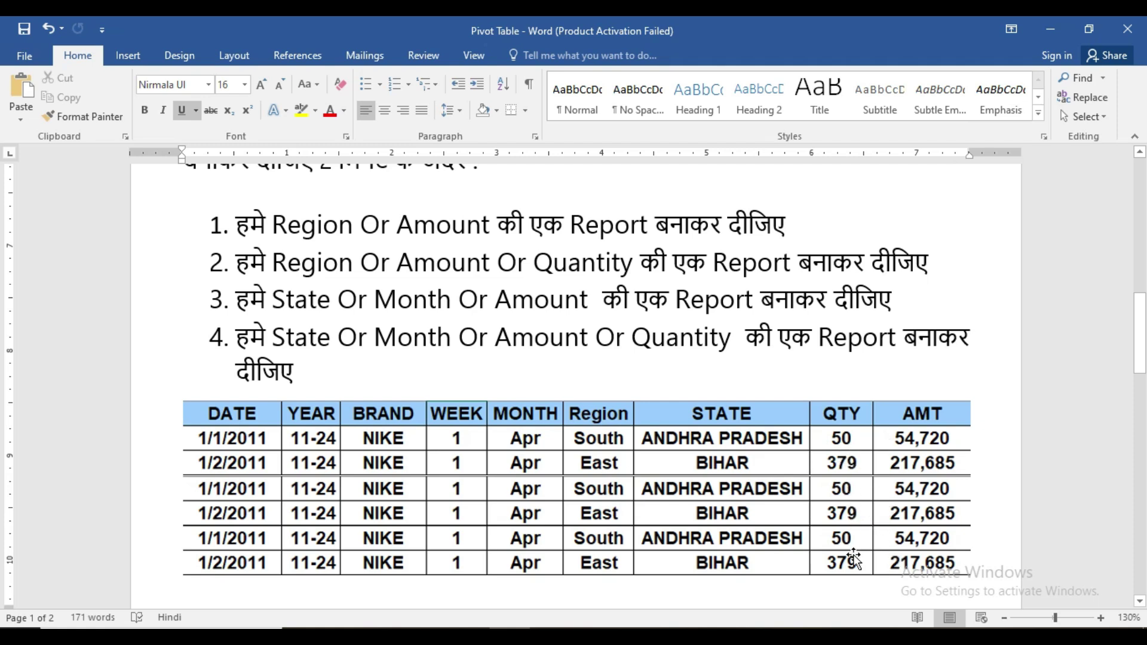
- Switch back to the Tables workbook in Excel and add the Region, QTY and AMT fields to the PivotTable
{"action": "mouse_move", "coordinate": [550, 636]}
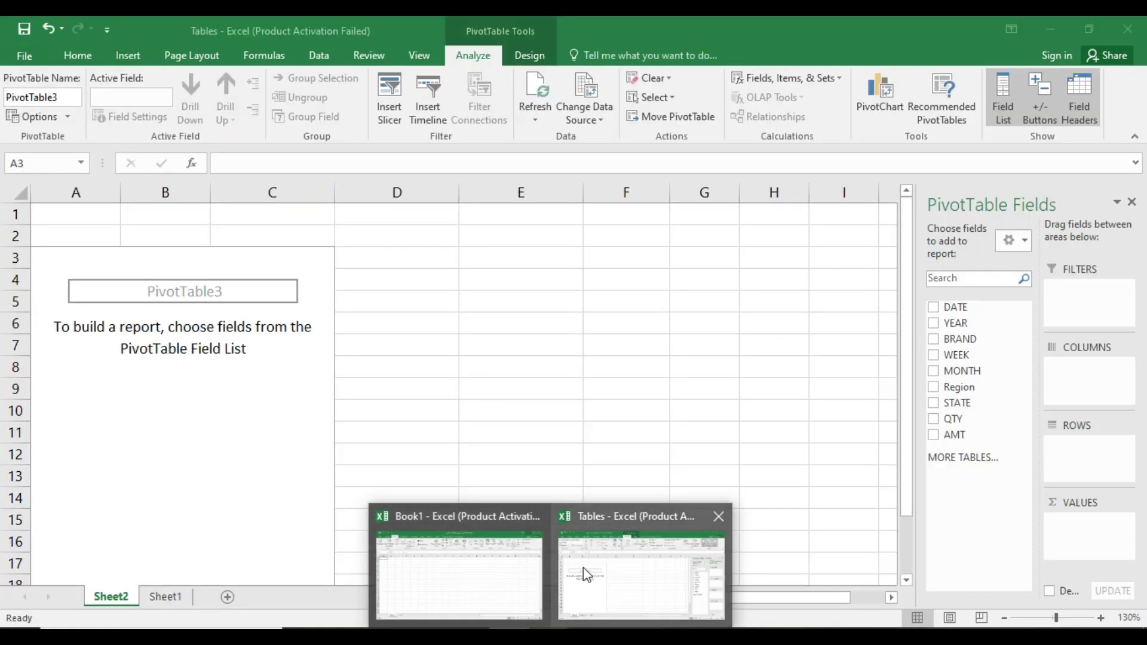
{"action": "left_click", "coordinate": [583, 567]}
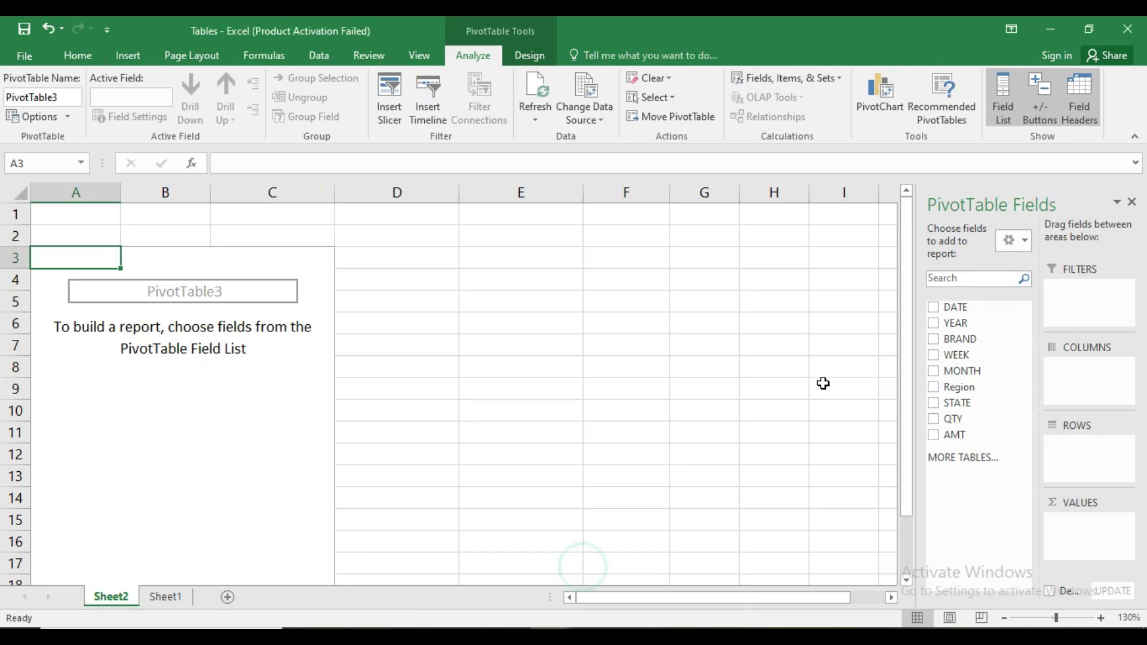
{"action": "left_click", "coordinate": [934, 388]}
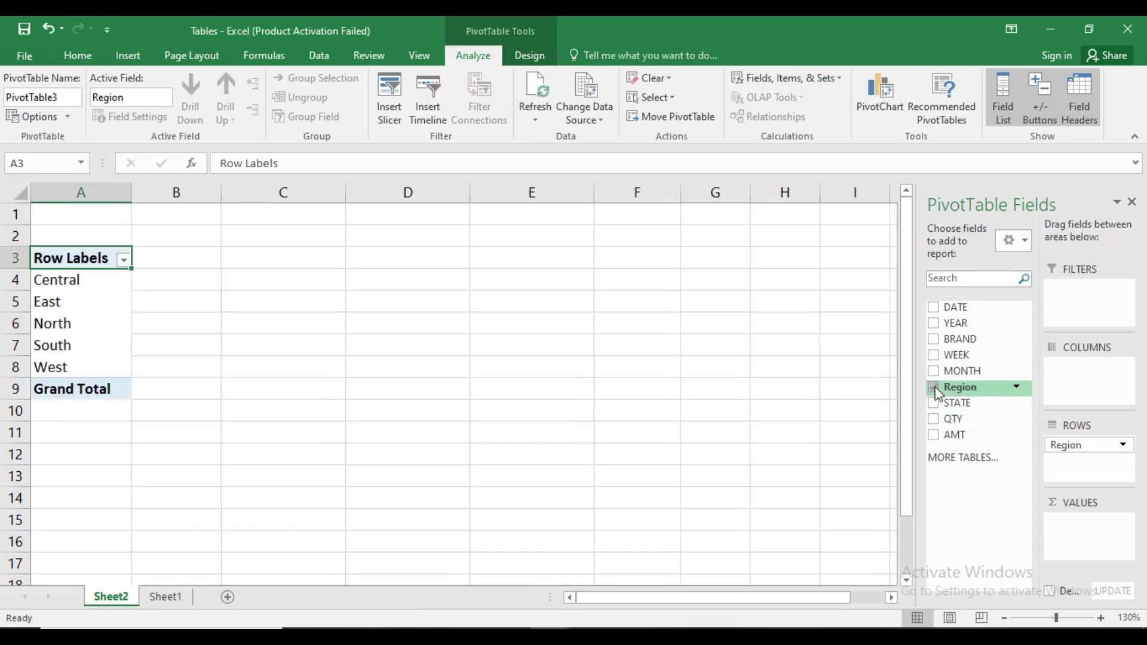
{"action": "left_click", "coordinate": [934, 420]}
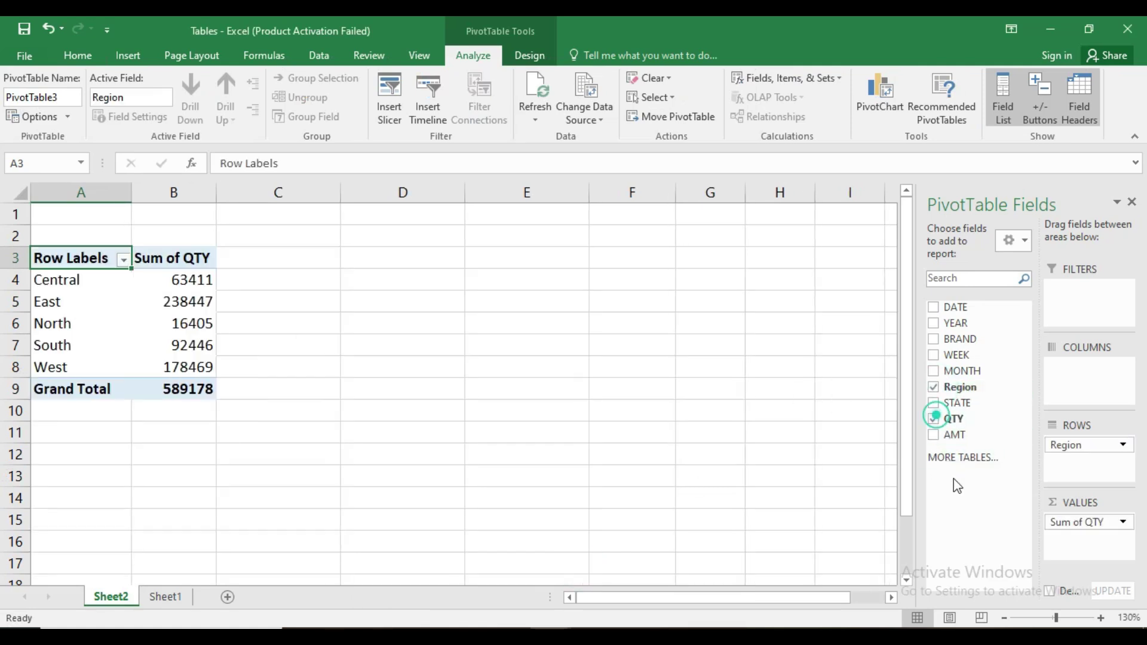
{"action": "left_click", "coordinate": [933, 435]}
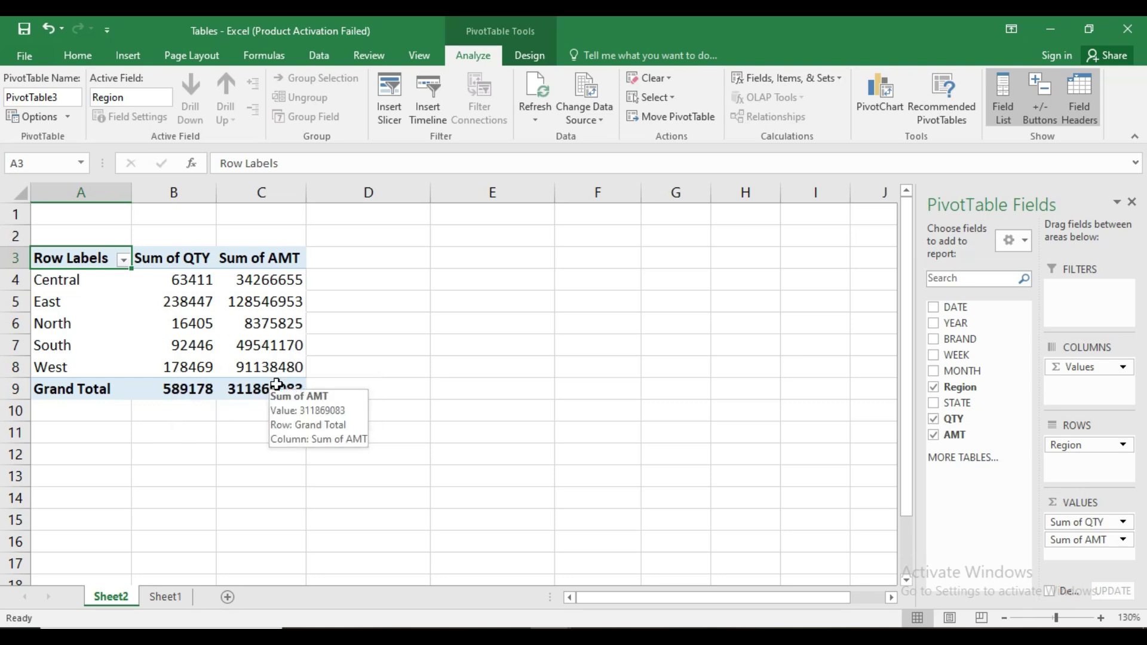
- Show the detail records behind Central's Sum of QTY on a new sheet and autofit the DATE column
{"action": "left_click", "coordinate": [190, 320]}
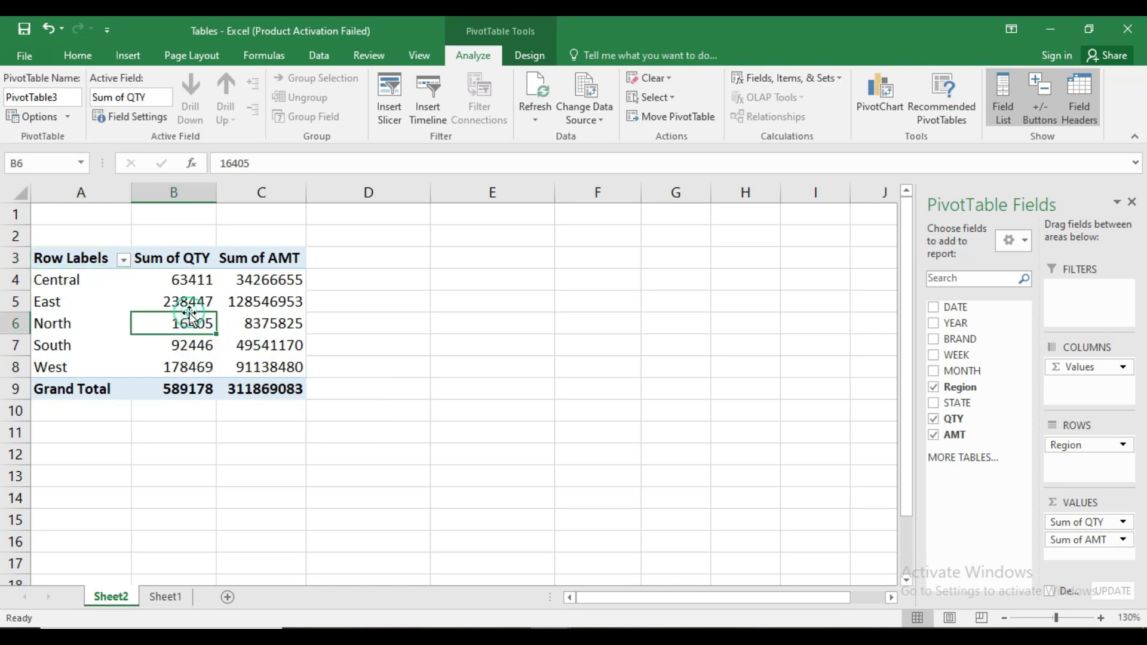
{"action": "double_click", "coordinate": [189, 280]}
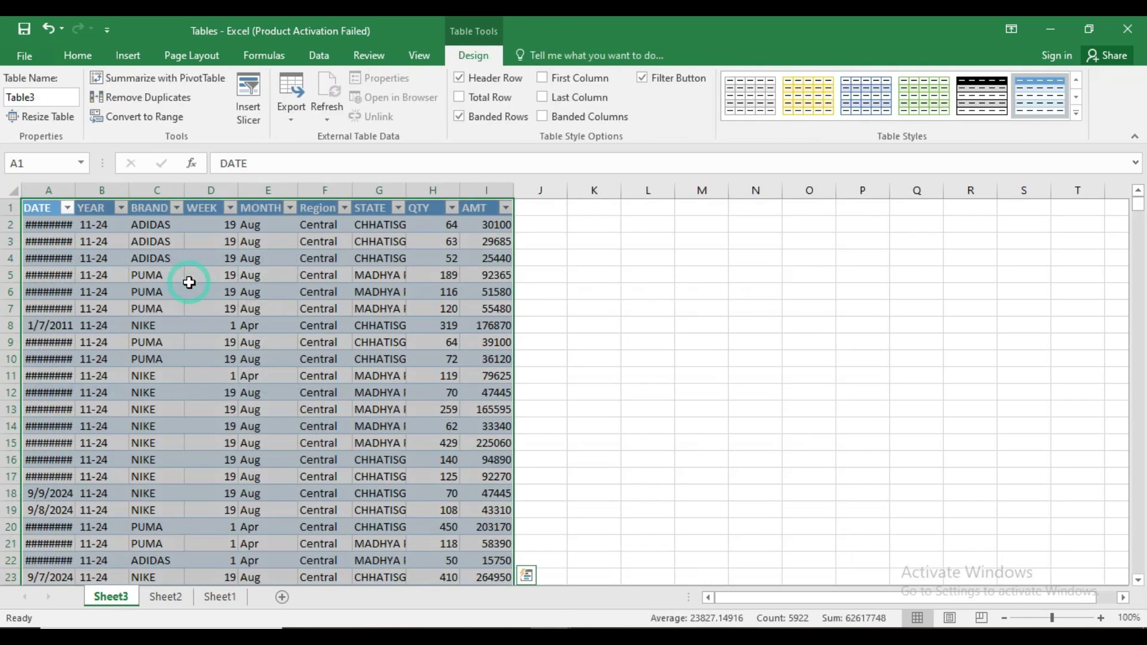
{"action": "double_click", "coordinate": [75, 190]}
{"action": "left_click", "coordinate": [196, 368]}
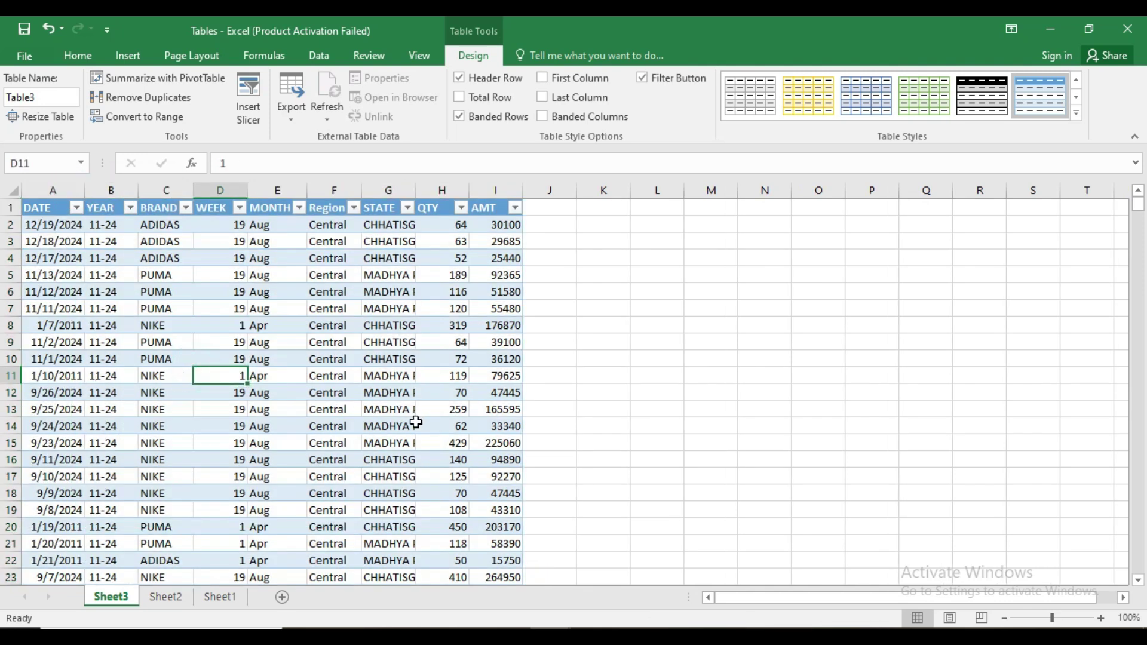
- Undo the DATE column widening and delete the sheet holding the Central quantity details
{"action": "key", "text": "ctrl+z"}
{"action": "key", "text": "alt+h"}
{"action": "key", "text": "d"}
{"action": "key", "text": "s"}
{"action": "left_click", "coordinate": [545, 379]}
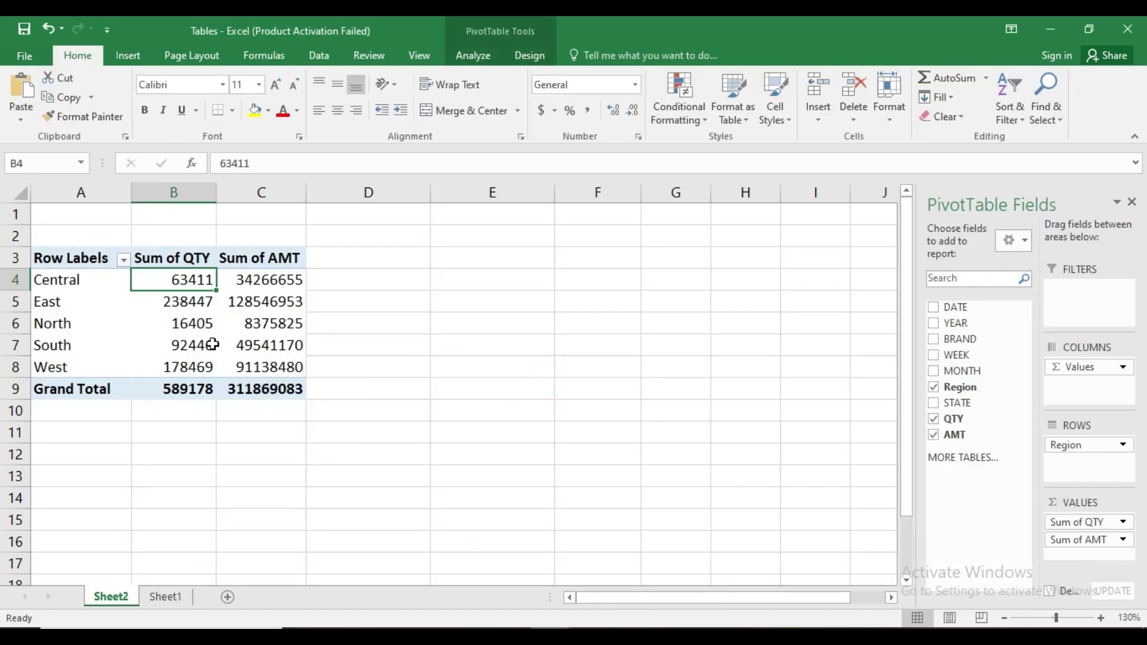
- Show the detail records behind North's Sum of QTY, review them to the last row, and autofit the DATE column
{"action": "left_click", "coordinate": [190, 327]}
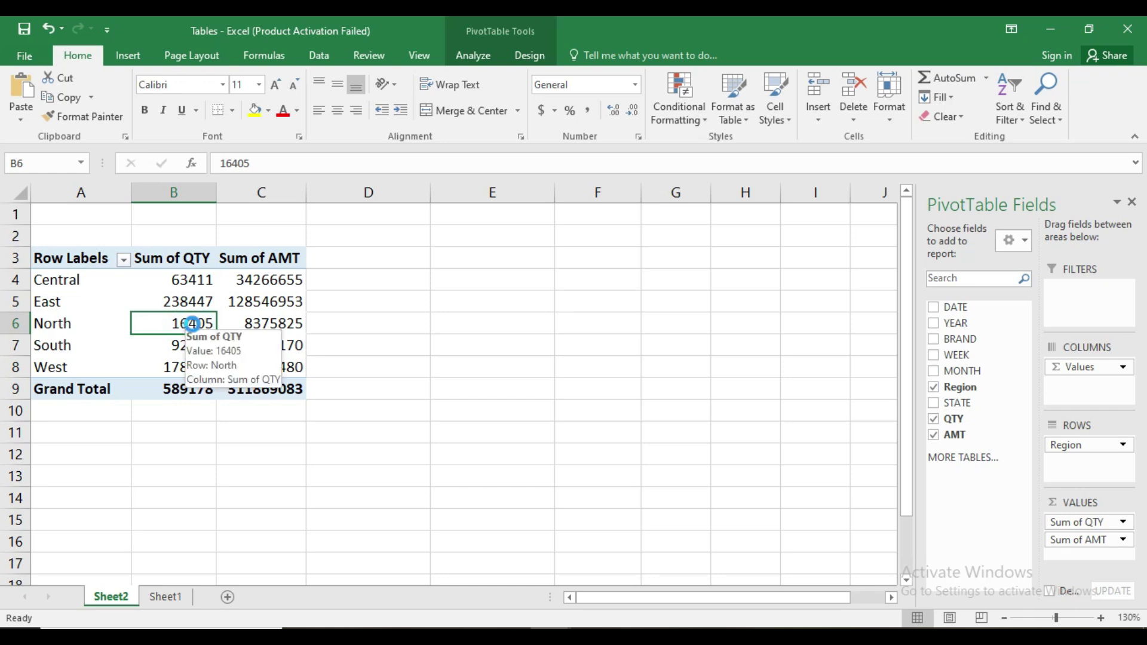
{"action": "double_click", "coordinate": [190, 326]}
{"action": "scroll", "coordinate": [340, 344], "scroll_direction": "down", "scroll_amount": 3}
{"action": "scroll", "coordinate": [341, 345], "scroll_direction": "down", "scroll_amount": 20}
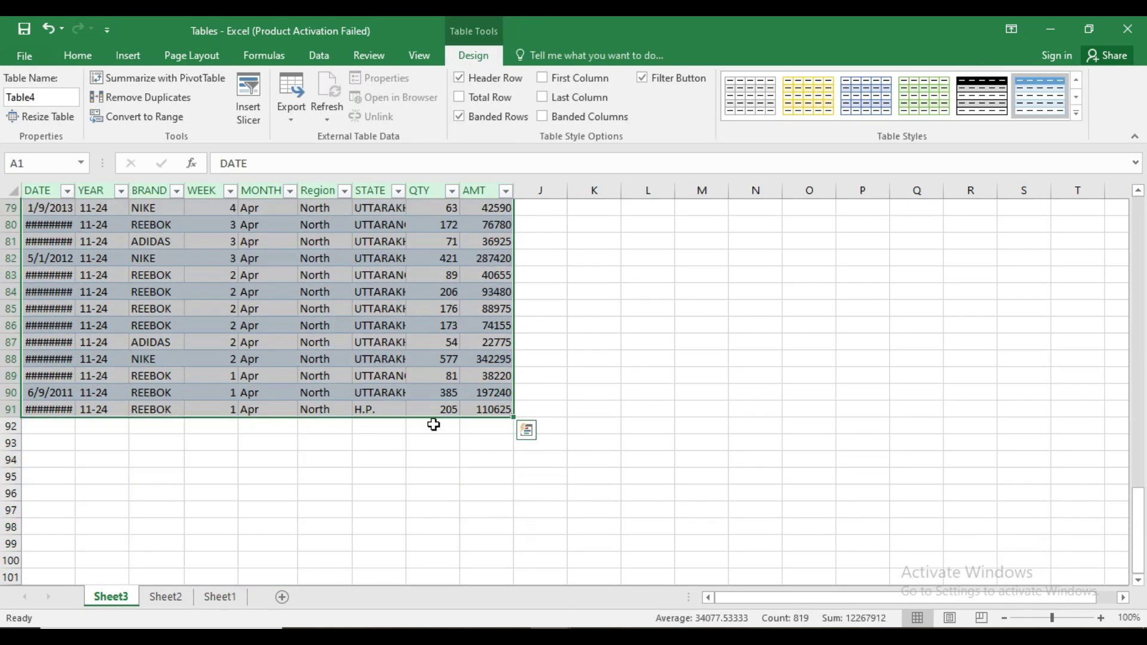
{"action": "scroll", "coordinate": [370, 376], "scroll_direction": "up", "scroll_amount": 15}
{"action": "scroll", "coordinate": [371, 376], "scroll_direction": "up", "scroll_amount": 11}
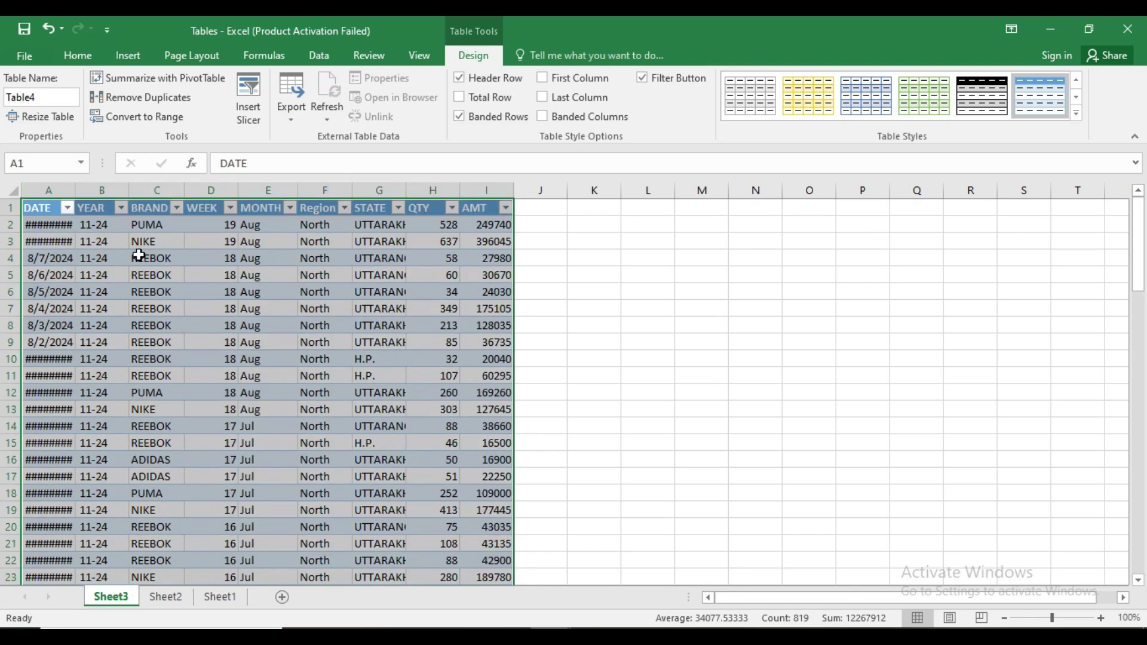
{"action": "double_click", "coordinate": [75, 190]}
{"action": "left_click", "coordinate": [283, 370]}
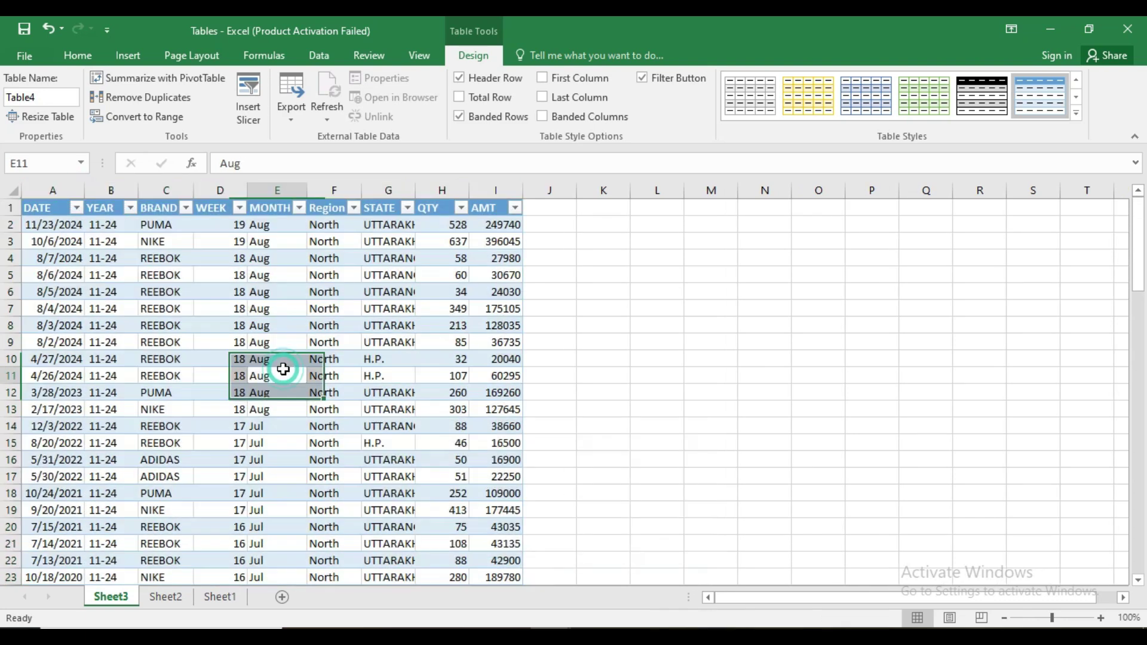
- Undo the DATE column widening and delete the sheet holding the North quantity details
{"action": "key", "text": "ctrl+z"}
{"action": "key", "text": "ctrl+z"}
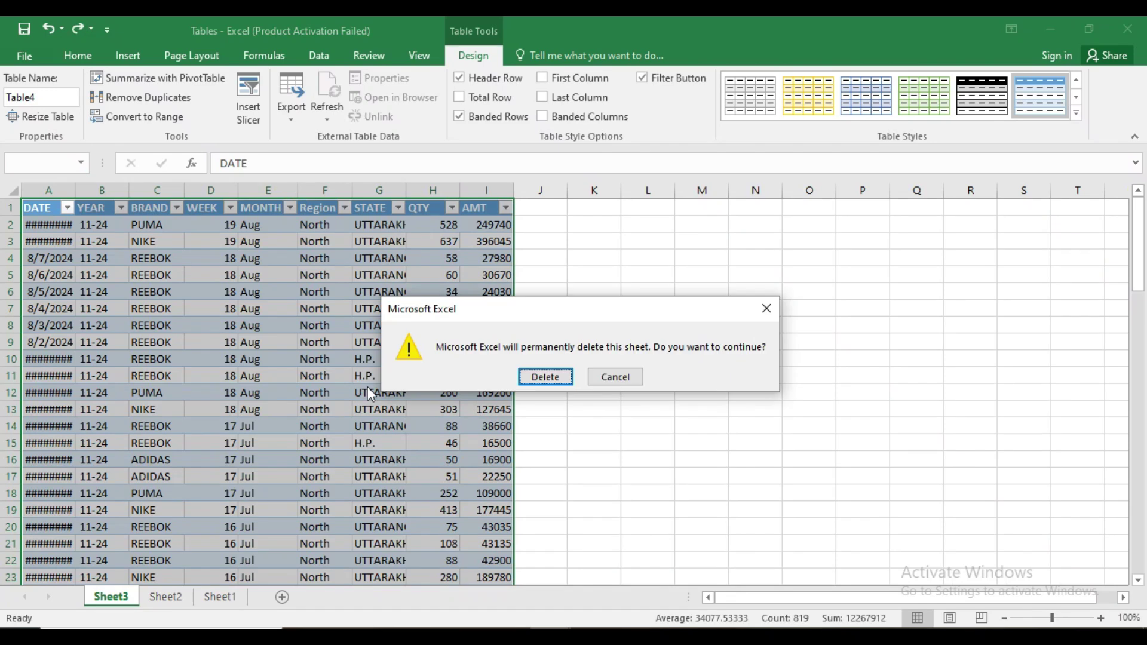
{"action": "left_click", "coordinate": [556, 377]}
- Move the Region field from the PivotTable's Rows area to its Columns area and review the horizontal layout
{"action": "mouse_move", "coordinate": [160, 347]}
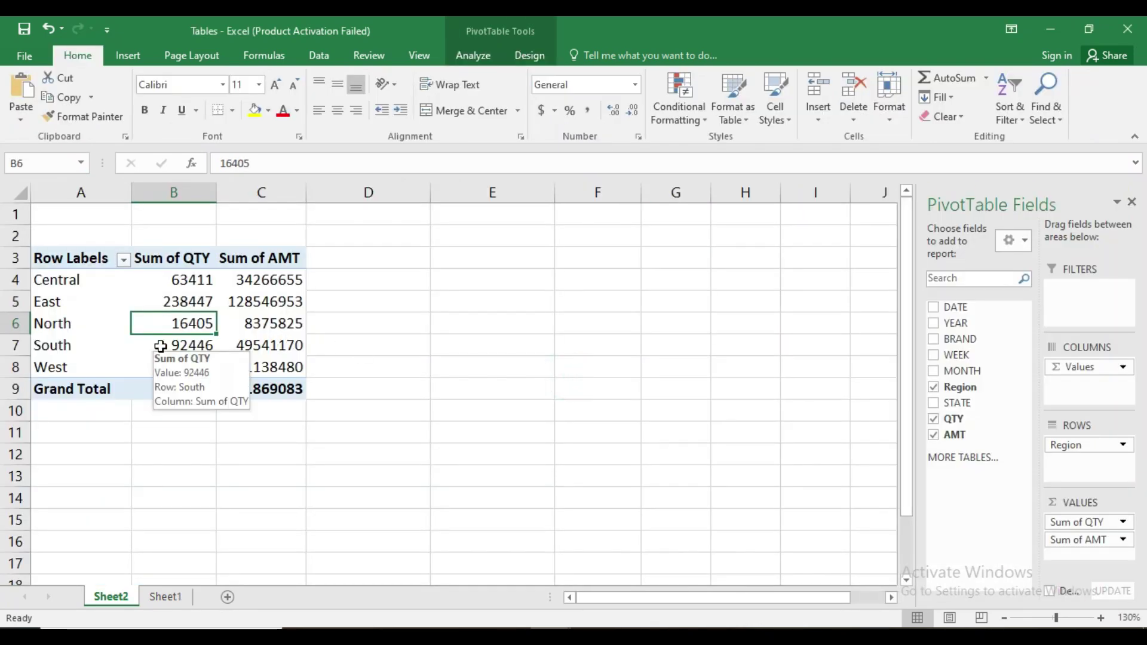
{"action": "mouse_move", "coordinate": [237, 345]}
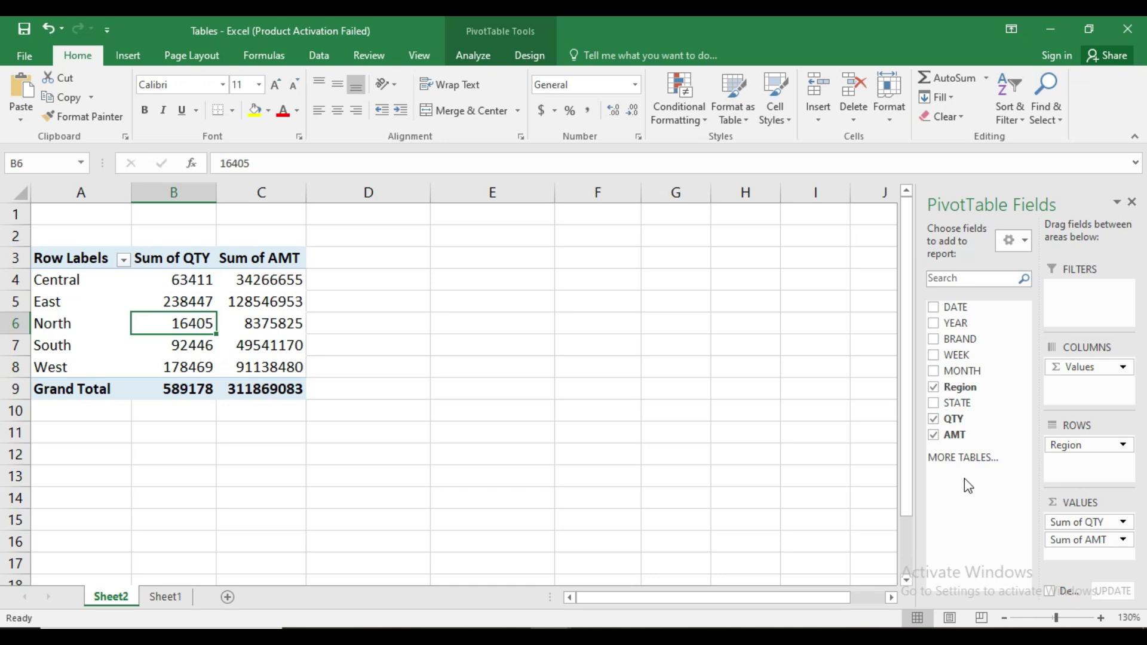
{"action": "left_click_drag", "start_coordinate": [1073, 448], "coordinate": [1073, 403]}
{"action": "left_click_drag", "start_coordinate": [890, 597], "coordinate": [646, 597]}
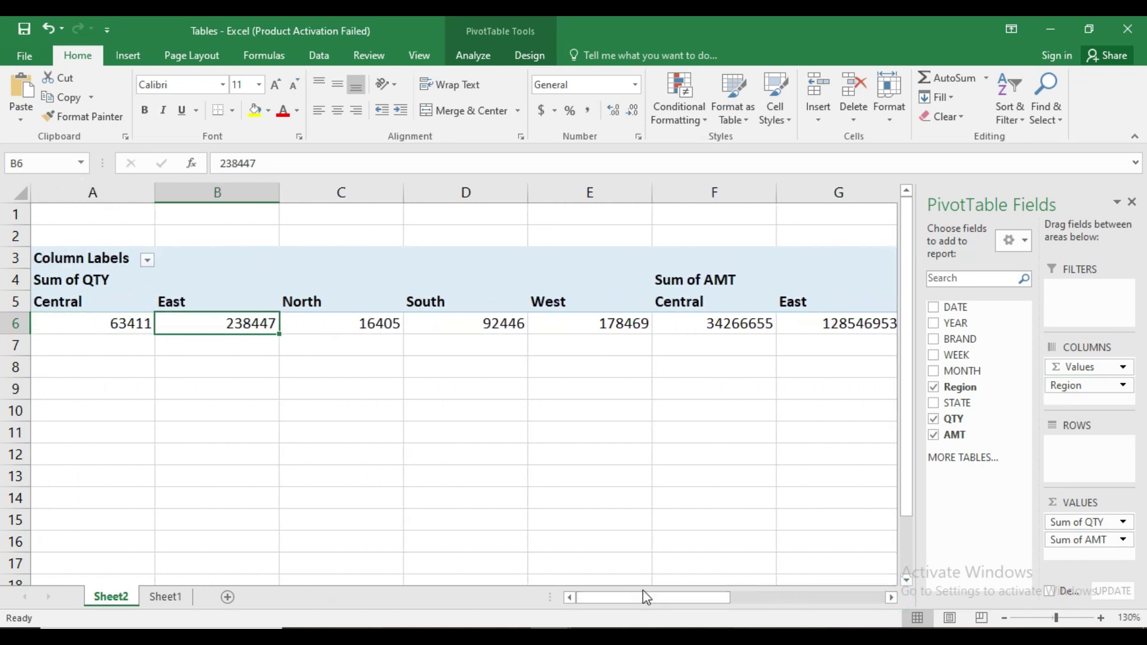
- Move the Region field back to the Rows area and clear all fields from the PivotTable
{"action": "left_click_drag", "start_coordinate": [1066, 385], "coordinate": [1077, 443]}
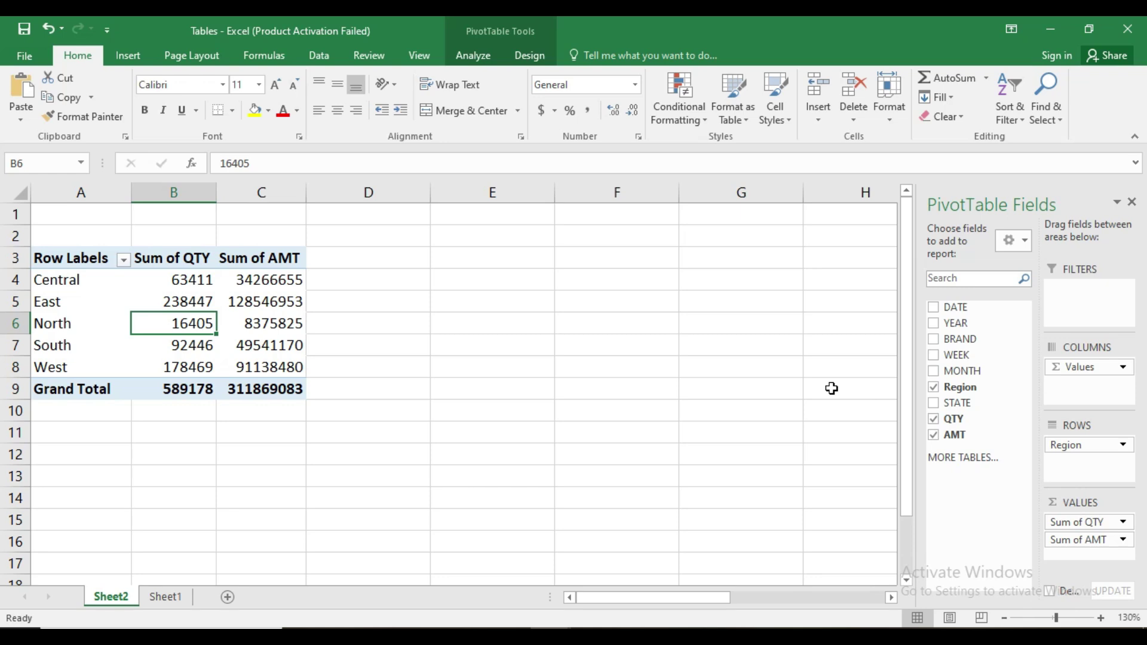
{"action": "left_click", "coordinate": [472, 55]}
{"action": "left_click", "coordinate": [649, 78]}
{"action": "left_click", "coordinate": [669, 99]}
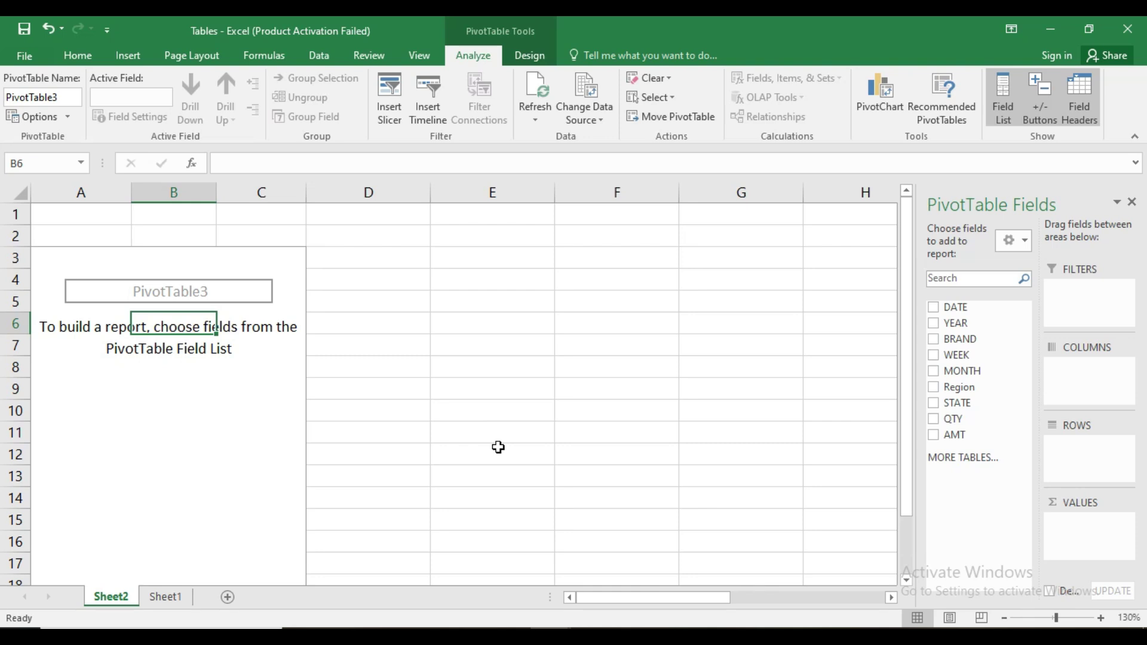
- Switch back to the Tables workbook in Excel and add STATE to the PivotTable's rows and AMT to its values
{"action": "left_click", "coordinate": [510, 636]}
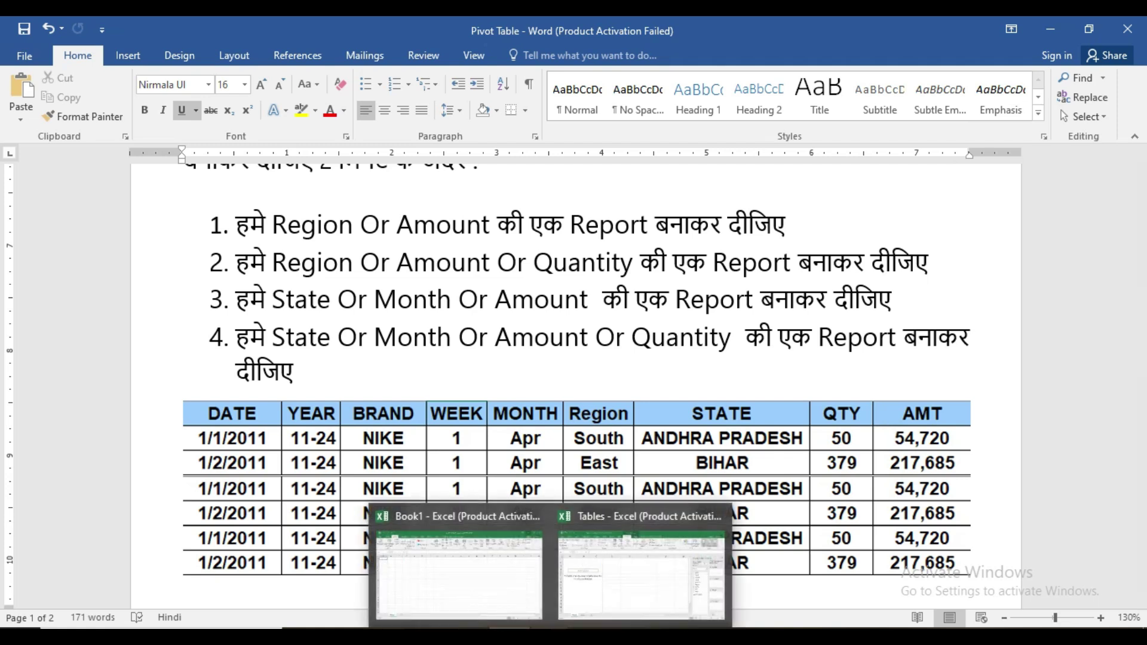
{"action": "left_click", "coordinate": [569, 598]}
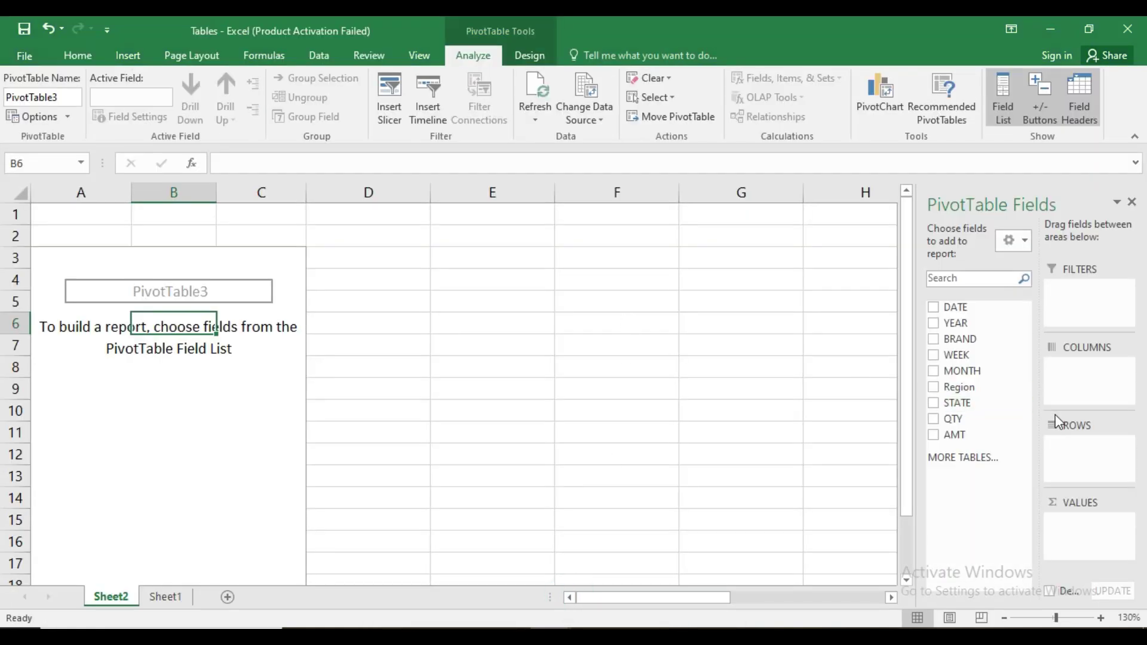
{"action": "left_click", "coordinate": [933, 403]}
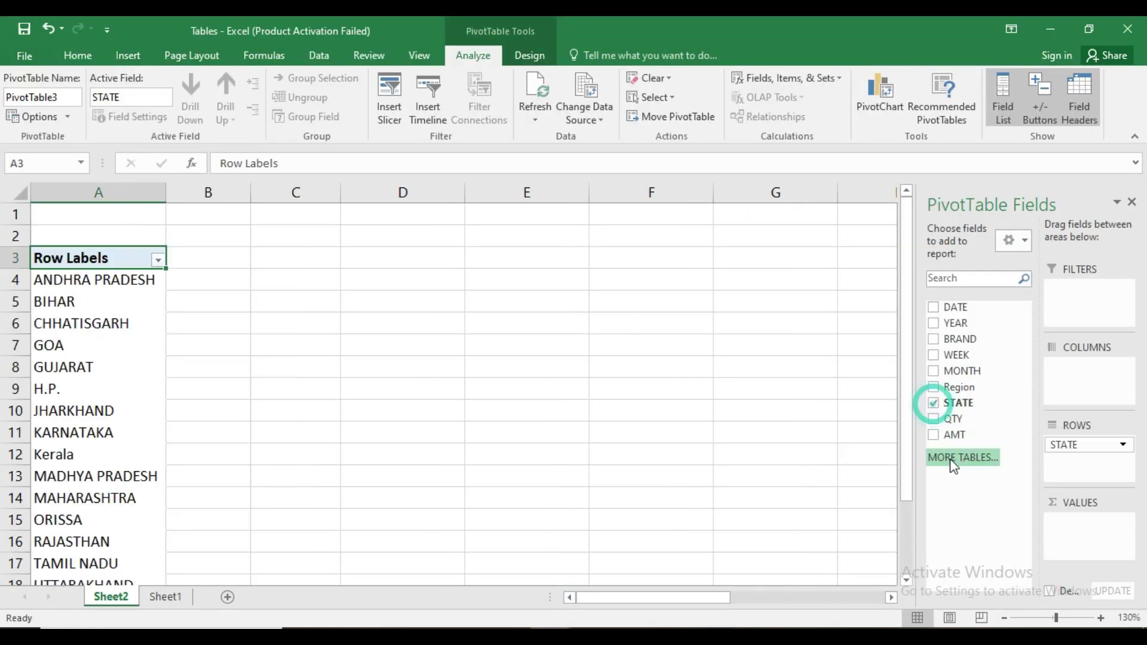
{"action": "scroll", "coordinate": [363, 441], "scroll_direction": "down", "scroll_amount": 1}
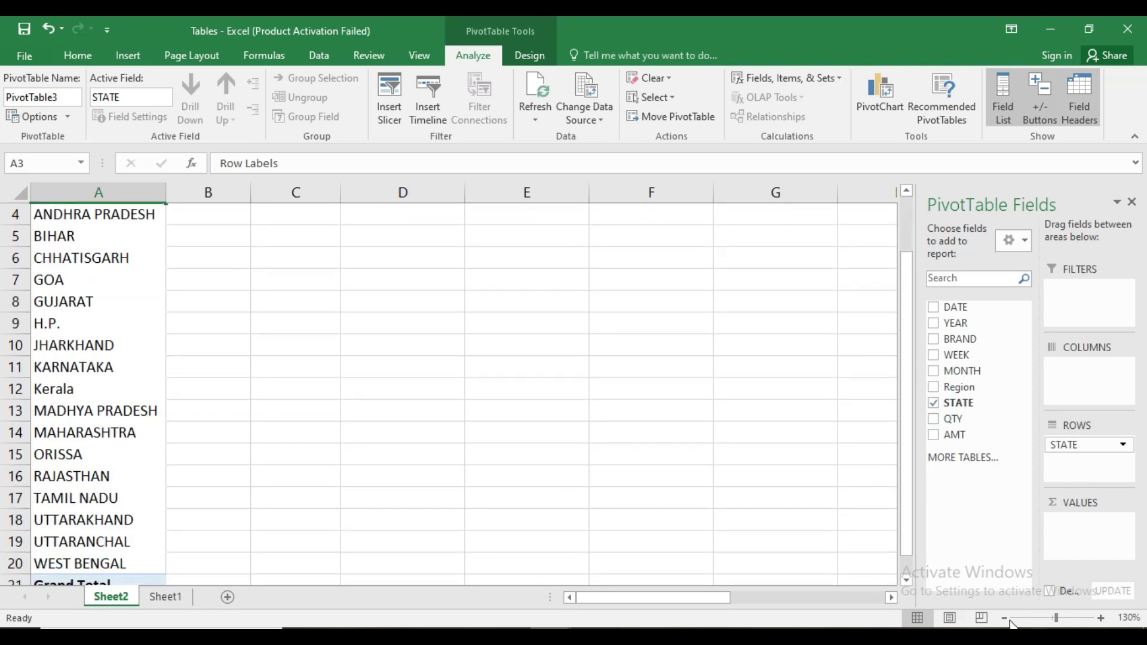
{"action": "left_click", "coordinate": [1005, 618]}
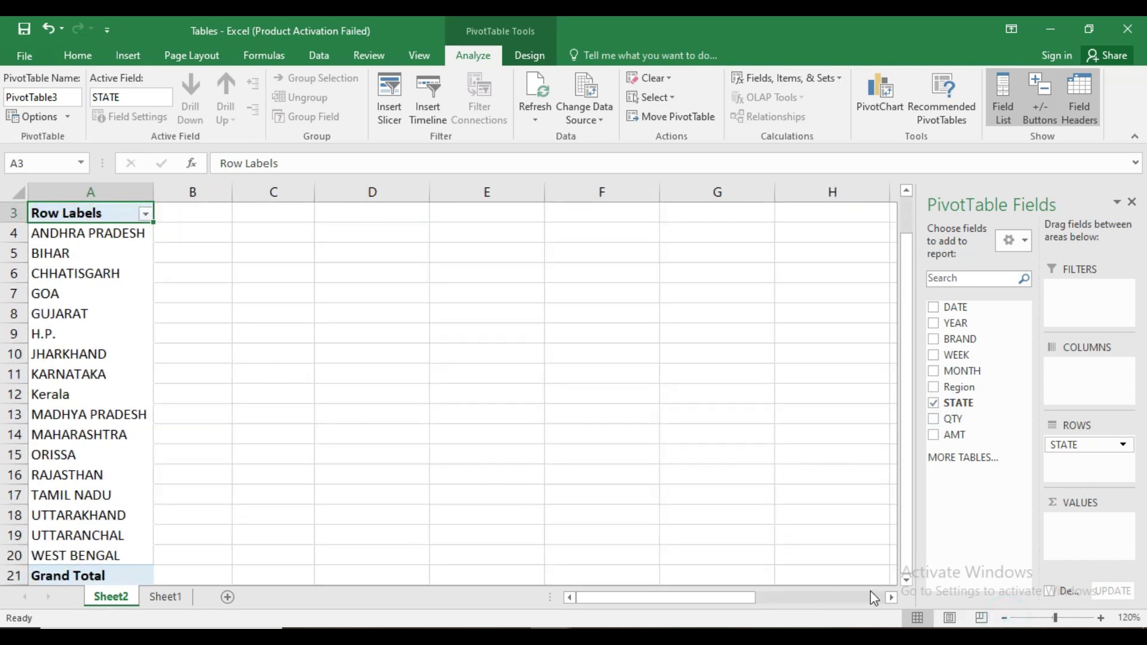
{"action": "left_click", "coordinate": [1005, 618]}
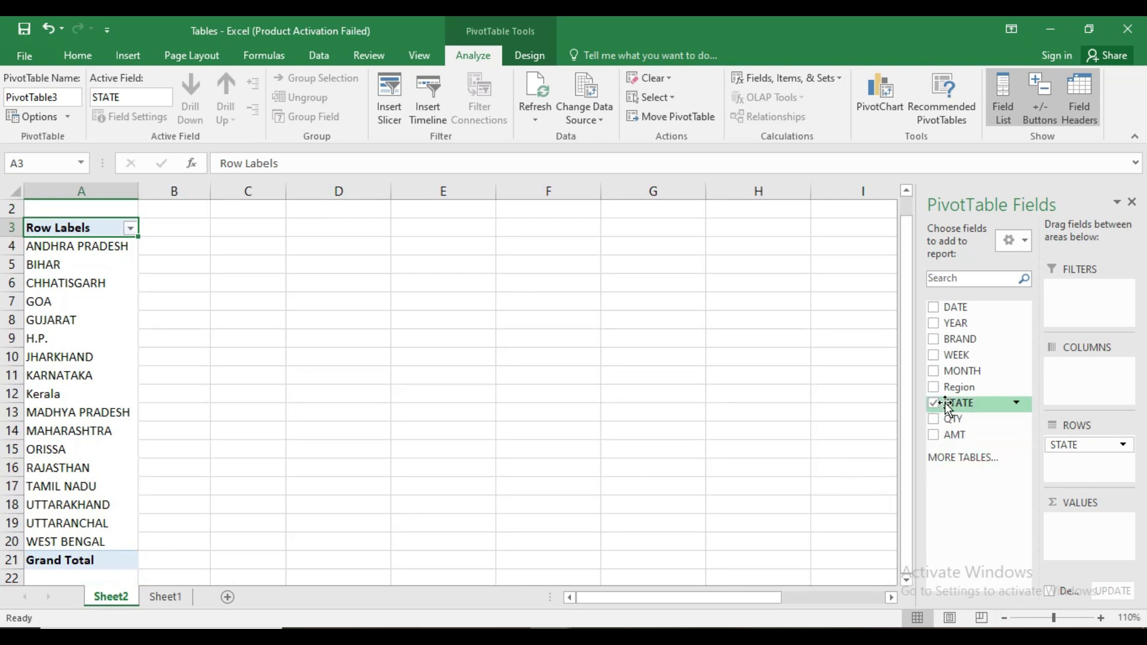
{"action": "left_click", "coordinate": [934, 436]}
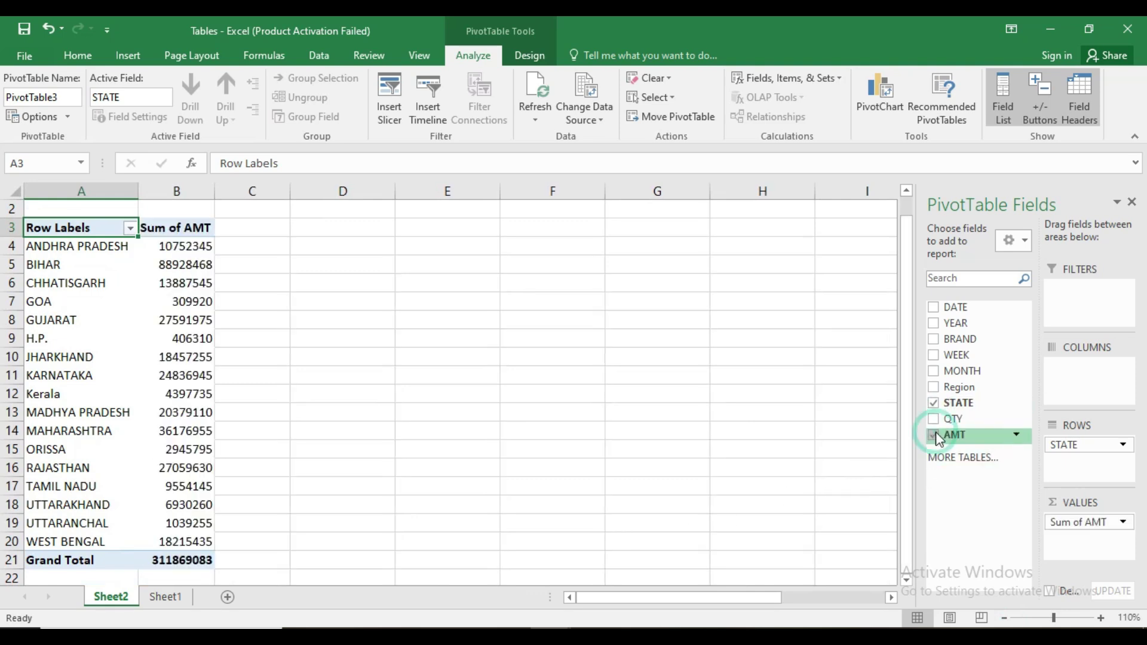
- Add the MONTH field beneath STATE in the PivotTable's rows and review the monthly amounts for the states
{"action": "left_click", "coordinate": [933, 372]}
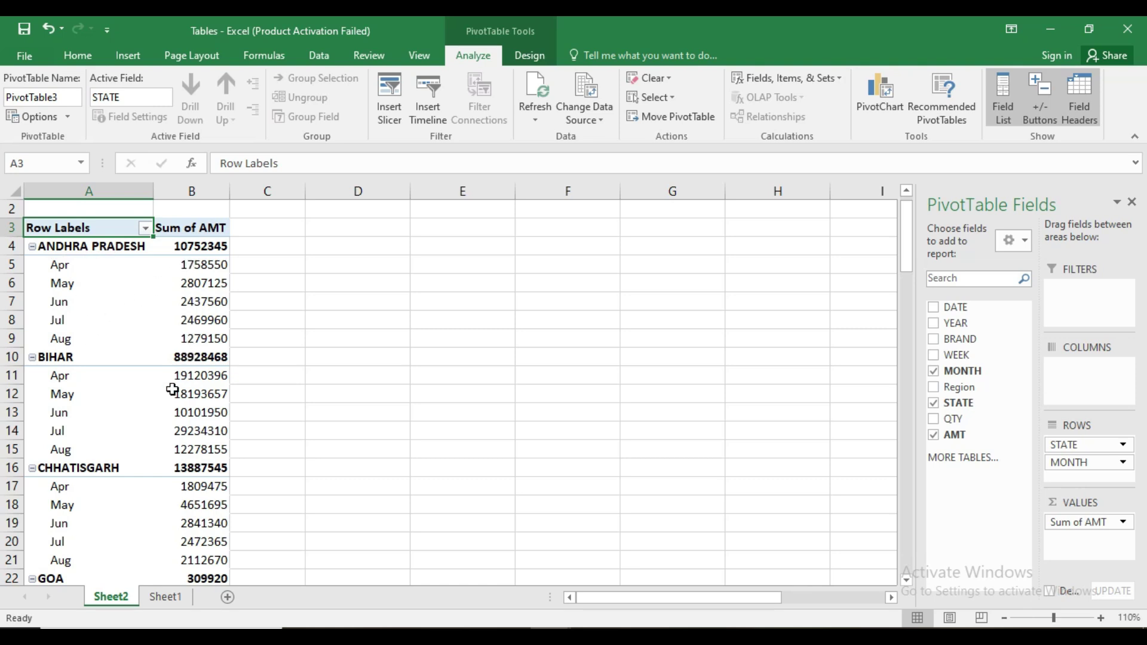
{"action": "scroll", "coordinate": [172, 389], "scroll_direction": "down", "scroll_amount": 1}
{"action": "scroll", "coordinate": [153, 398], "scroll_direction": "down", "scroll_amount": 7}
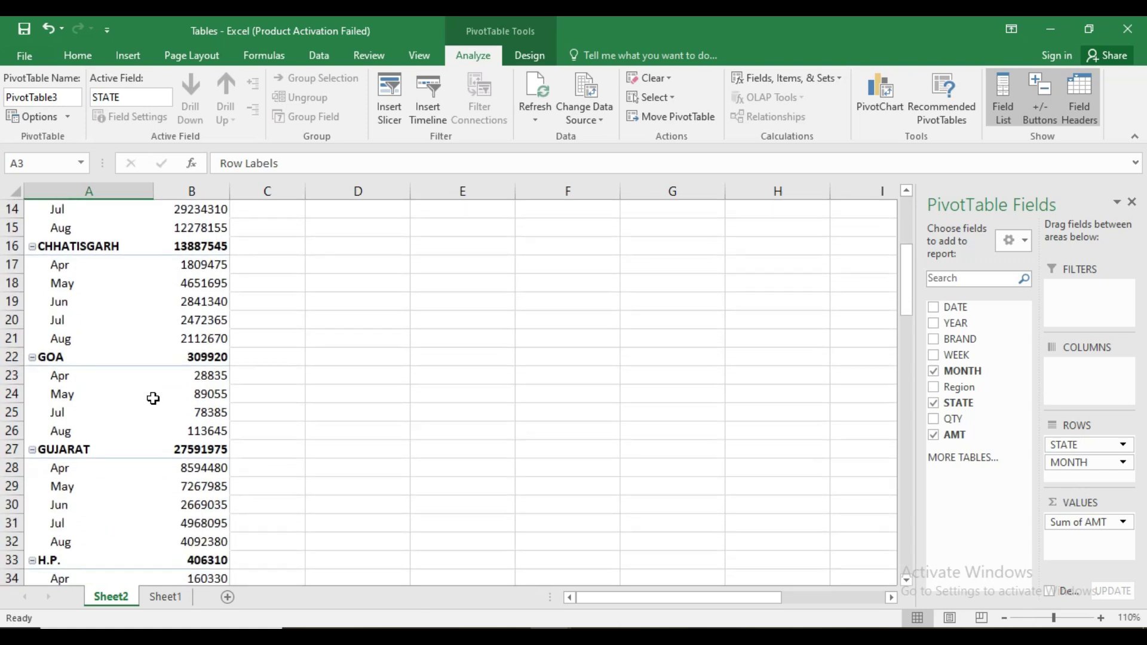
{"action": "scroll", "coordinate": [153, 398], "scroll_direction": "down", "scroll_amount": 9}
{"action": "scroll", "coordinate": [153, 398], "scroll_direction": "up", "scroll_amount": 15}
{"action": "scroll", "coordinate": [153, 398], "scroll_direction": "up", "scroll_amount": 3}
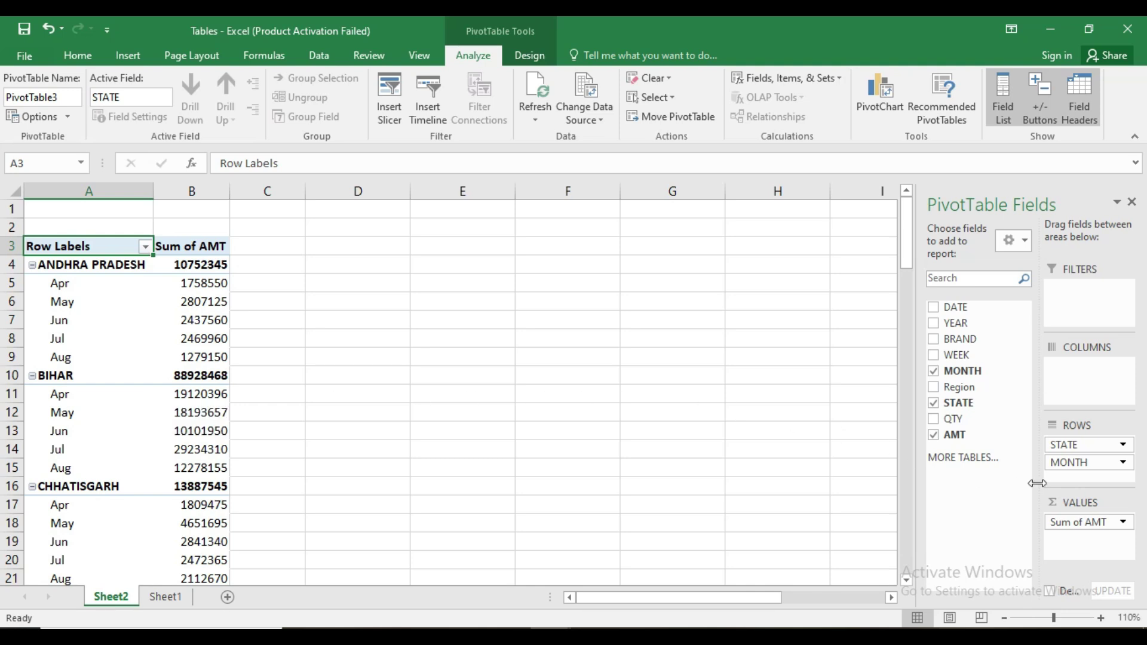
- Move the MONTH field from the Rows area to the Columns area and review the State by Month layout
{"action": "left_click_drag", "start_coordinate": [1066, 463], "coordinate": [1078, 386]}
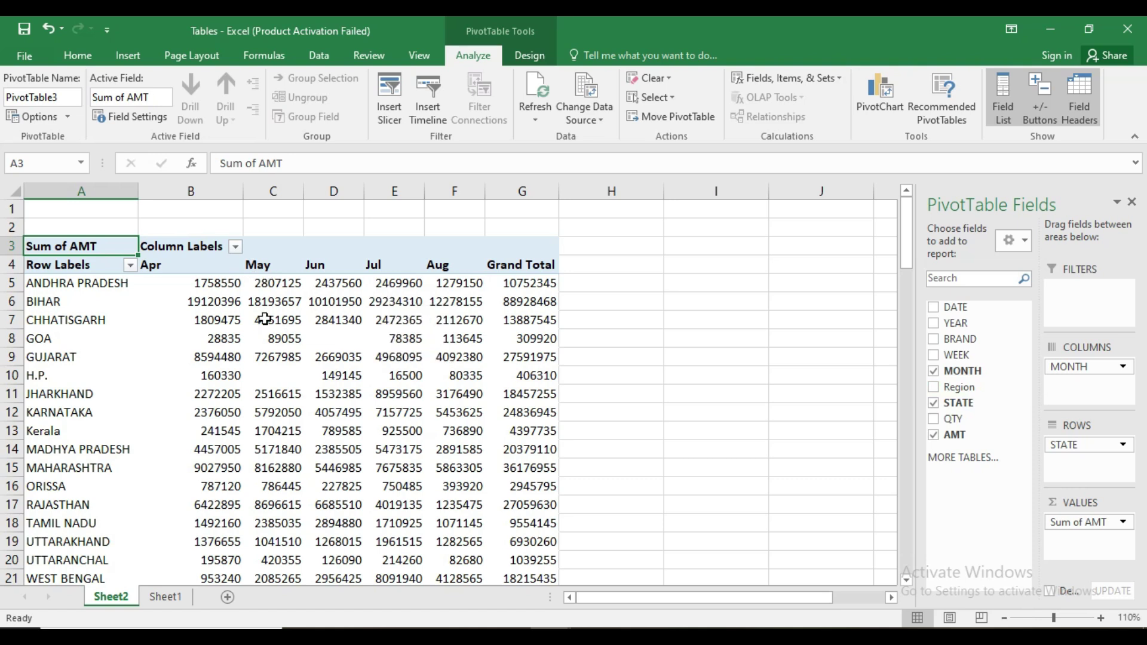
{"action": "scroll", "coordinate": [286, 357], "scroll_direction": "down", "scroll_amount": 2}
{"action": "scroll", "coordinate": [287, 357], "scroll_direction": "up", "scroll_amount": 2}
{"action": "mouse_move", "coordinate": [286, 357]}
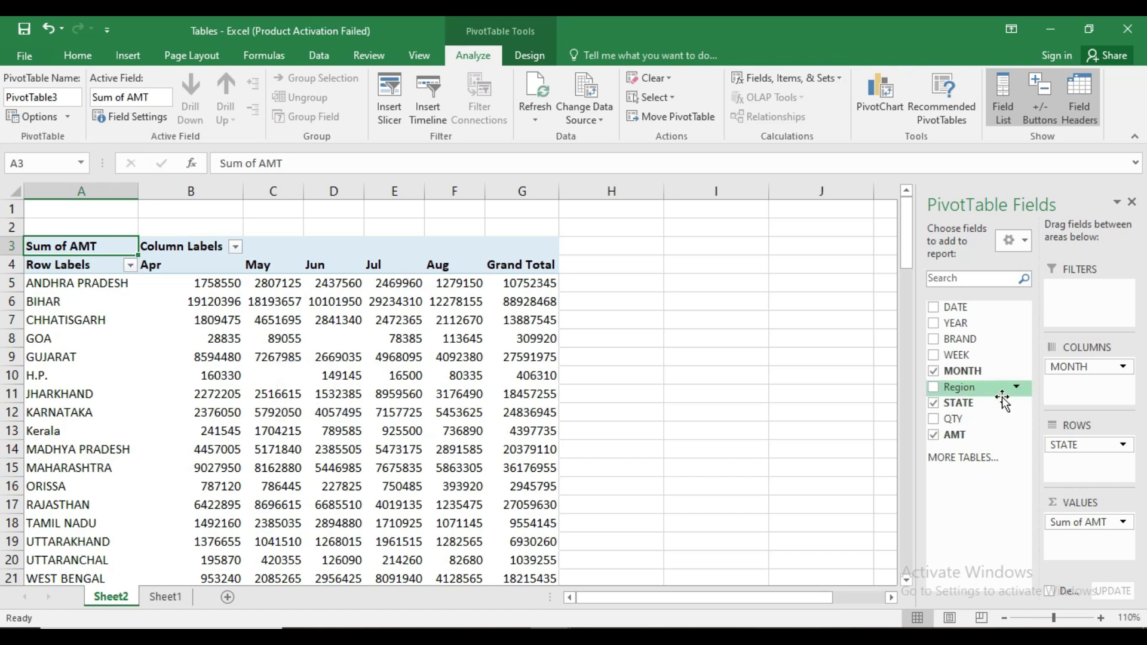
- Swap the two fields so MONTH is in the Rows area and STATE in the Columns area, and review the state columns
{"action": "left_click_drag", "start_coordinate": [1064, 366], "coordinate": [1078, 389]}
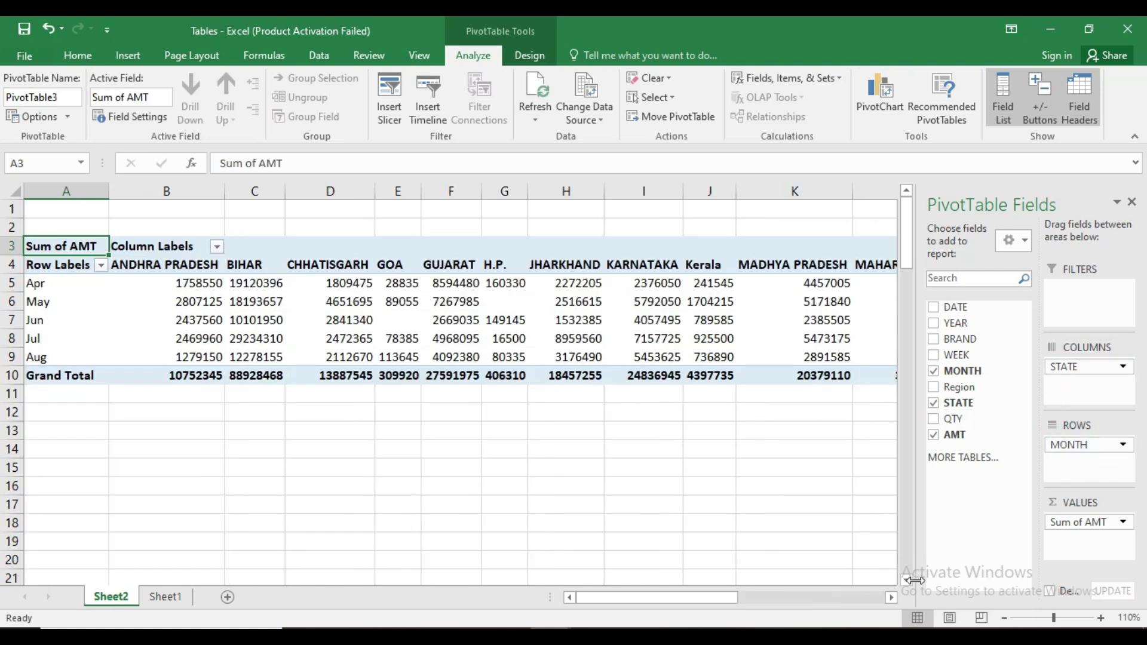
{"action": "left_click", "coordinate": [890, 597]}
{"action": "left_click", "coordinate": [890, 597]}
{"action": "left_click_drag", "start_coordinate": [758, 598], "coordinate": [676, 594]}
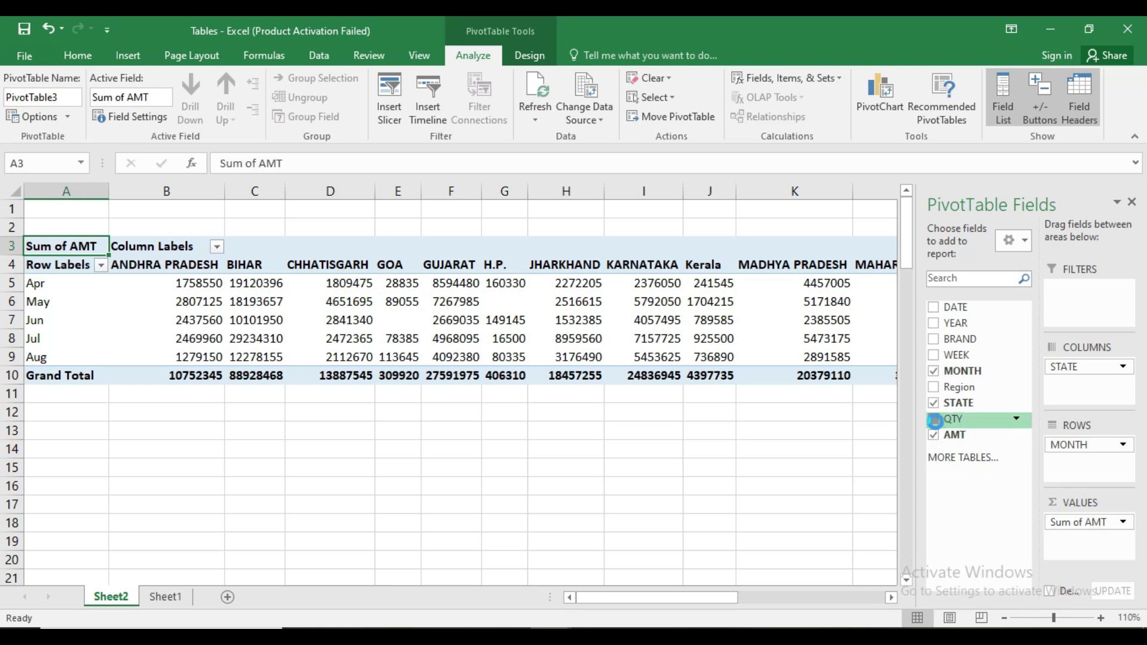
- Add QTY to the PivotTable's values and Region beneath MONTH in its rows, and review the expanded report
{"action": "left_click", "coordinate": [934, 419]}
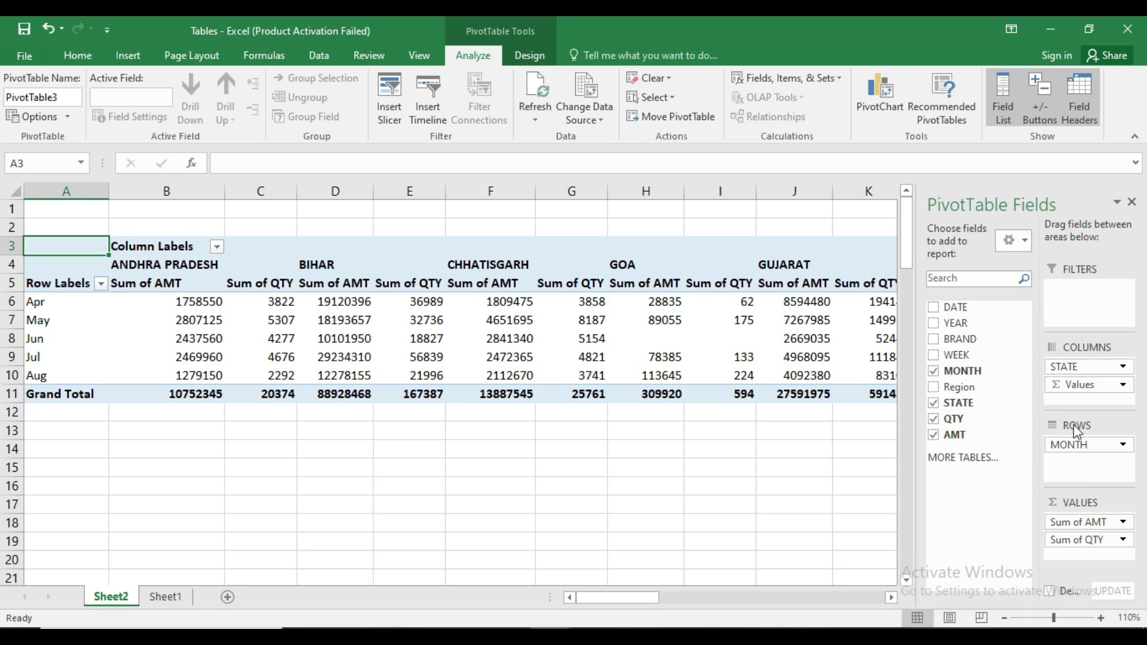
{"action": "left_click", "coordinate": [934, 388]}
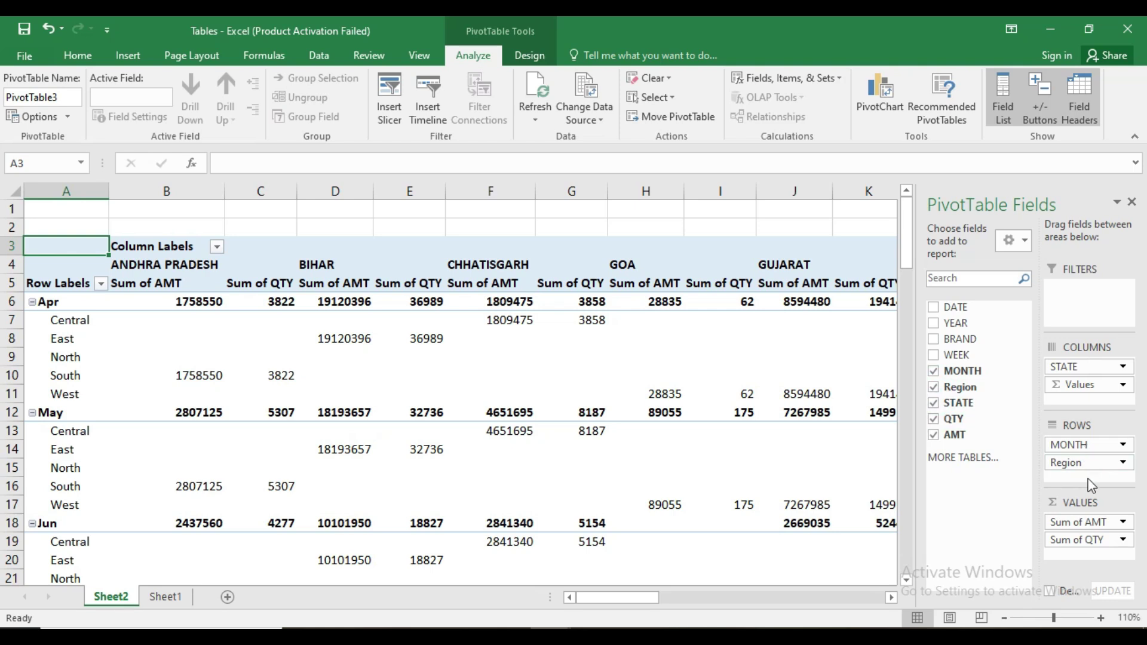
{"action": "scroll", "coordinate": [510, 430], "scroll_direction": "down", "scroll_amount": 3}
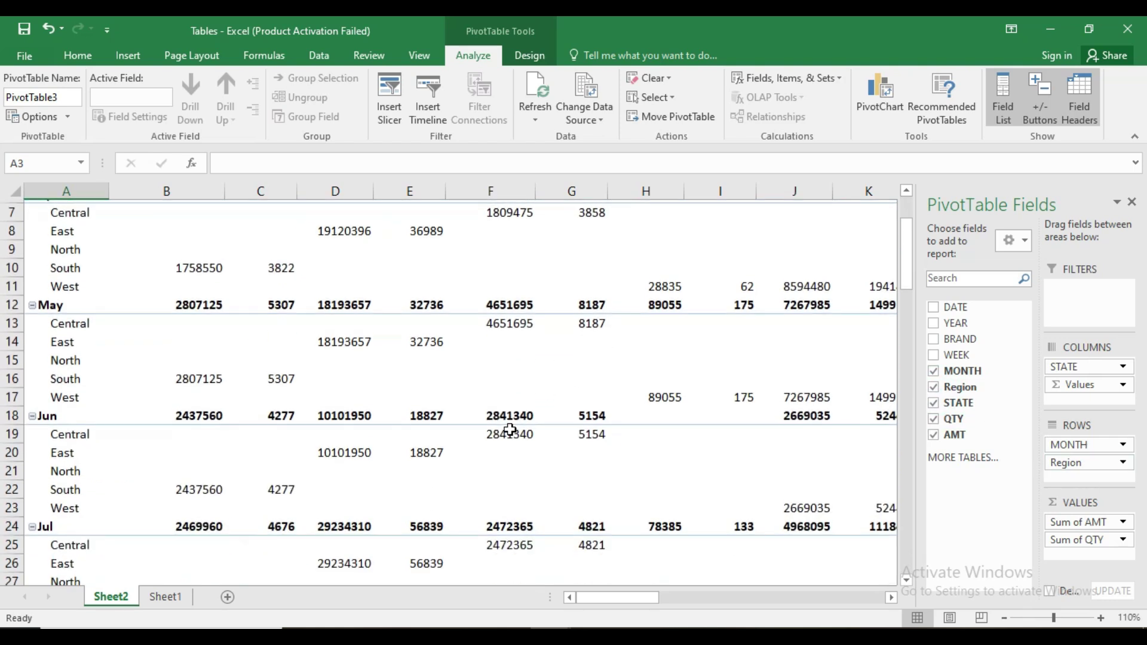
{"action": "scroll", "coordinate": [509, 429], "scroll_direction": "down", "scroll_amount": 1}
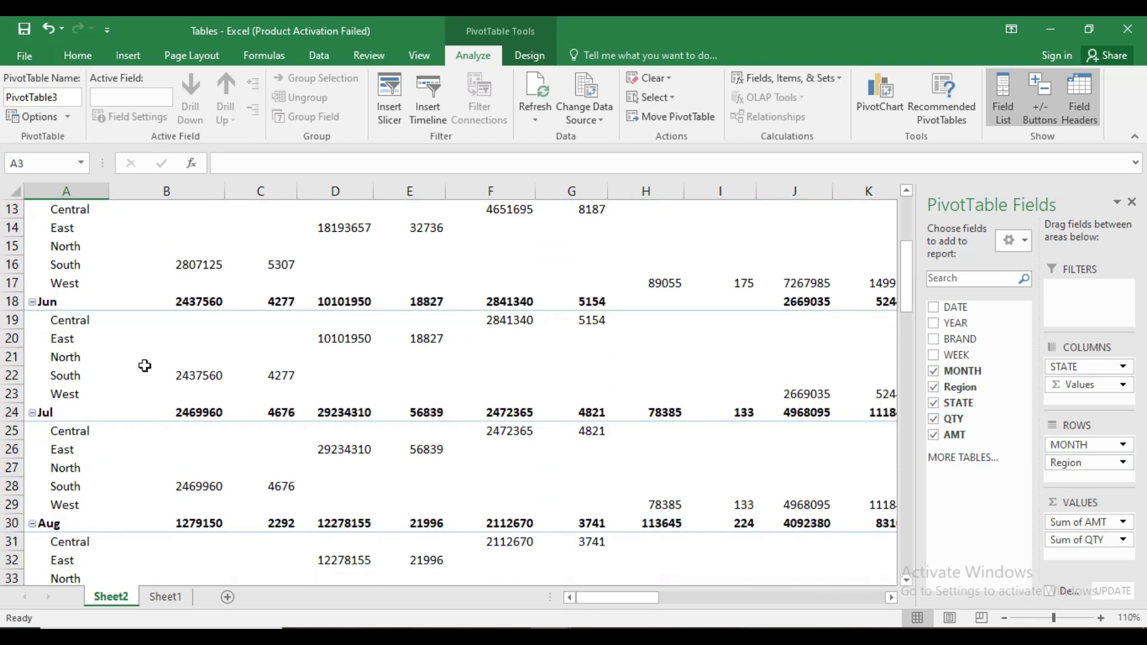
{"action": "left_click", "coordinate": [66, 354]}
{"action": "left_click", "coordinate": [168, 339]}
{"action": "scroll", "coordinate": [180, 343], "scroll_direction": "up", "scroll_amount": 4}
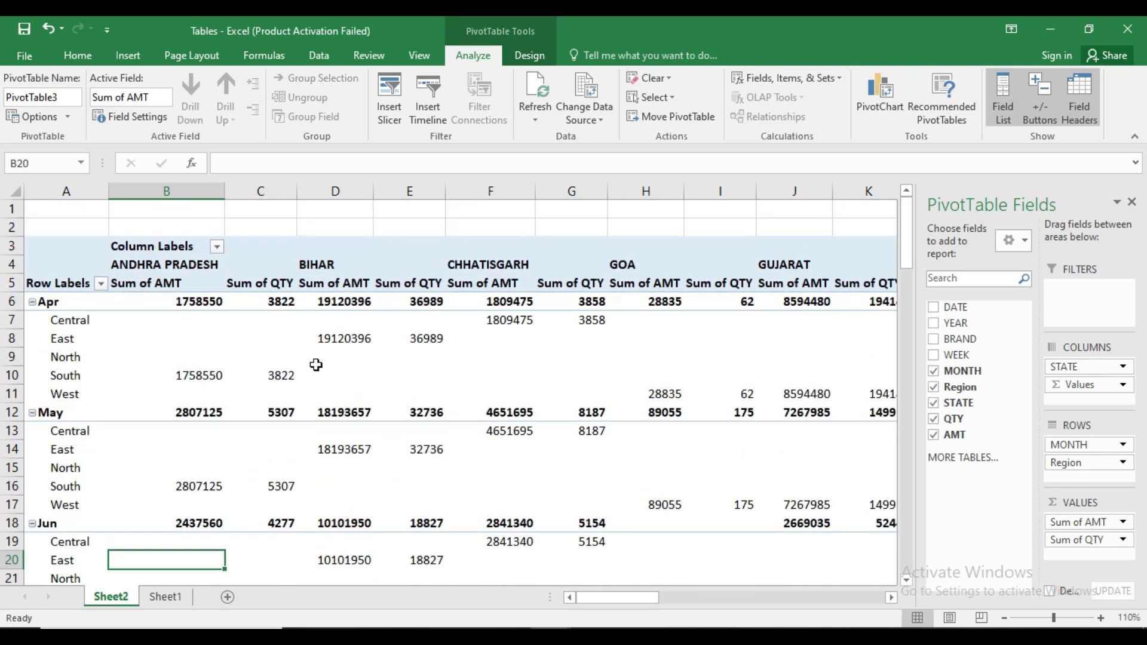
{"action": "left_click", "coordinate": [1005, 618]}
{"action": "scroll", "coordinate": [438, 429], "scroll_direction": "down", "scroll_amount": 2}
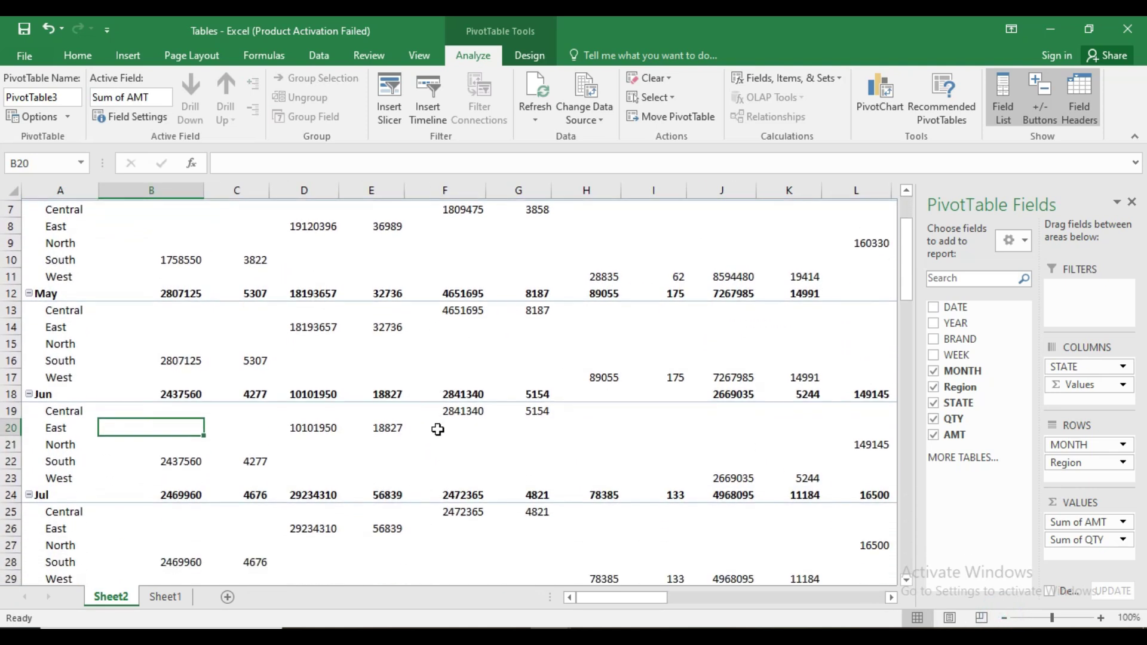
{"action": "scroll", "coordinate": [438, 429], "scroll_direction": "up", "scroll_amount": 2}
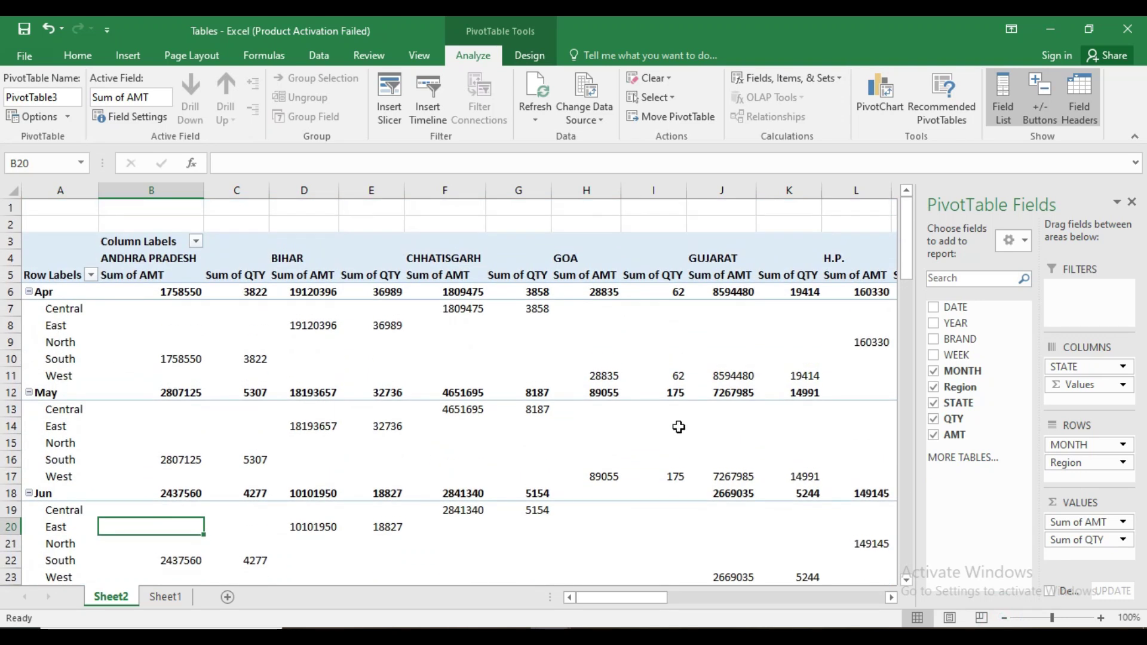
- Move the Region field from the Rows area to the Columns area and inspect the Andhra Pradesh subtotal columns
{"action": "left_click_drag", "start_coordinate": [1070, 463], "coordinate": [1073, 392]}
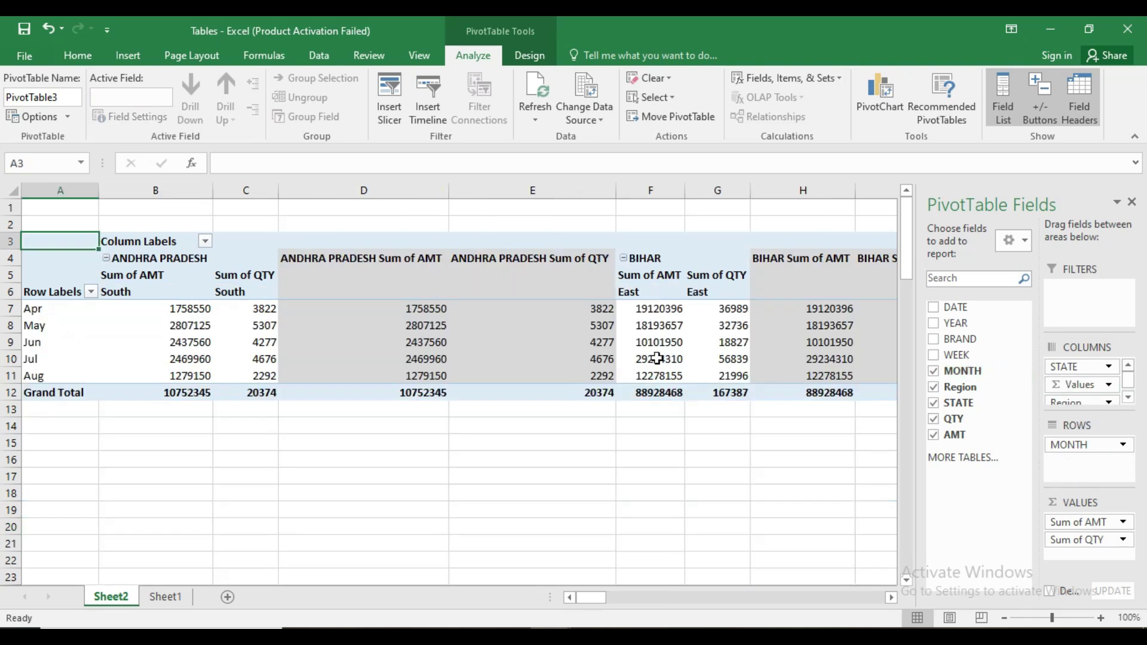
{"action": "left_click", "coordinate": [498, 325]}
{"action": "left_click", "coordinate": [355, 338]}
{"action": "left_click", "coordinate": [356, 357]}
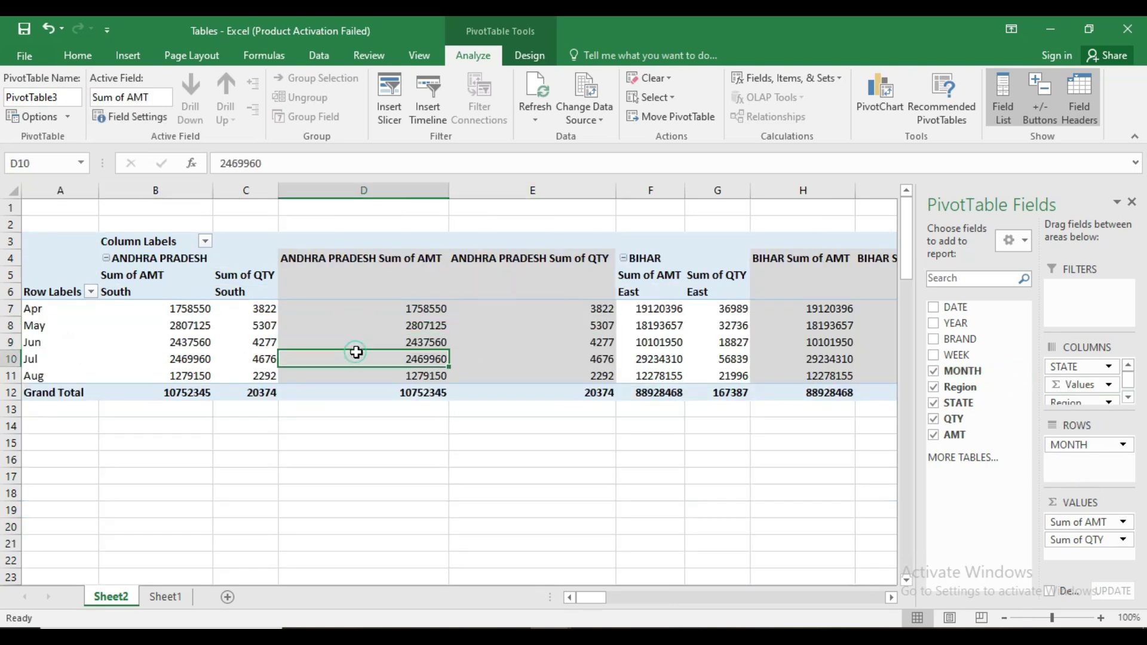
- Move the STATE field from the Columns area to the Rows area beneath MONTH and review the report through all months
{"action": "left_click_drag", "start_coordinate": [1083, 367], "coordinate": [1078, 464]}
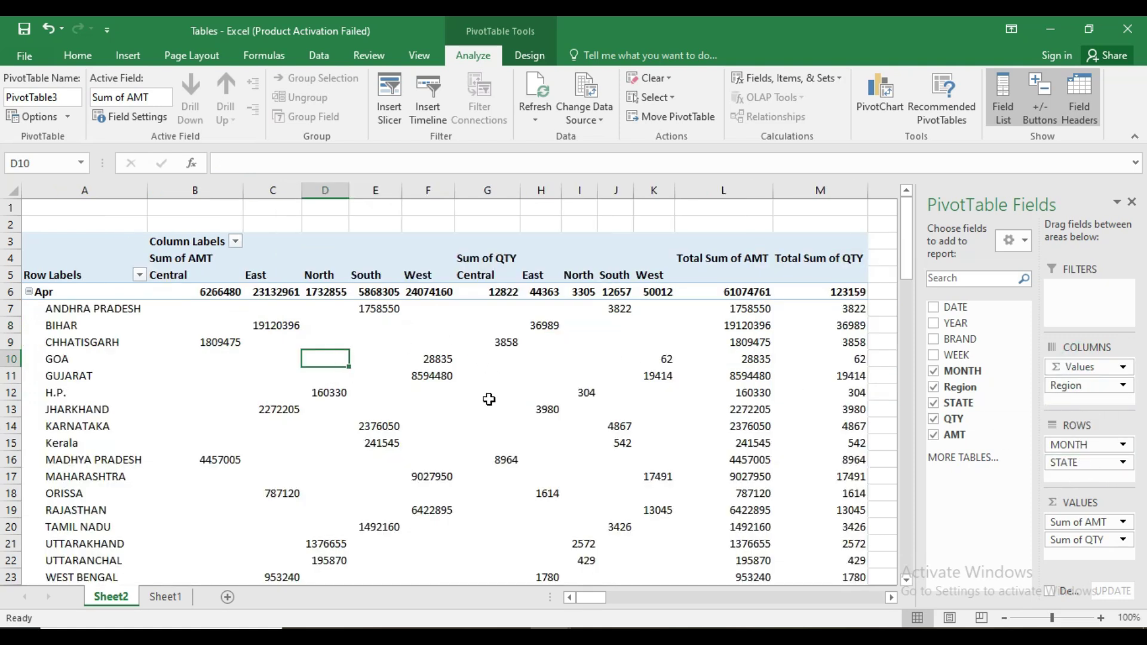
{"action": "scroll", "coordinate": [489, 399], "scroll_direction": "down", "scroll_amount": 6}
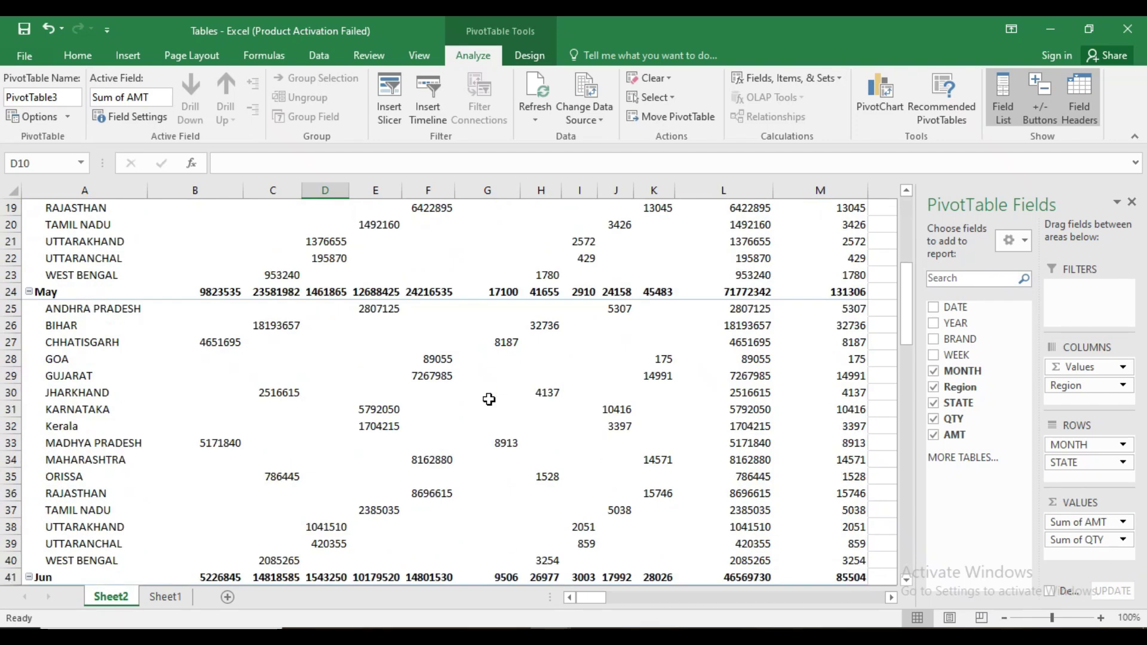
{"action": "scroll", "coordinate": [489, 400], "scroll_direction": "down", "scroll_amount": 7}
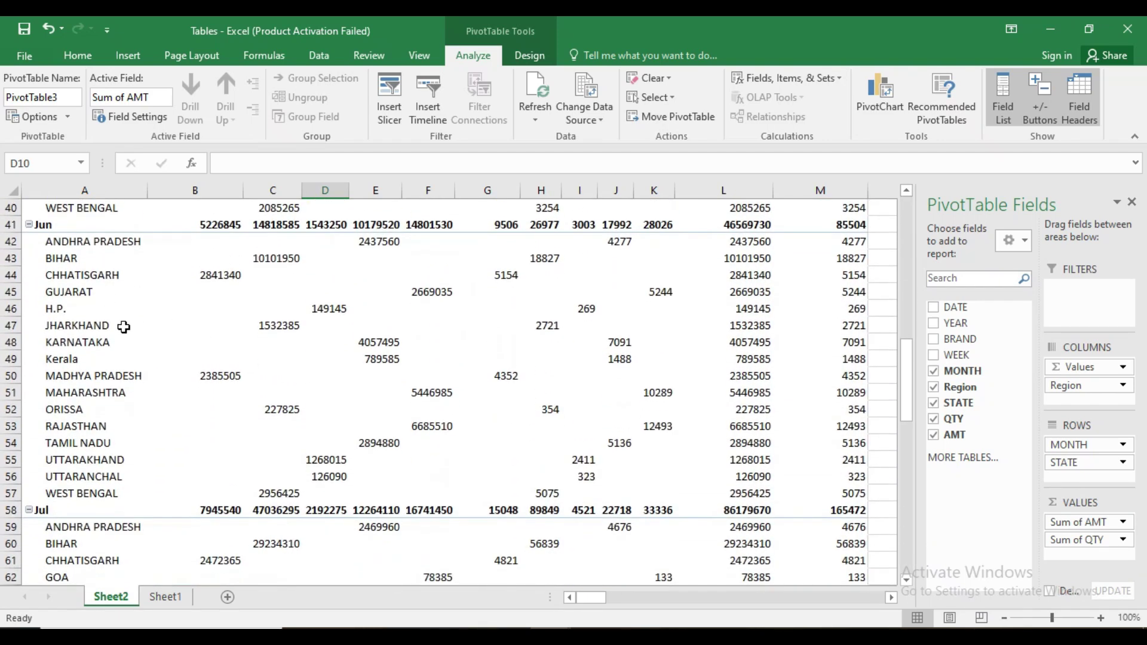
{"action": "scroll", "coordinate": [124, 327], "scroll_direction": "down", "scroll_amount": 8}
{"action": "scroll", "coordinate": [79, 408], "scroll_direction": "down", "scroll_amount": 5}
{"action": "scroll", "coordinate": [157, 405], "scroll_direction": "up", "scroll_amount": 9}
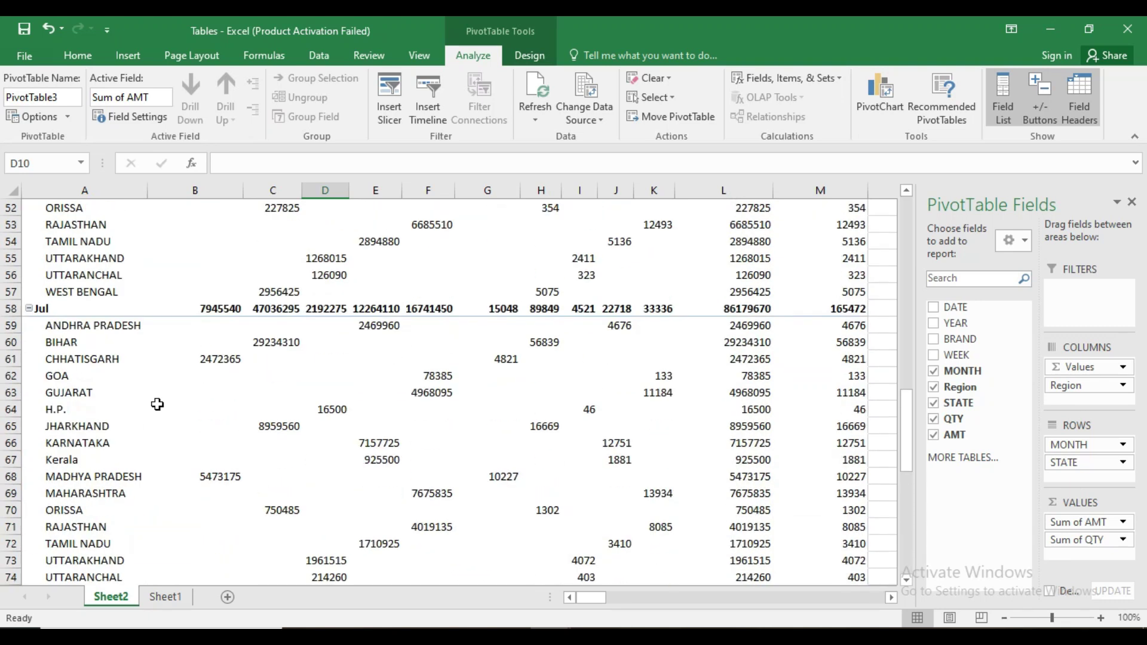
{"action": "scroll", "coordinate": [157, 405], "scroll_direction": "up", "scroll_amount": 14}
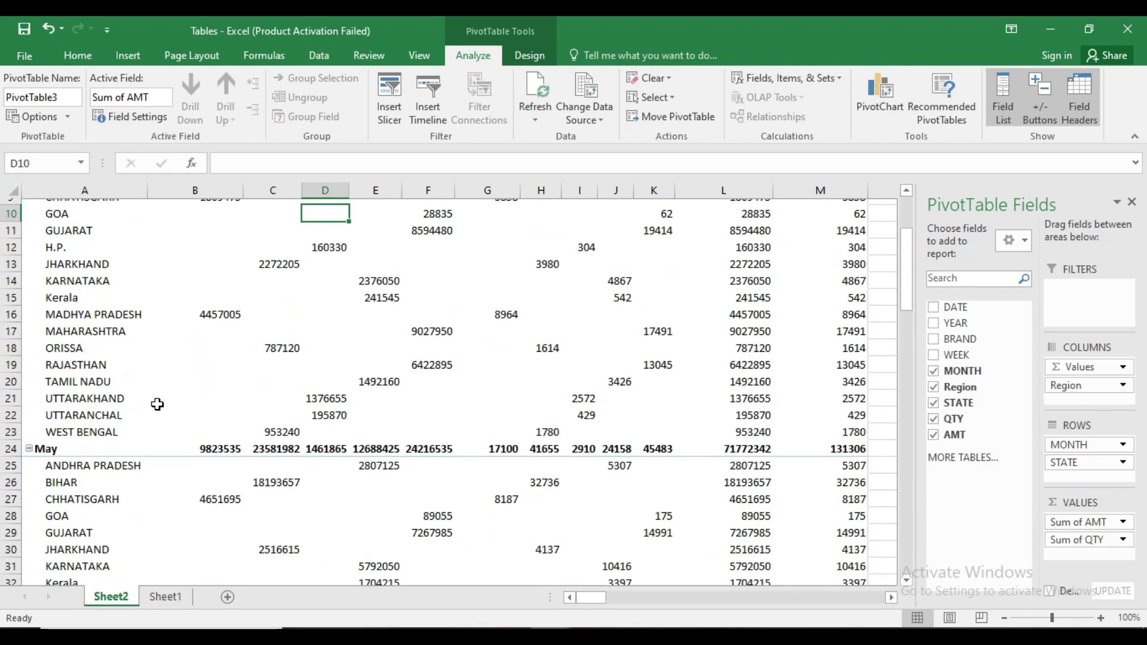
{"action": "scroll", "coordinate": [157, 405], "scroll_direction": "up", "scroll_amount": 3}
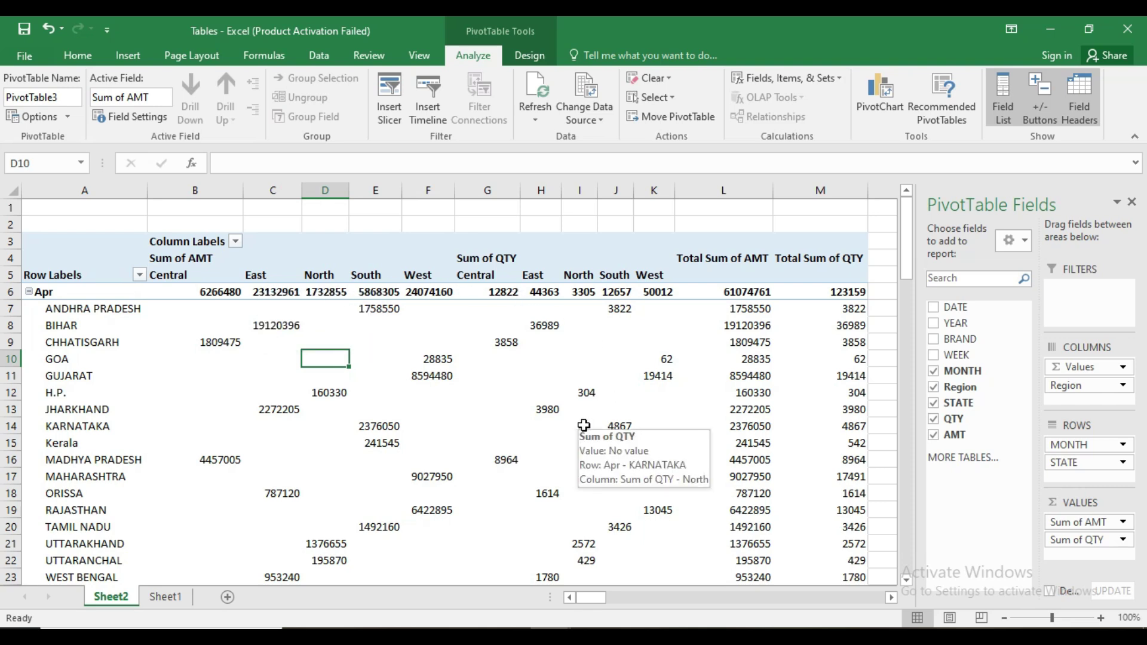
- Check the report's empty cells and set the PivotTable options to show 0 for empty cells
{"action": "left_click", "coordinate": [297, 378]}
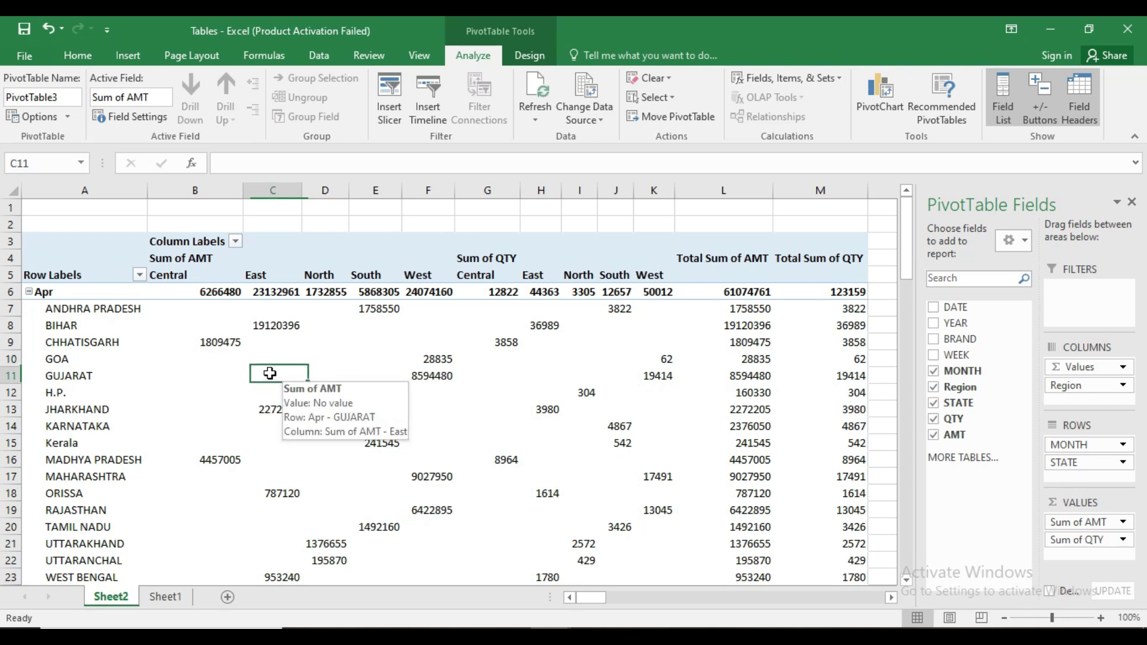
{"action": "left_click", "coordinate": [206, 391]}
{"action": "left_click", "coordinate": [215, 423]}
{"action": "left_click", "coordinate": [271, 430]}
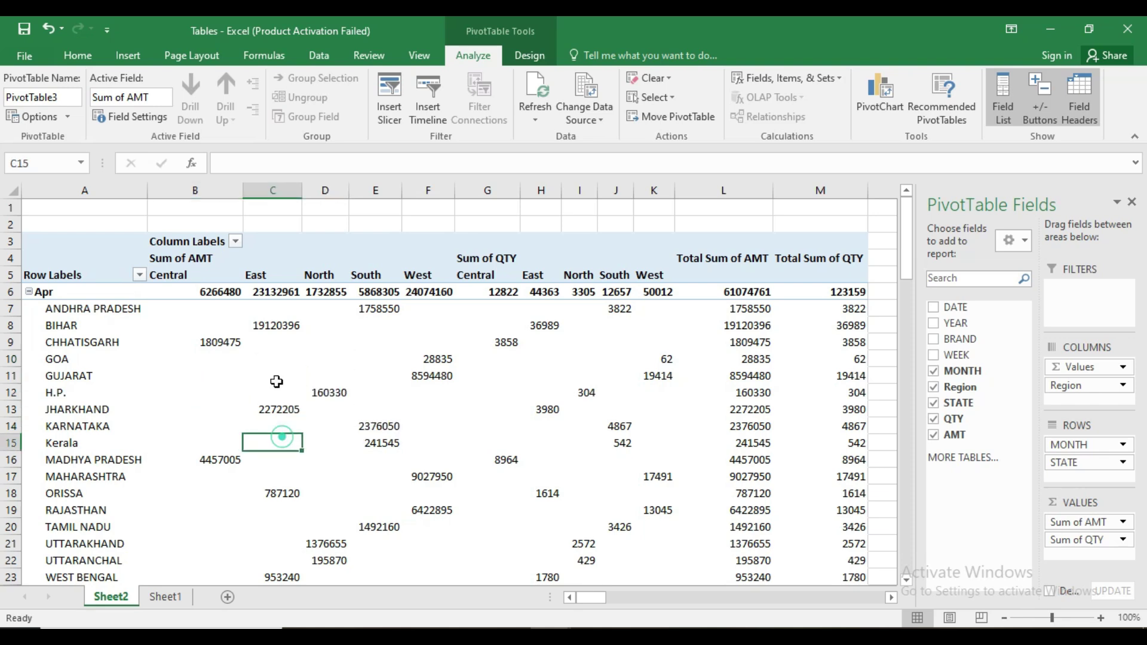
{"action": "left_click", "coordinate": [276, 359]}
{"action": "mouse_move", "coordinate": [292, 379]}
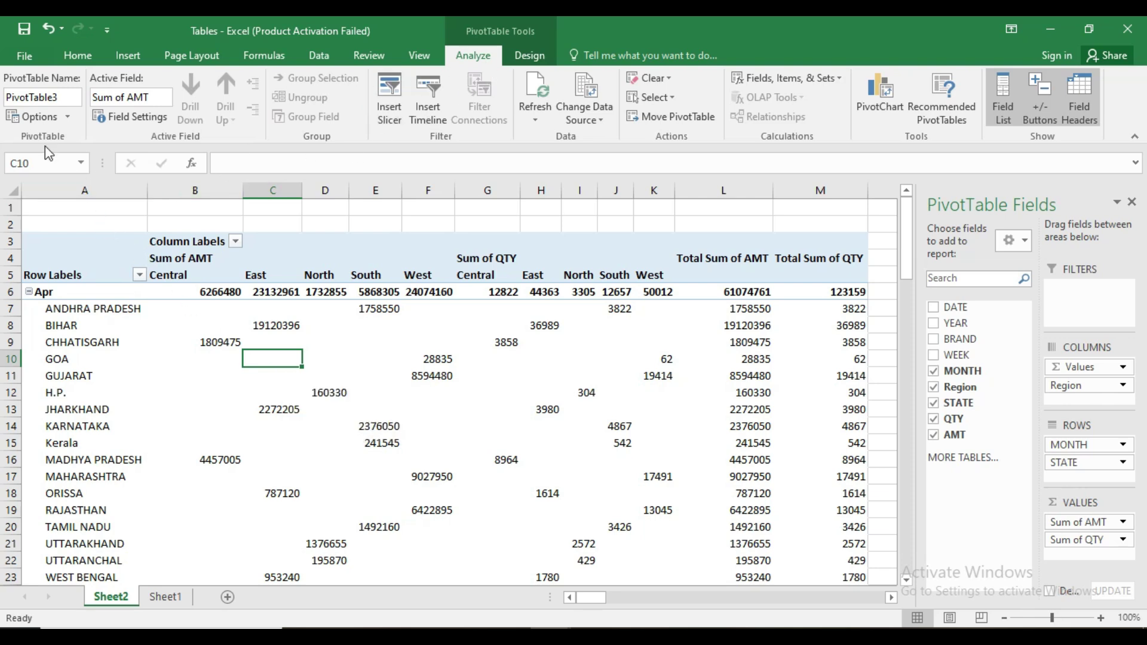
{"action": "left_click", "coordinate": [51, 119]}
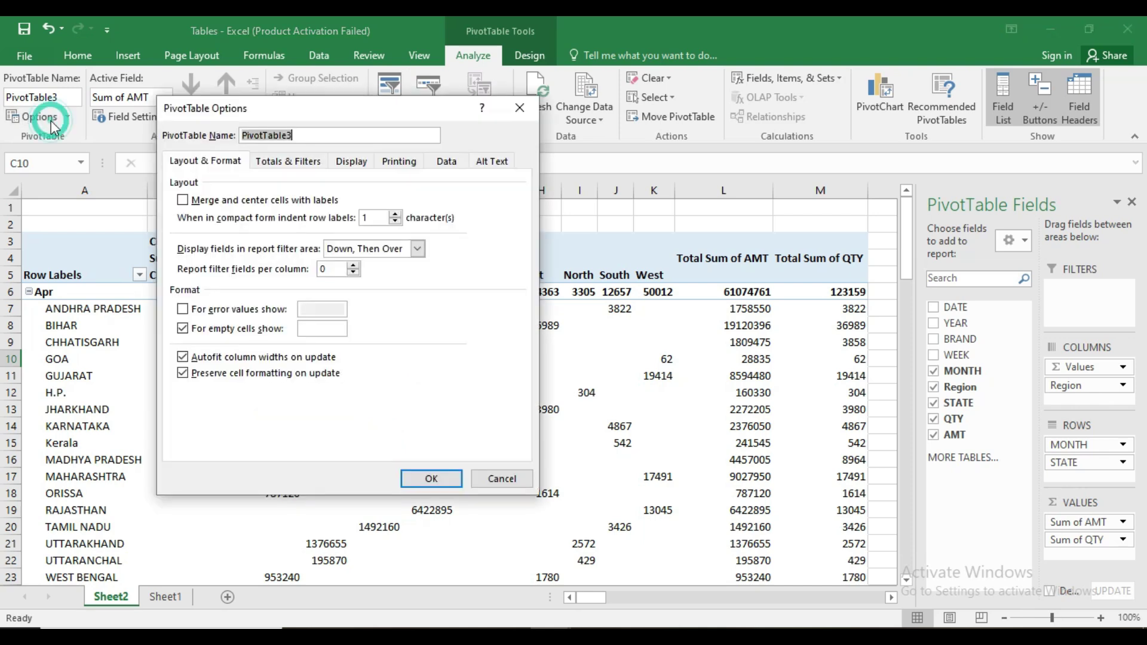
{"action": "left_click_drag", "start_coordinate": [315, 109], "coordinate": [345, 85]}
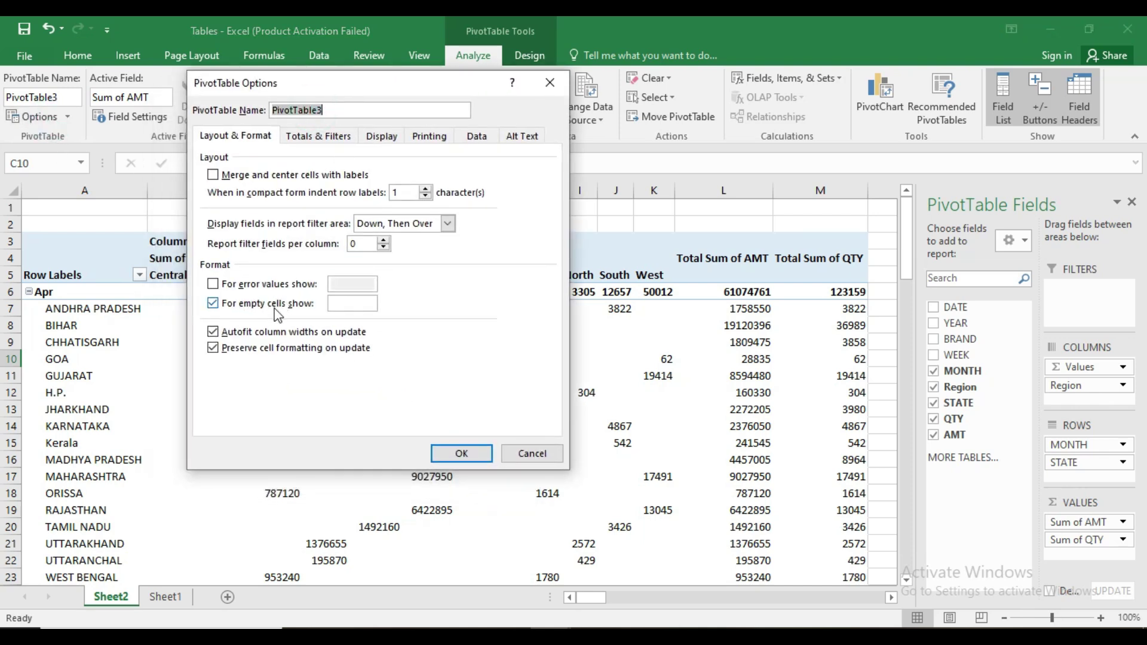
{"action": "left_click", "coordinate": [352, 305]}
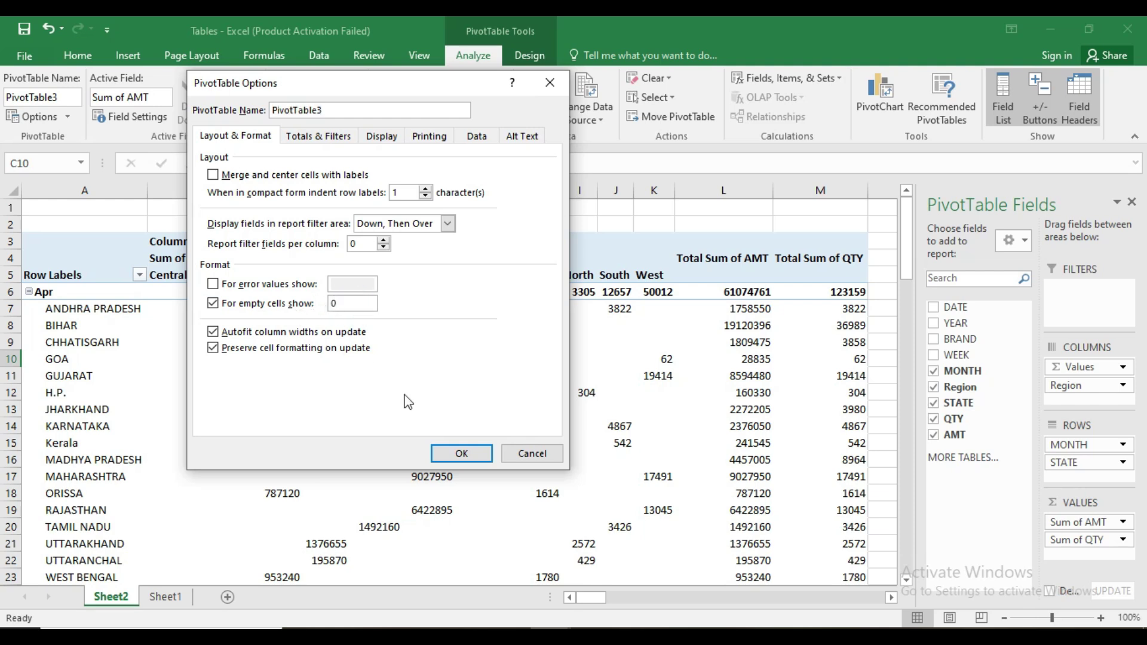
{"action": "left_click", "coordinate": [461, 452]}
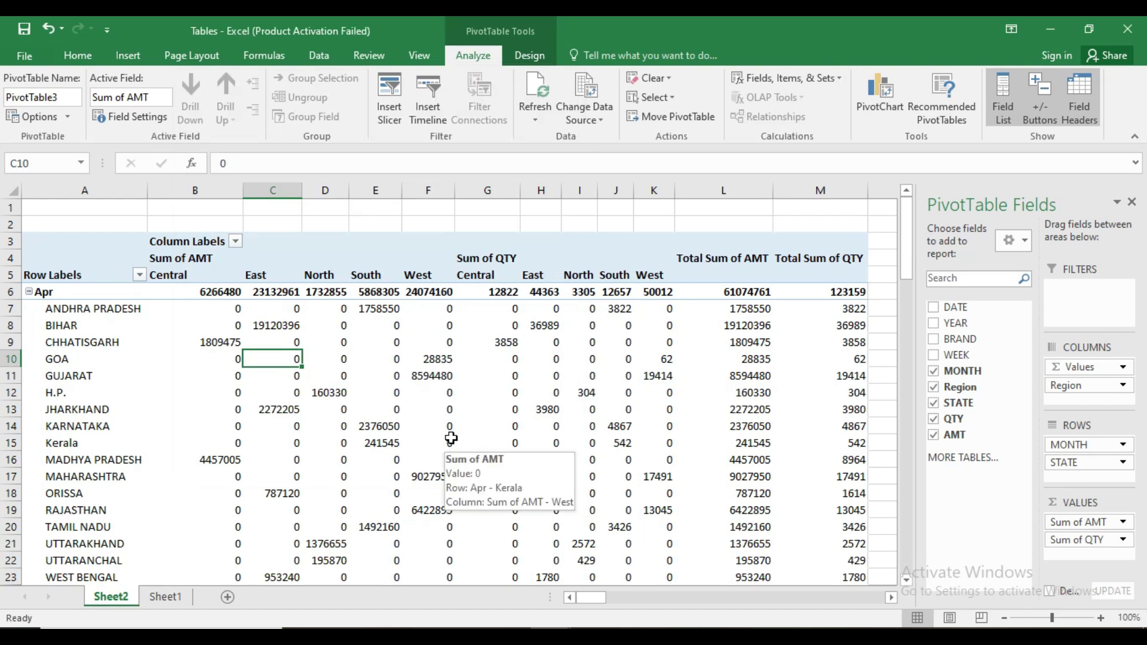
- Review the zero-filled report, and replace the STATE field with BRAND beneath MONTH in the rows
{"action": "scroll", "coordinate": [451, 438], "scroll_direction": "down", "scroll_amount": 7}
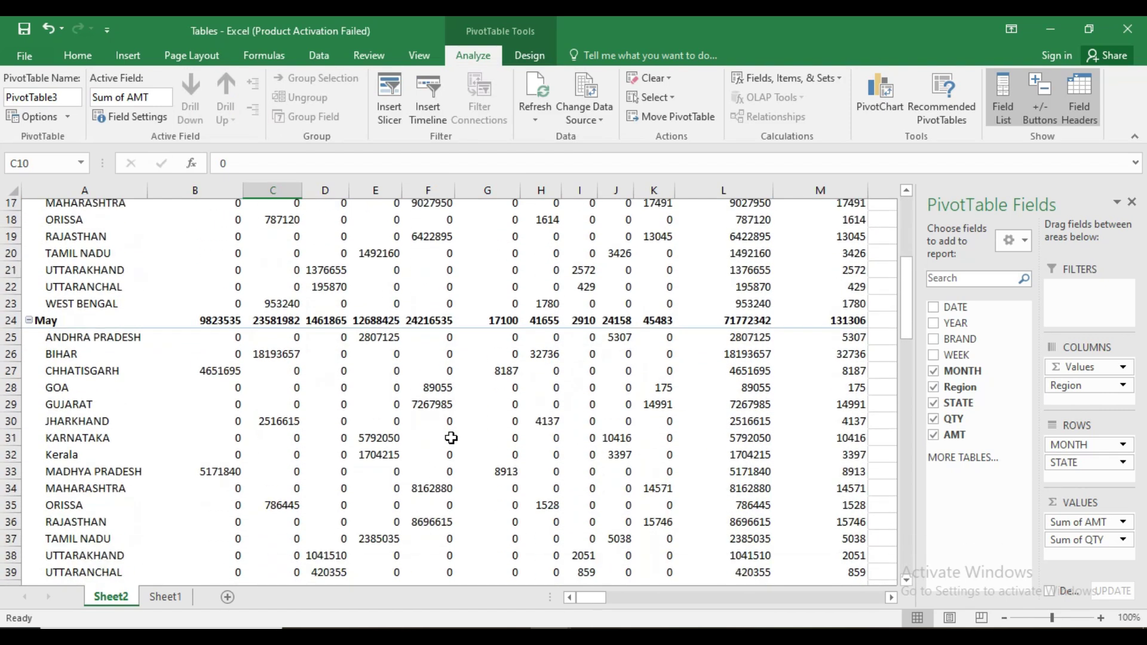
{"action": "scroll", "coordinate": [451, 438], "scroll_direction": "down", "scroll_amount": 8}
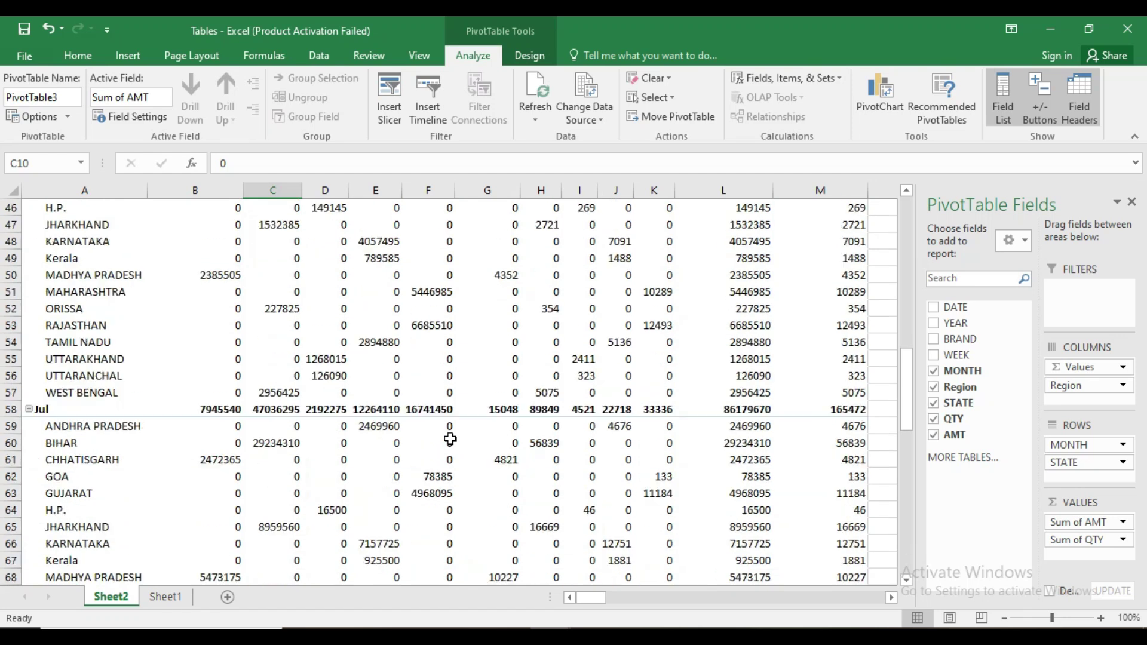
{"action": "scroll", "coordinate": [451, 439], "scroll_direction": "down", "scroll_amount": 4}
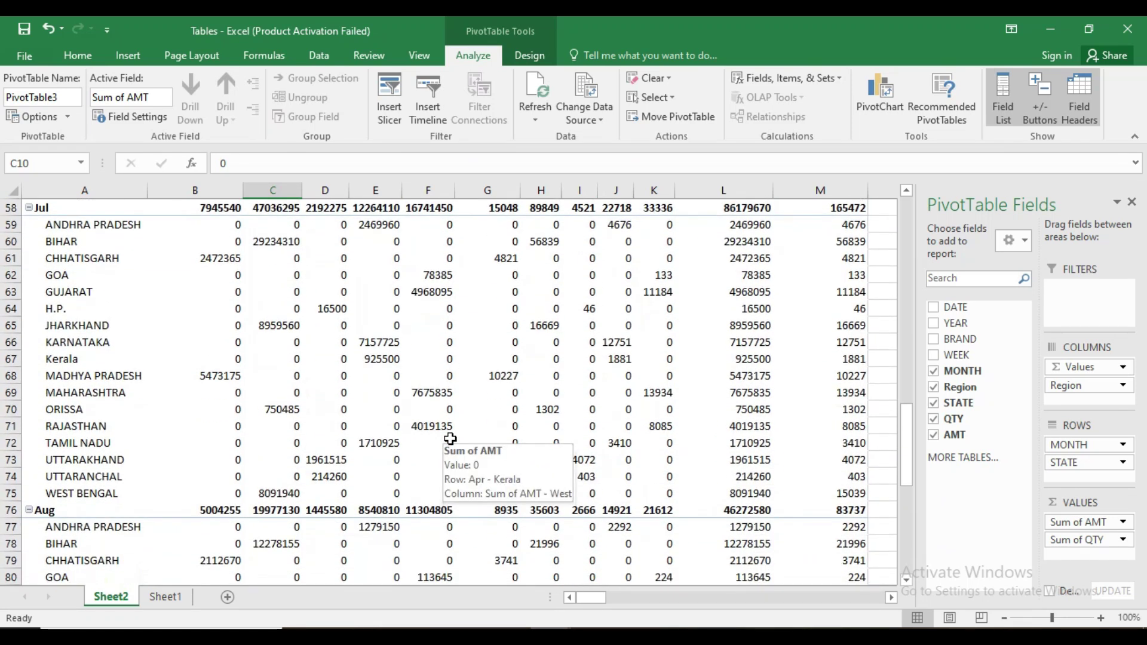
{"action": "scroll", "coordinate": [451, 439], "scroll_direction": "up", "scroll_amount": 12}
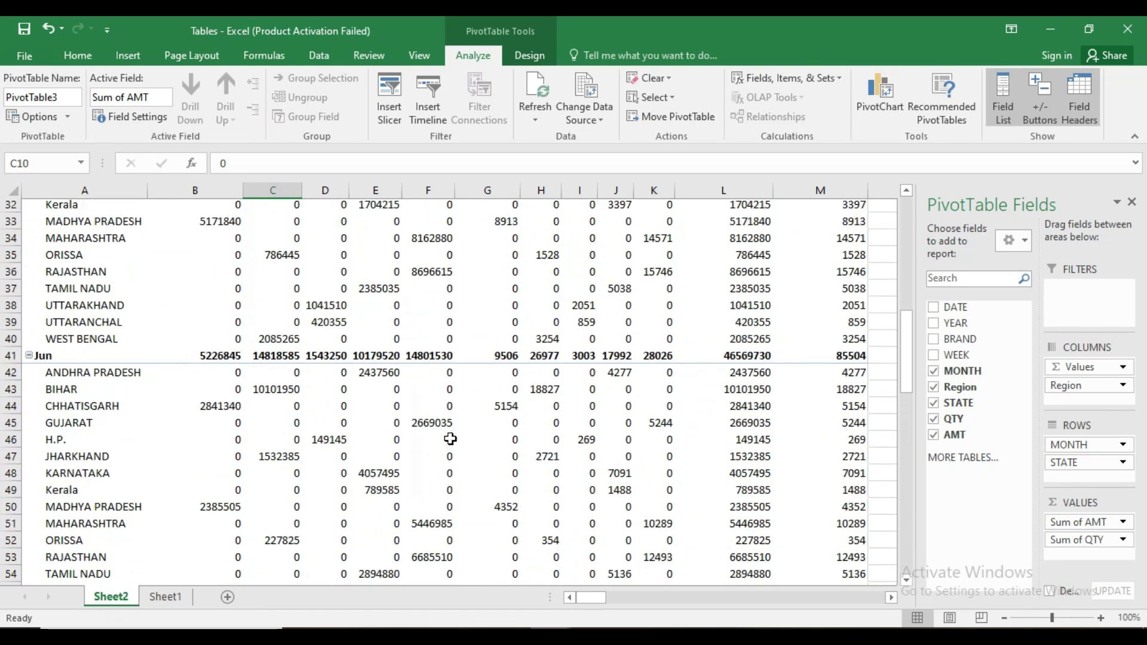
{"action": "scroll", "coordinate": [450, 439], "scroll_direction": "up", "scroll_amount": 7}
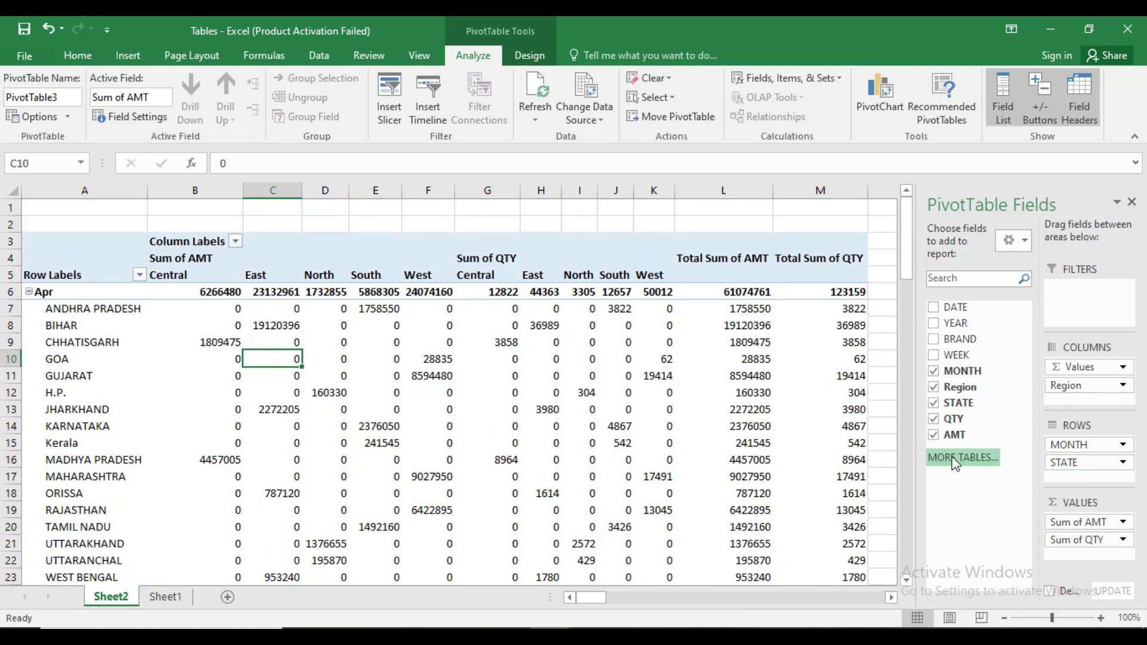
{"action": "left_click", "coordinate": [933, 404]}
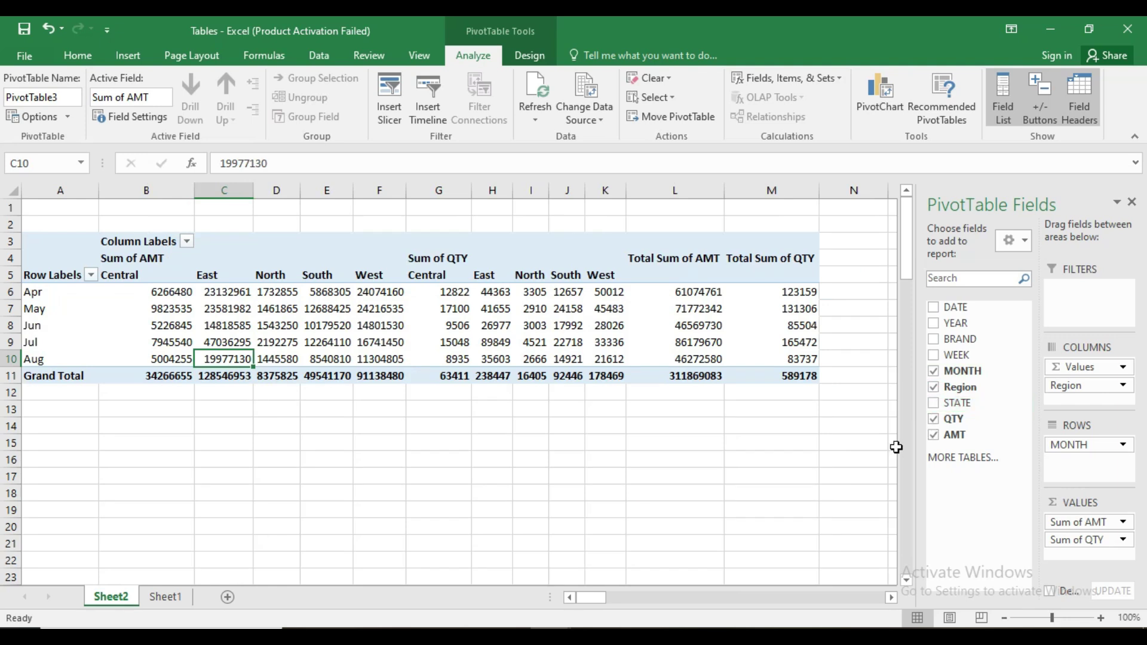
{"action": "mouse_move", "coordinate": [421, 349]}
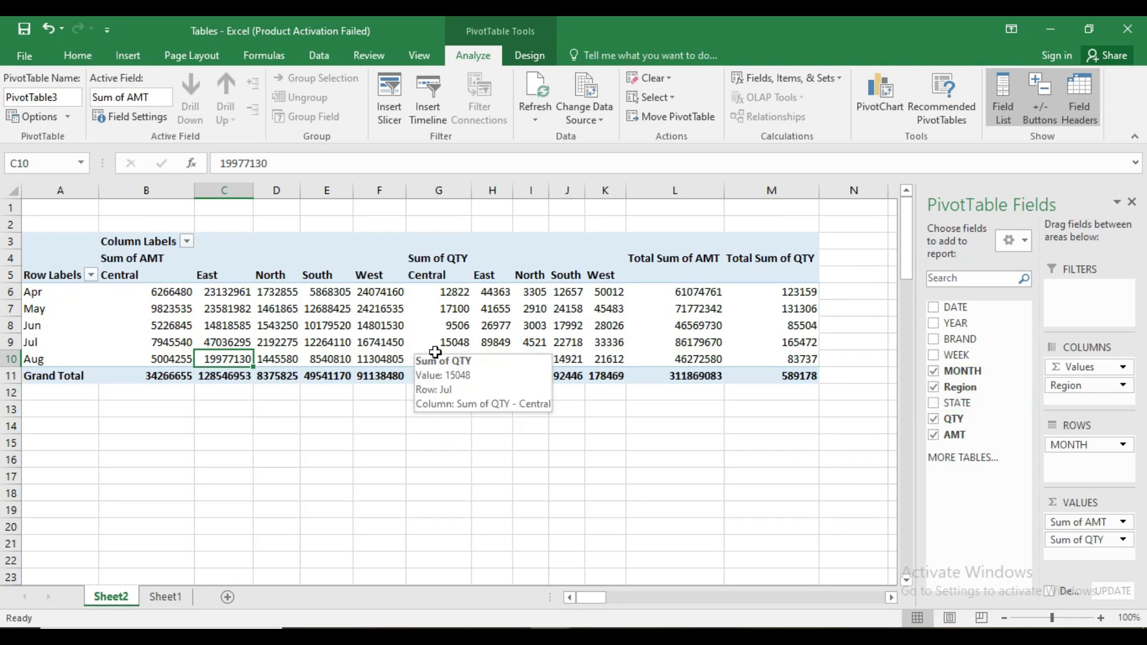
{"action": "left_click", "coordinate": [937, 340]}
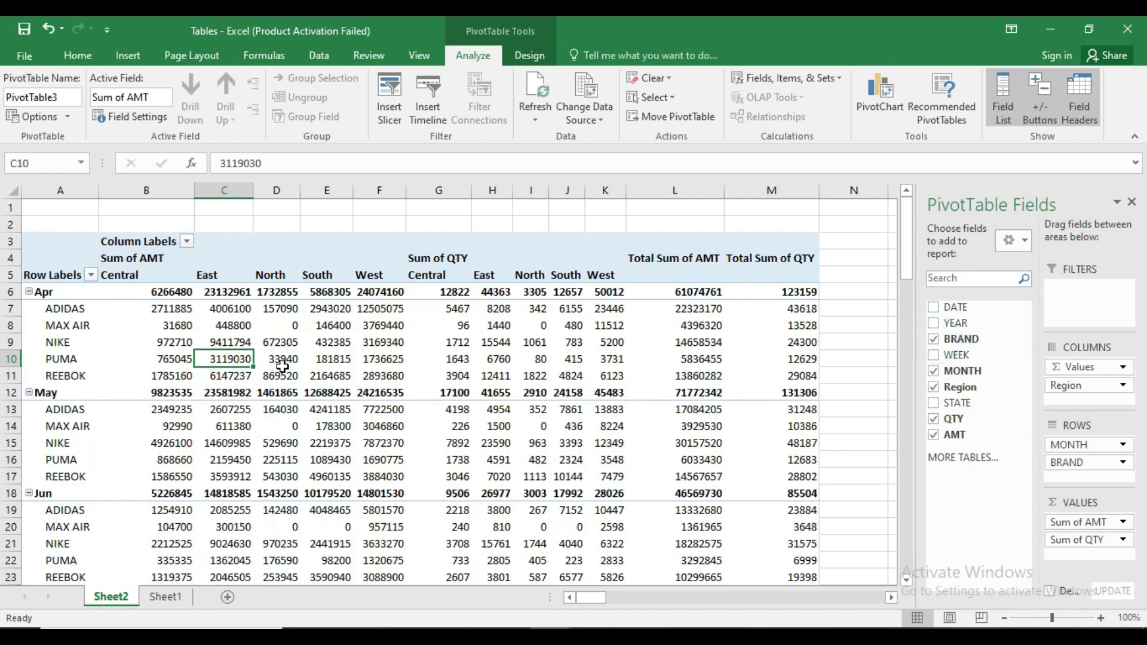
- Move the BRAND field to the Columns area and the Region field to the Filters area, leaving MONTH in the rows
{"action": "scroll", "coordinate": [367, 370], "scroll_direction": "down", "scroll_amount": 2}
{"action": "scroll", "coordinate": [367, 369], "scroll_direction": "down", "scroll_amount": 5}
{"action": "scroll", "coordinate": [367, 370], "scroll_direction": "up", "scroll_amount": 3}
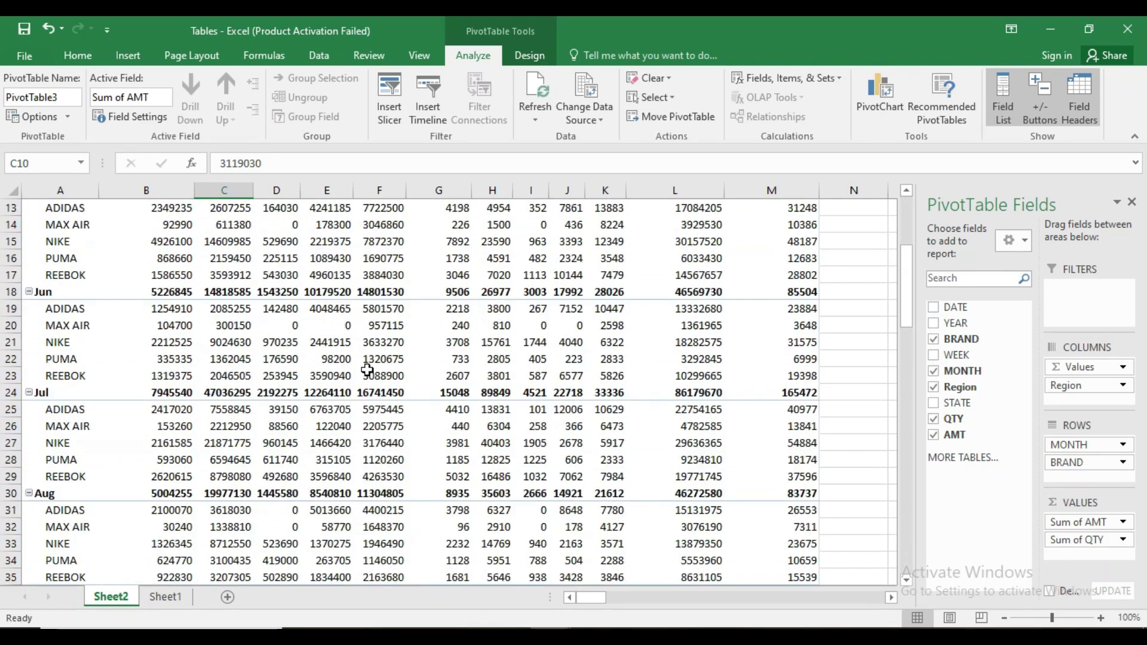
{"action": "scroll", "coordinate": [367, 370], "scroll_direction": "up", "scroll_amount": 4}
{"action": "mouse_move", "coordinate": [1067, 456]}
{"action": "left_mouse_down"}
{"action": "mouse_move", "coordinate": [1074, 397]}
{"action": "mouse_move", "coordinate": [1070, 465]}
{"action": "left_mouse_up"}
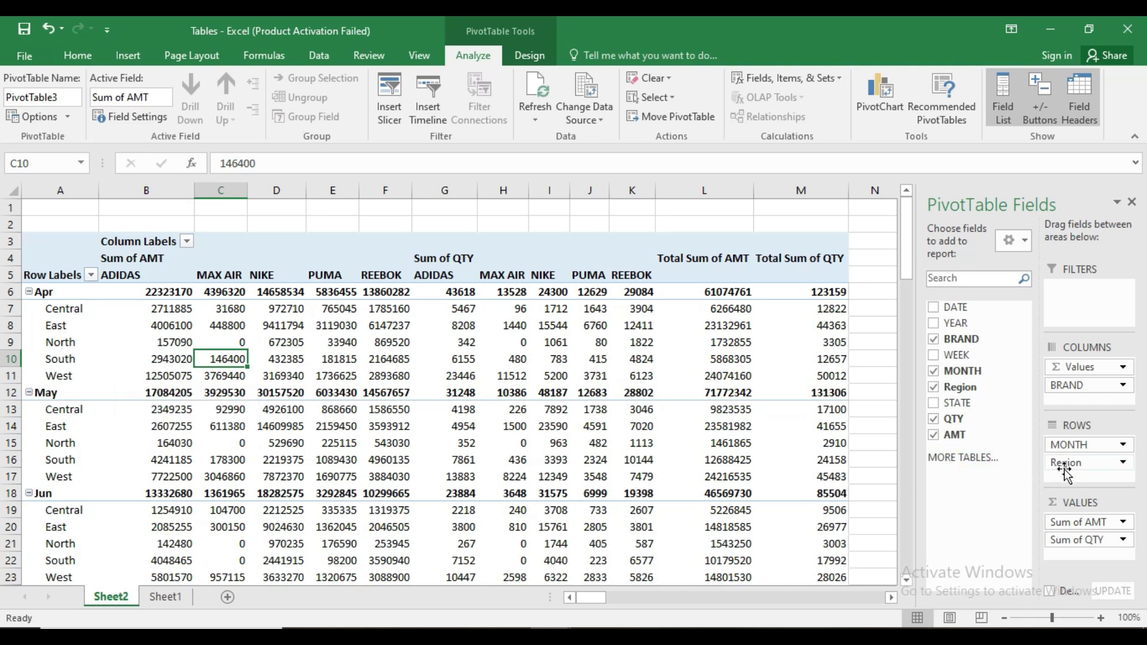
{"action": "left_click_drag", "start_coordinate": [1064, 463], "coordinate": [1077, 307]}
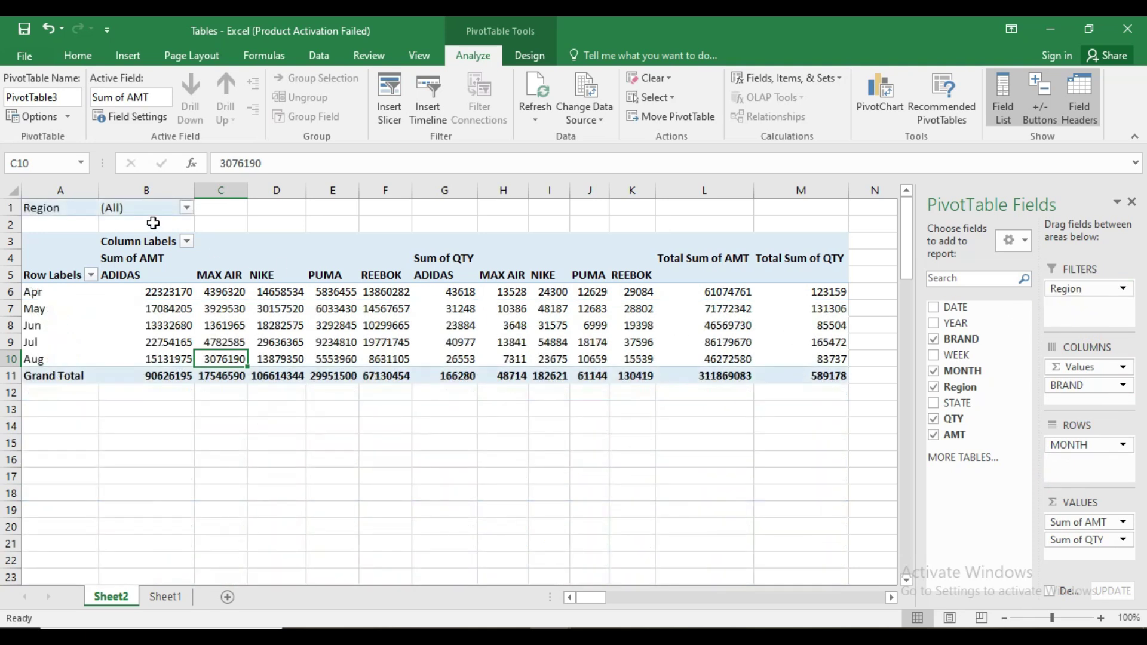
- Filter the monthly brand report to the Central region
{"action": "left_click", "coordinate": [186, 208]}
{"action": "left_click", "coordinate": [34, 262]}
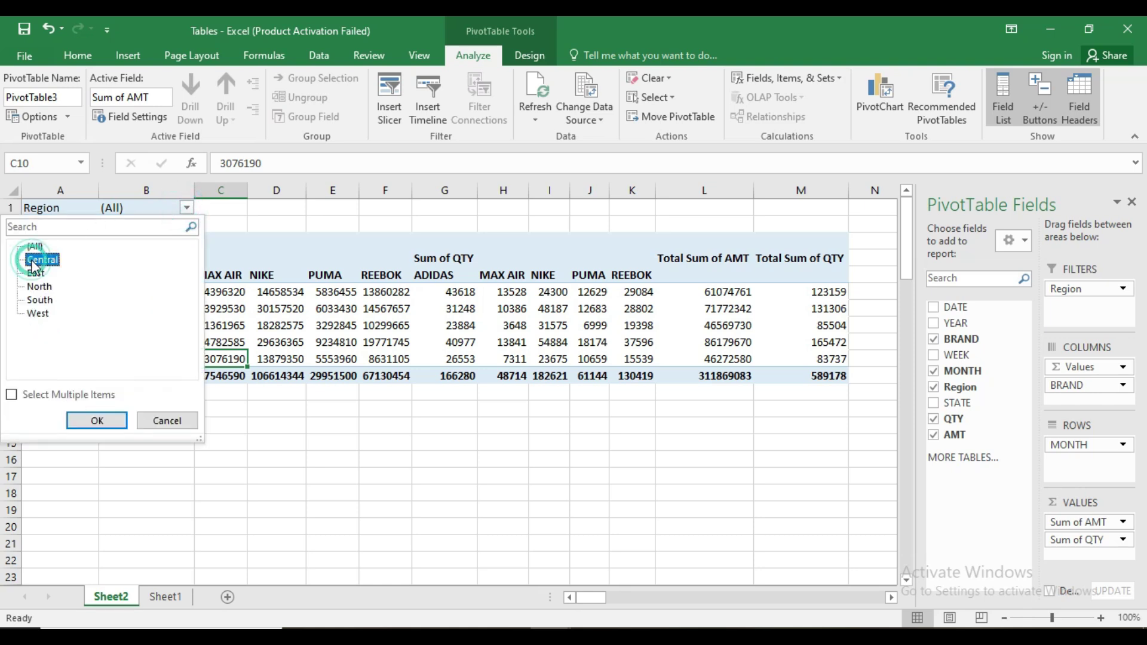
{"action": "left_click", "coordinate": [109, 419]}
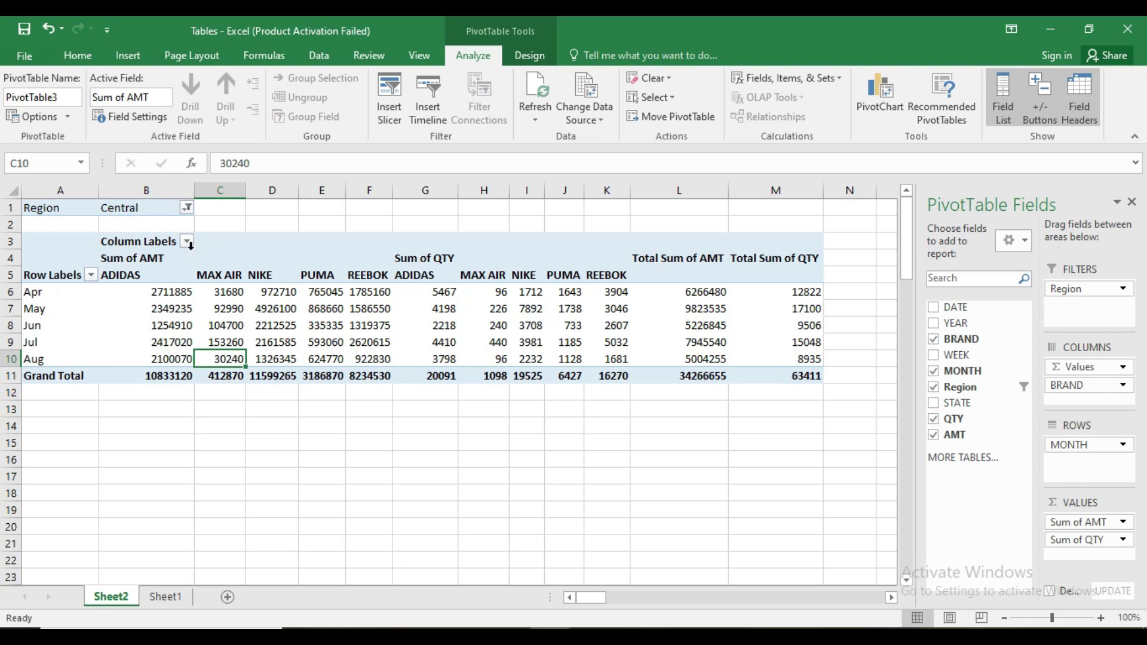
- Switch the report's Region filter to East
{"action": "left_click", "coordinate": [187, 207]}
{"action": "left_click", "coordinate": [34, 273]}
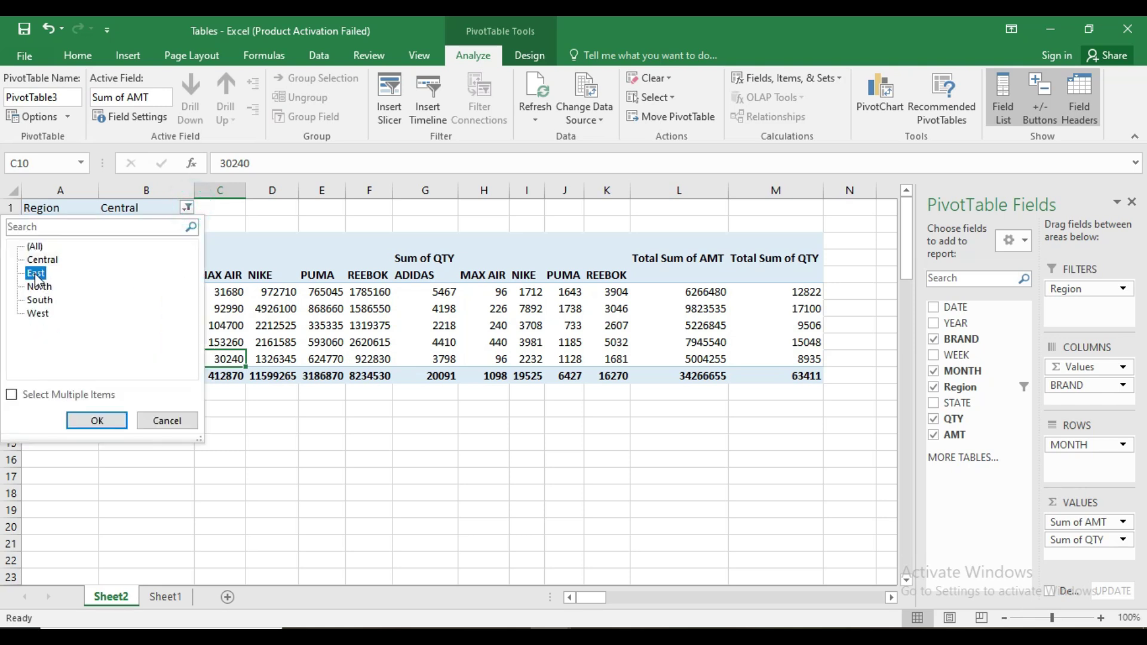
{"action": "left_click", "coordinate": [93, 421]}
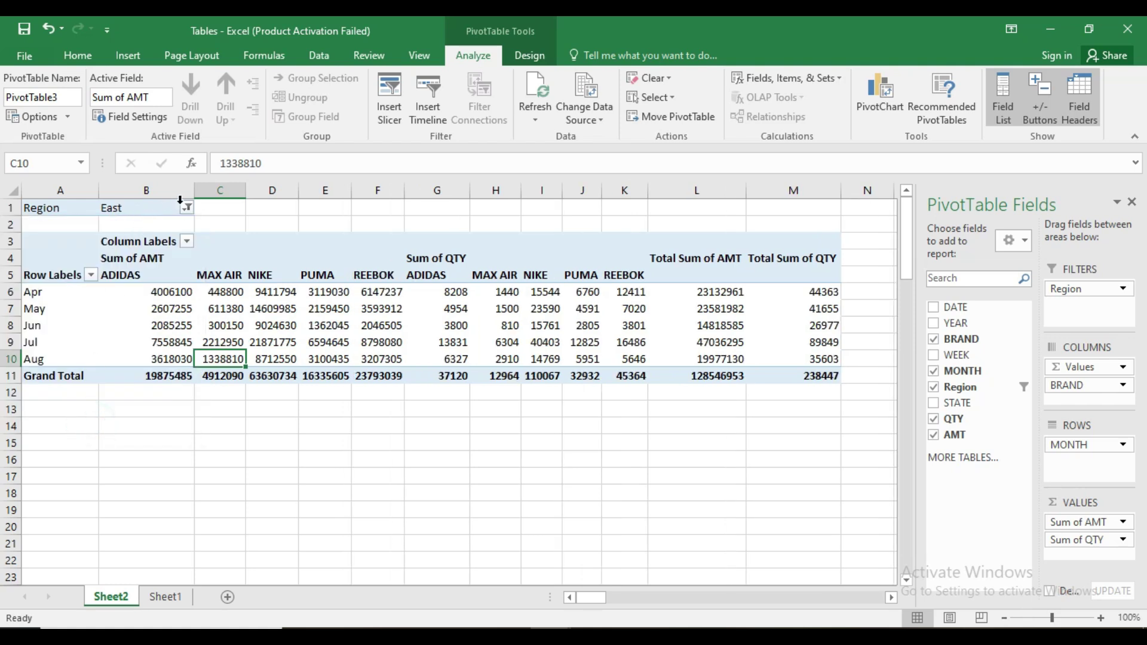
- Switch the report's Region filter to North
{"action": "left_click", "coordinate": [1099, 618]}
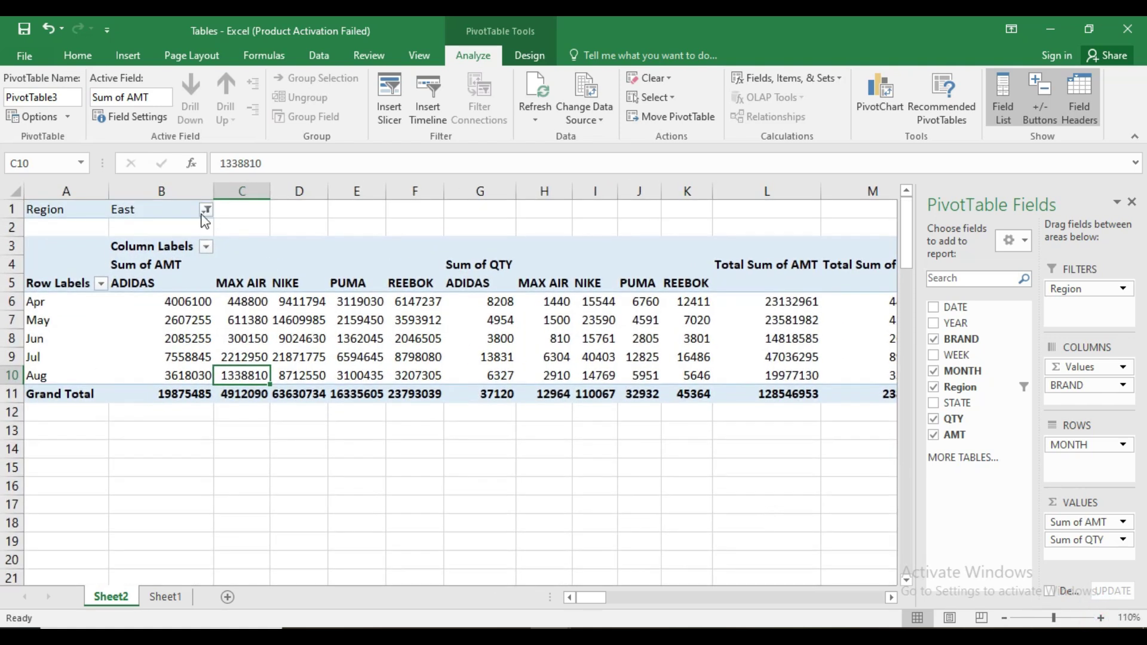
{"action": "left_click", "coordinate": [206, 209]}
{"action": "left_click", "coordinate": [111, 419]}
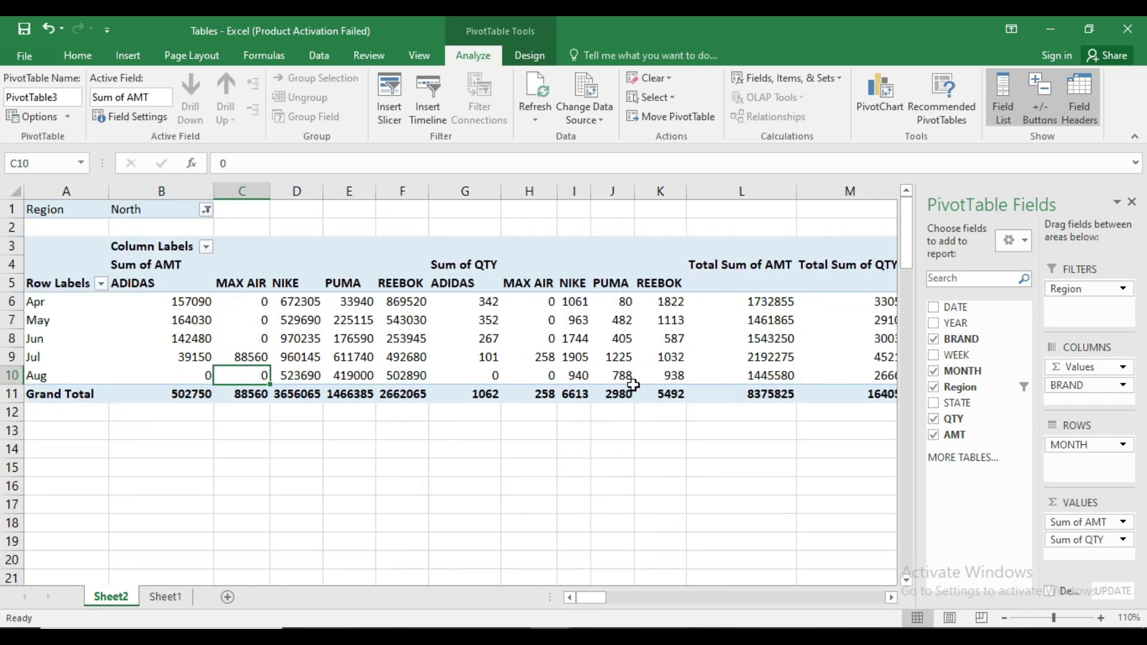
{"action": "mouse_move", "coordinate": [636, 389]}
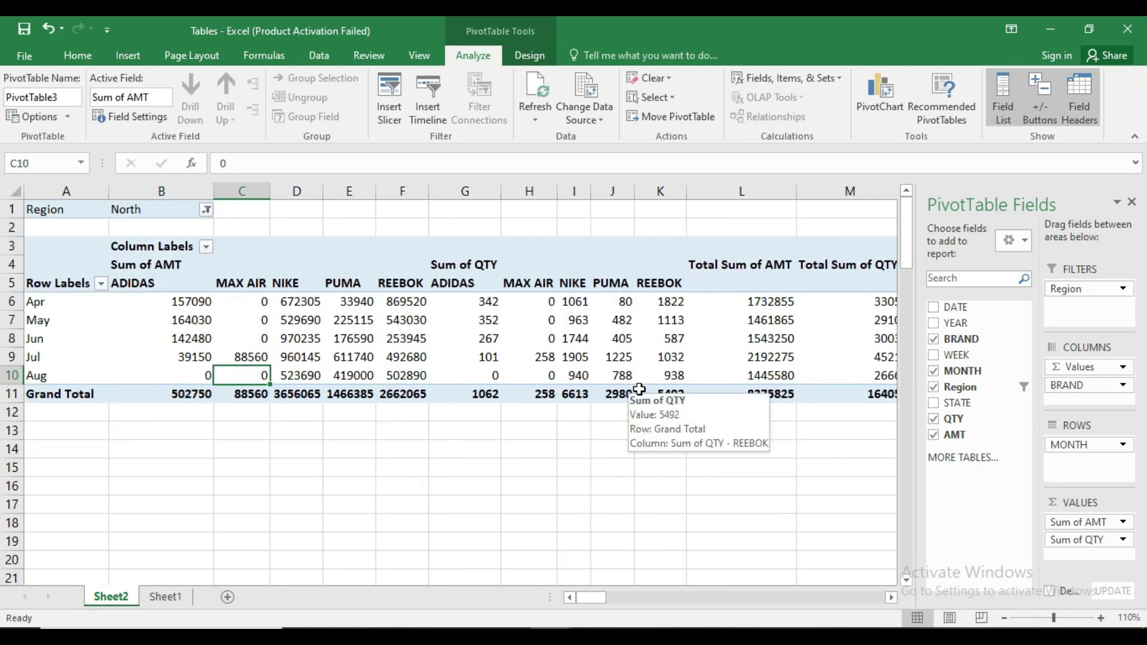
- Examine the North region's total amount and total quantity columns for each month
{"action": "left_click", "coordinate": [1101, 619]}
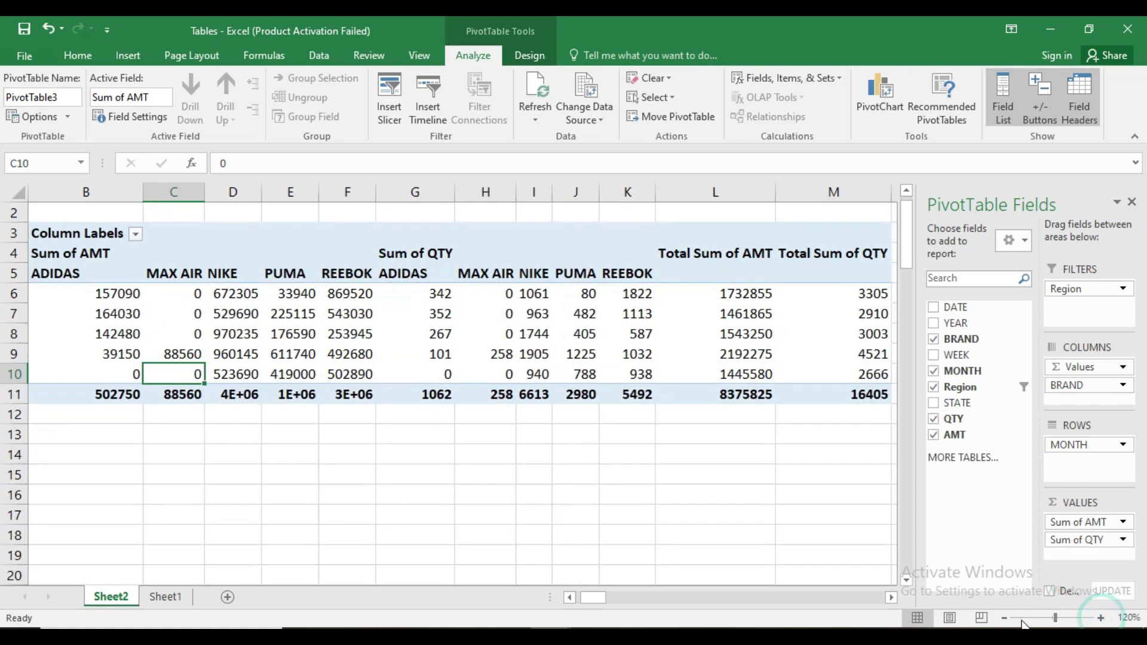
{"action": "left_click", "coordinate": [1004, 618]}
{"action": "left_click", "coordinate": [1003, 619]}
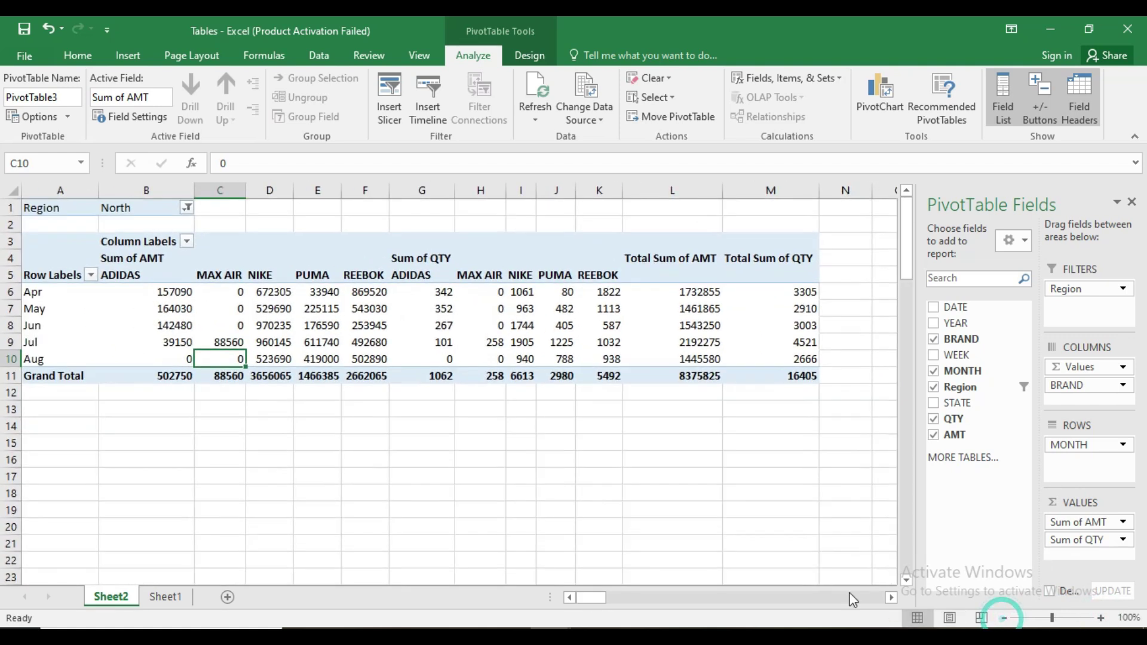
{"action": "left_click", "coordinate": [565, 597]}
{"action": "left_click", "coordinate": [653, 262]}
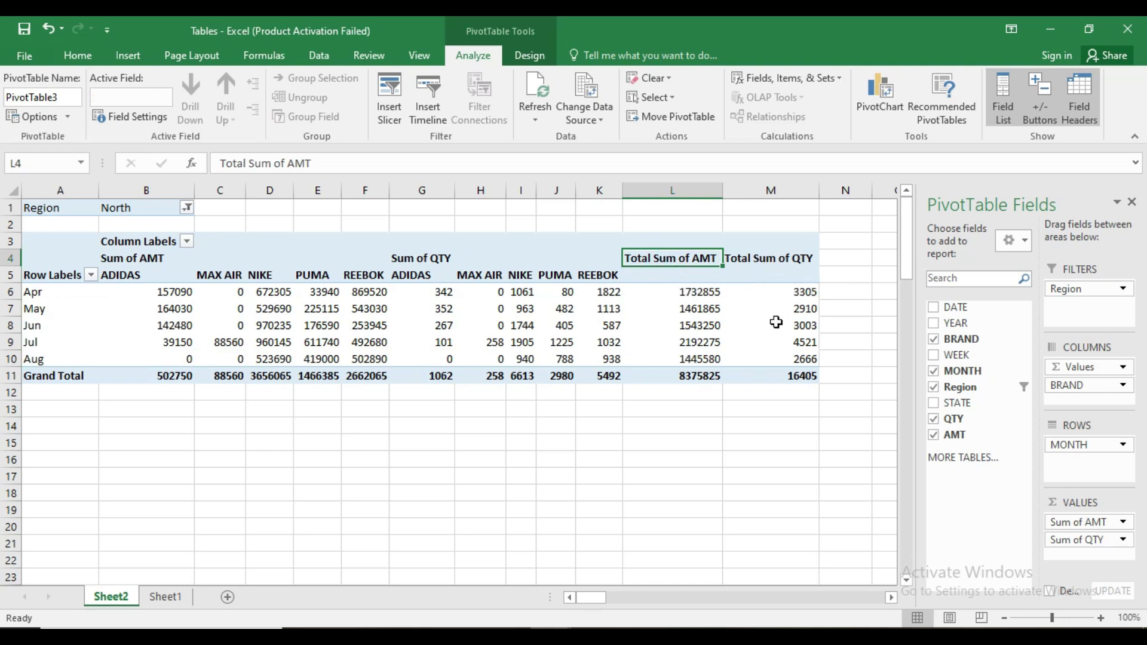
{"action": "mouse_move", "coordinate": [778, 373]}
{"action": "mouse_move", "coordinate": [763, 285]}
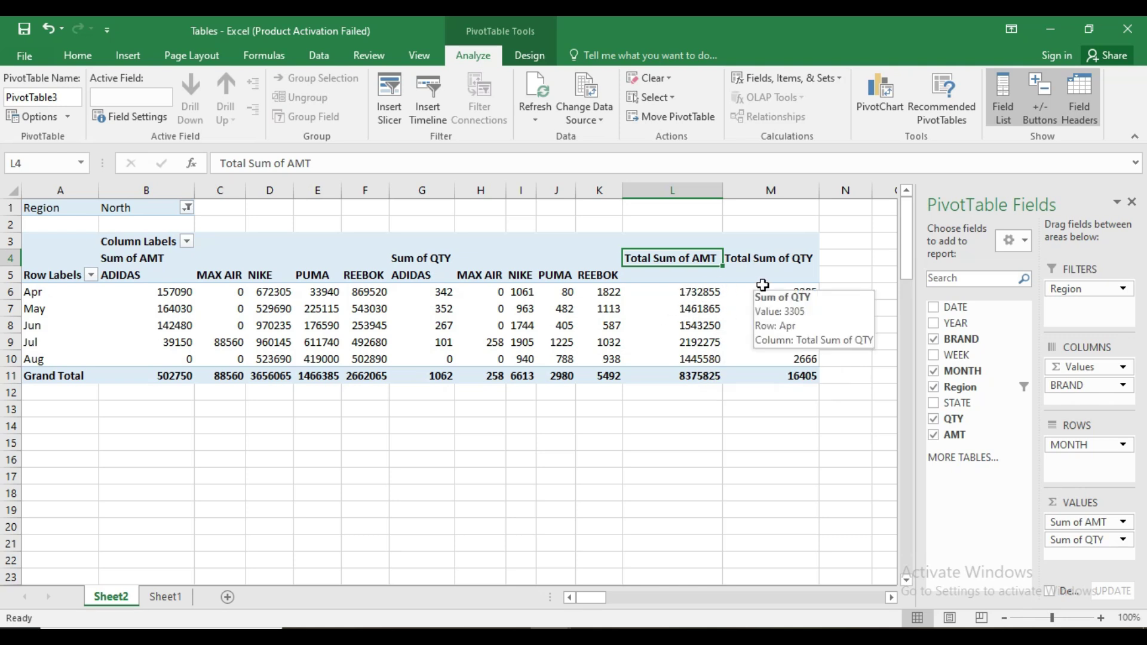
{"action": "mouse_move", "coordinate": [707, 325]}
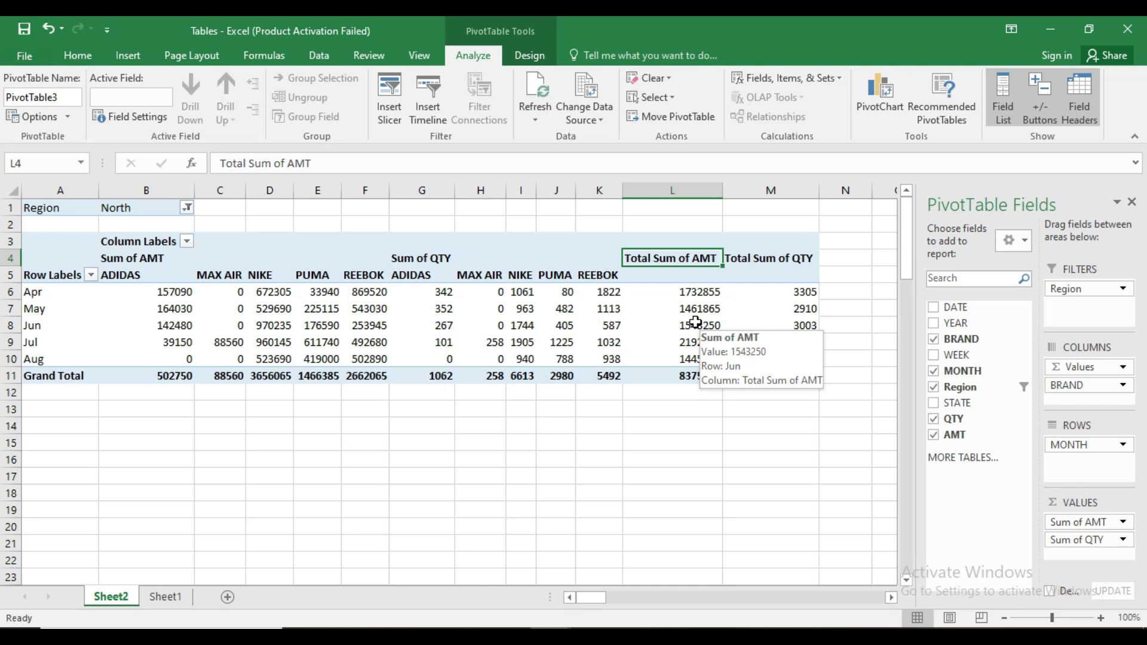
- Clear the PivotTable layout by removing the Region, MONTH, BRAND, QTY and AMT fields
{"action": "left_click", "coordinate": [934, 388]}
{"action": "left_click", "coordinate": [933, 371]}
{"action": "left_click", "coordinate": [933, 338]}
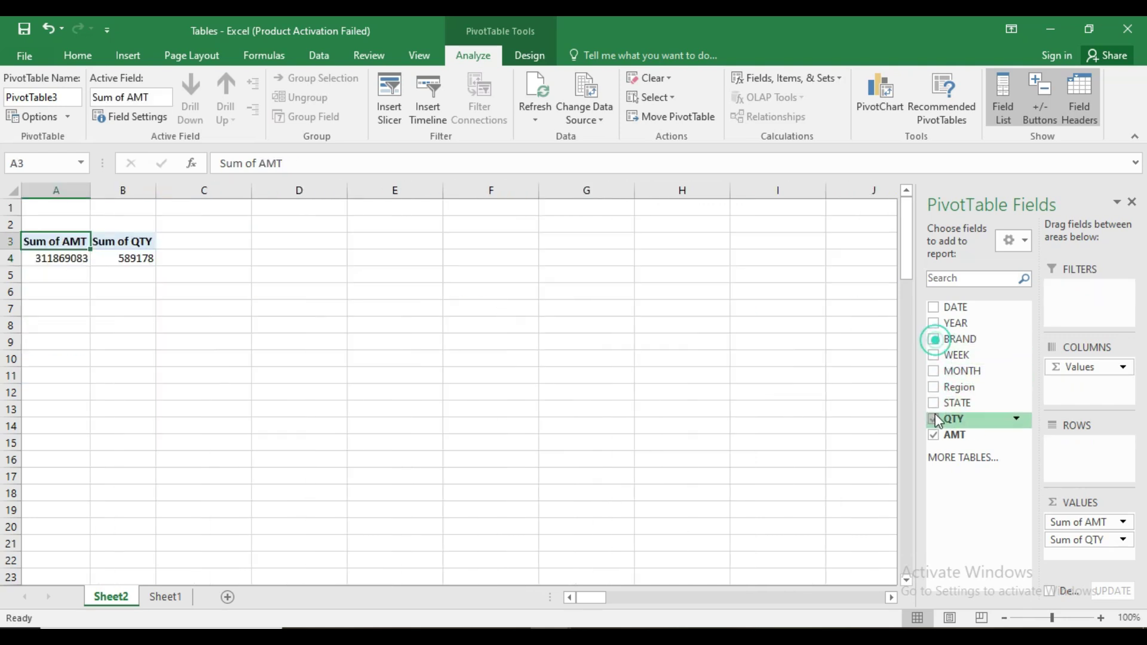
{"action": "left_click", "coordinate": [933, 419]}
{"action": "left_click", "coordinate": [933, 435]}
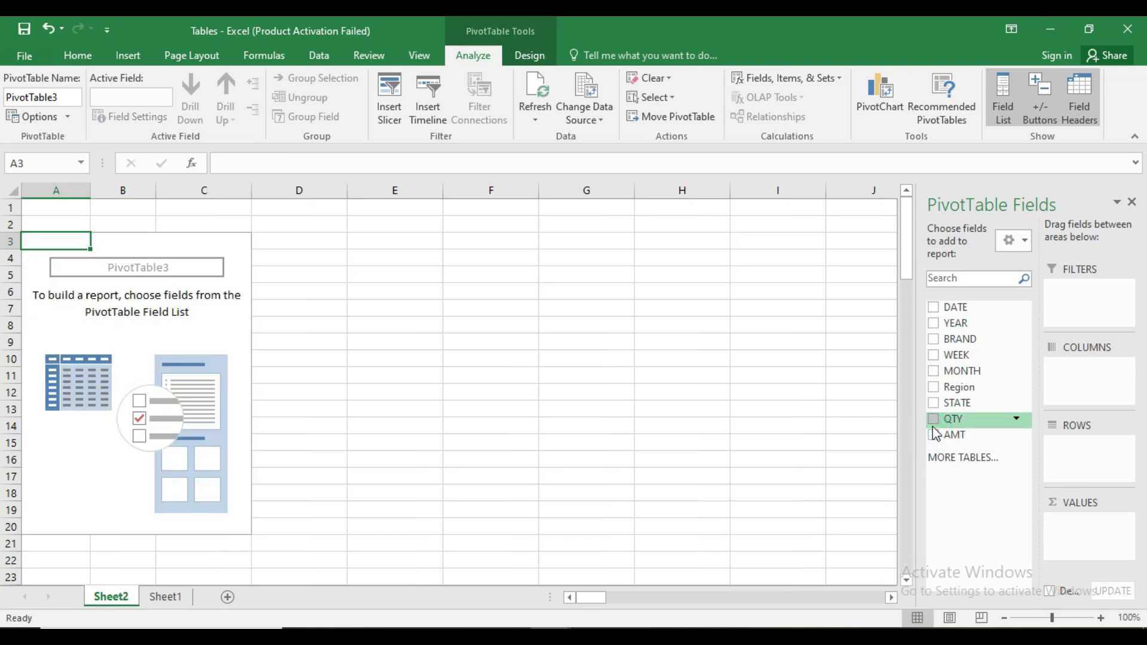
- Build a new report with Region in the rows and the sum of AMT as values, and enlarge it for reading
{"action": "left_click", "coordinate": [934, 389]}
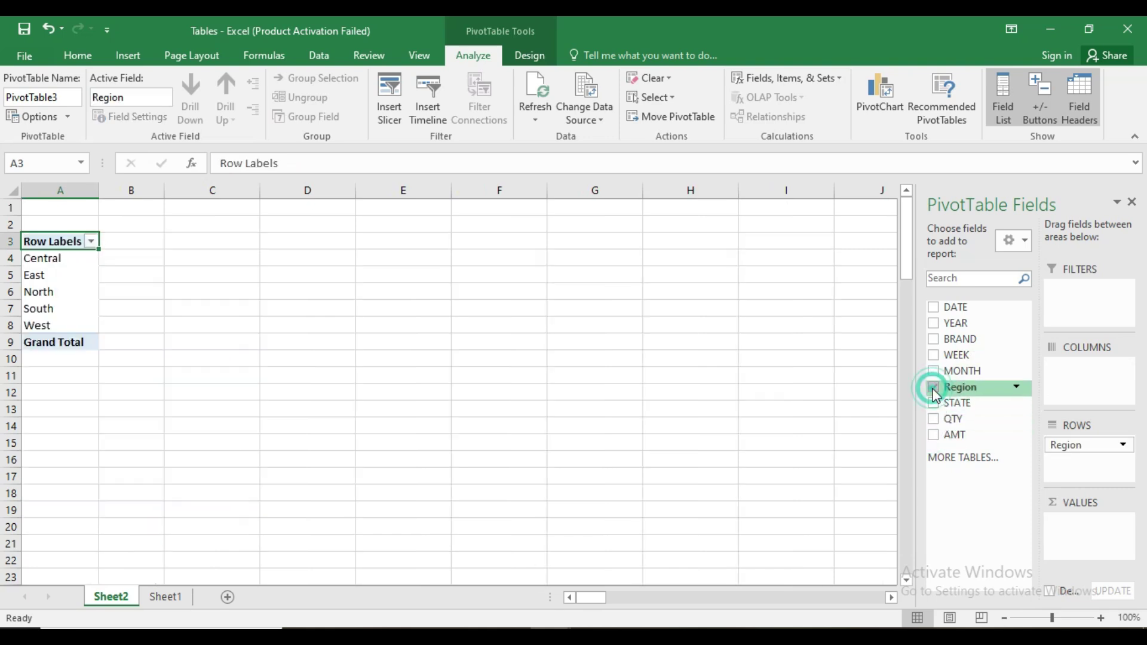
{"action": "left_click", "coordinate": [933, 435]}
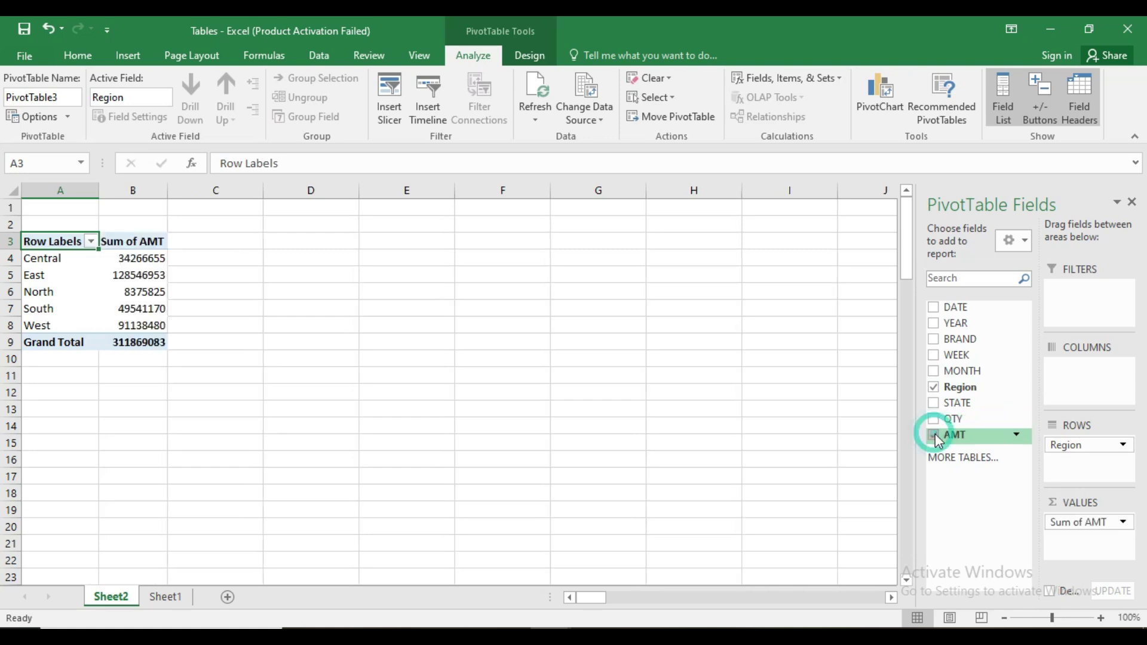
{"action": "left_click", "coordinate": [1100, 618]}
{"action": "left_click", "coordinate": [1100, 618]}
{"action": "left_click", "coordinate": [1101, 617]}
{"action": "scroll", "coordinate": [546, 429], "scroll_direction": "up", "scroll_amount": 1}
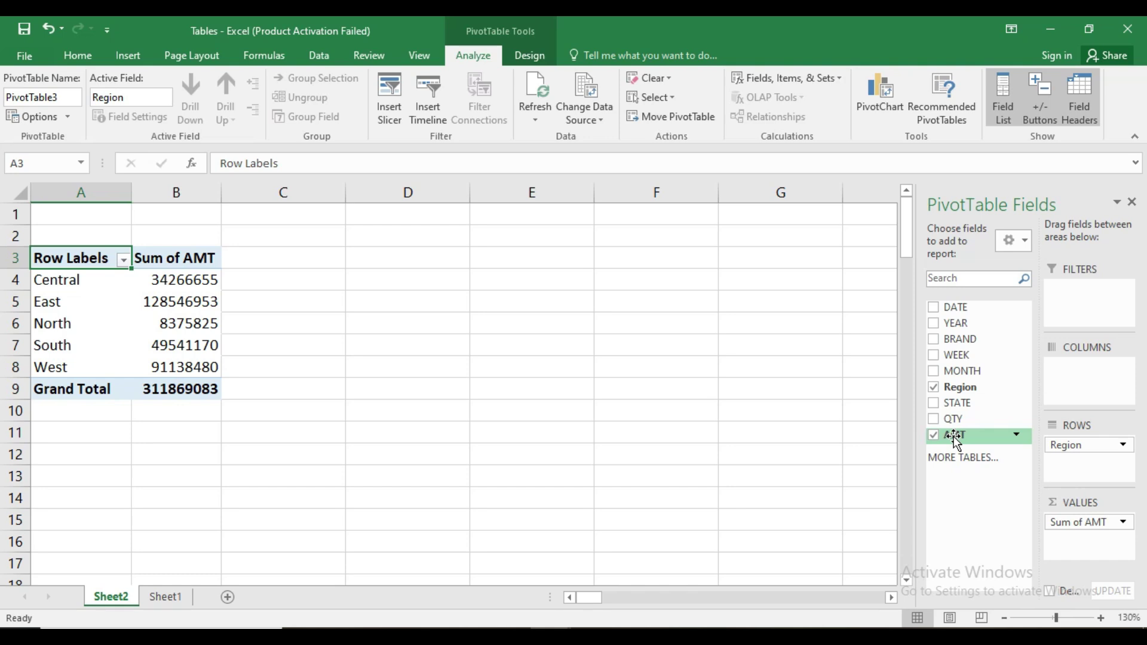
- Add AMT to the report values a second time and summarize the new column by Average
{"action": "left_click_drag", "start_coordinate": [955, 437], "coordinate": [1081, 541]}
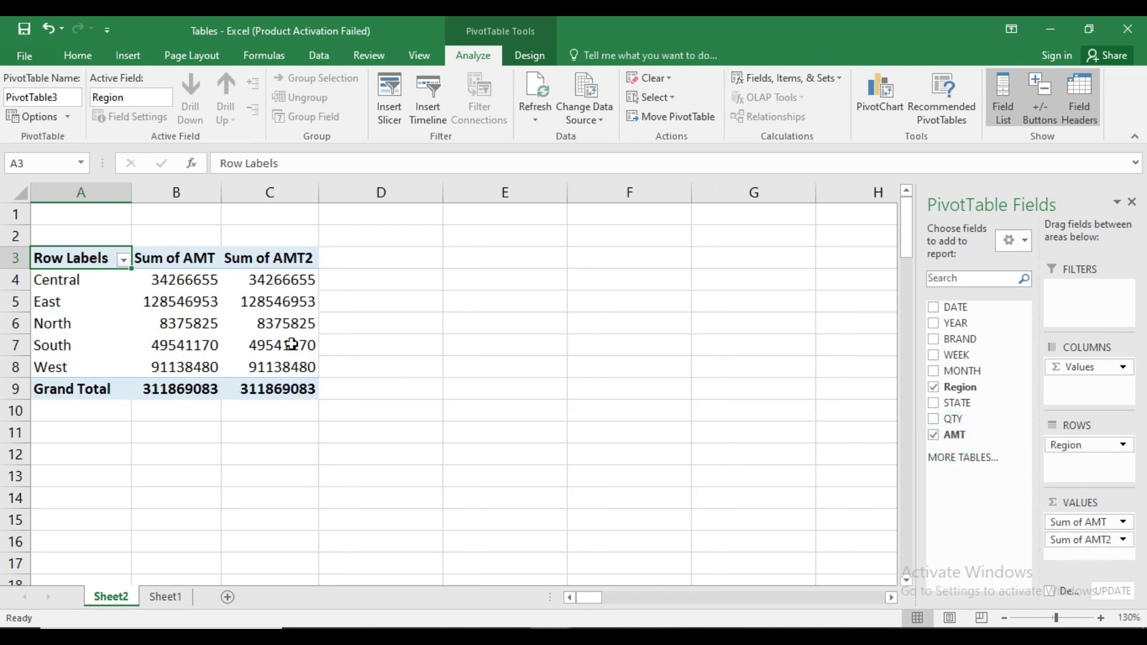
{"action": "left_click", "coordinate": [280, 297]}
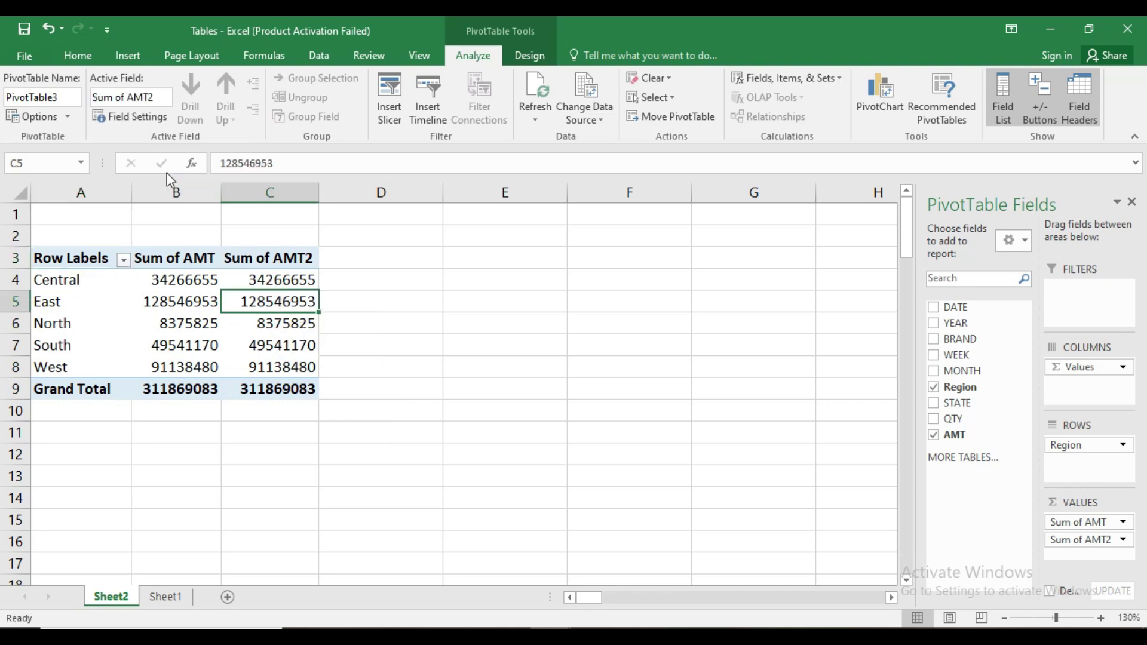
{"action": "left_click", "coordinate": [136, 118]}
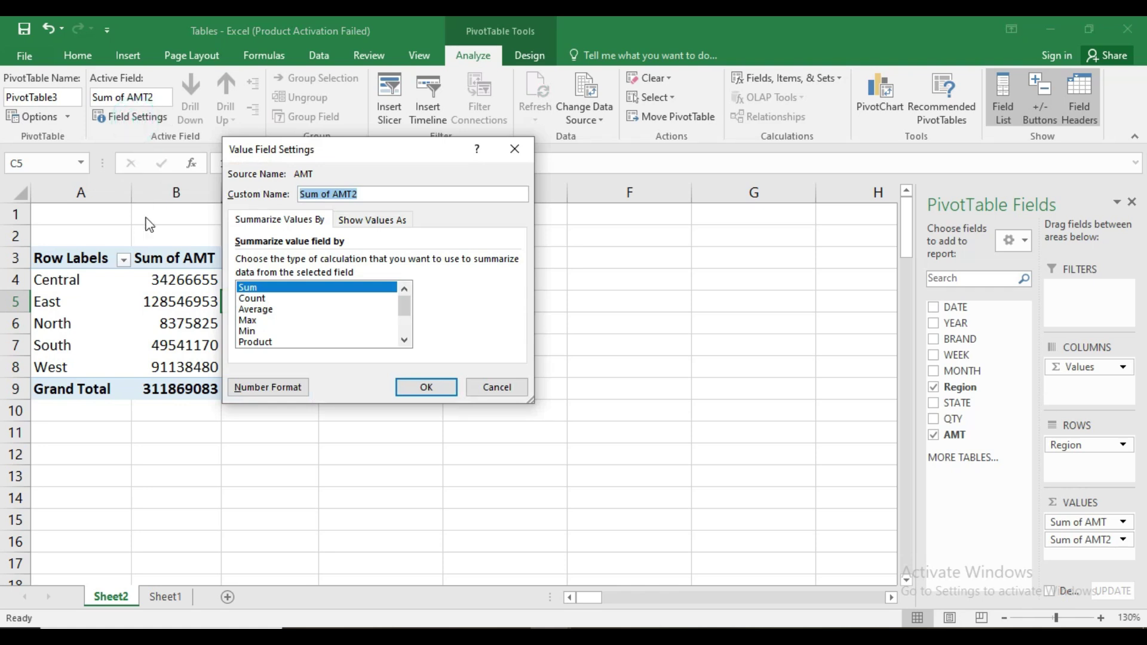
{"action": "left_click_drag", "start_coordinate": [350, 158], "coordinate": [521, 158]}
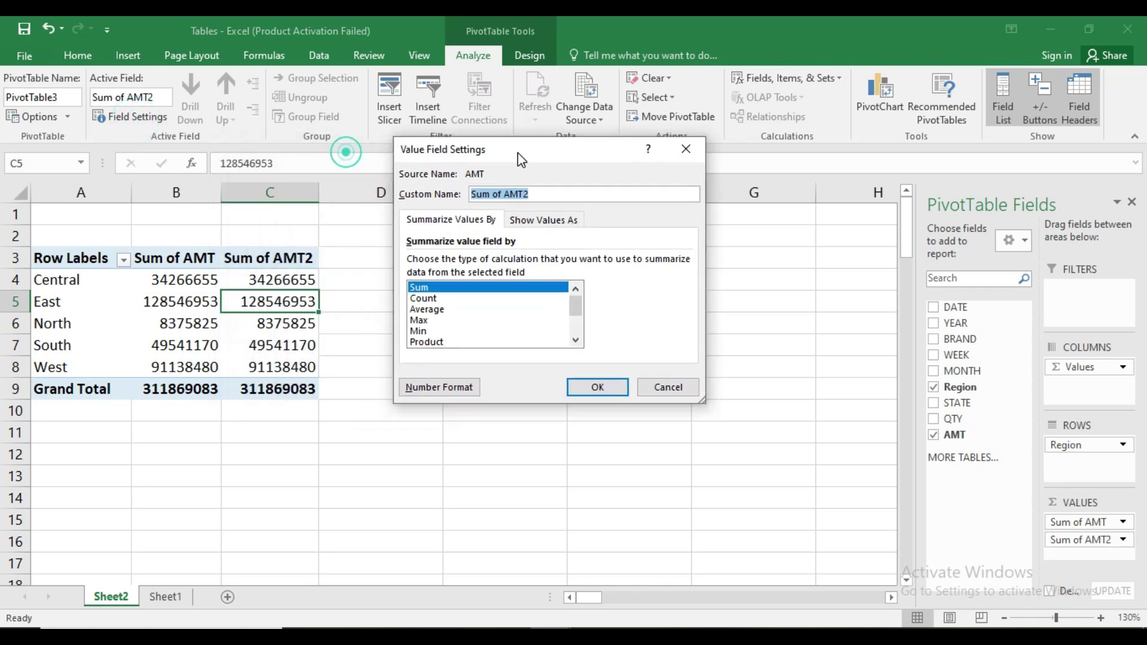
{"action": "left_click", "coordinate": [434, 310]}
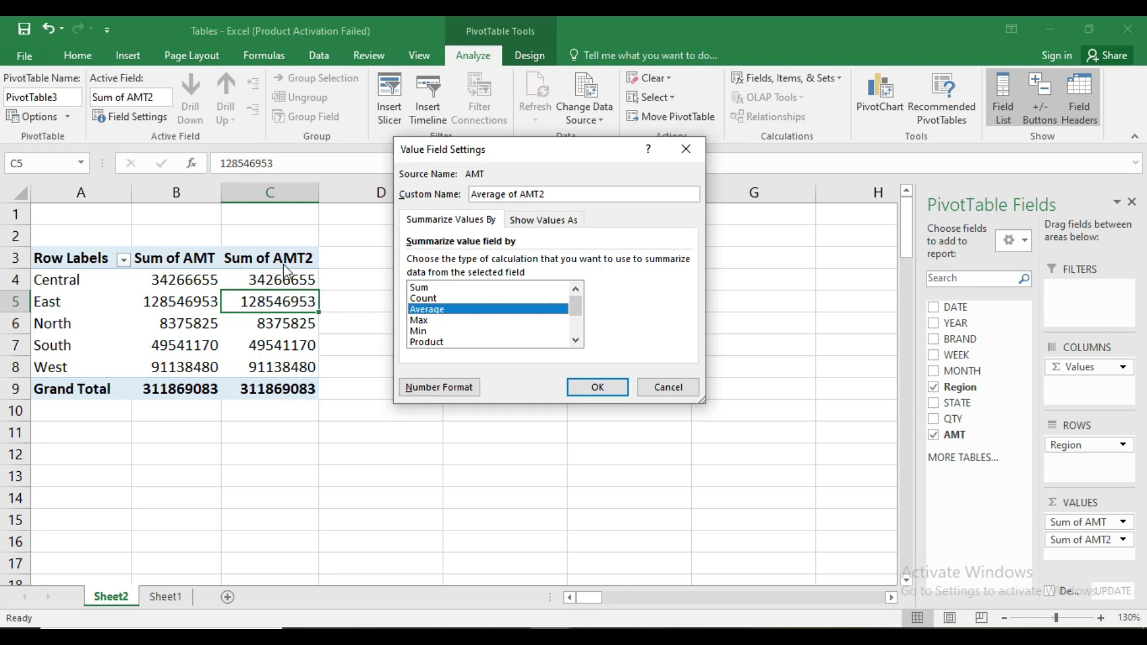
{"action": "left_click", "coordinate": [596, 386]}
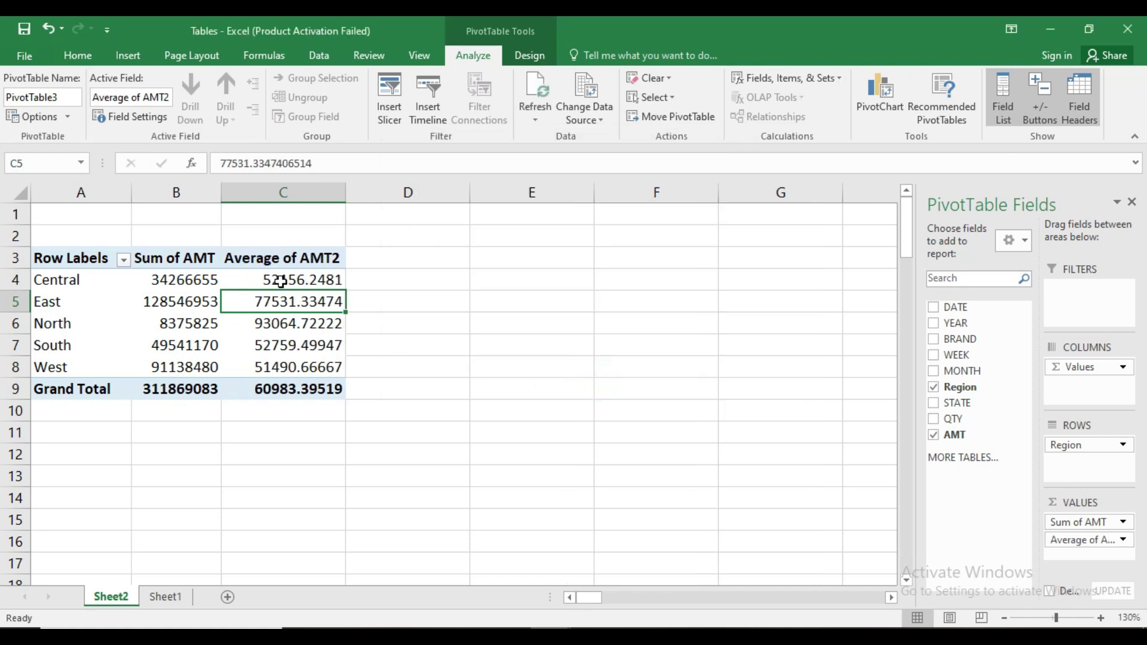
{"action": "mouse_move", "coordinate": [306, 362]}
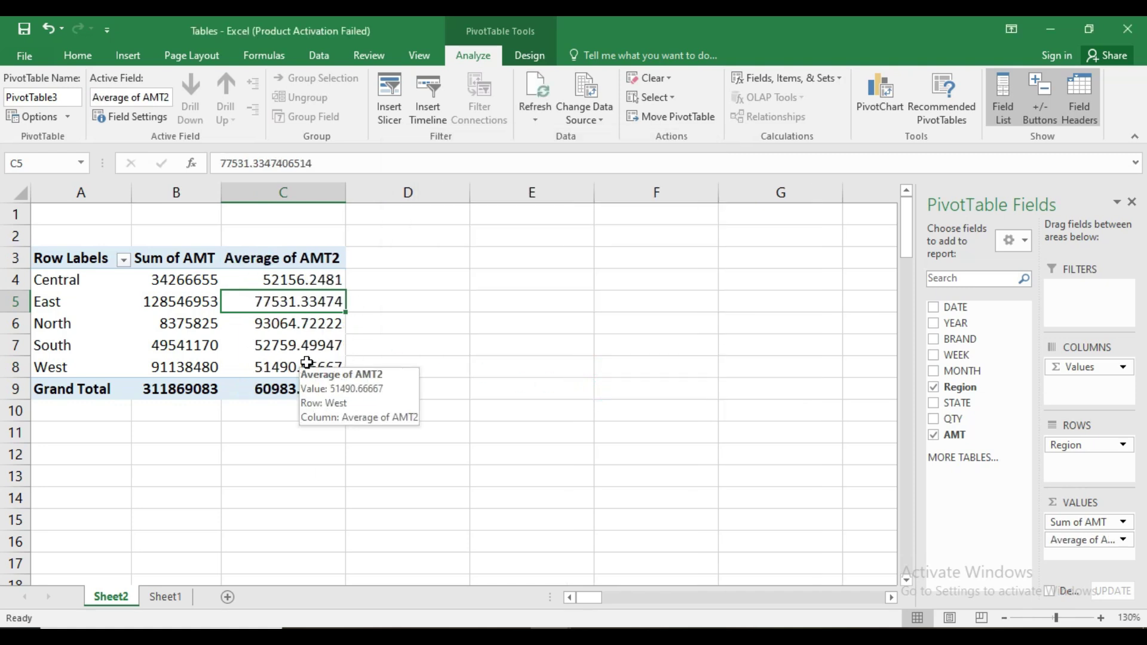
- Add AMT to the values a third time and summarize the new column by Count
{"action": "left_click_drag", "start_coordinate": [954, 440], "coordinate": [1081, 560]}
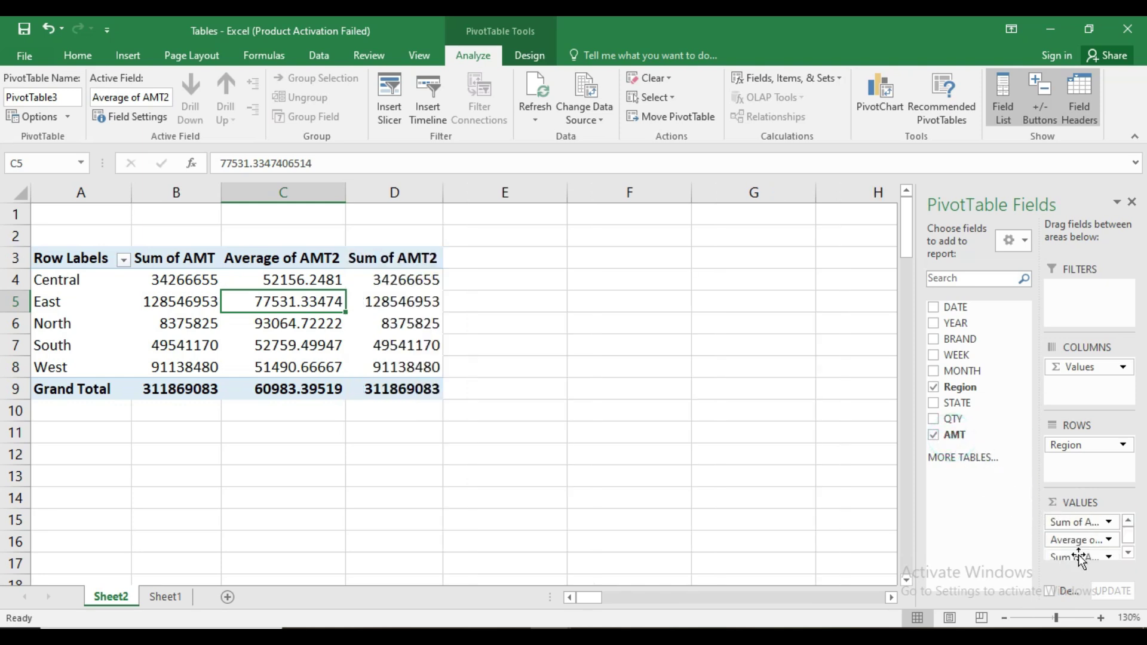
{"action": "left_click", "coordinate": [406, 320]}
{"action": "left_click", "coordinate": [130, 119]}
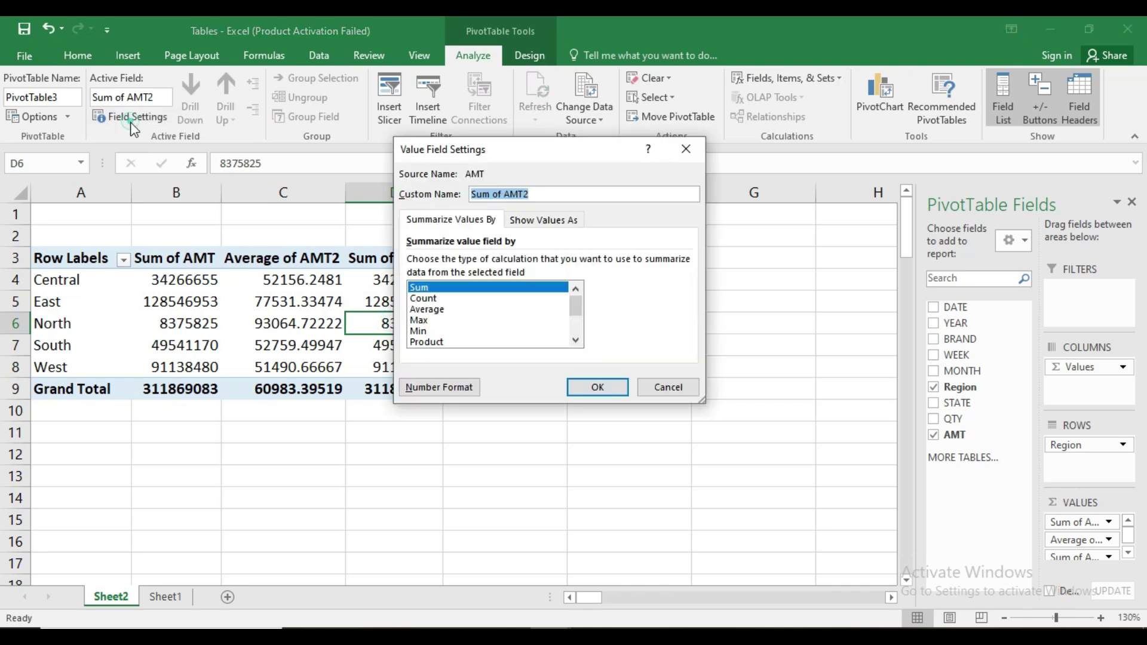
{"action": "left_click", "coordinate": [424, 298]}
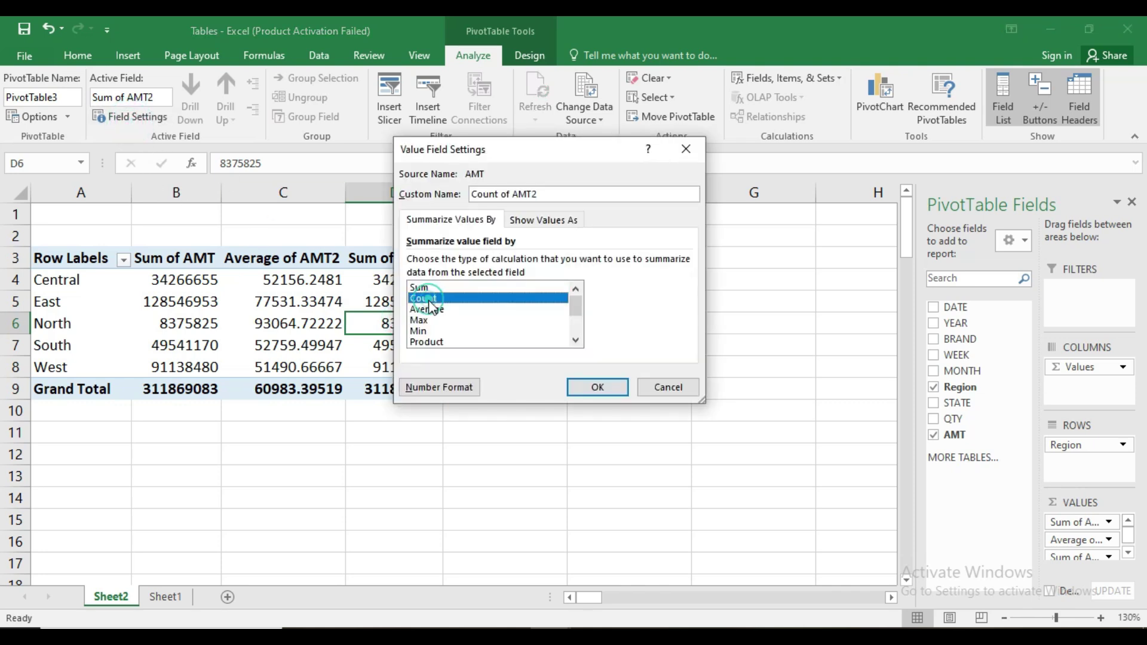
{"action": "left_click", "coordinate": [597, 394]}
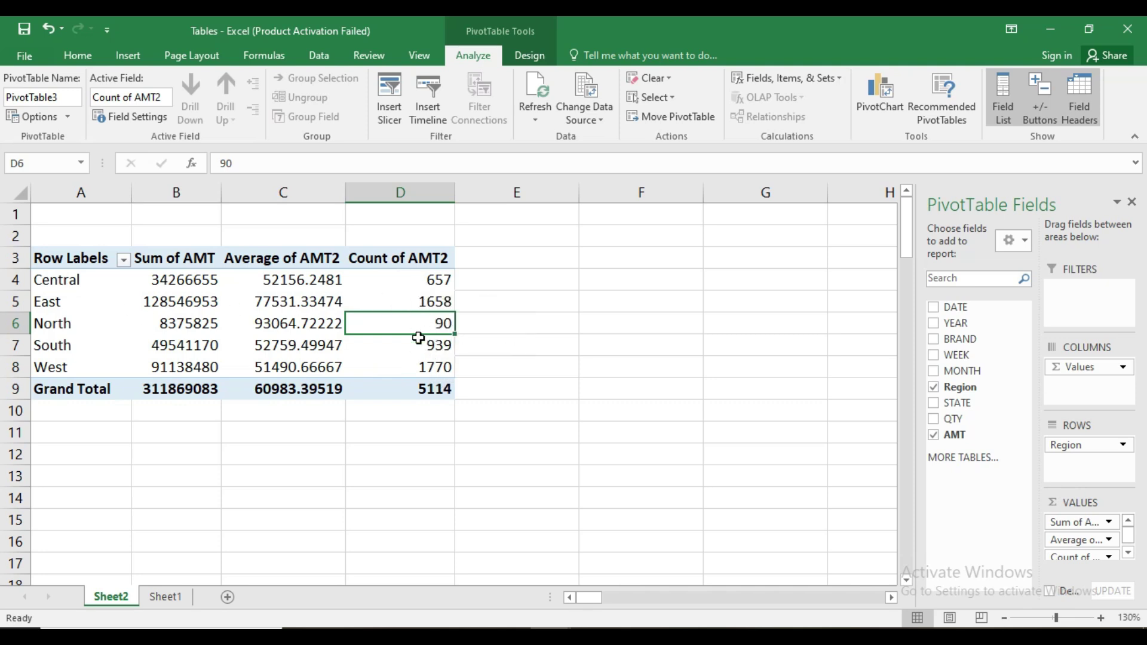
{"action": "mouse_move", "coordinate": [419, 373]}
- Insert another AMT sum as the second value field and change the existing average column's summary to Max
{"action": "left_click_drag", "start_coordinate": [955, 436], "coordinate": [1075, 531]}
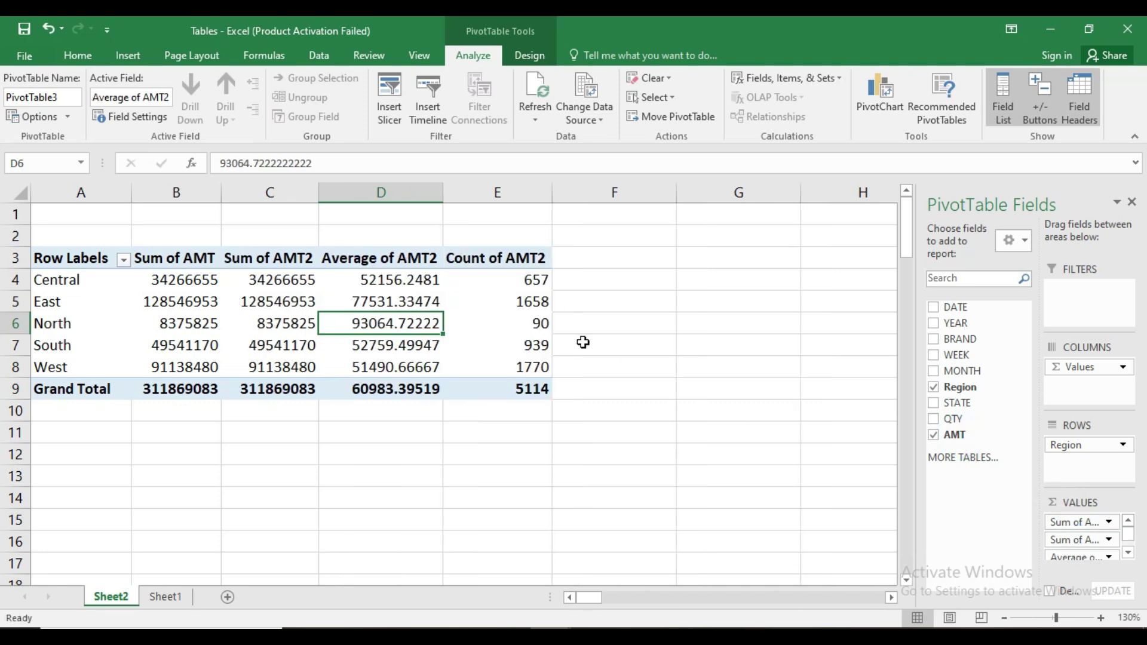
{"action": "left_click", "coordinate": [137, 116]}
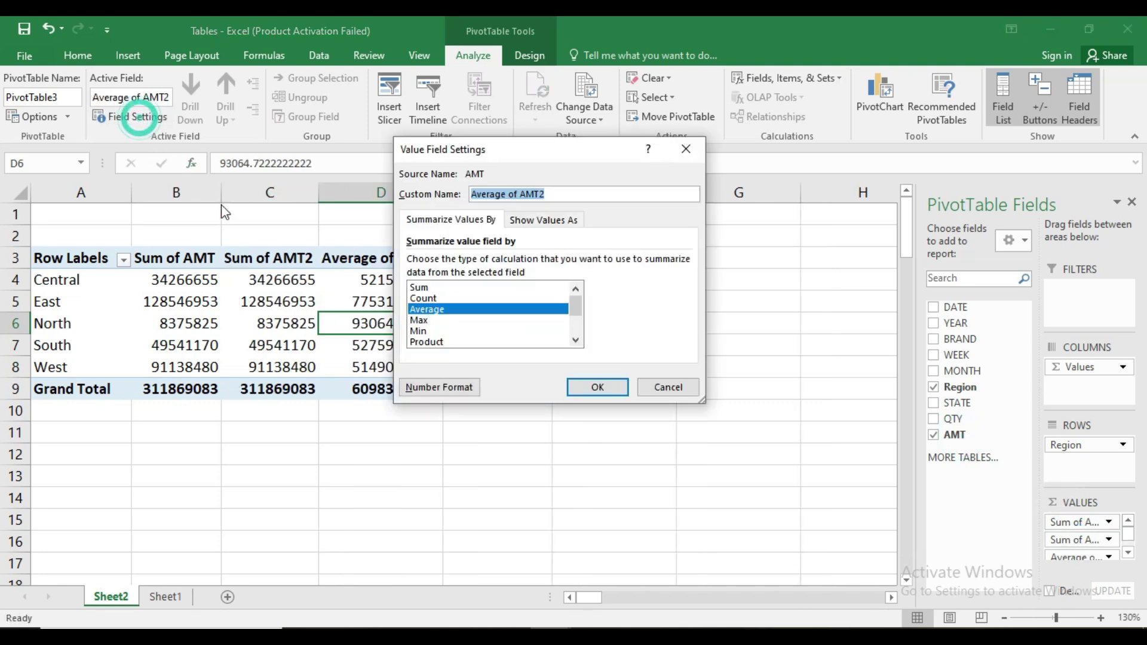
{"action": "left_click", "coordinate": [434, 320]}
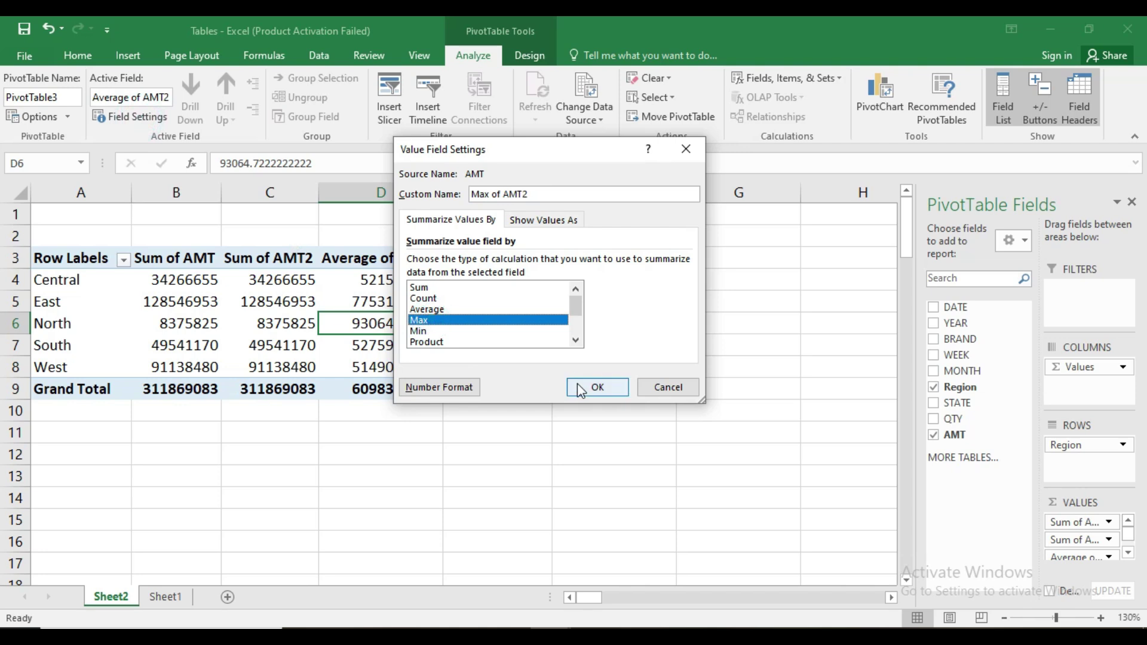
{"action": "left_click", "coordinate": [597, 387]}
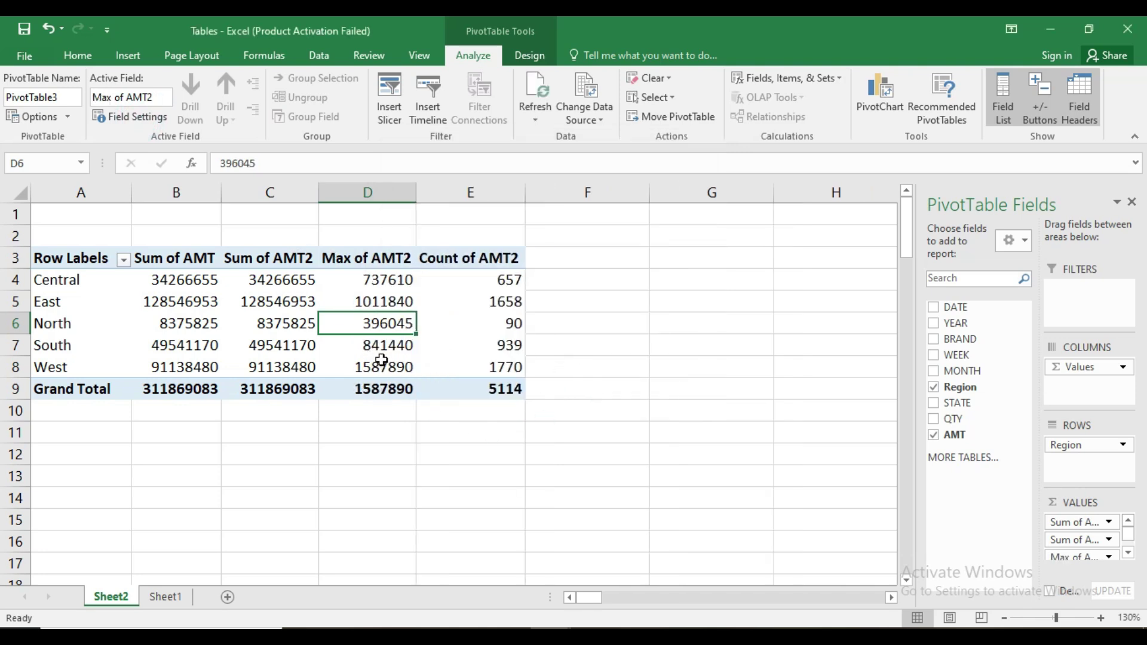
- Add one more AMT value field between the Max and Count columns and summarize it by Min
{"action": "left_click_drag", "start_coordinate": [997, 468], "coordinate": [1078, 544]}
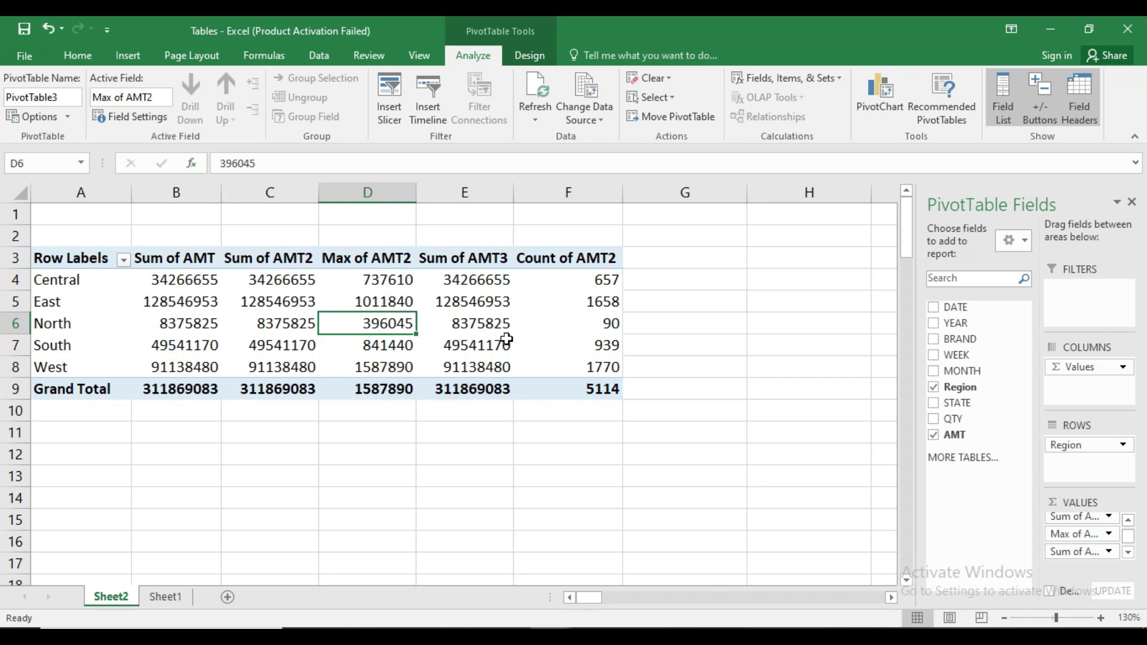
{"action": "left_click", "coordinate": [481, 306]}
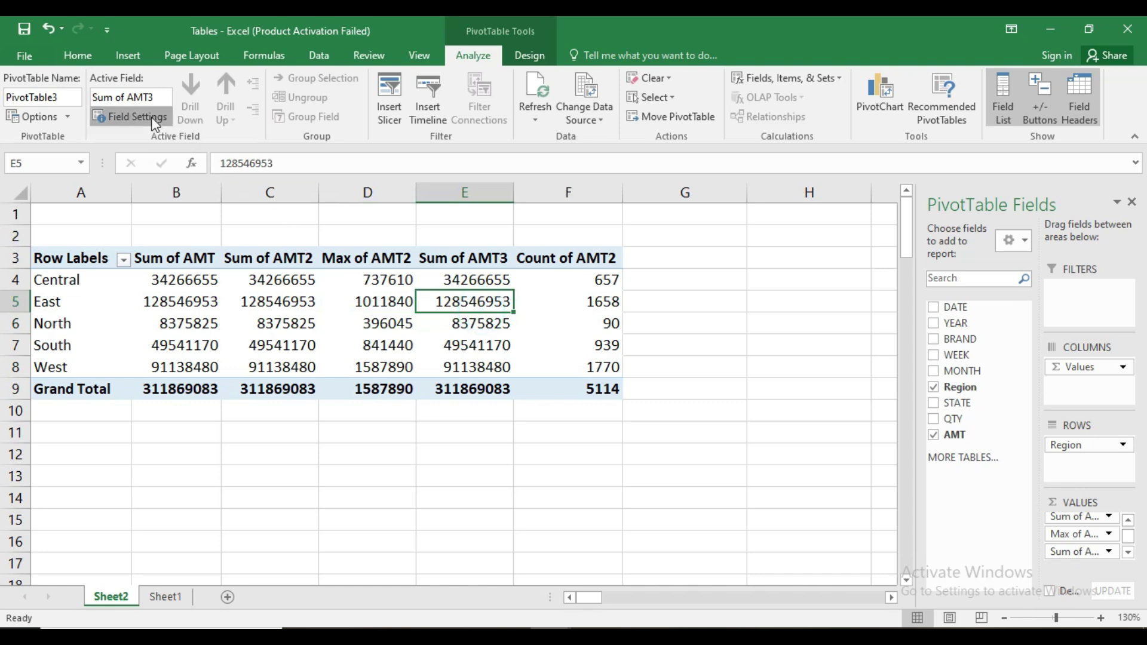
{"action": "left_click", "coordinate": [154, 122]}
{"action": "left_click", "coordinate": [442, 330]}
{"action": "left_click", "coordinate": [597, 387]}
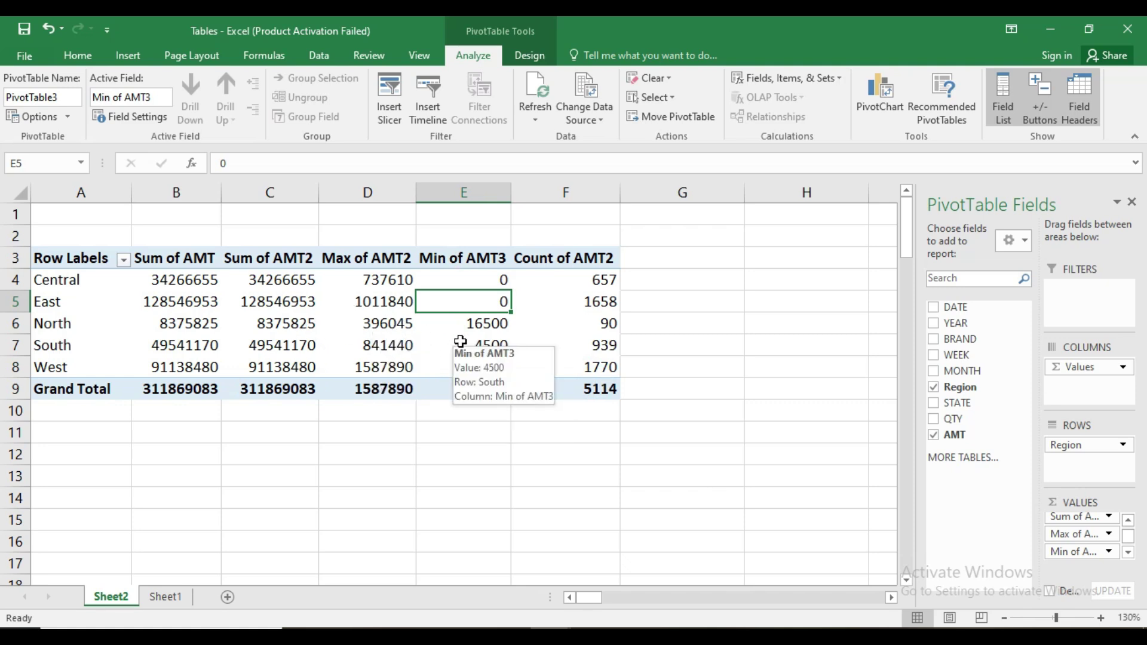
- Change the summary of the second AMT sum column to Average
{"action": "left_click", "coordinate": [270, 302]}
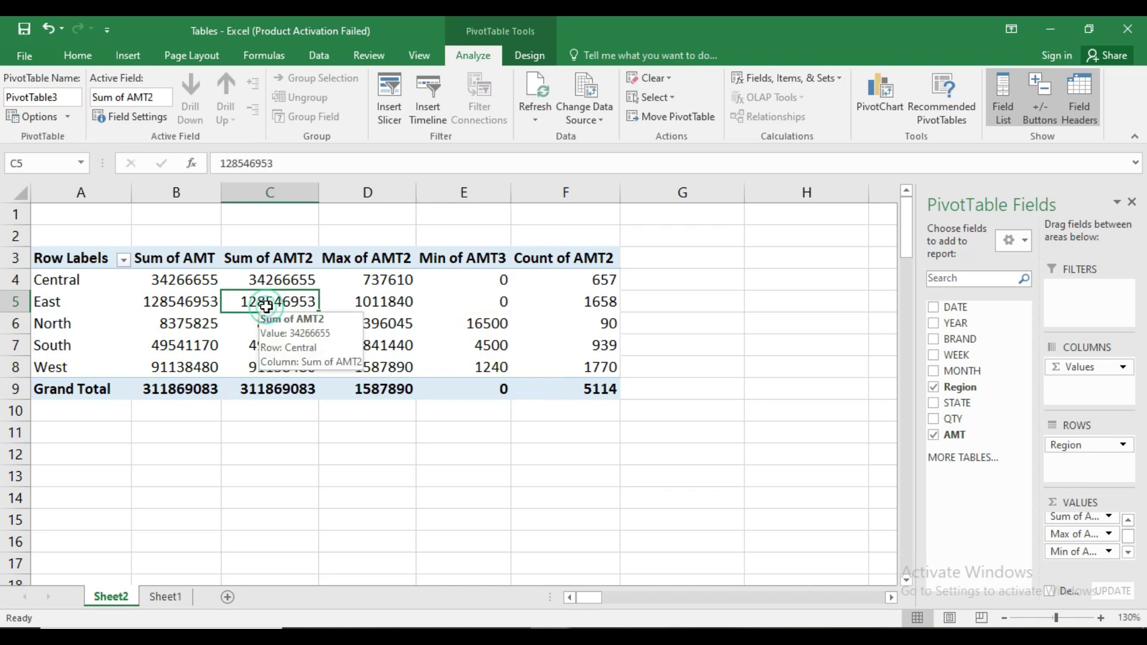
{"action": "left_click", "coordinate": [137, 117]}
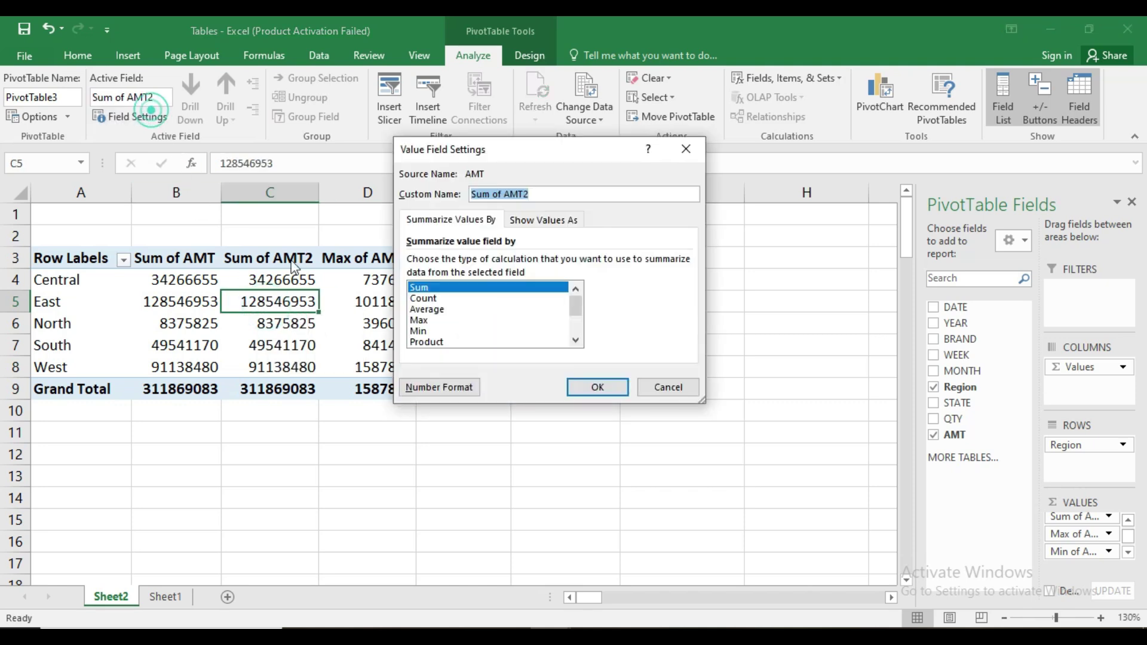
{"action": "left_click", "coordinate": [427, 309]}
{"action": "left_click", "coordinate": [592, 385]}
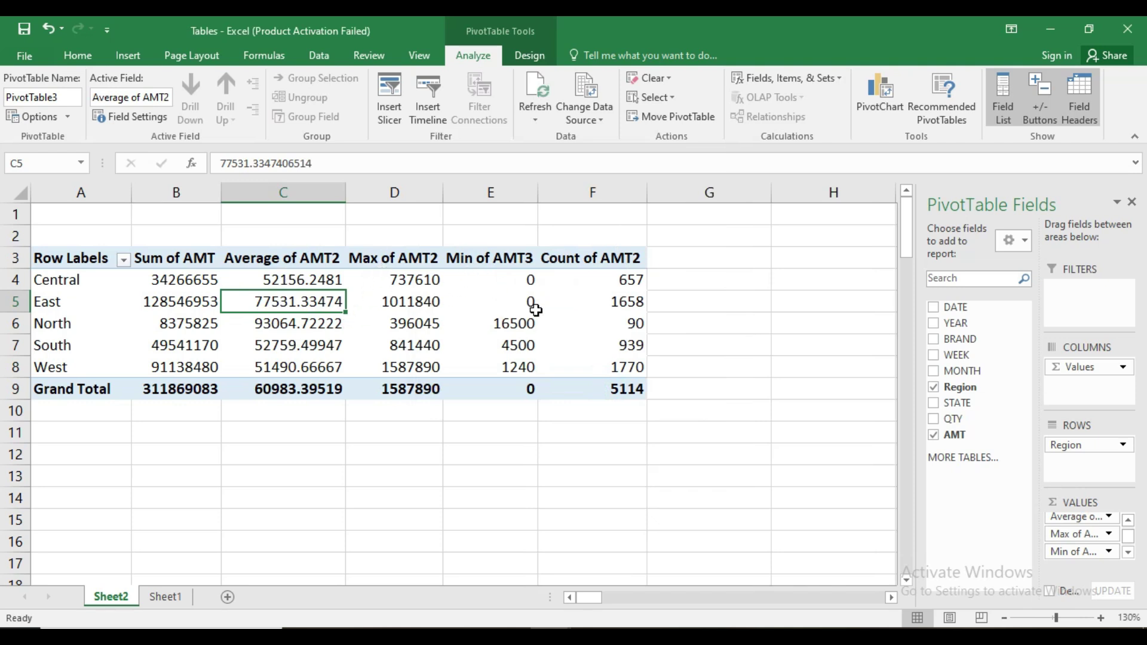
- Compare the average, maximum, minimum and count columns of AMT across the regions and the grand total
{"action": "mouse_move", "coordinate": [586, 385]}
{"action": "left_click", "coordinate": [291, 318]}
{"action": "left_click", "coordinate": [405, 324]}
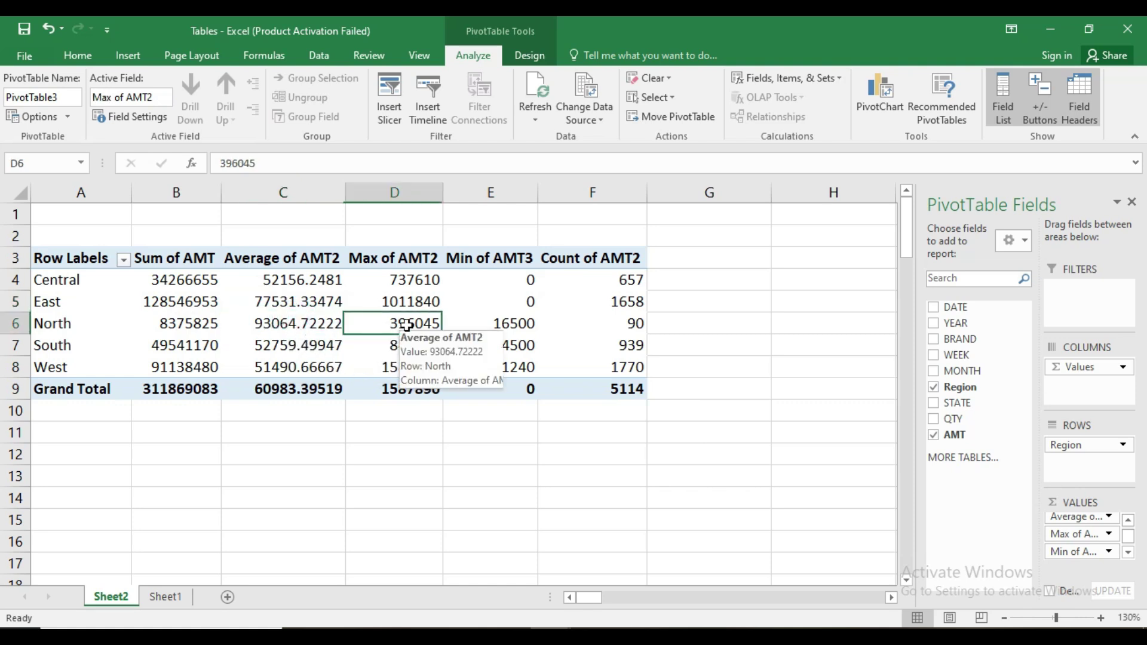
{"action": "left_click", "coordinate": [478, 321]}
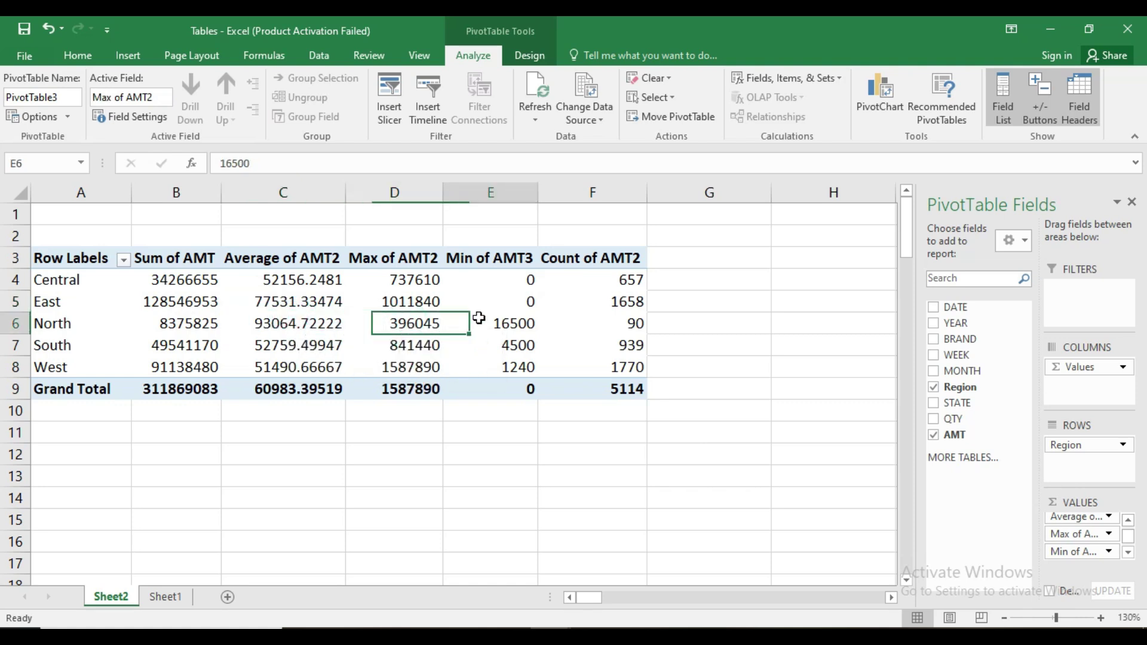
{"action": "left_click", "coordinate": [571, 308]}
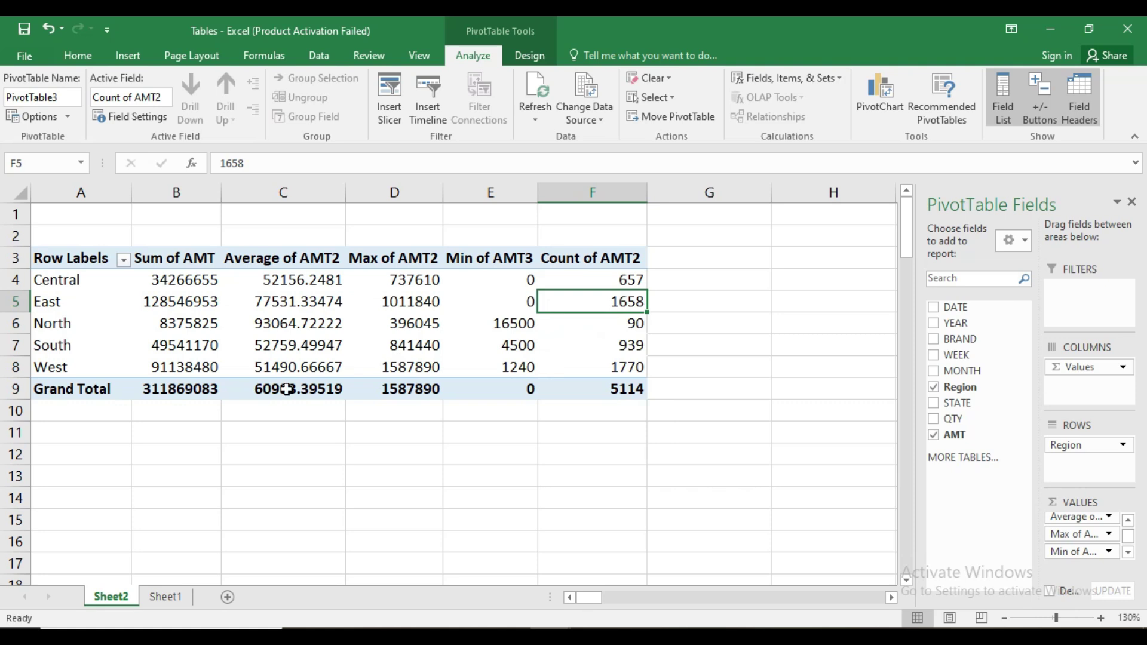
{"action": "mouse_move", "coordinate": [493, 391]}
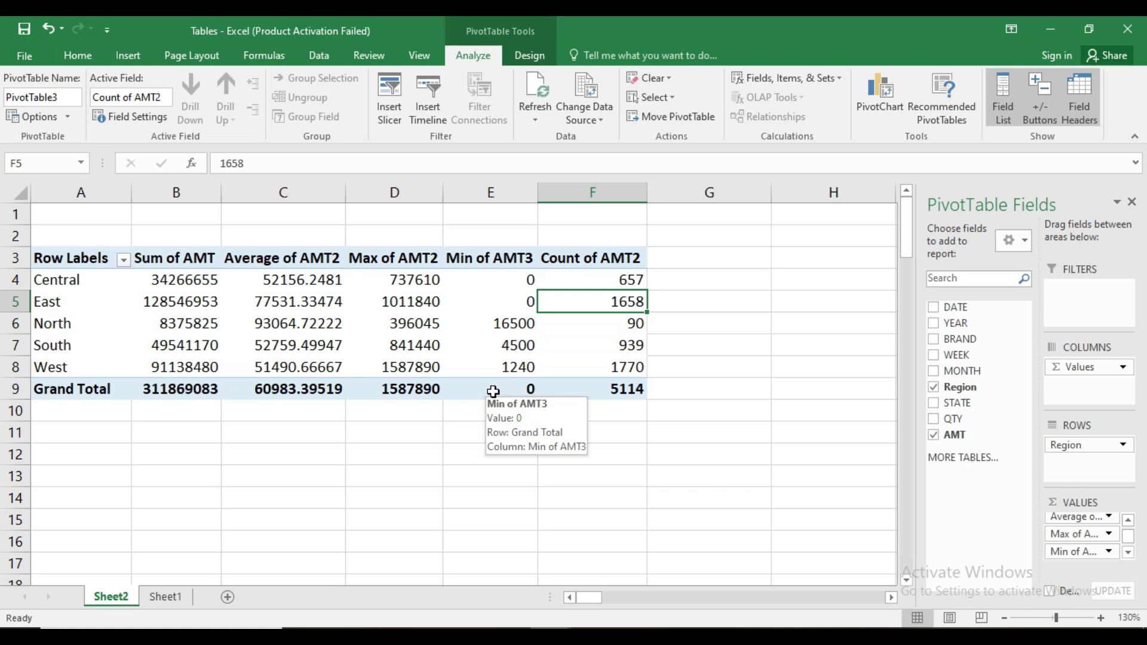
{"action": "mouse_move", "coordinate": [461, 368]}
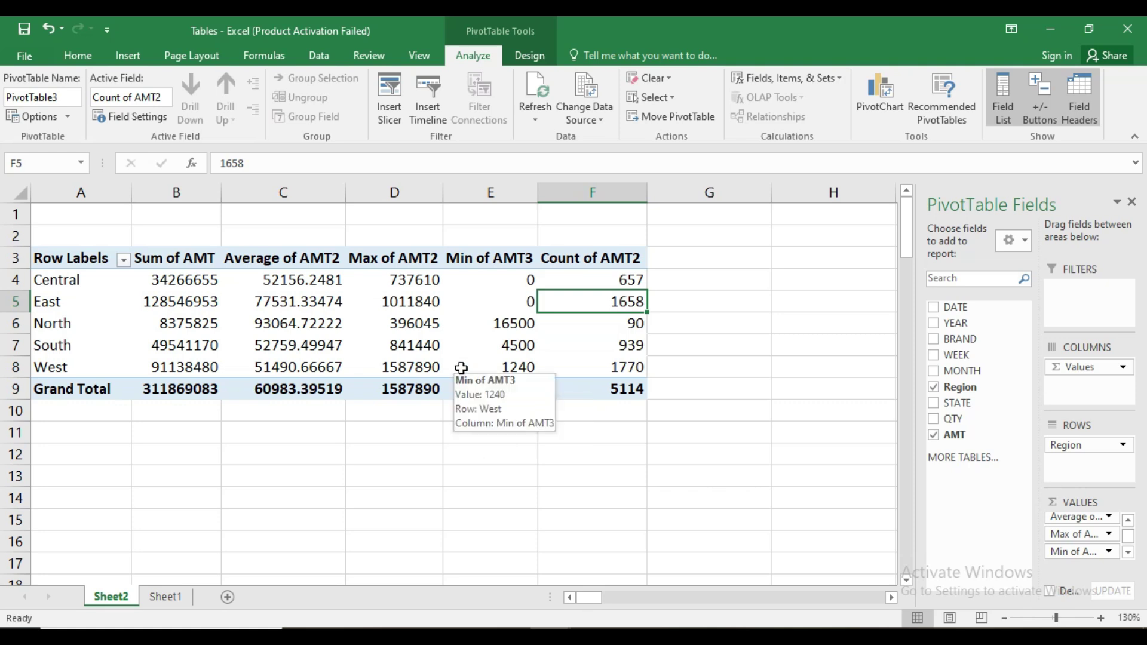
- Remove the count, minimum, maximum and average AMT value fields, keeping only Sum of AMT
{"action": "right_click", "coordinate": [590, 303]}
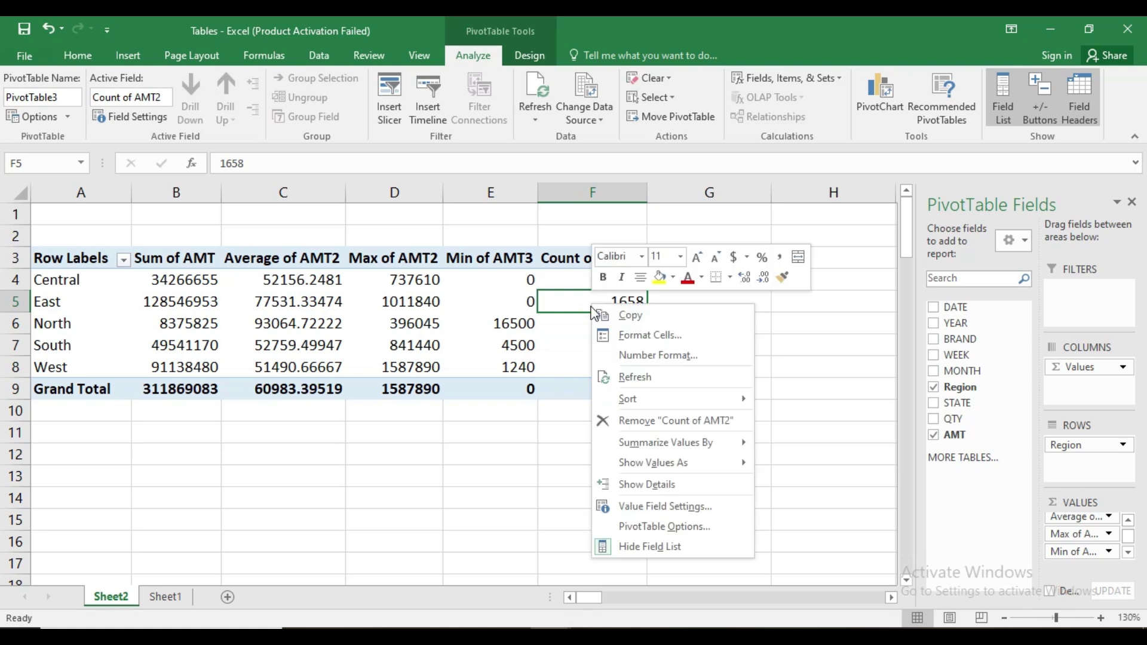
{"action": "left_click", "coordinate": [648, 430]}
{"action": "right_click", "coordinate": [489, 303]}
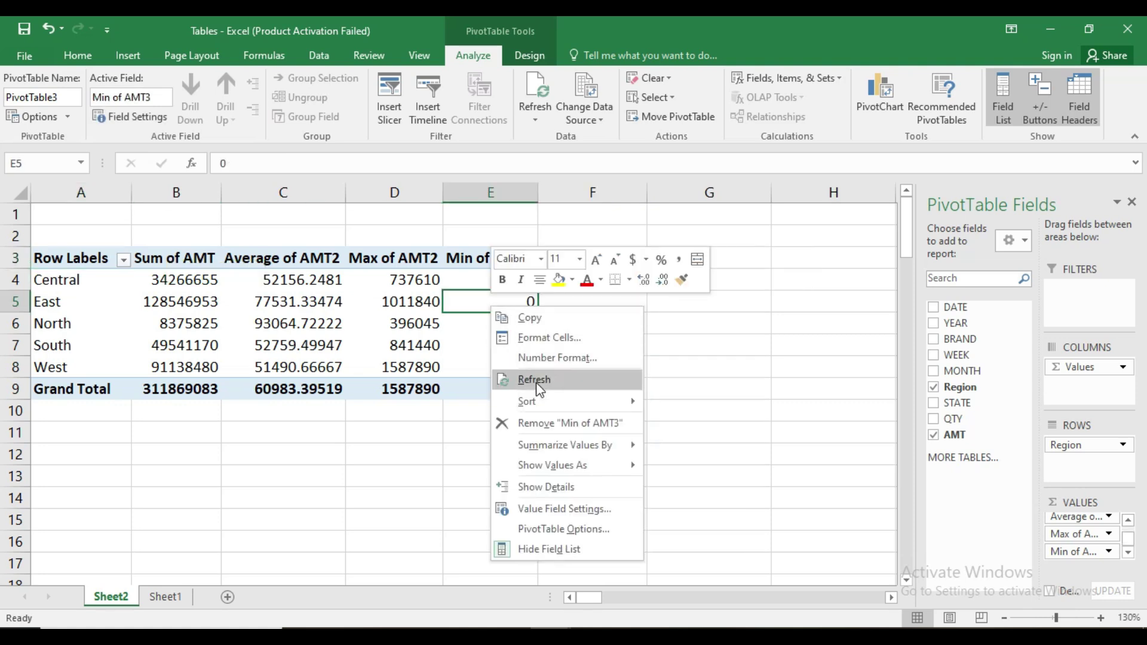
{"action": "left_click", "coordinate": [543, 425]}
{"action": "right_click", "coordinate": [408, 303]}
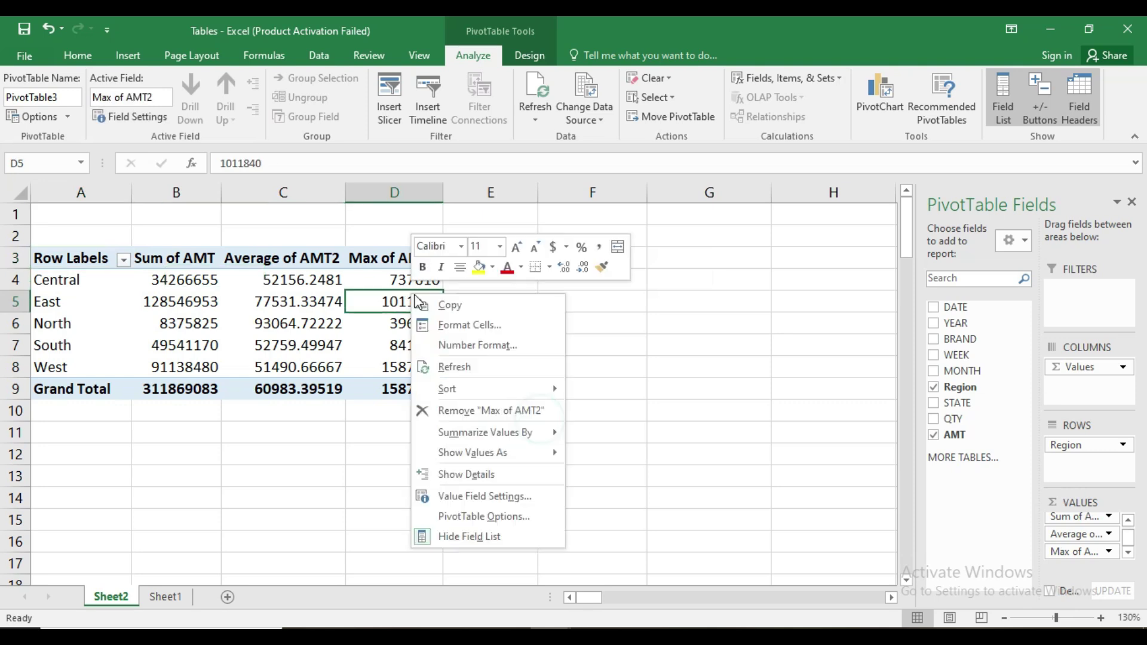
{"action": "left_click", "coordinate": [463, 407]}
{"action": "left_click", "coordinate": [302, 304]}
{"action": "right_click", "coordinate": [303, 304]}
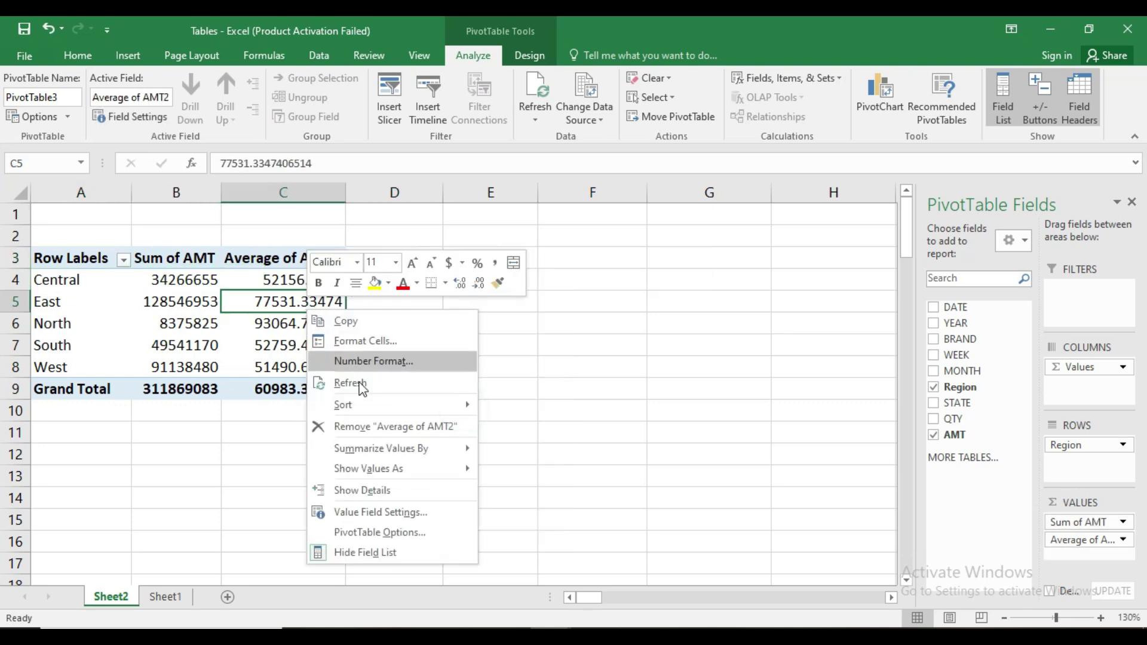
{"action": "left_click", "coordinate": [370, 424]}
- Review the number, alignment, font, border, fill and protection options in Format Cells for East's Sum of AMT, and close the dialog
{"action": "right_click", "coordinate": [199, 296]}
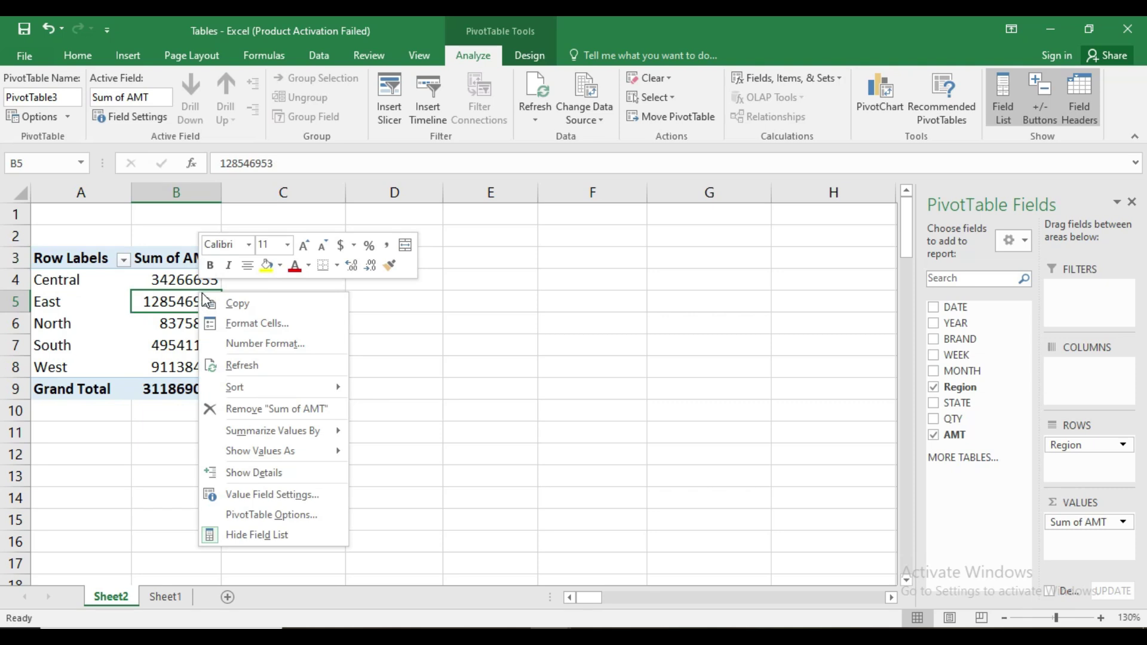
{"action": "left_click", "coordinate": [233, 326]}
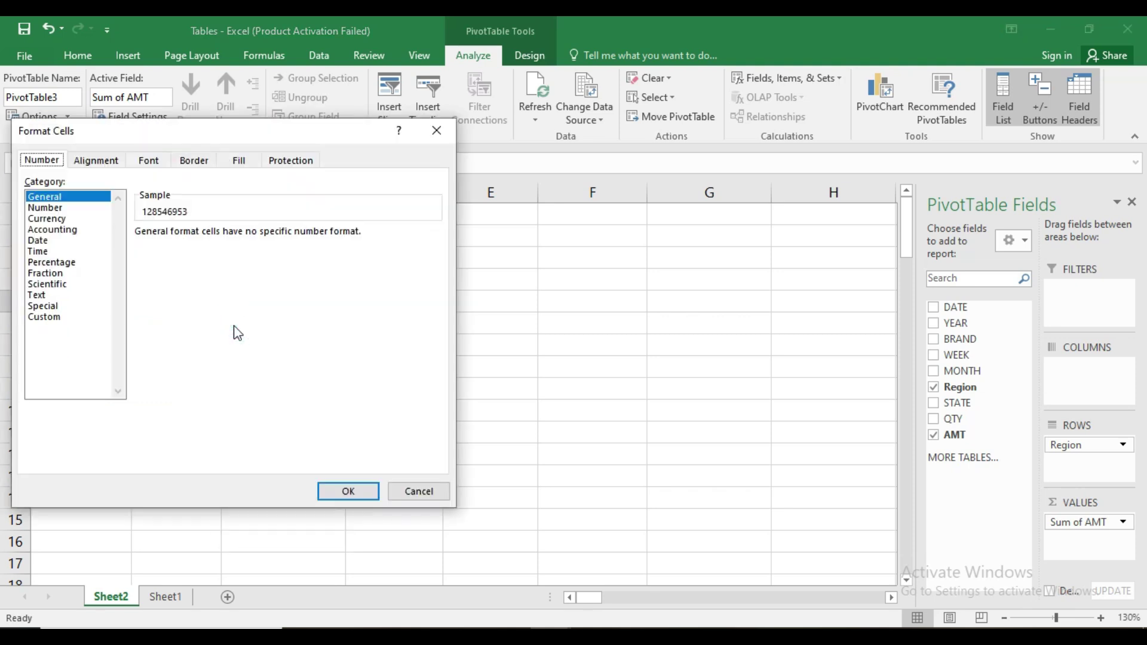
{"action": "left_click", "coordinate": [96, 161]}
{"action": "left_click", "coordinate": [150, 161]}
{"action": "left_click", "coordinate": [197, 160]}
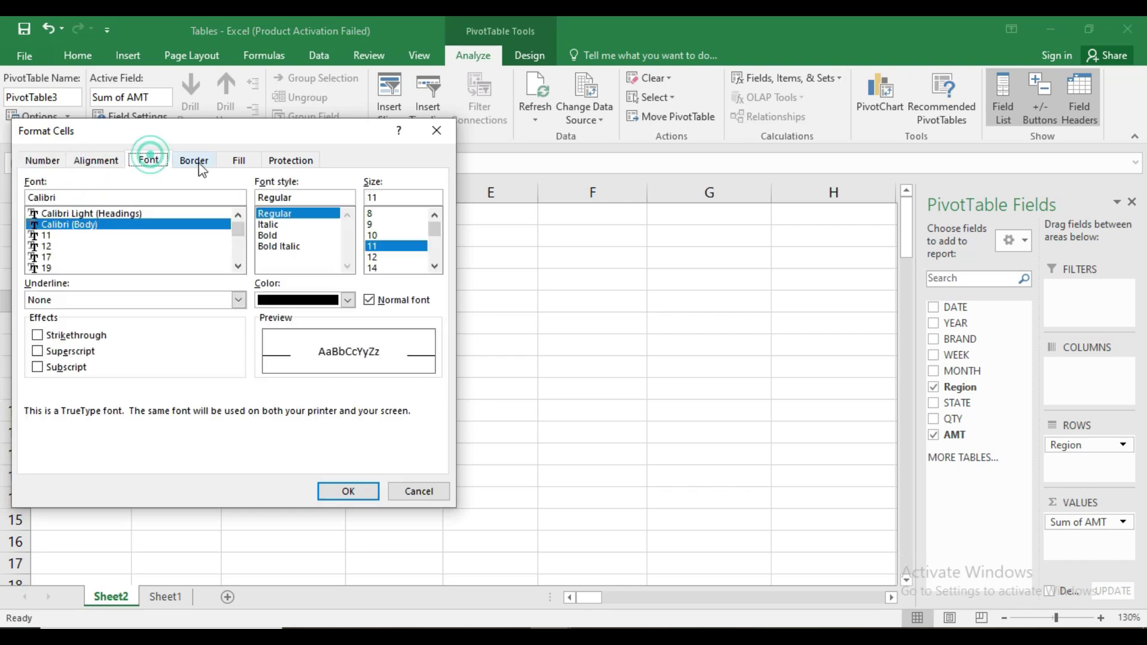
{"action": "left_click", "coordinate": [240, 161]}
{"action": "left_click", "coordinate": [293, 160]}
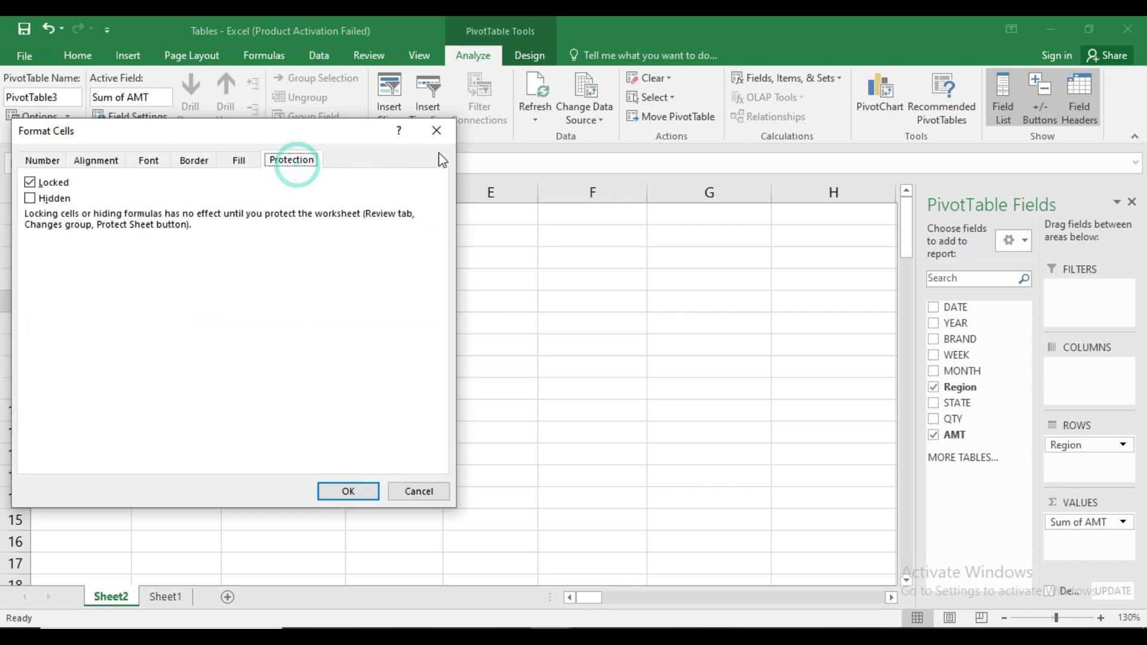
{"action": "left_click", "coordinate": [437, 131]}
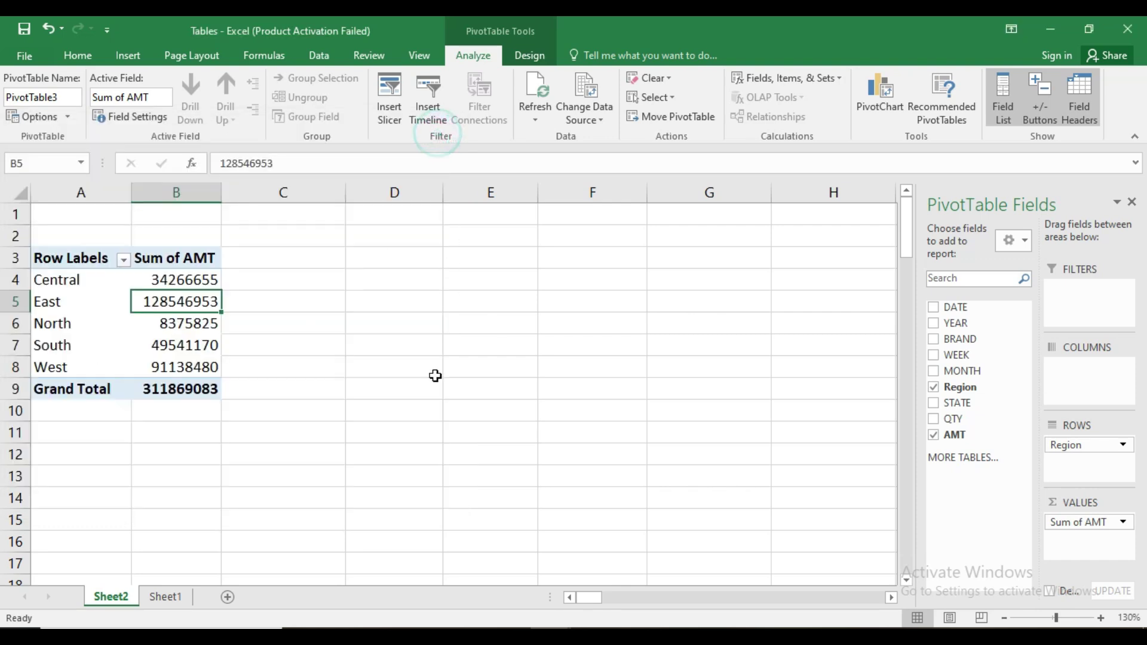
- Check the number format categories available for the Sum of AMT values and close the dialog
{"action": "right_click", "coordinate": [175, 303]}
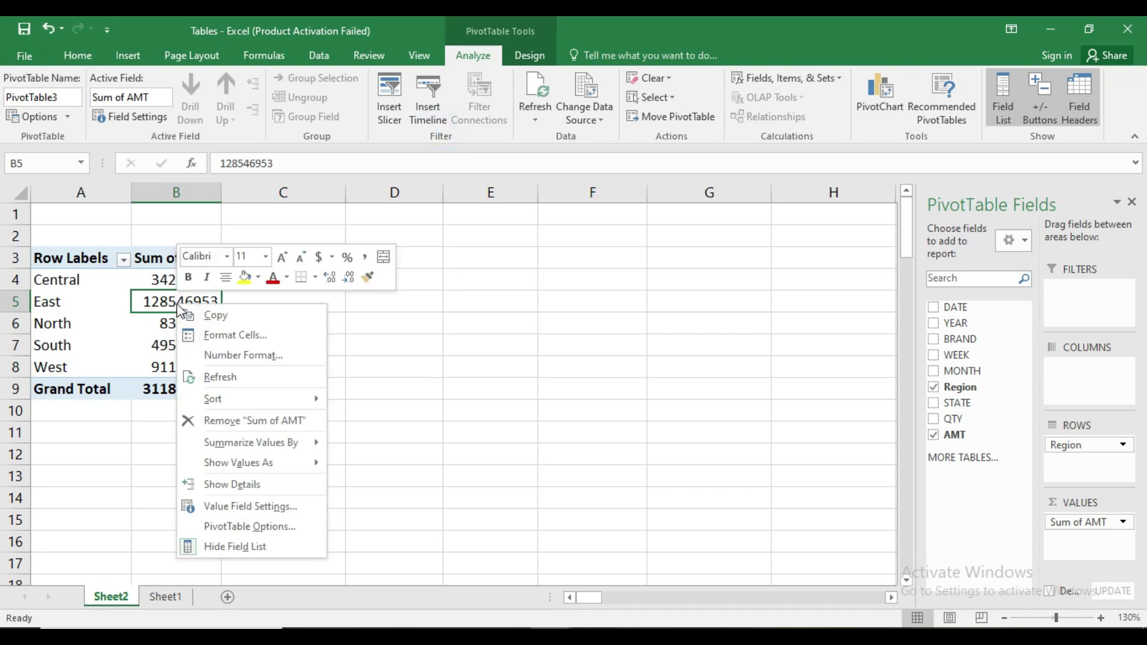
{"action": "left_click", "coordinate": [231, 356]}
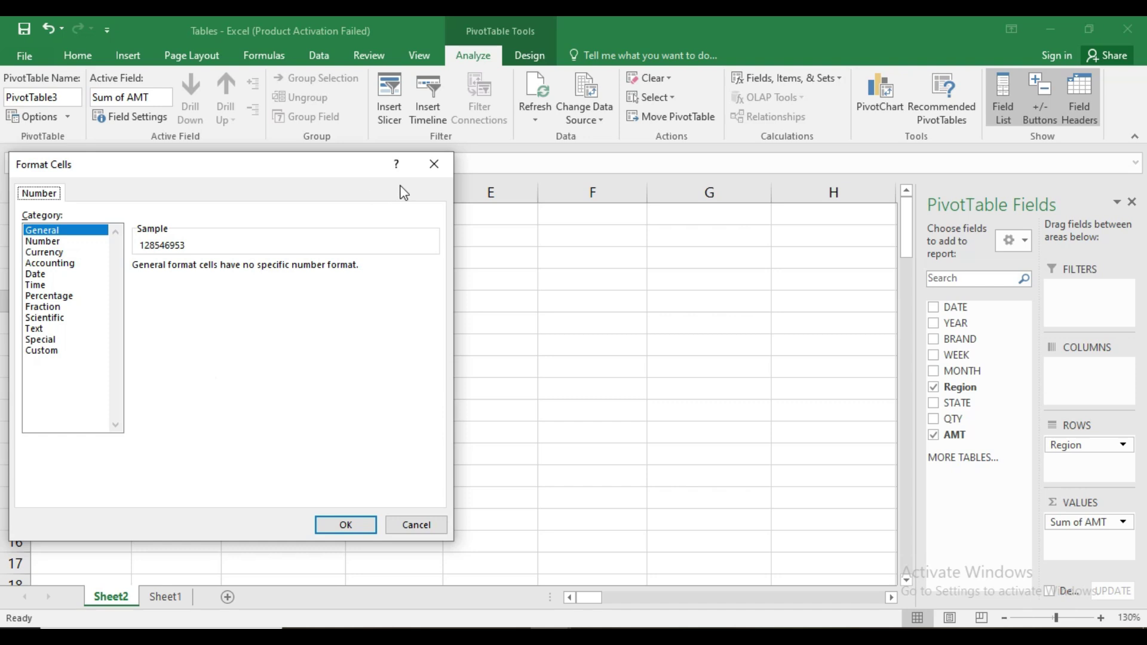
{"action": "left_click", "coordinate": [434, 164]}
- Sort the regions by Sum of AMT from smallest to largest
{"action": "right_click", "coordinate": [176, 324]}
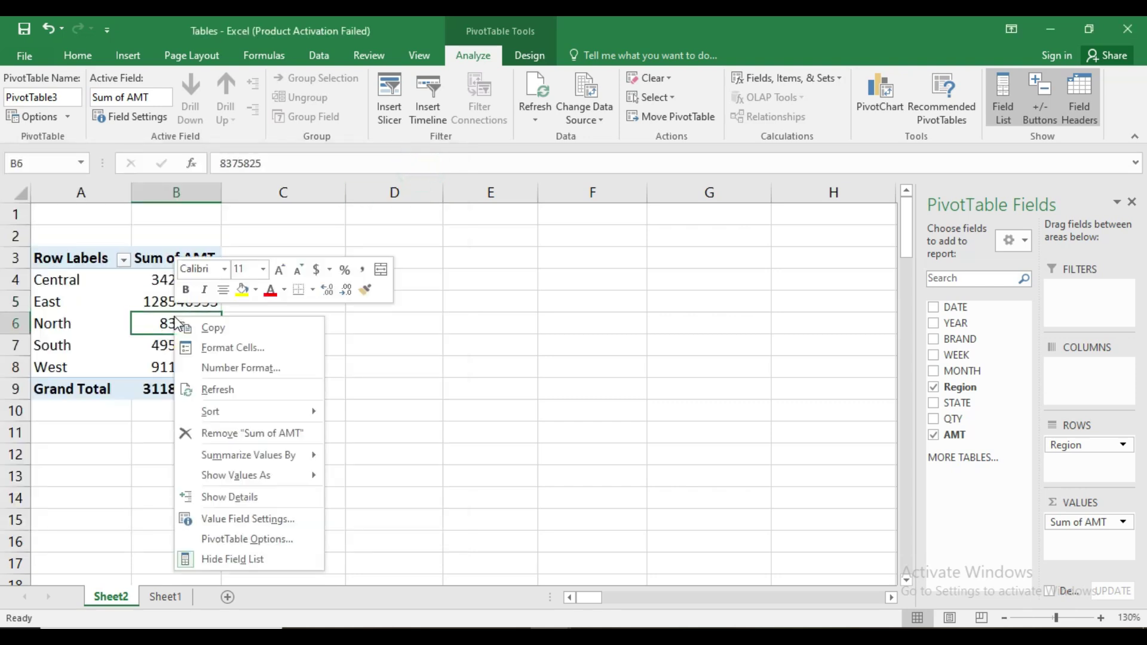
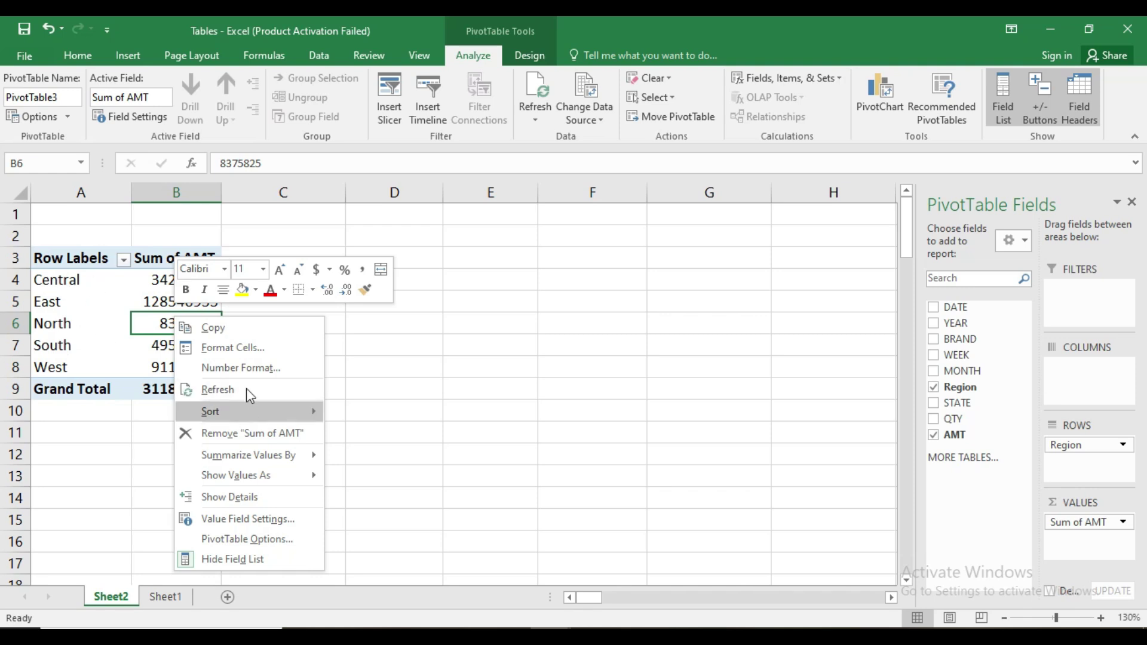
{"action": "mouse_move", "coordinate": [246, 388]}
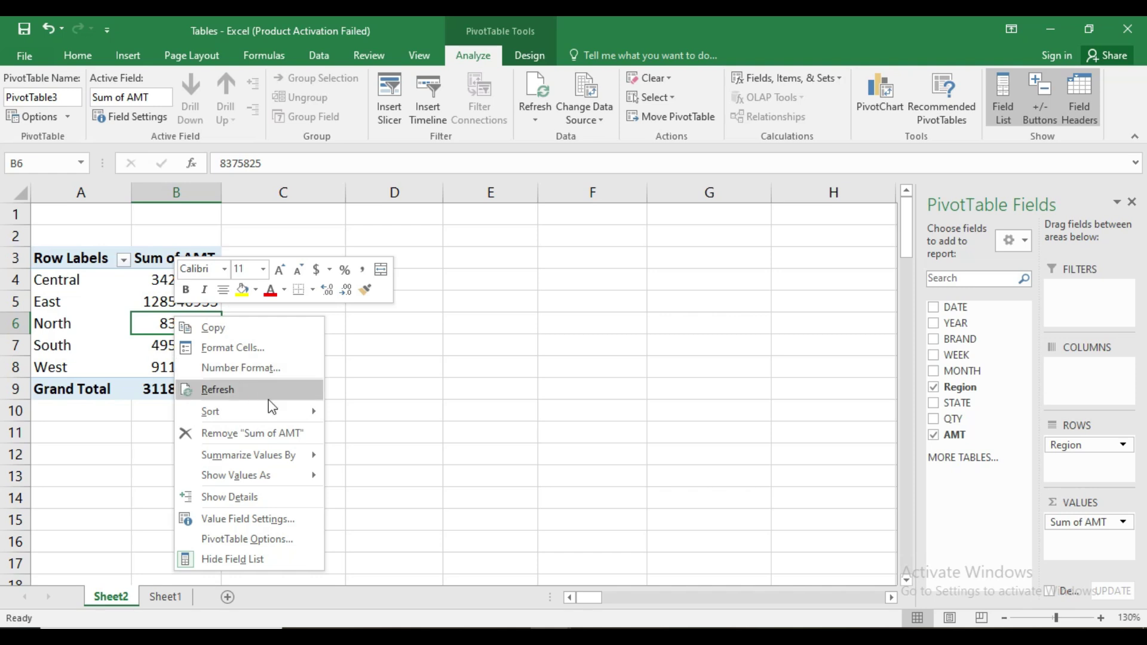
{"action": "mouse_move", "coordinate": [269, 409]}
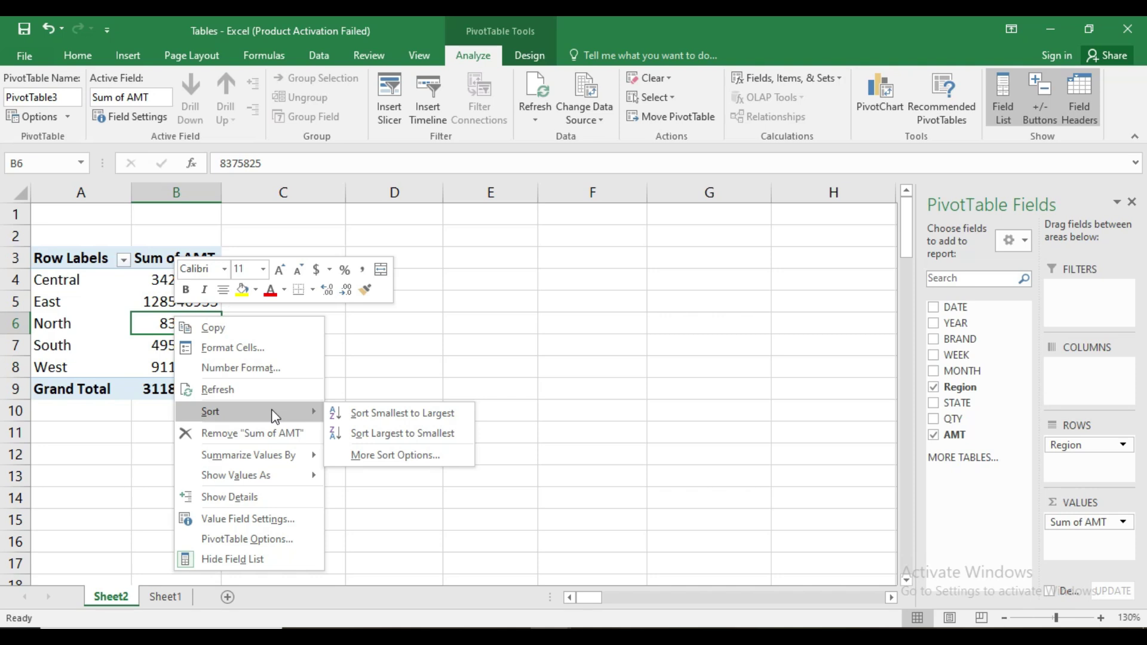
{"action": "left_click", "coordinate": [371, 417]}
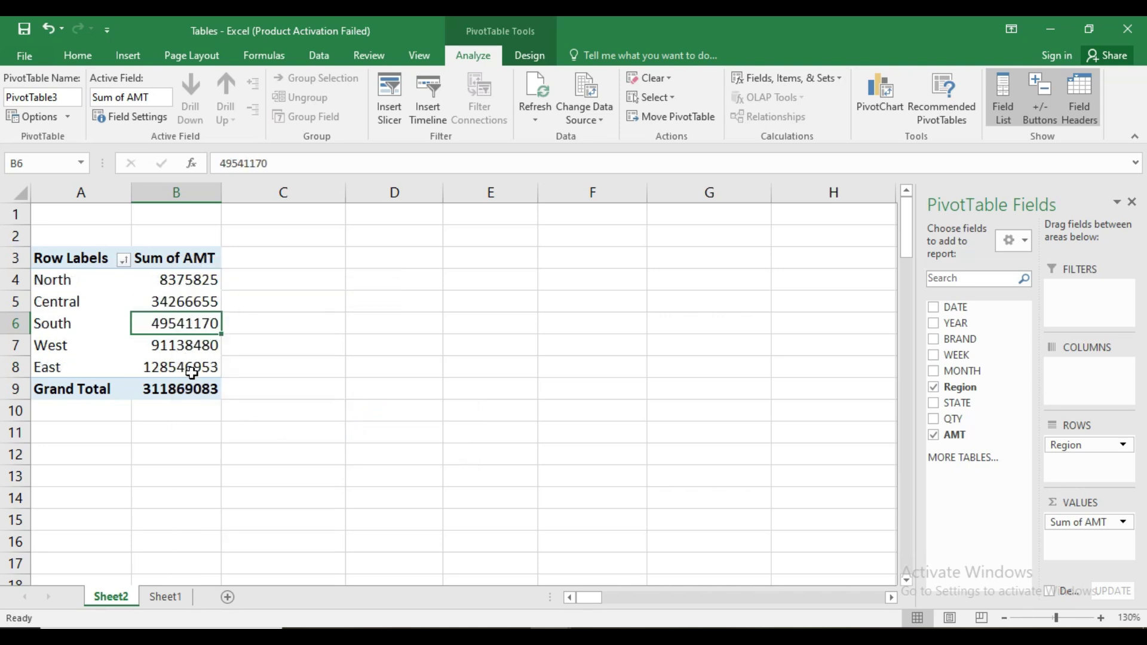
- Sort the regions by Sum of AMT from largest to smallest
{"action": "right_click", "coordinate": [179, 308]}
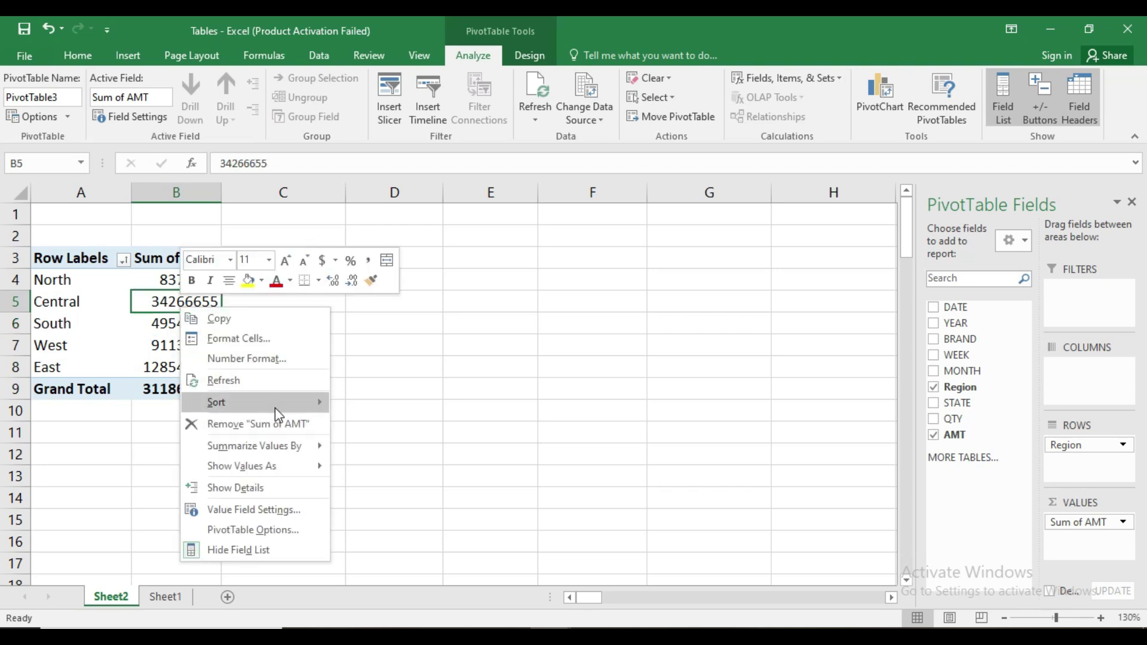
{"action": "mouse_move", "coordinate": [278, 406]}
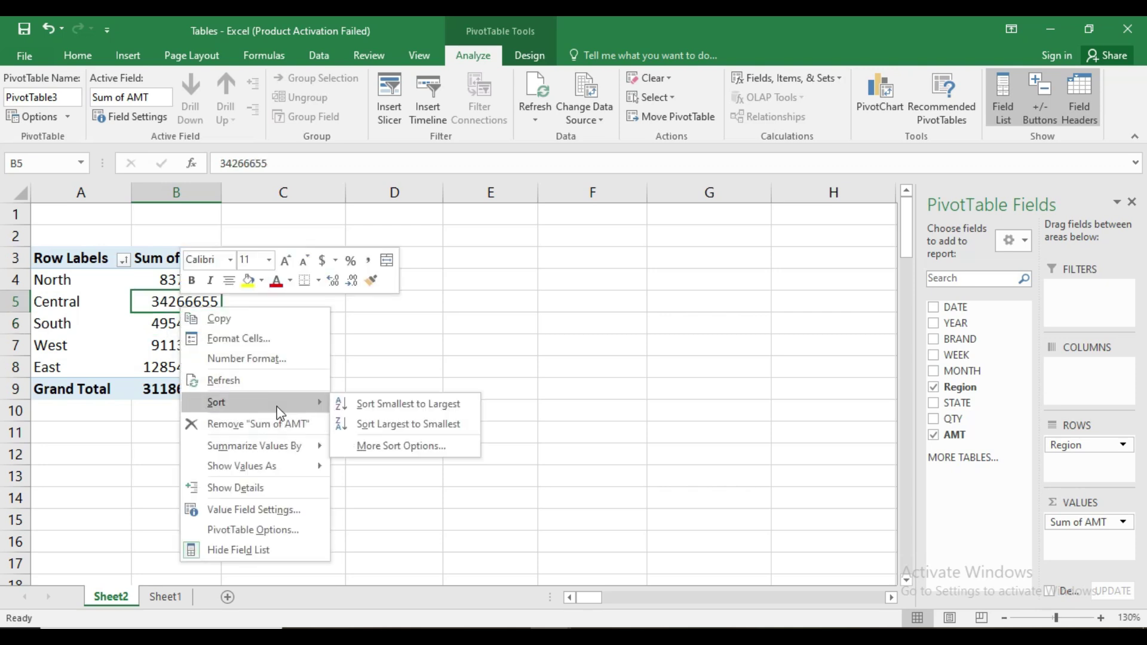
{"action": "left_click", "coordinate": [363, 425]}
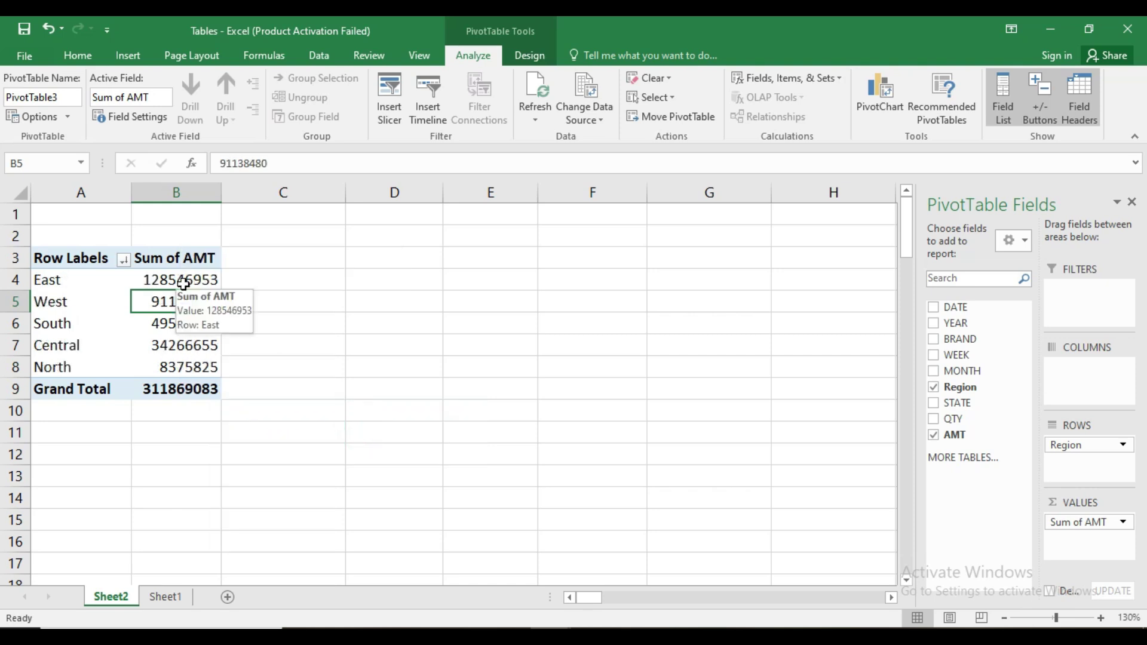
- Summarize the AMT values by Average and switch the summary back to Sum
{"action": "right_click", "coordinate": [180, 332]}
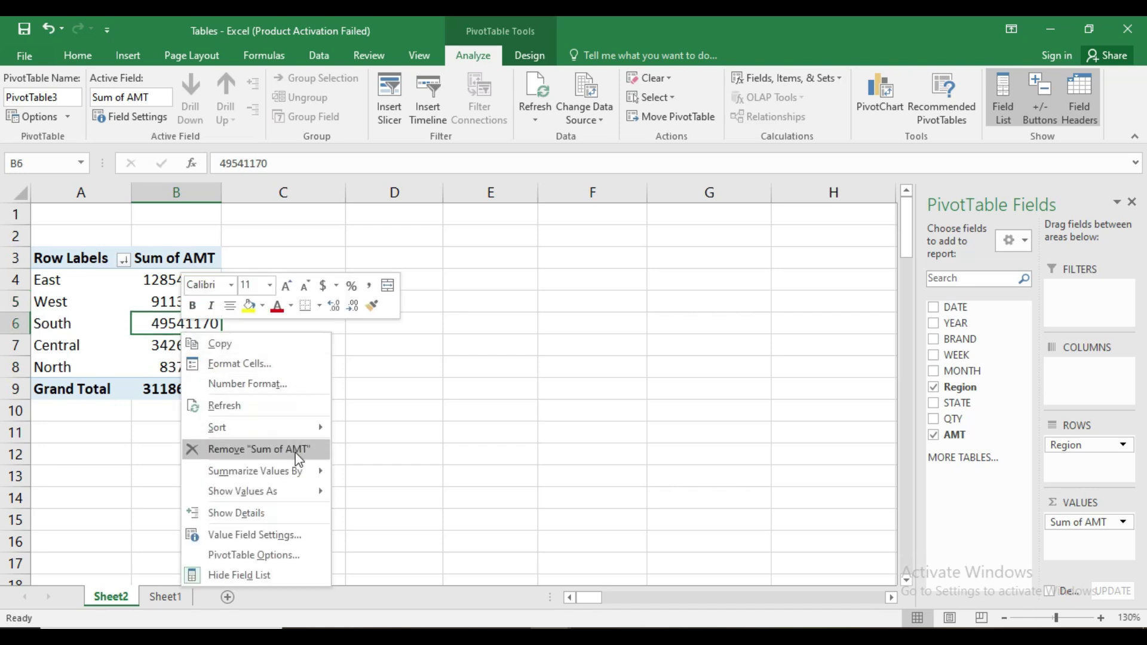
{"action": "mouse_move", "coordinate": [293, 474]}
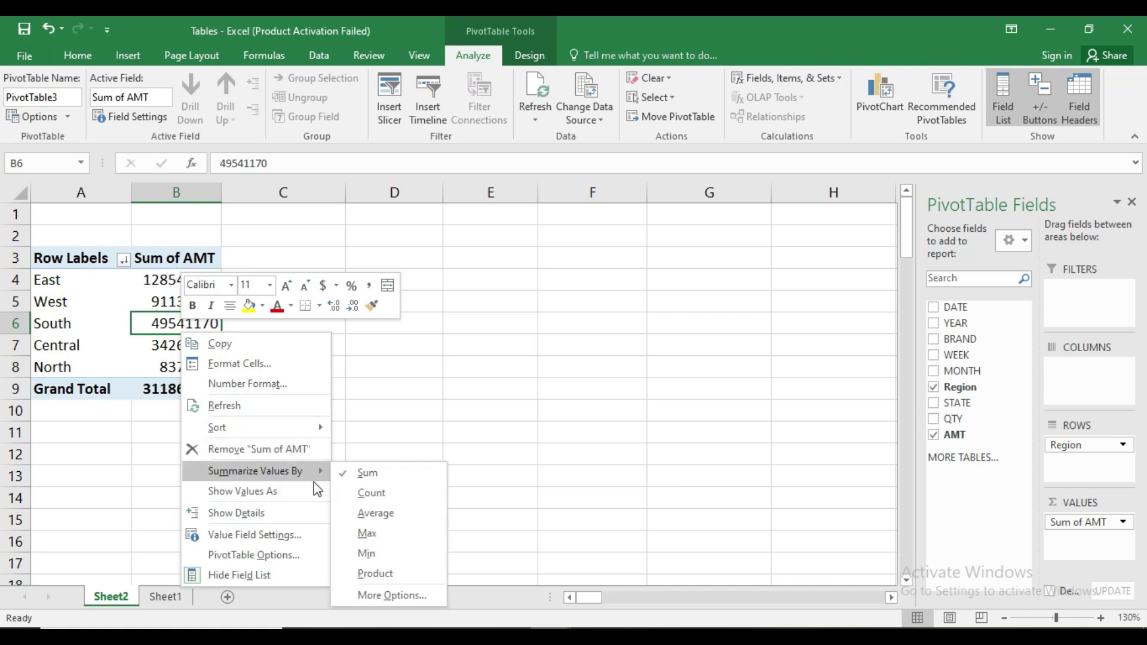
{"action": "left_click", "coordinate": [370, 515]}
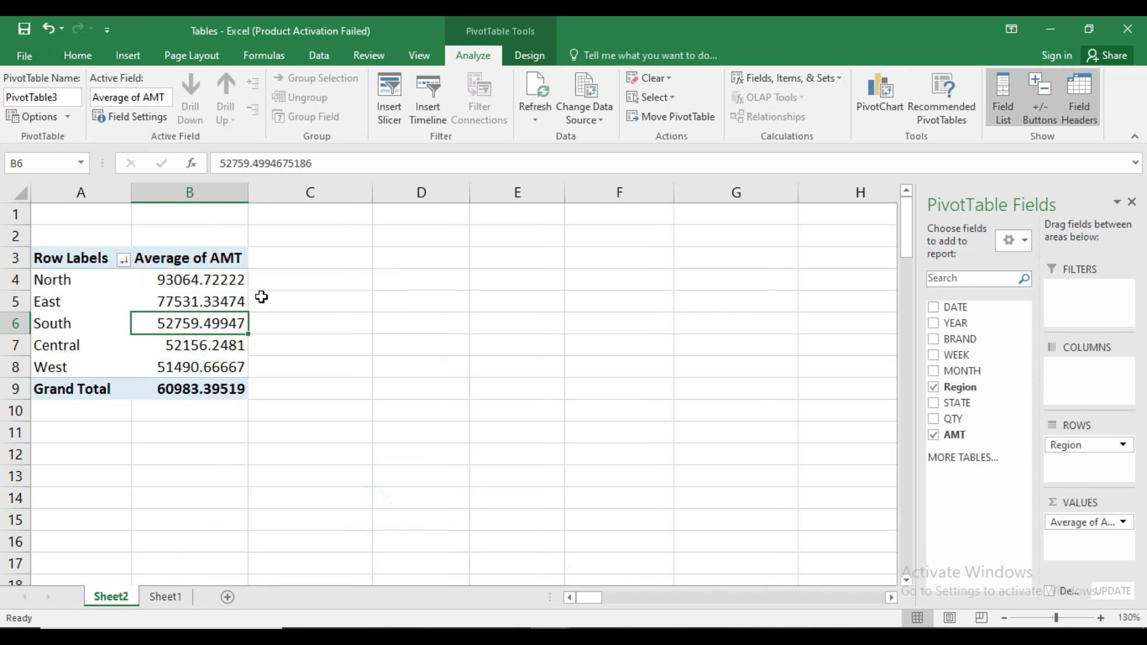
{"action": "right_click", "coordinate": [212, 318]}
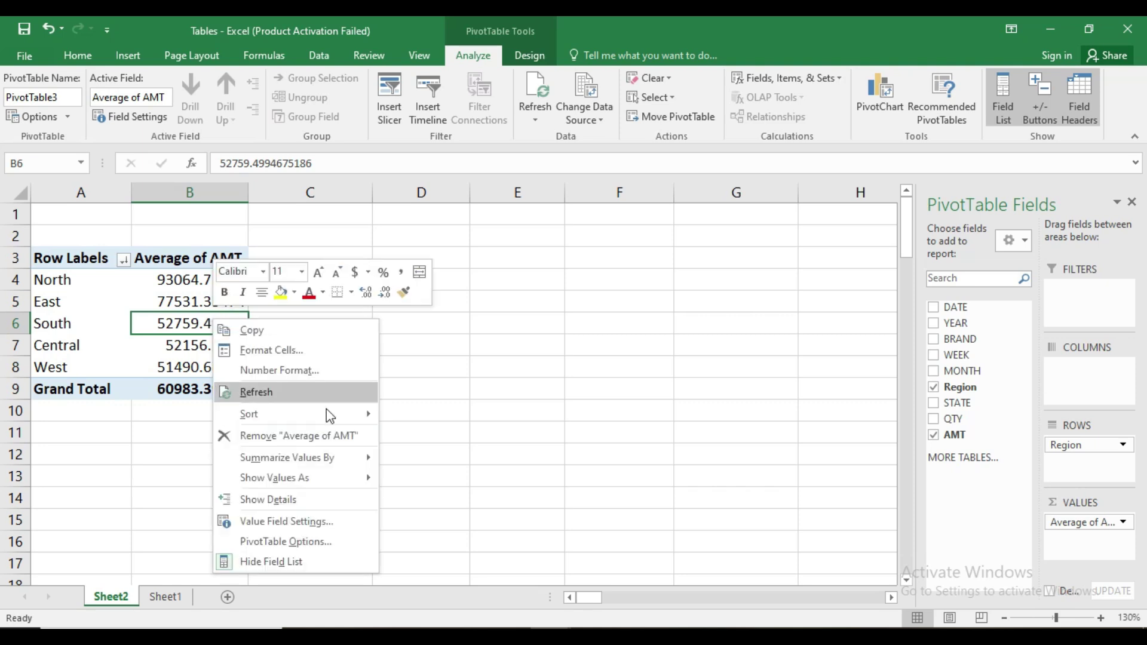
{"action": "left_click", "coordinate": [396, 459]}
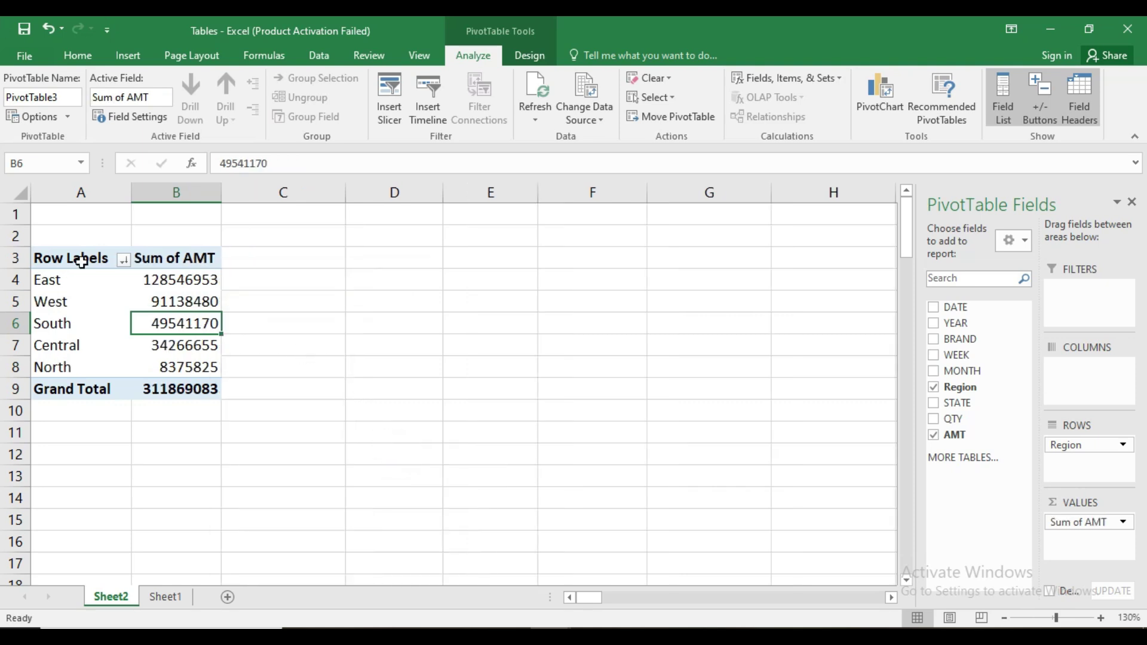
- Add the AMT field to the PivotTable values five more times
{"action": "left_click_drag", "start_coordinate": [975, 436], "coordinate": [1070, 534]}
{"action": "left_click_drag", "start_coordinate": [966, 433], "coordinate": [1066, 541]}
{"action": "left_click_drag", "start_coordinate": [977, 434], "coordinate": [1065, 544]}
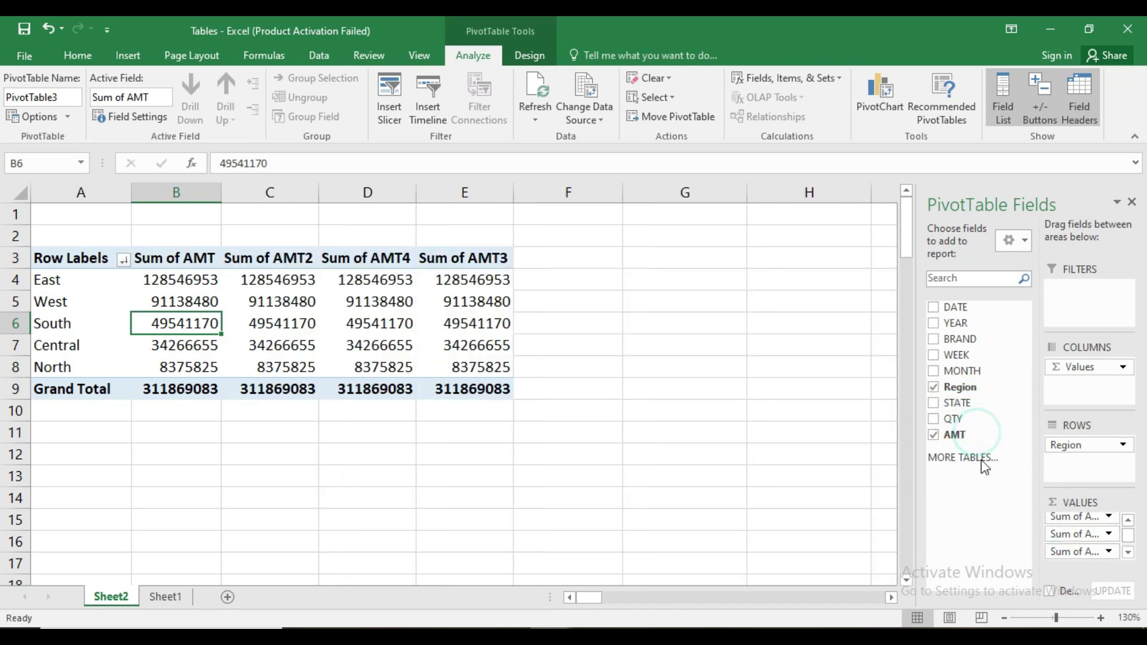
{"action": "left_click_drag", "start_coordinate": [973, 435], "coordinate": [1066, 541]}
{"action": "left_click_drag", "start_coordinate": [975, 435], "coordinate": [1067, 543]}
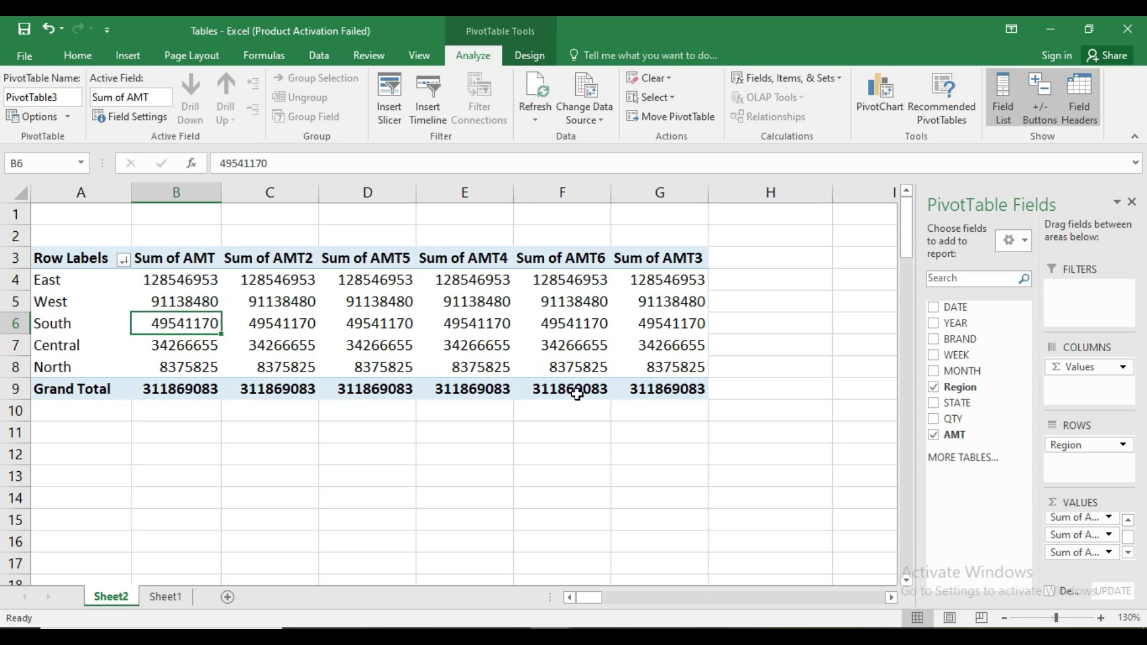
- Show the Sum of AMT2 values as % of Grand Total
{"action": "left_click", "coordinate": [278, 300]}
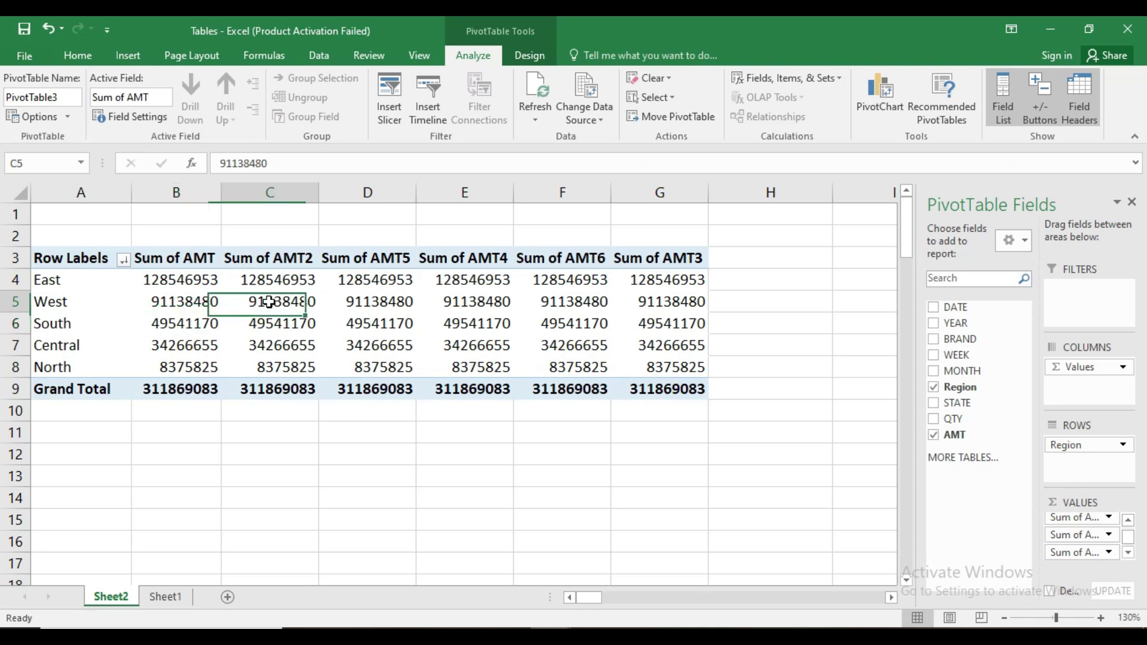
{"action": "right_click", "coordinate": [272, 300]}
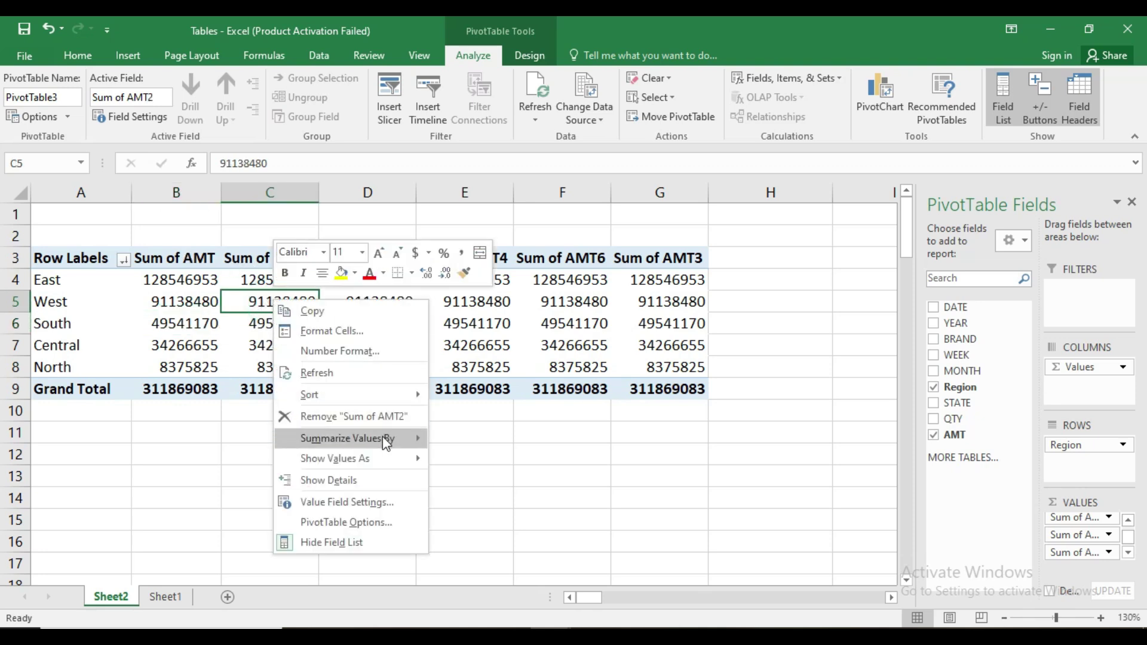
{"action": "mouse_move", "coordinate": [375, 459]}
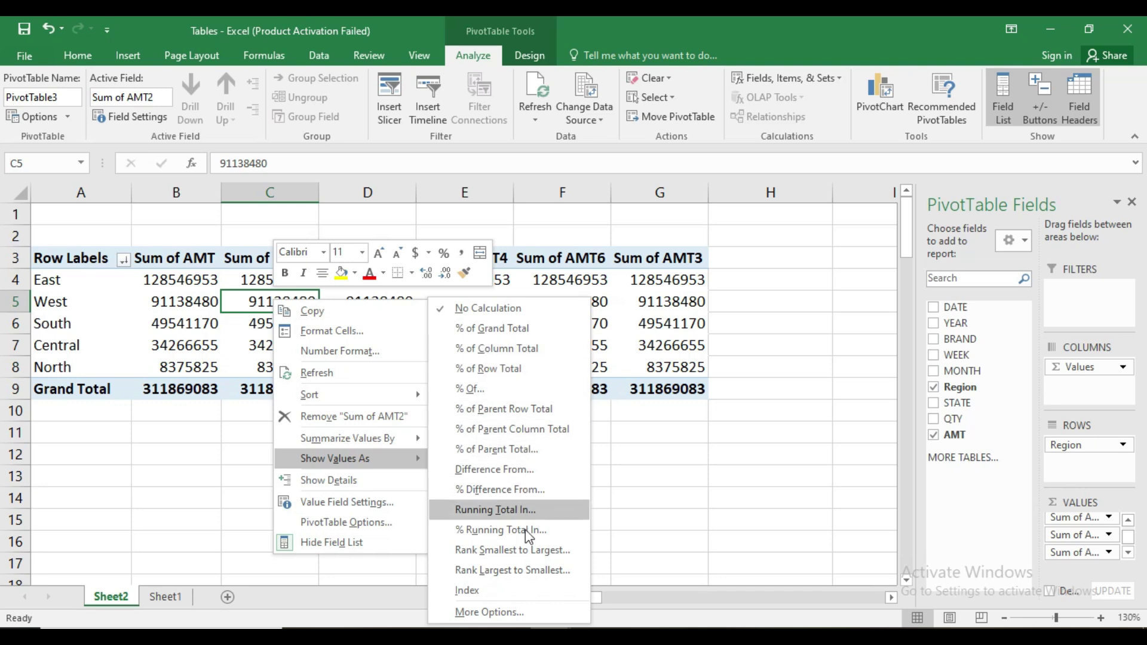
{"action": "left_click", "coordinate": [500, 351]}
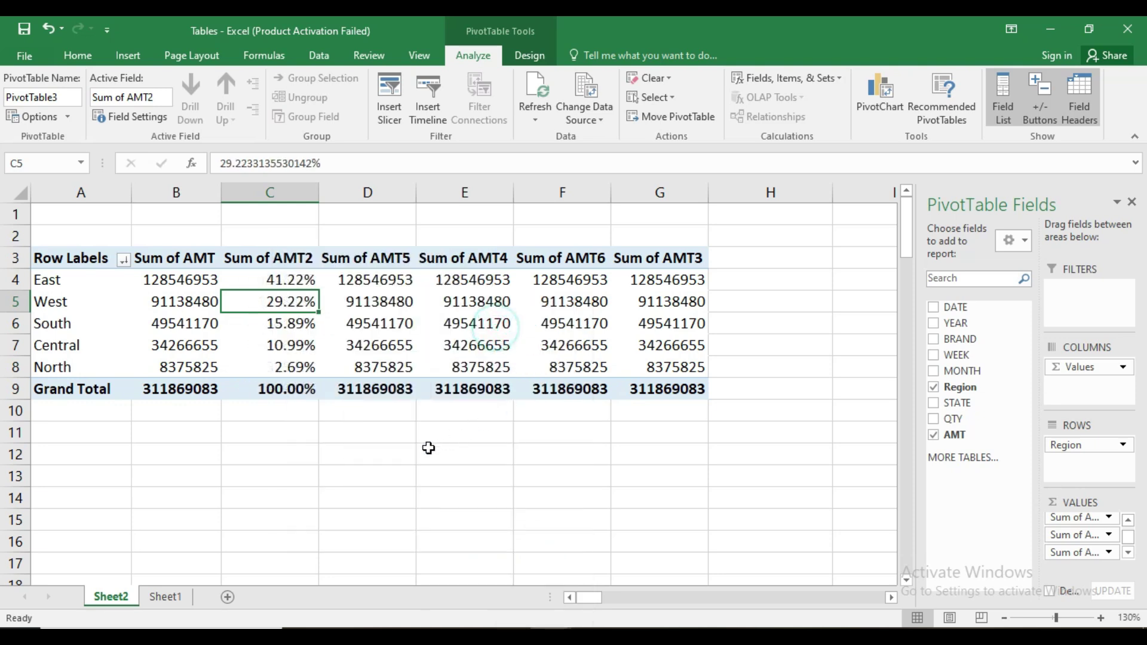
{"action": "mouse_move", "coordinate": [306, 363]}
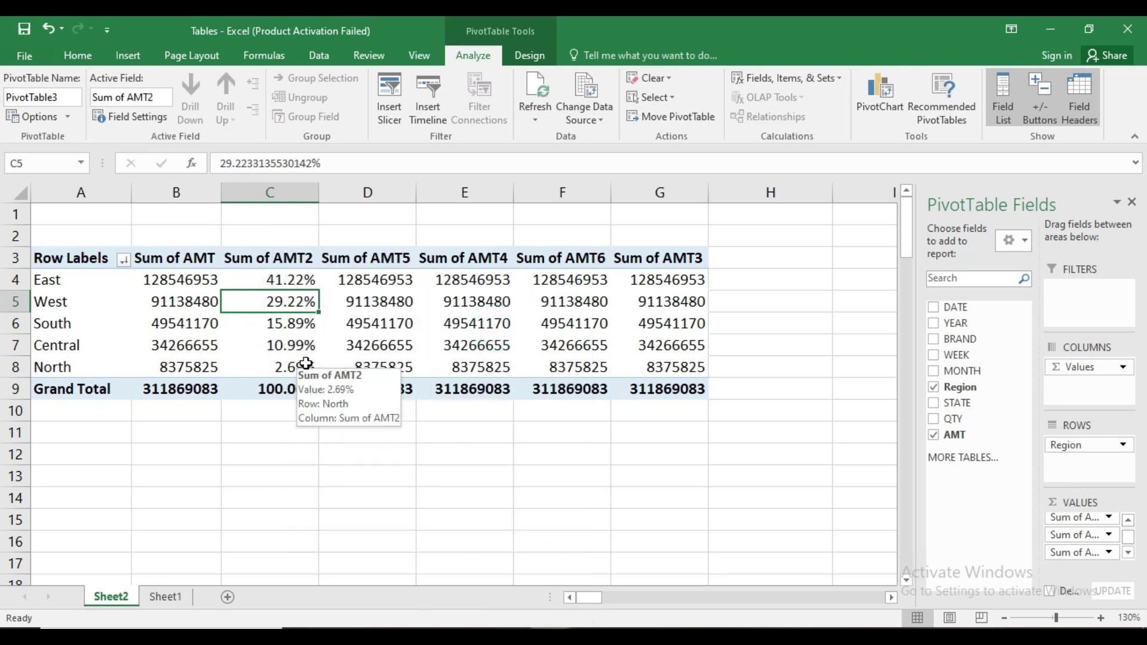
- Show the Sum of AMT5 values as % of Column Total and the Sum of AMT4 values as % of Row Total
{"action": "right_click", "coordinate": [374, 303]}
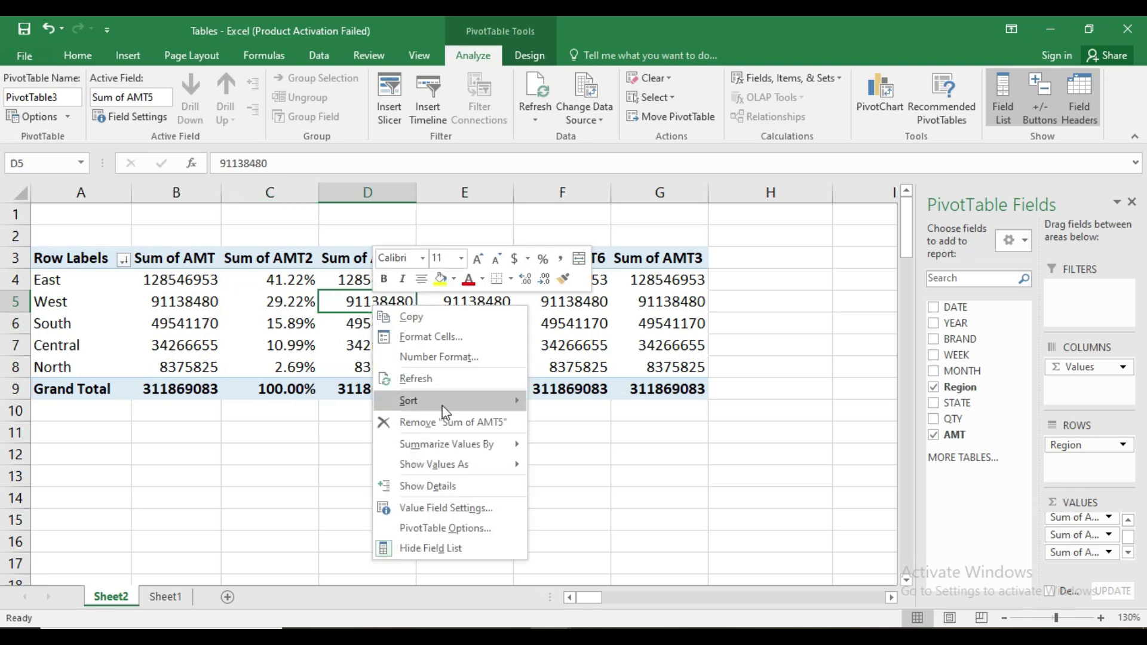
{"action": "mouse_move", "coordinate": [440, 463]}
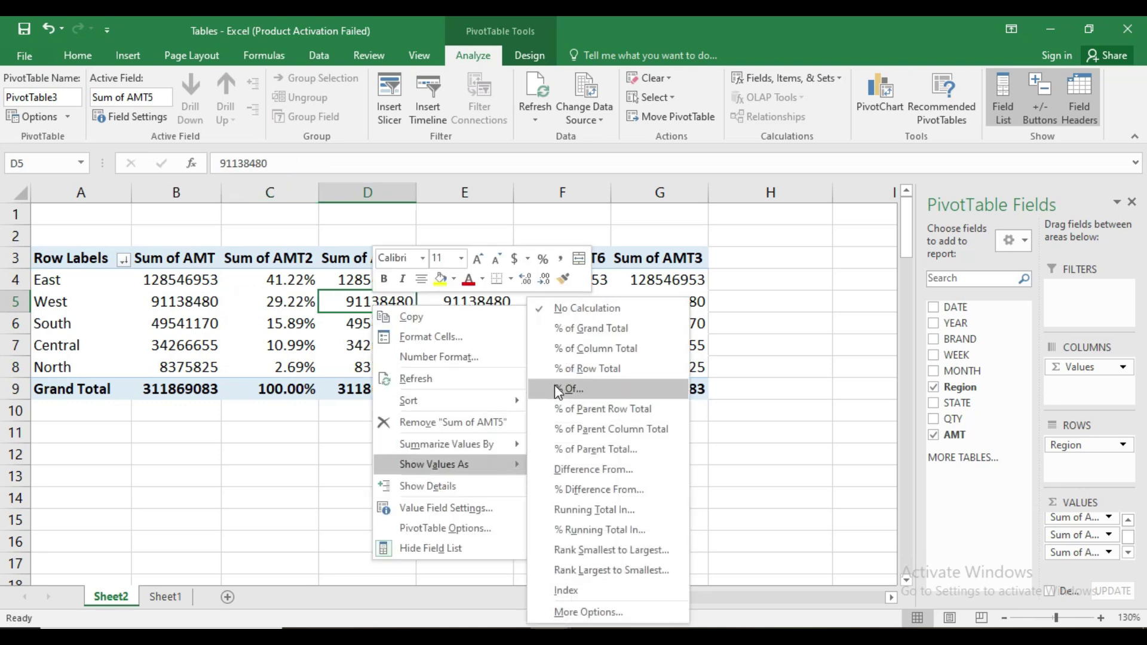
{"action": "left_click", "coordinate": [575, 347]}
{"action": "right_click", "coordinate": [456, 324]}
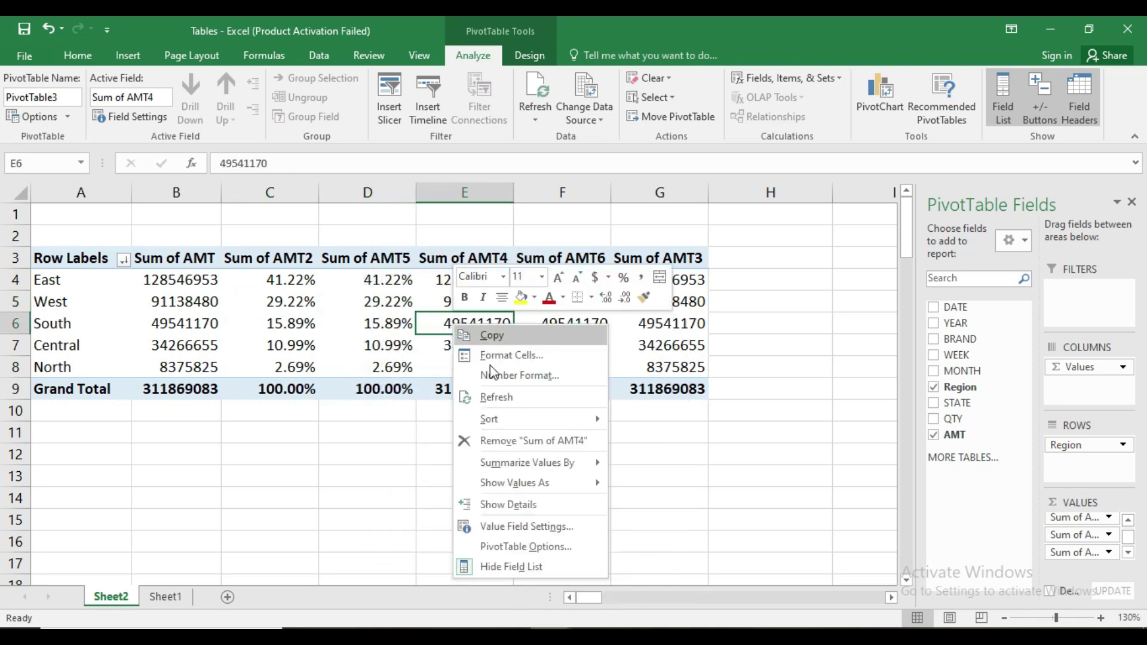
{"action": "mouse_move", "coordinate": [526, 482]}
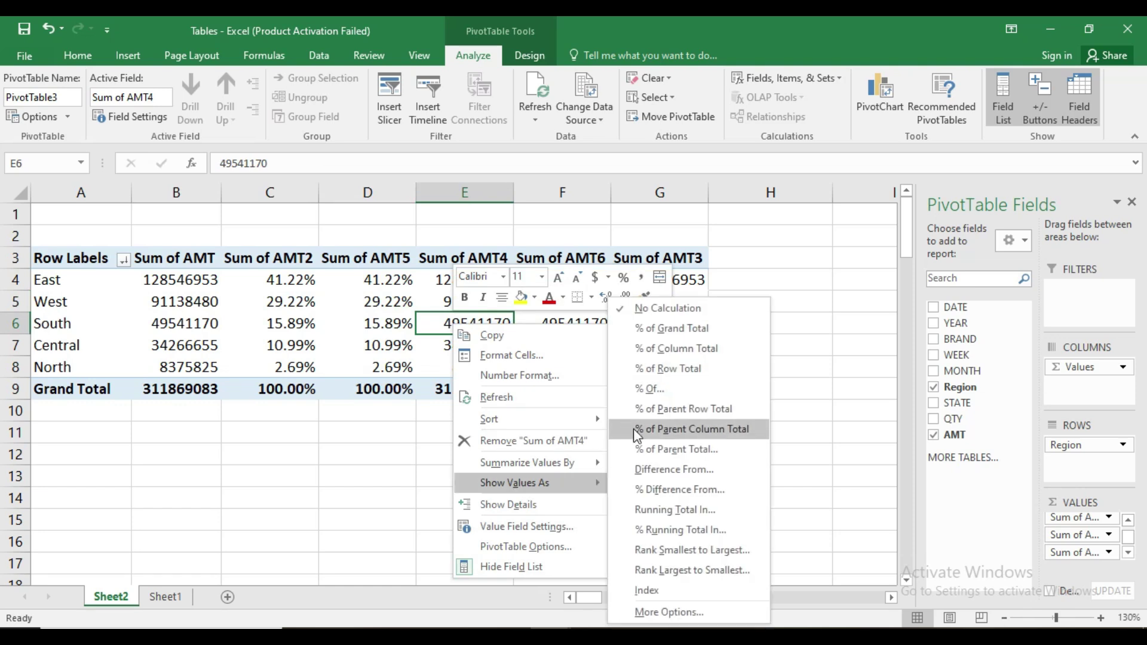
{"action": "left_click", "coordinate": [670, 361]}
- Show the Sum of AMT6 values as % Of with base field Region and base item South
{"action": "left_click", "coordinate": [574, 334]}
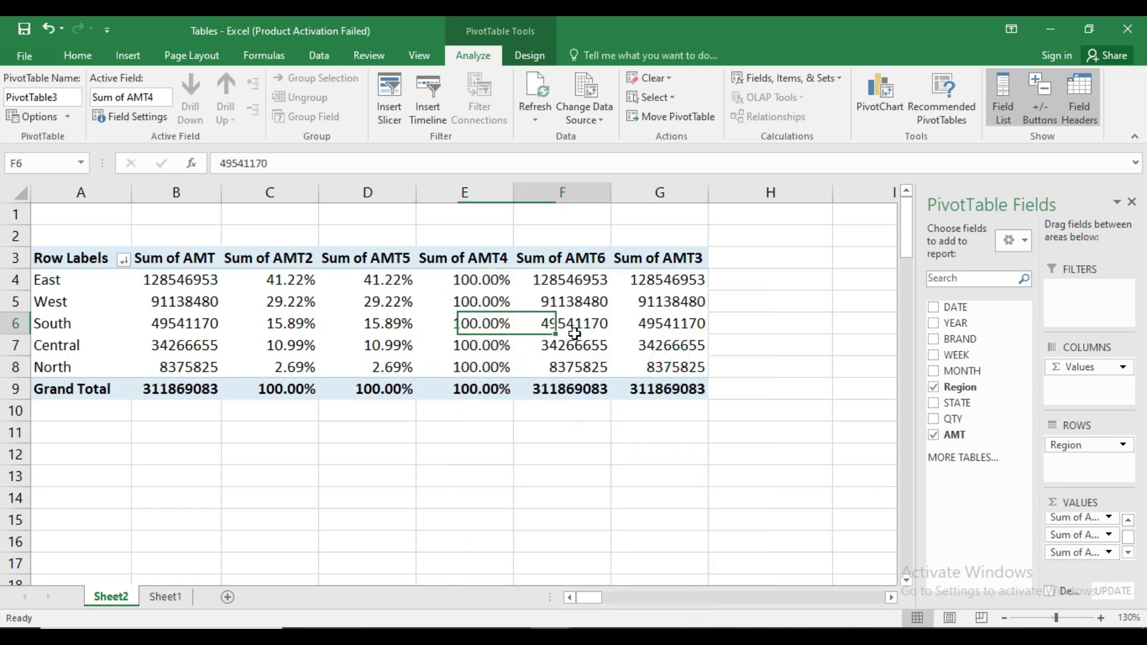
{"action": "right_click", "coordinate": [574, 334]}
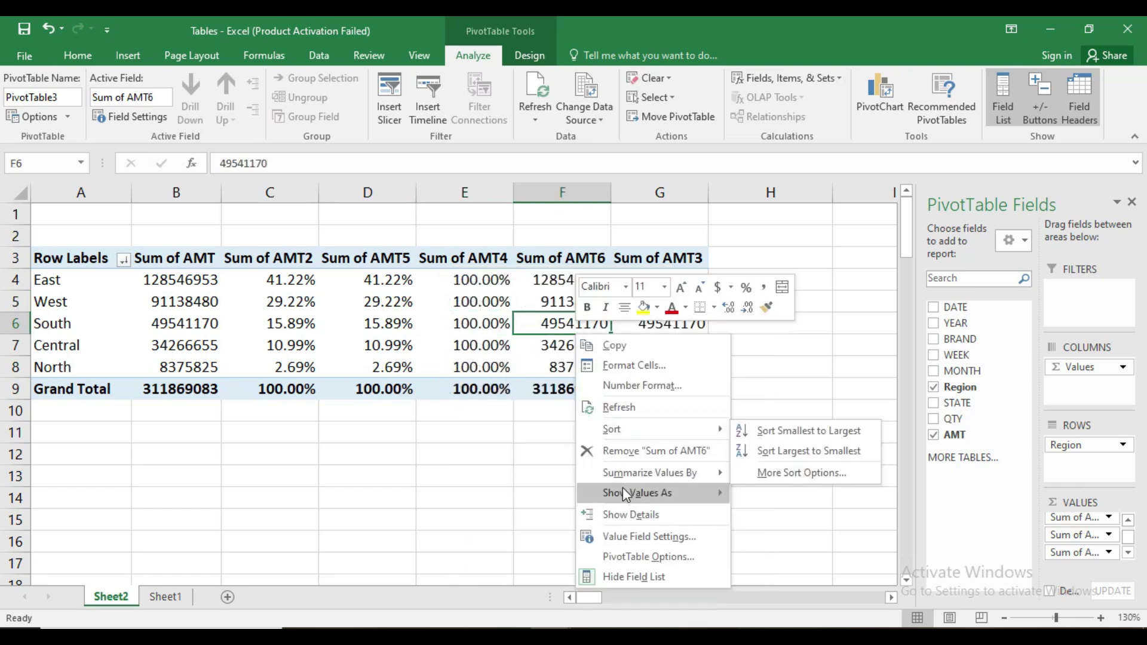
{"action": "mouse_move", "coordinate": [622, 487]}
{"action": "left_click", "coordinate": [765, 390]}
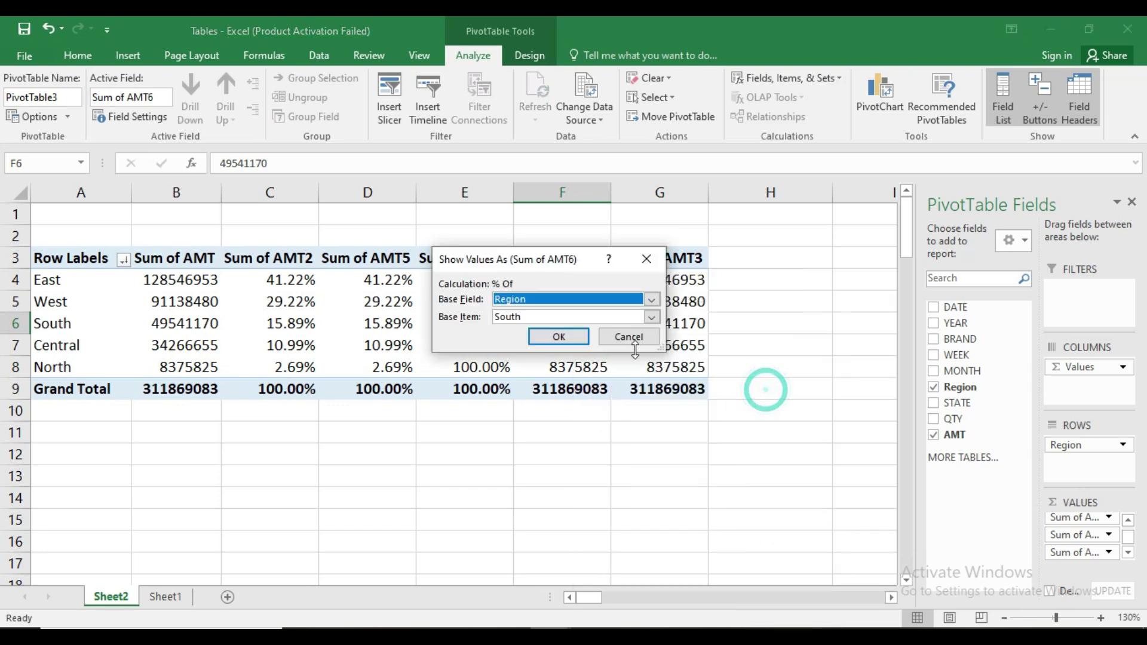
{"action": "left_click", "coordinate": [562, 337]}
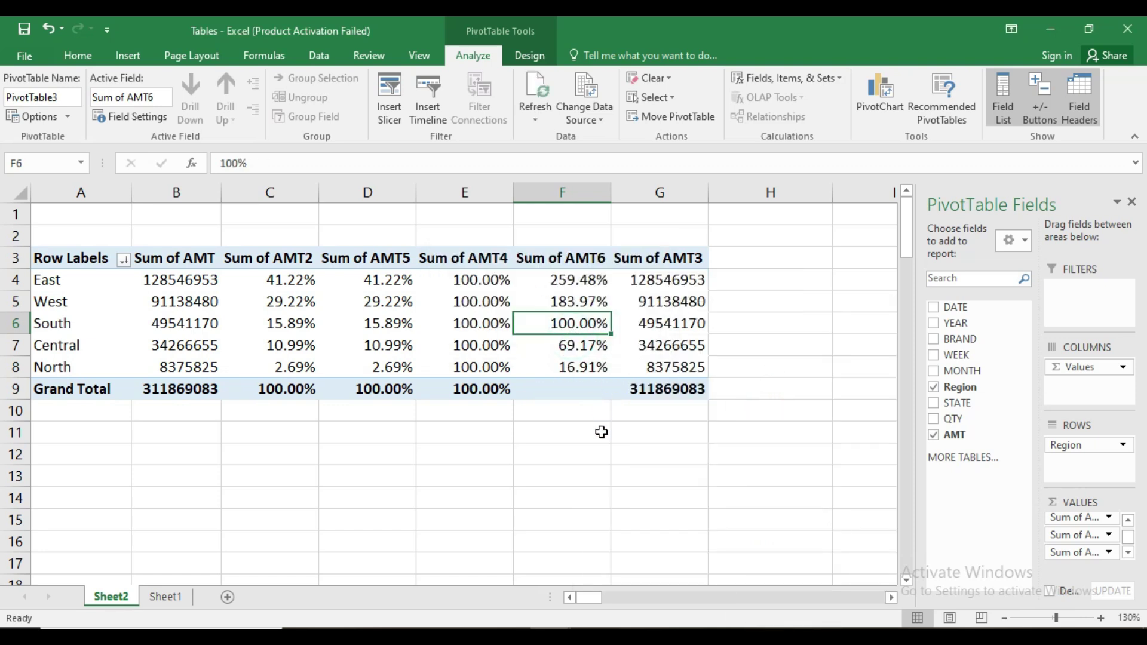
- Show the Sum of AMT3 values as % of Parent Total
{"action": "right_click", "coordinate": [645, 333]}
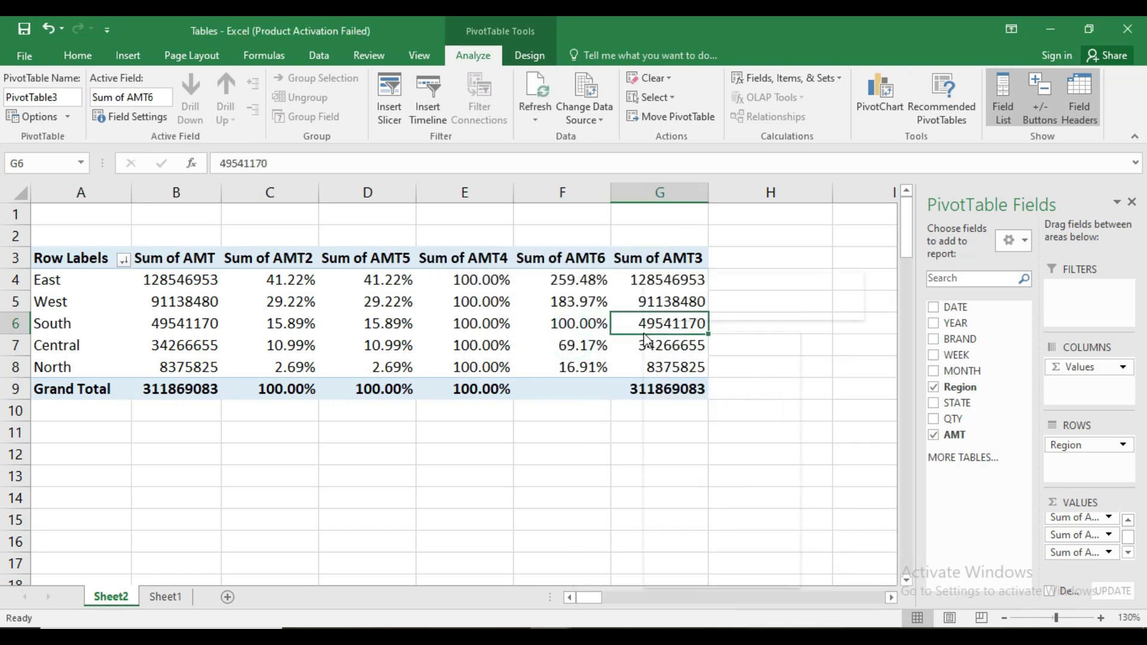
{"action": "mouse_move", "coordinate": [733, 487]}
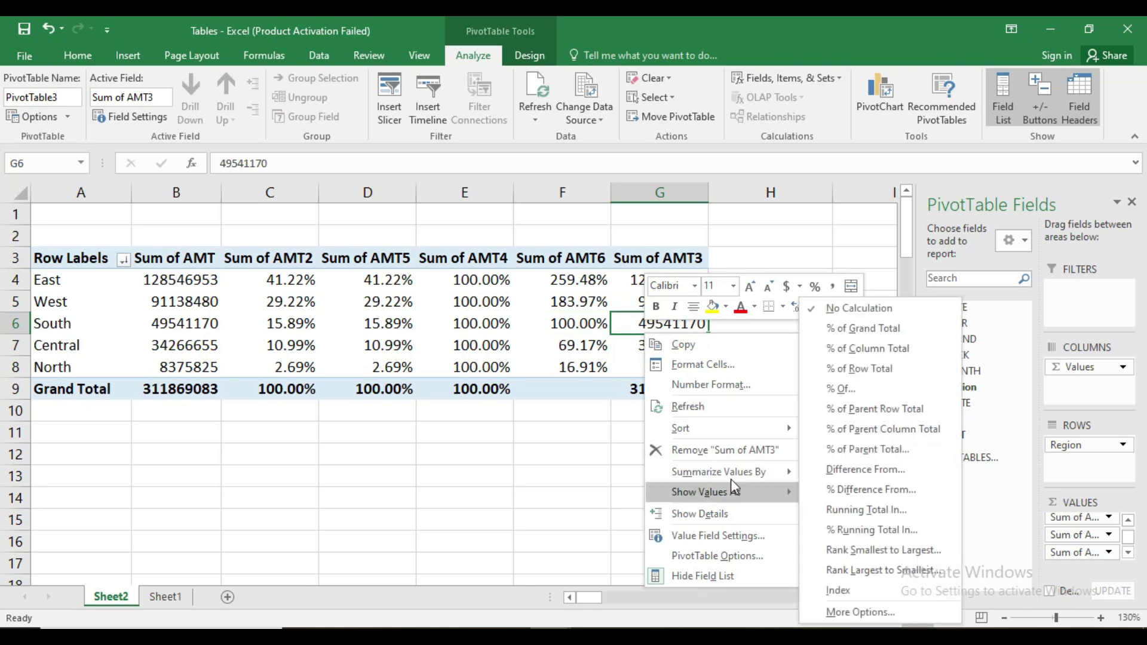
{"action": "left_click", "coordinate": [836, 449]}
{"action": "left_click", "coordinate": [558, 331]}
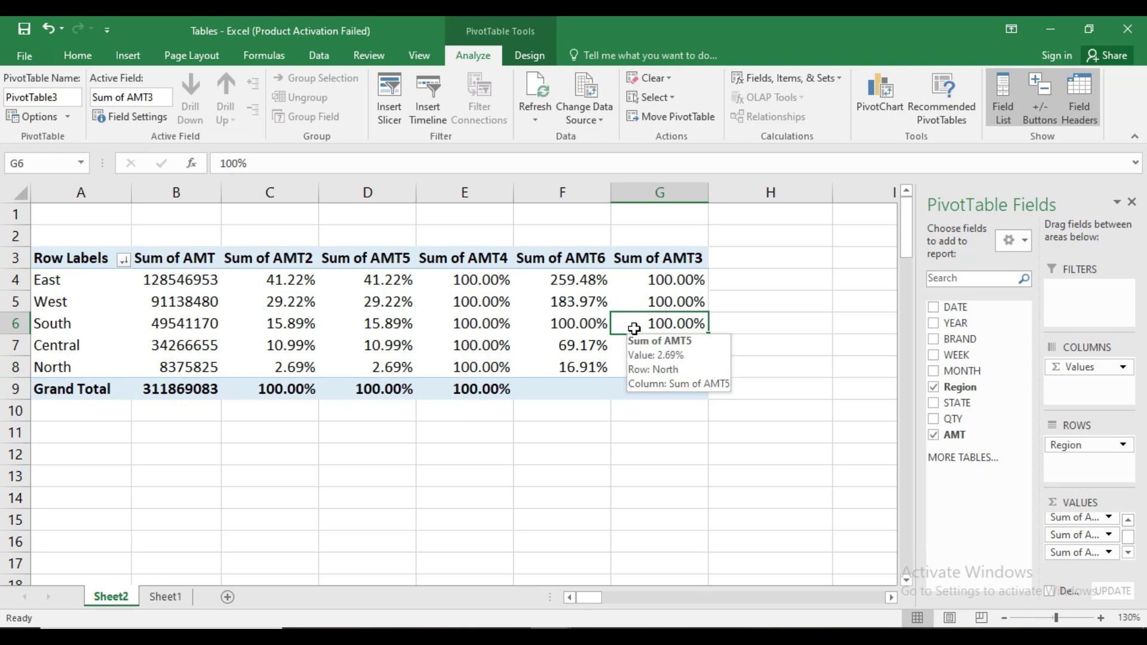
- Remove the Sum of AMT2 to Sum of AMT6 value fields from the PivotTable, keeping only Sum of AMT
{"action": "left_click", "coordinate": [1080, 536]}
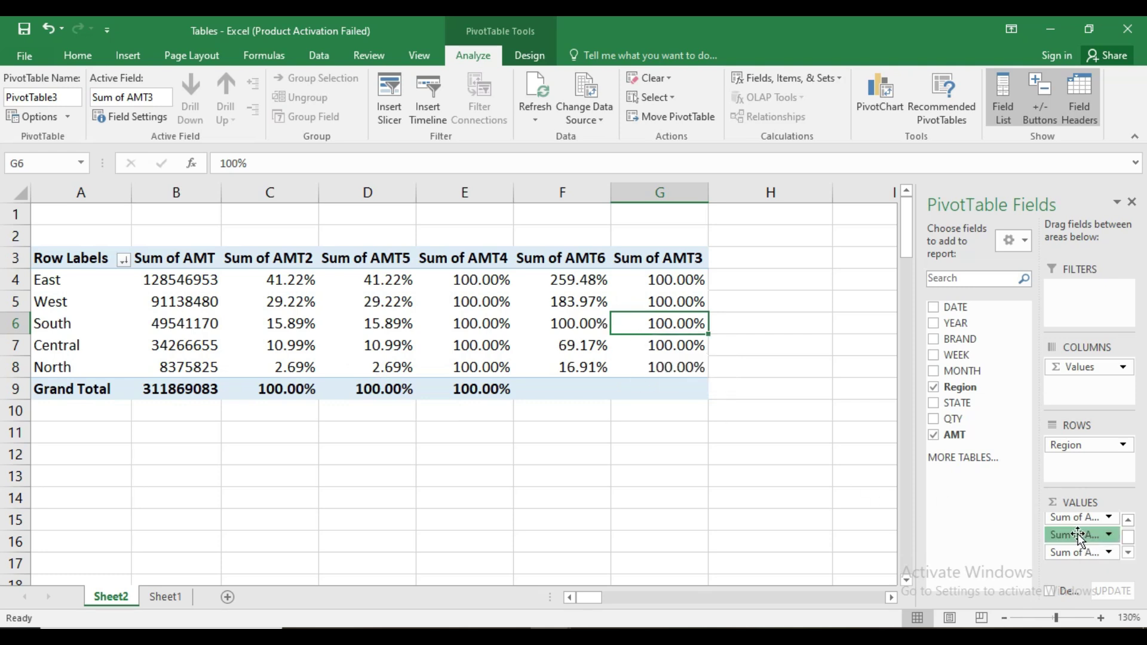
{"action": "left_click", "coordinate": [1057, 505]}
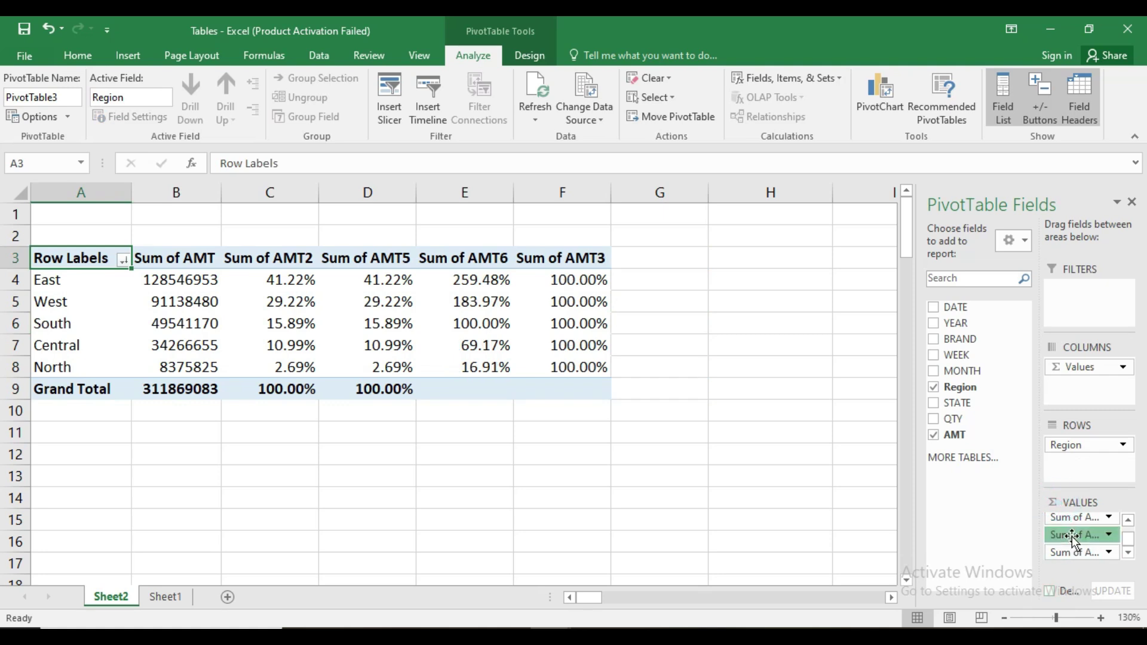
{"action": "left_click", "coordinate": [1074, 541]}
{"action": "left_click", "coordinate": [1069, 493]}
{"action": "left_click", "coordinate": [1071, 532]}
{"action": "left_click", "coordinate": [1055, 494]}
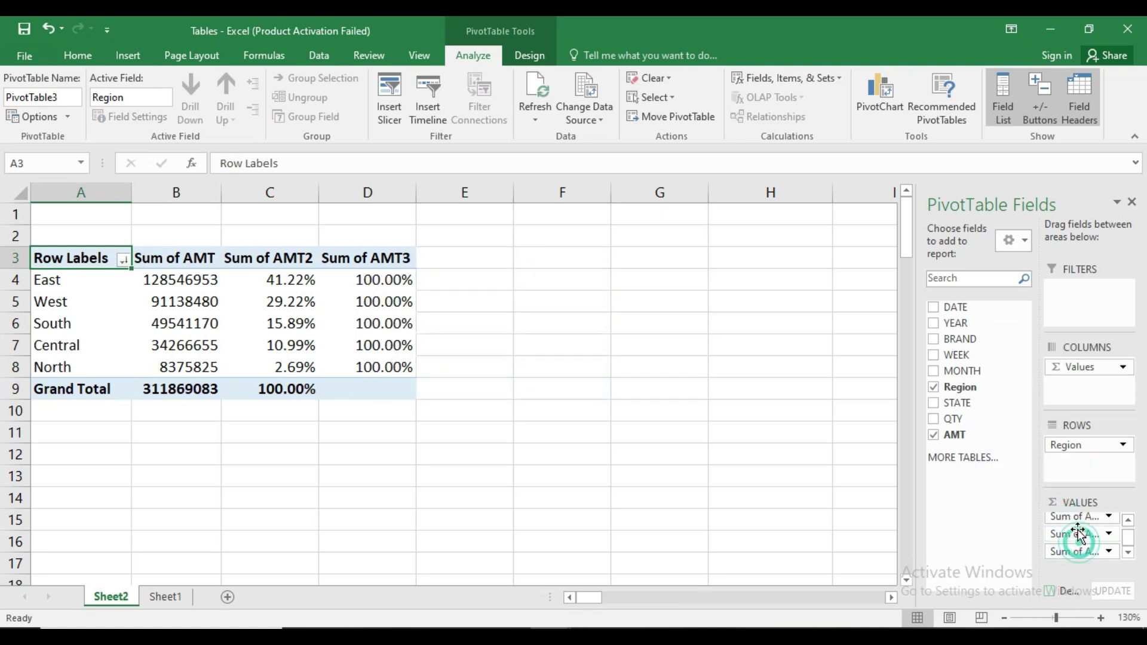
{"action": "left_click", "coordinate": [1077, 538]}
{"action": "left_click", "coordinate": [1063, 493]}
{"action": "left_click", "coordinate": [1082, 541]}
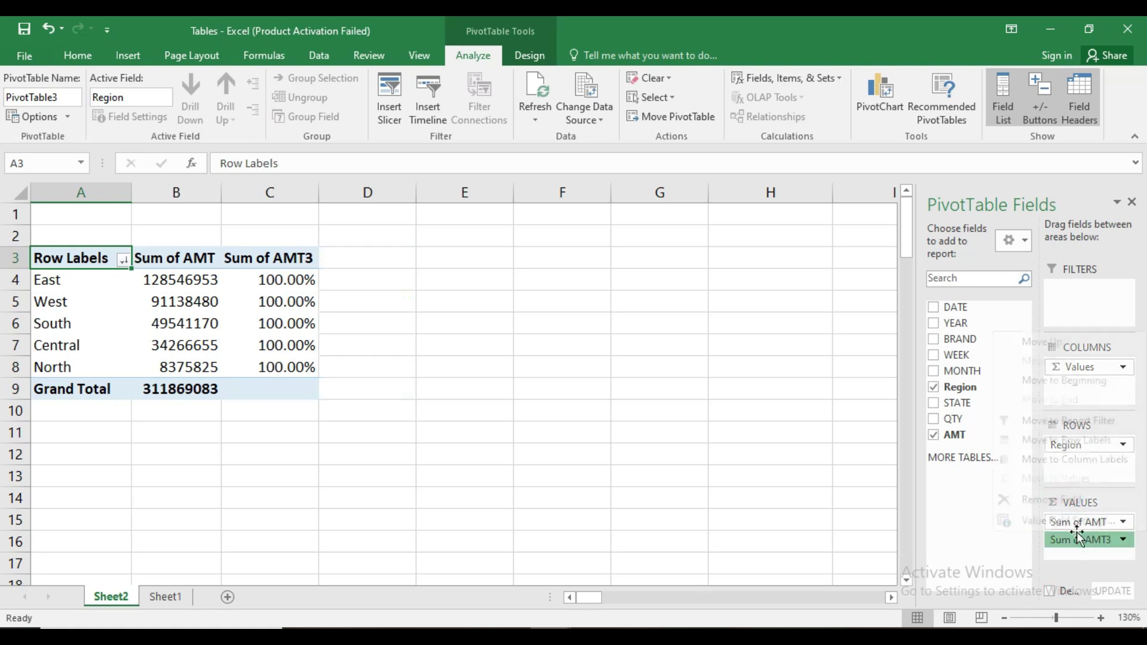
{"action": "left_click", "coordinate": [1070, 496]}
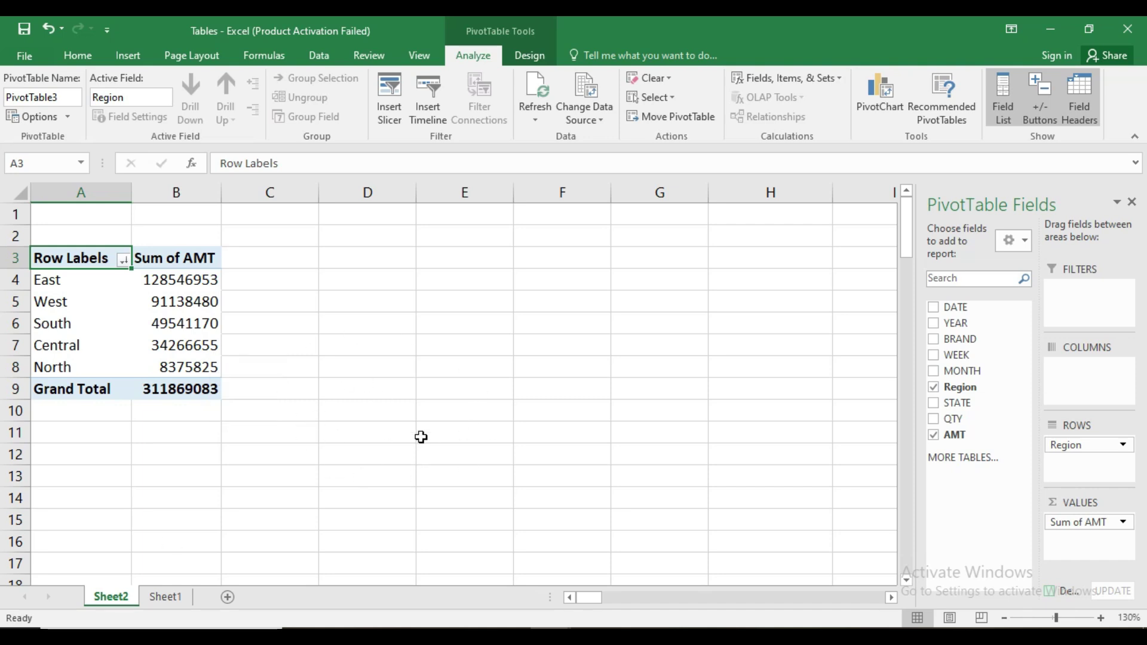
- Clear all fields from the PivotTable and return to the Tables workbook
{"action": "left_click", "coordinate": [650, 78]}
{"action": "left_click", "coordinate": [652, 96]}
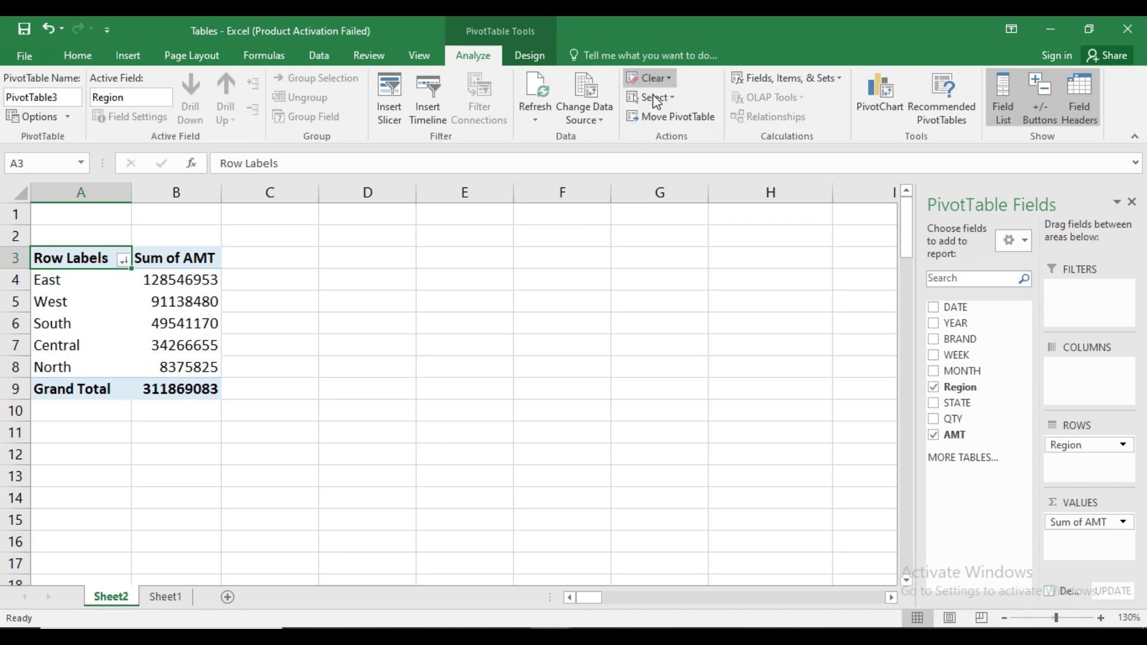
{"action": "left_click", "coordinate": [514, 627]}
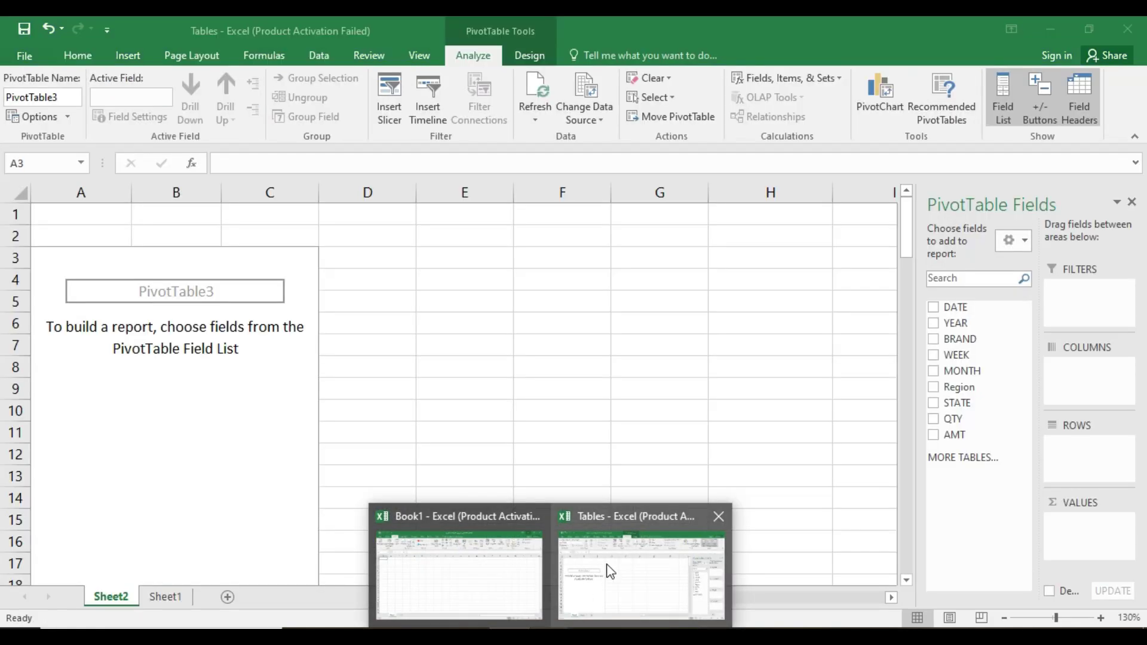
{"action": "left_click", "coordinate": [605, 566]}
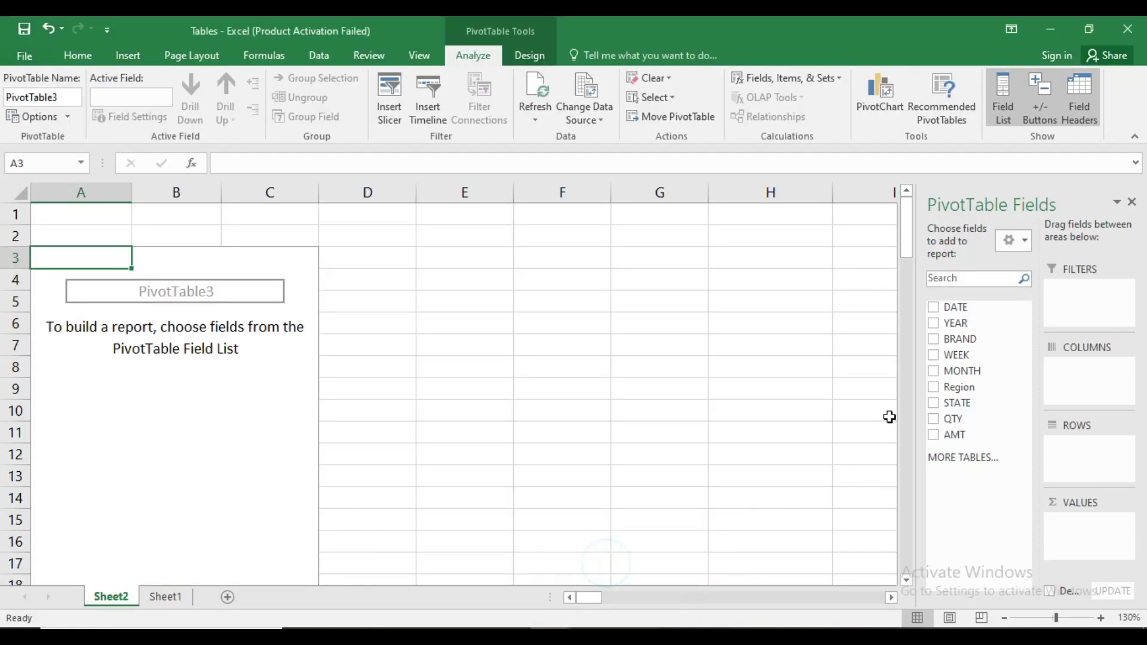
- Add STATE and MONTH as row fields and AMT and QTY as summed values in the empty PivotTable
{"action": "left_click", "coordinate": [933, 402]}
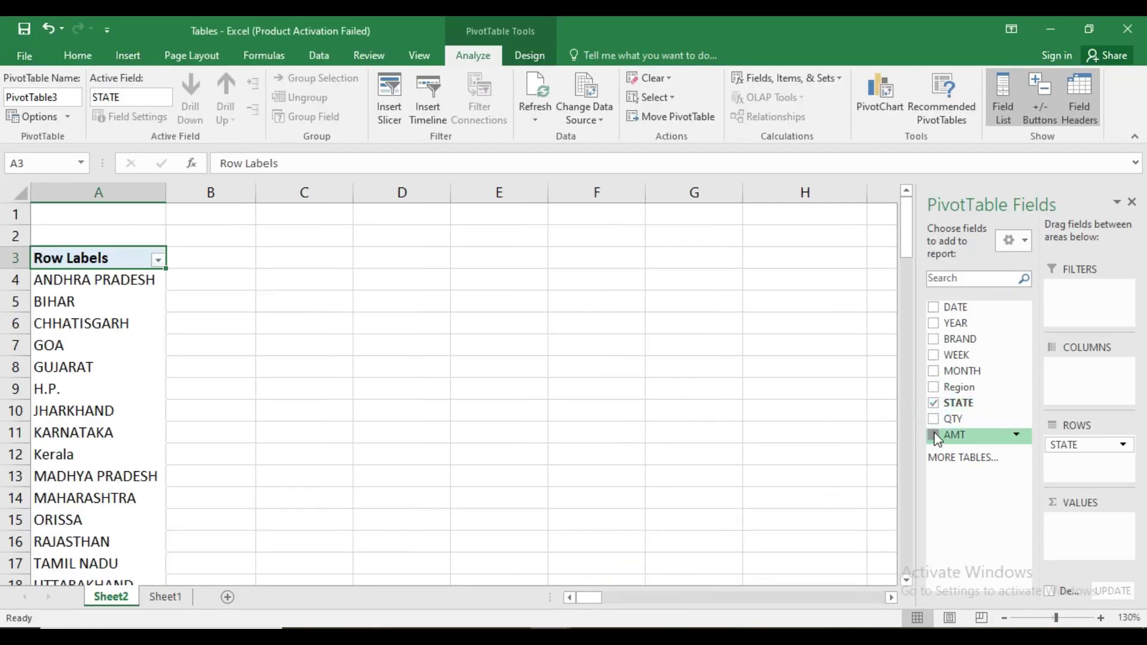
{"action": "left_click", "coordinate": [933, 435]}
{"action": "left_click", "coordinate": [933, 418]}
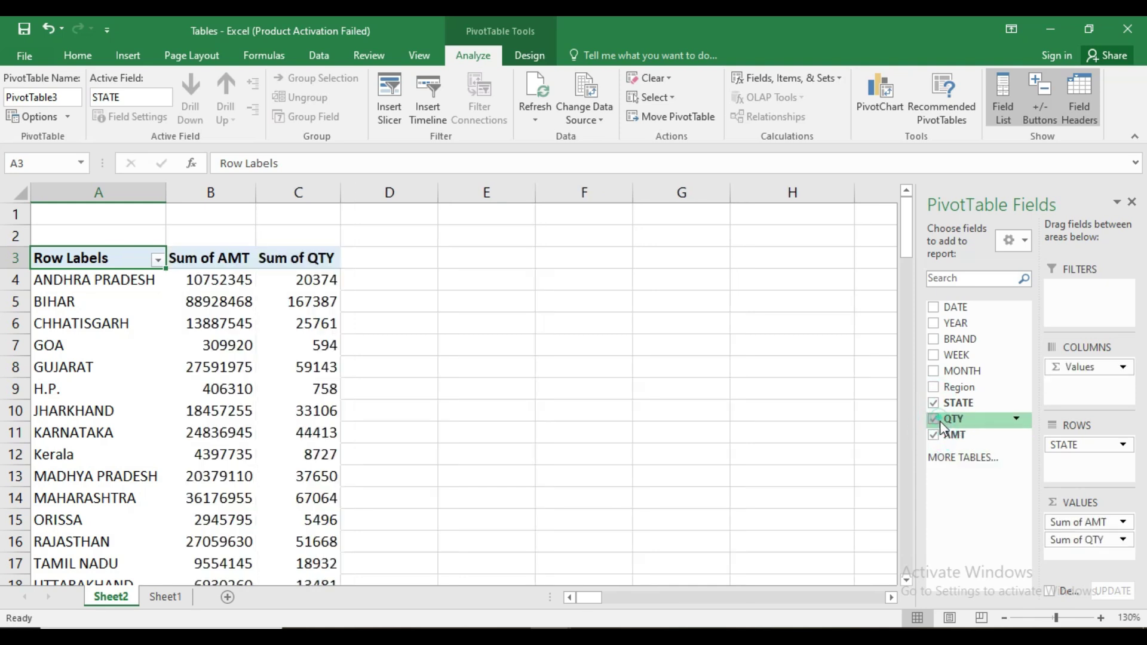
{"action": "left_click", "coordinate": [933, 373]}
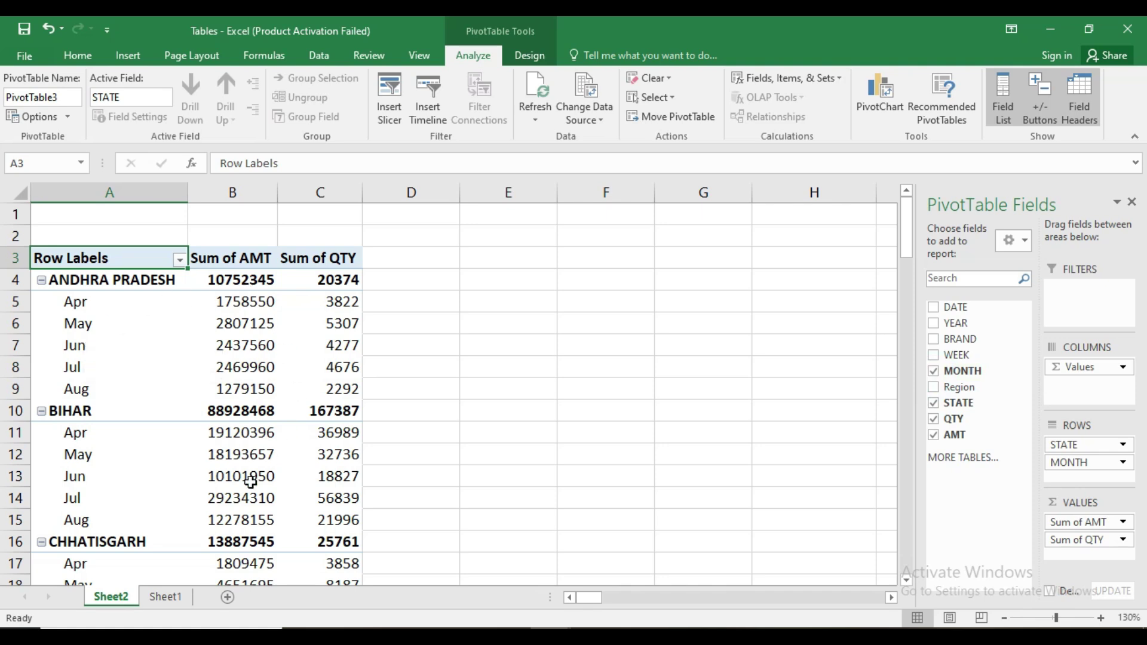
- Rearrange the PivotTable fields so that MONTH is in the rows area and STATE is in the columns area
{"action": "mouse_move", "coordinate": [251, 481]}
{"action": "left_click_drag", "start_coordinate": [1069, 462], "coordinate": [1066, 385]}
{"action": "scroll", "coordinate": [490, 406], "scroll_direction": "down", "scroll_amount": 2}
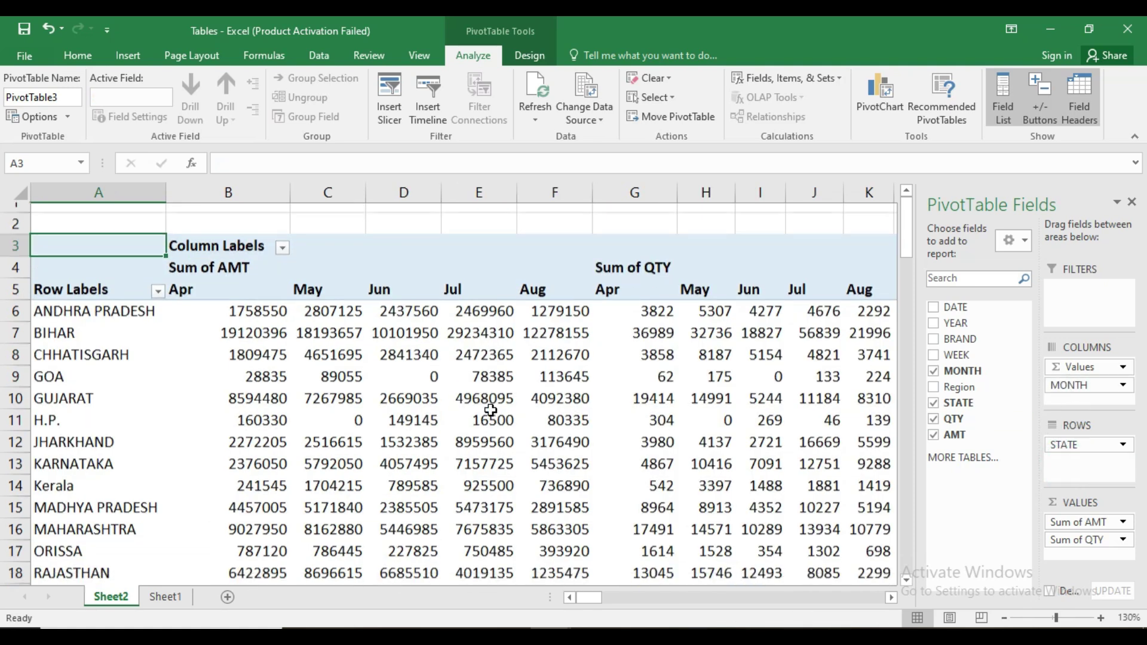
{"action": "scroll", "coordinate": [490, 409], "scroll_direction": "down", "scroll_amount": 1}
{"action": "scroll", "coordinate": [487, 410], "scroll_direction": "up", "scroll_amount": 3}
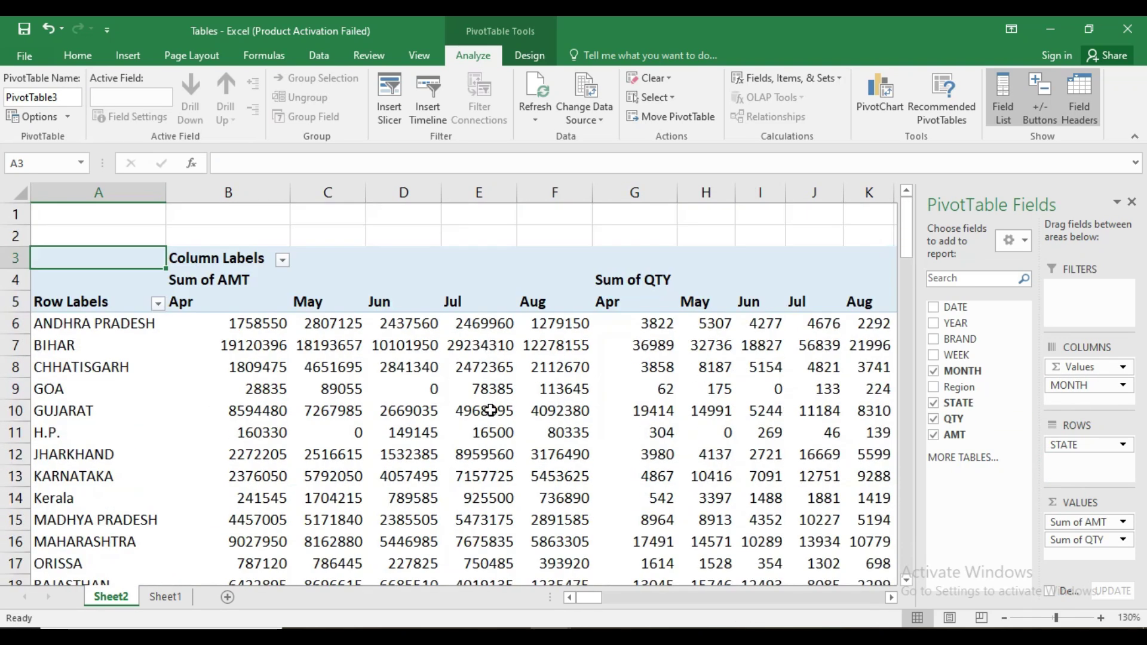
{"action": "mouse_move", "coordinate": [1084, 386]}
{"action": "left_mouse_down"}
{"action": "mouse_move", "coordinate": [1091, 465]}
{"action": "mouse_move", "coordinate": [1079, 388]}
{"action": "left_mouse_up"}
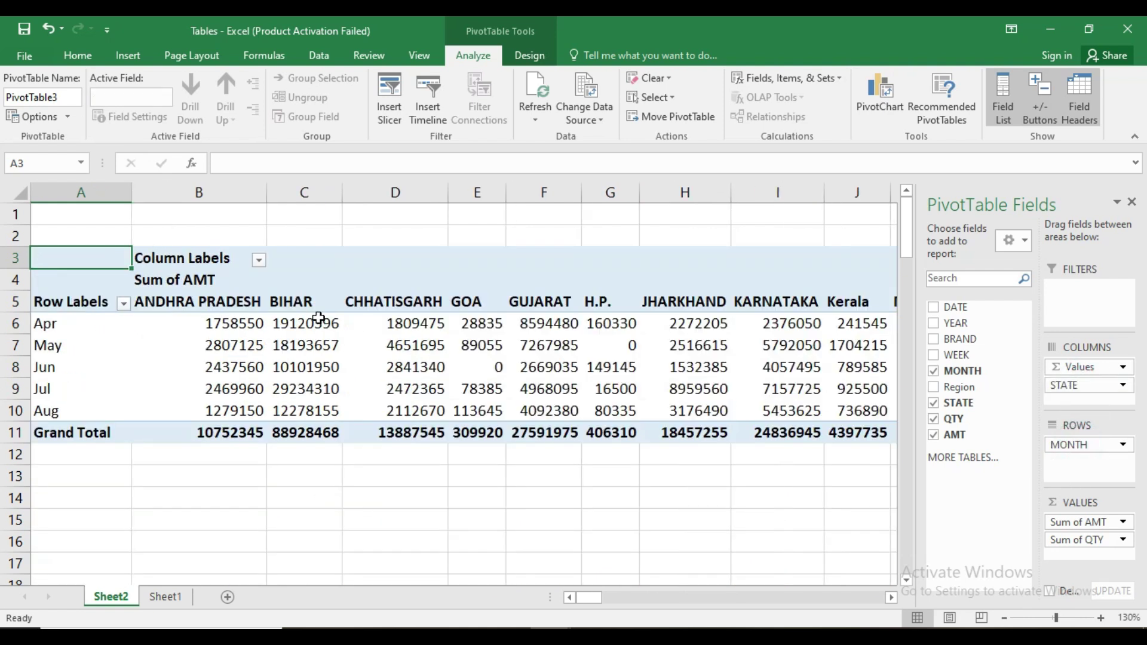
- Filter the row labels to display only the month Apr
{"action": "mouse_move", "coordinate": [156, 401]}
{"action": "left_click", "coordinate": [124, 303]}
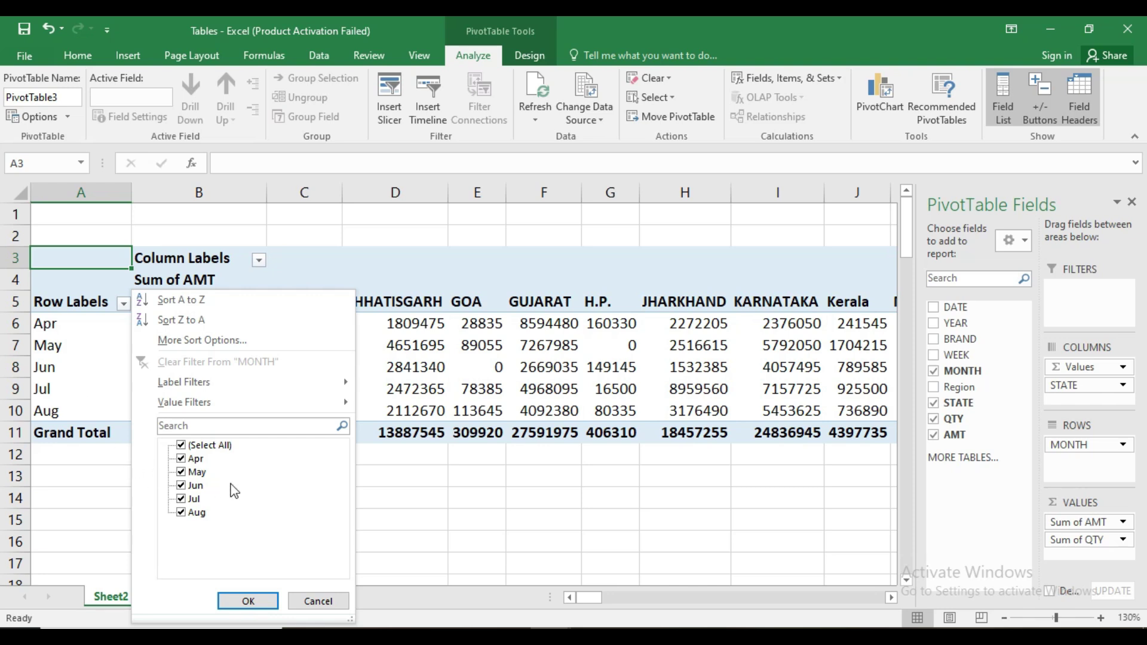
{"action": "left_click", "coordinate": [182, 445]}
{"action": "left_click", "coordinate": [181, 459]}
{"action": "left_click", "coordinate": [249, 602]}
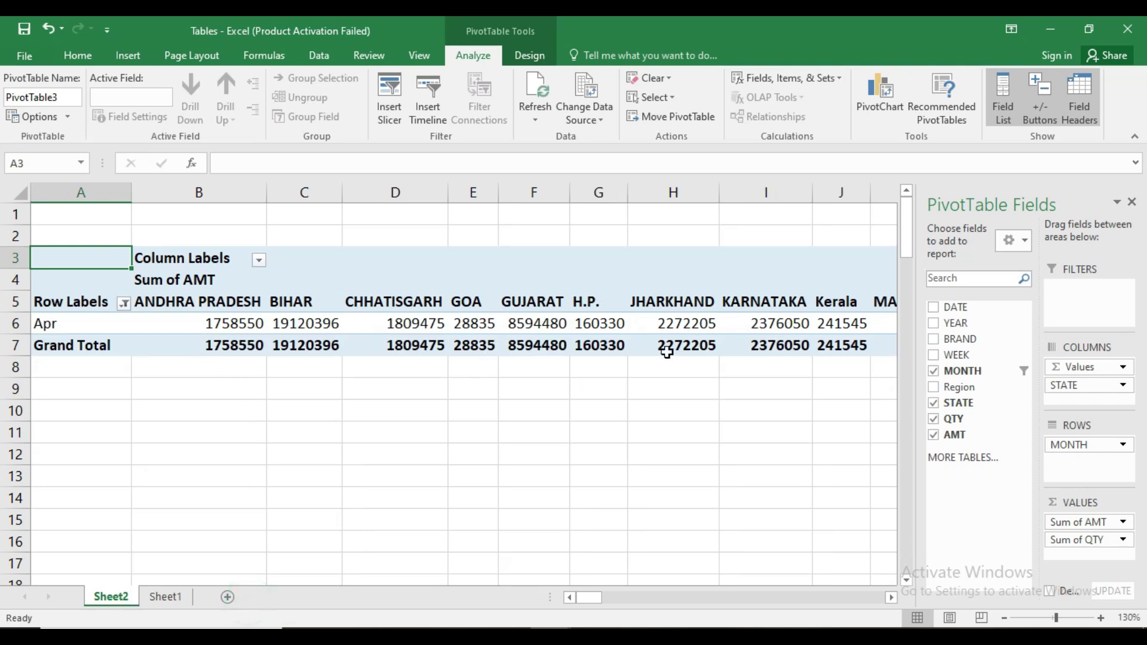
- Reselect all months in the row labels filter
{"action": "mouse_move", "coordinate": [721, 350]}
{"action": "left_click", "coordinate": [124, 304]}
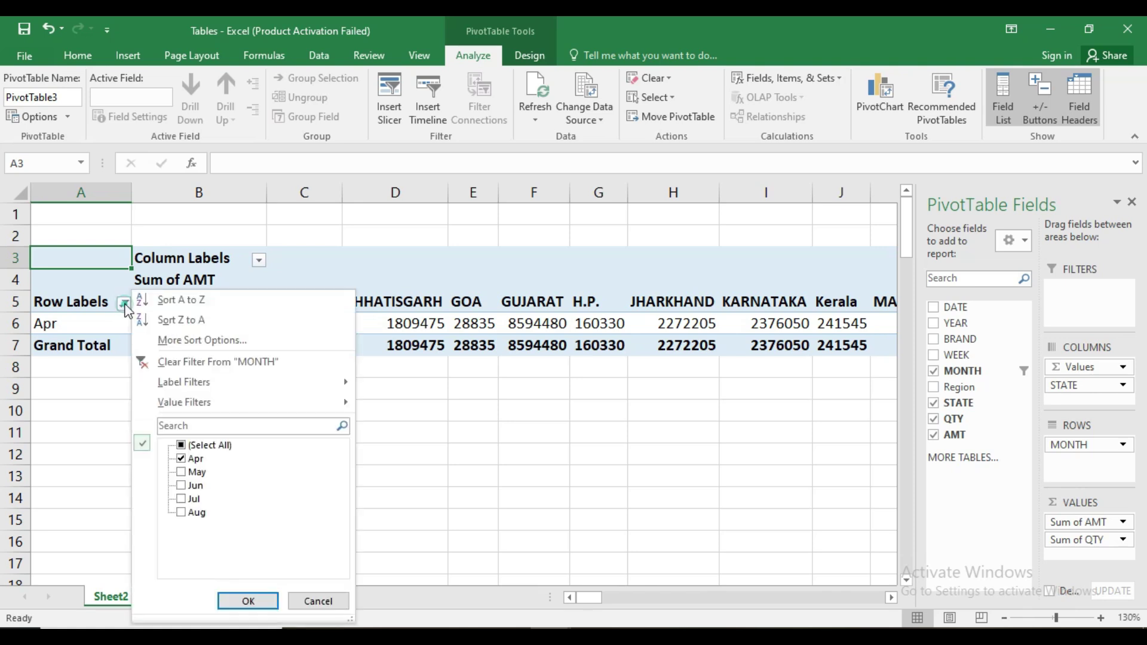
{"action": "left_click", "coordinate": [182, 448]}
{"action": "left_click", "coordinate": [182, 448]}
{"action": "left_click", "coordinate": [247, 601]}
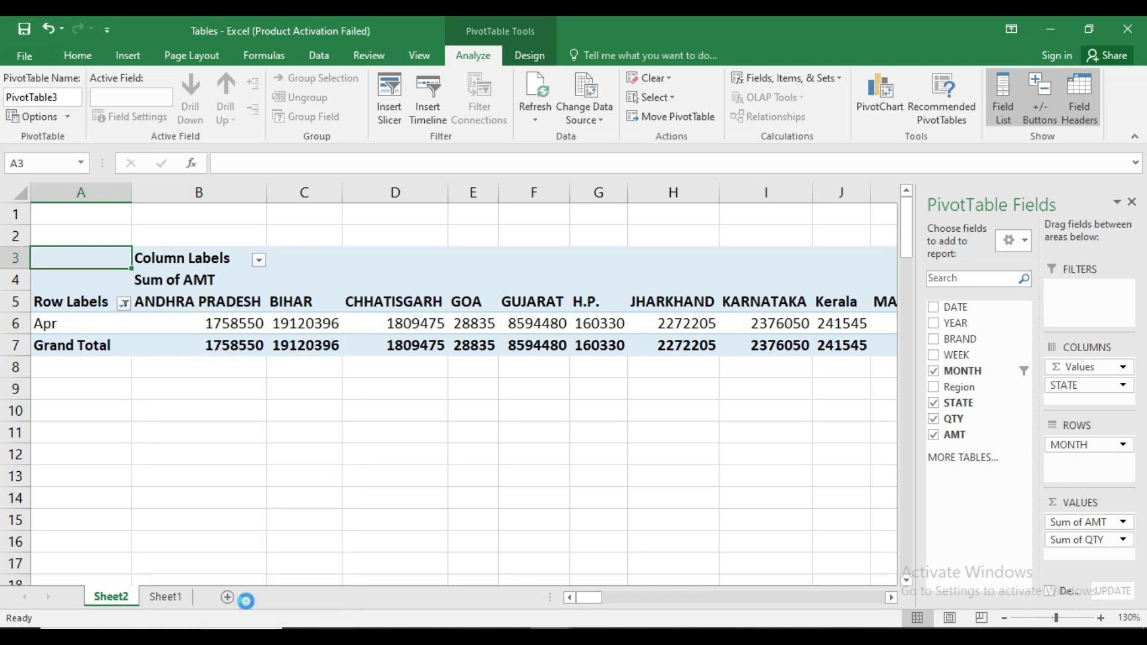
- Filter the column labels to display only the state ANDHRA PRADESH
{"action": "mouse_move", "coordinate": [283, 396]}
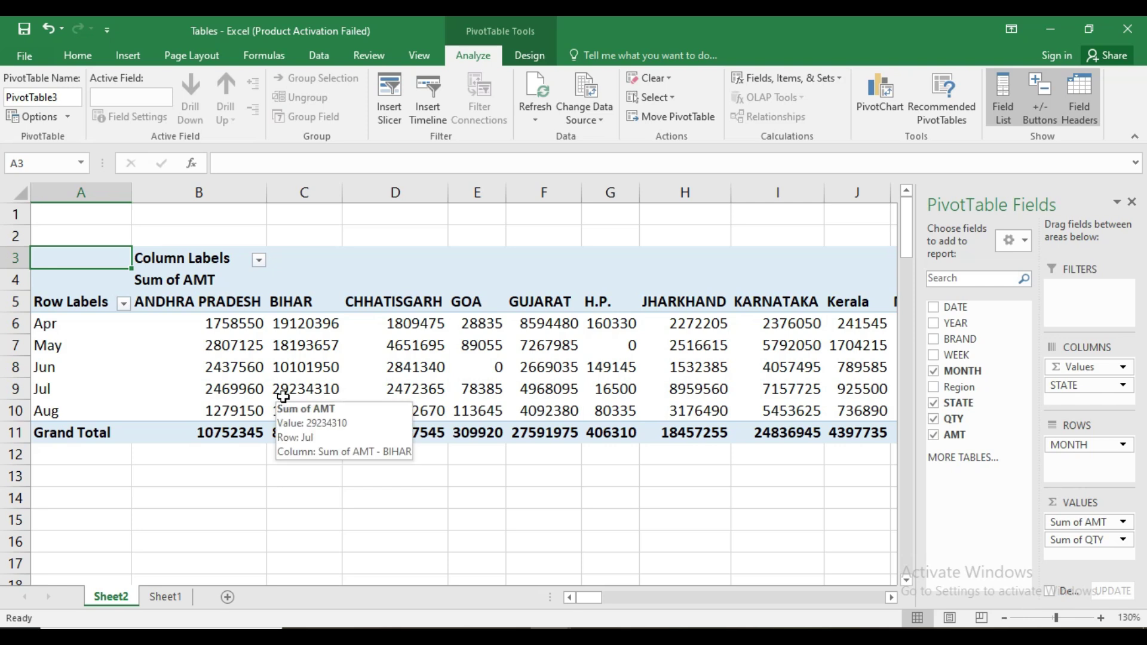
{"action": "left_click", "coordinate": [259, 259]}
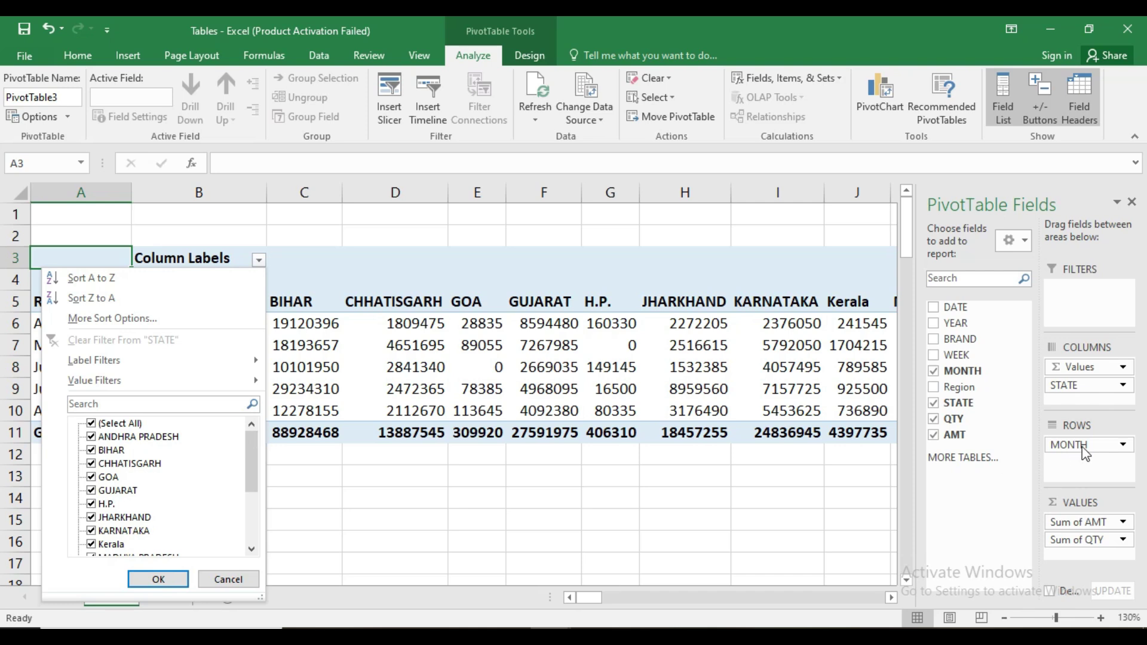
{"action": "left_click_drag", "start_coordinate": [256, 472], "coordinate": [263, 438]}
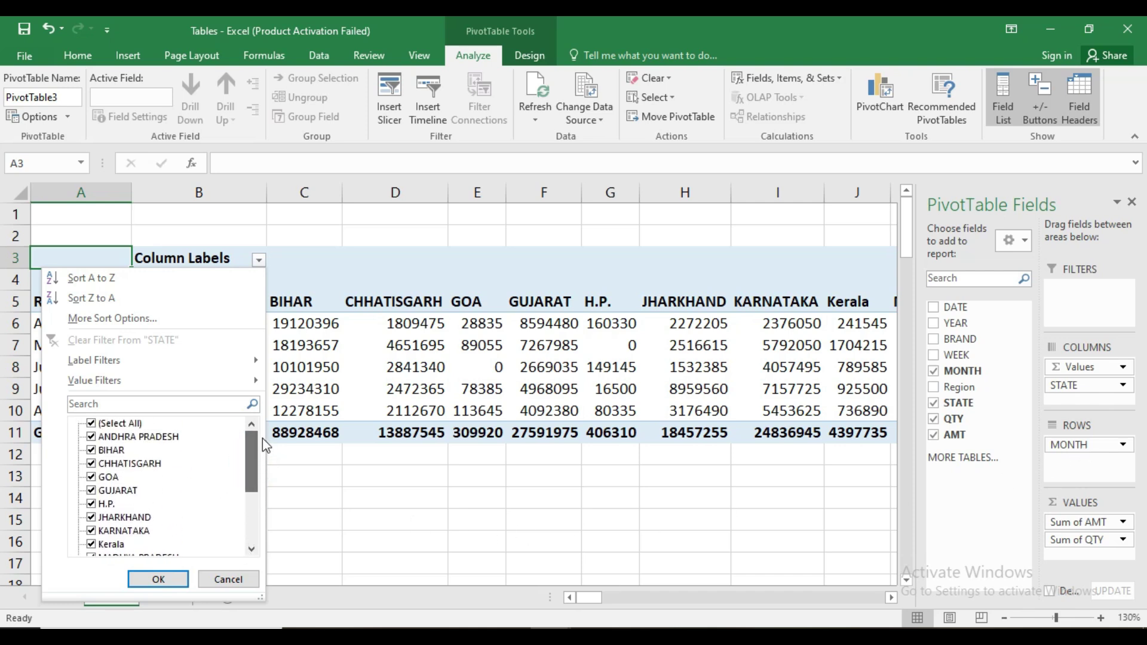
{"action": "left_click", "coordinate": [91, 424]}
{"action": "left_click", "coordinate": [91, 437]}
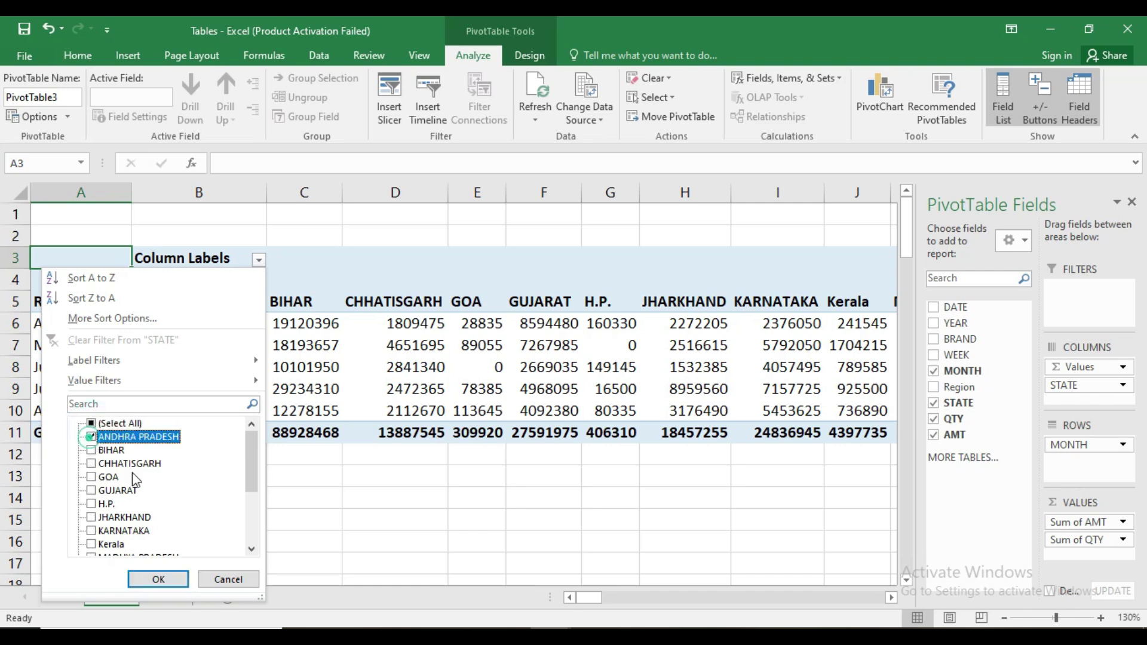
{"action": "left_click", "coordinate": [159, 579]}
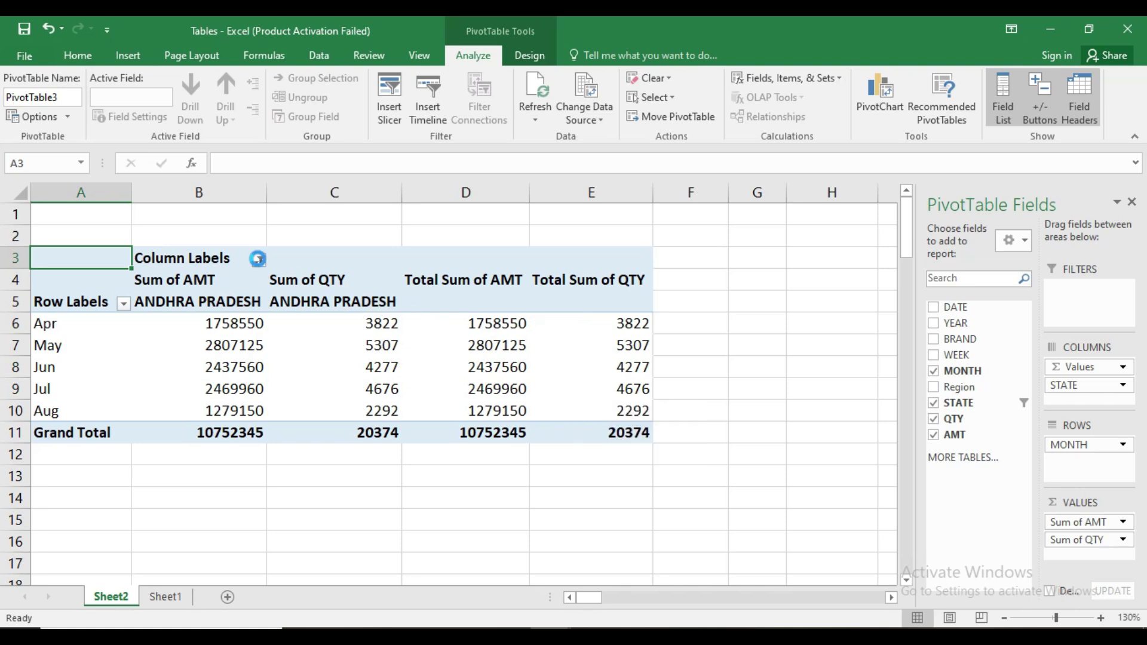
- Change the column labels filter to include BIHAR and exclude ANDHRA PRADESH
{"action": "left_click", "coordinate": [258, 259]}
{"action": "left_click", "coordinate": [114, 451]}
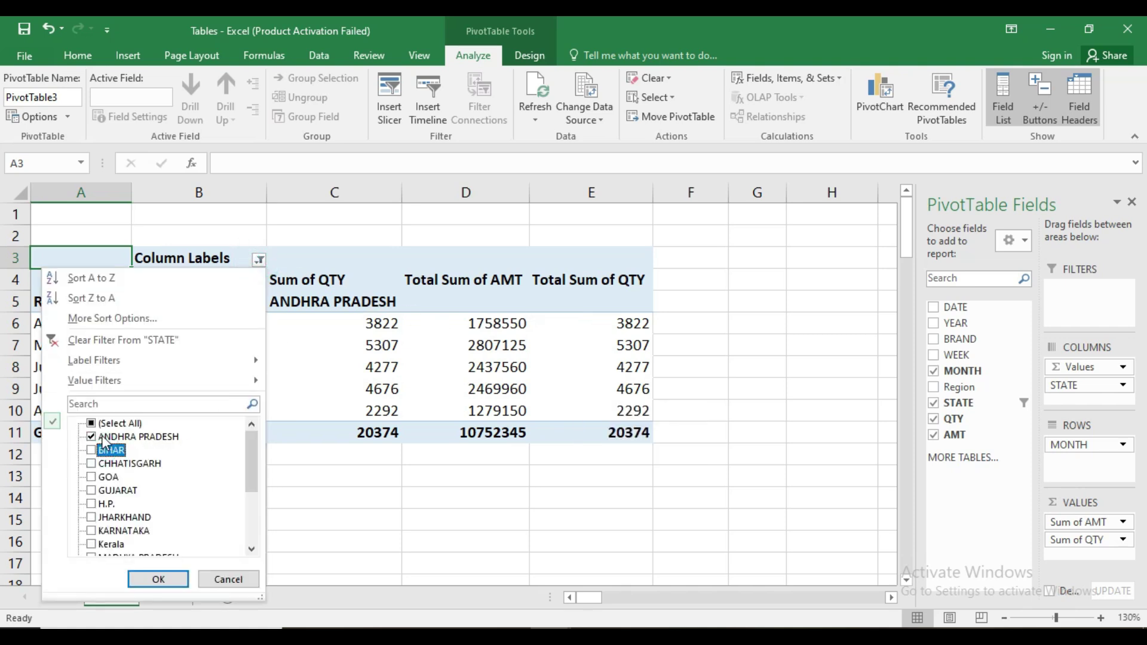
{"action": "left_click", "coordinate": [92, 450]}
{"action": "left_click", "coordinate": [92, 437]}
{"action": "left_click", "coordinate": [158, 579]}
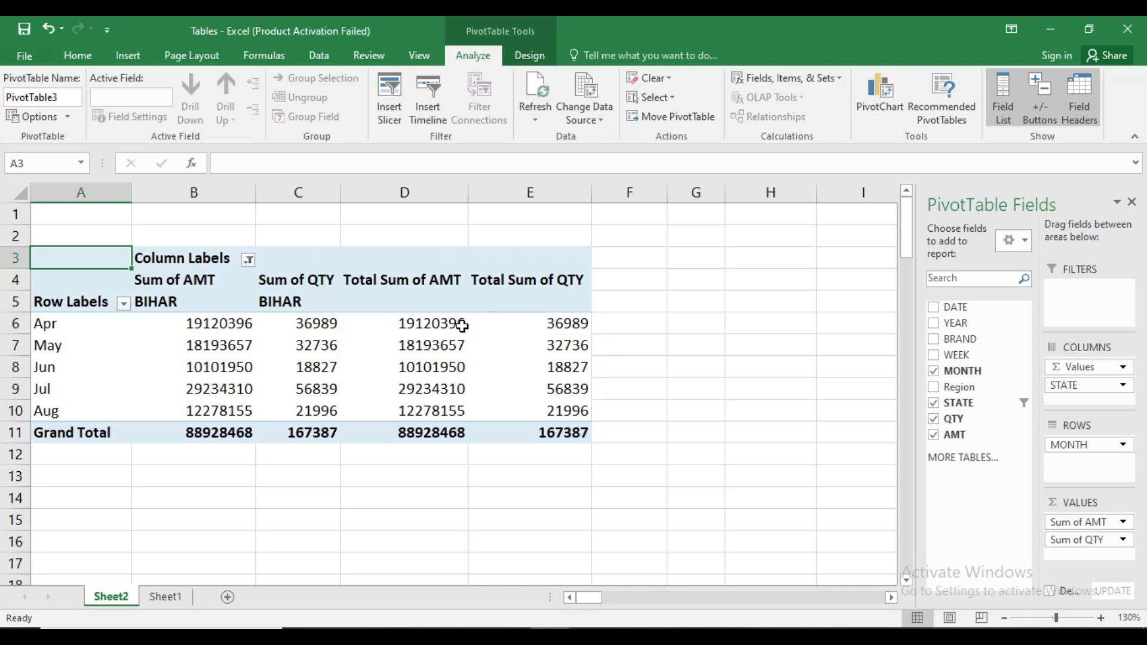
- Extract the source records behind BIHAR's May Sum of AMT onto a new sheet and widen its DATE column
{"action": "right_click", "coordinate": [243, 355]}
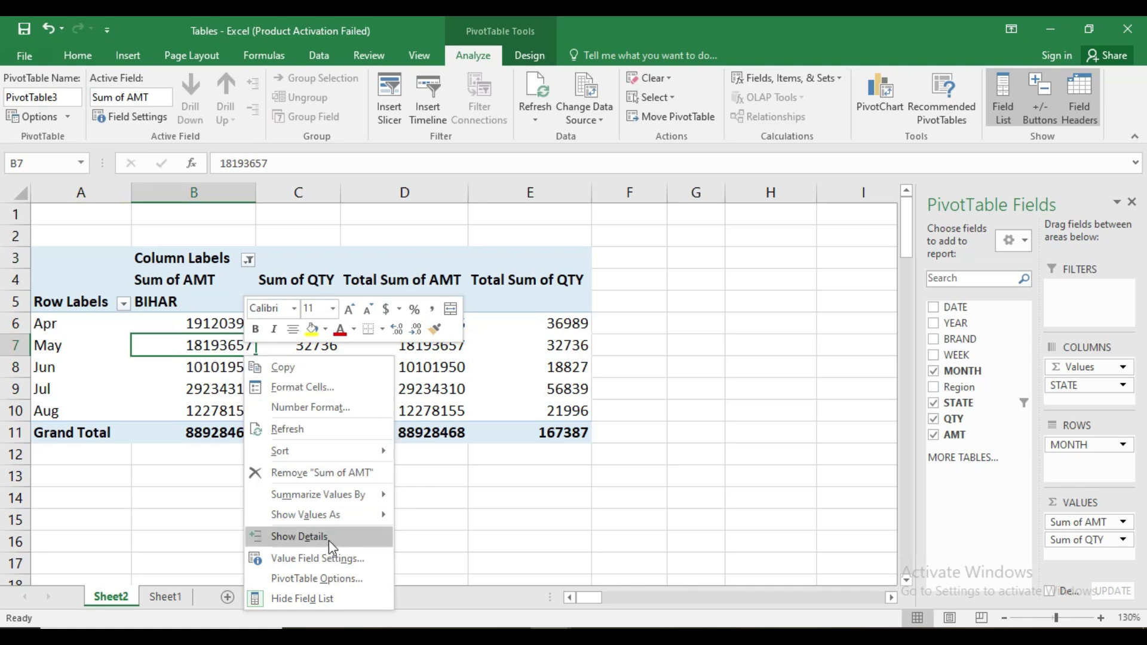
{"action": "left_click", "coordinate": [445, 387]}
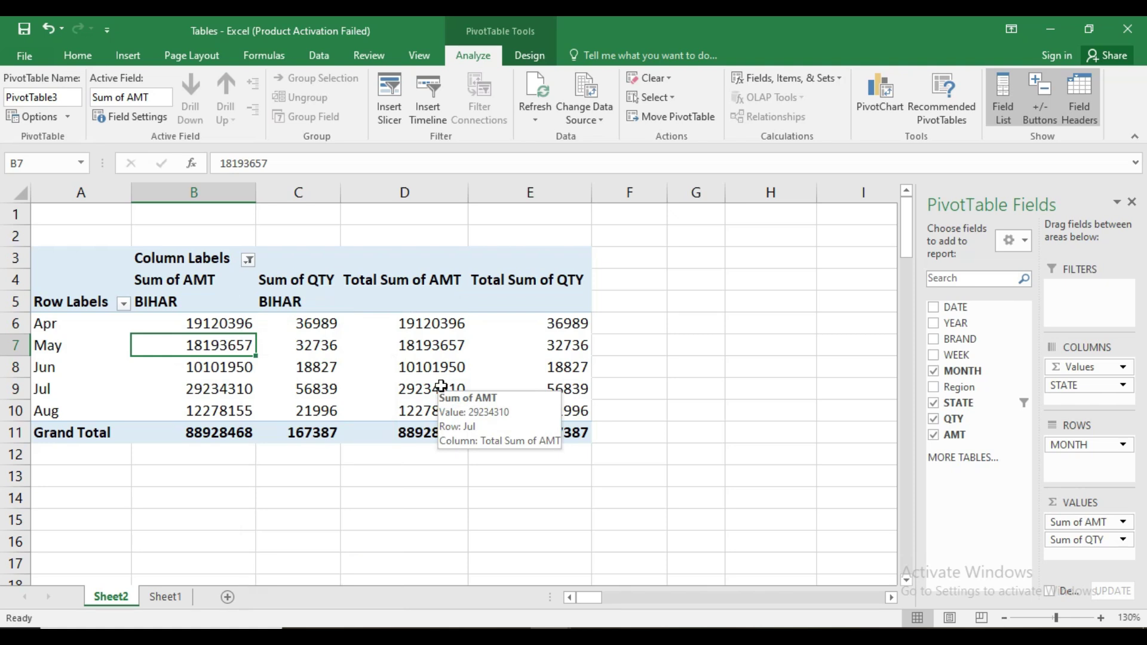
{"action": "double_click", "coordinate": [222, 347]}
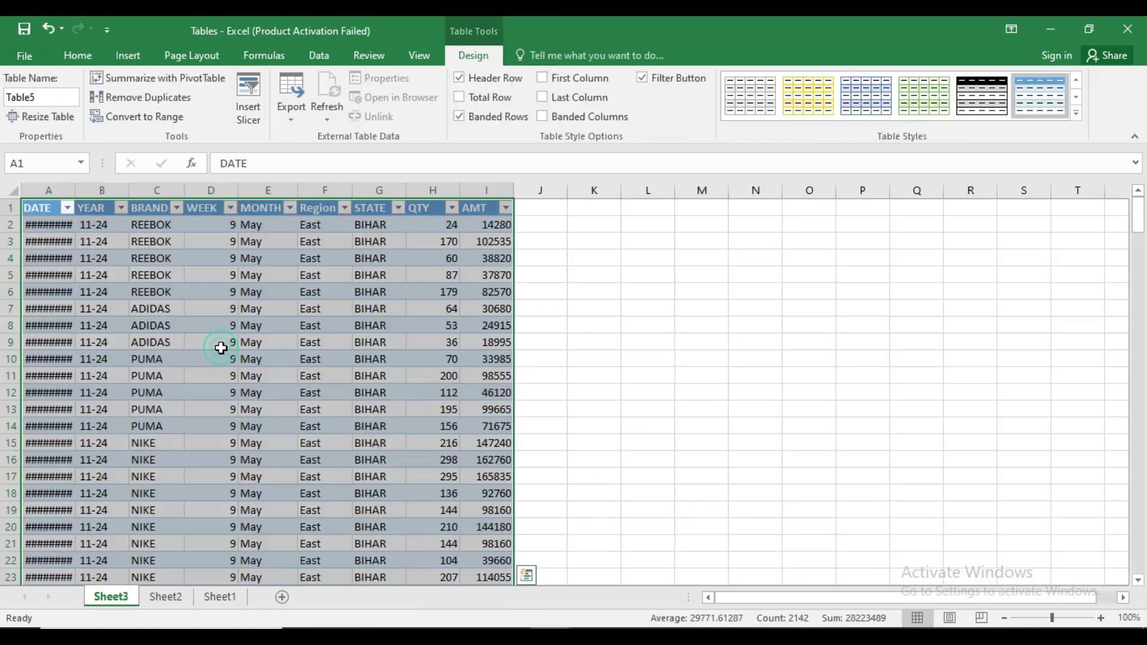
{"action": "left_click_drag", "start_coordinate": [74, 190], "coordinate": [84, 190]}
{"action": "left_click", "coordinate": [266, 323]}
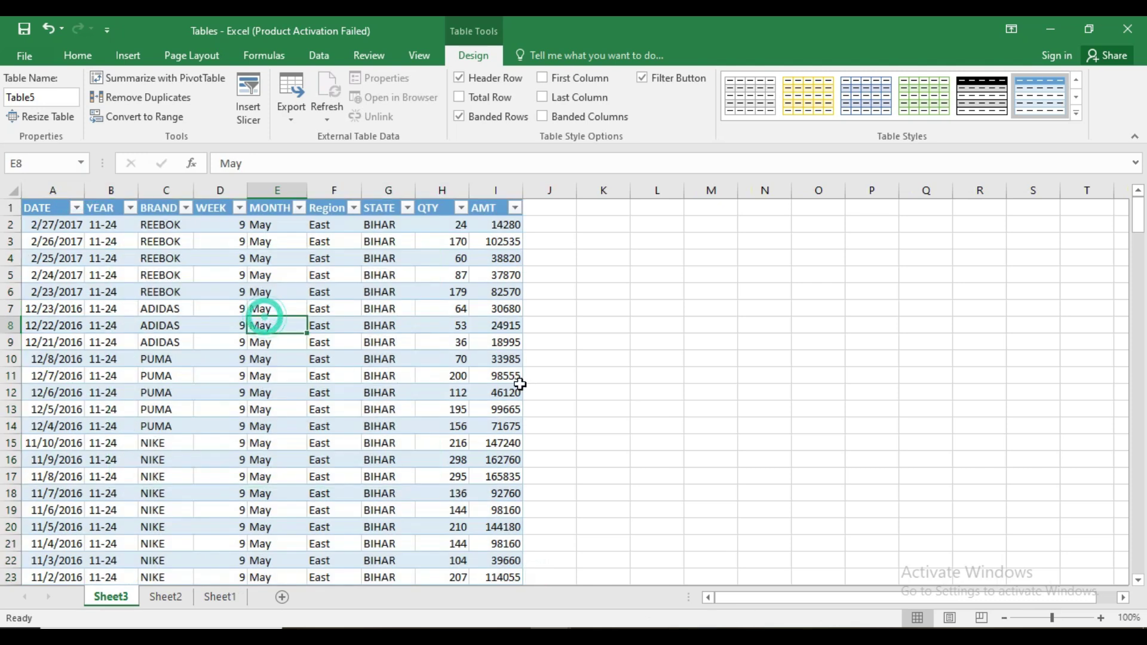
- Delete the extracted details sheet Sheet3
{"action": "key", "text": "ctrl+z"}
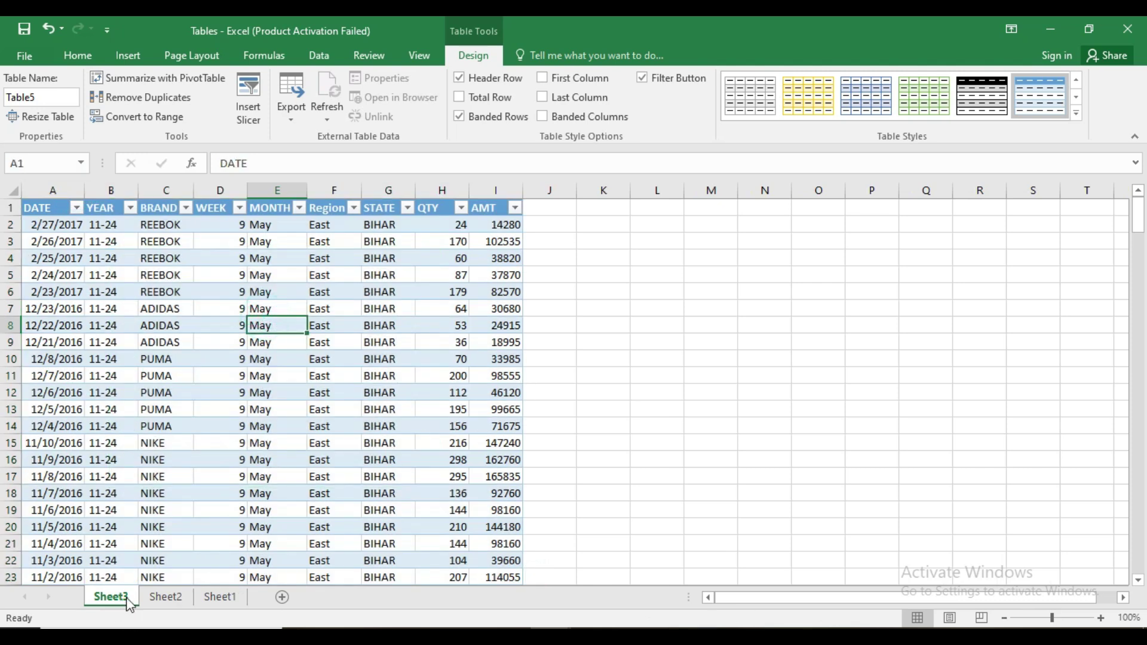
{"action": "key", "text": "ctrl+z"}
{"action": "left_click", "coordinate": [545, 377]}
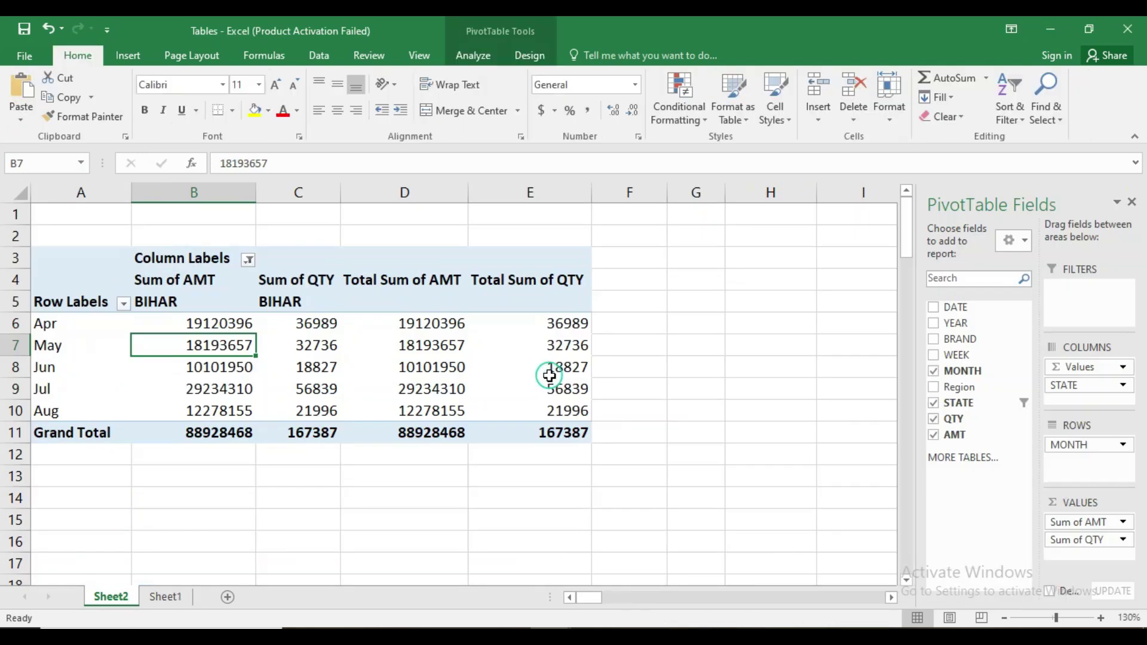
- Use Show Details on BIHAR's May Sum of AMT, and delete the sheet it generates
{"action": "right_click", "coordinate": [229, 345]}
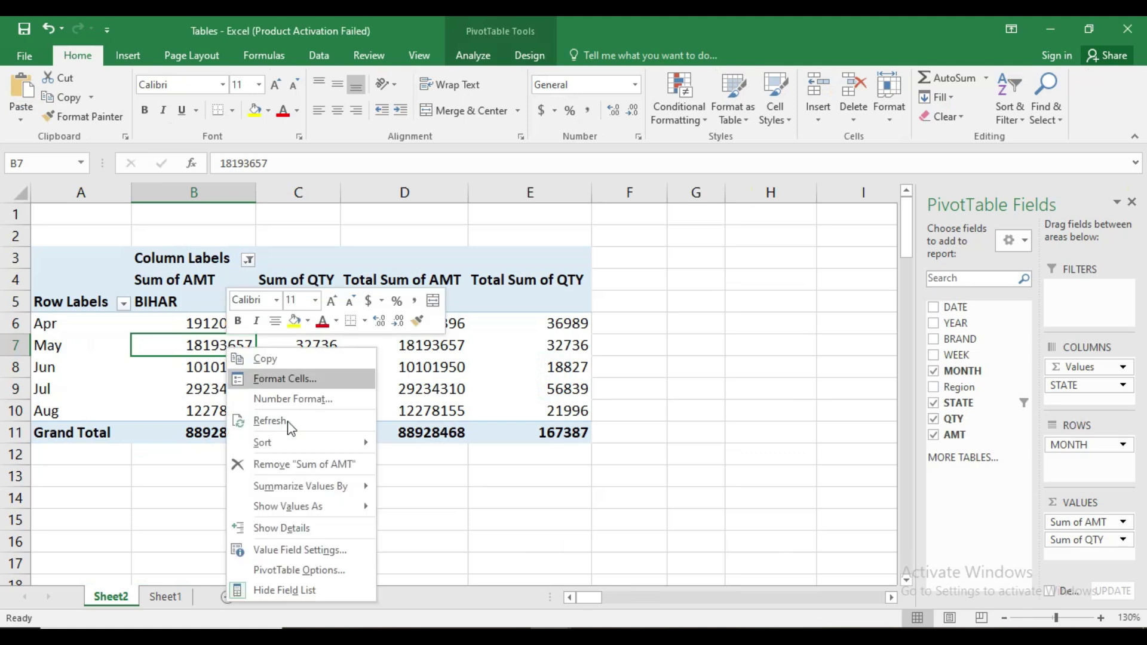
{"action": "left_click", "coordinate": [305, 530]}
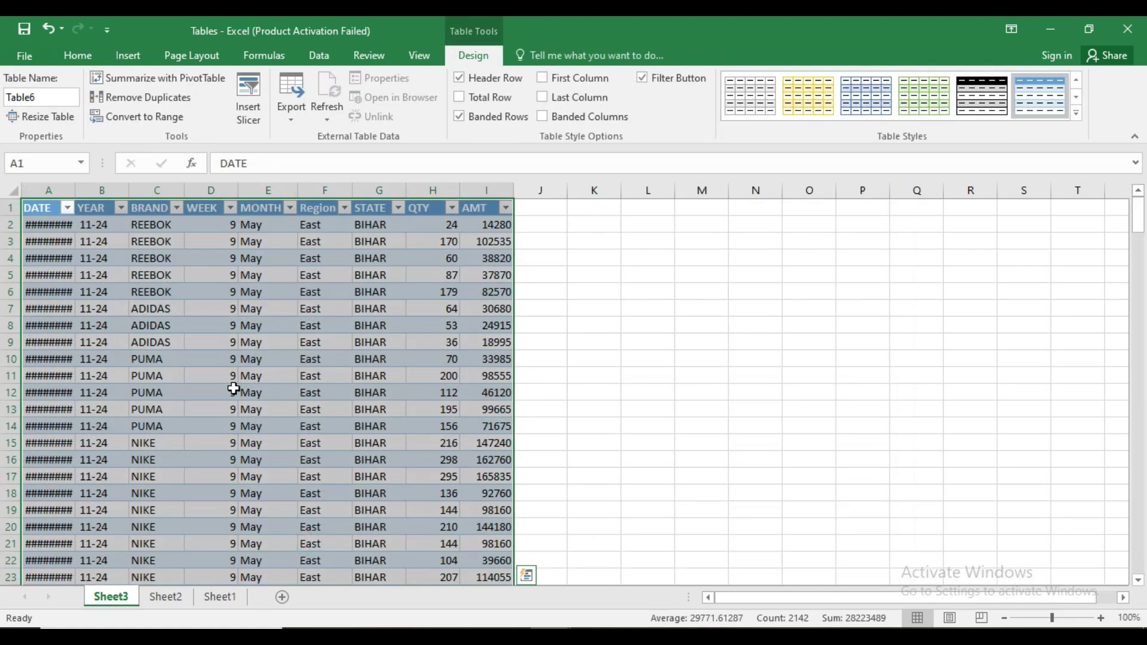
{"action": "key", "text": "alt+h"}
{"action": "key", "text": "d"}
{"action": "key", "text": "s"}
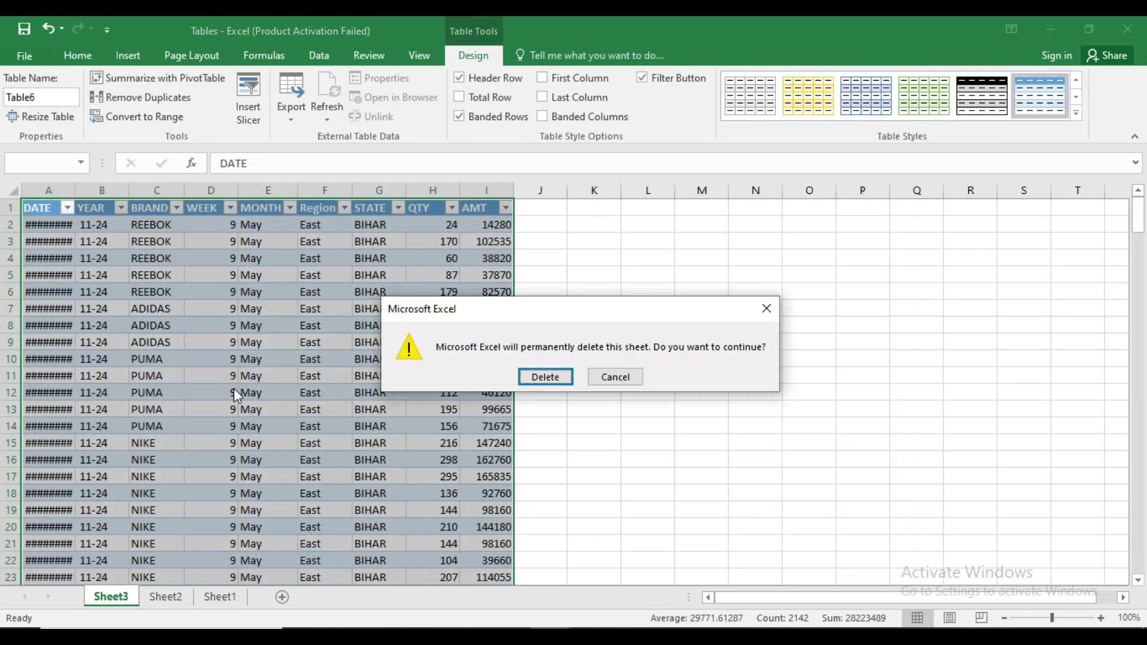
{"action": "left_click", "coordinate": [541, 377]}
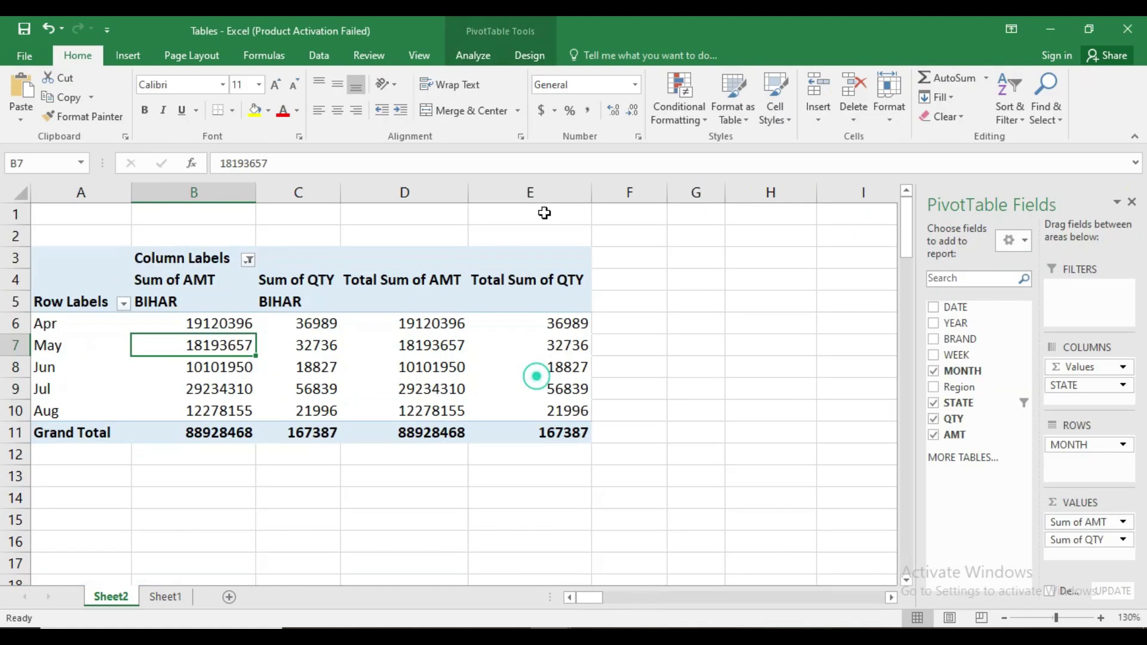
- Open the Value Field Settings of Sum of AMT from BIHAR's Jul value and reposition the dialog
{"action": "right_click", "coordinate": [212, 390]}
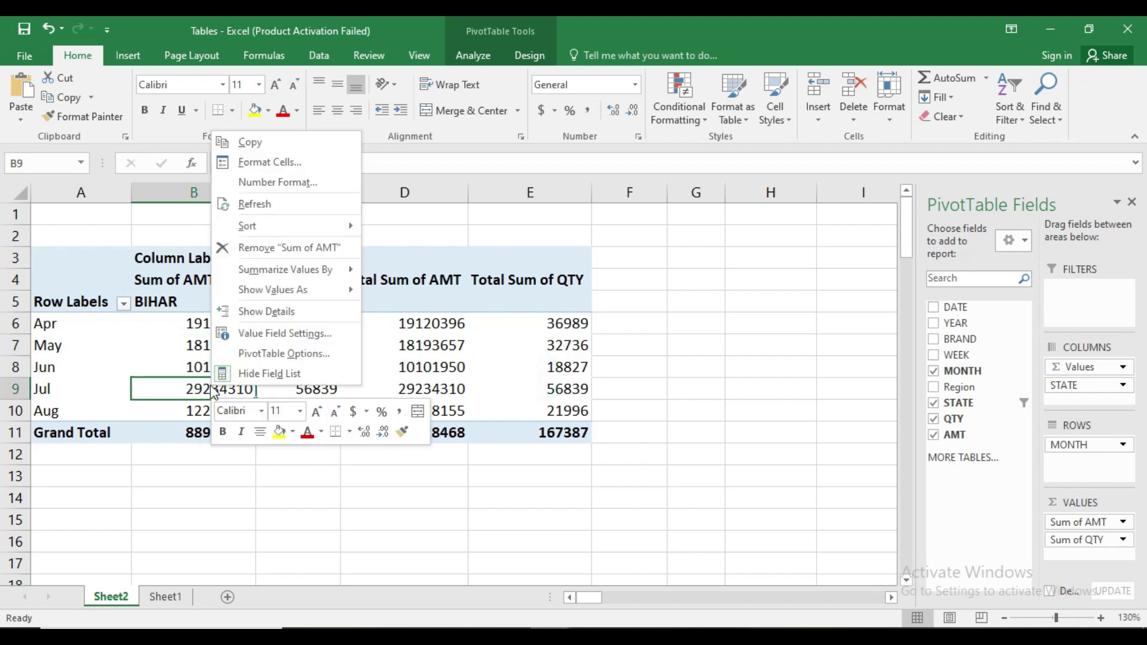
{"action": "left_click", "coordinate": [268, 335]}
{"action": "left_click_drag", "start_coordinate": [251, 200], "coordinate": [313, 189]}
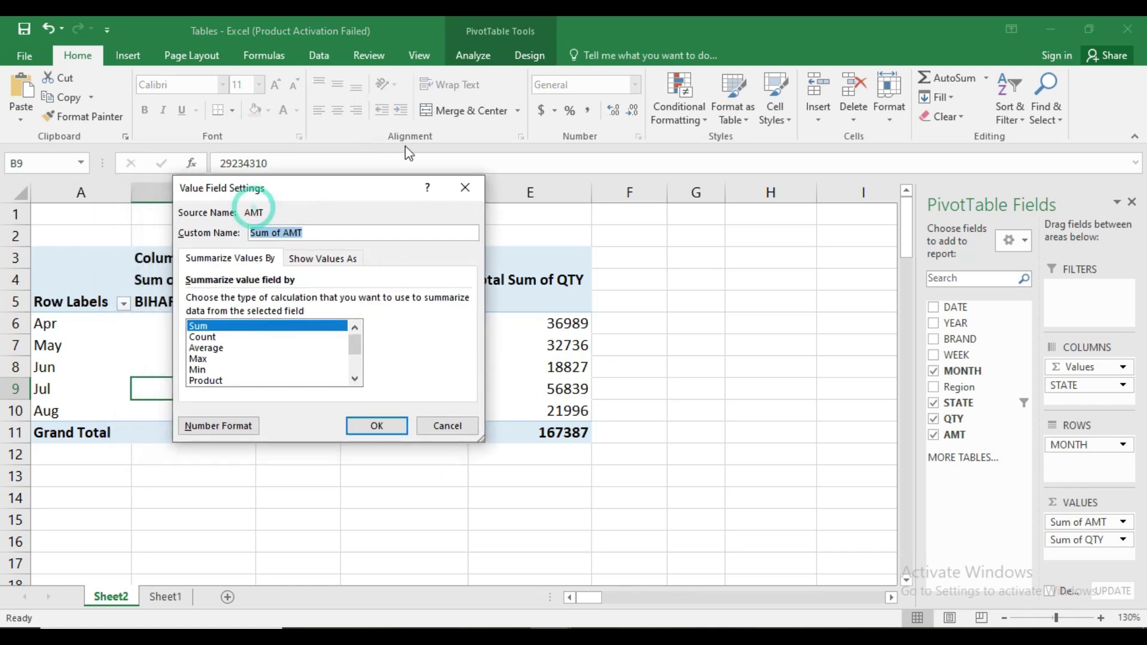
- Review the value field settings of the Sum of AMT field and close them without changes
{"action": "left_click", "coordinate": [466, 187]}
{"action": "left_click", "coordinate": [473, 55]}
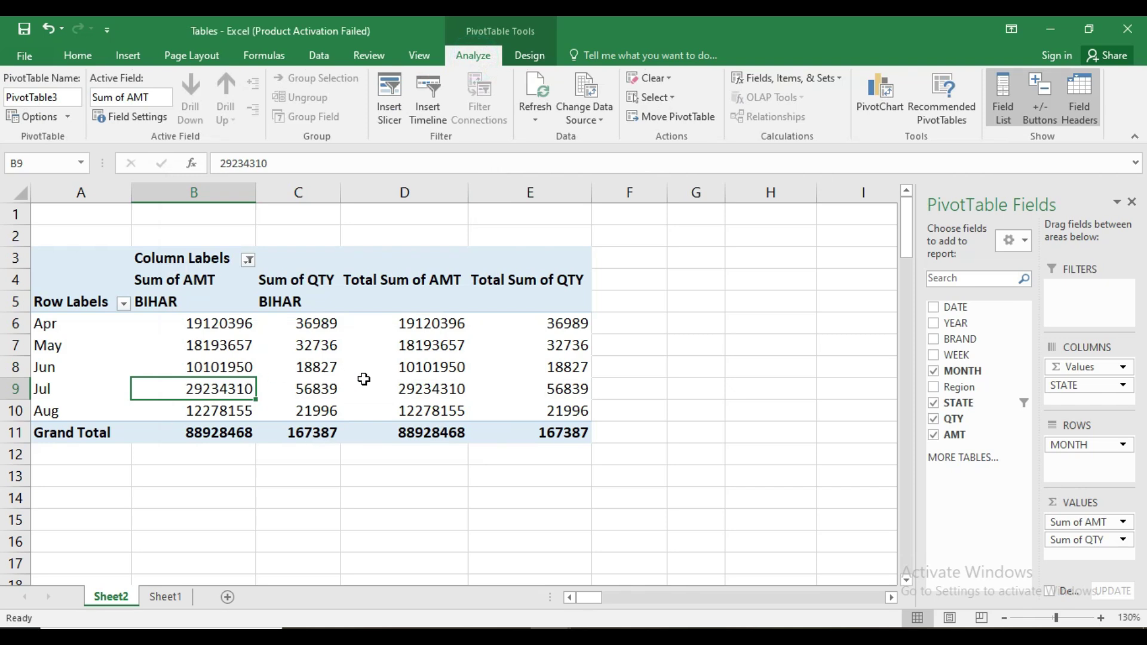
{"action": "mouse_move", "coordinate": [363, 379]}
{"action": "right_click", "coordinate": [239, 395]}
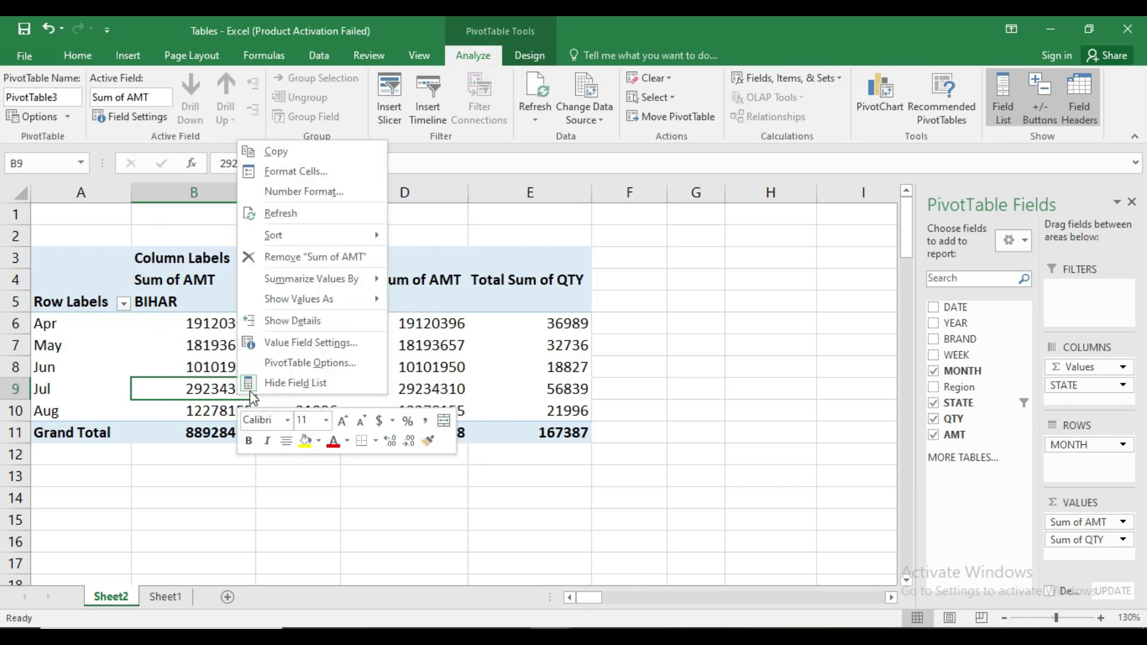
{"action": "left_click", "coordinate": [313, 344]}
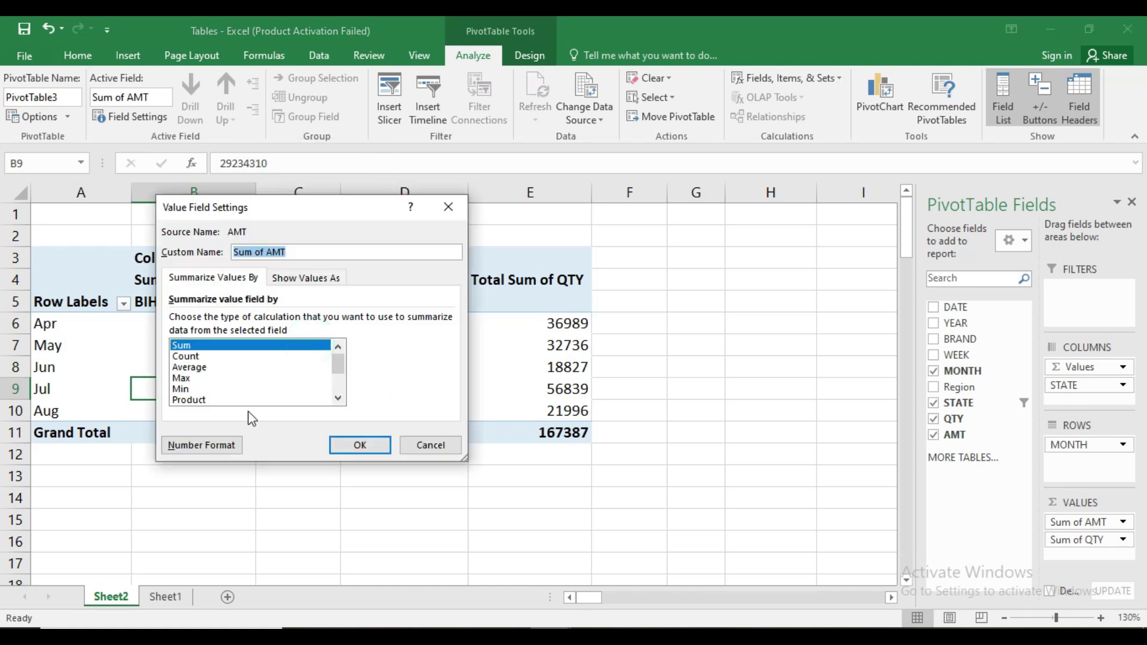
{"action": "left_click", "coordinate": [448, 207]}
- Review the PivotTable options for layout, totals and filters, display, printing, data and alt text without changing them
{"action": "right_click", "coordinate": [238, 361]}
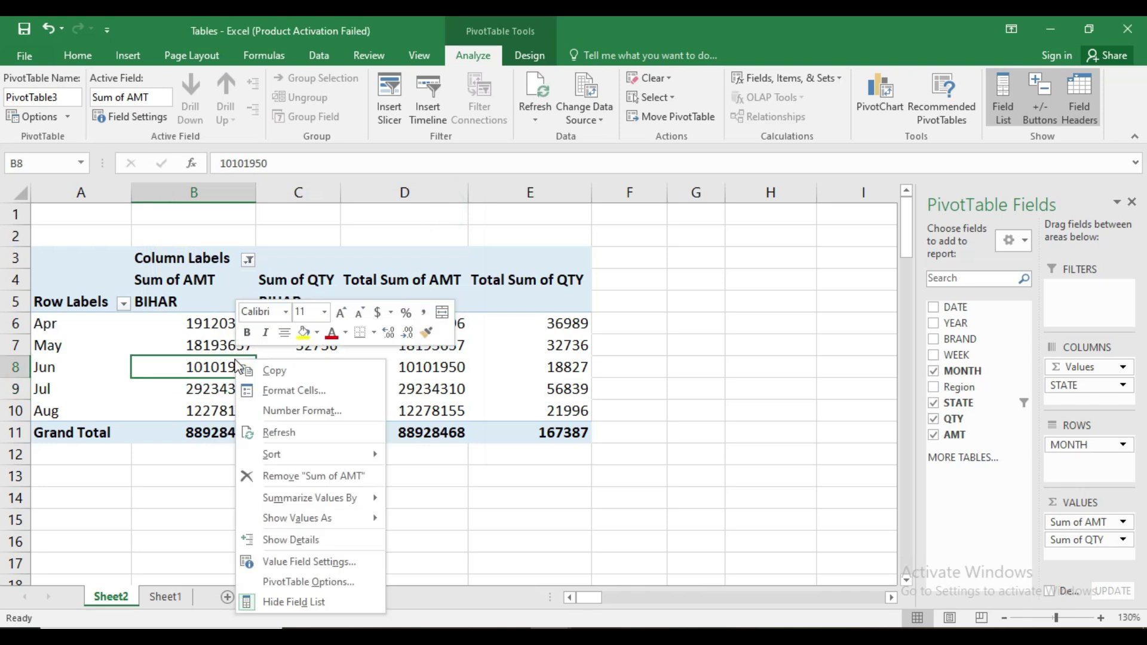
{"action": "left_click", "coordinate": [337, 583]}
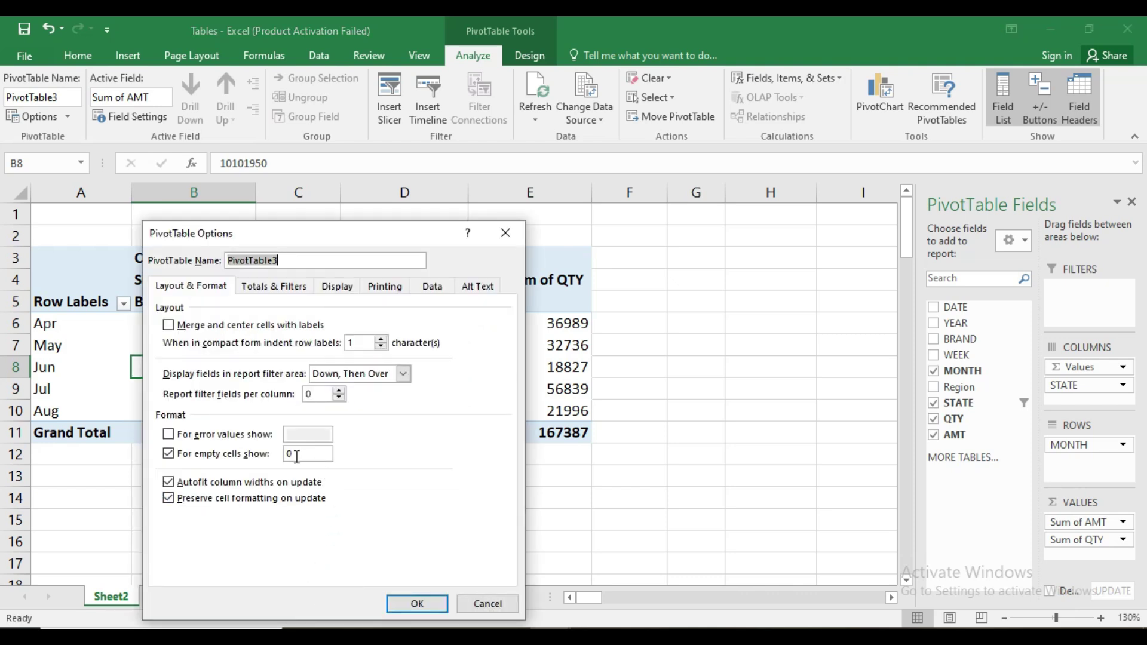
{"action": "left_click", "coordinate": [258, 287]}
{"action": "left_click", "coordinate": [336, 287]}
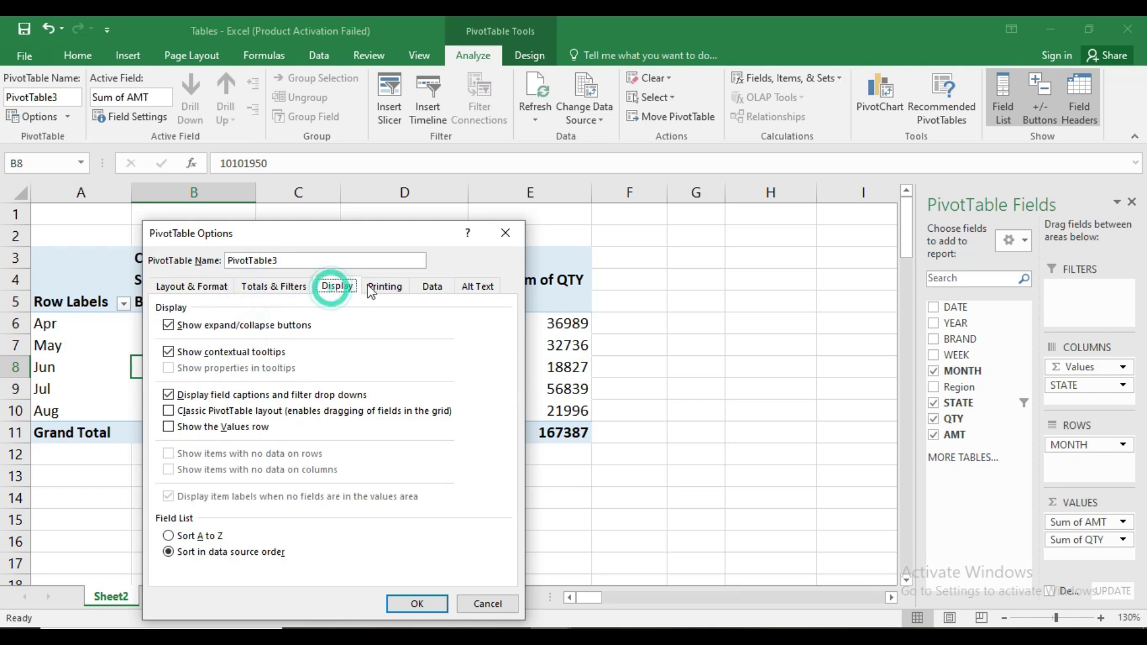
{"action": "left_click", "coordinate": [384, 286]}
{"action": "left_click", "coordinate": [432, 287]}
{"action": "left_click", "coordinate": [476, 286]}
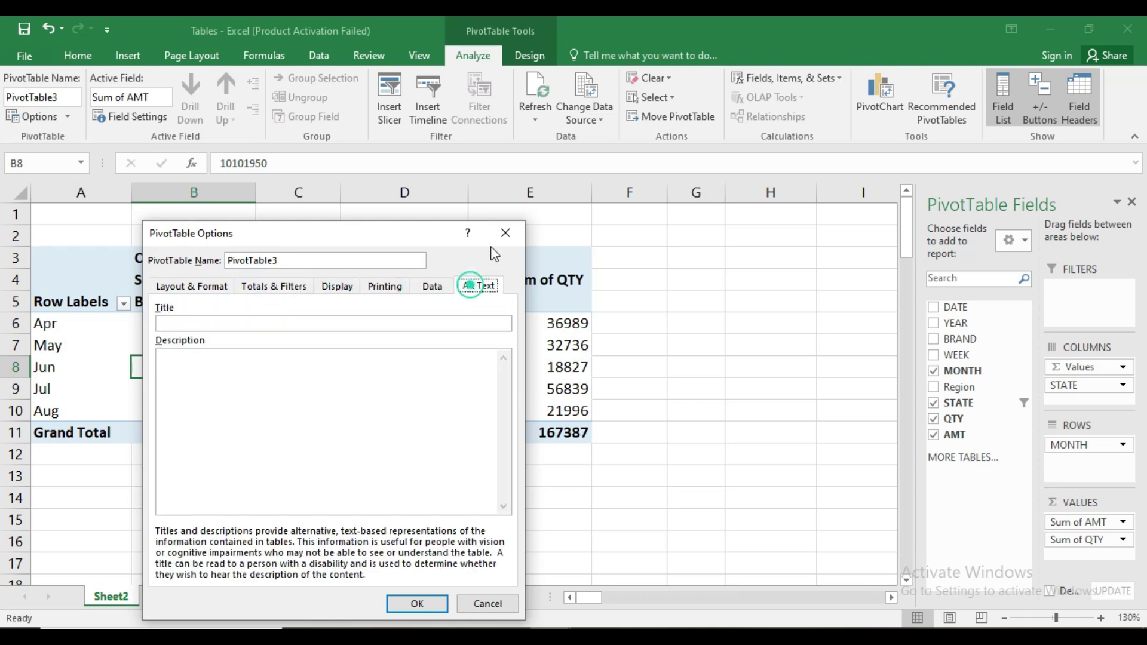
{"action": "left_click", "coordinate": [505, 233]}
- Hide the PivotTable field list and show it again
{"action": "left_click", "coordinate": [246, 396]}
{"action": "right_click", "coordinate": [247, 398]}
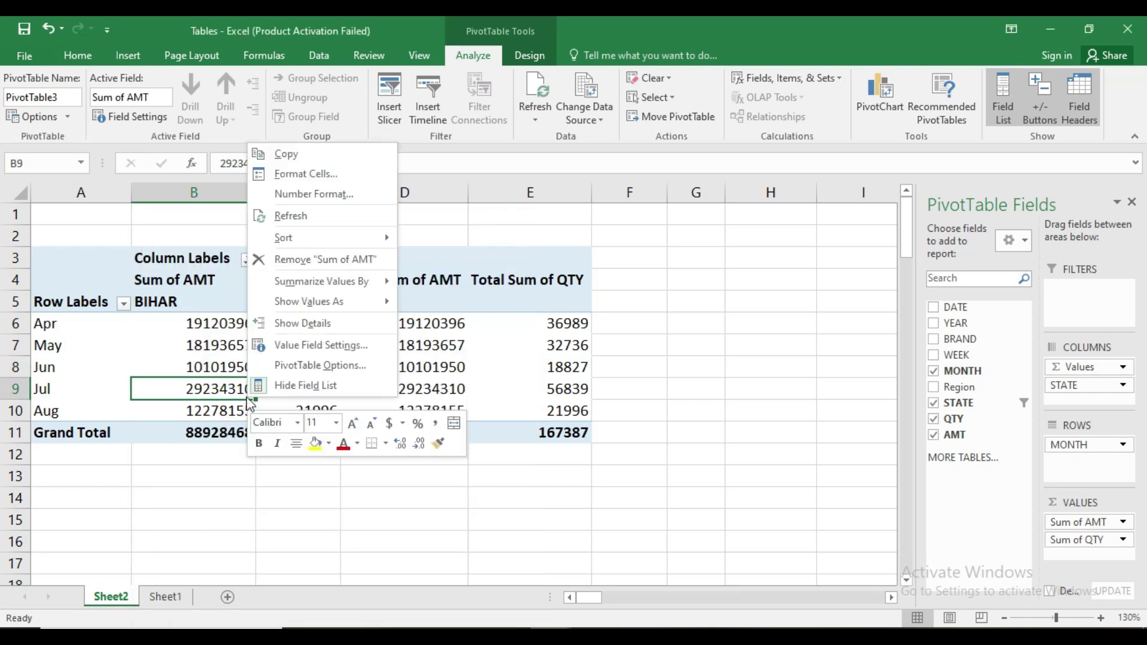
{"action": "left_click", "coordinate": [289, 387]}
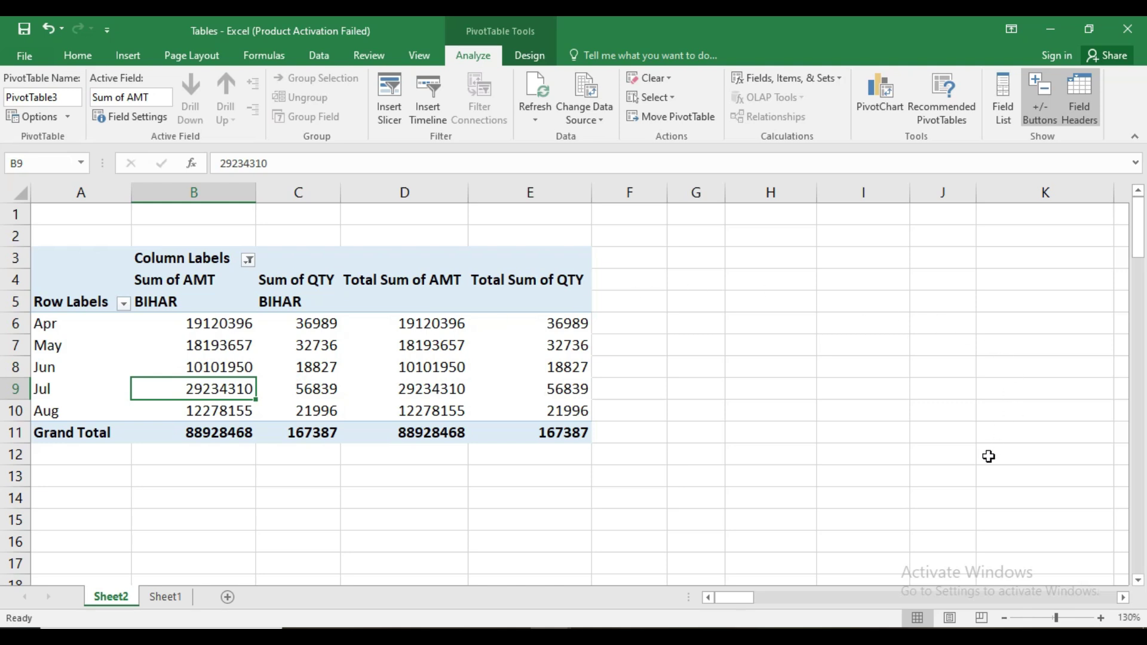
{"action": "right_click", "coordinate": [236, 388]}
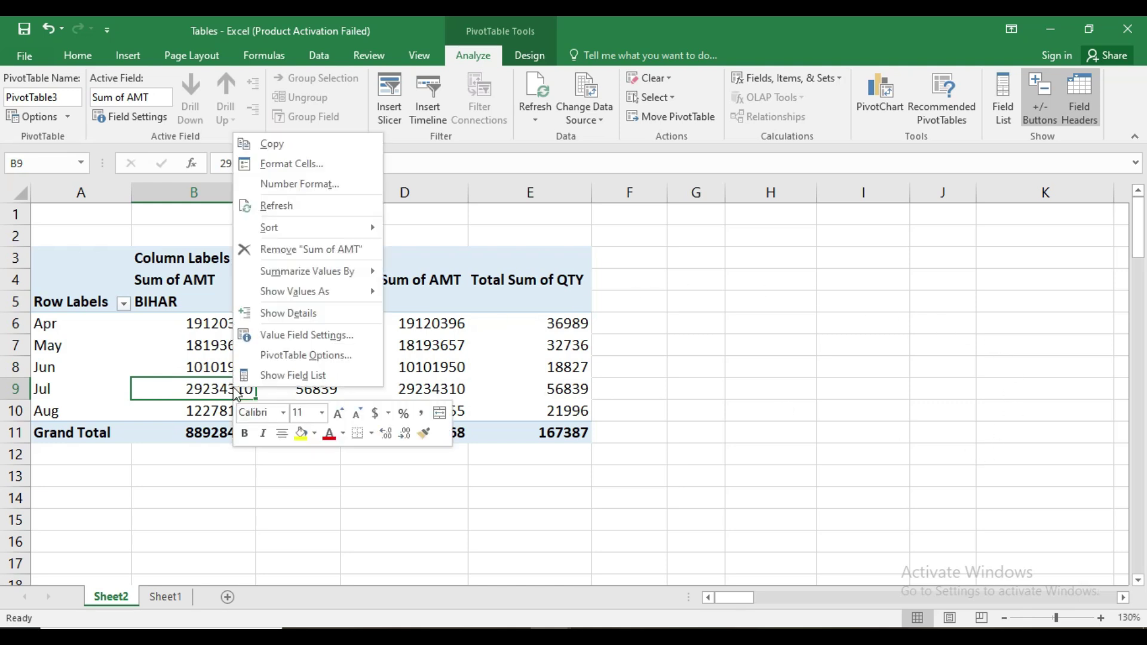
{"action": "left_click", "coordinate": [272, 377]}
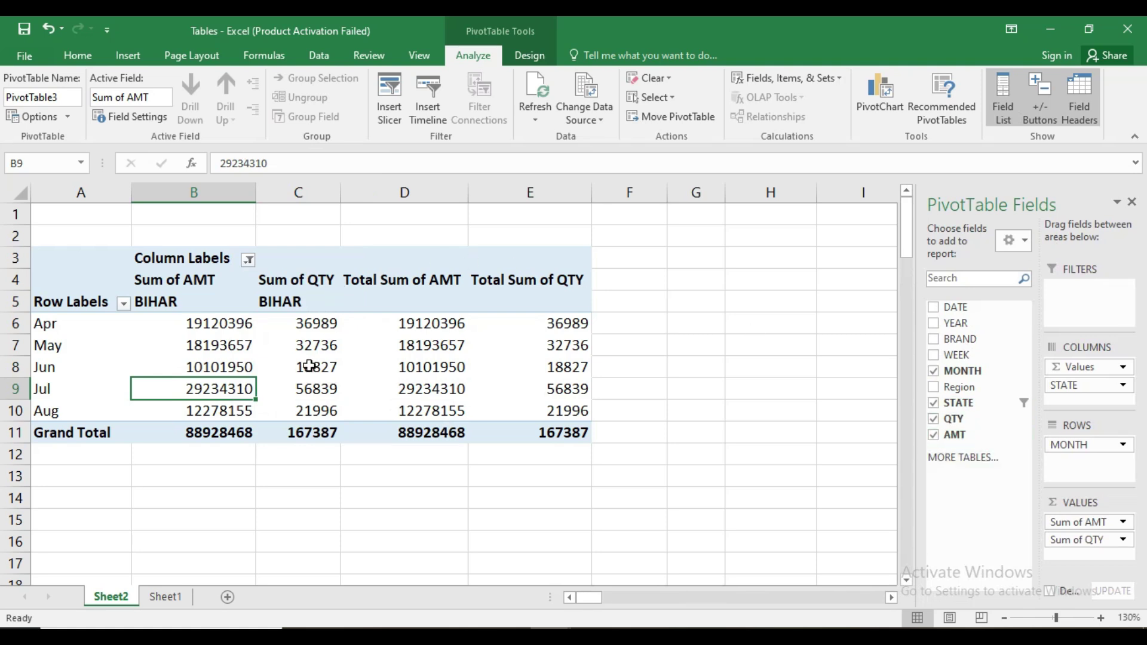
- Remove the STATE, QTY, AMT and MONTH fields from the pivot table so the report is empty
{"action": "mouse_move", "coordinate": [309, 366]}
{"action": "left_click", "coordinate": [933, 404]}
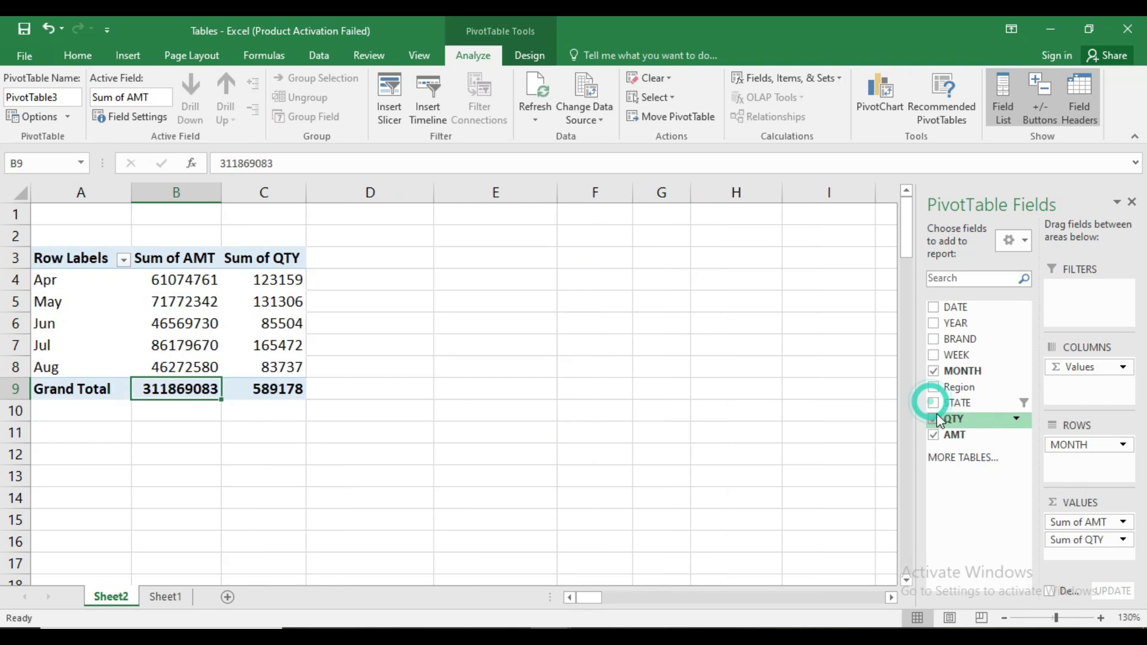
{"action": "left_click", "coordinate": [934, 418]}
{"action": "left_click", "coordinate": [934, 434]}
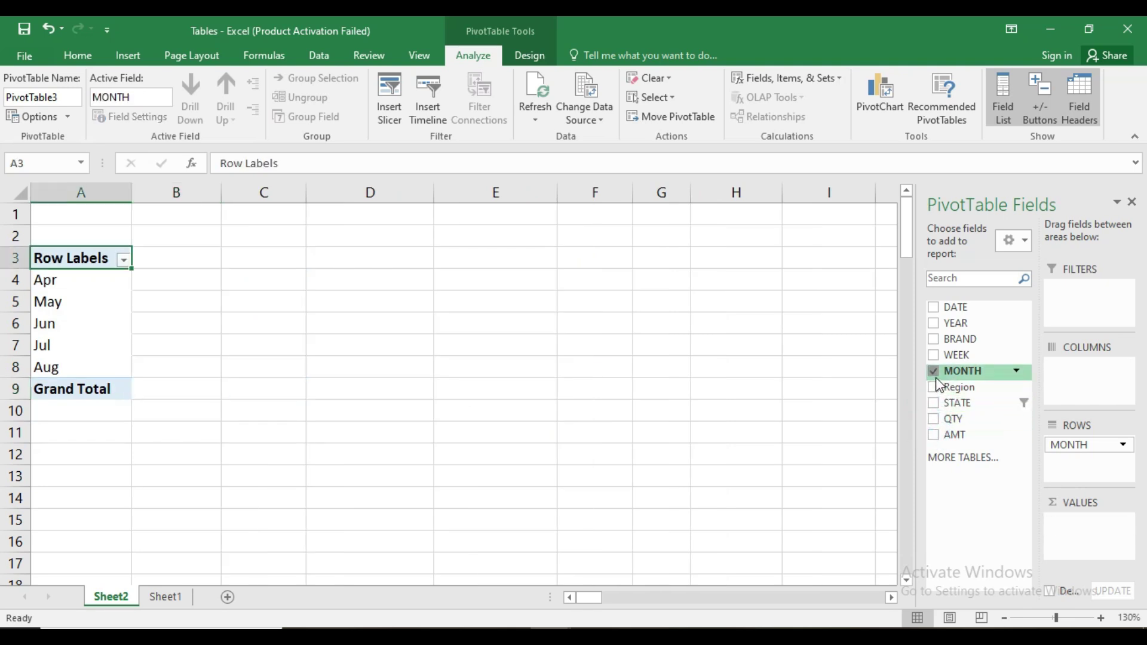
{"action": "left_click", "coordinate": [934, 371]}
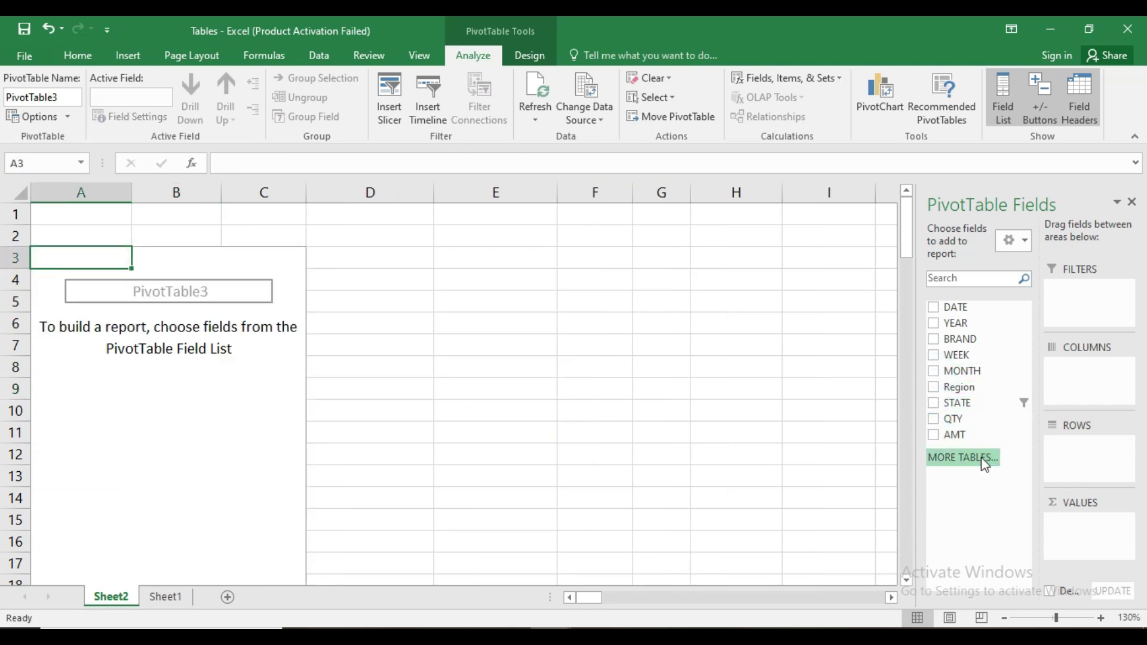
- Build the pivot report with BRAND and YEAR as rows and the sums of QTY and AMT as values
{"action": "left_click", "coordinate": [934, 340]}
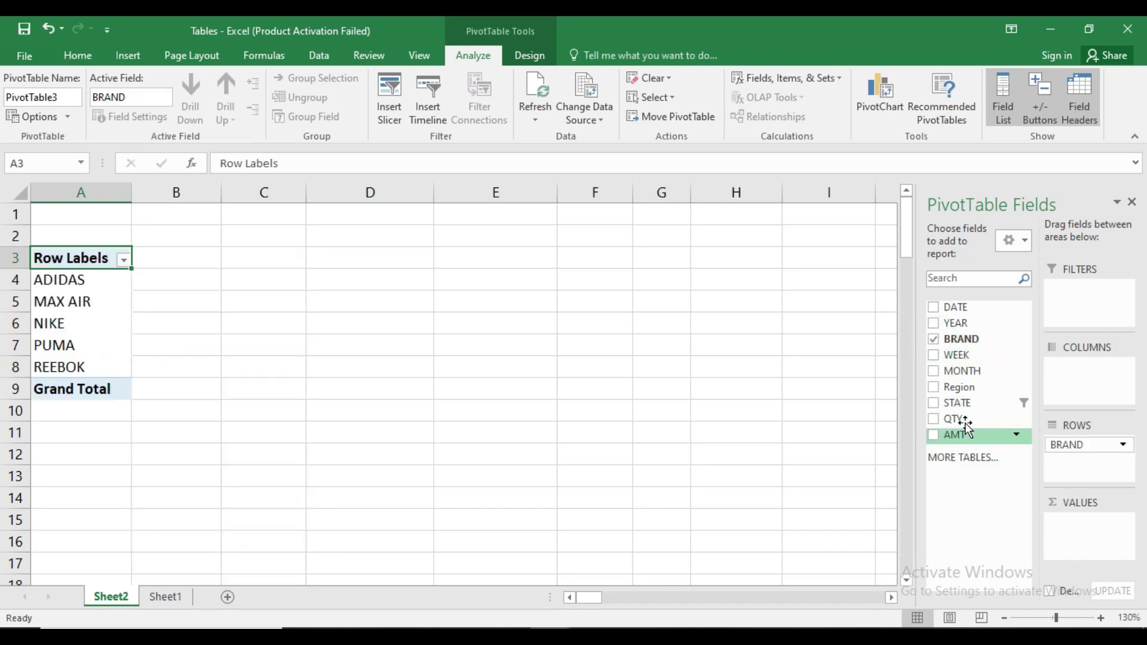
{"action": "left_click", "coordinate": [933, 419]}
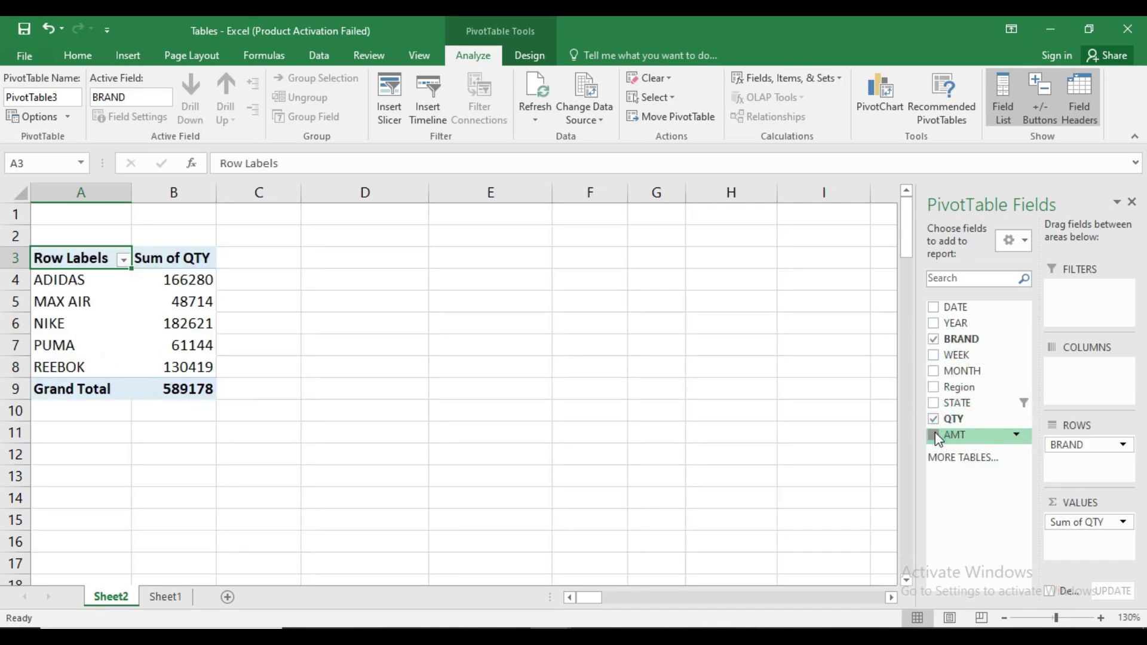
{"action": "left_click", "coordinate": [934, 436]}
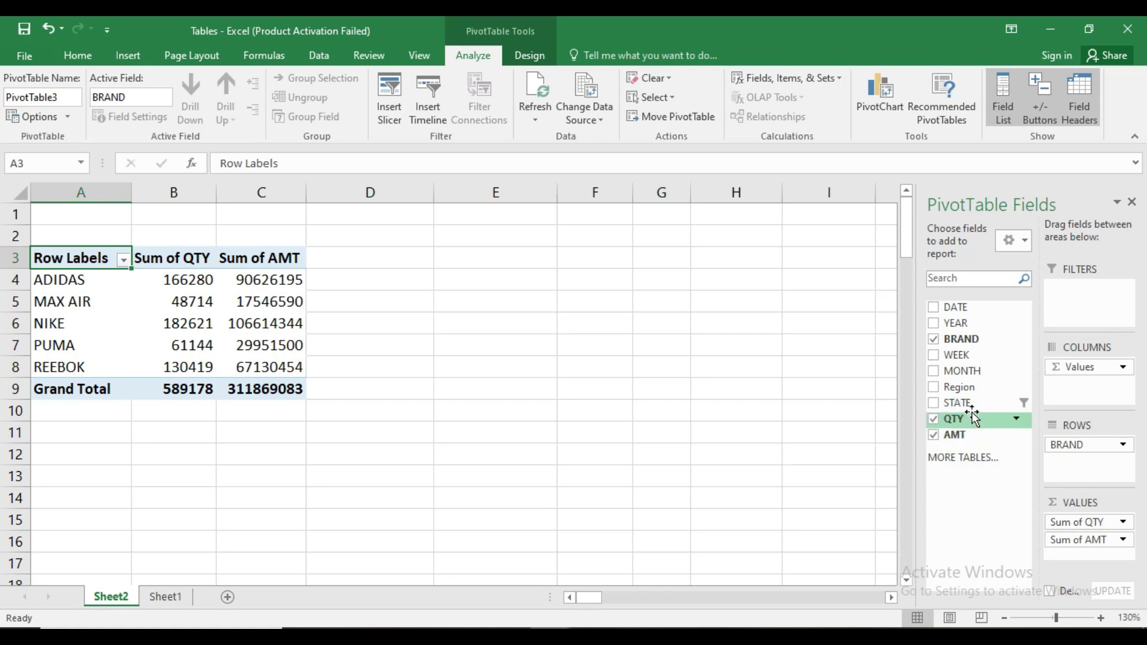
{"action": "left_click", "coordinate": [934, 324]}
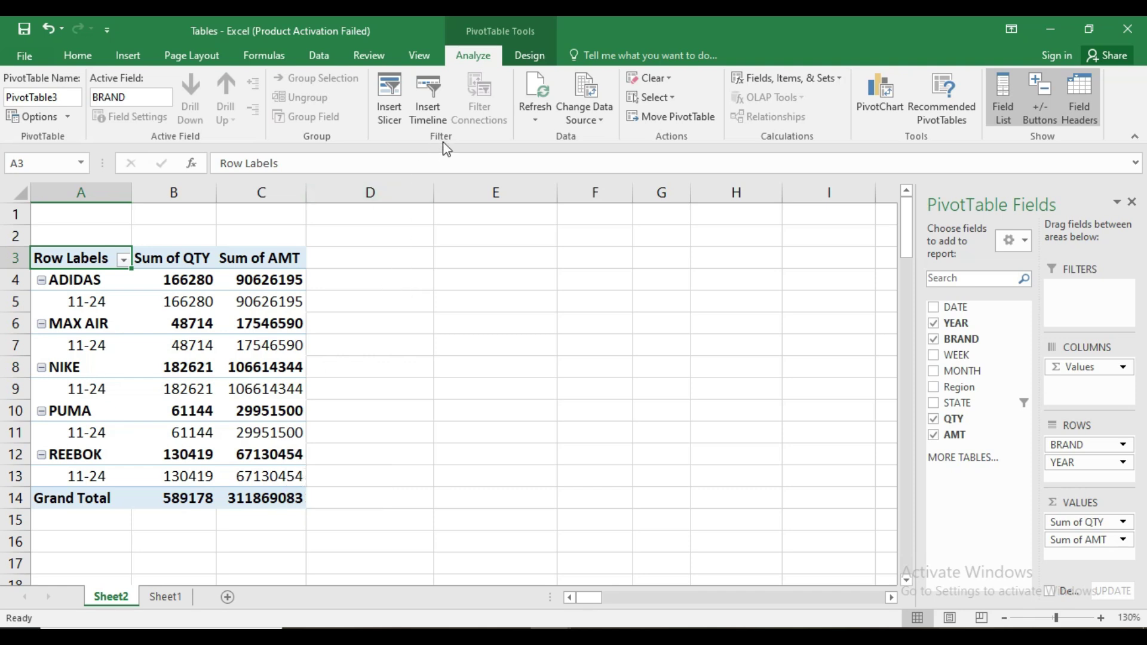
- Insert slicers for YEAR and BRAND and arrange them side by side next to the pivot table
{"action": "left_click", "coordinate": [400, 112]}
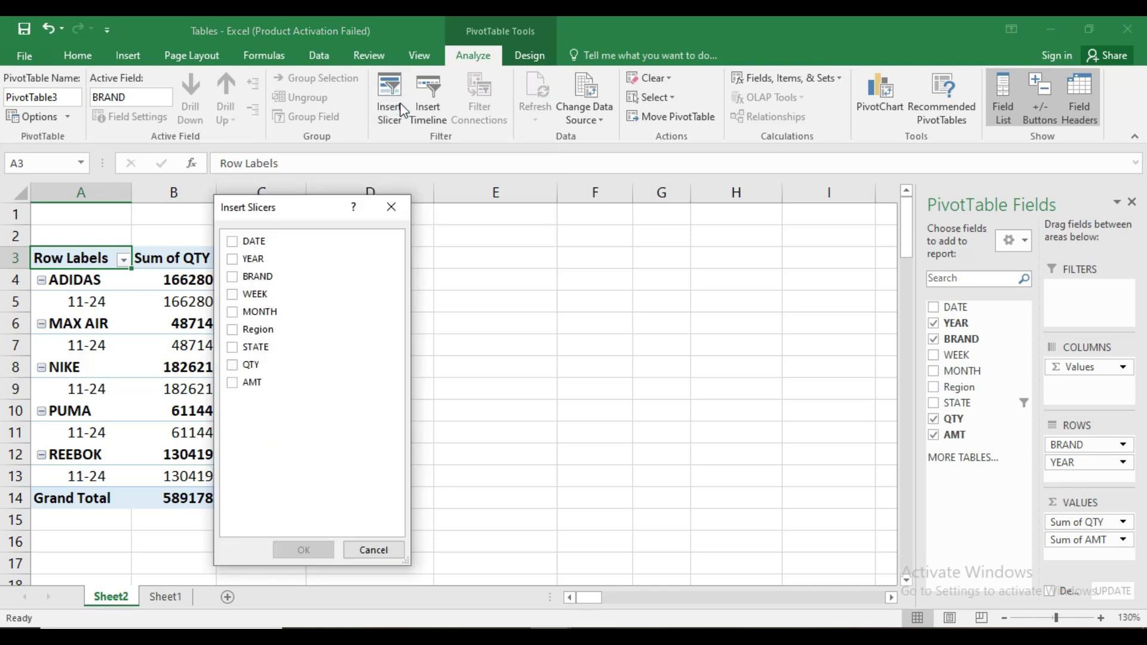
{"action": "left_click_drag", "start_coordinate": [295, 212], "coordinate": [505, 178]}
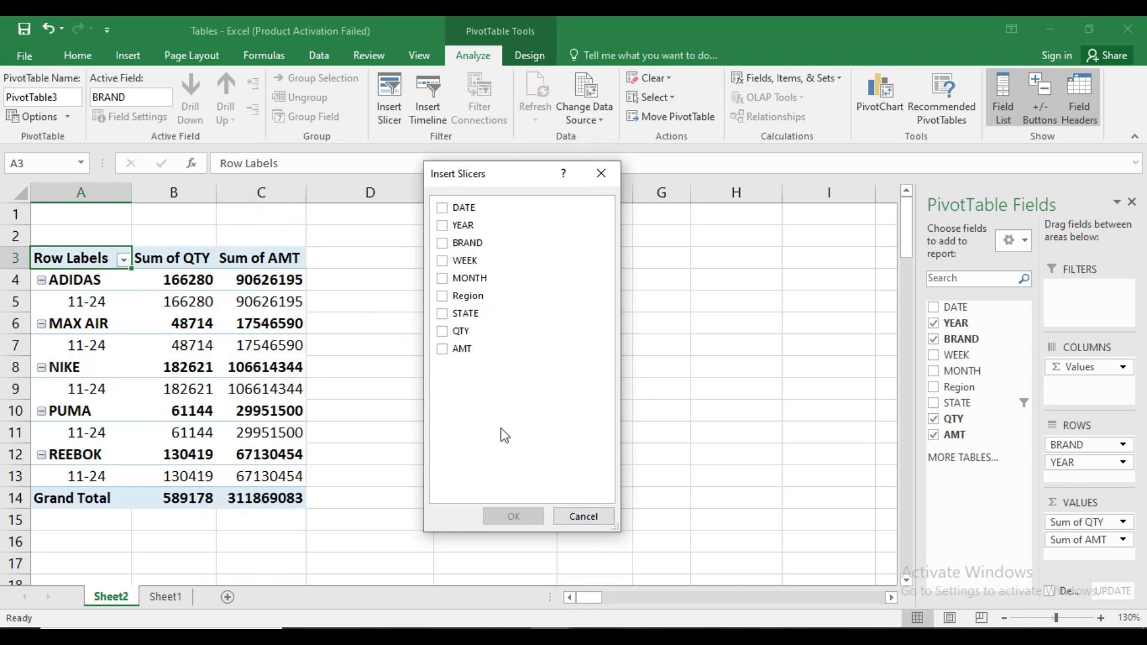
{"action": "left_click", "coordinate": [443, 225]}
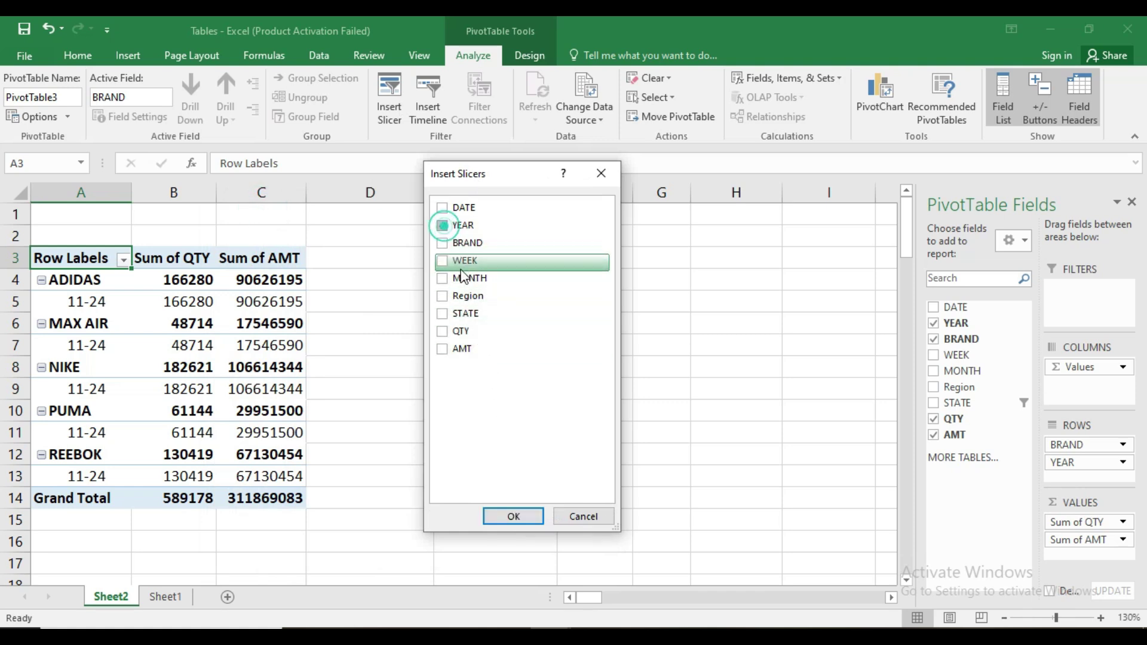
{"action": "left_click", "coordinate": [443, 243]}
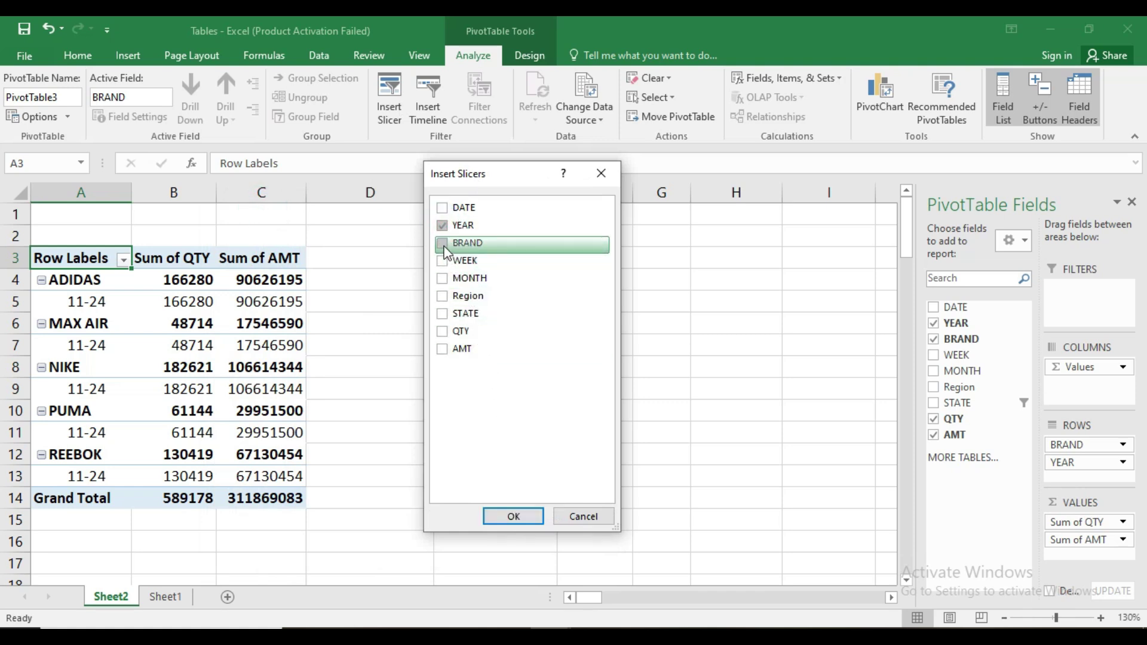
{"action": "left_click", "coordinate": [517, 517]}
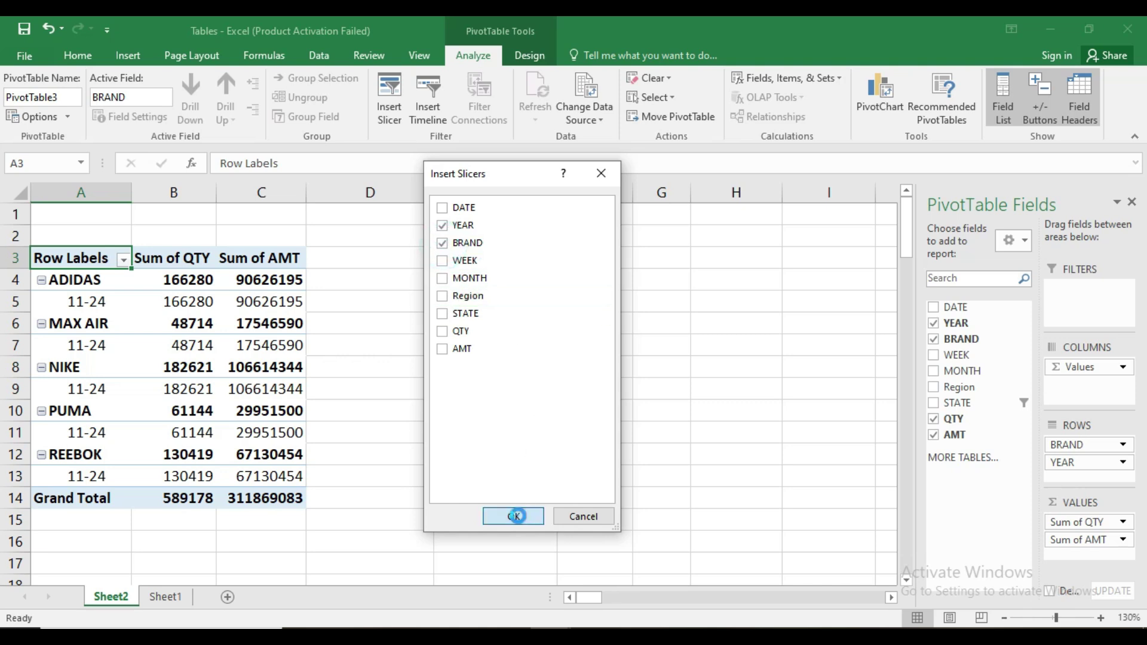
{"action": "left_click_drag", "start_coordinate": [480, 296], "coordinate": [704, 233]}
{"action": "left_click_drag", "start_coordinate": [449, 247], "coordinate": [436, 224]}
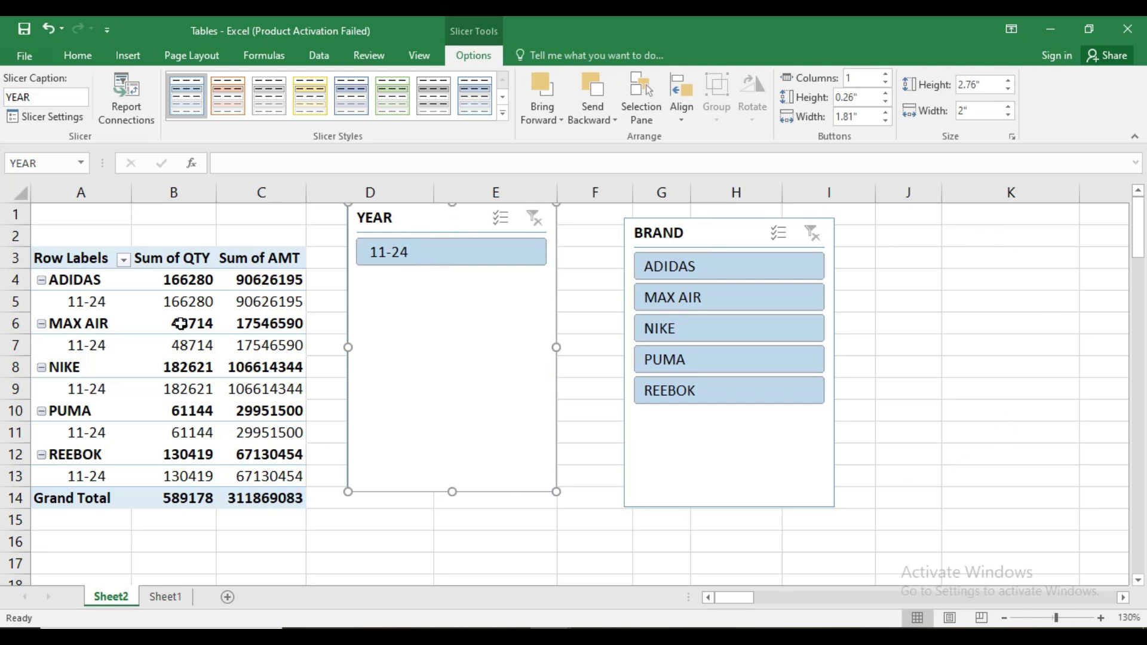
- Filter the pivot table to ADIDAS with the BRAND slicer, collapse and re-expand its year details, and select year 11-24
{"action": "mouse_move", "coordinate": [216, 469]}
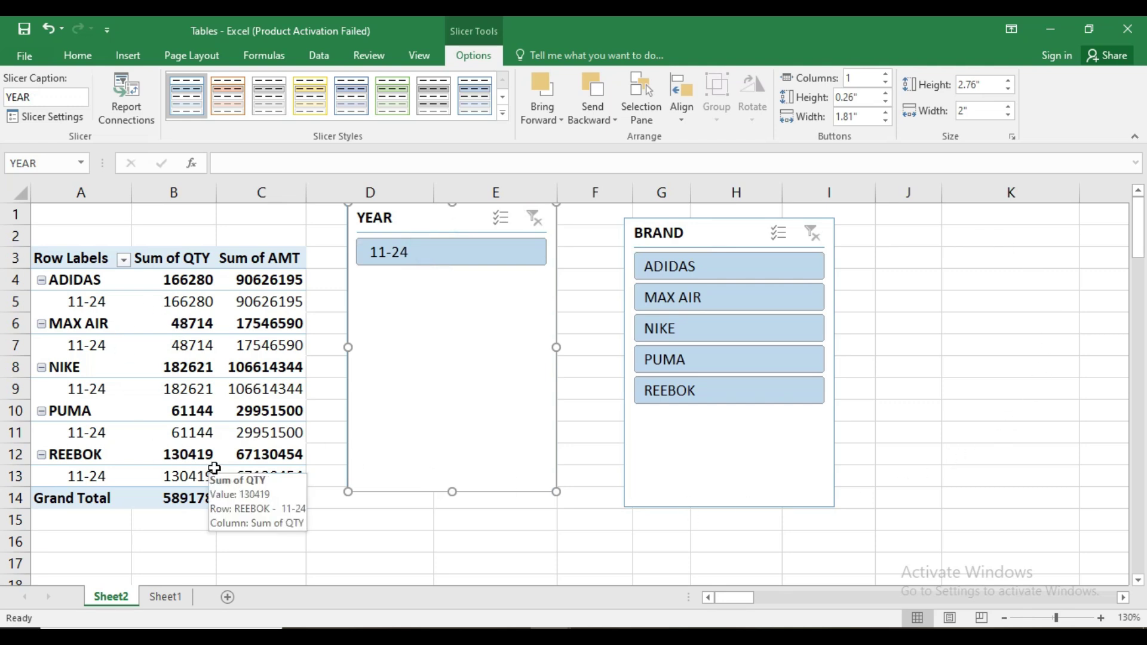
{"action": "mouse_move", "coordinate": [165, 448]}
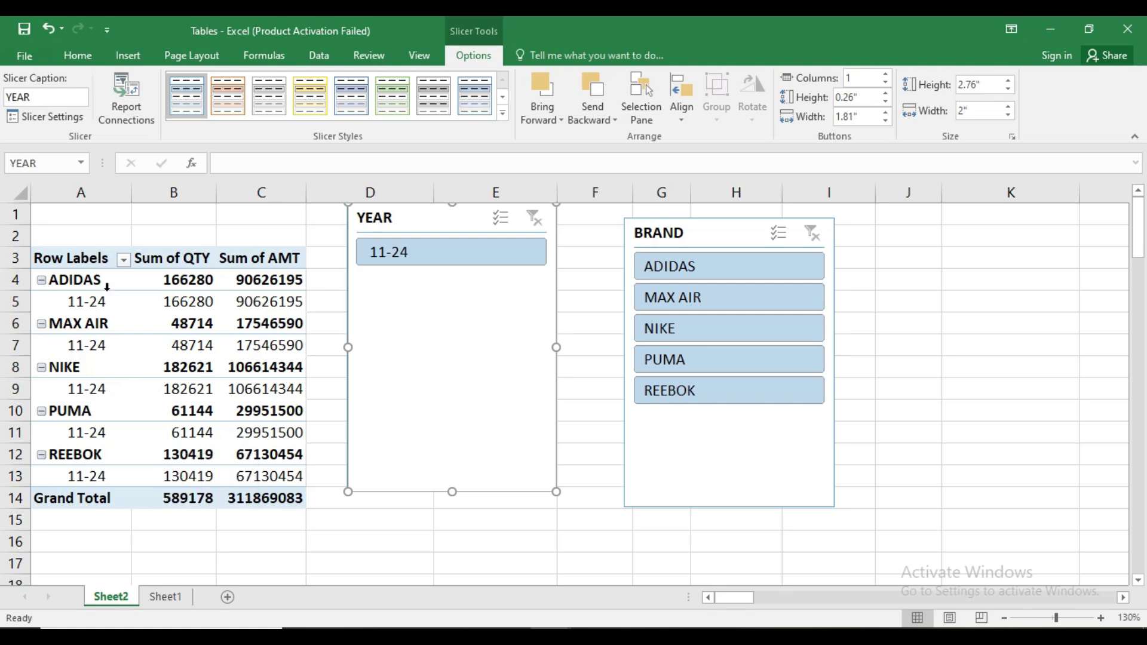
{"action": "left_click", "coordinate": [708, 267]}
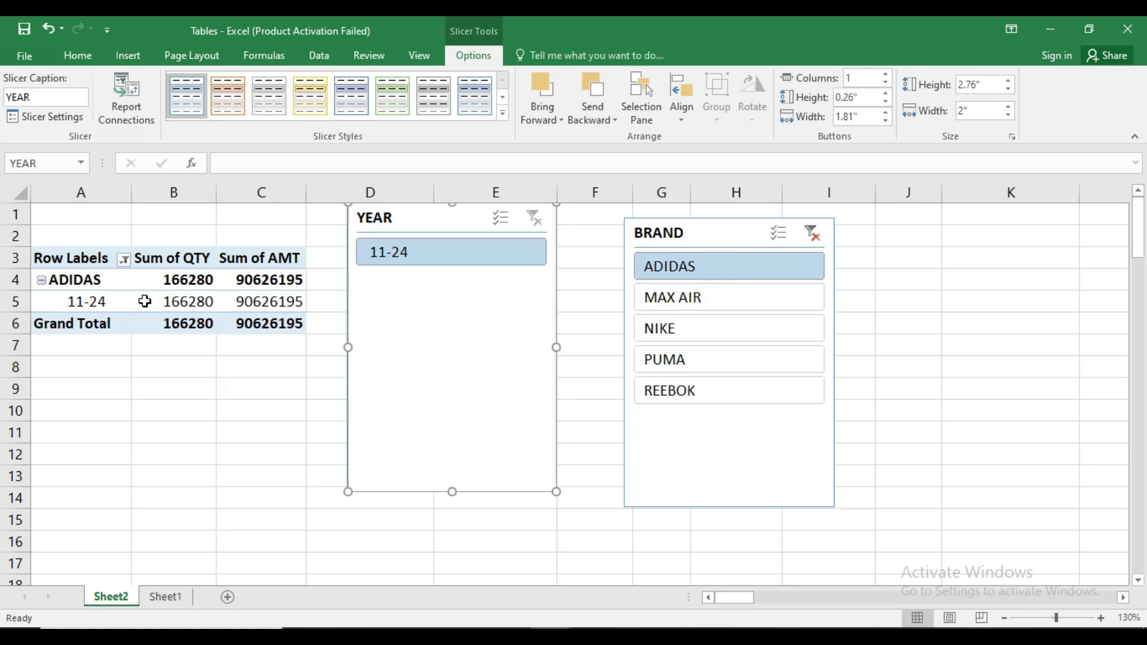
{"action": "mouse_move", "coordinate": [142, 300]}
{"action": "left_click", "coordinate": [41, 281]}
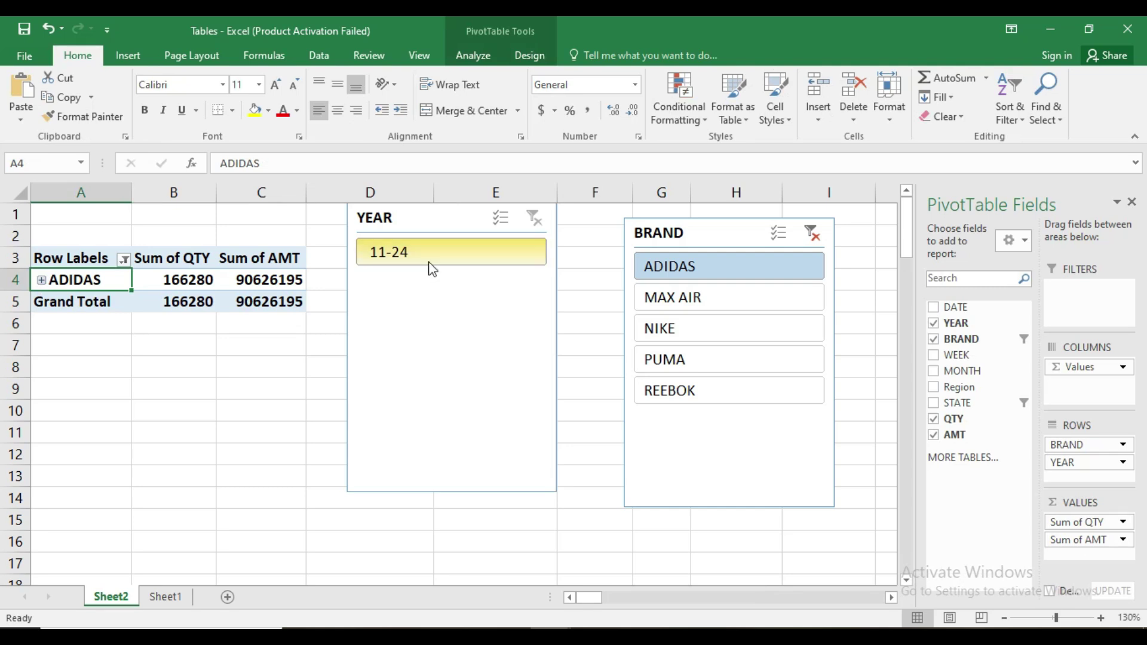
{"action": "left_click", "coordinate": [41, 281]}
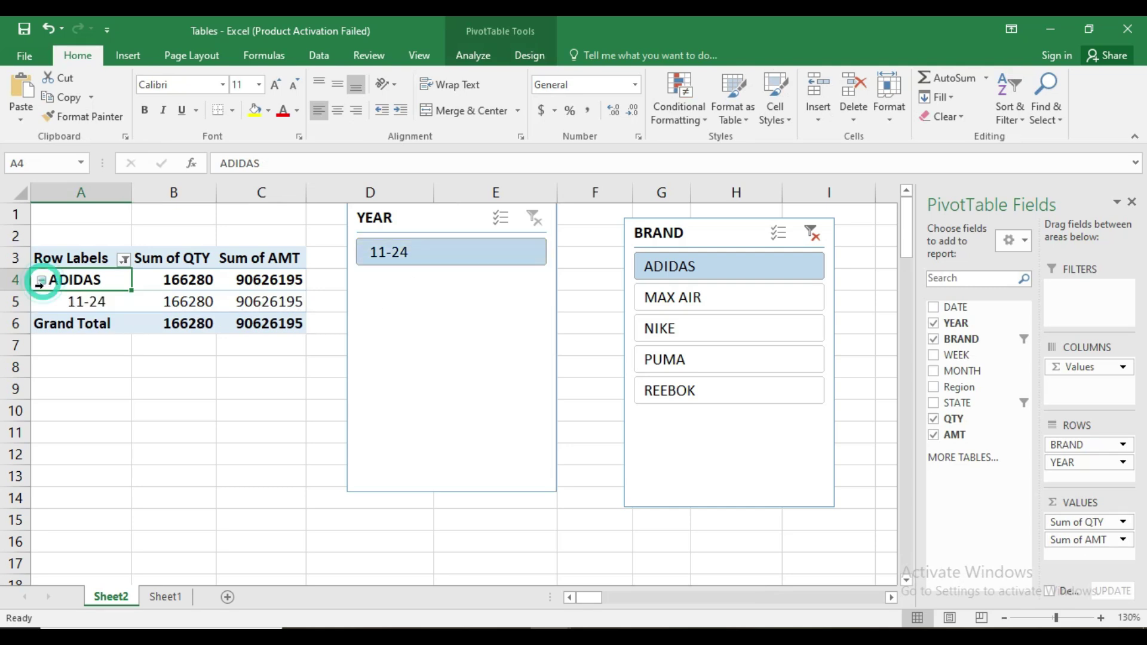
{"action": "left_click", "coordinate": [402, 253]}
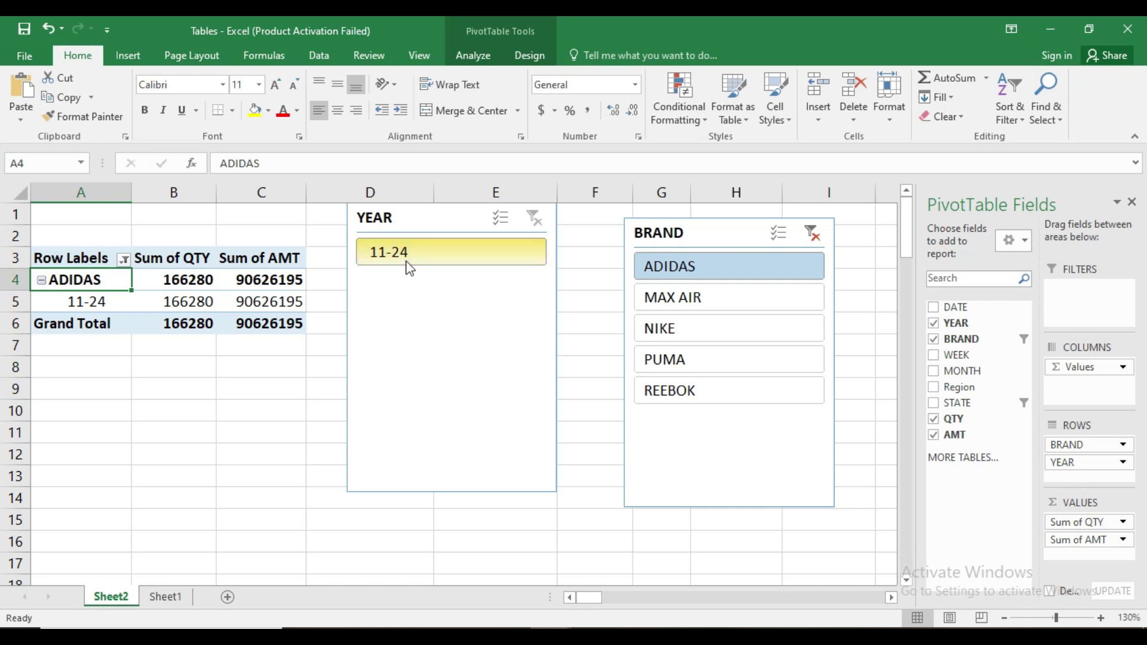
- Switch the BRAND slicer through MAX AIR, NIKE and PUMA, ending with the pivot table filtered to REEBOK
{"action": "left_click", "coordinate": [749, 296]}
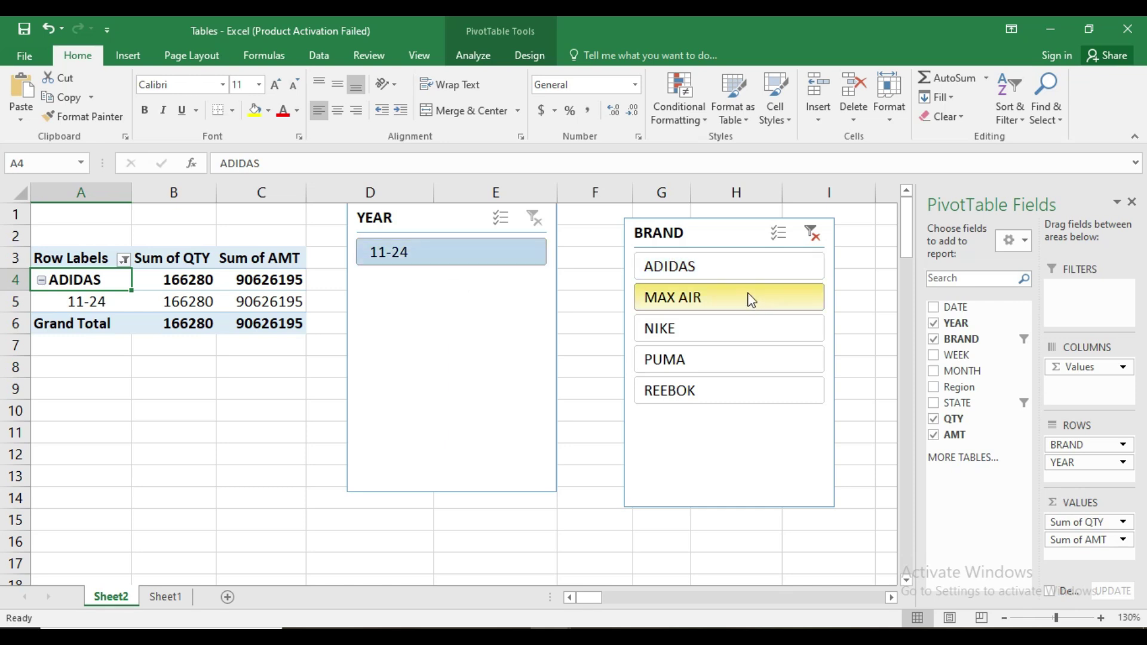
{"action": "left_click", "coordinate": [734, 327]}
{"action": "left_click", "coordinate": [721, 354]}
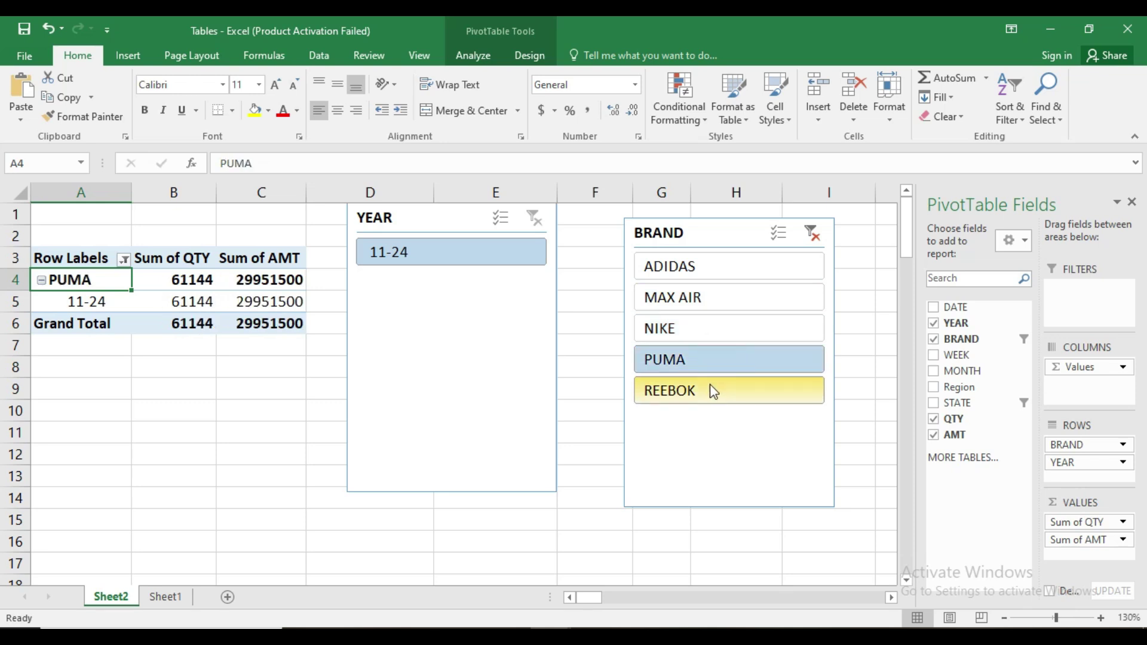
{"action": "left_click", "coordinate": [711, 388]}
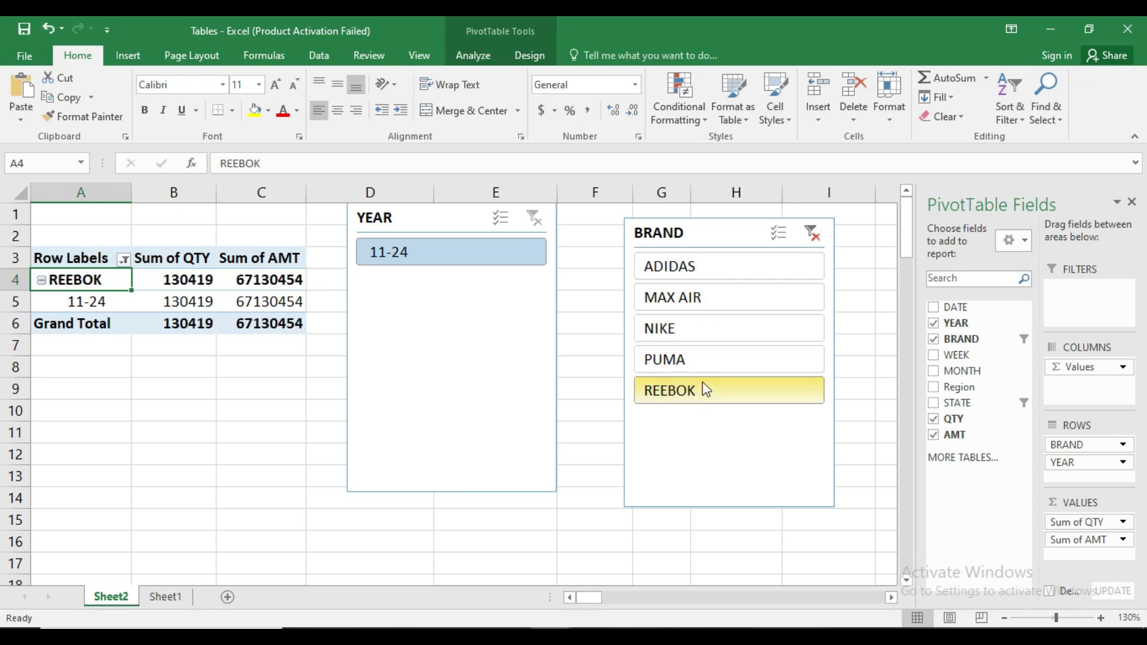
- Move the BRAND slicer slightly down and delete the YEAR slicer
{"action": "left_click_drag", "start_coordinate": [670, 233], "coordinate": [669, 253]}
{"action": "left_click_drag", "start_coordinate": [453, 220], "coordinate": [460, 296]}
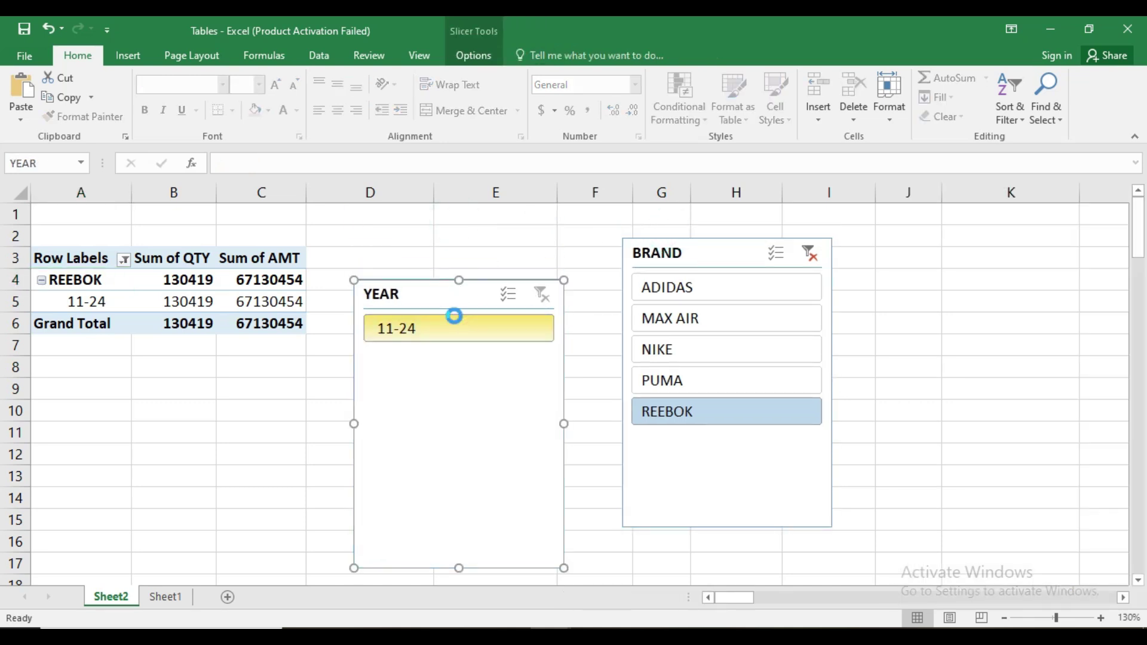
{"action": "key", "text": "Delete"}
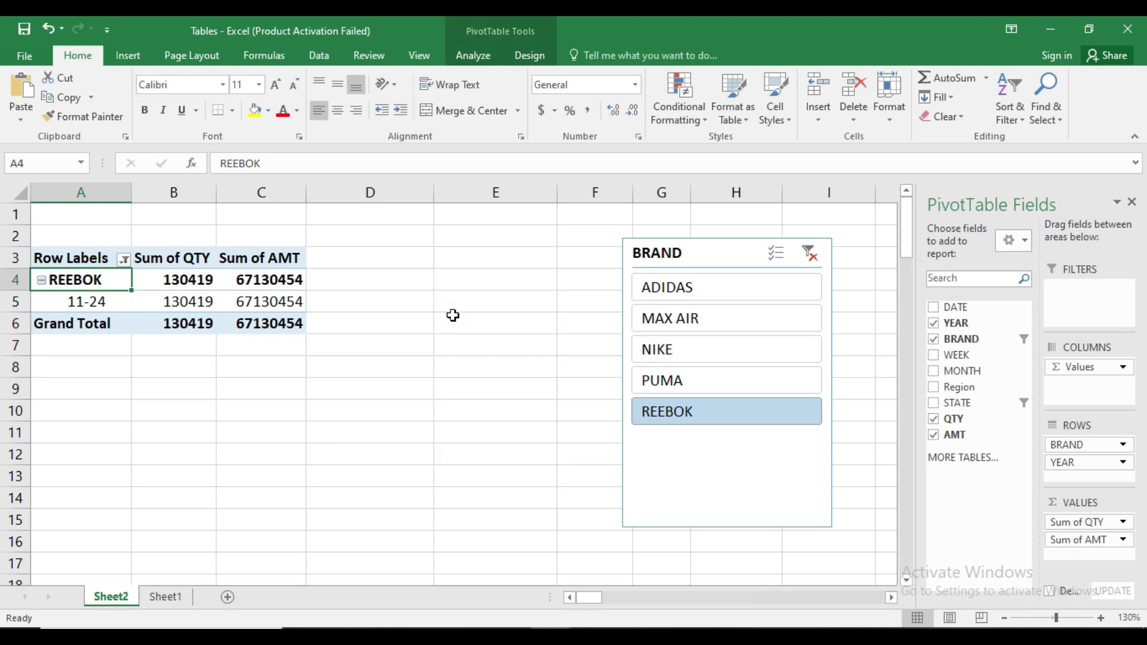
- Add the Region field to the pivot table and insert a Region slicer
{"action": "left_click", "coordinate": [934, 389]}
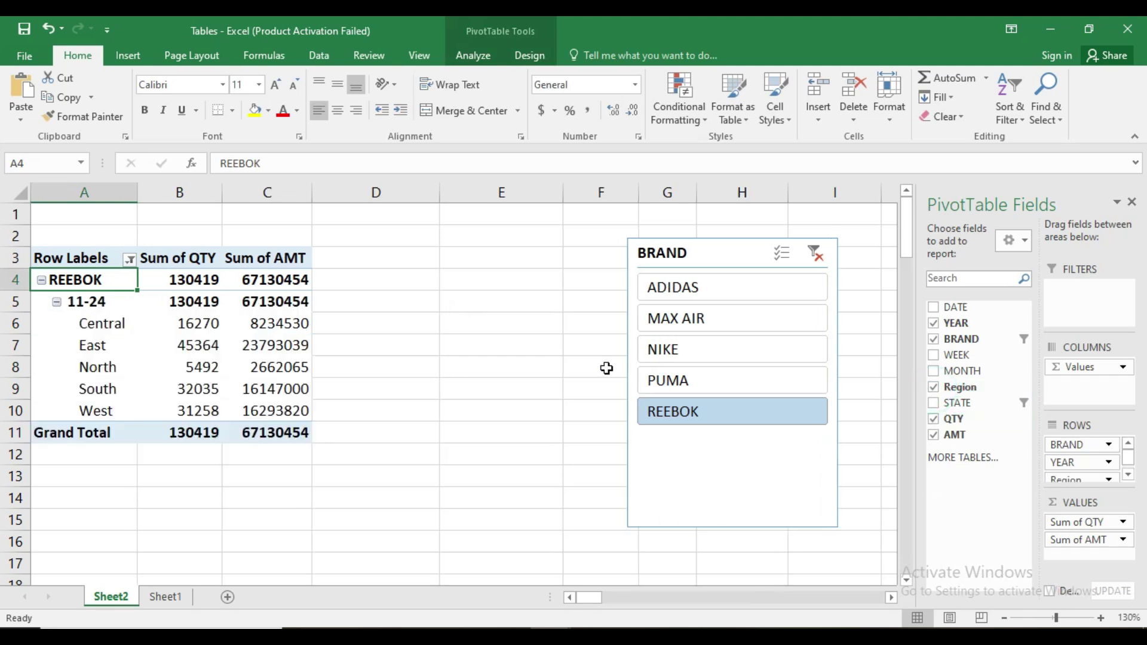
{"action": "left_click", "coordinate": [463, 58]}
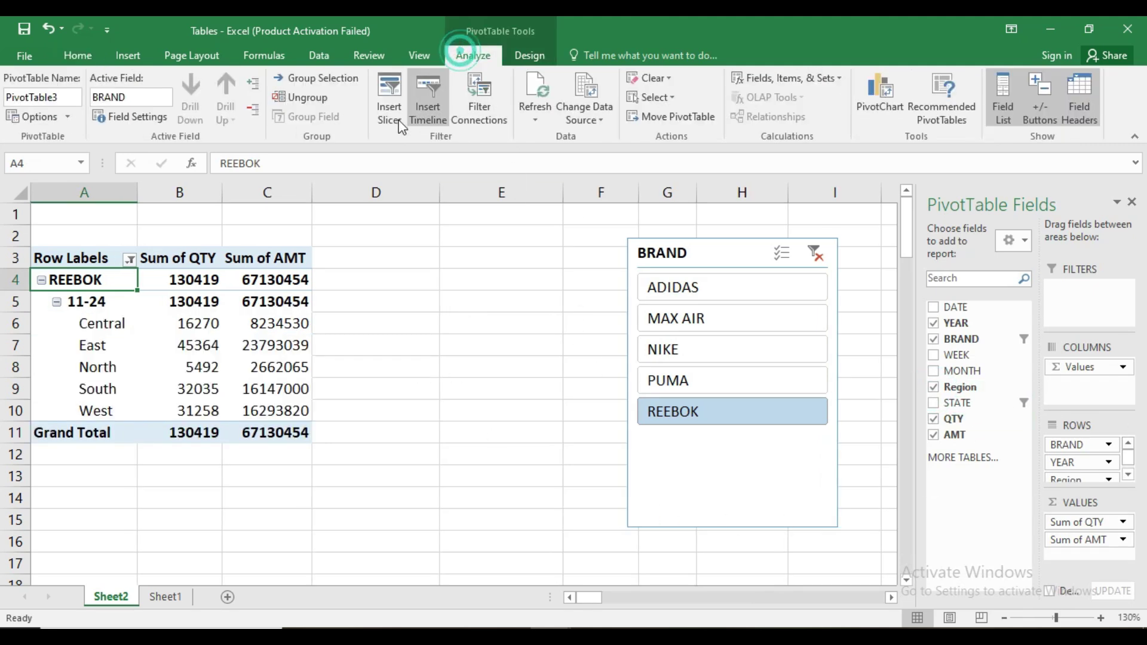
{"action": "left_click", "coordinate": [387, 101]}
{"action": "left_click", "coordinate": [467, 295]}
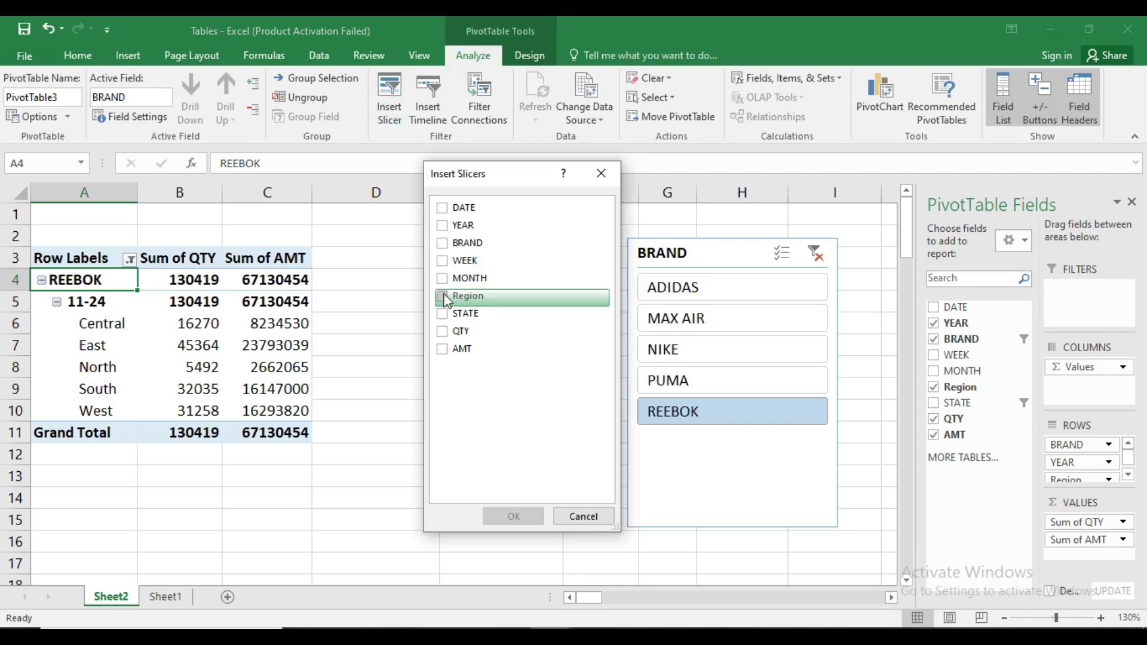
{"action": "left_click", "coordinate": [513, 517]}
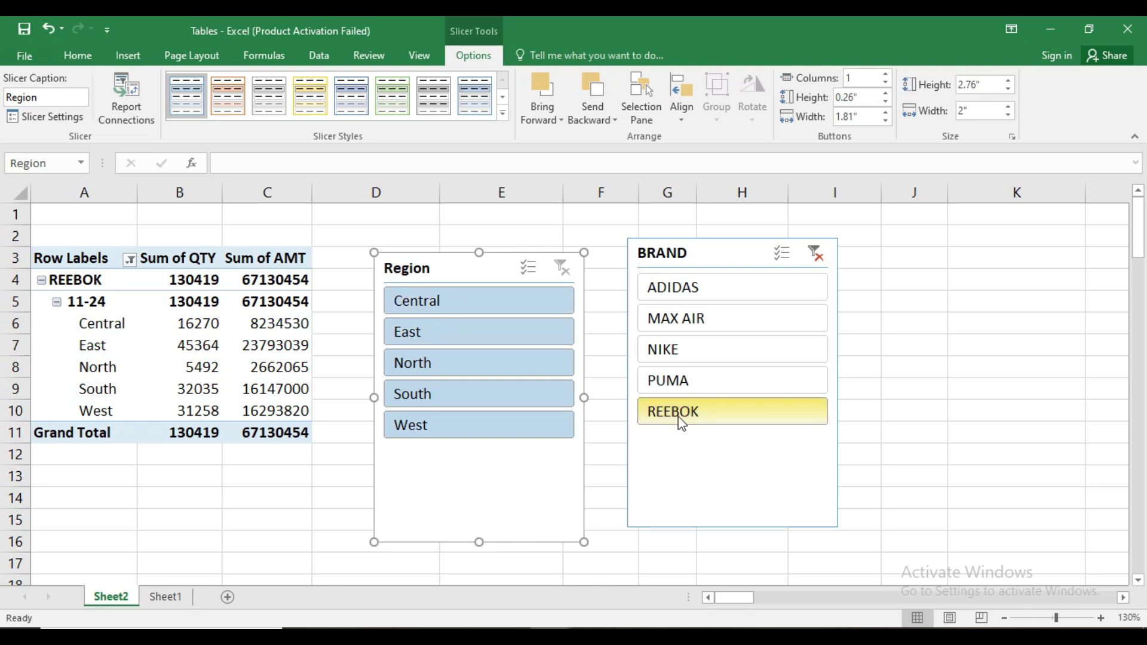
- Switch the Region slicer through West, South, North and East, ending with the REEBOK data filtered to Central
{"action": "left_click", "coordinate": [445, 426]}
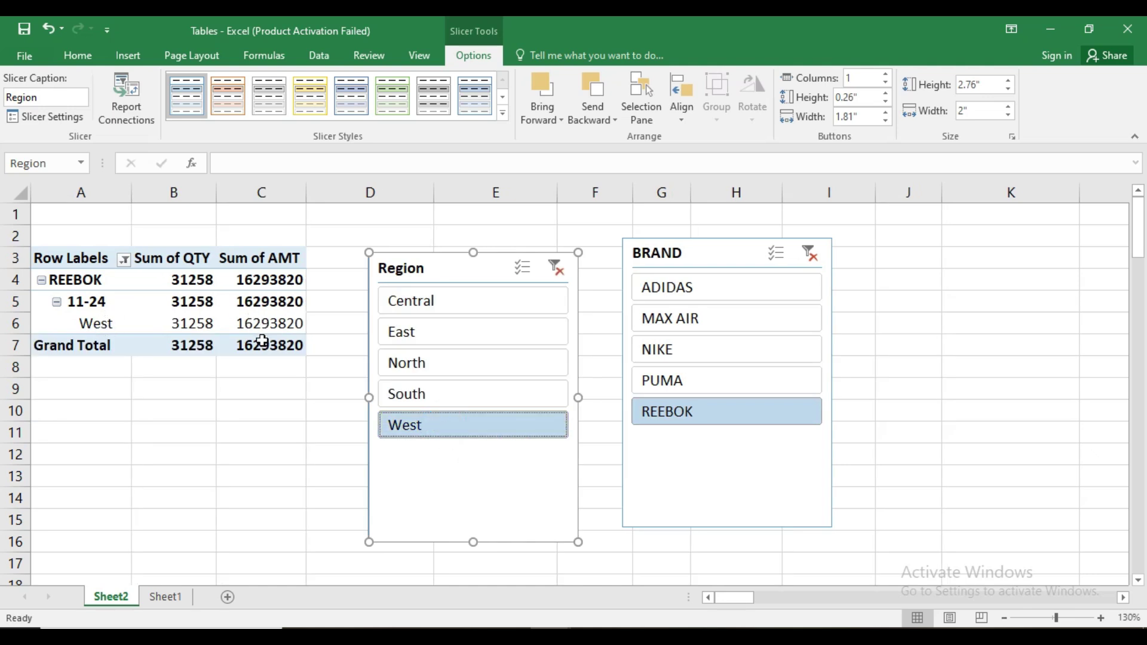
{"action": "left_click", "coordinate": [464, 395]}
{"action": "left_click", "coordinate": [456, 368]}
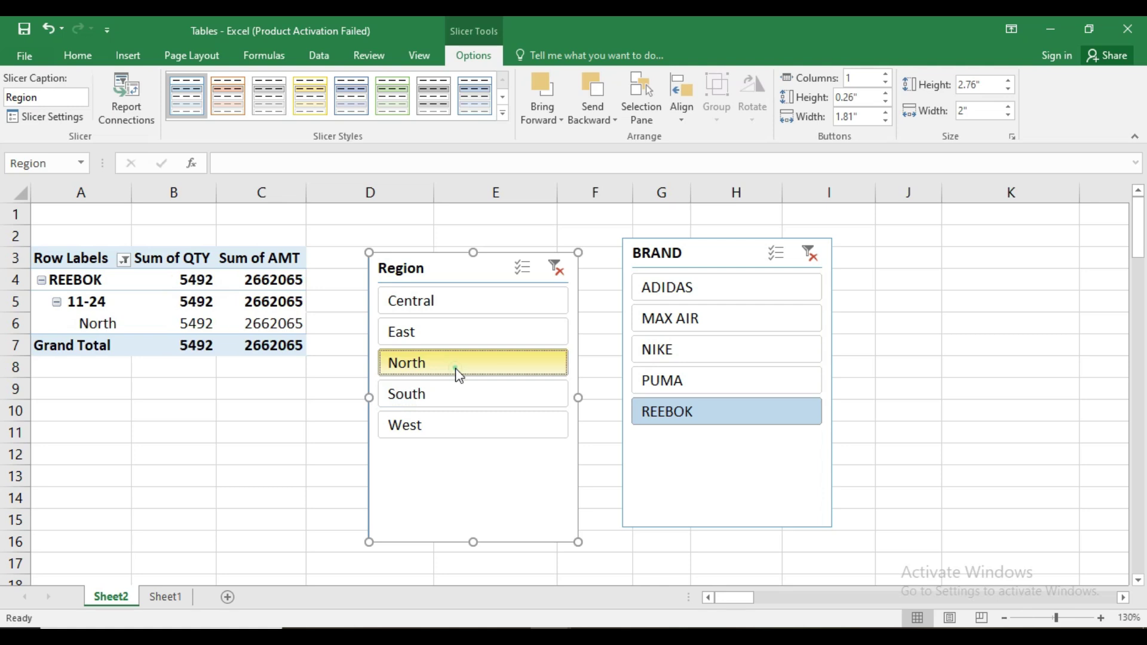
{"action": "left_click", "coordinate": [460, 338]}
{"action": "left_click", "coordinate": [468, 302]}
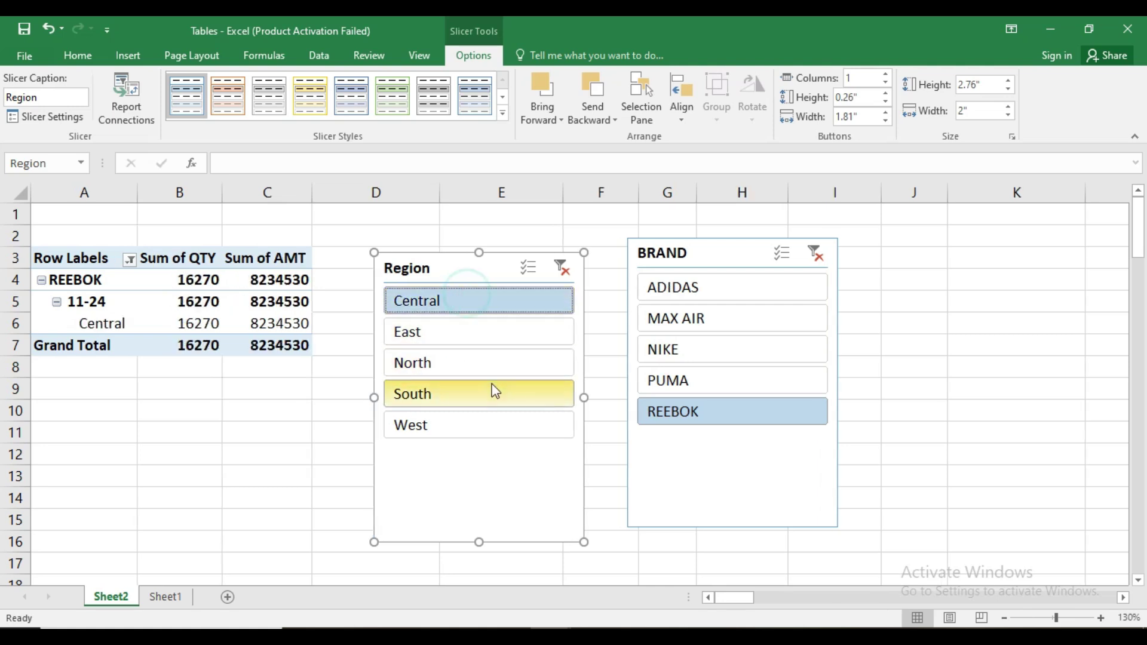
- Switch the BRAND slicer through PUMA, NIKE and MAX AIR, ending with the Central data filtered to ADIDAS
{"action": "left_click", "coordinate": [684, 383]}
{"action": "left_click", "coordinate": [687, 350]}
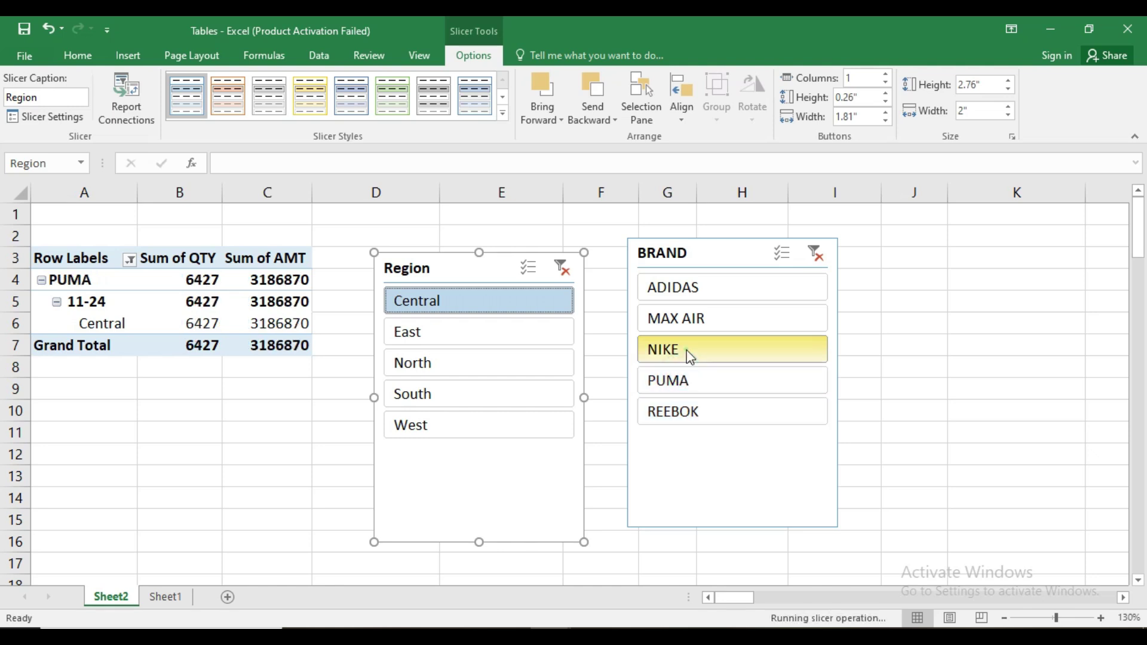
{"action": "left_click", "coordinate": [698, 318]}
{"action": "left_click", "coordinate": [699, 291]}
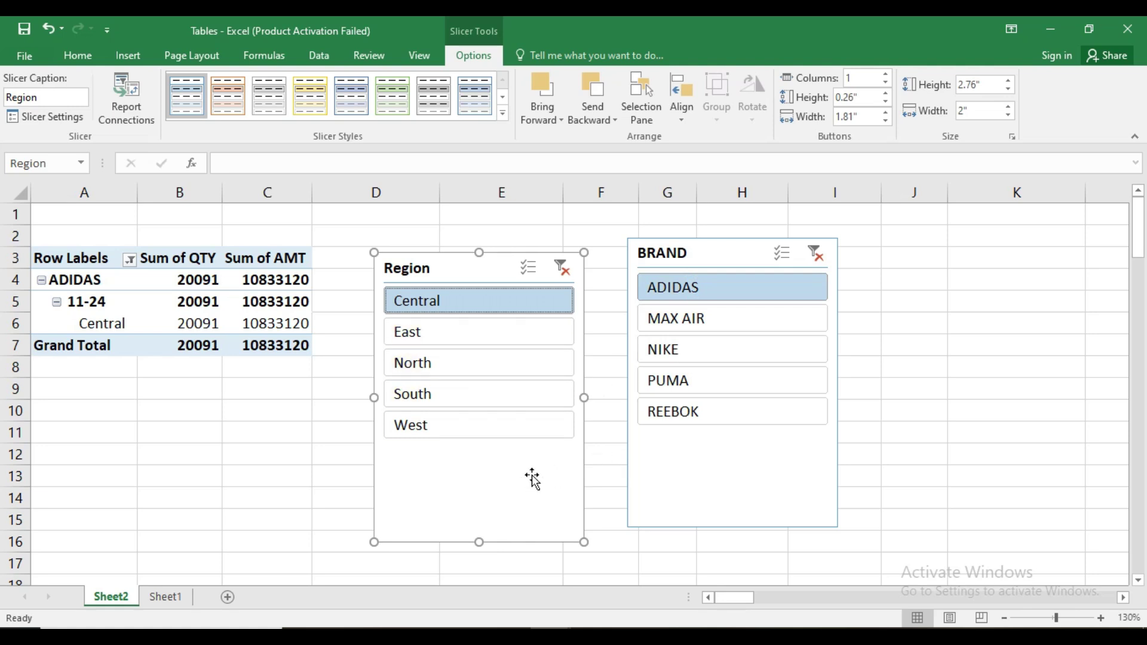
- Move the BRAND slicer slightly up and select all brands and all regions in the two slicers
{"action": "left_click_drag", "start_coordinate": [676, 446], "coordinate": [688, 410]}
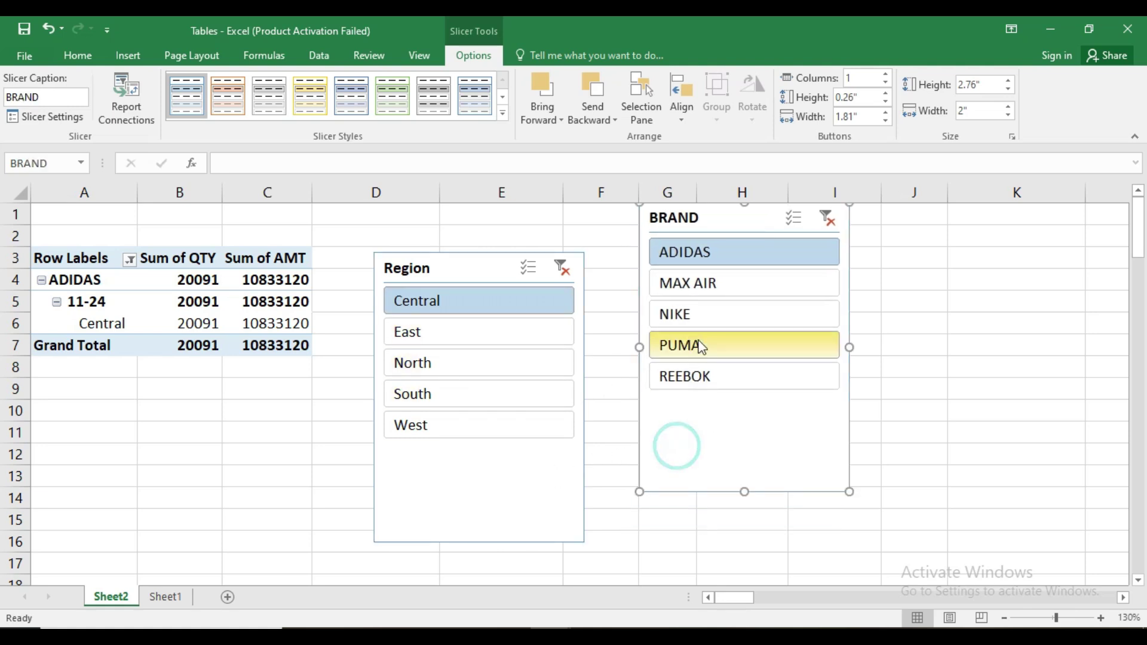
{"action": "left_click_drag", "start_coordinate": [706, 263], "coordinate": [710, 389]}
{"action": "left_click_drag", "start_coordinate": [460, 302], "coordinate": [470, 445]}
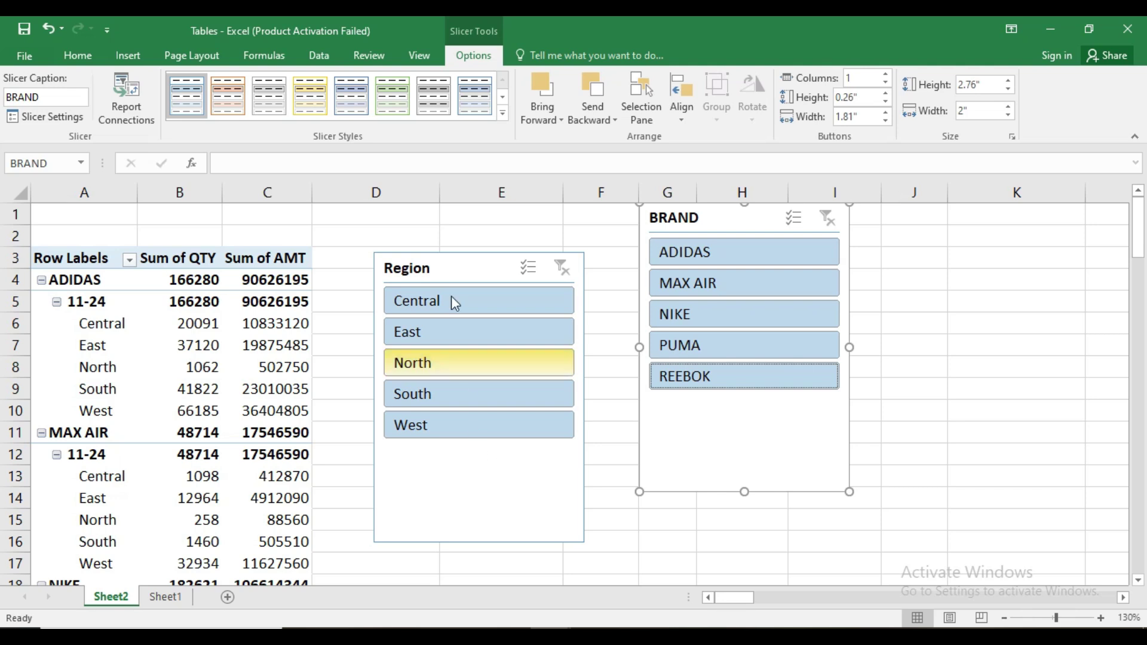
- Delete the Region and BRAND slicers from the sheet
{"action": "left_click", "coordinate": [200, 389]}
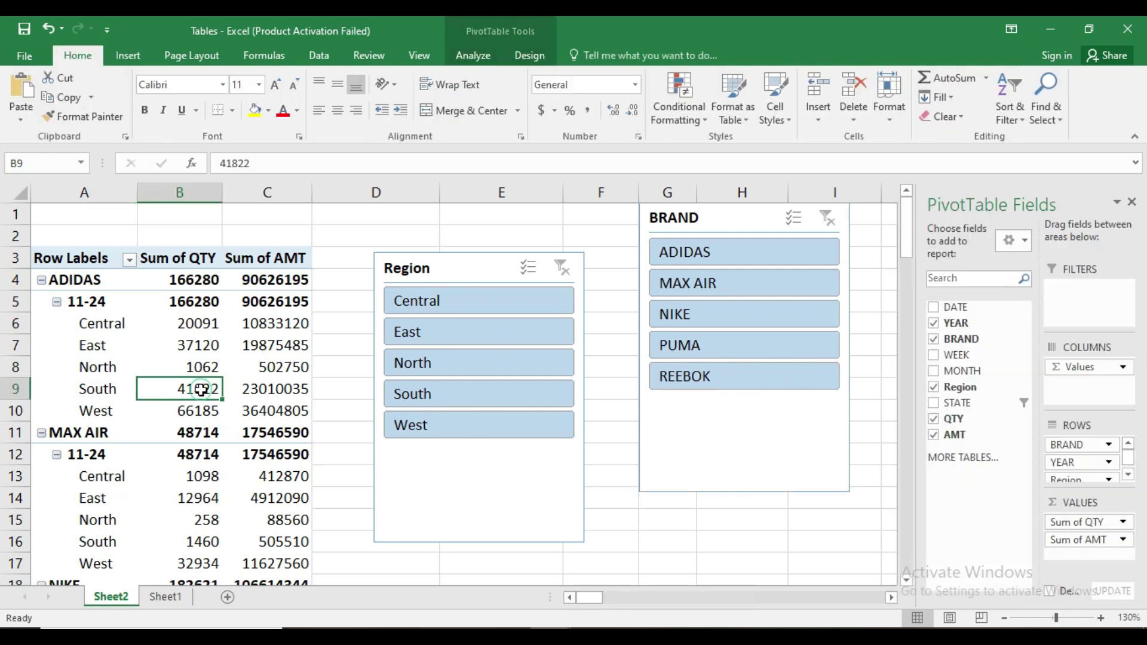
{"action": "left_click", "coordinate": [469, 57]}
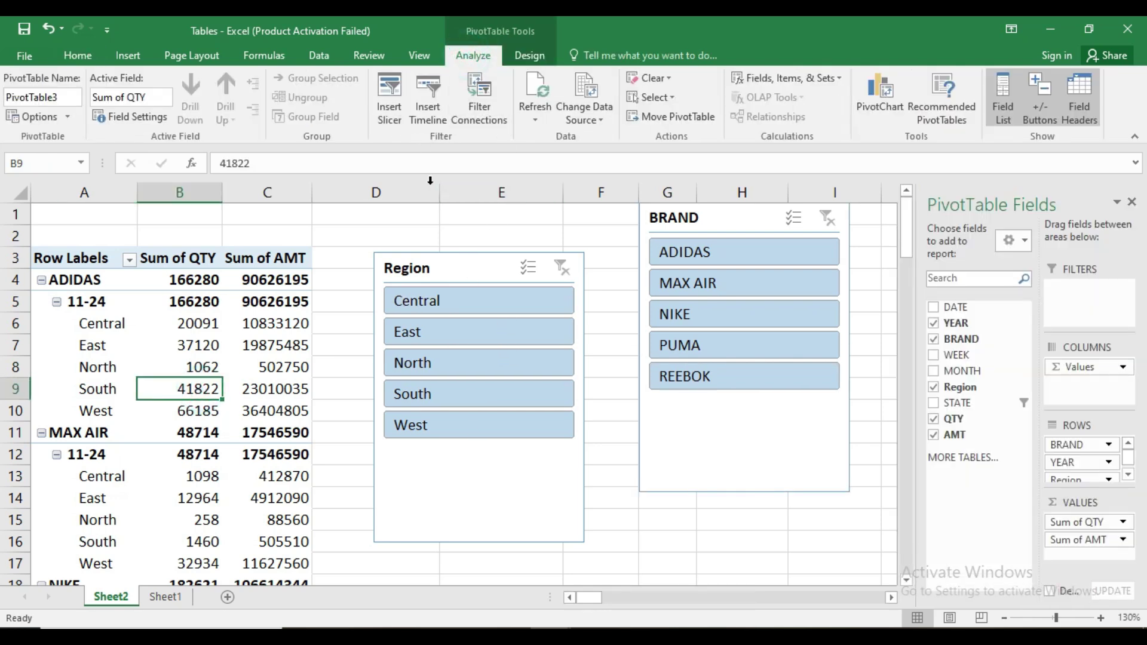
{"action": "left_click", "coordinate": [475, 262]}
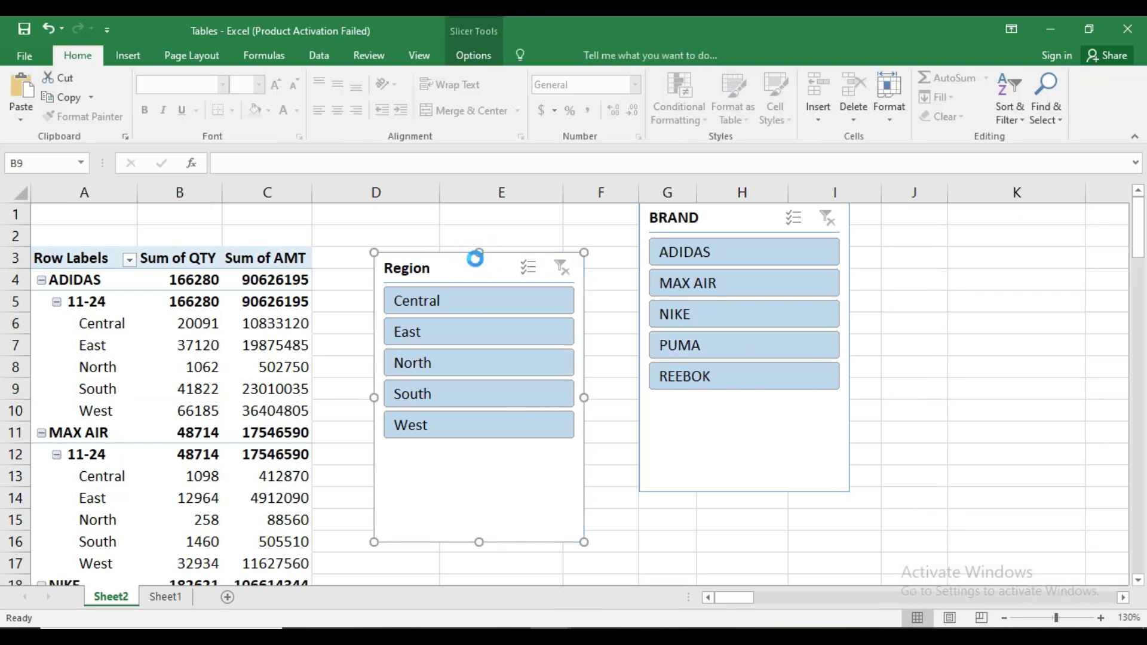
{"action": "key", "text": "Delete"}
{"action": "left_click", "coordinate": [700, 219]}
{"action": "key", "text": "Delete"}
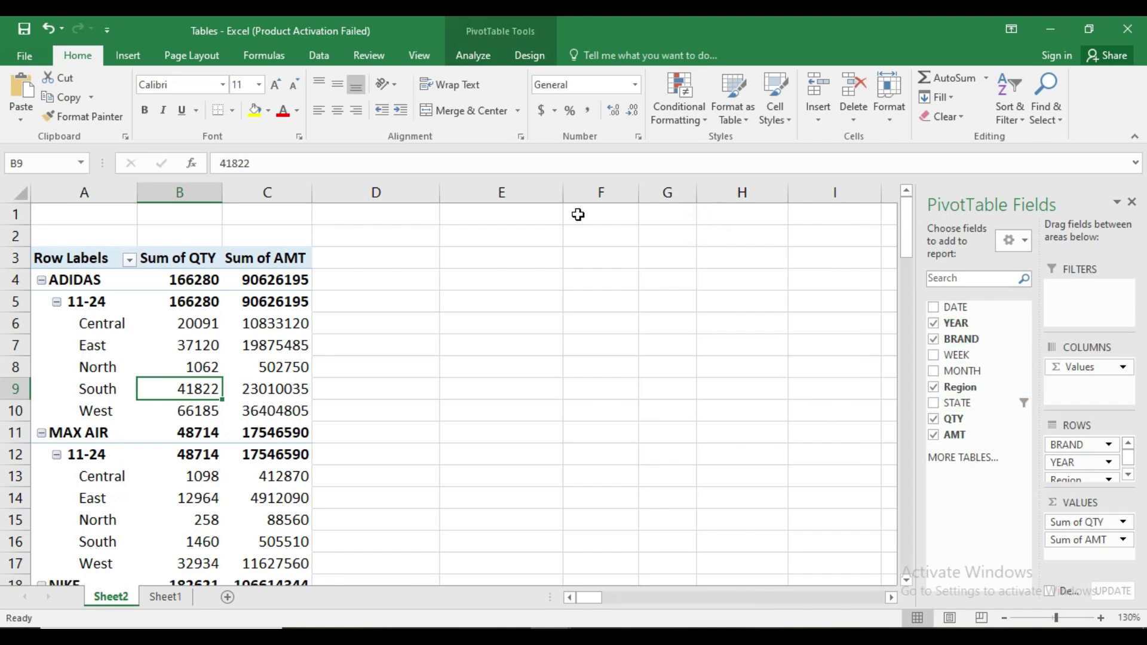
- Remove the YEAR field from the pivot table and move Region from the rows to the columns area
{"action": "left_click", "coordinate": [465, 56]}
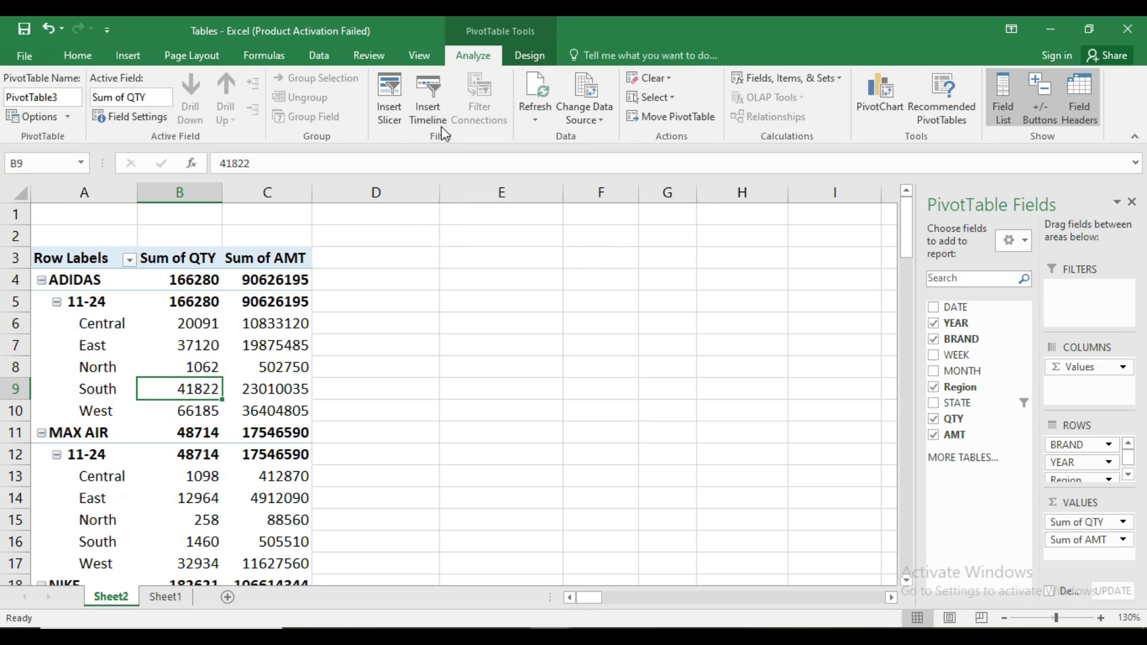
{"action": "left_click", "coordinate": [935, 322]}
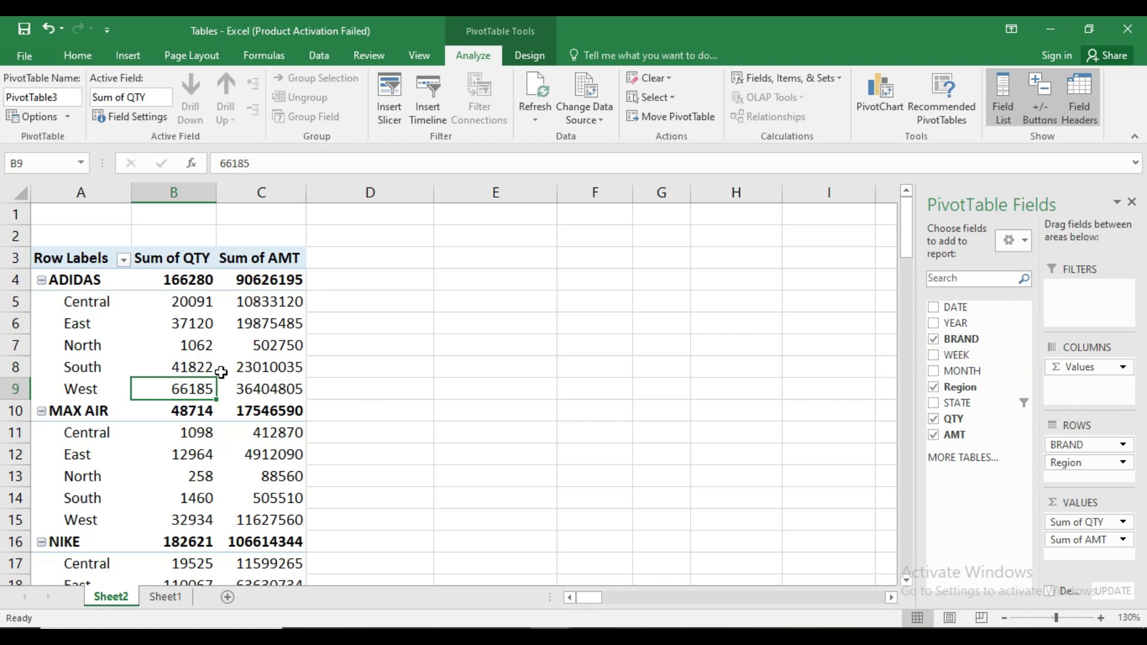
{"action": "left_click_drag", "start_coordinate": [1066, 463], "coordinate": [1069, 388]}
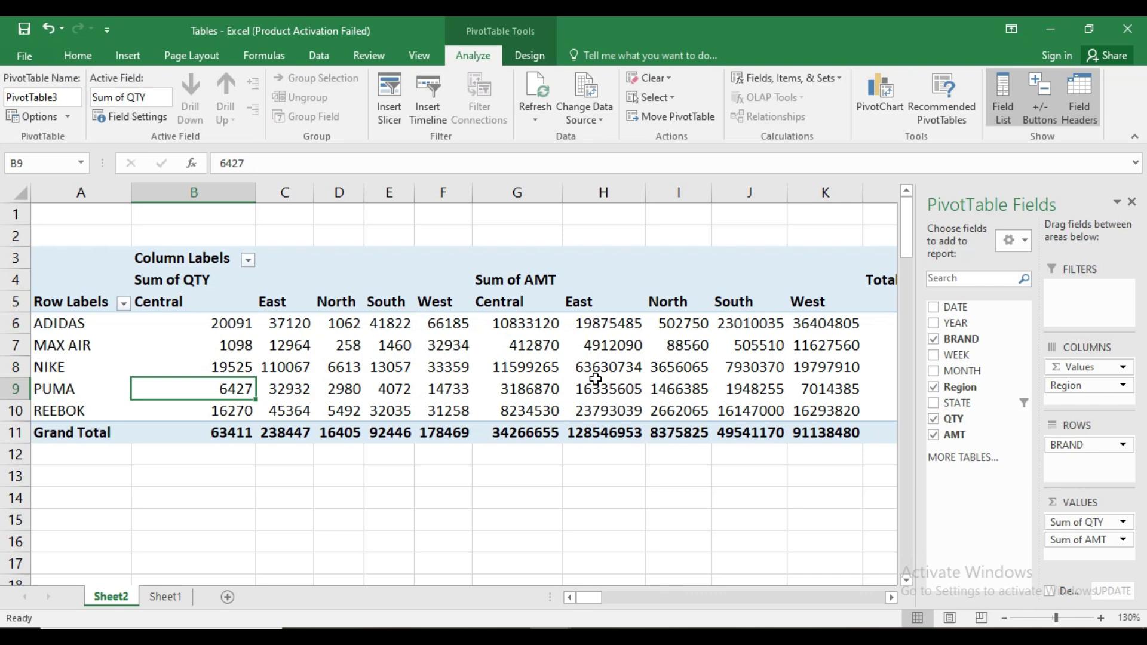
{"action": "mouse_move", "coordinate": [595, 379]}
{"action": "mouse_move", "coordinate": [831, 383]}
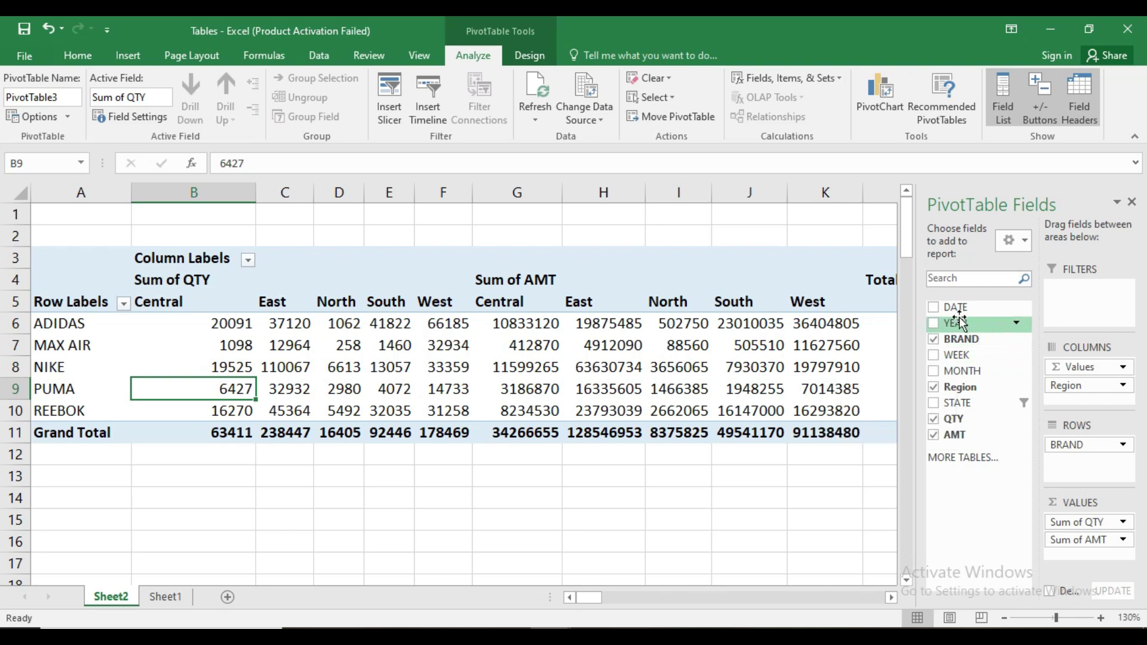
- Add the DATE field to the pivot table rows and review the yearly breakdown under each brand
{"action": "left_click", "coordinate": [934, 308]}
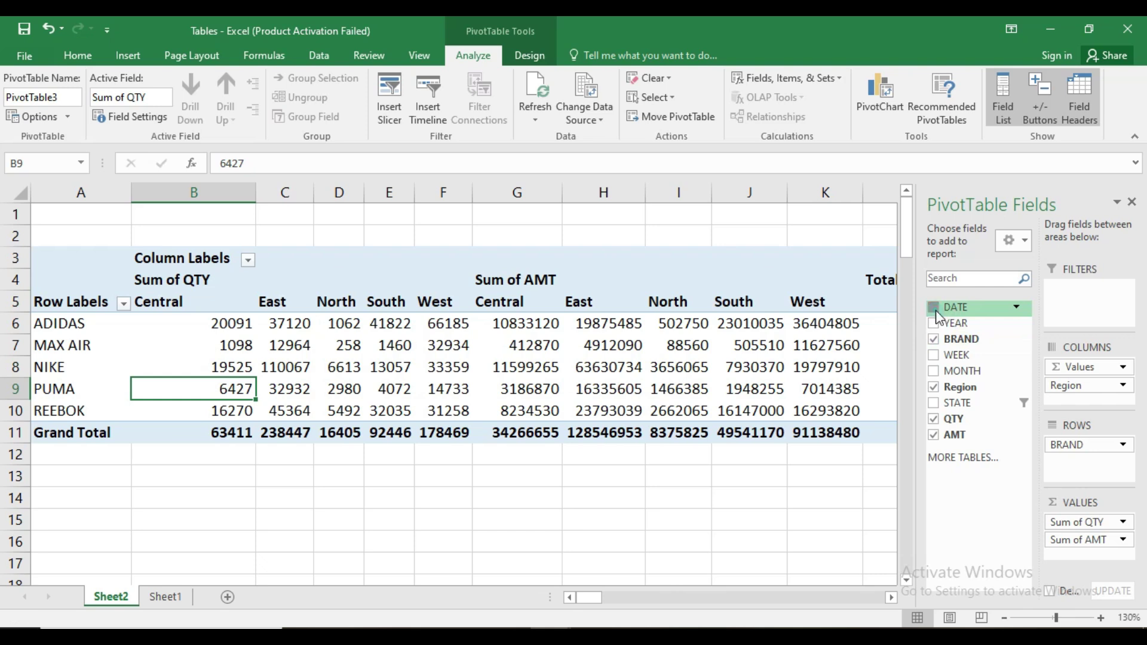
{"action": "scroll", "coordinate": [423, 409], "scroll_direction": "down", "scroll_amount": 5}
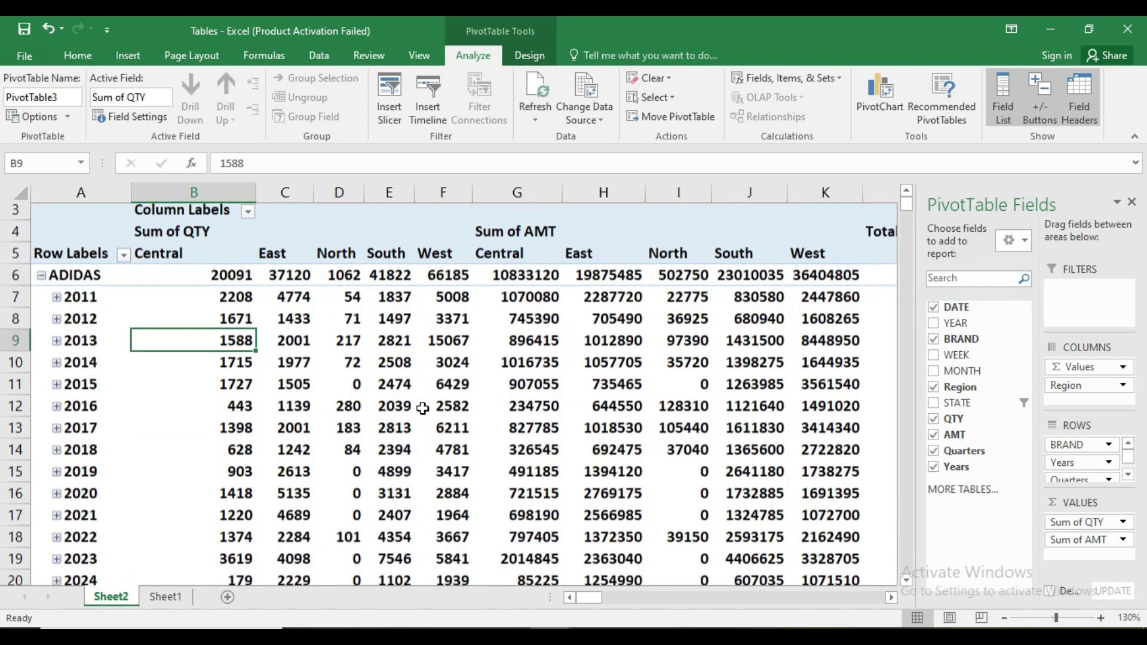
{"action": "scroll", "coordinate": [423, 409], "scroll_direction": "down", "scroll_amount": 19}
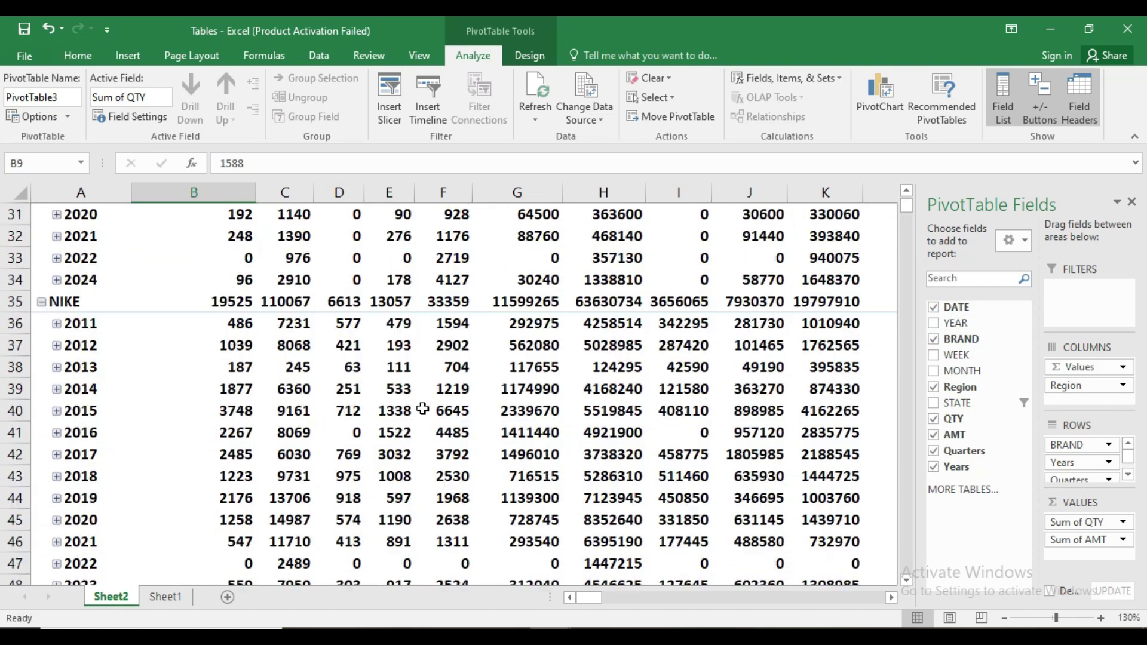
{"action": "scroll", "coordinate": [423, 409], "scroll_direction": "up", "scroll_amount": 20}
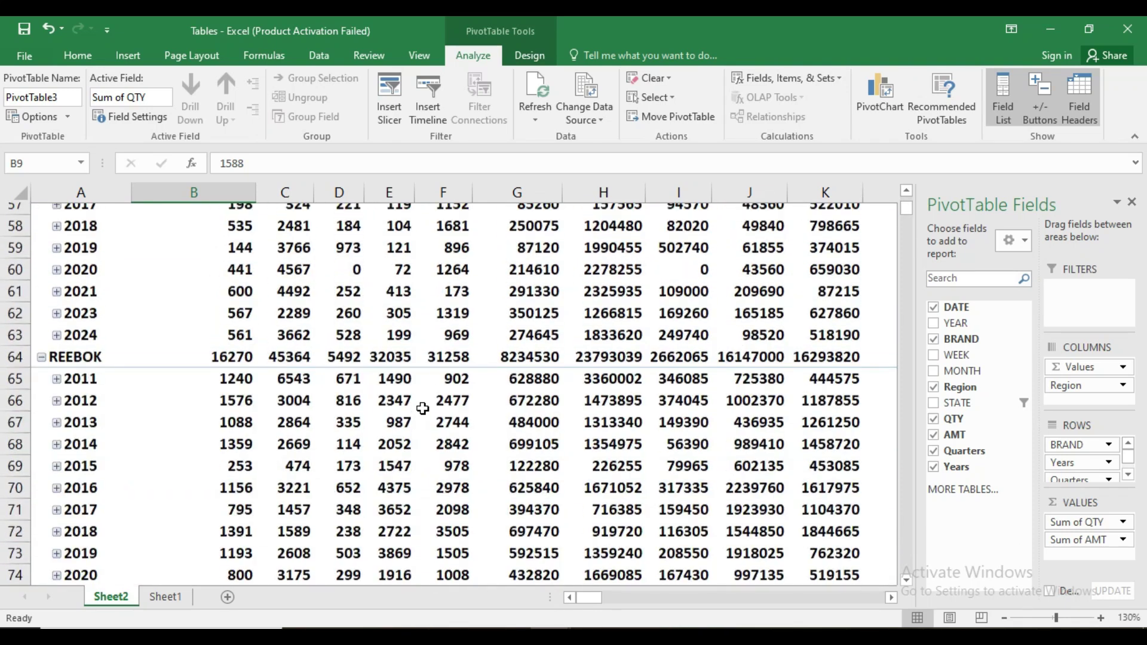
{"action": "scroll", "coordinate": [423, 408], "scroll_direction": "up", "scroll_amount": 1}
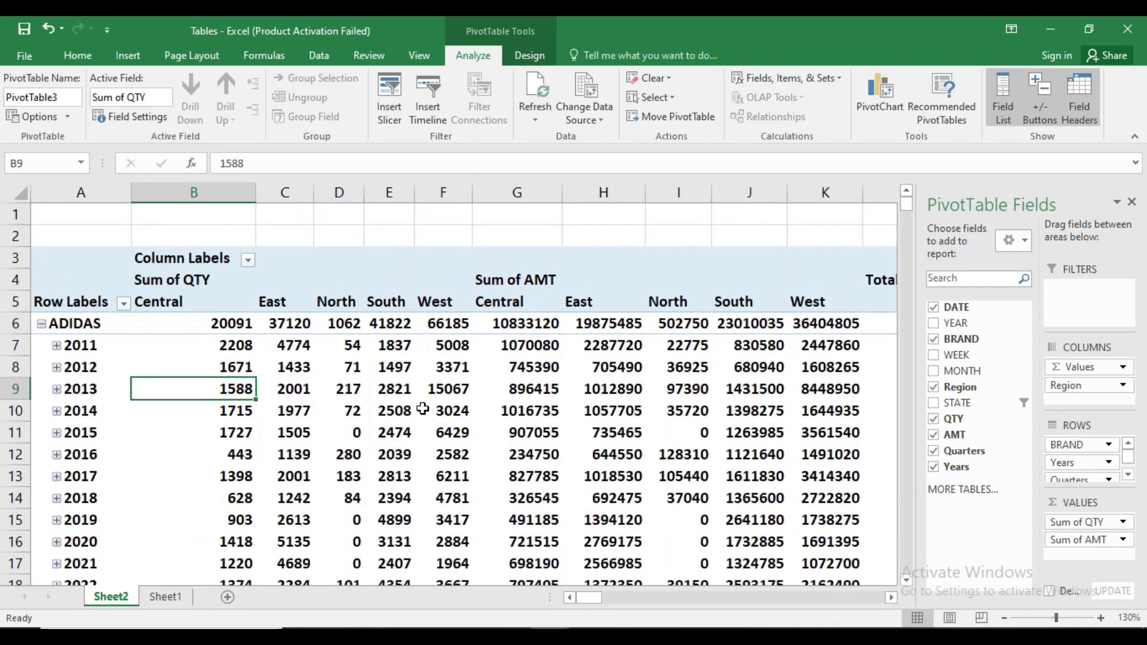
{"action": "mouse_move", "coordinate": [423, 409]}
- Insert a timeline for the DATE field and move it a little to the right over the pivot table
{"action": "left_click", "coordinate": [427, 102]}
{"action": "left_click", "coordinate": [516, 287]}
{"action": "left_click", "coordinate": [584, 469]}
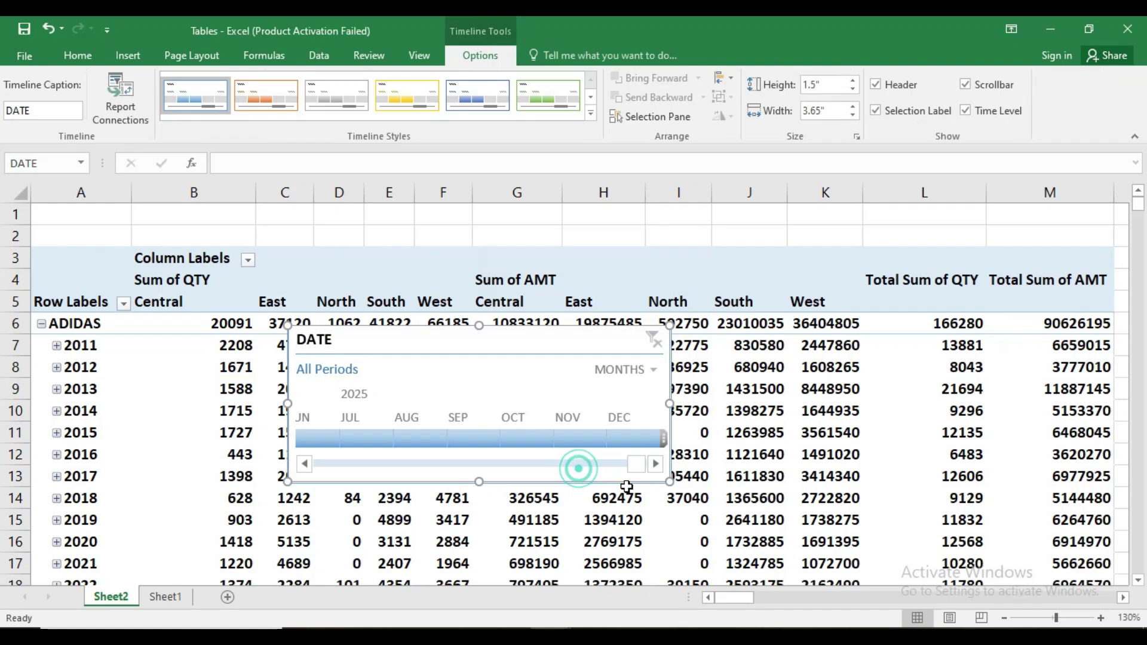
{"action": "left_click_drag", "start_coordinate": [476, 347], "coordinate": [581, 344]}
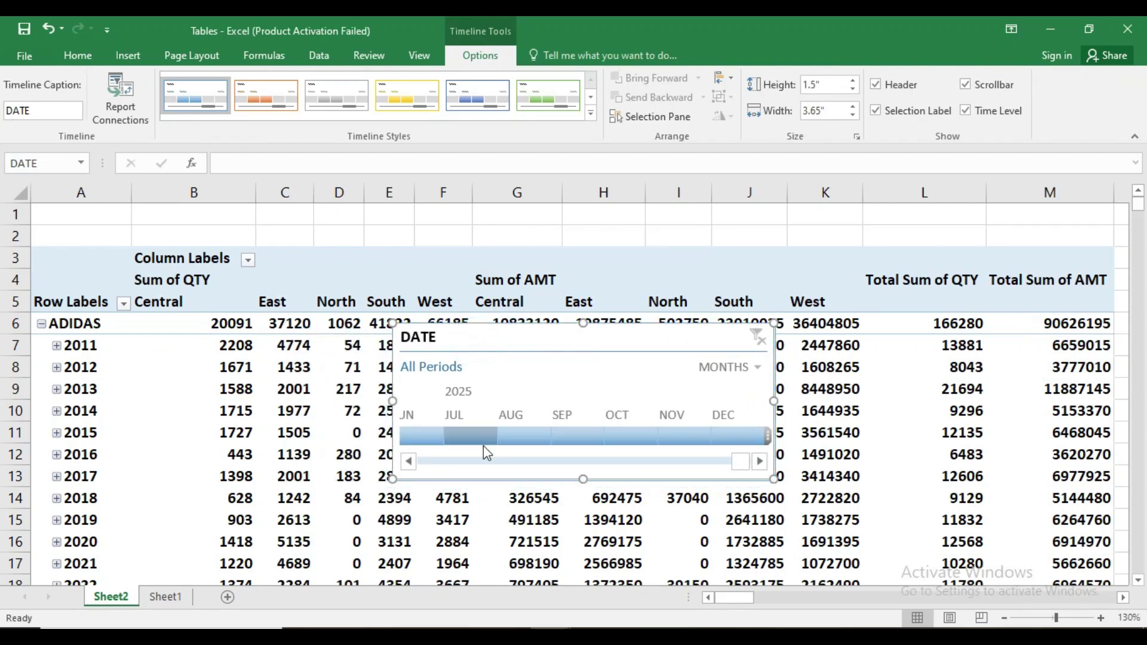
- Set the DATE timeline to days and filter by single days in July 2025: the 12th, 18th and 20th
{"action": "left_click", "coordinate": [756, 369]}
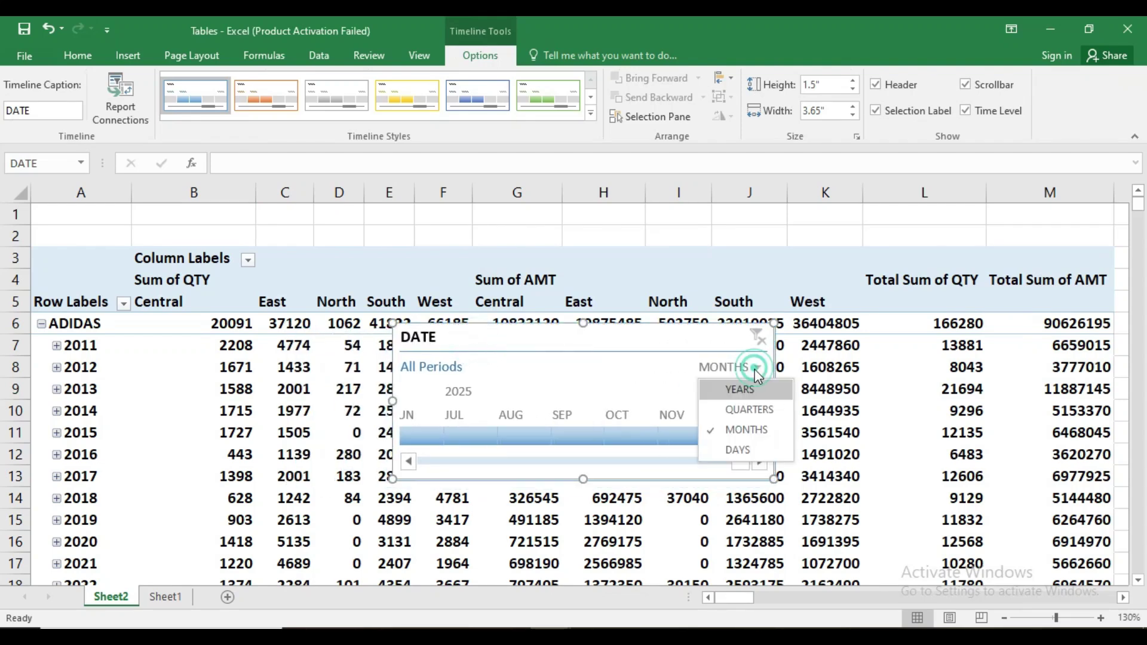
{"action": "left_click", "coordinate": [738, 451]}
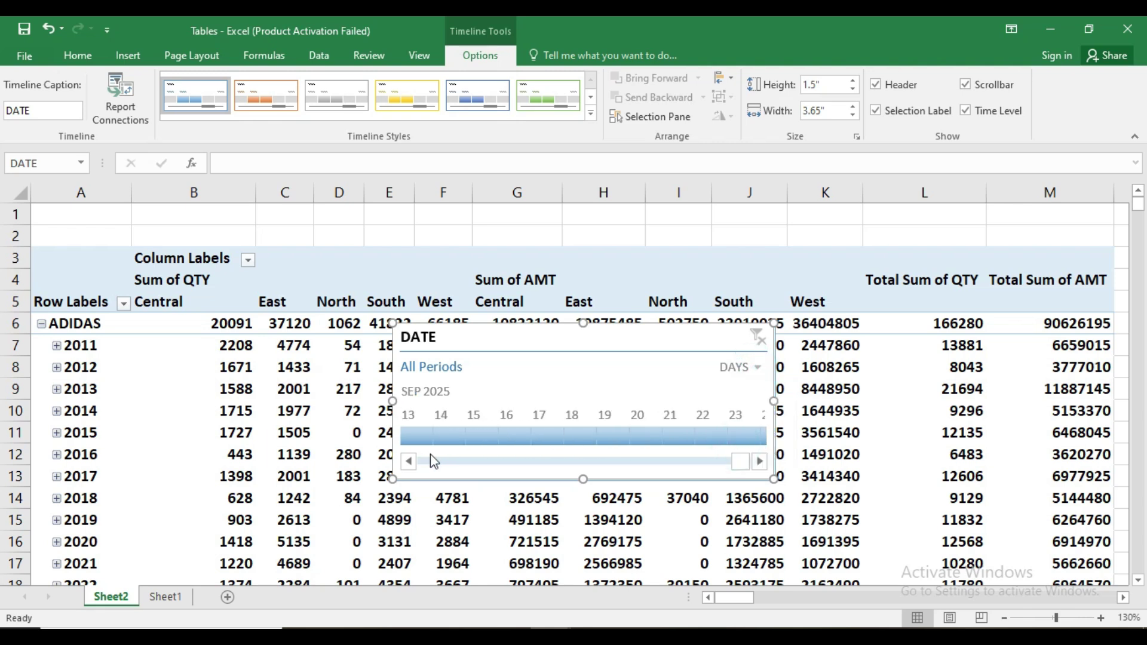
{"action": "left_click", "coordinate": [409, 461]}
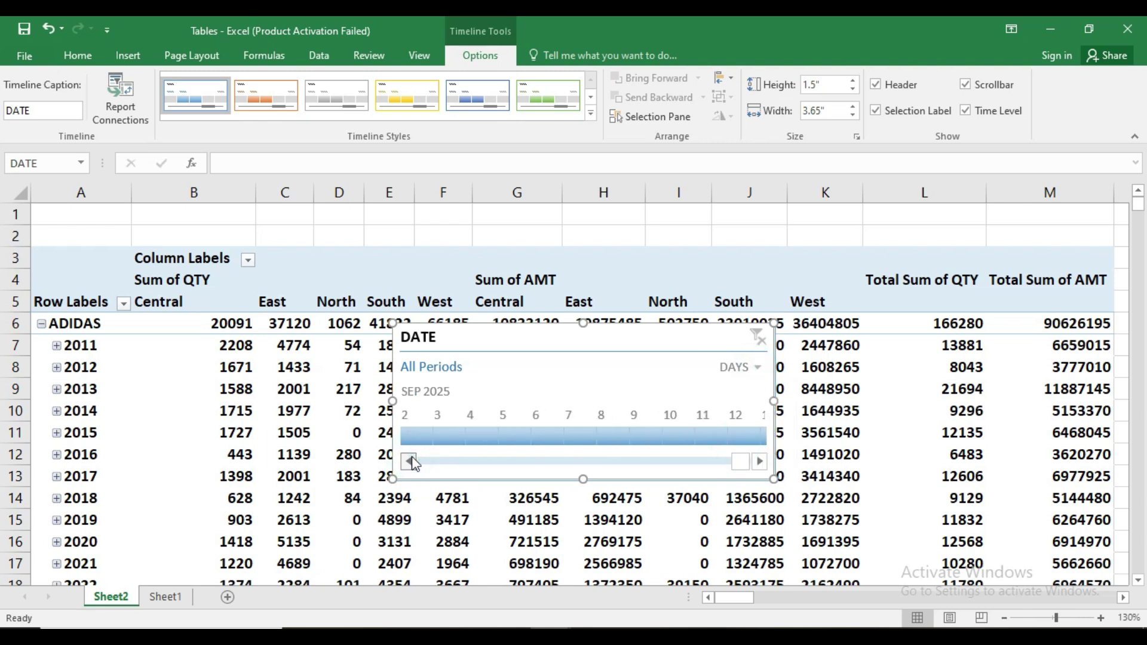
{"action": "left_click_drag", "start_coordinate": [413, 463], "coordinate": [413, 463]}
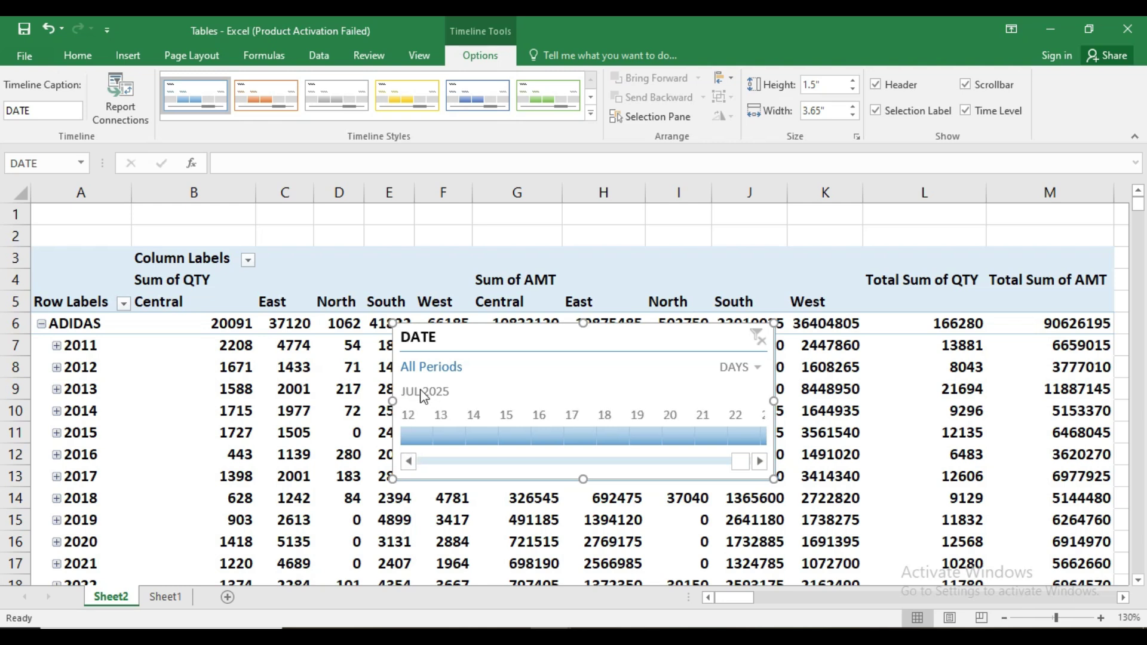
{"action": "left_click", "coordinate": [423, 429]}
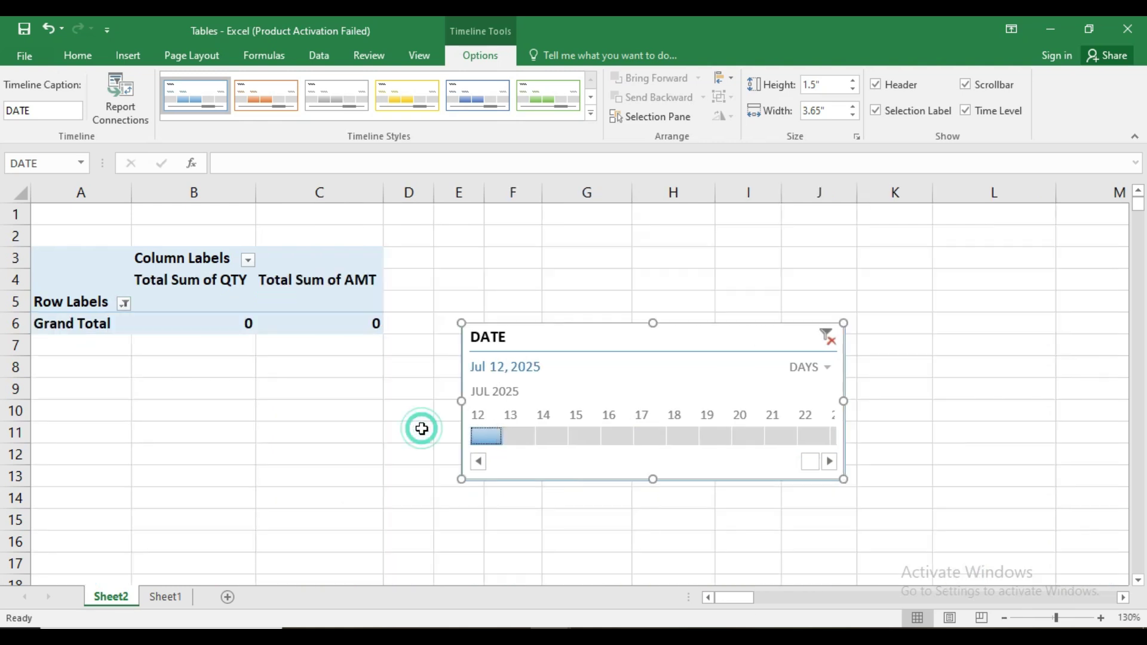
{"action": "left_click_drag", "start_coordinate": [517, 442], "coordinate": [724, 436]}
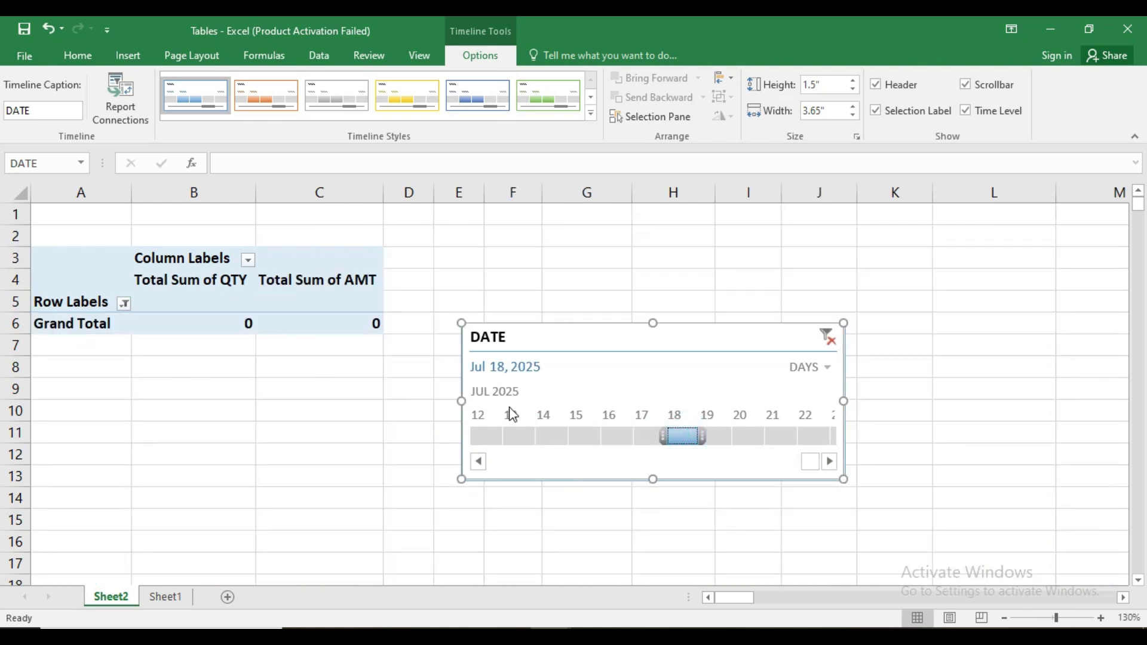
{"action": "left_click", "coordinate": [755, 437]}
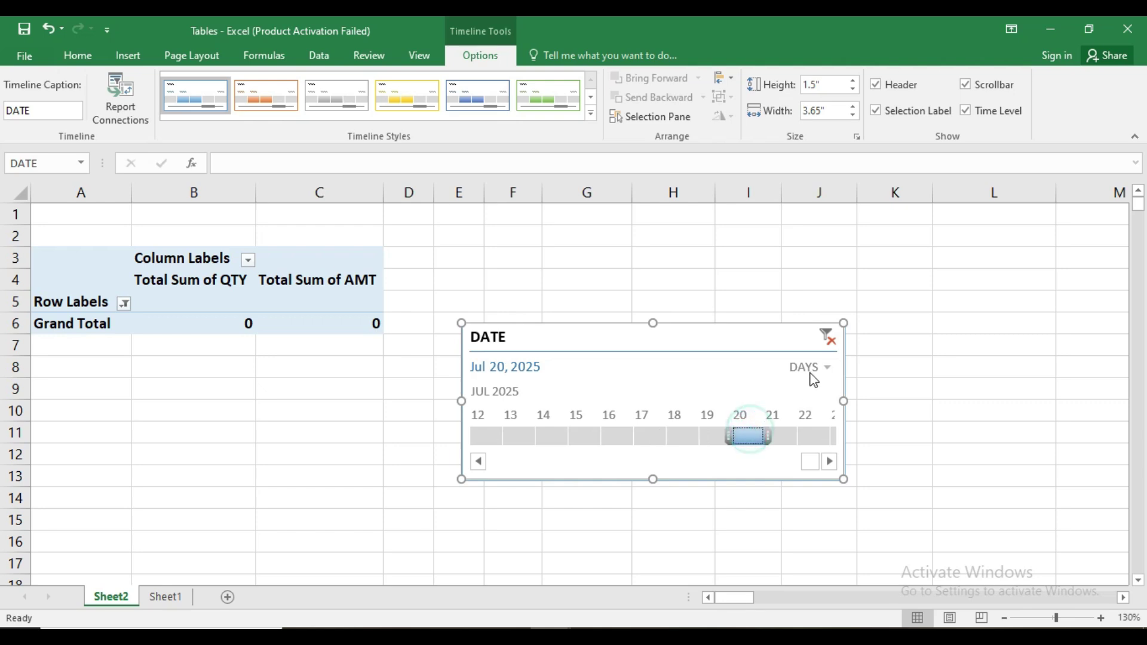
- Switch the DATE timeline to months with Jan - May 2011 selected, and place it over the upper right part of the pivot table
{"action": "left_click", "coordinate": [811, 367]}
{"action": "left_click", "coordinate": [828, 430]}
{"action": "left_click_drag", "start_coordinate": [605, 438], "coordinate": [728, 443]}
{"action": "left_click_drag", "start_coordinate": [559, 438], "coordinate": [448, 440]}
{"action": "left_click_drag", "start_coordinate": [810, 466], "coordinate": [735, 442]}
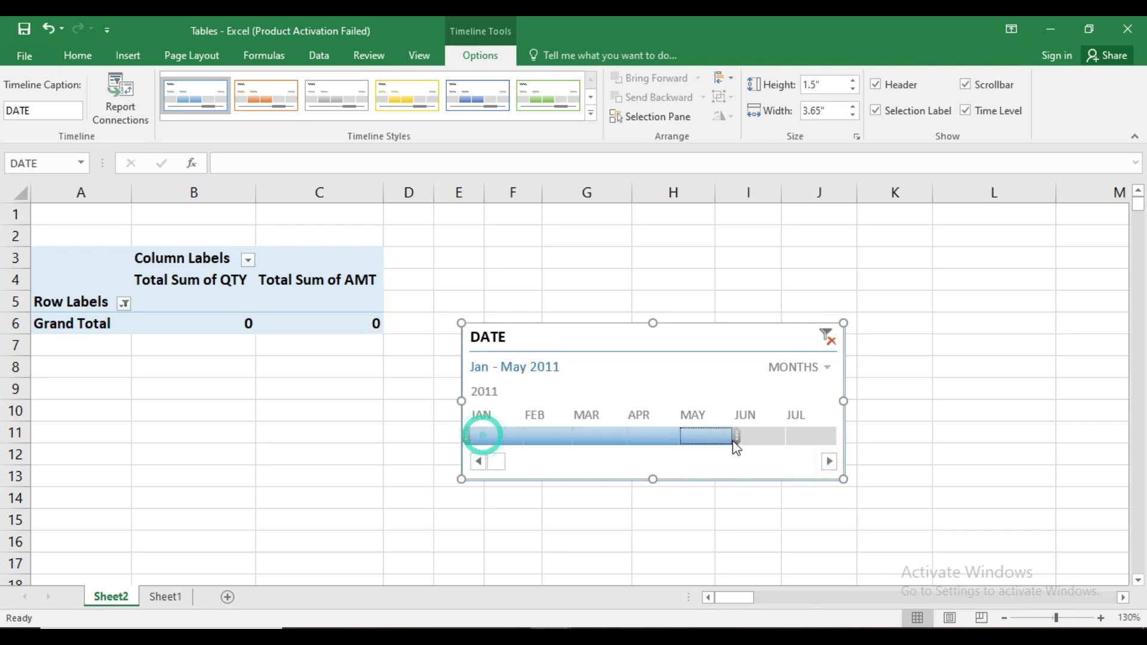
{"action": "left_click_drag", "start_coordinate": [580, 337], "coordinate": [581, 127]}
{"action": "left_click_drag", "start_coordinate": [619, 165], "coordinate": [879, 215]}
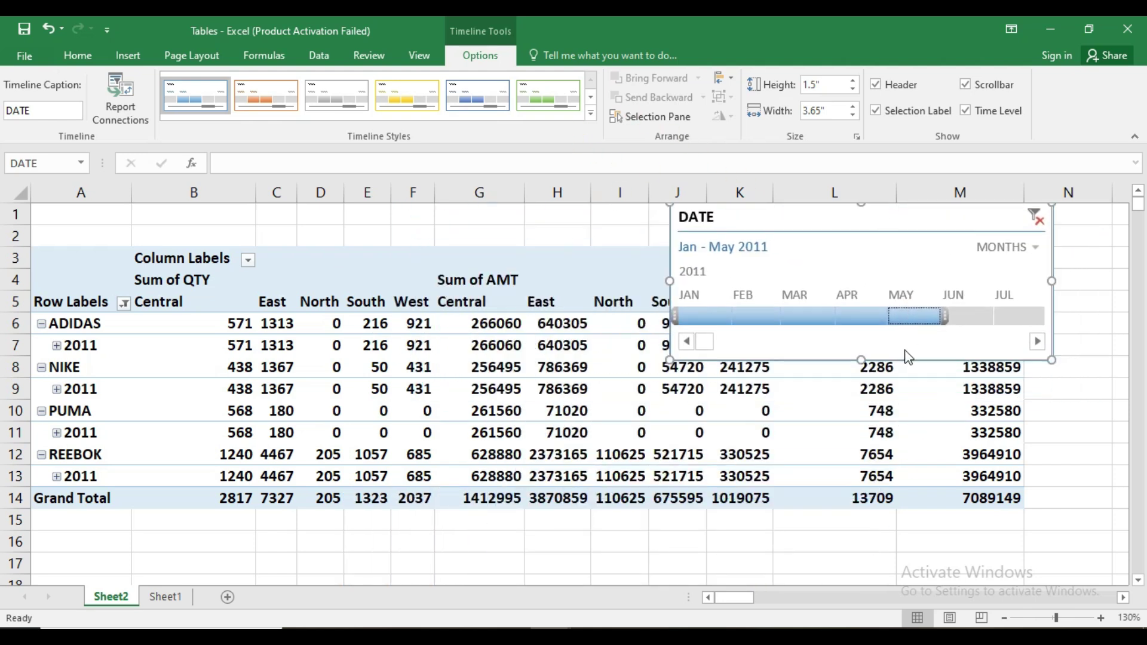
- Filter the pivot table by single months of 2011 on the DATE timeline: March, January, March again and April
{"action": "left_click", "coordinate": [823, 320]}
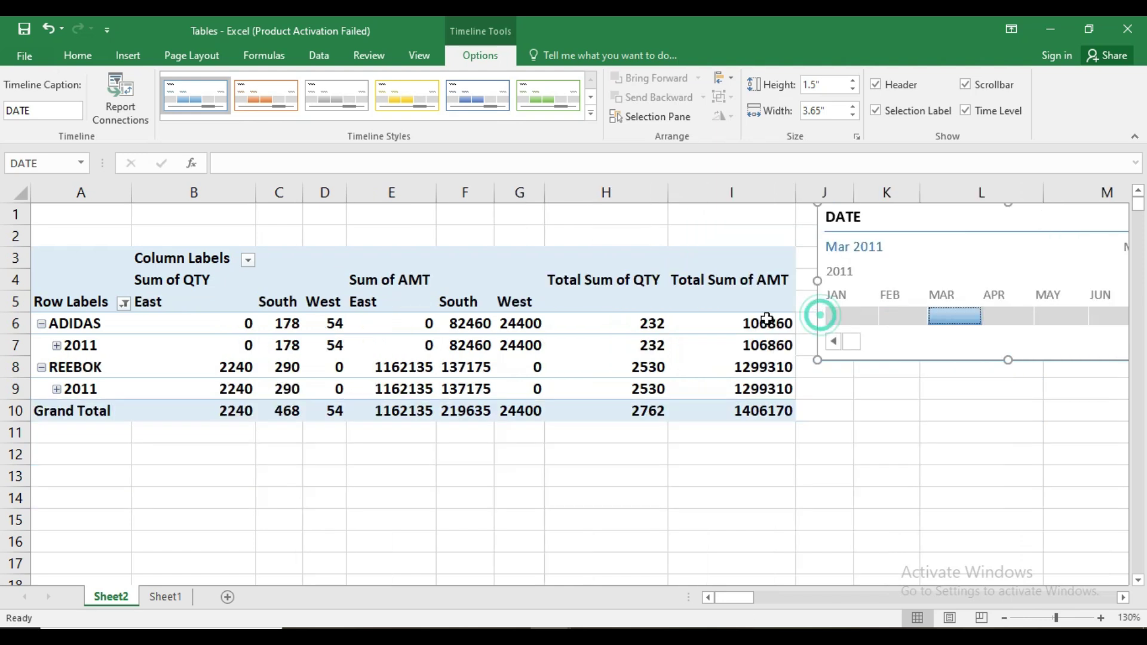
{"action": "left_click", "coordinate": [902, 321]}
{"action": "left_click", "coordinate": [706, 320]}
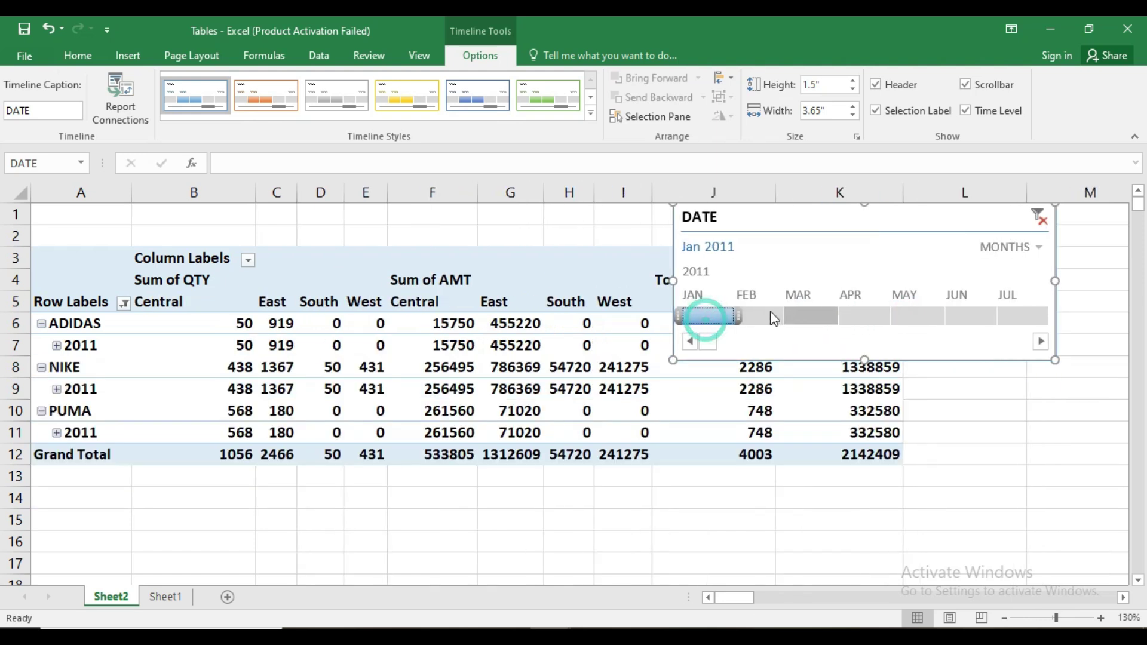
{"action": "left_click", "coordinate": [747, 311]}
{"action": "left_click", "coordinate": [807, 315]}
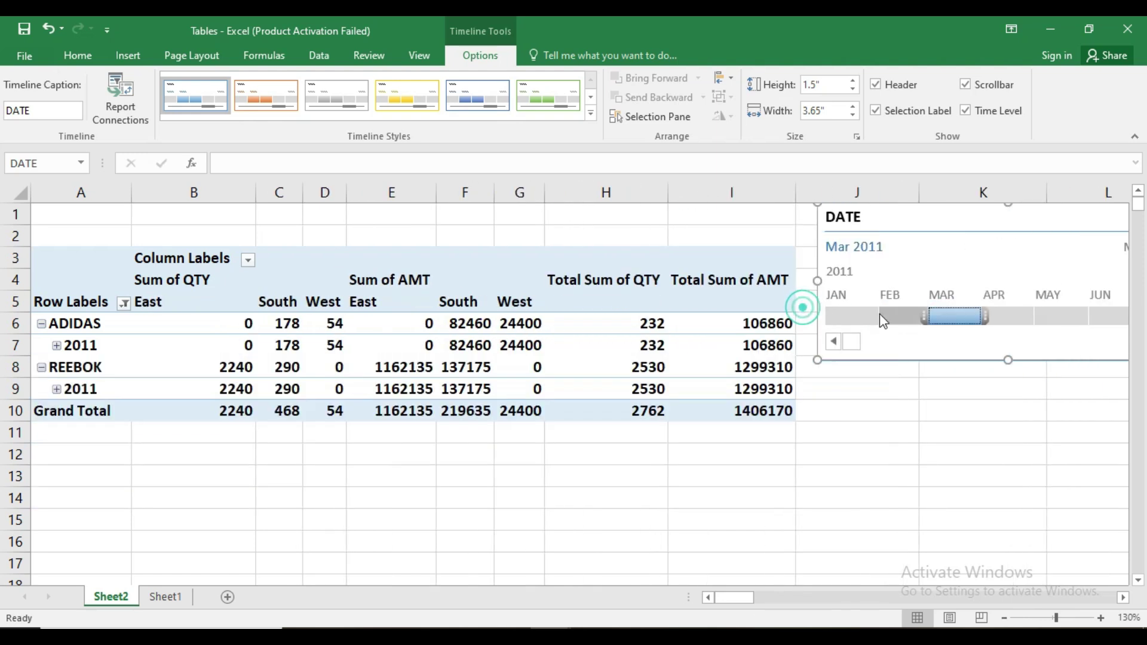
{"action": "left_click", "coordinate": [1001, 320]}
- Move the DATE timeline below the pivot table and filter by later single months of 2011, ending with June and July
{"action": "left_click_drag", "start_coordinate": [918, 218], "coordinate": [577, 430]}
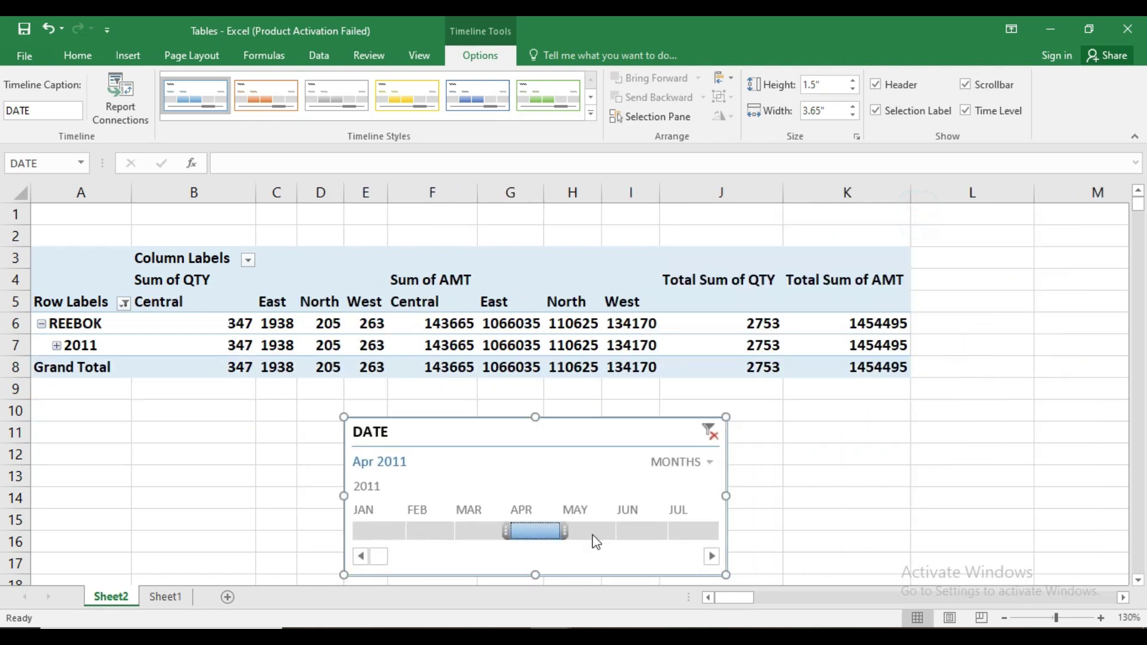
{"action": "left_click", "coordinate": [595, 531]}
{"action": "left_click", "coordinate": [638, 528]}
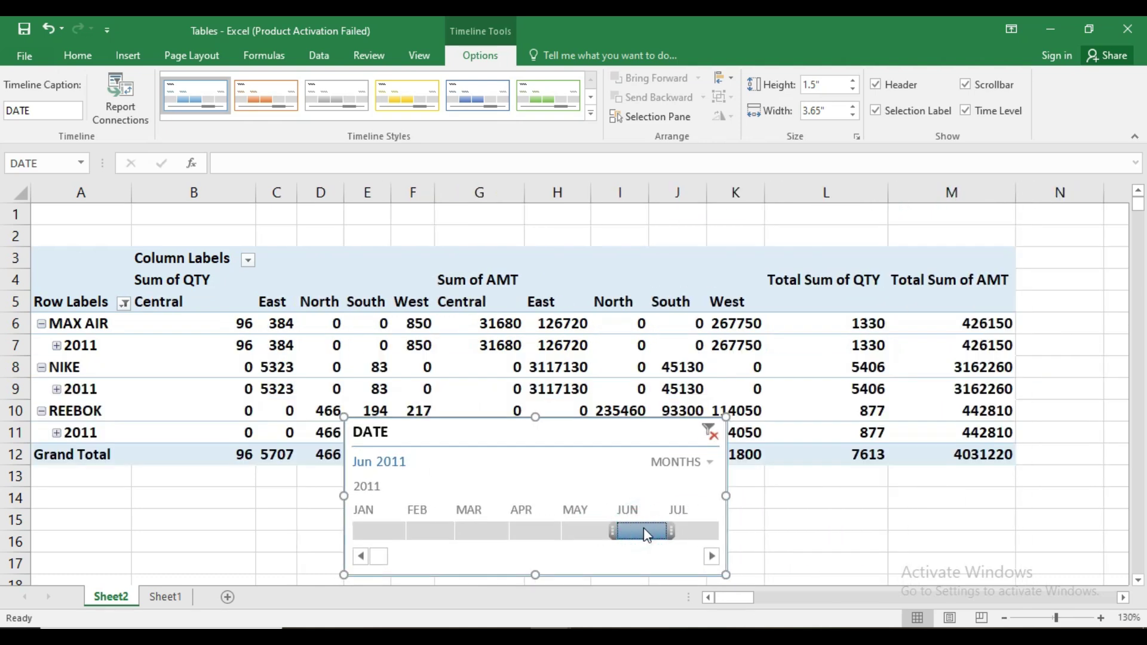
{"action": "left_click", "coordinate": [681, 530]}
- Switch the DATE timeline to quarters and filter by single quarters such as Q1 2012, ending with the range Q3 2011 - Q3 2012
{"action": "left_click", "coordinate": [690, 463]}
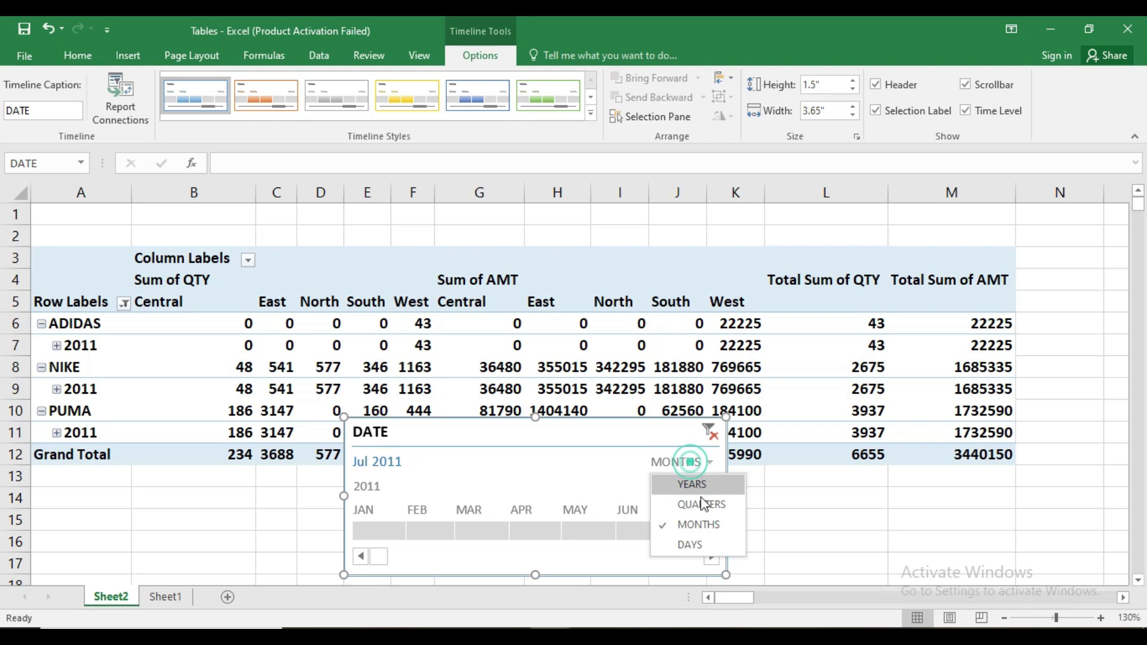
{"action": "left_click", "coordinate": [700, 505]}
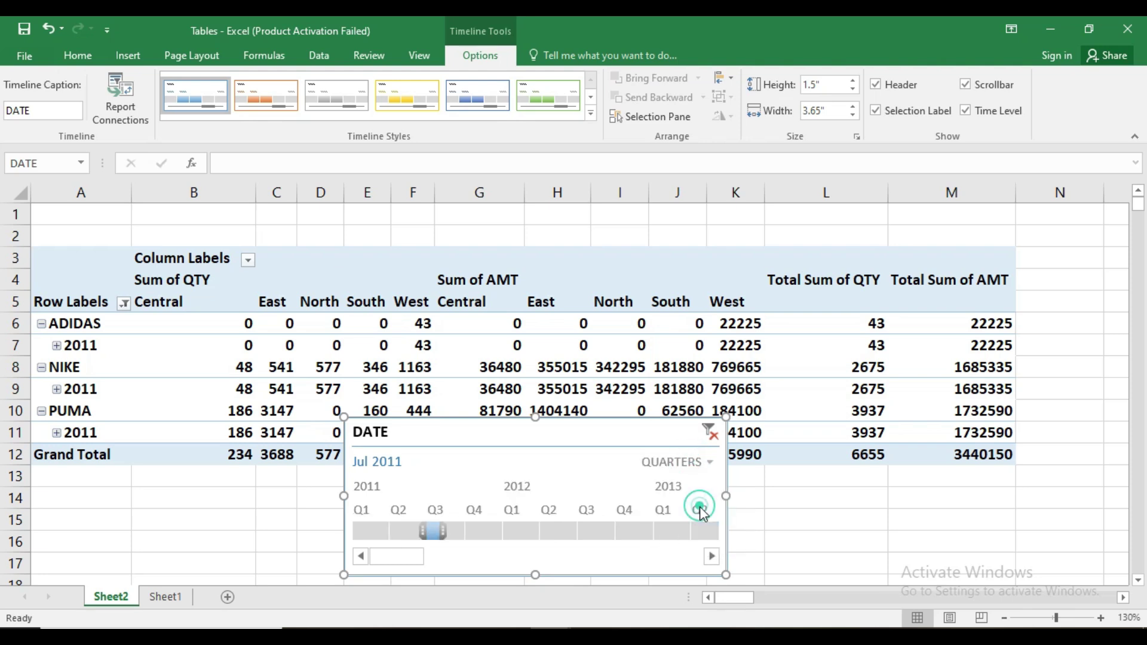
{"action": "left_click", "coordinate": [459, 525]}
{"action": "left_click", "coordinate": [476, 531]}
{"action": "left_click", "coordinate": [519, 531]}
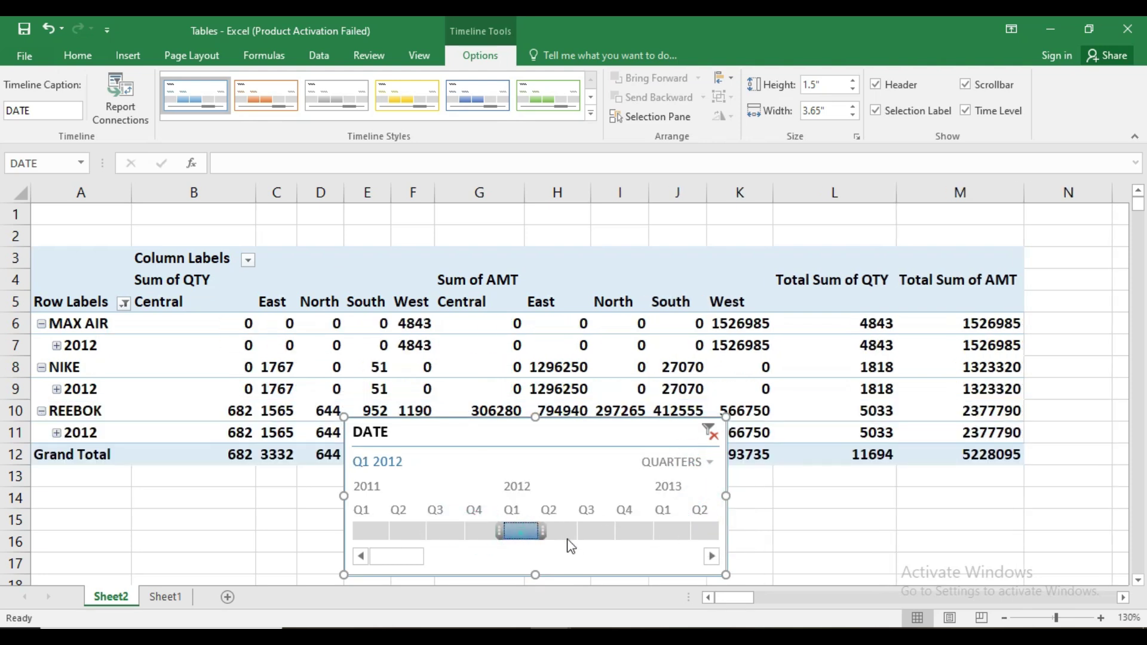
{"action": "left_click", "coordinate": [580, 530]}
{"action": "left_click_drag", "start_coordinate": [436, 530], "coordinate": [599, 544]}
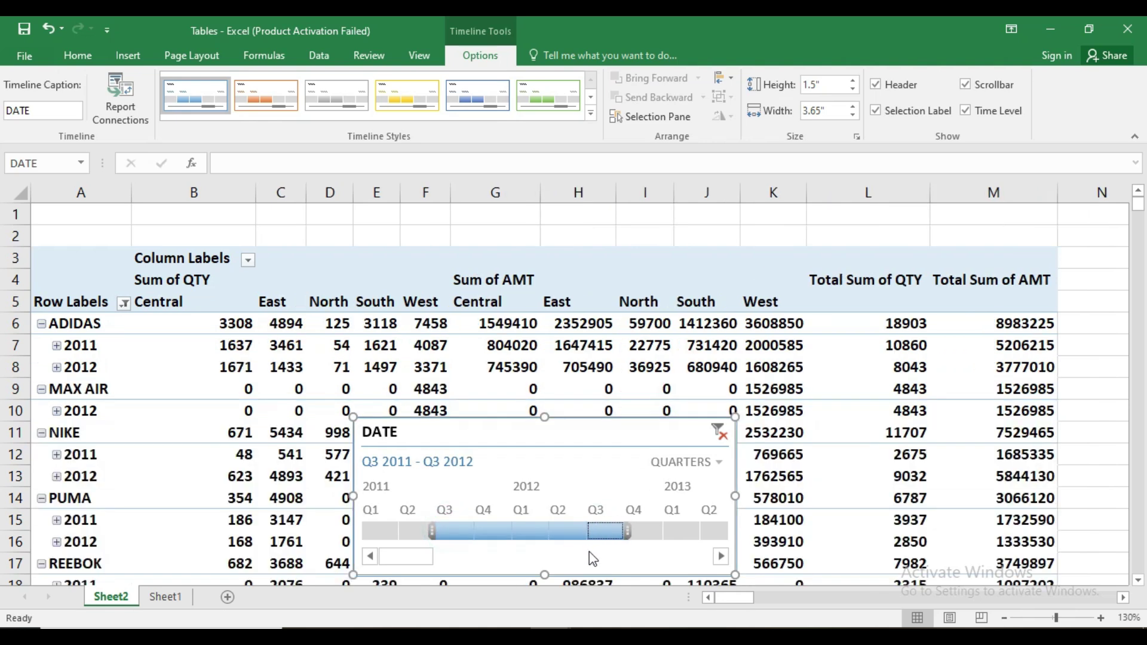
{"action": "scroll", "coordinate": [610, 539], "scroll_direction": "down", "scroll_amount": 1}
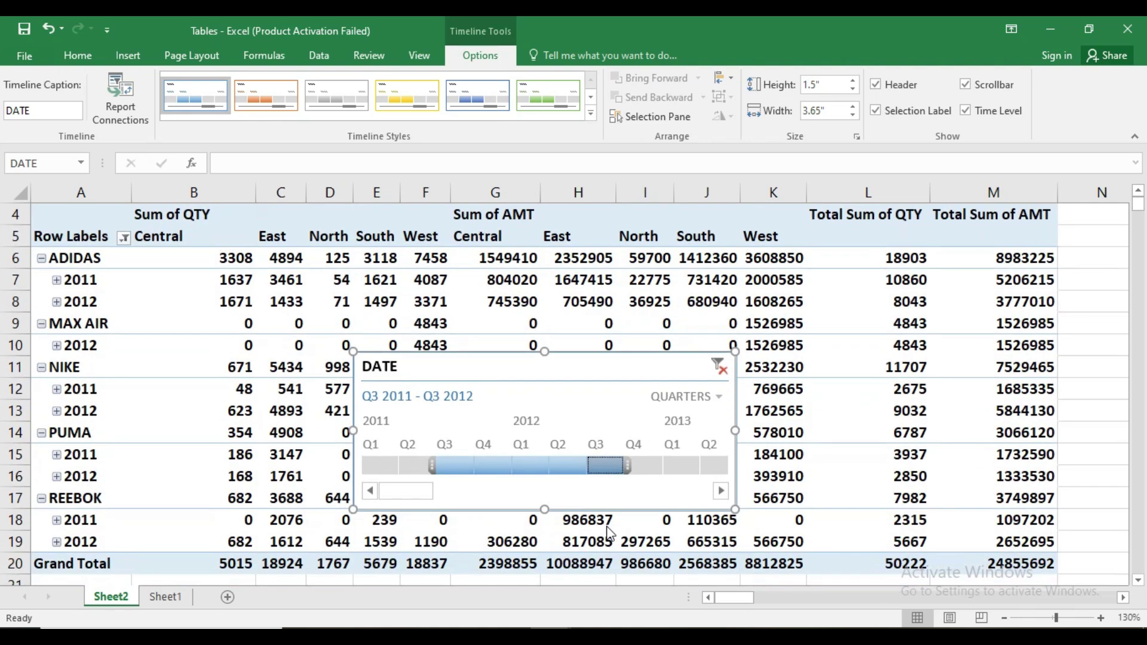
- Switch the DATE timeline to years and filter by 2012 - 2014, followed by single years from 2011 to 2015
{"action": "left_click", "coordinate": [680, 397]}
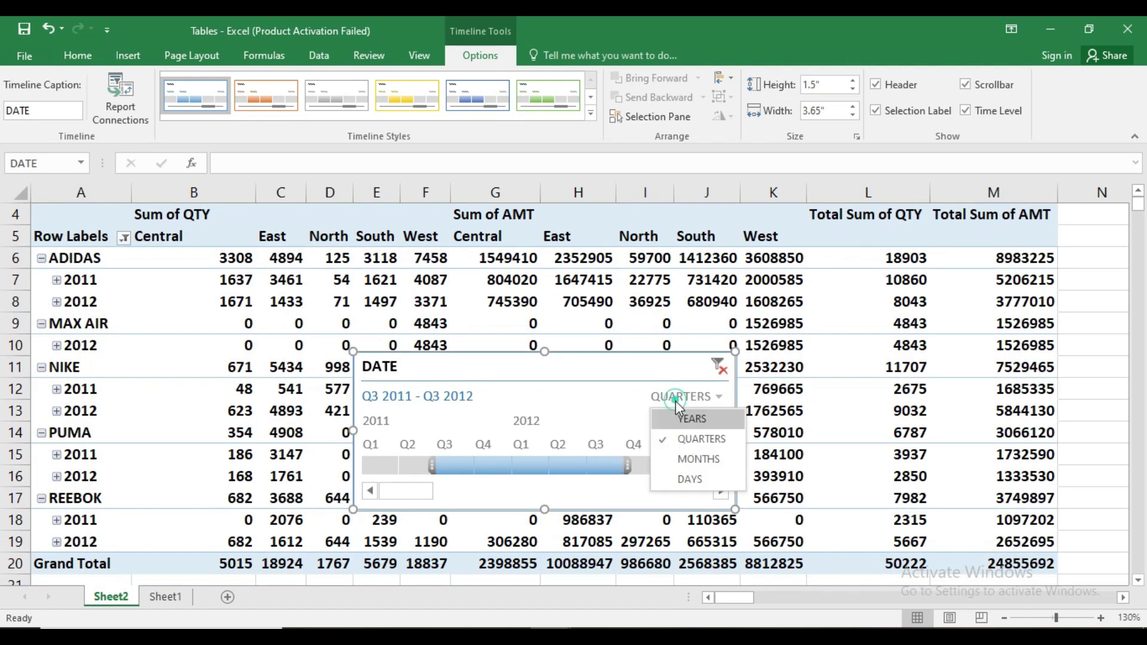
{"action": "left_click", "coordinate": [669, 418]}
{"action": "left_click_drag", "start_coordinate": [451, 472], "coordinate": [564, 464]}
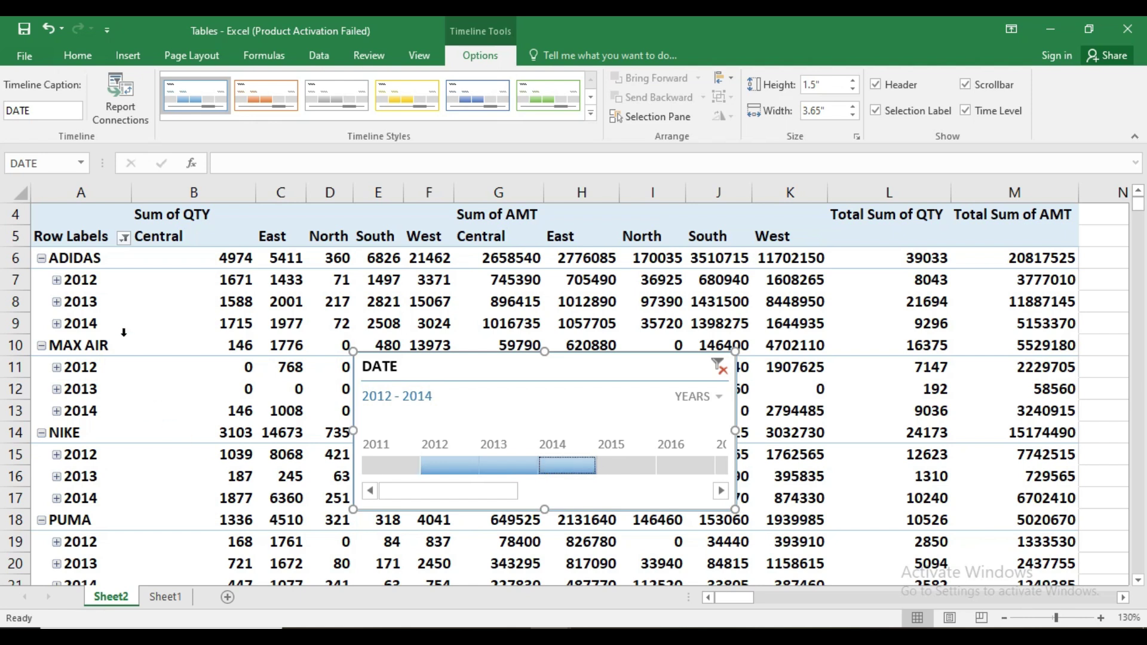
{"action": "left_click", "coordinate": [378, 465]}
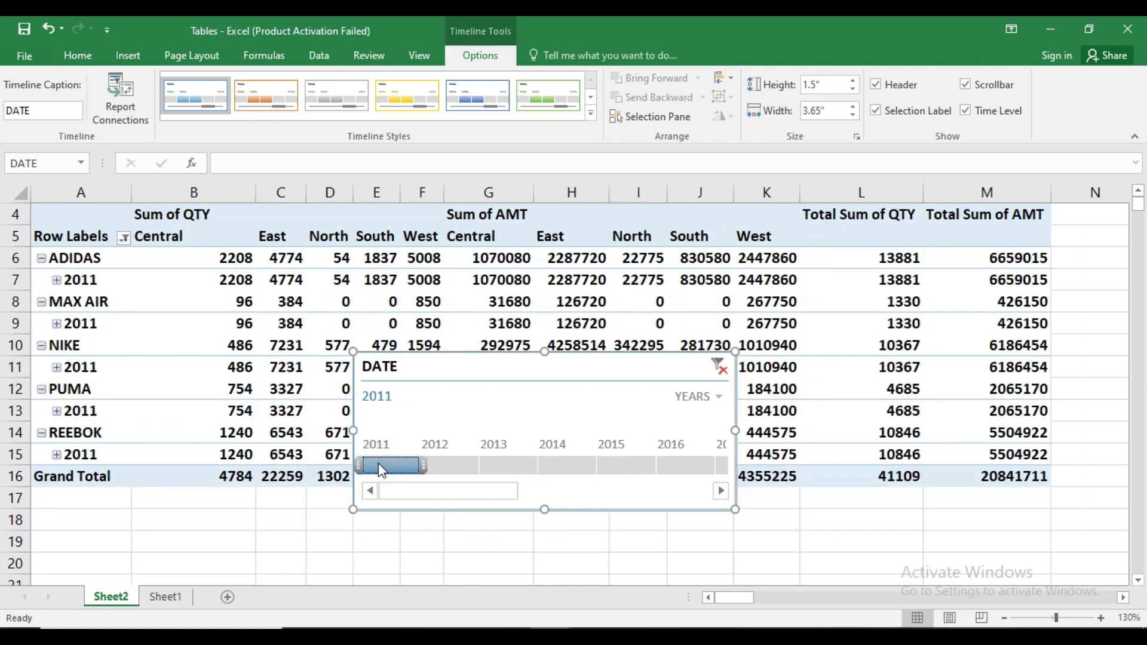
{"action": "left_click", "coordinate": [441, 464]}
{"action": "left_click_drag", "start_coordinate": [452, 461], "coordinate": [624, 472]}
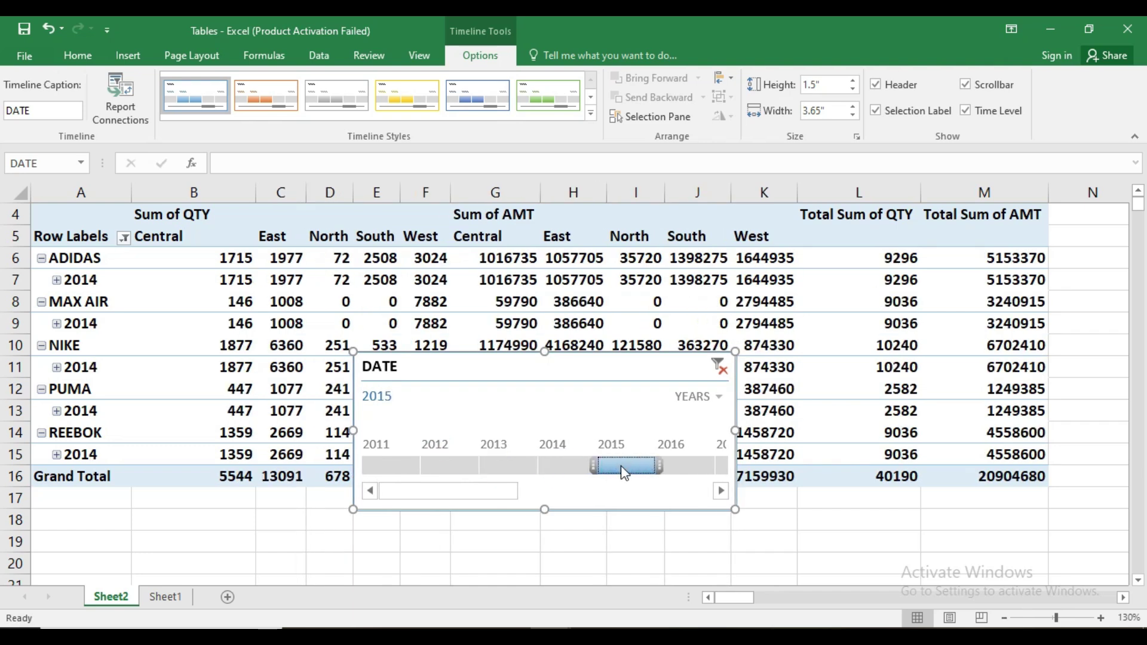
- Move the DATE timeline down over the last pivot table rows and filter by the year 2016
{"action": "left_click_drag", "start_coordinate": [555, 362], "coordinate": [544, 384]}
{"action": "left_click_drag", "start_coordinate": [468, 450], "coordinate": [428, 460]}
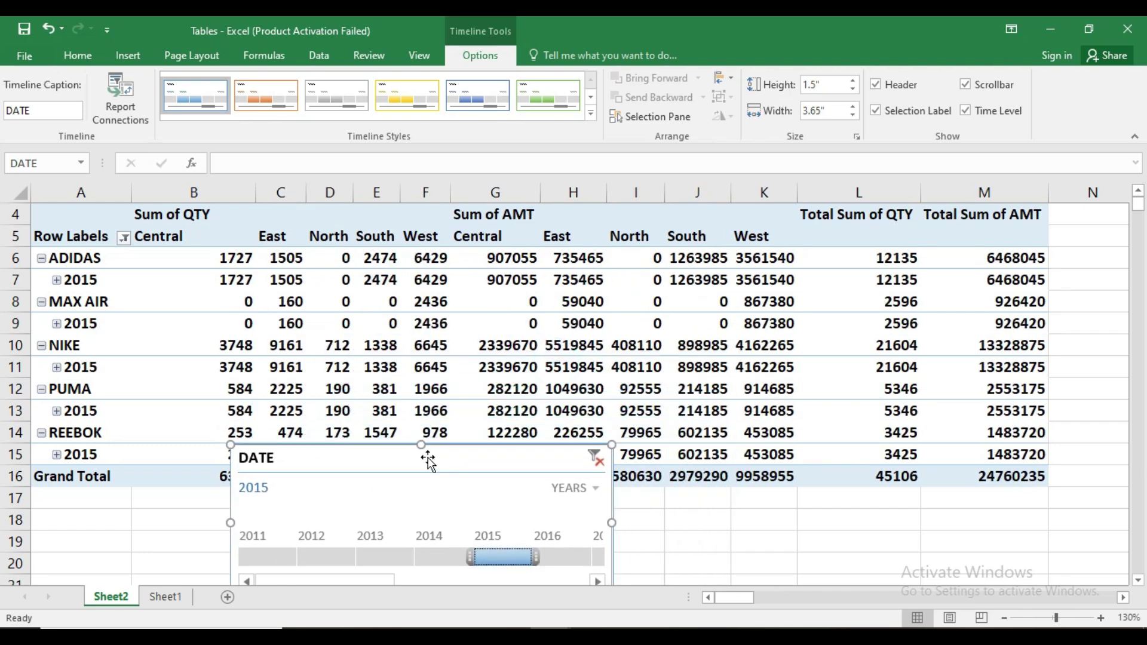
{"action": "left_click", "coordinate": [571, 558]}
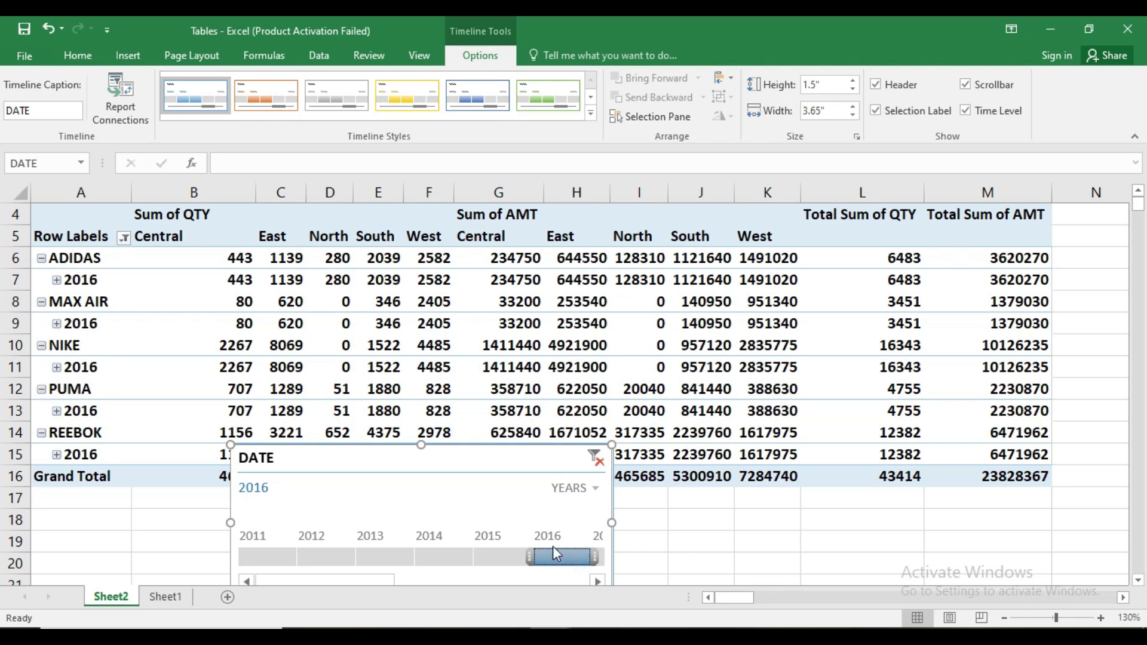
- Clear the DATE timeline's filter and delete the timeline from the sheet
{"action": "left_click", "coordinate": [596, 460]}
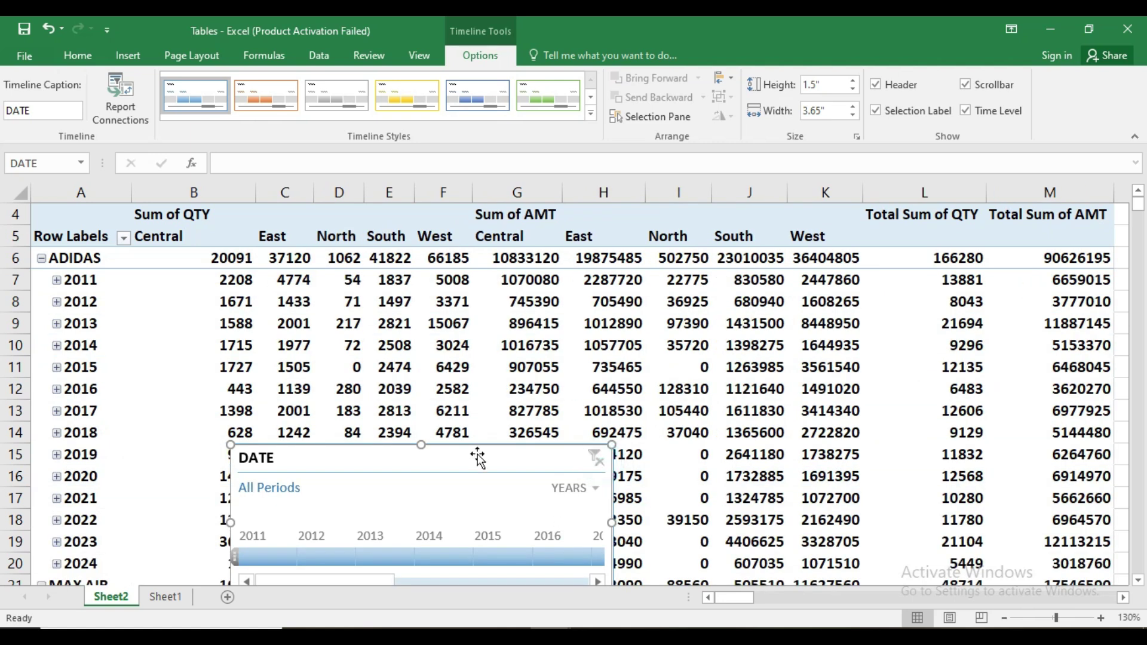
{"action": "key", "text": "Delete"}
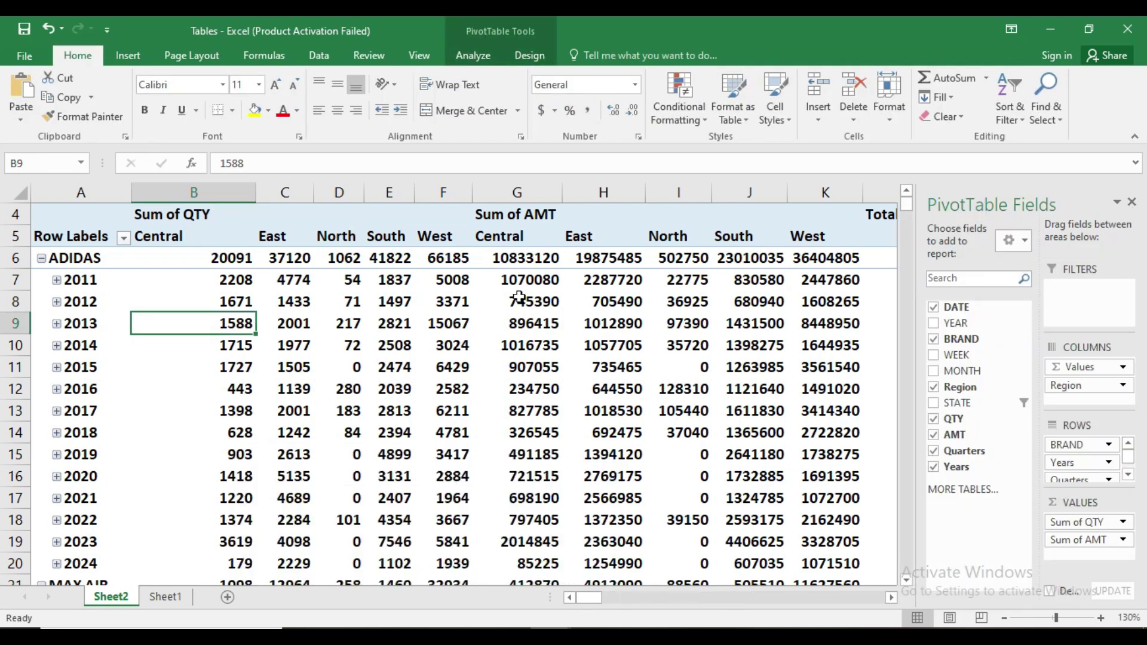
- Select the entire PivotTable starting from the North column label, and return to a single value cell
{"action": "left_click", "coordinate": [473, 55]}
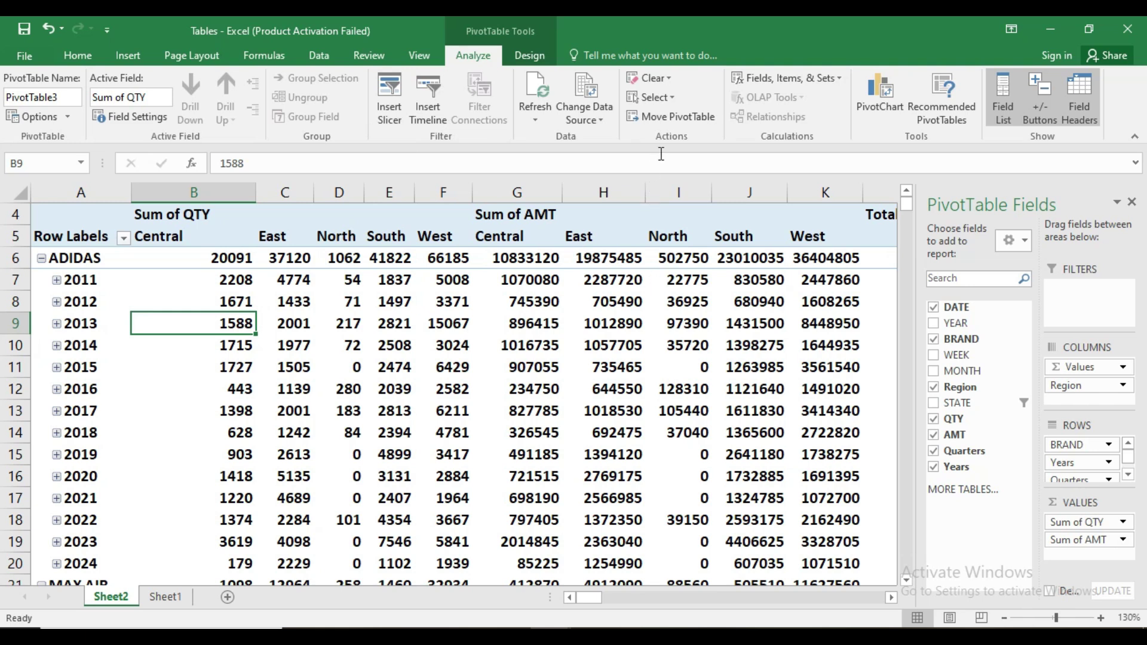
{"action": "left_click", "coordinate": [675, 96]}
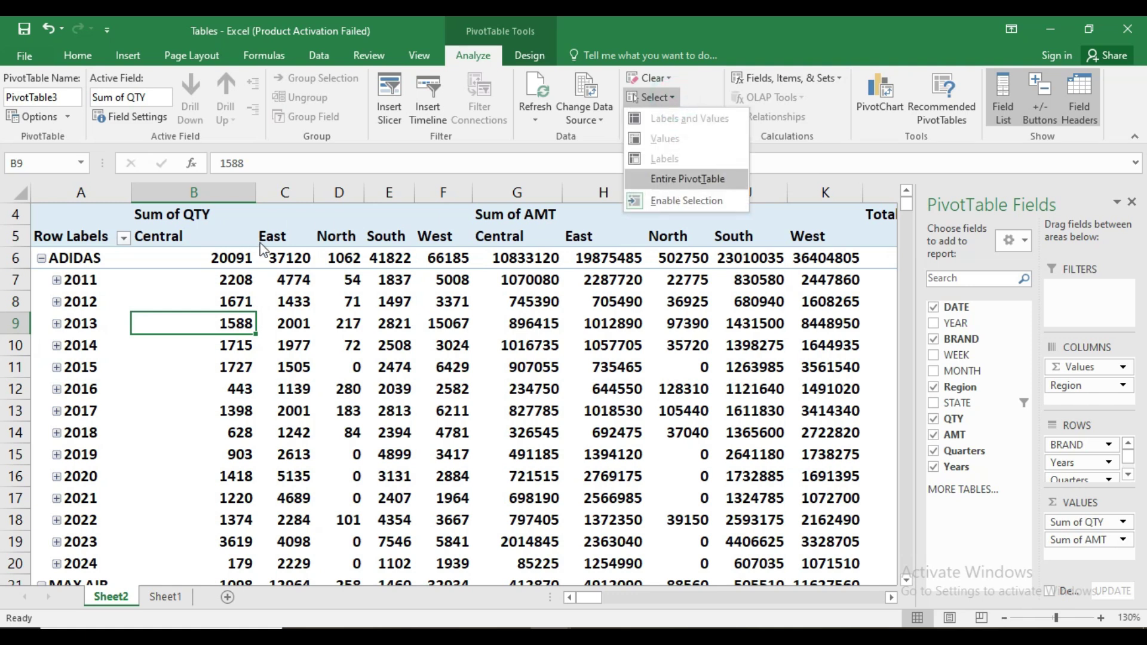
{"action": "left_click", "coordinate": [263, 239]}
{"action": "left_click", "coordinate": [272, 236]}
{"action": "left_click", "coordinate": [340, 250]}
{"action": "left_click", "coordinate": [338, 237]}
{"action": "left_click", "coordinate": [658, 97]}
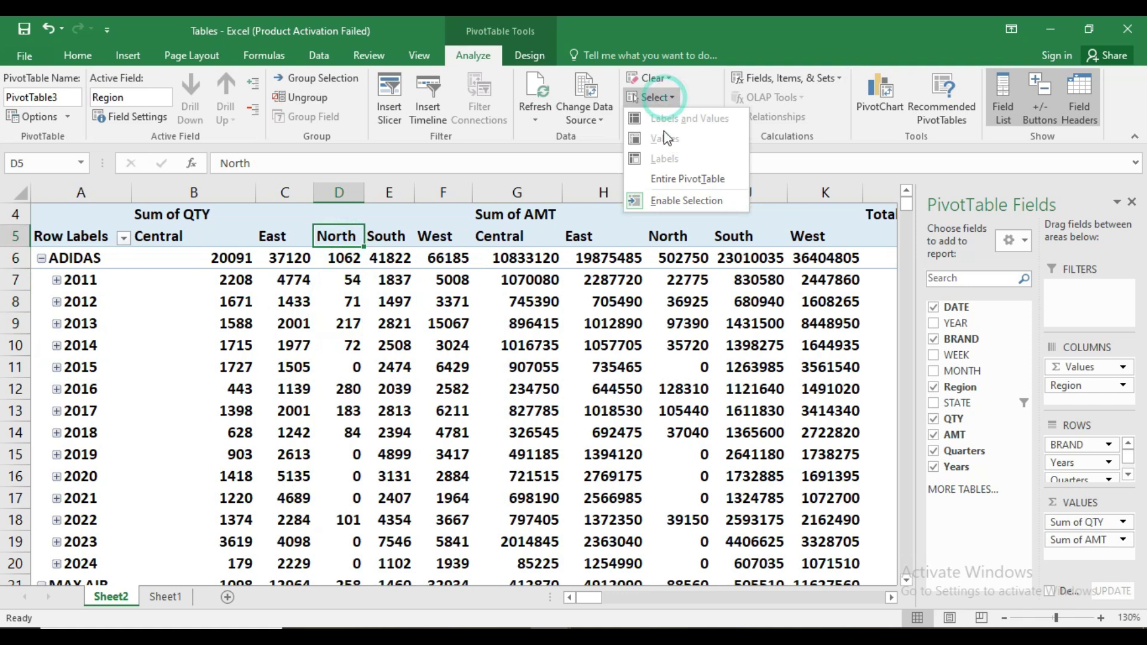
{"action": "left_click", "coordinate": [681, 178]}
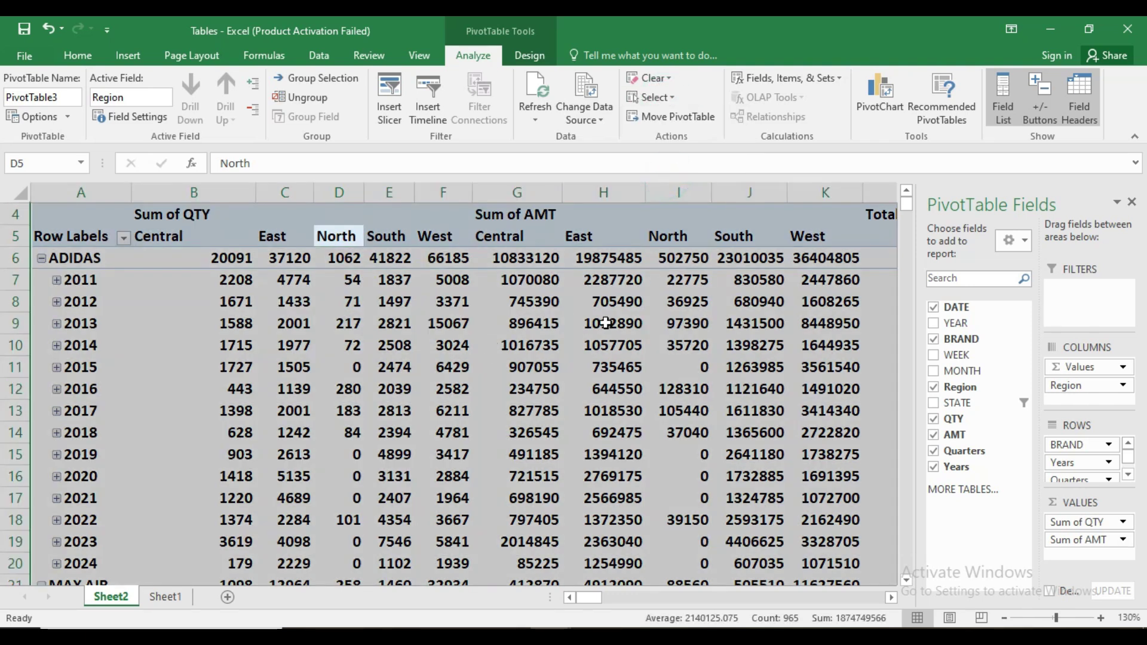
{"action": "mouse_move", "coordinate": [594, 406]}
{"action": "left_click", "coordinate": [517, 389]}
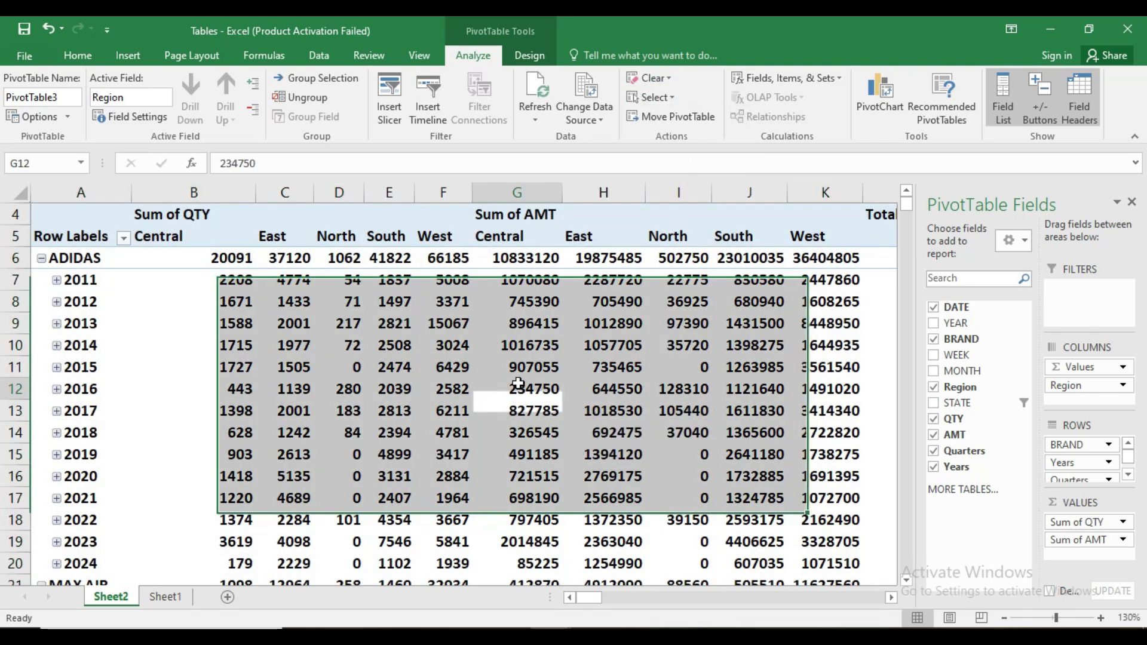
- Turn the PivotTable's Enable Selection option off and back on
{"action": "left_click", "coordinate": [654, 96]}
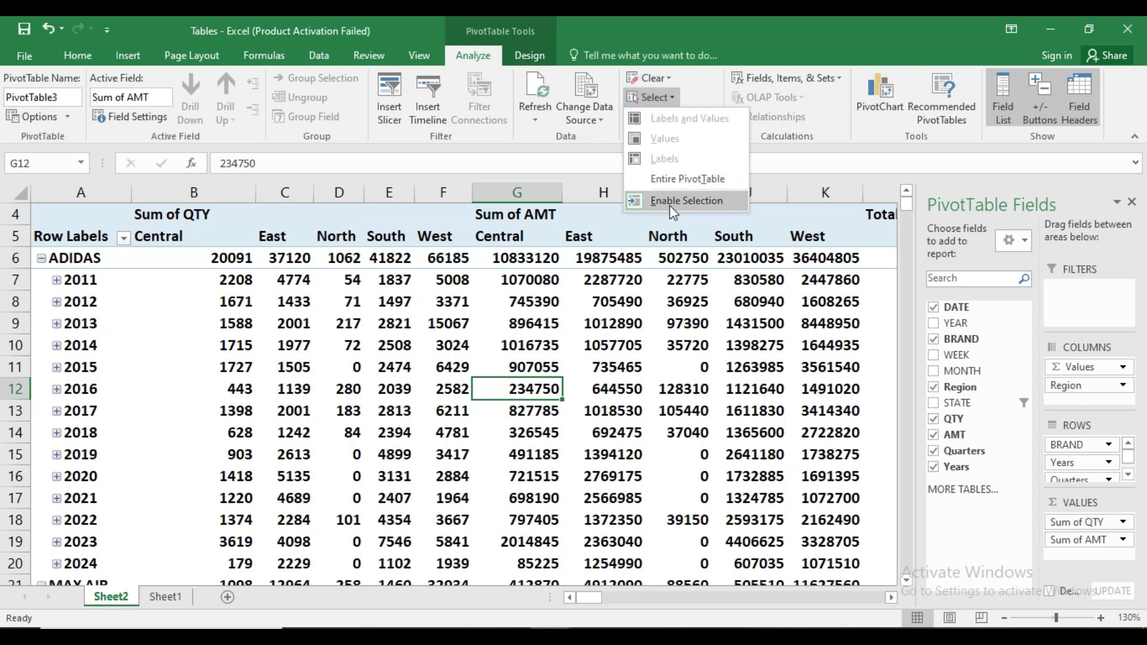
{"action": "left_click", "coordinate": [674, 204]}
{"action": "left_click", "coordinate": [463, 326]}
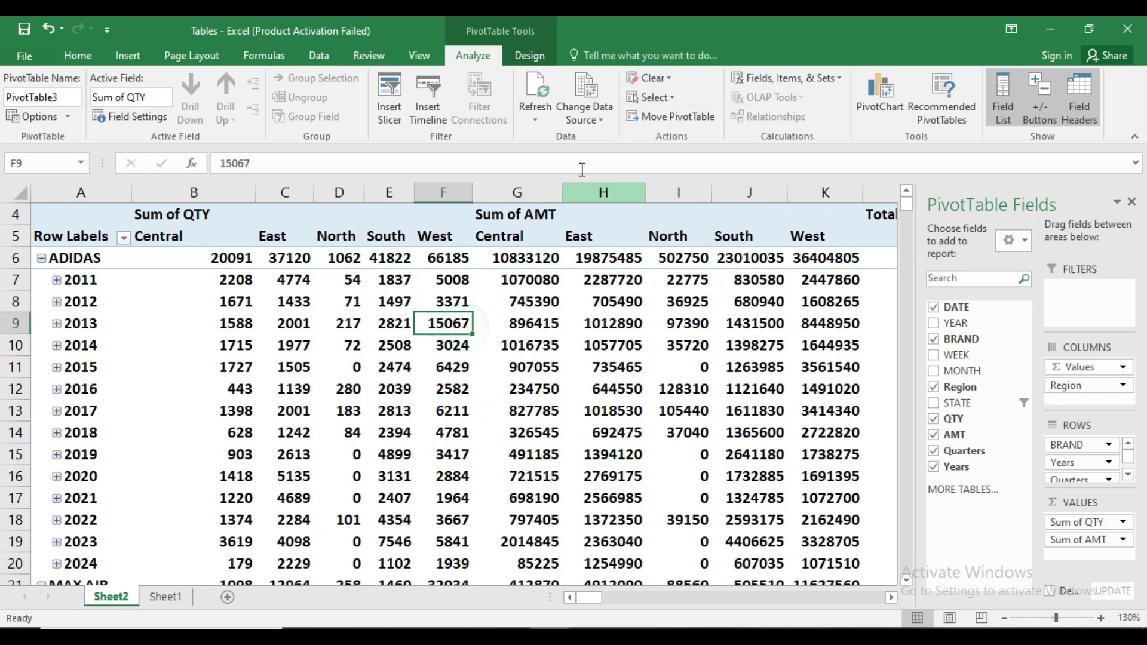
{"action": "left_click", "coordinate": [654, 96]}
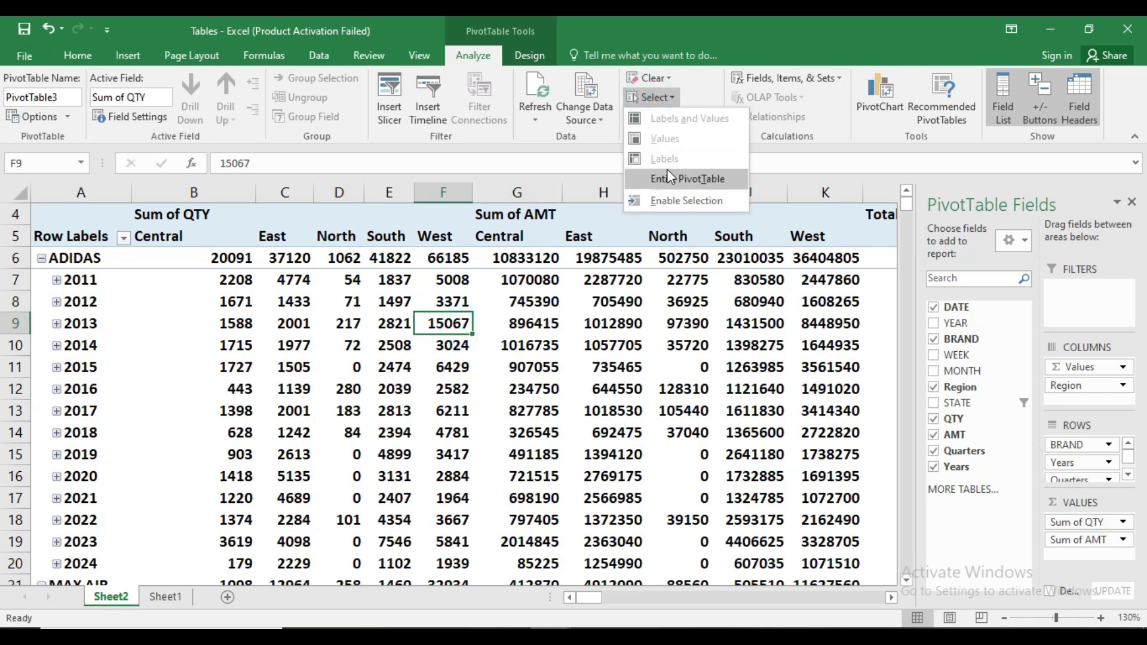
{"action": "left_click", "coordinate": [669, 201]}
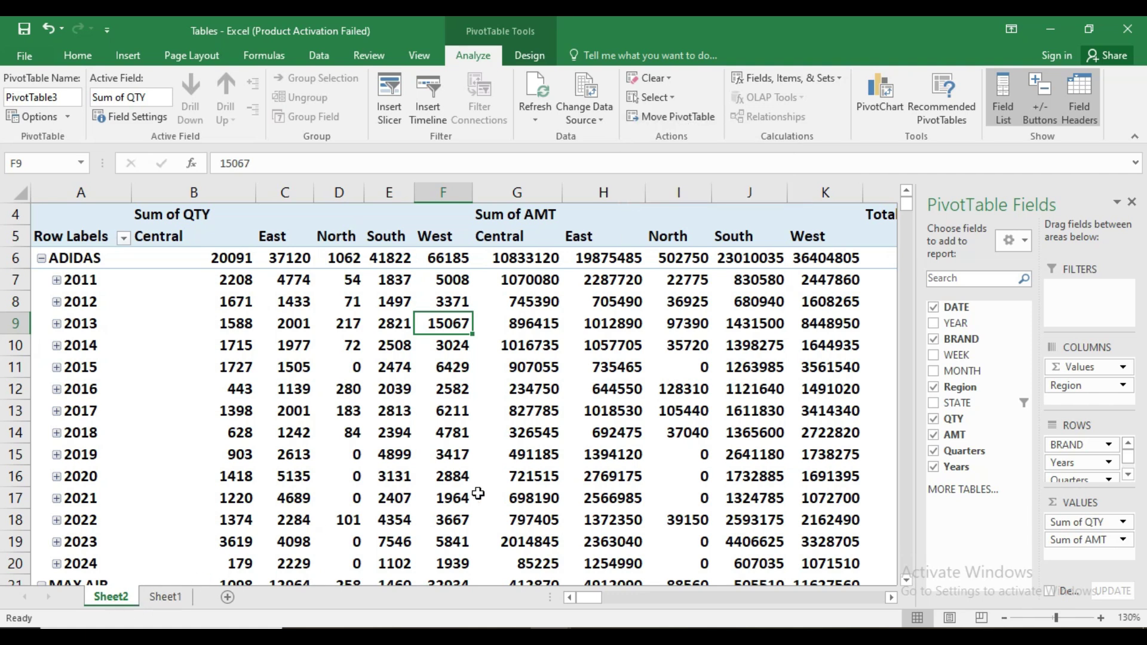
{"action": "mouse_move", "coordinate": [478, 493]}
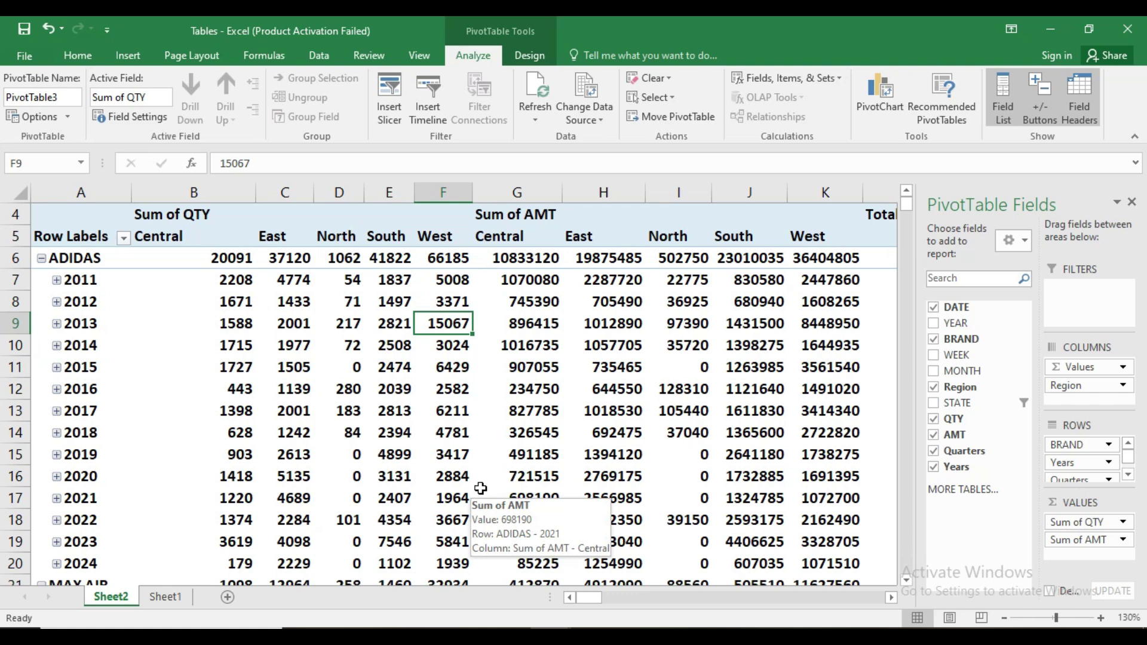
- Move the PivotTable report to a new worksheet
{"action": "left_click", "coordinate": [651, 117]}
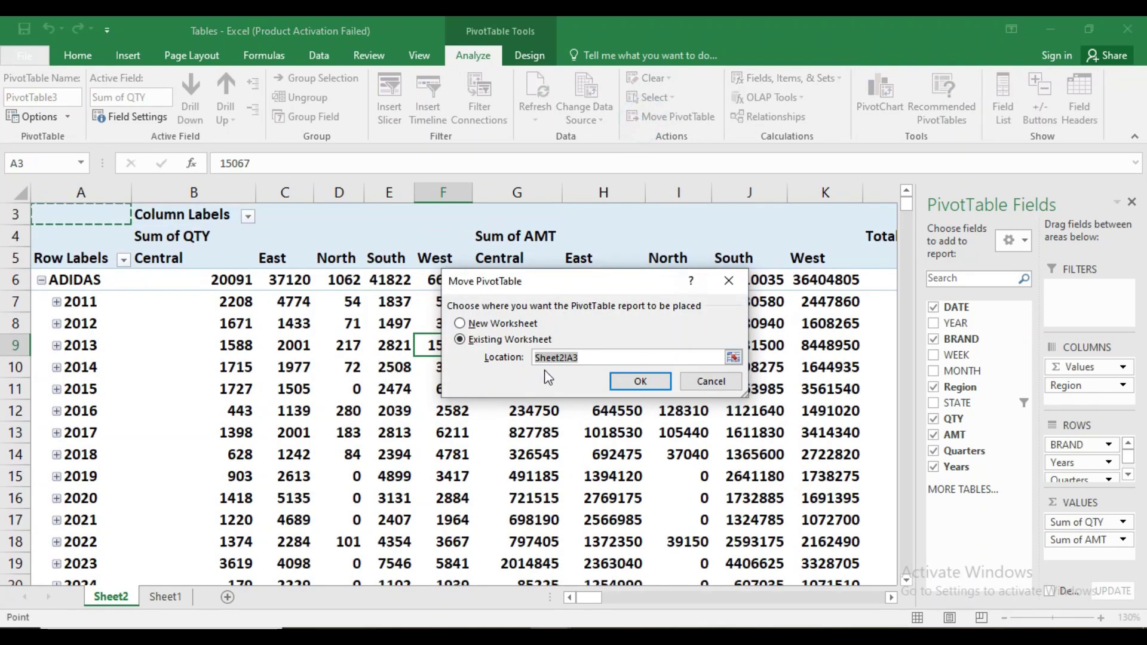
{"action": "left_click", "coordinate": [483, 328]}
{"action": "left_click", "coordinate": [624, 383]}
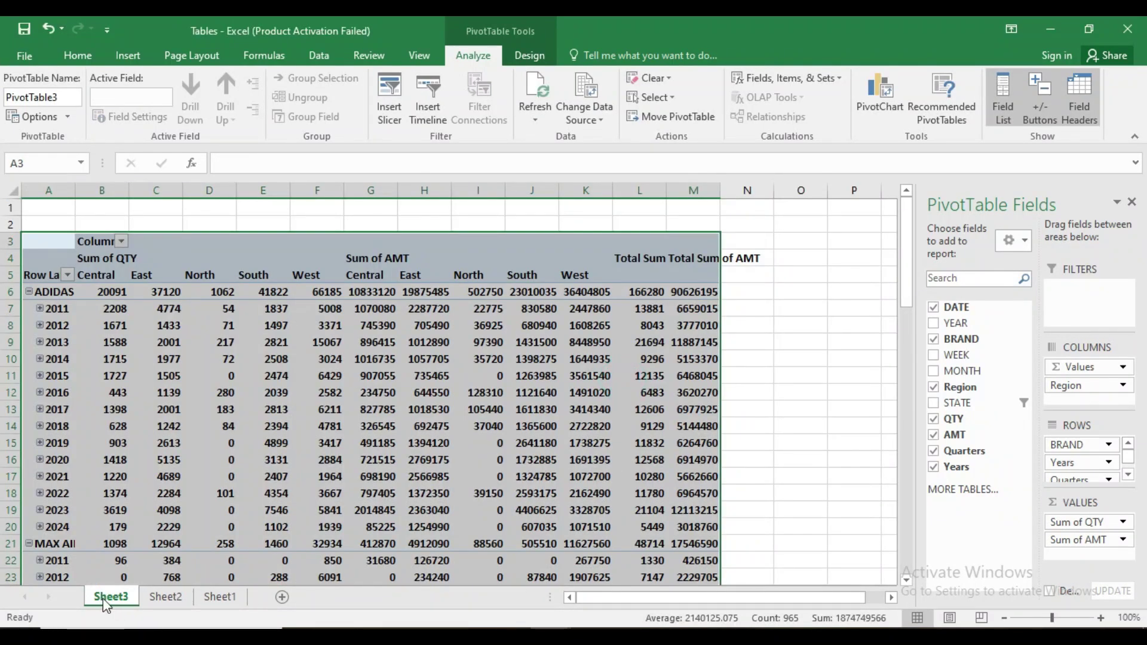
- Examine the moved pivot table on Sheet3, check its former location on Sheet2, and return to the pivot table's analysis commands
{"action": "left_click", "coordinate": [445, 428]}
{"action": "scroll", "coordinate": [430, 364], "scroll_direction": "down", "scroll_amount": 2}
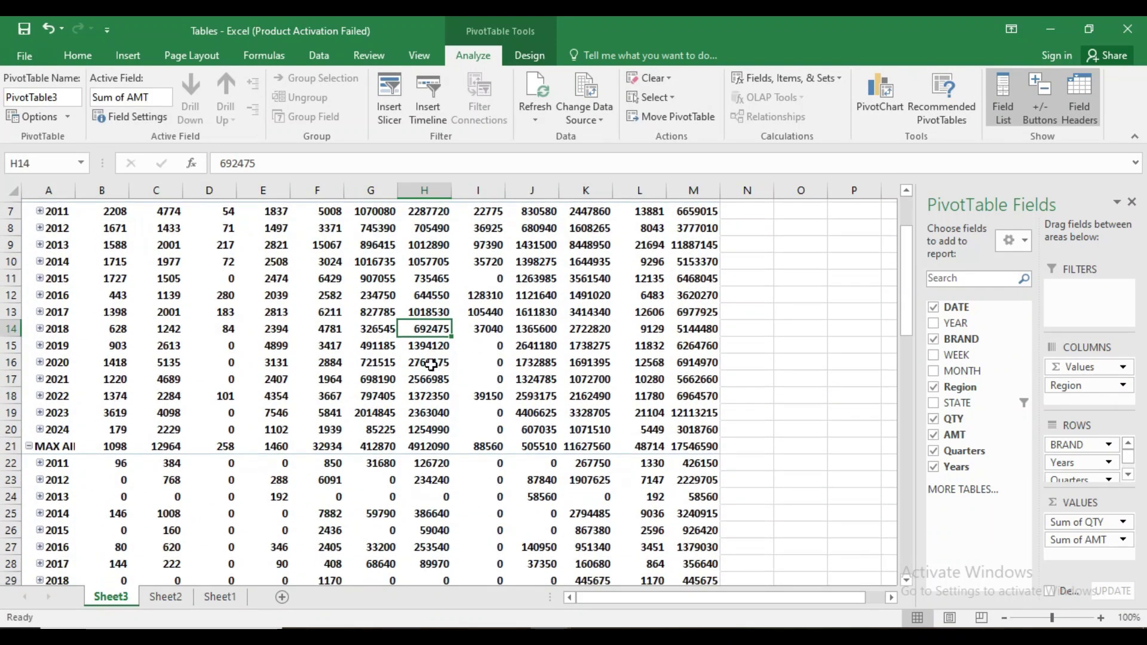
{"action": "scroll", "coordinate": [430, 364], "scroll_direction": "up", "scroll_amount": 2}
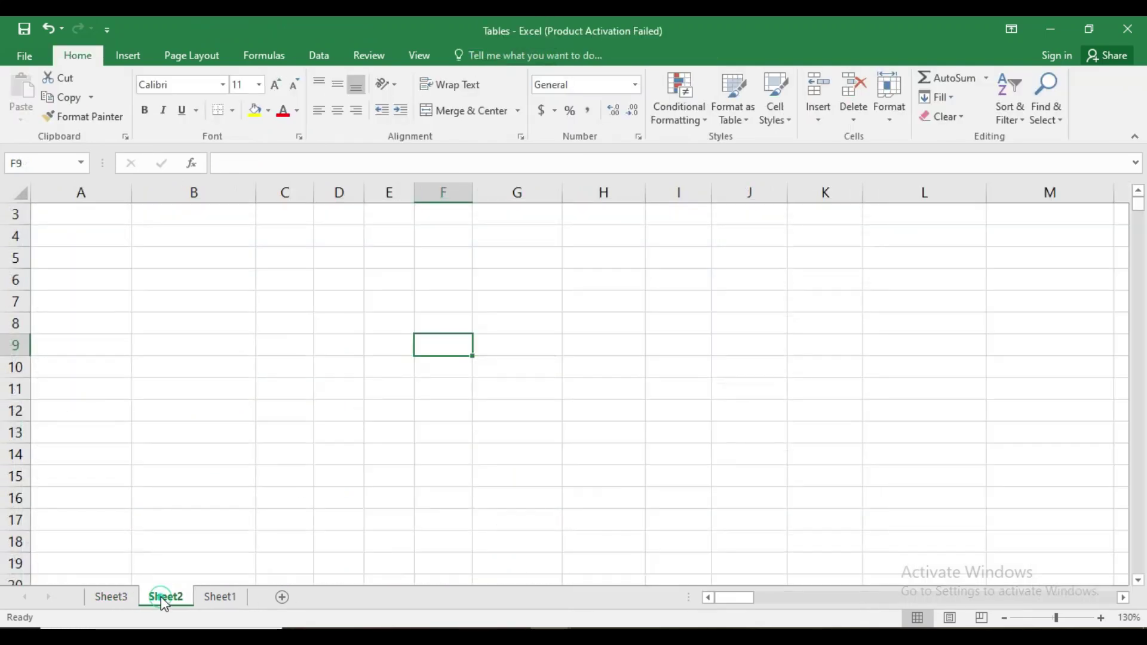
{"action": "left_click", "coordinate": [165, 596]}
{"action": "scroll", "coordinate": [254, 423], "scroll_direction": "up", "scroll_amount": 1}
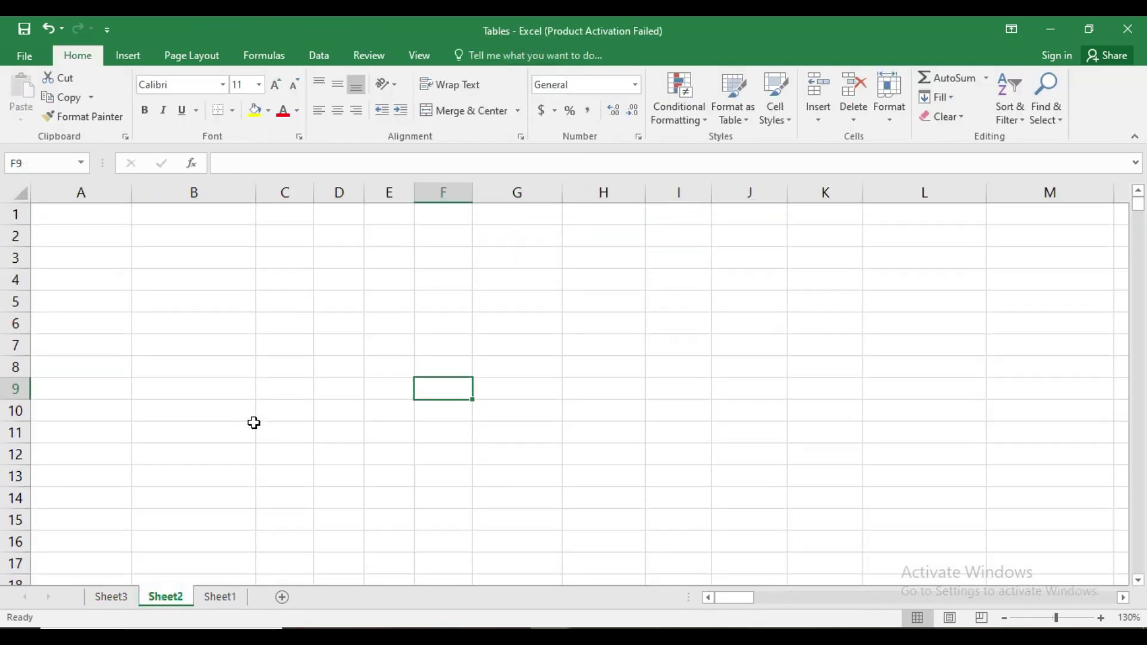
{"action": "left_click", "coordinate": [112, 597]}
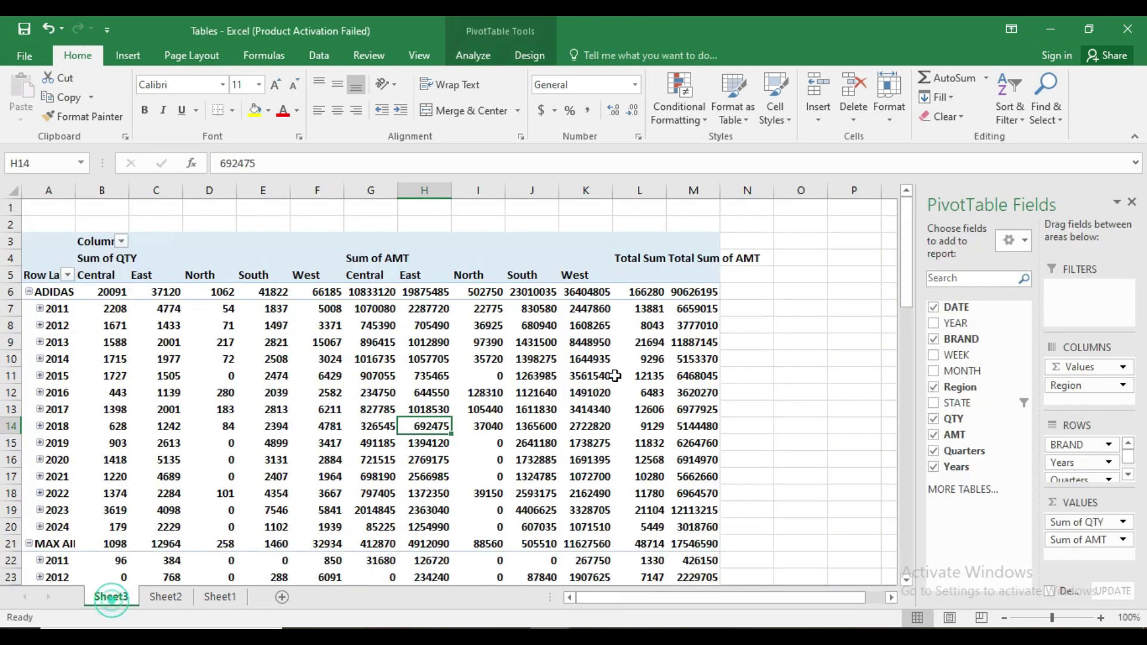
{"action": "left_click", "coordinate": [471, 56]}
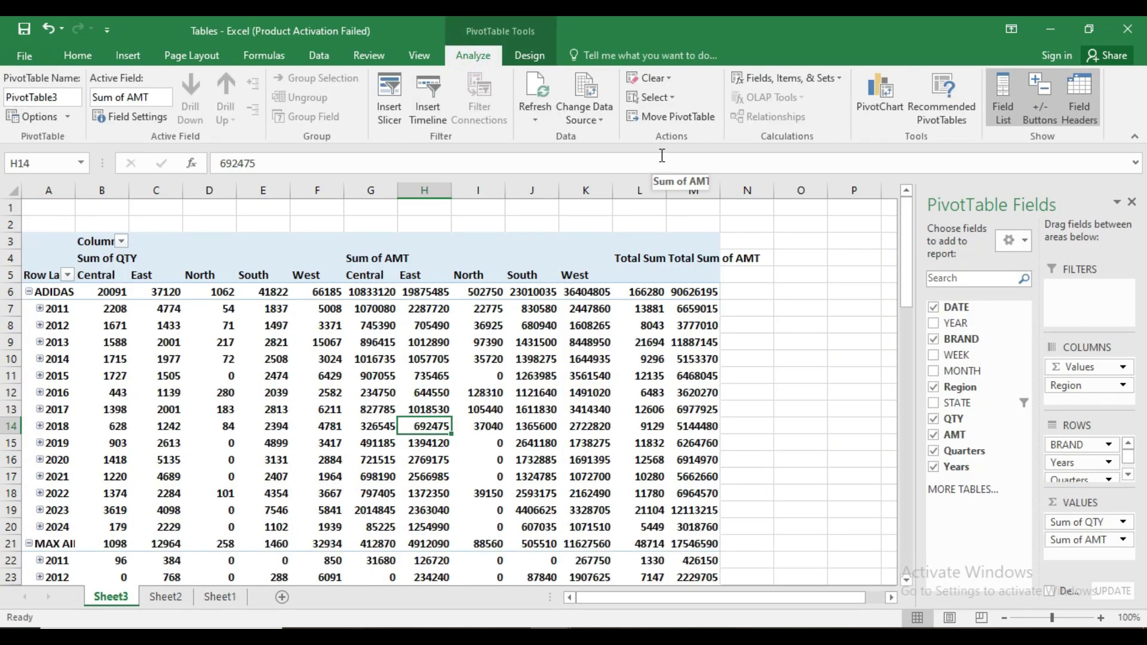
- Fit column M's width to its Total Sum of AMT heading, and view the calculated field settings without adding a field
{"action": "double_click", "coordinate": [720, 190]}
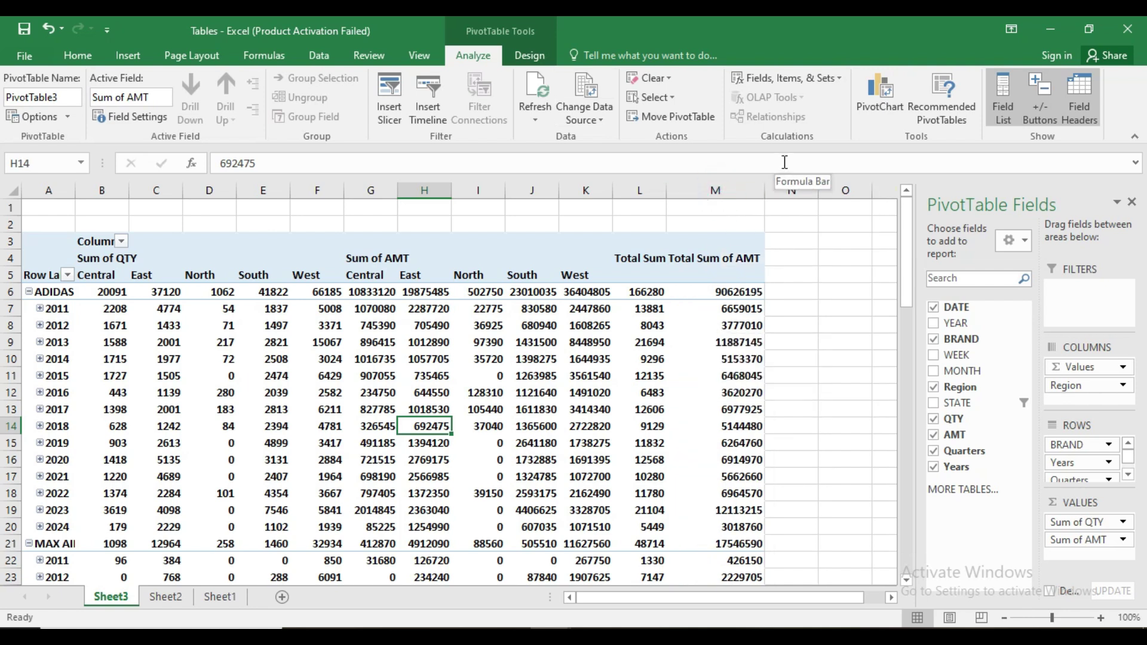
{"action": "left_click", "coordinate": [805, 80]}
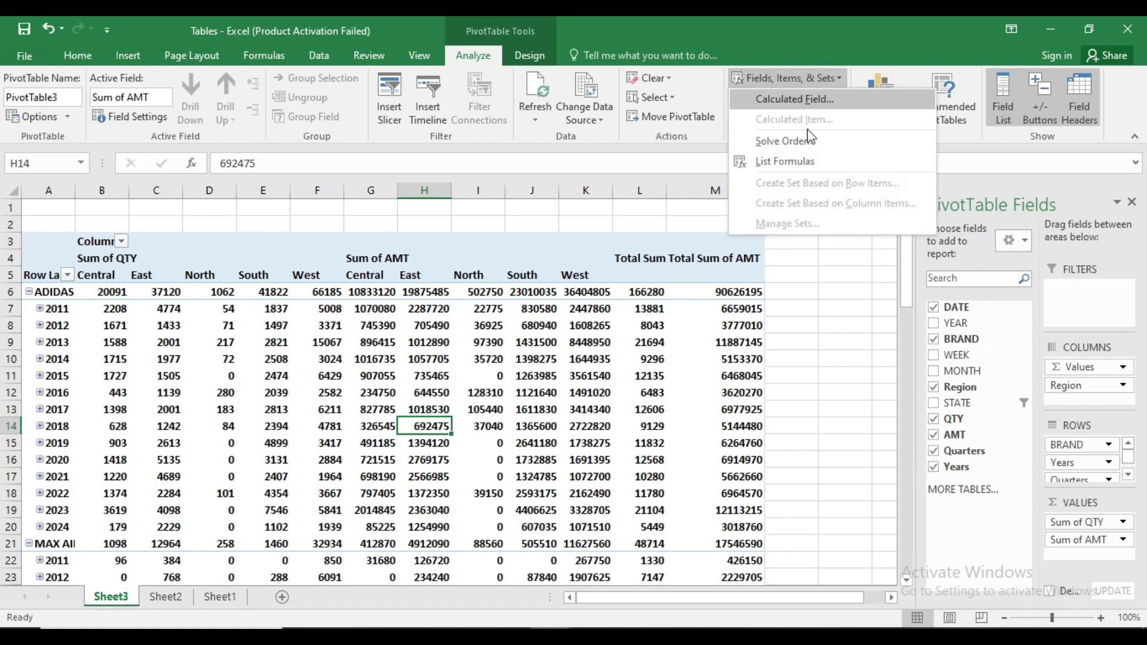
{"action": "left_click", "coordinate": [803, 100]}
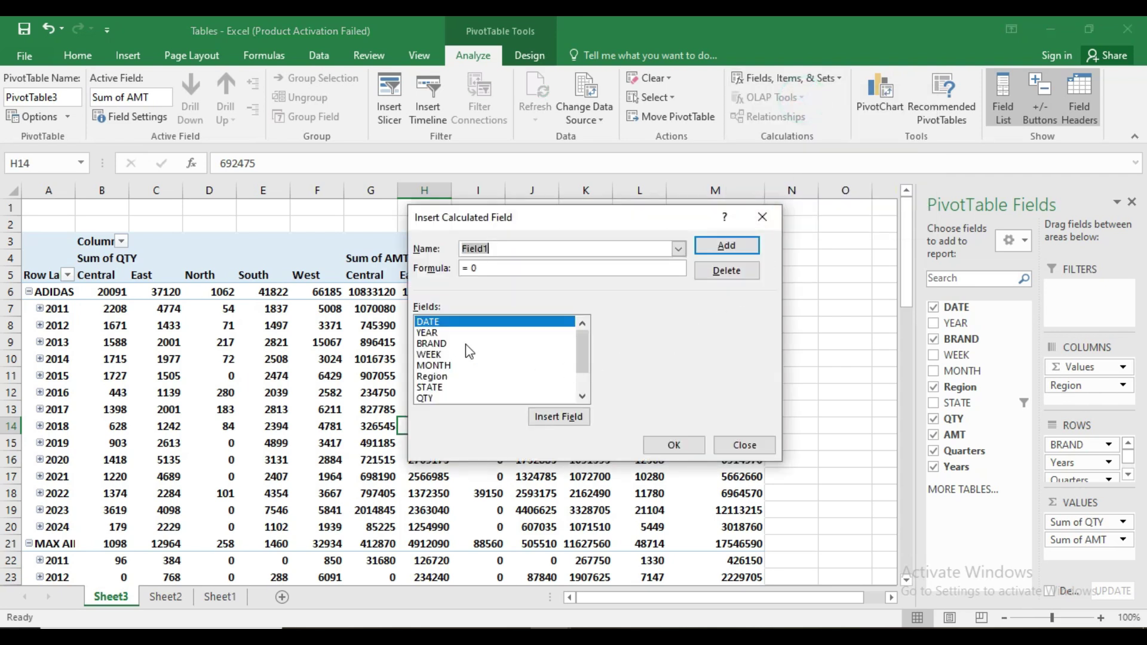
{"action": "left_click", "coordinate": [756, 213]}
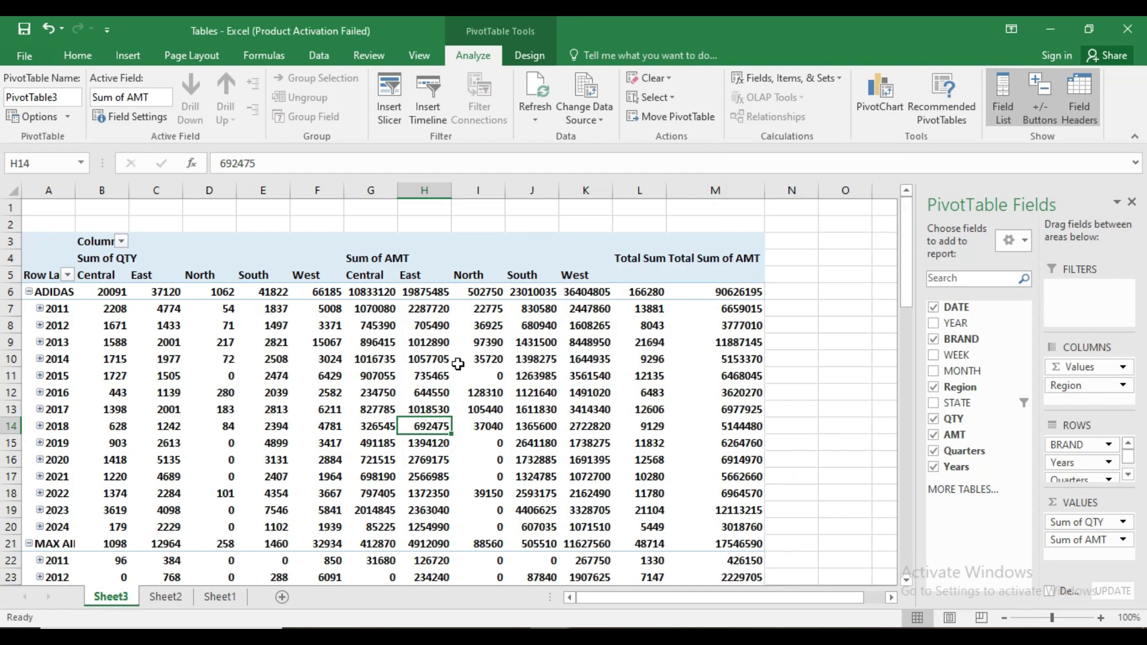
- Insert a Clustered Column PivotChart from the pivot table and reposition it over the report's Sum of AMT columns
{"action": "scroll", "coordinate": [457, 364], "scroll_direction": "down", "scroll_amount": 1}
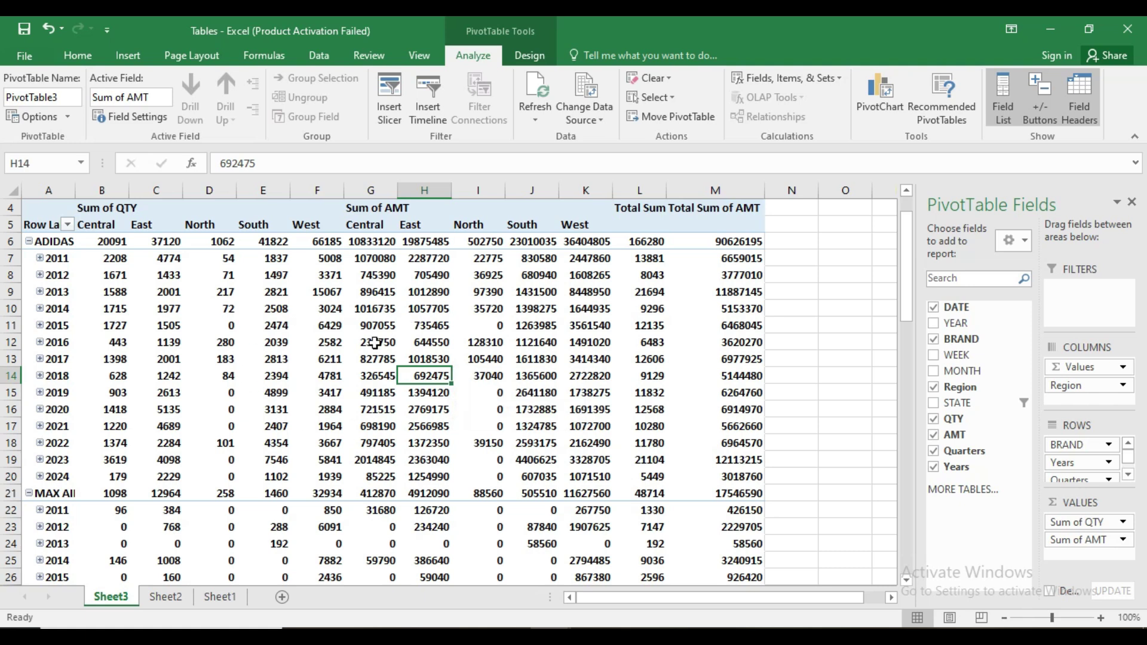
{"action": "mouse_move", "coordinate": [363, 345]}
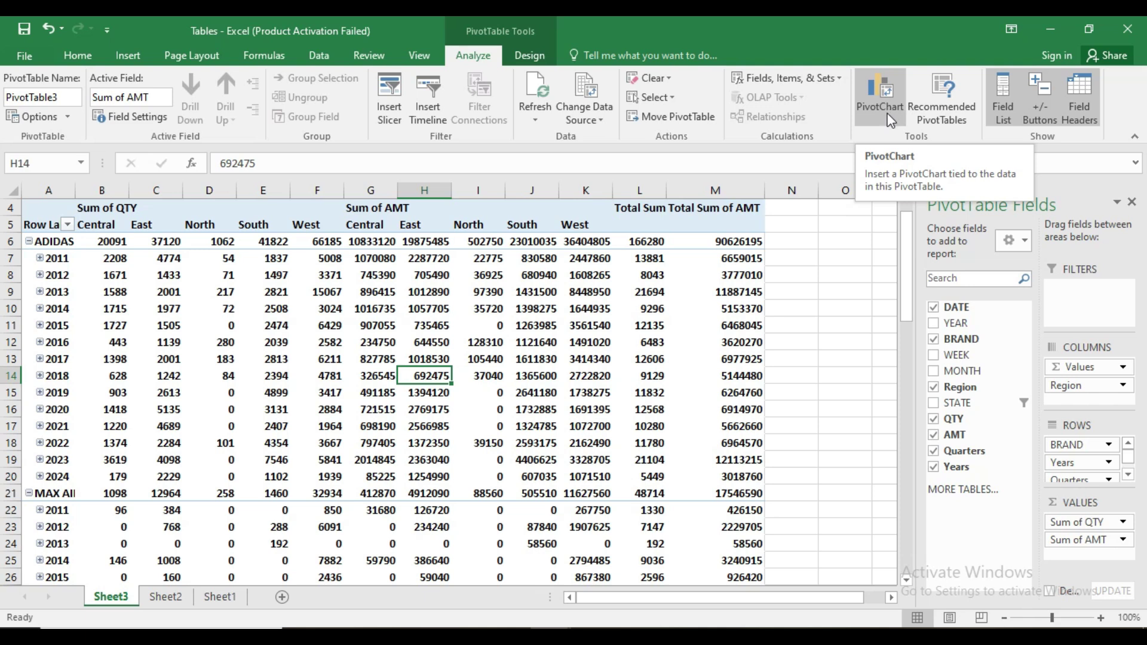
{"action": "scroll", "coordinate": [466, 307], "scroll_direction": "down", "scroll_amount": 12}
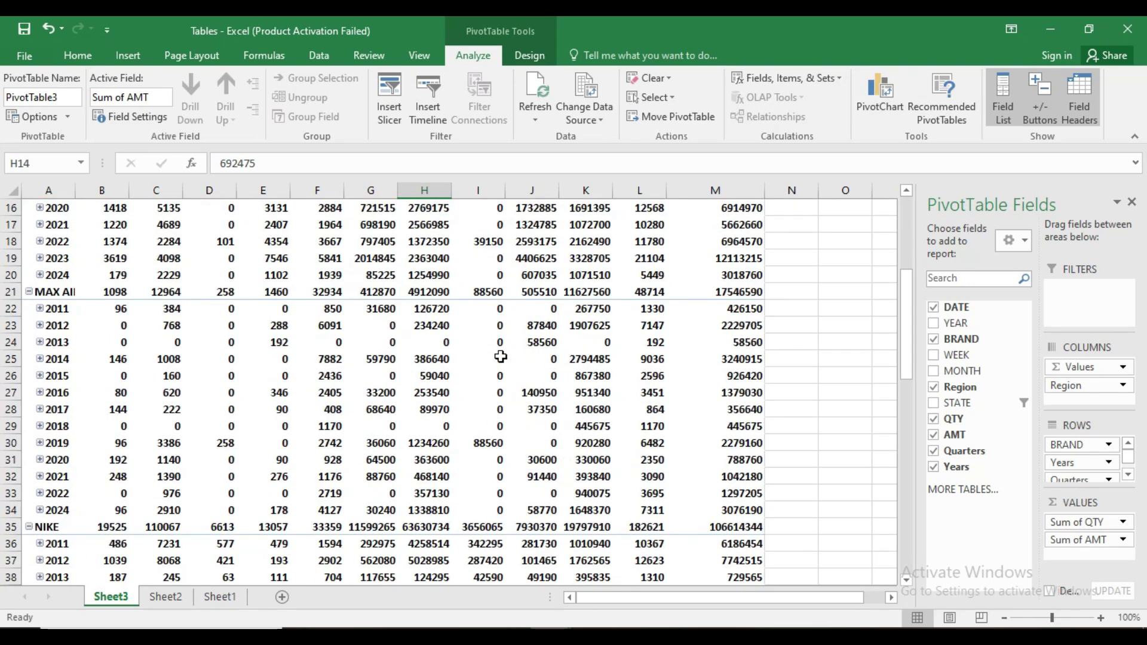
{"action": "scroll", "coordinate": [501, 357], "scroll_direction": "down", "scroll_amount": 8}
{"action": "scroll", "coordinate": [500, 357], "scroll_direction": "up", "scroll_amount": 14}
{"action": "scroll", "coordinate": [500, 356], "scroll_direction": "up", "scroll_amount": 7}
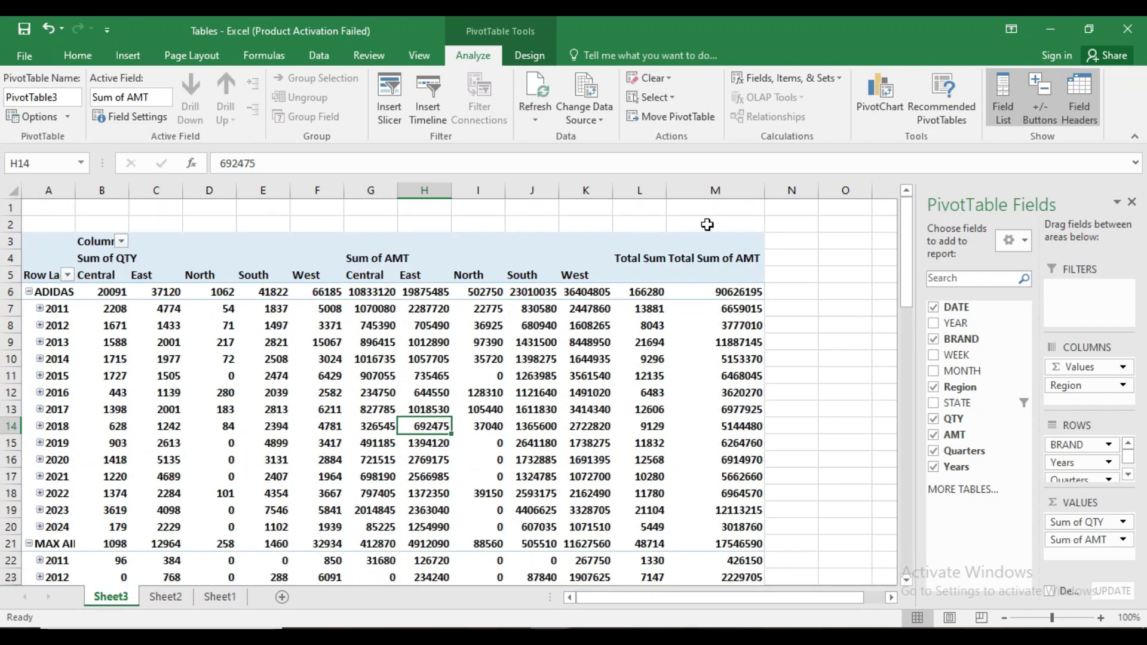
{"action": "left_click", "coordinate": [884, 89]}
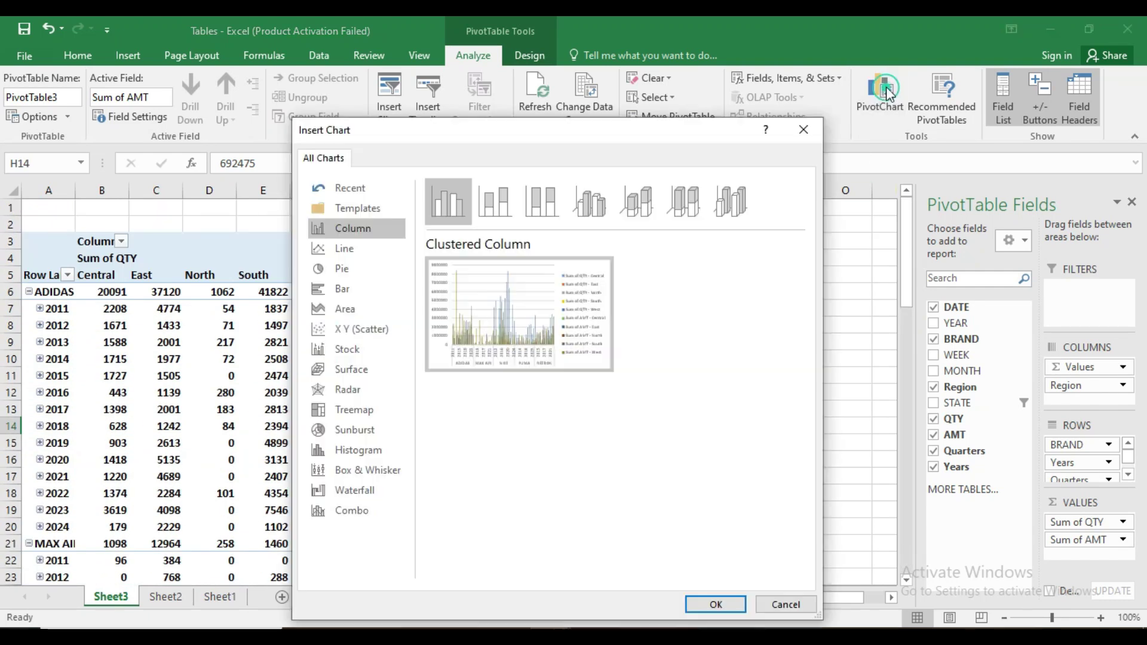
{"action": "left_click", "coordinate": [718, 605]}
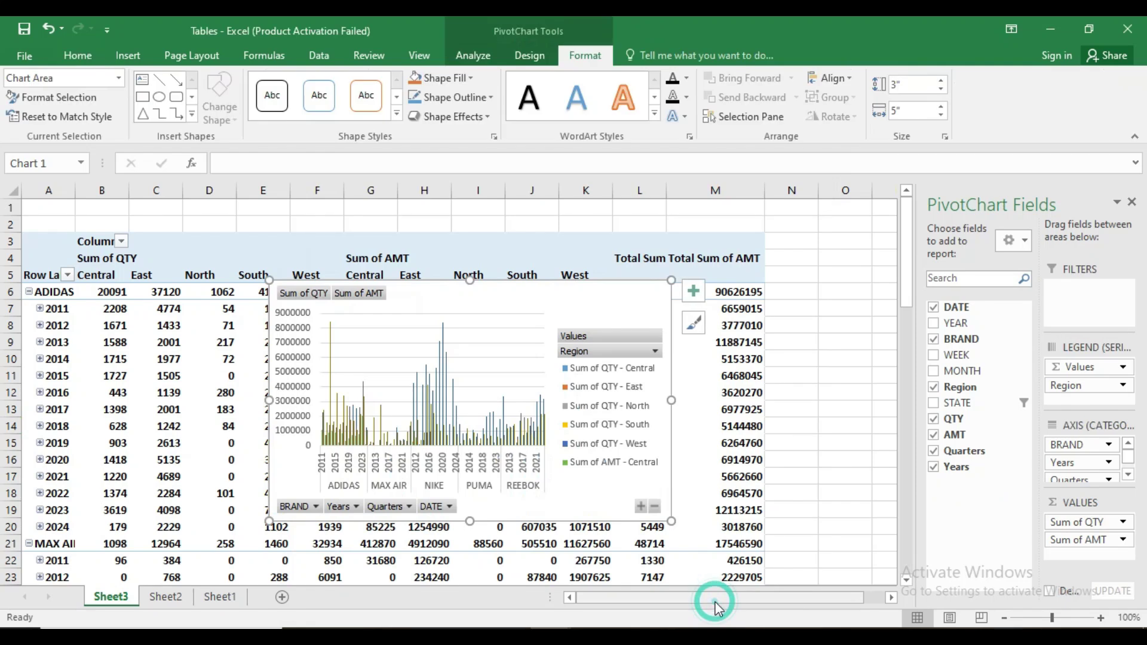
{"action": "left_click_drag", "start_coordinate": [542, 298], "coordinate": [790, 237]}
{"action": "left_click_drag", "start_coordinate": [709, 258], "coordinate": [624, 281]}
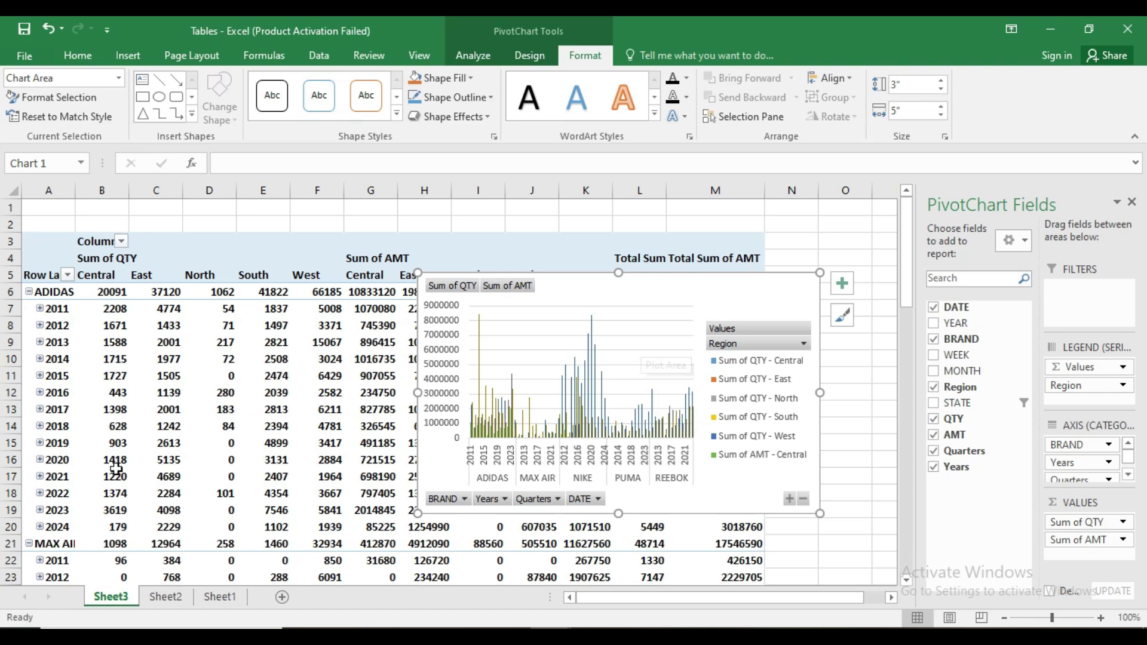
- Filter the pivot table's column labels to the Central region only, and place the chart beside the table
{"action": "left_click", "coordinate": [122, 241]}
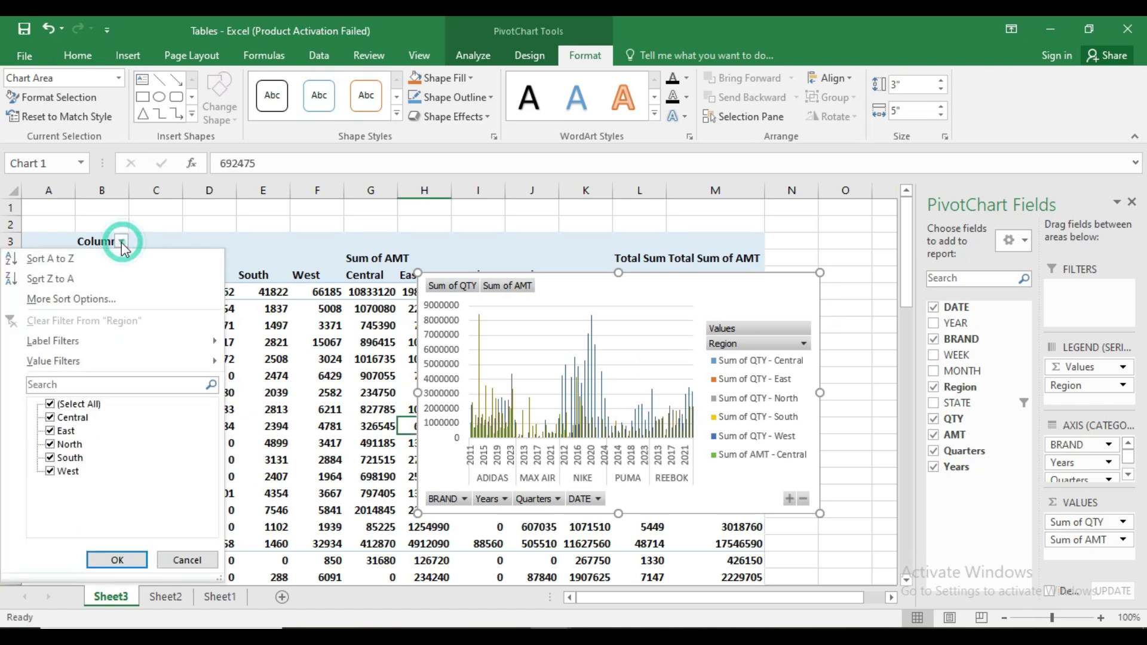
{"action": "left_click", "coordinate": [50, 417]}
{"action": "left_click", "coordinate": [52, 405]}
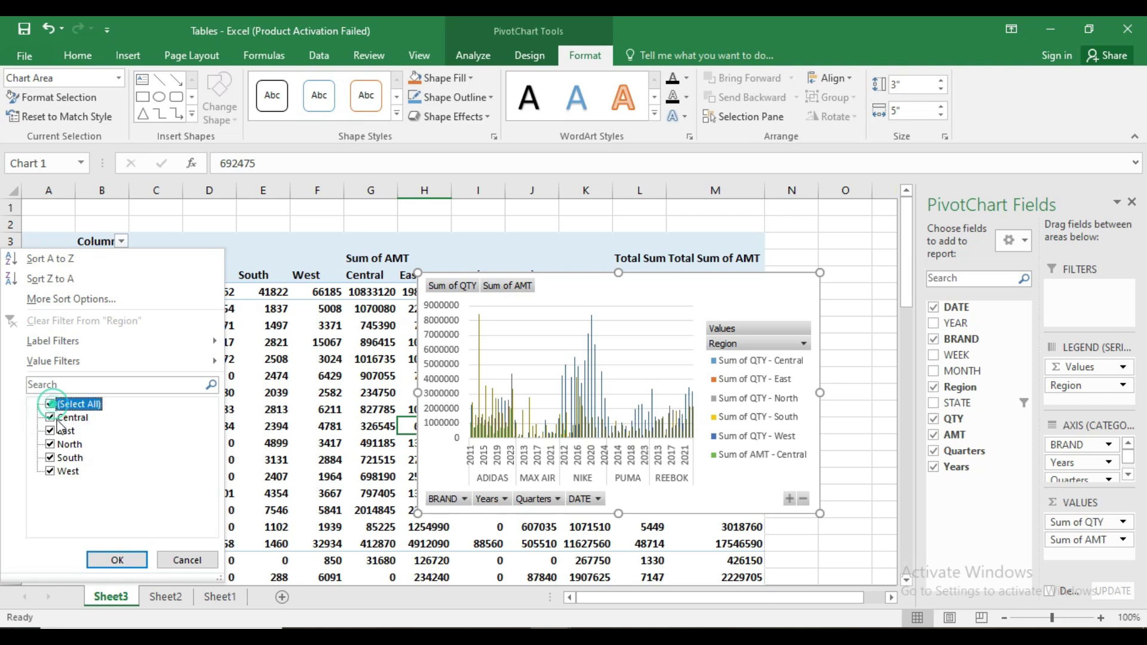
{"action": "left_click", "coordinate": [50, 404]}
{"action": "left_click", "coordinate": [50, 418]}
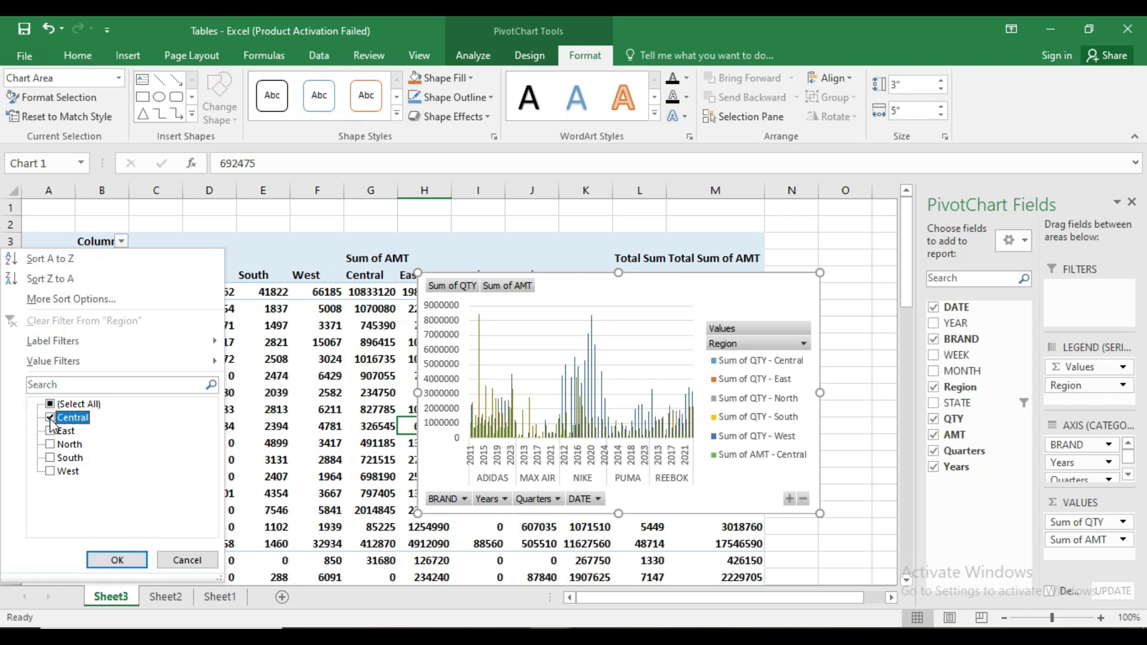
{"action": "left_click", "coordinate": [114, 559]}
{"action": "left_click_drag", "start_coordinate": [723, 303], "coordinate": [645, 270]}
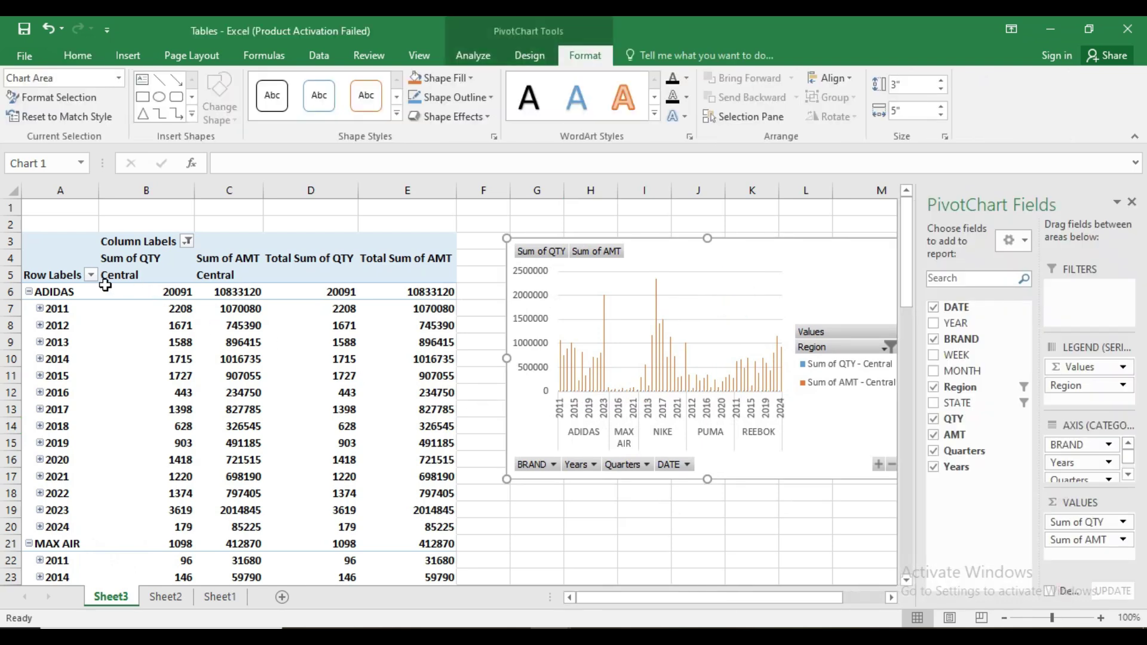
- Filter the pivot table's row labels to show only the ADIDAS brand
{"action": "left_click", "coordinate": [86, 274]}
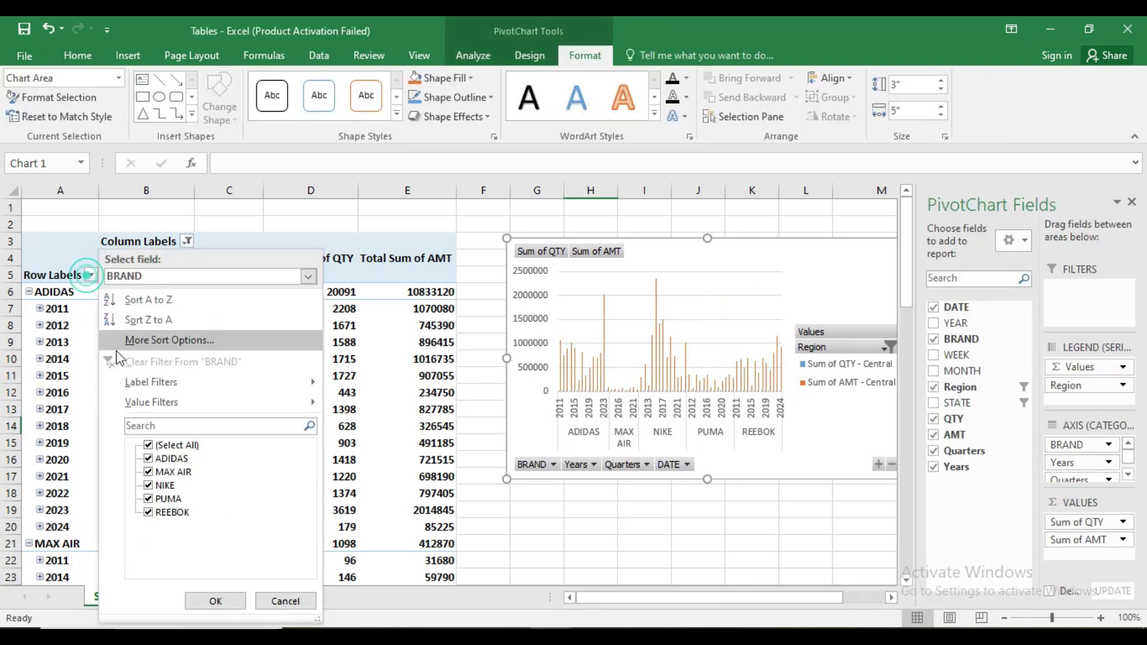
{"action": "left_click", "coordinate": [148, 445]}
{"action": "left_click", "coordinate": [148, 458]}
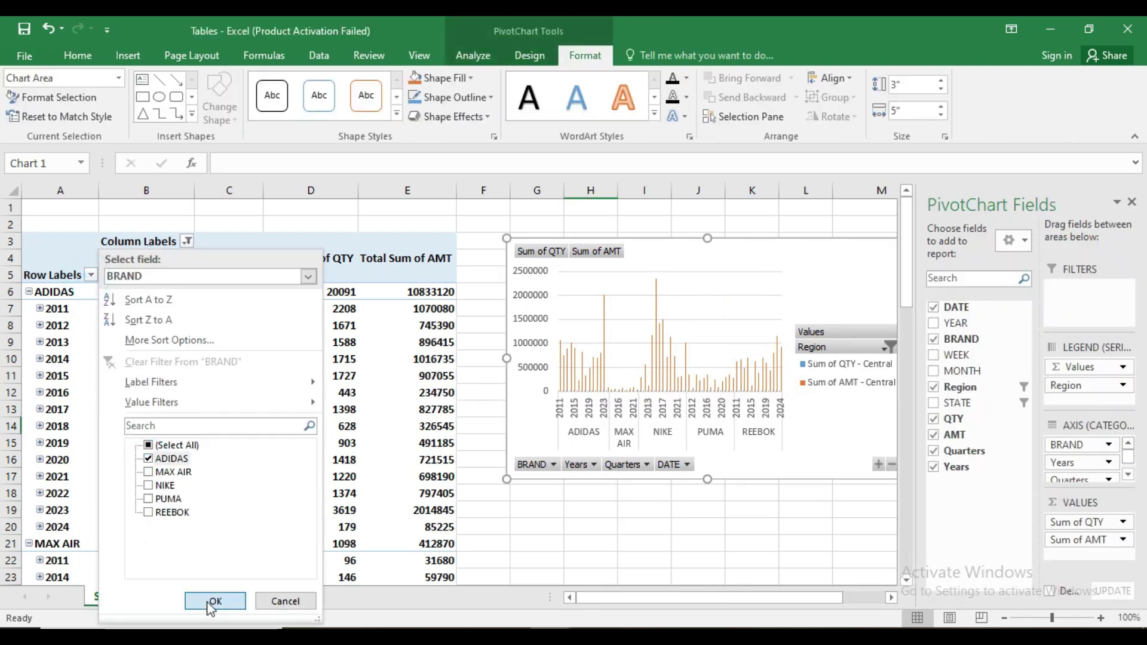
{"action": "left_click", "coordinate": [215, 600]}
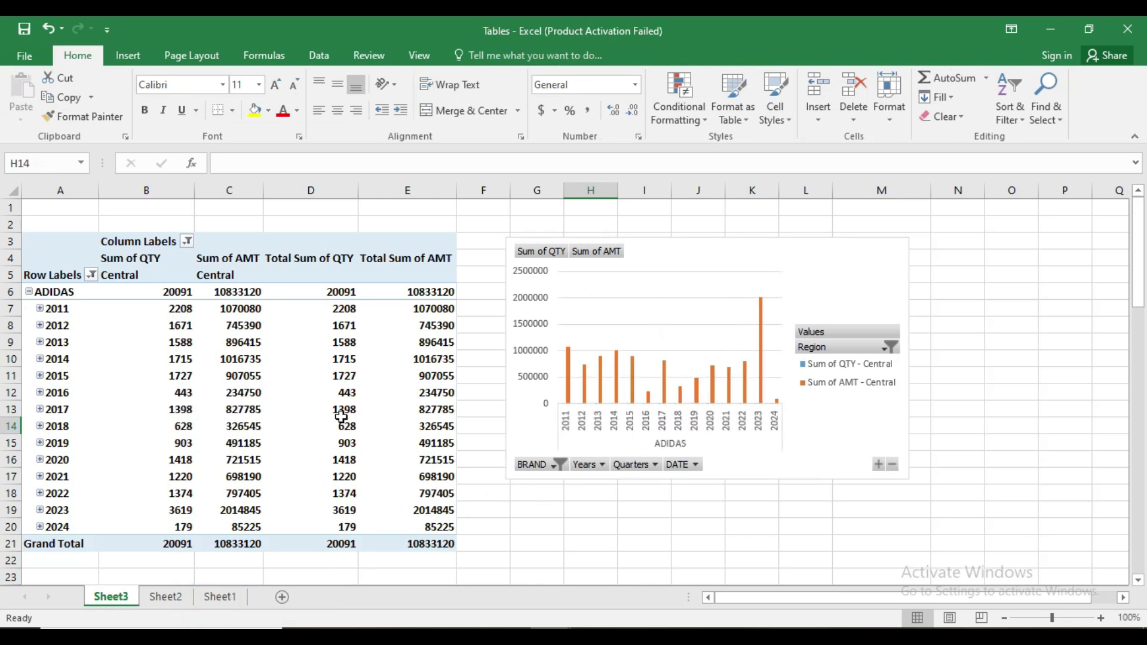
- Add MAX AIR to the brand filter alongside ADIDAS
{"action": "left_click", "coordinate": [91, 275]}
{"action": "left_click", "coordinate": [149, 472]}
{"action": "left_click", "coordinate": [206, 602]}
{"action": "left_click", "coordinate": [91, 274]}
{"action": "left_click", "coordinate": [148, 472]}
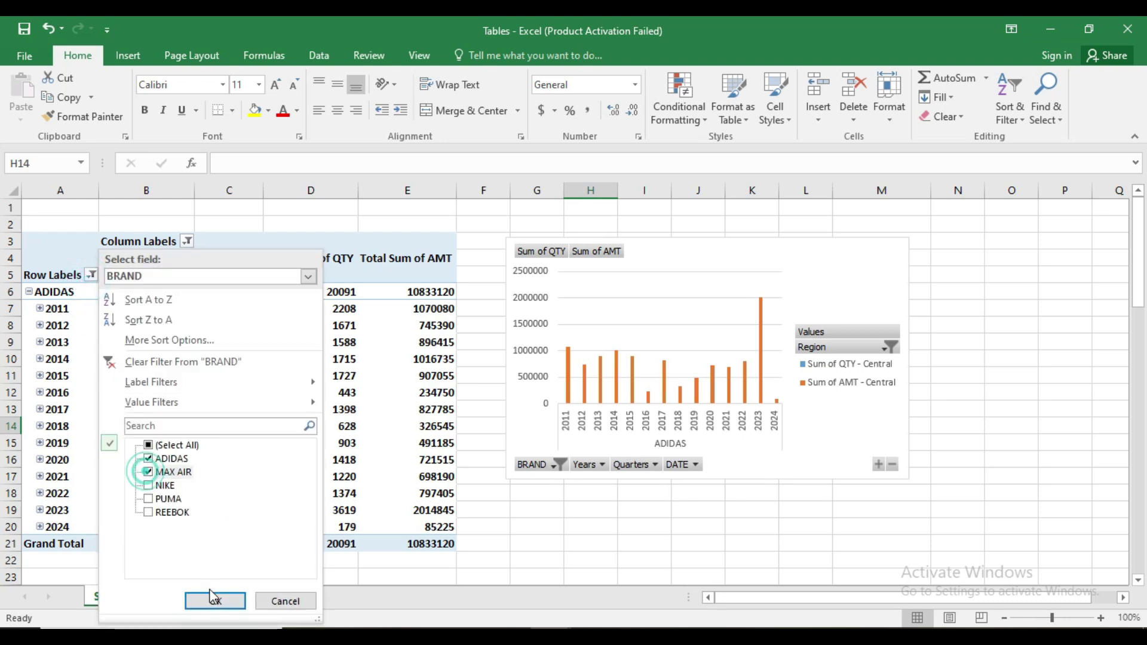
{"action": "left_click", "coordinate": [208, 601]}
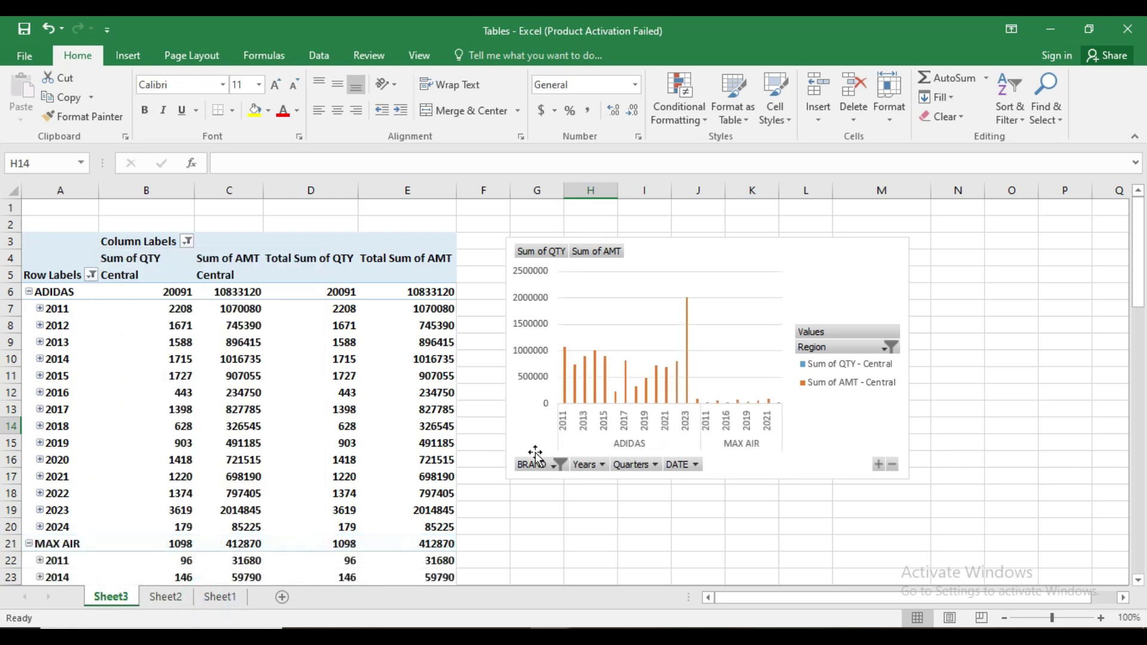
- Check the chart's Region filter choices without changing them, and move the chart closer to the pivot table
{"action": "left_click", "coordinate": [852, 351]}
{"action": "left_click", "coordinate": [852, 350]}
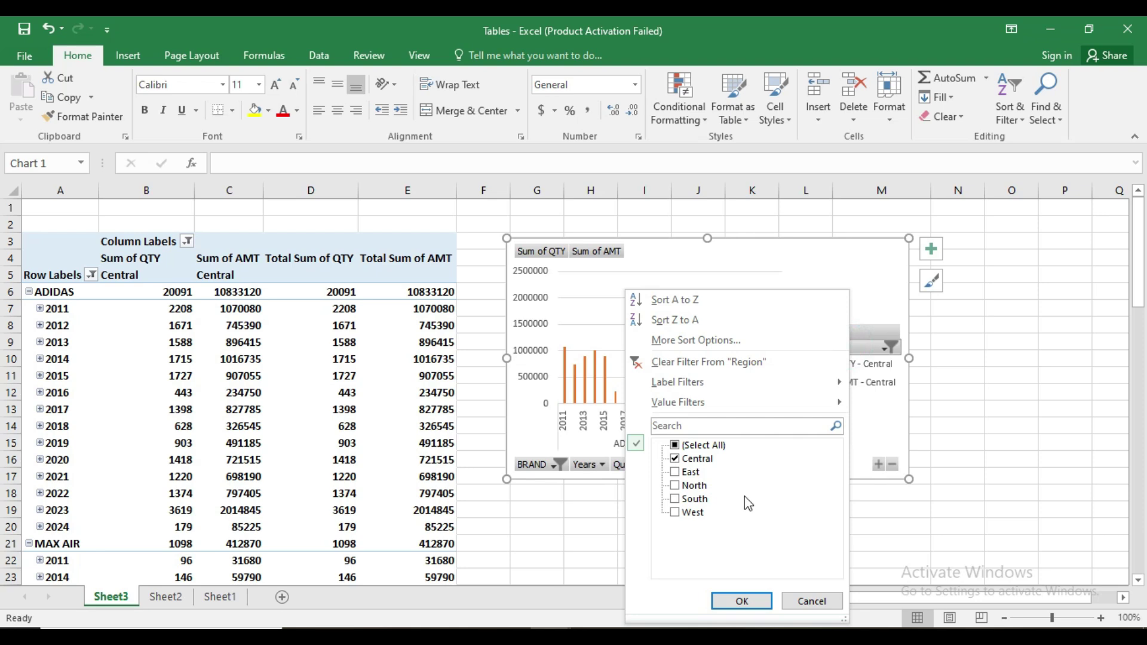
{"action": "left_click", "coordinate": [874, 516]}
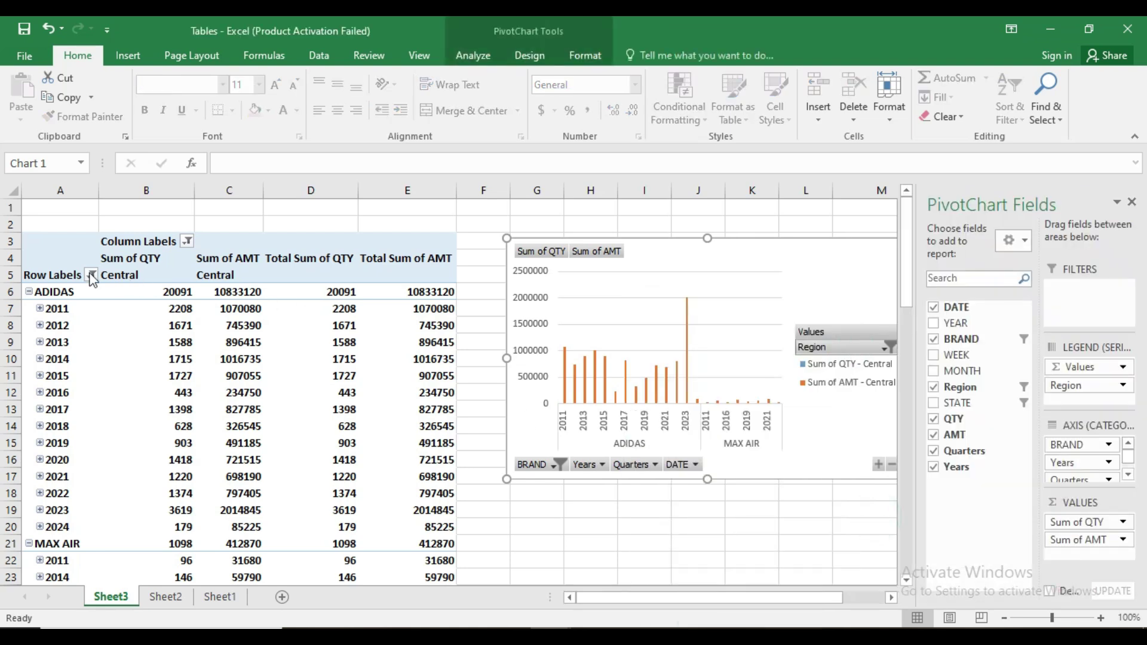
{"action": "left_click", "coordinate": [258, 393]}
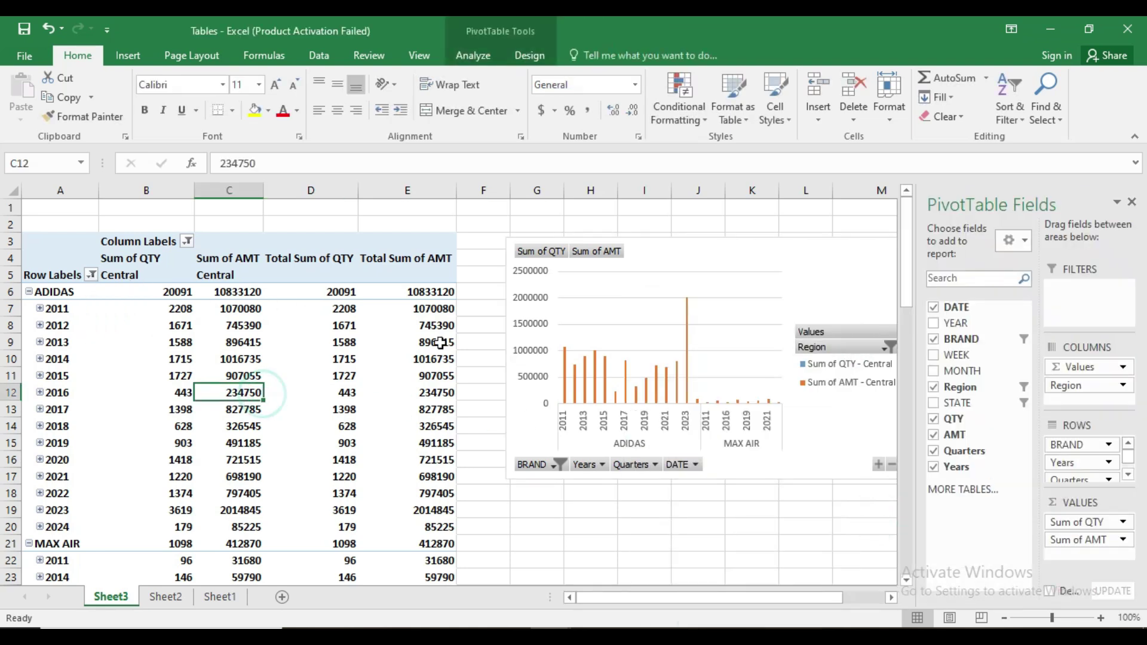
{"action": "left_click", "coordinate": [759, 260]}
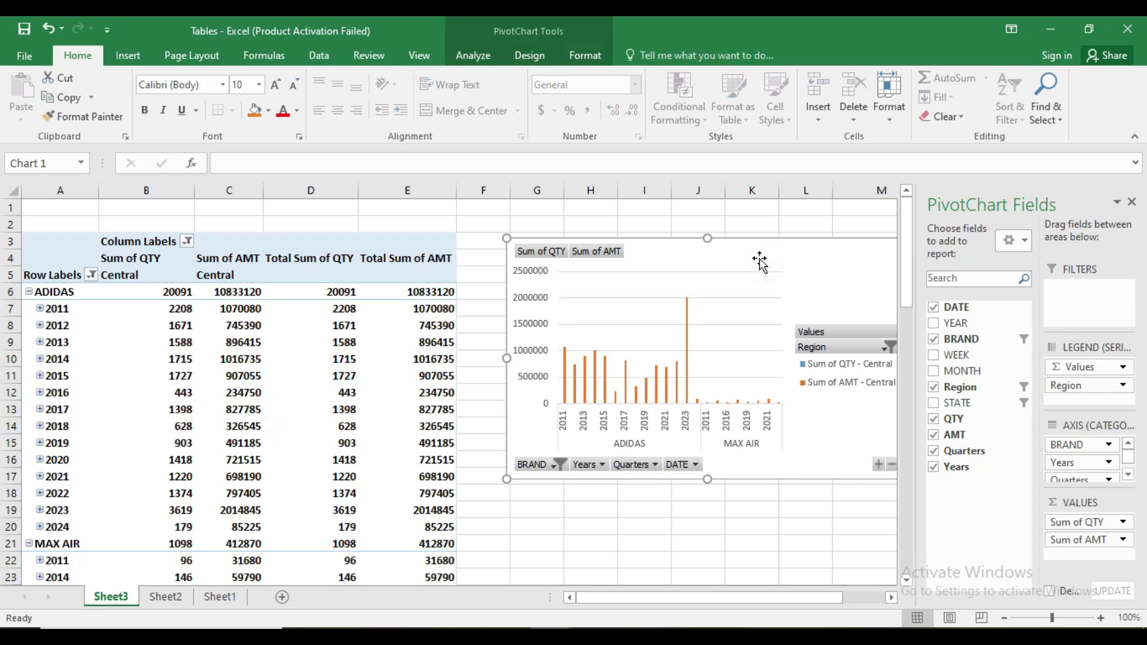
{"action": "left_click_drag", "start_coordinate": [759, 260], "coordinate": [710, 282]}
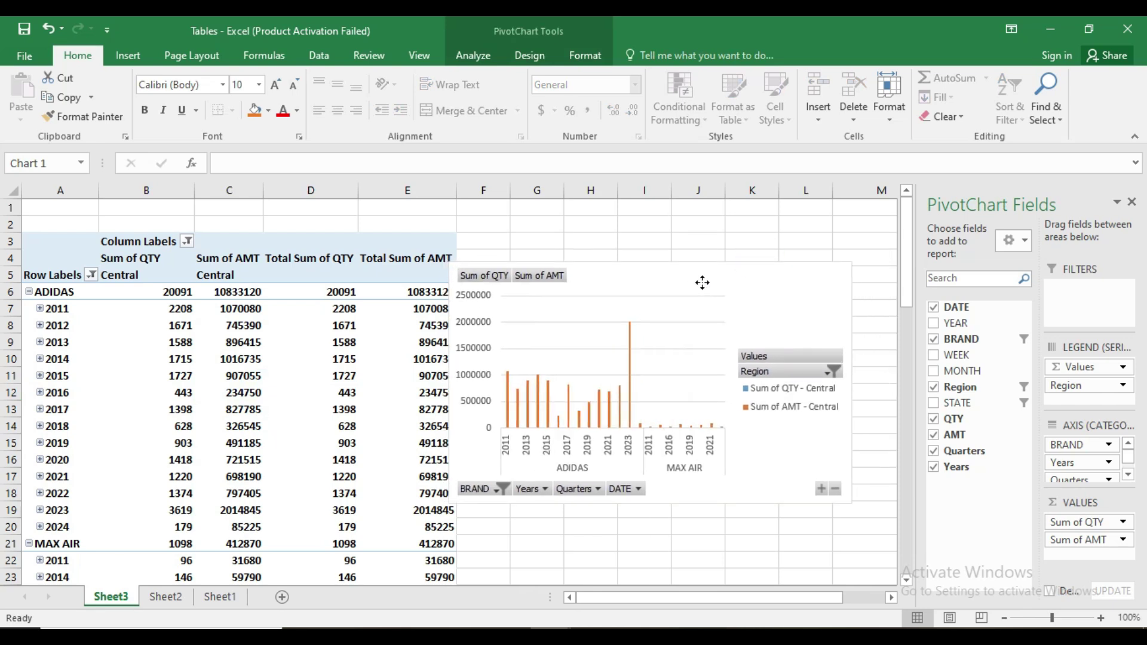
- Insert a DATE timeline for the PivotChart and place it over the lower rows of the pivot table
{"action": "left_click", "coordinate": [475, 56]}
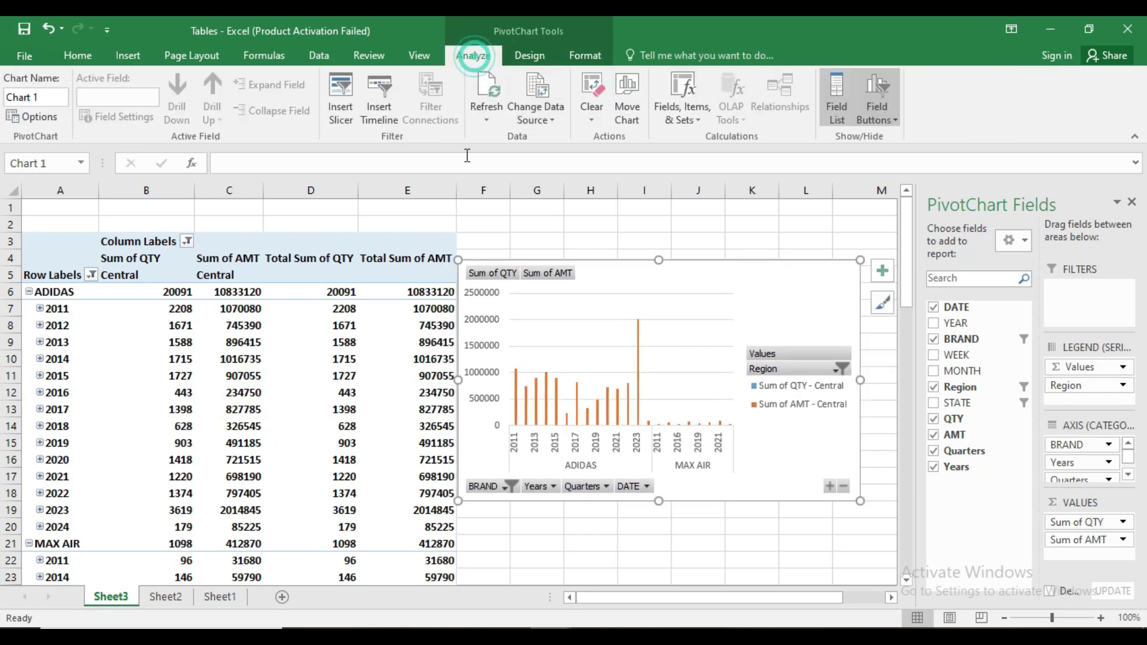
{"action": "left_click", "coordinate": [368, 102]}
{"action": "left_click", "coordinate": [514, 287]}
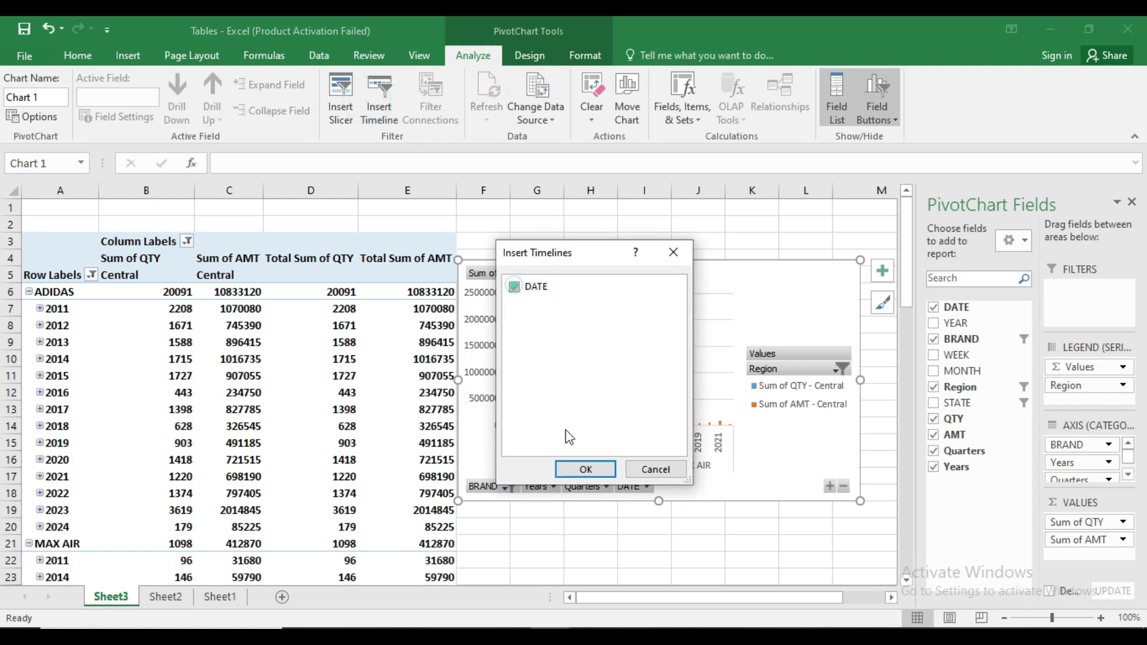
{"action": "left_click", "coordinate": [585, 469]}
{"action": "left_click_drag", "start_coordinate": [543, 344], "coordinate": [353, 475]}
- Set the DATE timeline to quarters, filter to Q4 2023 through Q4 2024, and change the range to Q3 2023 through Q3 2025
{"action": "left_click", "coordinate": [421, 505]}
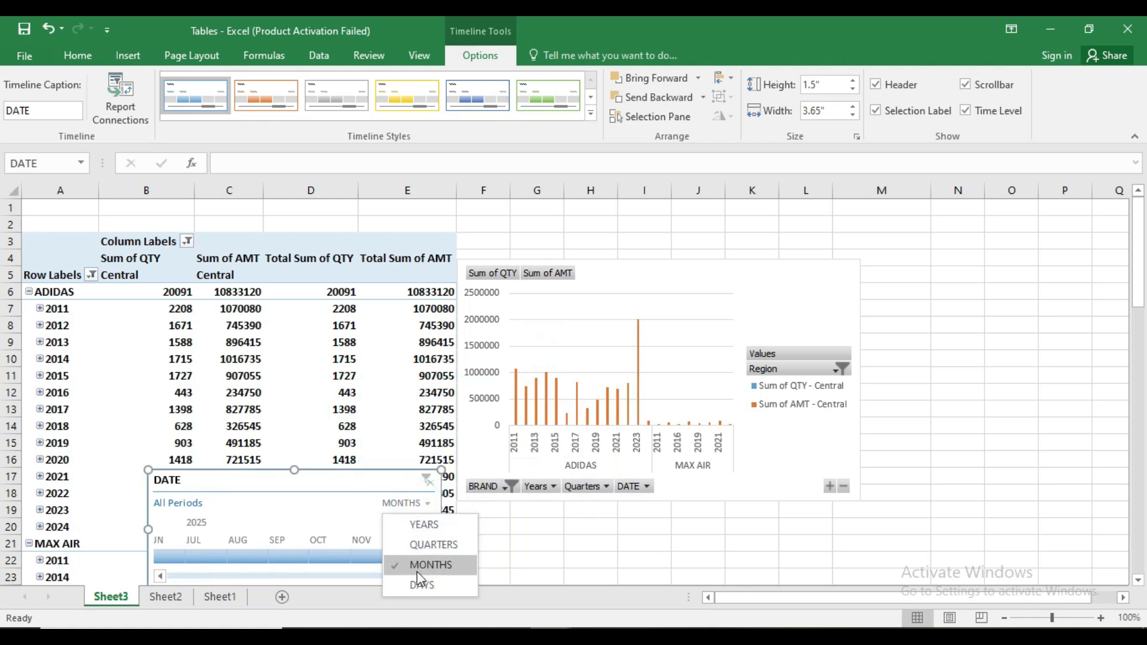
{"action": "left_click", "coordinate": [432, 545]}
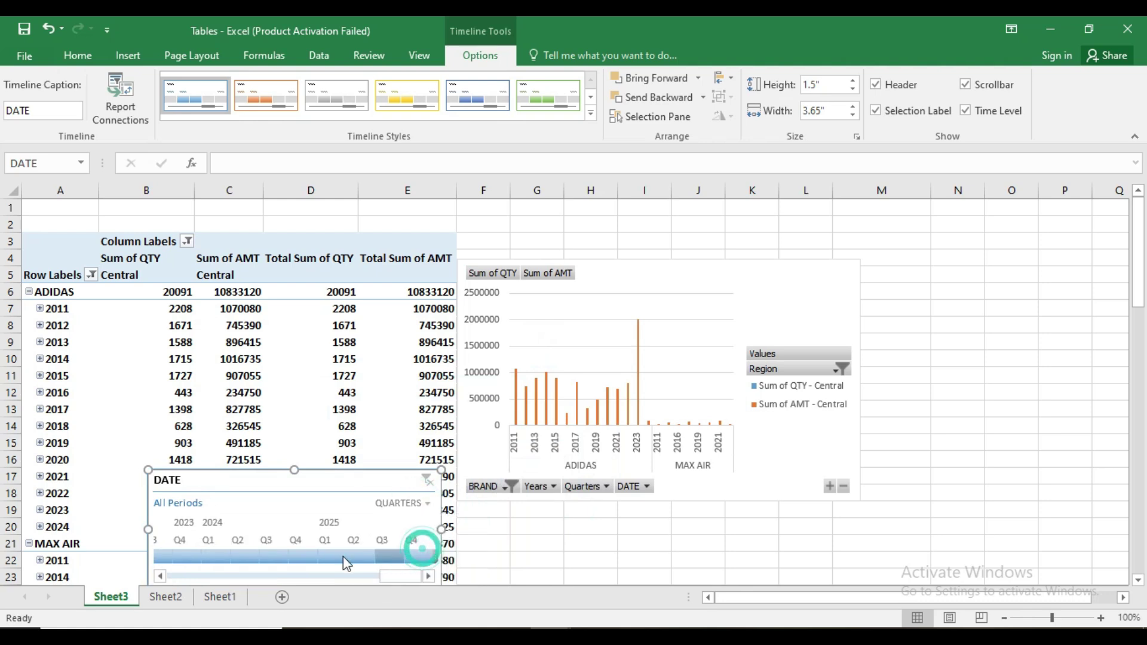
{"action": "left_click", "coordinate": [191, 561]}
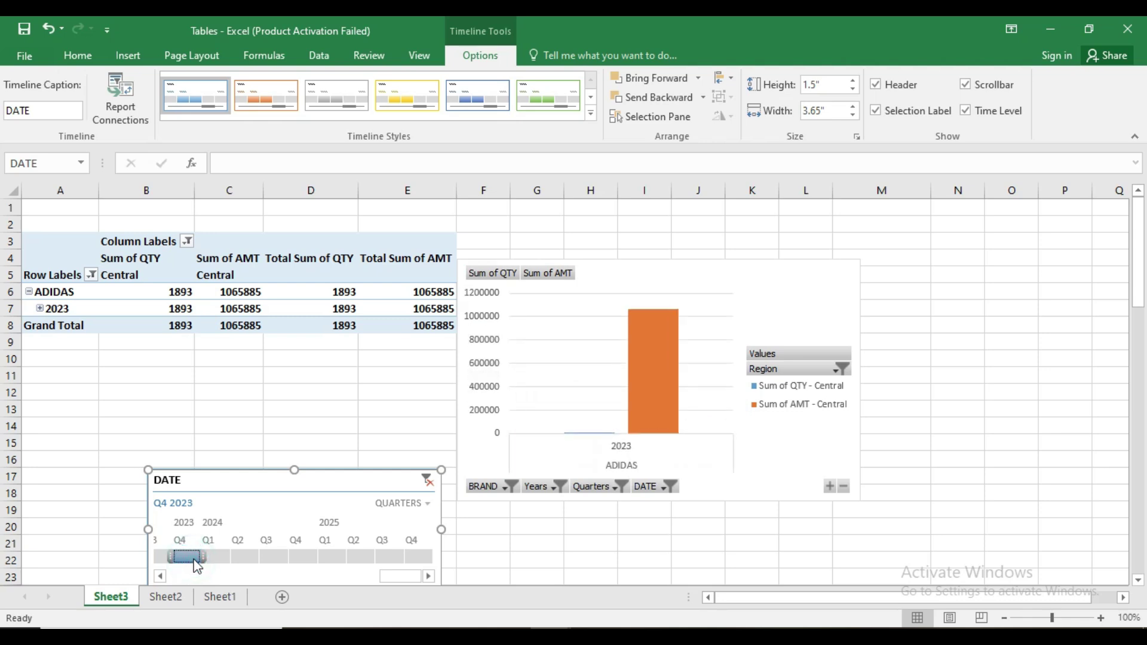
{"action": "left_click_drag", "start_coordinate": [199, 563], "coordinate": [313, 563]}
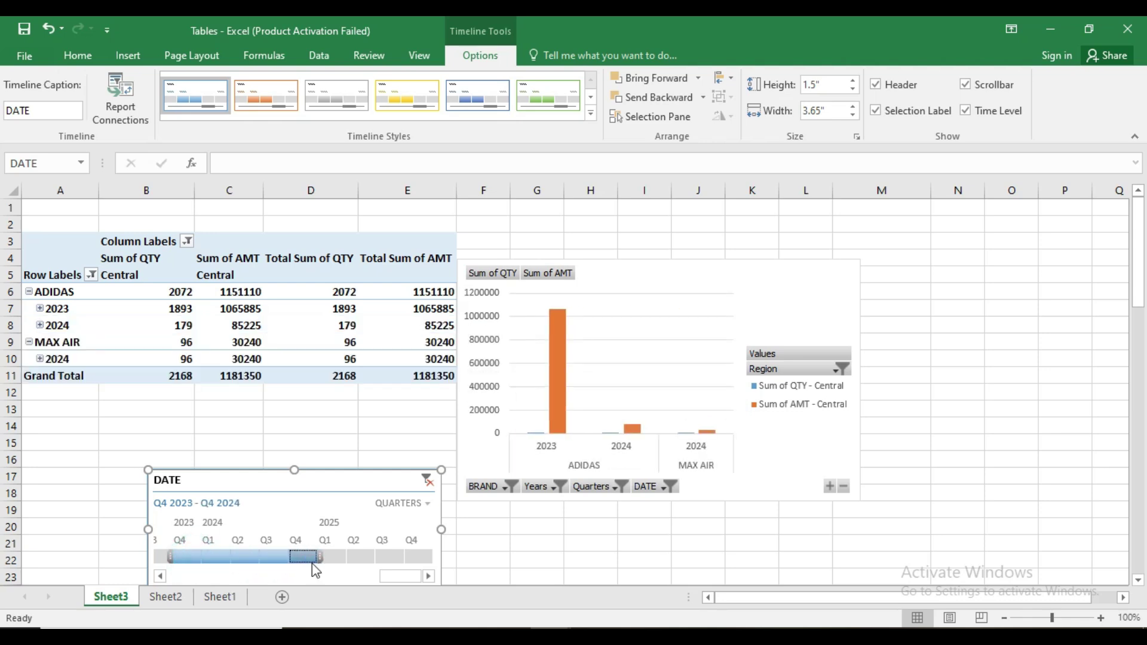
{"action": "left_click_drag", "start_coordinate": [382, 557], "coordinate": [170, 552]}
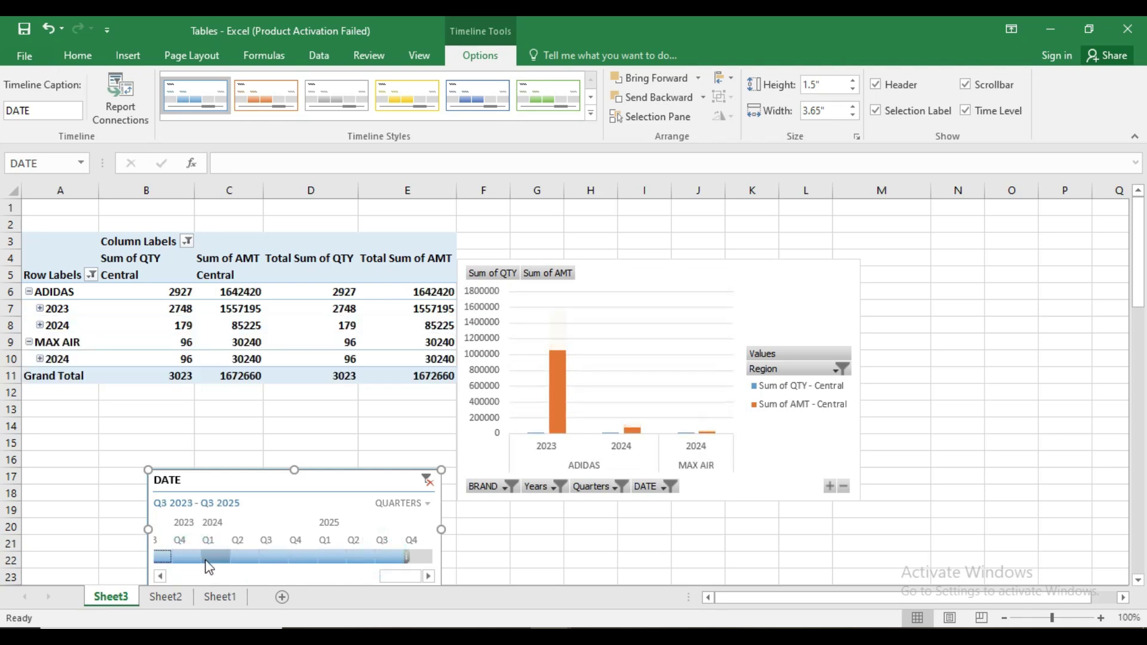
- Switch the DATE timeline to months, try July to December 2025, and filter to January through July 2011
{"action": "left_click", "coordinate": [411, 505]}
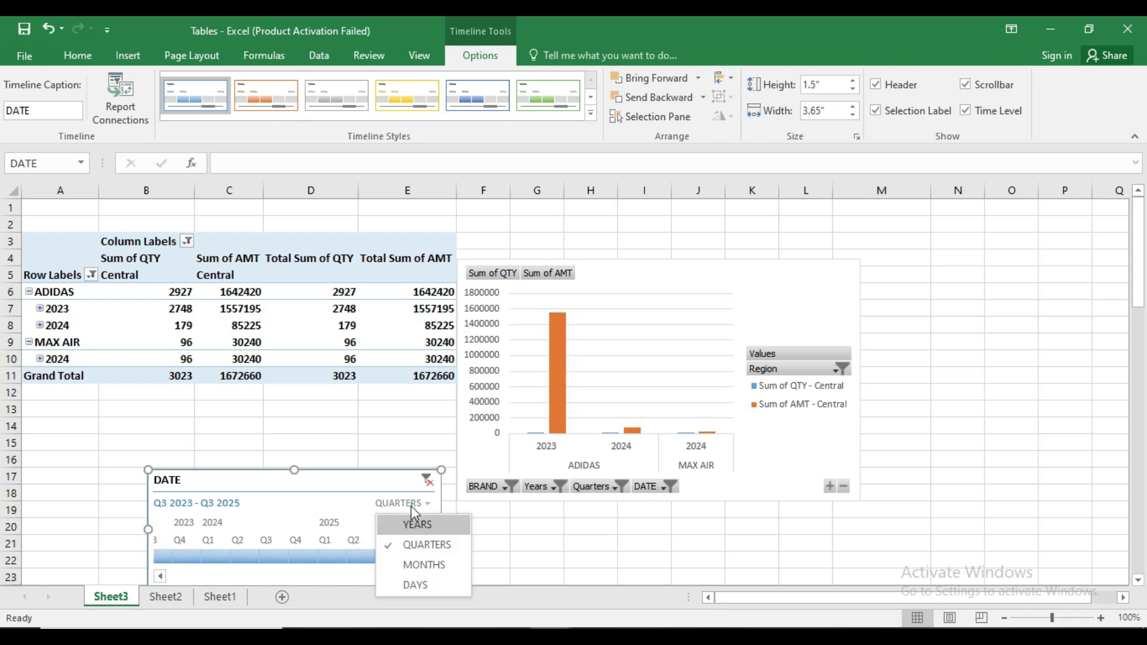
{"action": "left_click", "coordinate": [404, 564]}
{"action": "left_click_drag", "start_coordinate": [197, 557], "coordinate": [399, 558]}
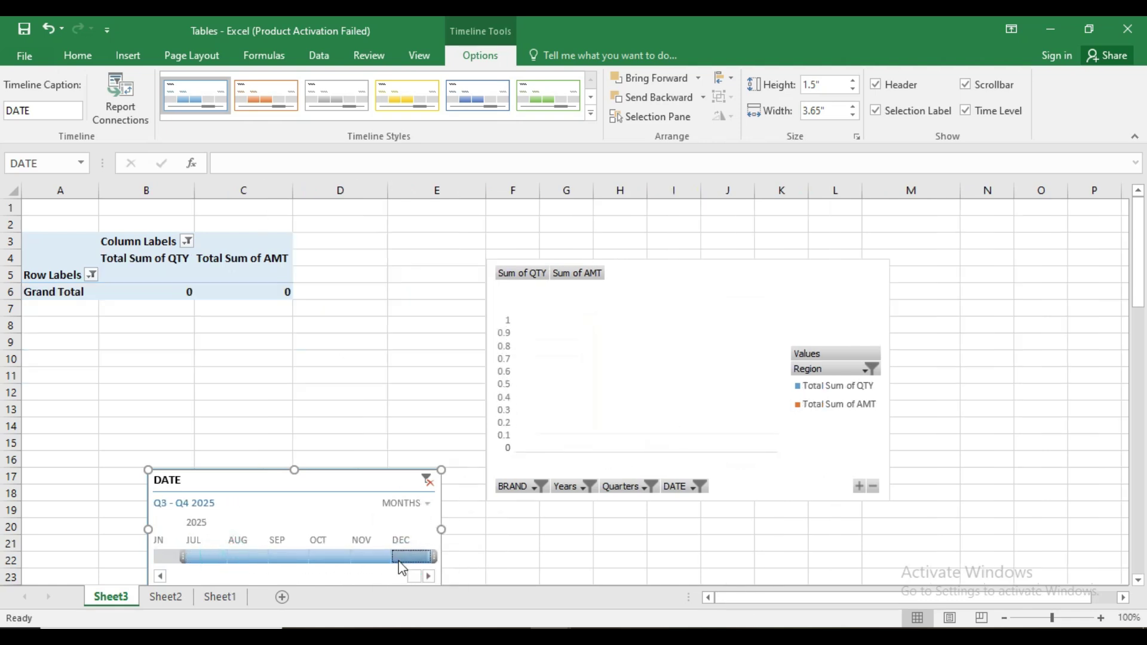
{"action": "left_click_drag", "start_coordinate": [248, 558], "coordinate": [142, 551]}
{"action": "left_click_drag", "start_coordinate": [412, 574], "coordinate": [453, 556]}
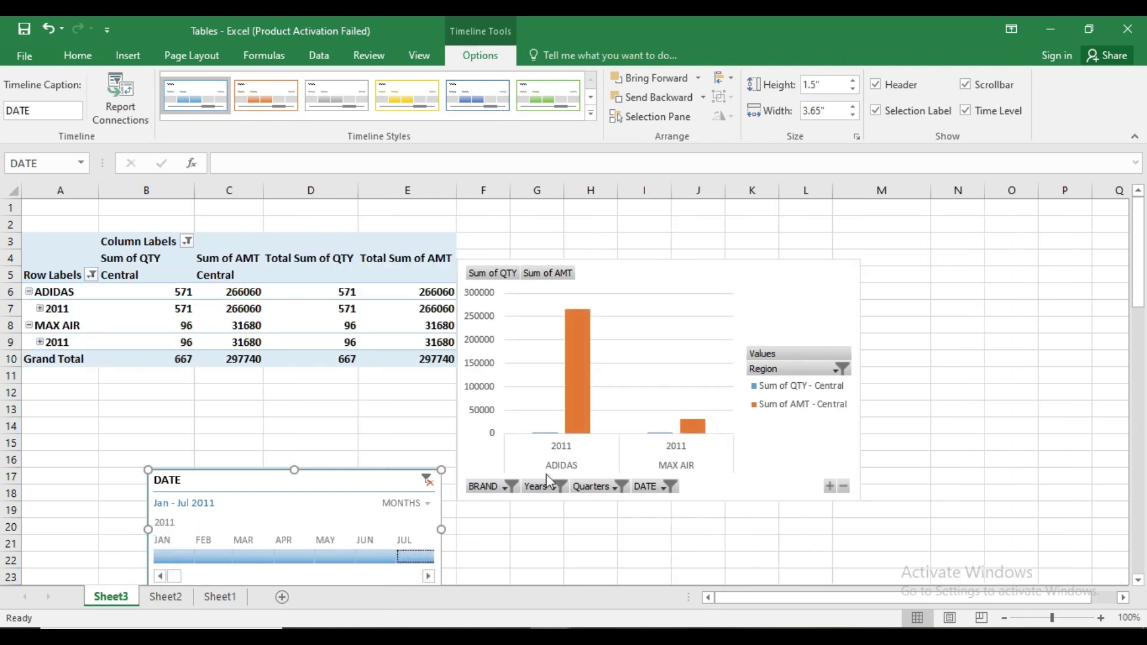
- Move the PivotChart slightly away from the pivot table, switch the DATE timeline to years, and filter it to 2011 through 2013
{"action": "left_click_drag", "start_coordinate": [664, 273], "coordinate": [702, 265]}
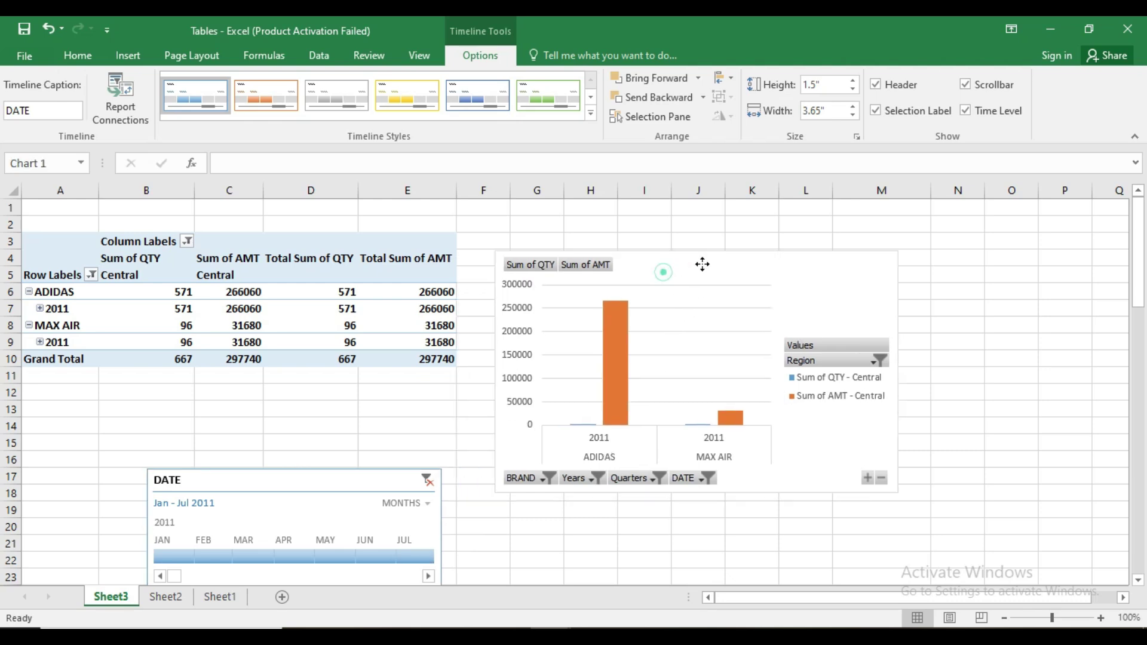
{"action": "left_click", "coordinate": [413, 503]}
{"action": "left_click", "coordinate": [410, 529]}
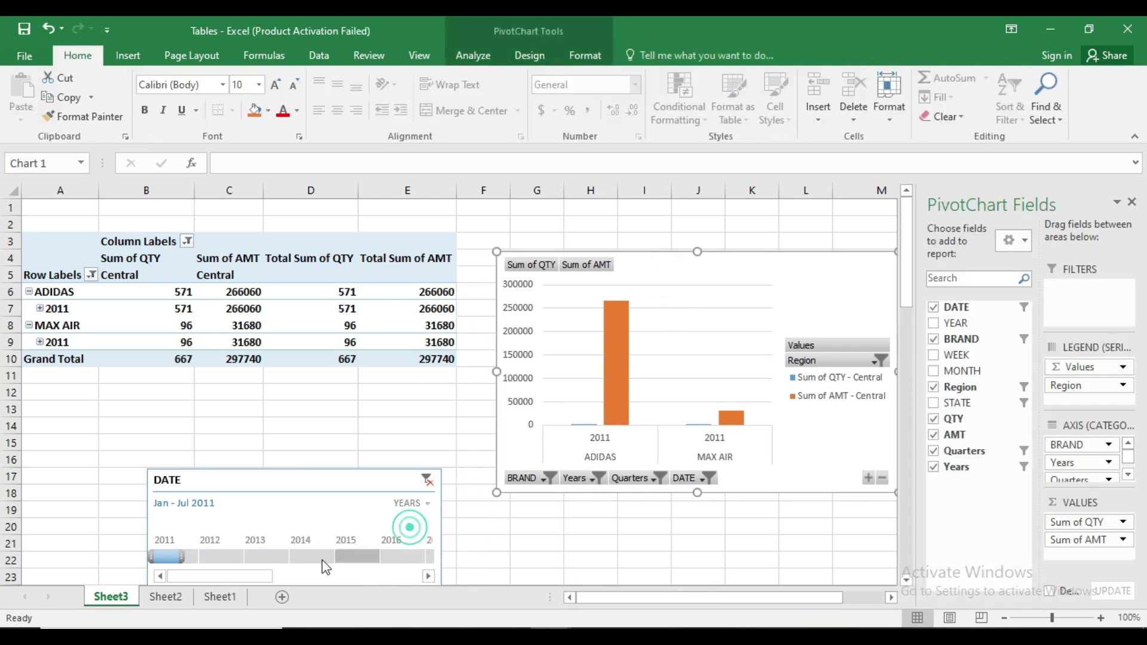
{"action": "left_click_drag", "start_coordinate": [176, 556], "coordinate": [280, 571]}
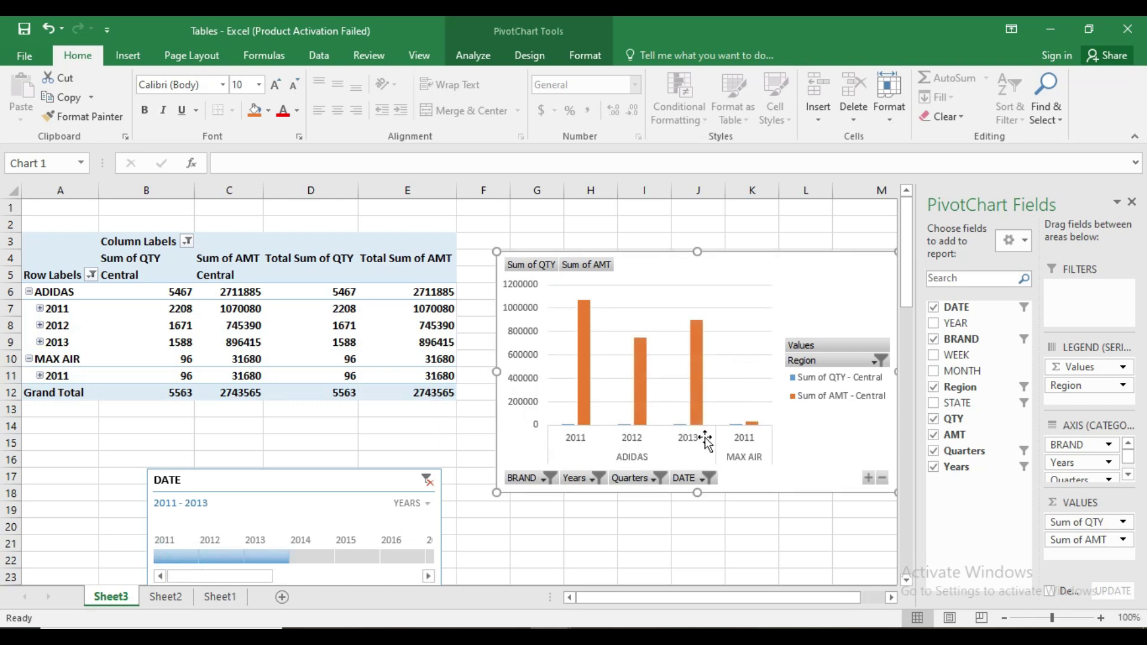
- Delete the DATE timeline and the PivotChart from the sheet
{"action": "left_click", "coordinate": [269, 477]}
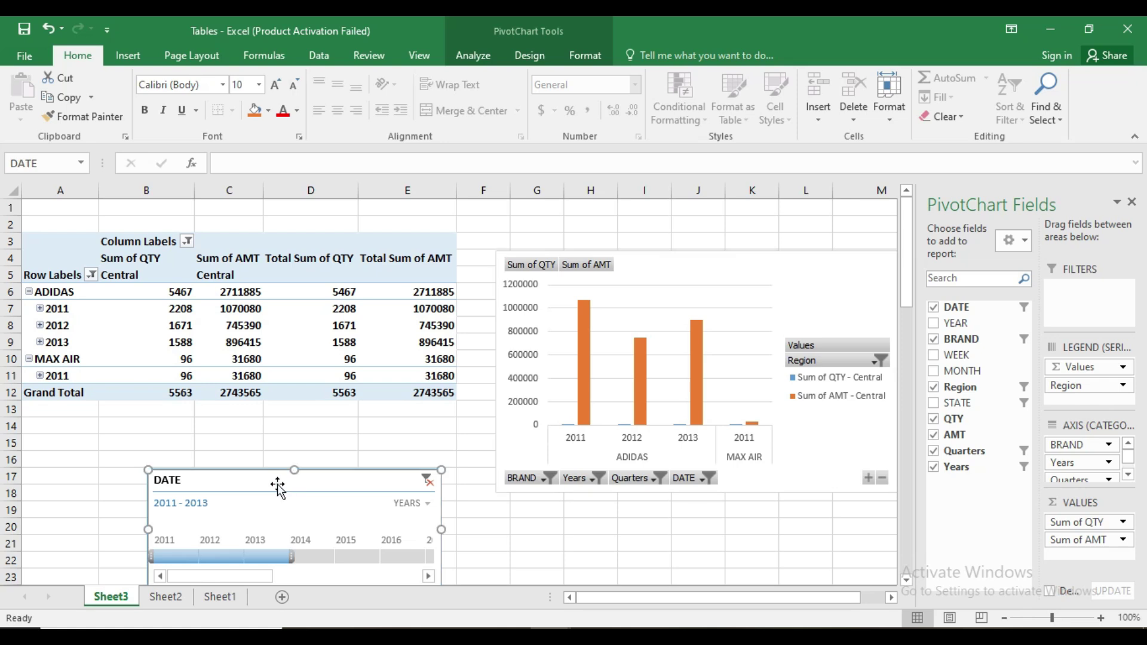
{"action": "key", "text": "Delete"}
{"action": "left_click", "coordinate": [668, 272]}
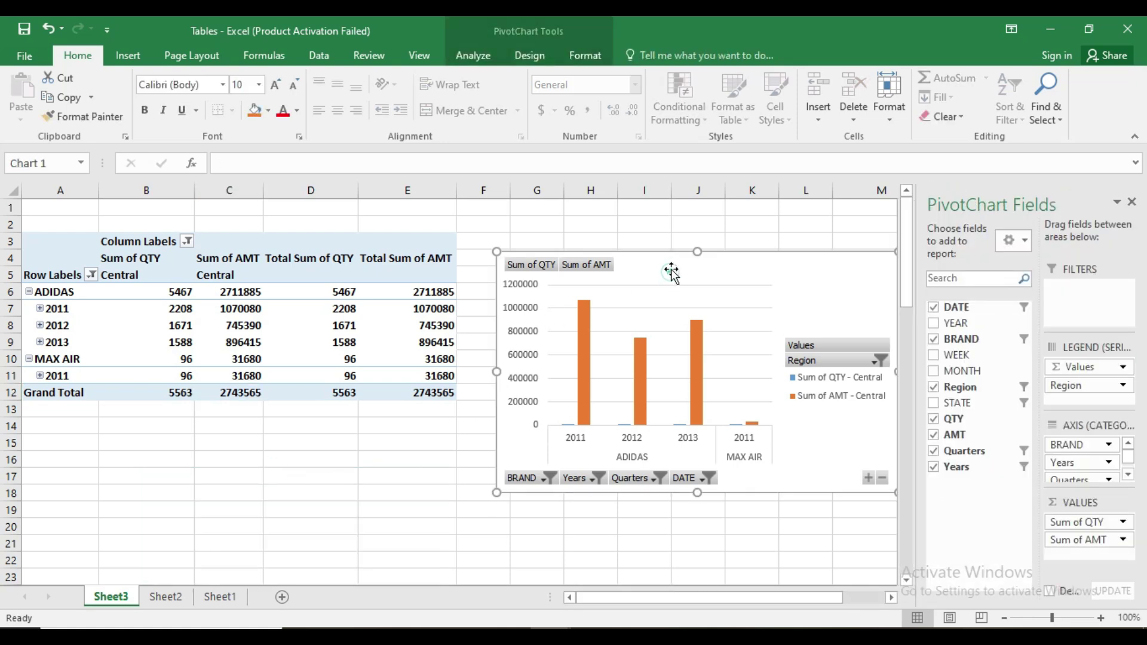
{"action": "key", "text": "Delete"}
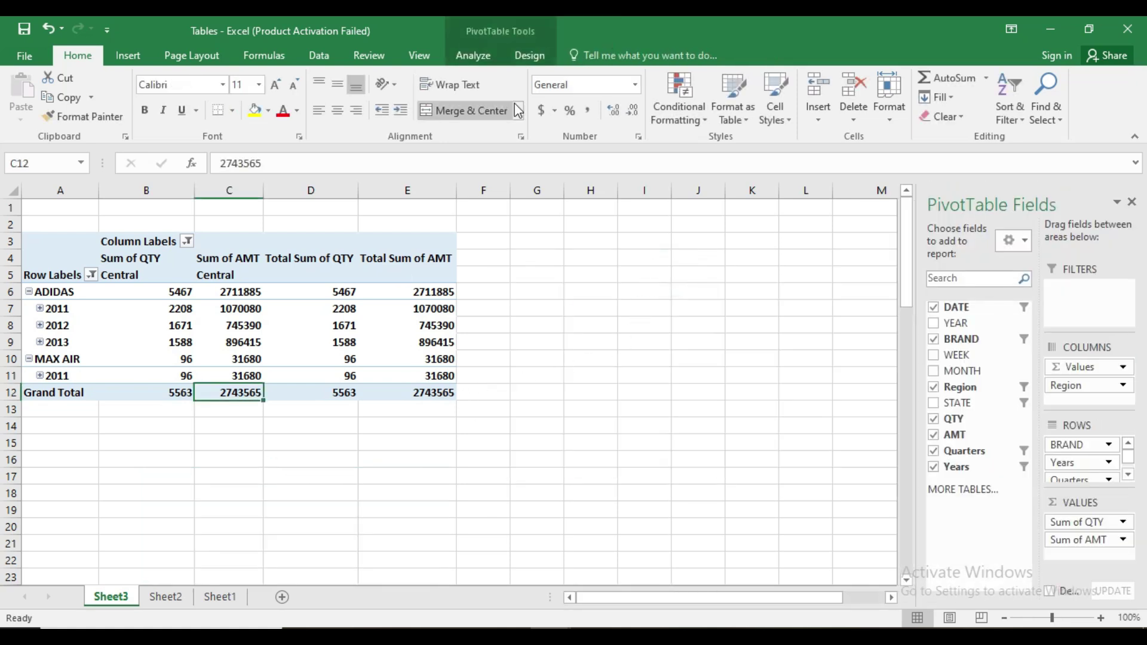
- Preview the Line, Bar, Area and Pie chart types for a new PivotChart without inserting one
{"action": "left_click", "coordinate": [473, 55]}
{"action": "left_click", "coordinate": [882, 98]}
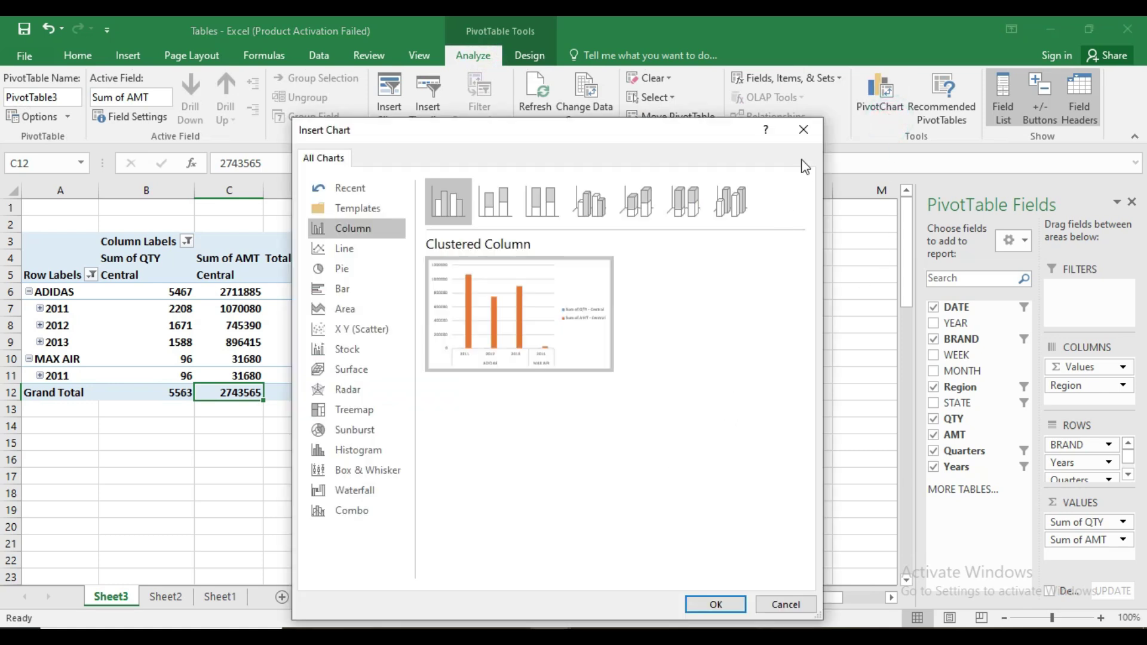
{"action": "left_click", "coordinate": [356, 256]}
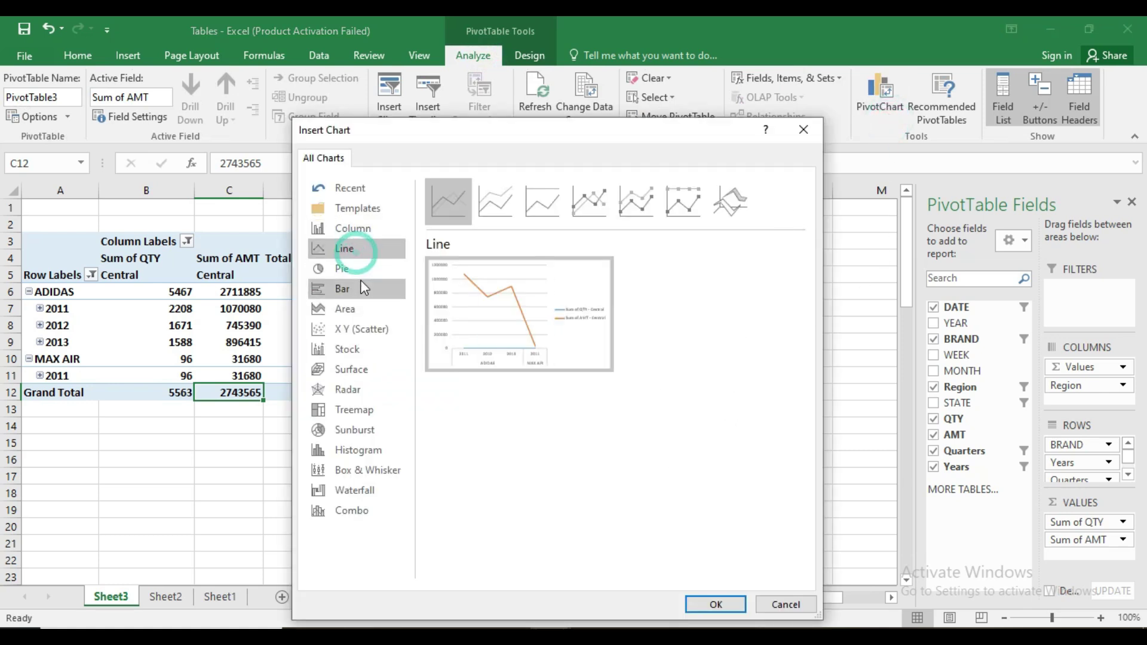
{"action": "left_click", "coordinate": [361, 281]}
{"action": "left_click", "coordinate": [360, 306]}
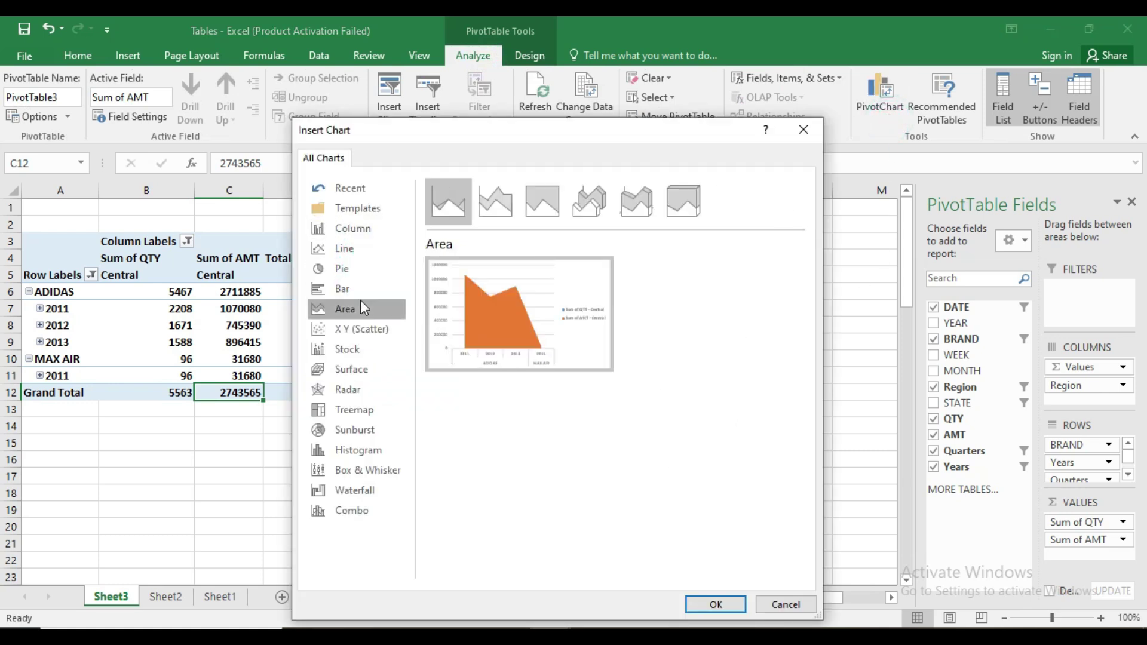
{"action": "left_click", "coordinate": [358, 268]}
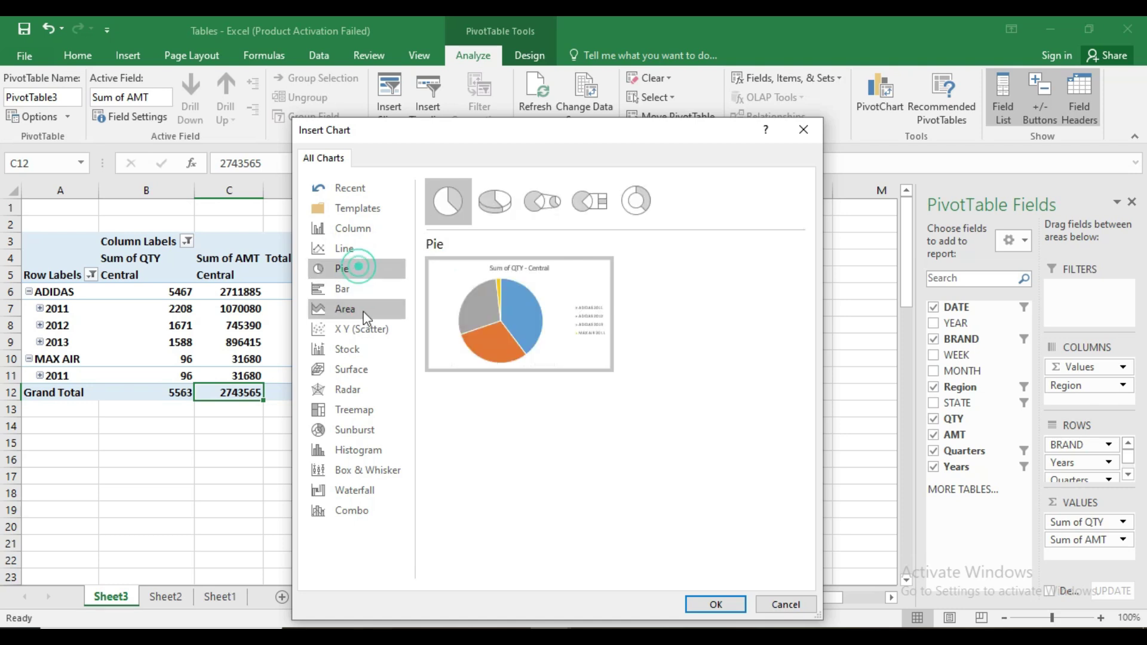
{"action": "left_click", "coordinate": [801, 130]}
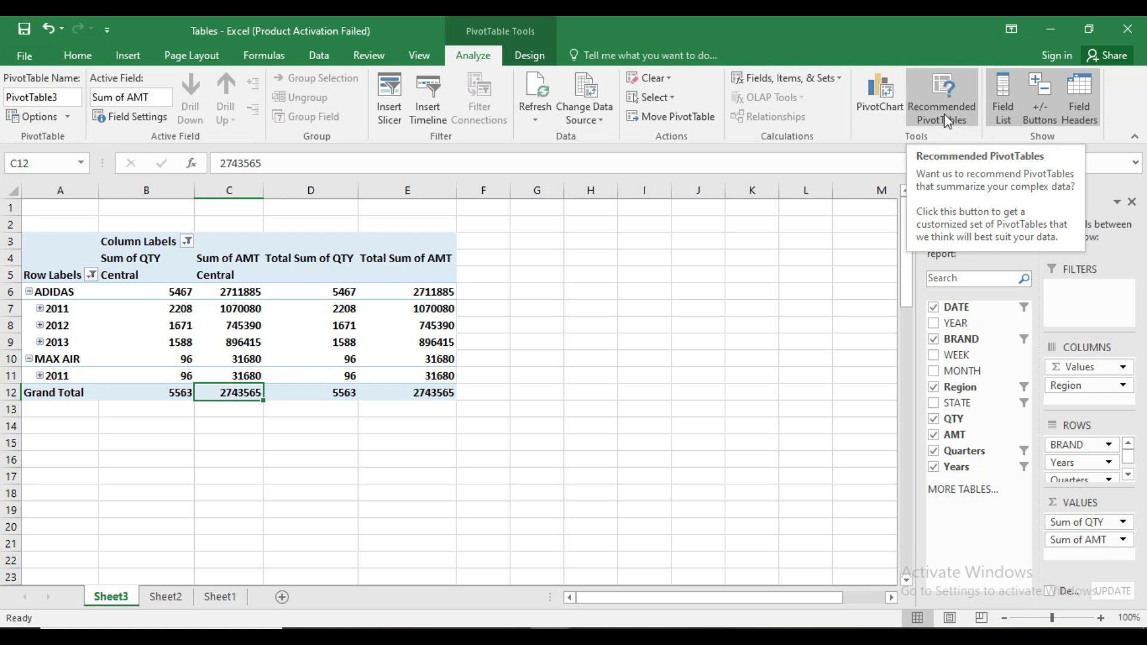
- Preview the recommended PivotTables for Sum of AMT by STATE, Sum of QTY by STATE (+) and Sum of AMT by BRAND (+)
{"action": "mouse_move", "coordinate": [431, 318]}
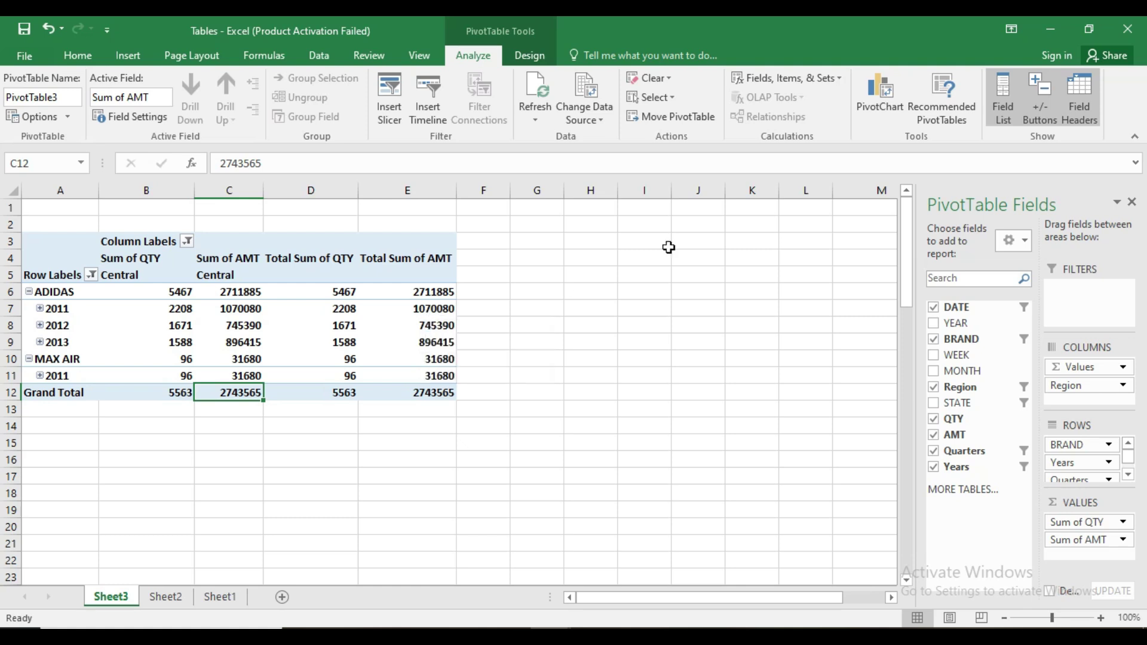
{"action": "left_click", "coordinate": [925, 113]}
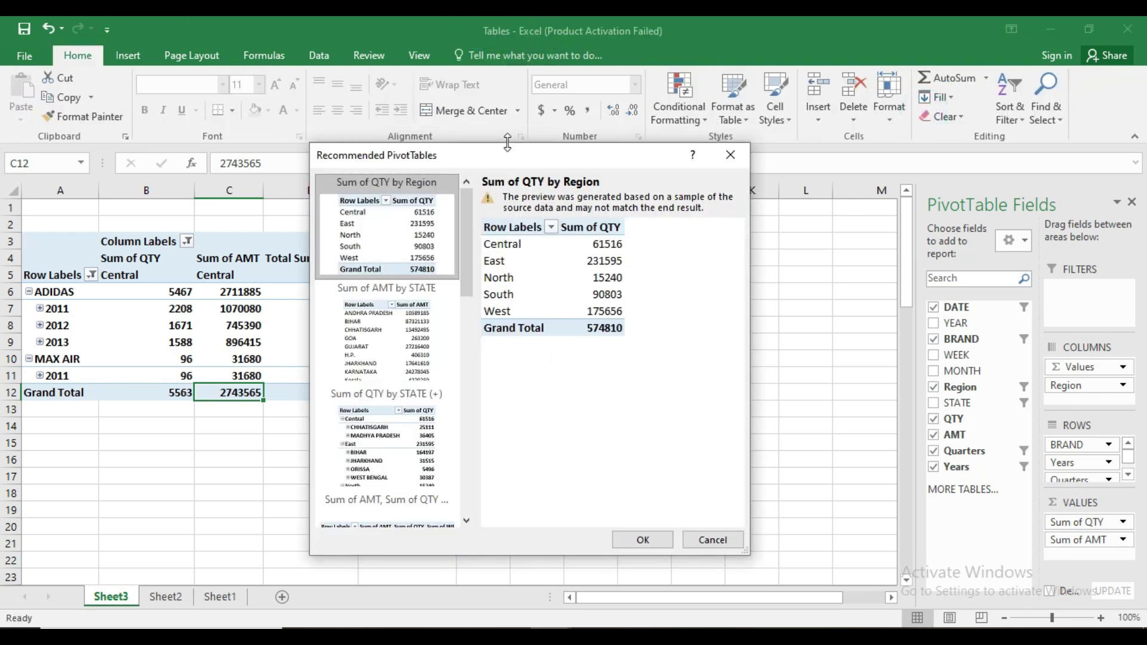
{"action": "left_click_drag", "start_coordinate": [502, 160], "coordinate": [431, 150]}
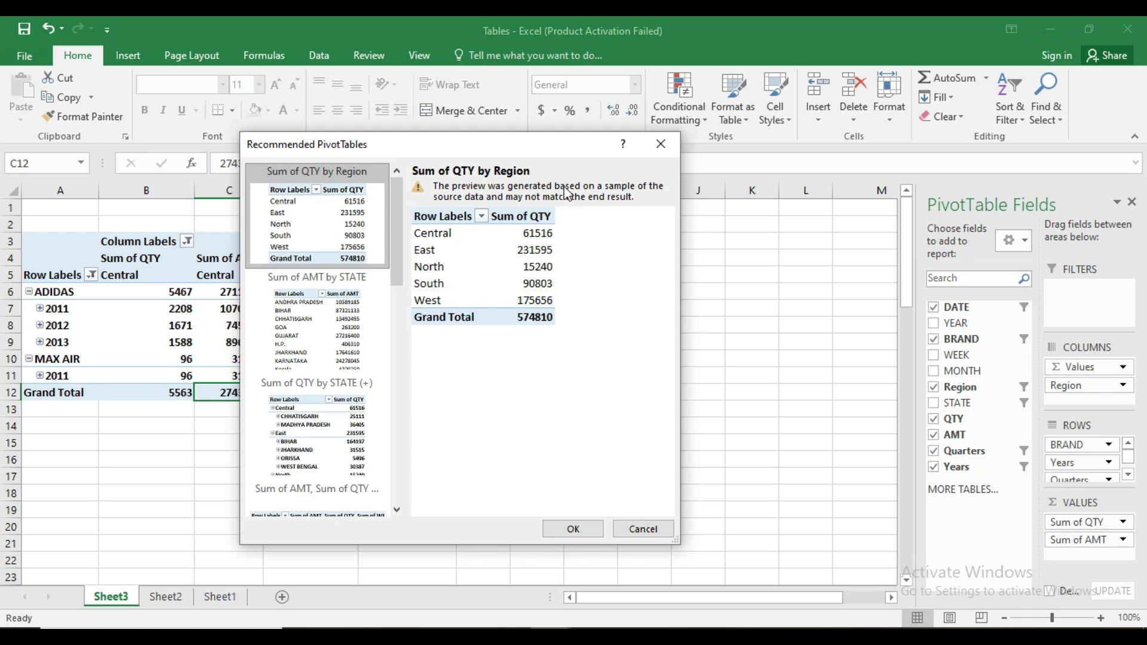
{"action": "left_click", "coordinate": [331, 322]}
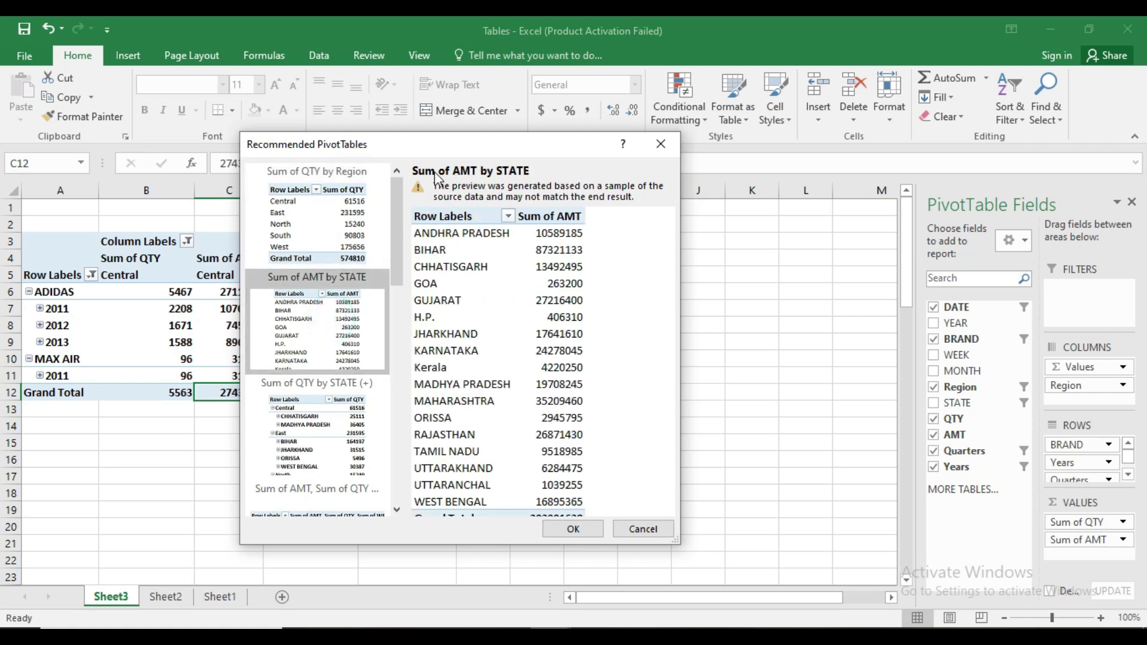
{"action": "left_click", "coordinate": [335, 448]}
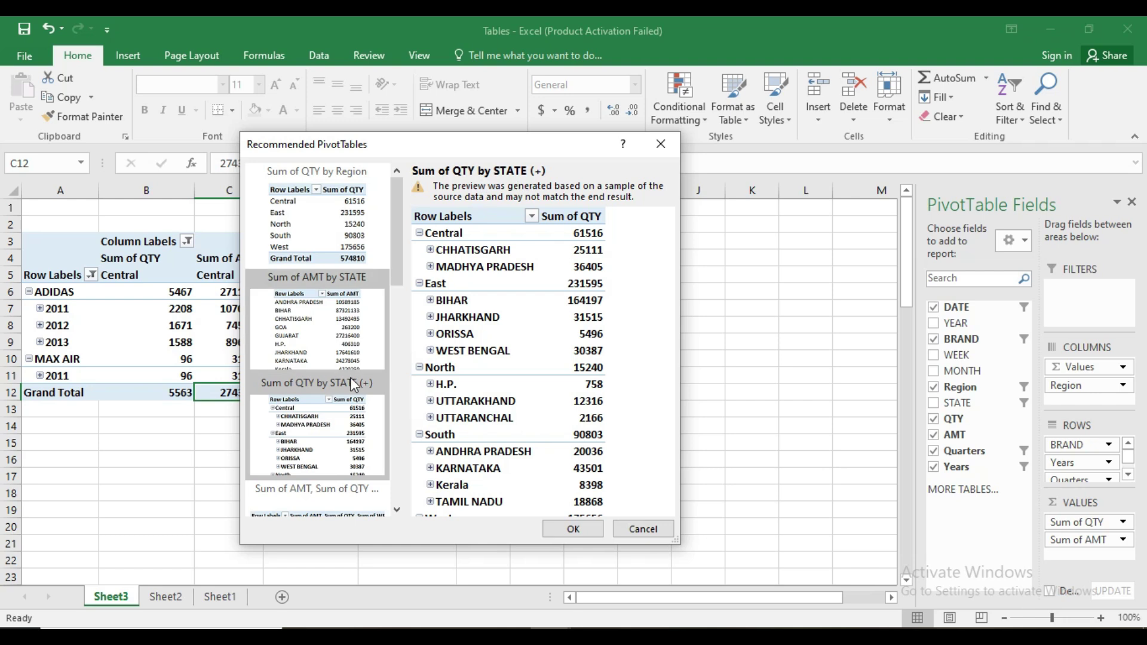
{"action": "scroll", "coordinate": [334, 436], "scroll_direction": "down", "scroll_amount": 3}
{"action": "left_click", "coordinate": [341, 420]}
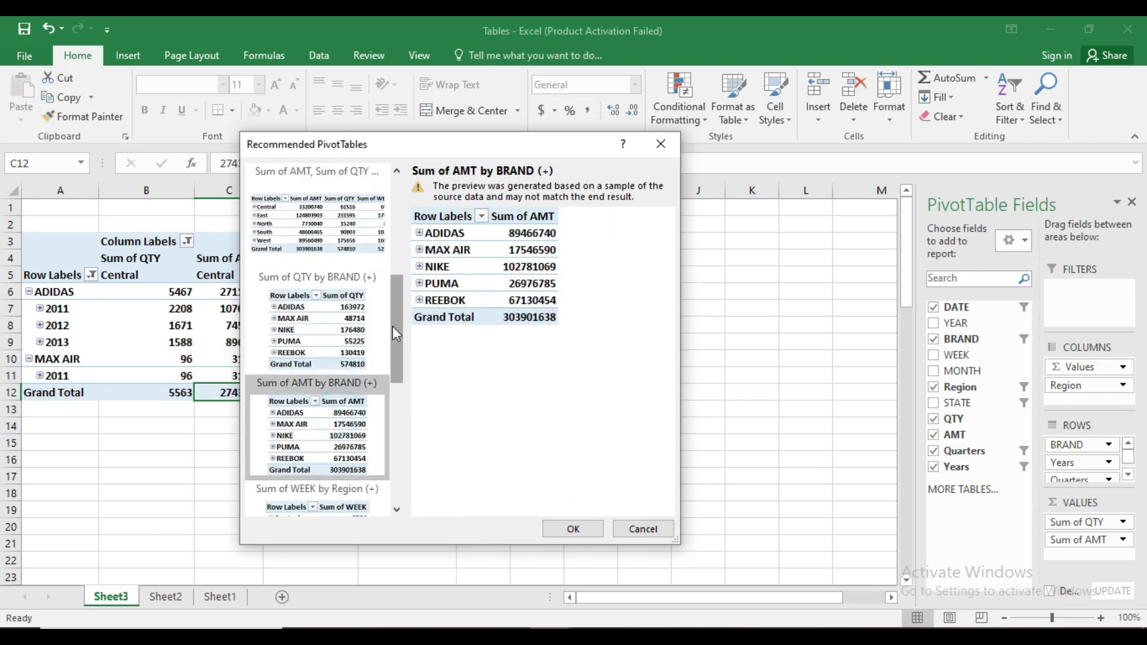
- Preview the recommendation combining Sum of QTY, AMT and WEEK, and insert the recommended Sum of WEEK by BRAND (+) PivotTable
{"action": "scroll", "coordinate": [358, 403], "scroll_direction": "down", "scroll_amount": 3}
{"action": "left_click", "coordinate": [332, 436]}
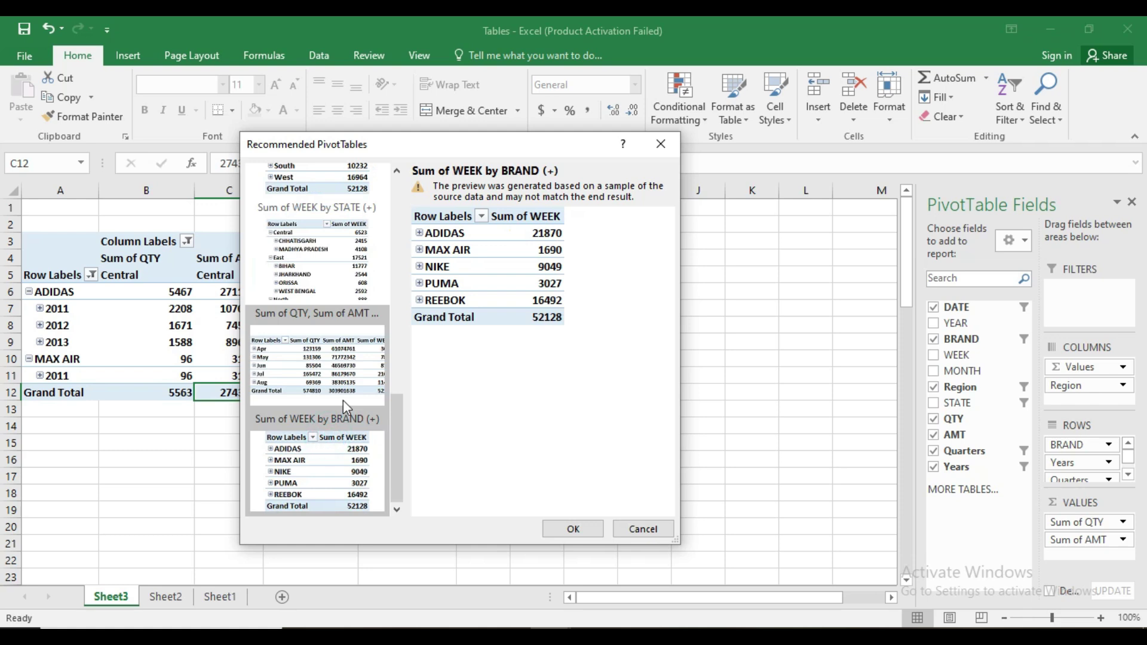
{"action": "left_click", "coordinate": [346, 359]}
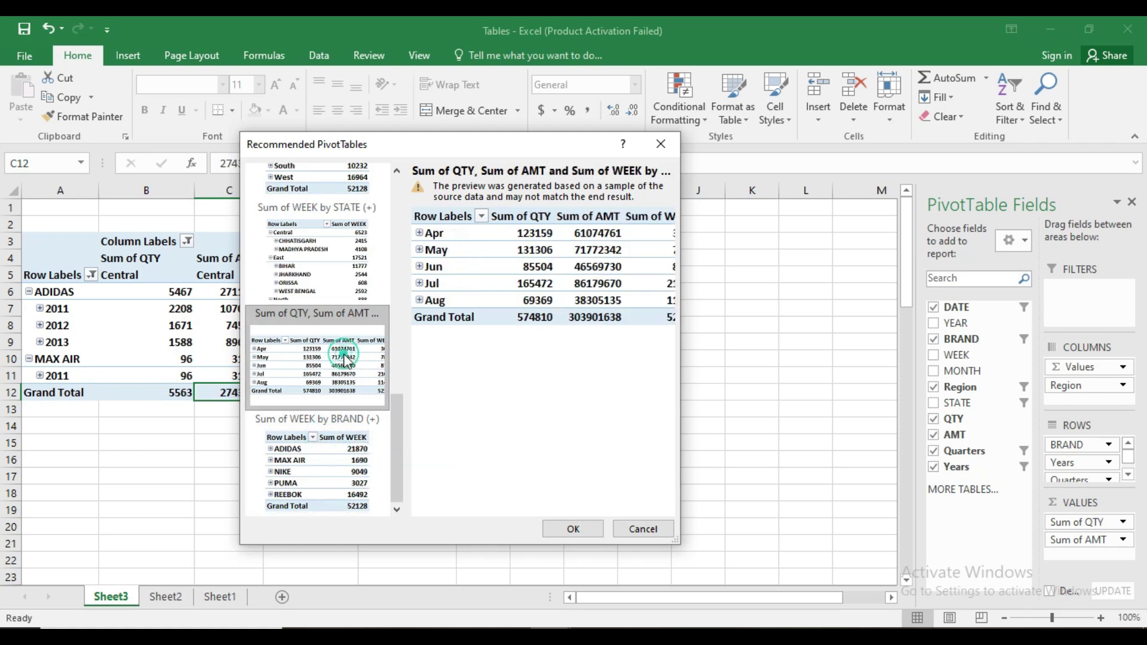
{"action": "left_click", "coordinate": [358, 457]}
{"action": "left_click", "coordinate": [579, 531]}
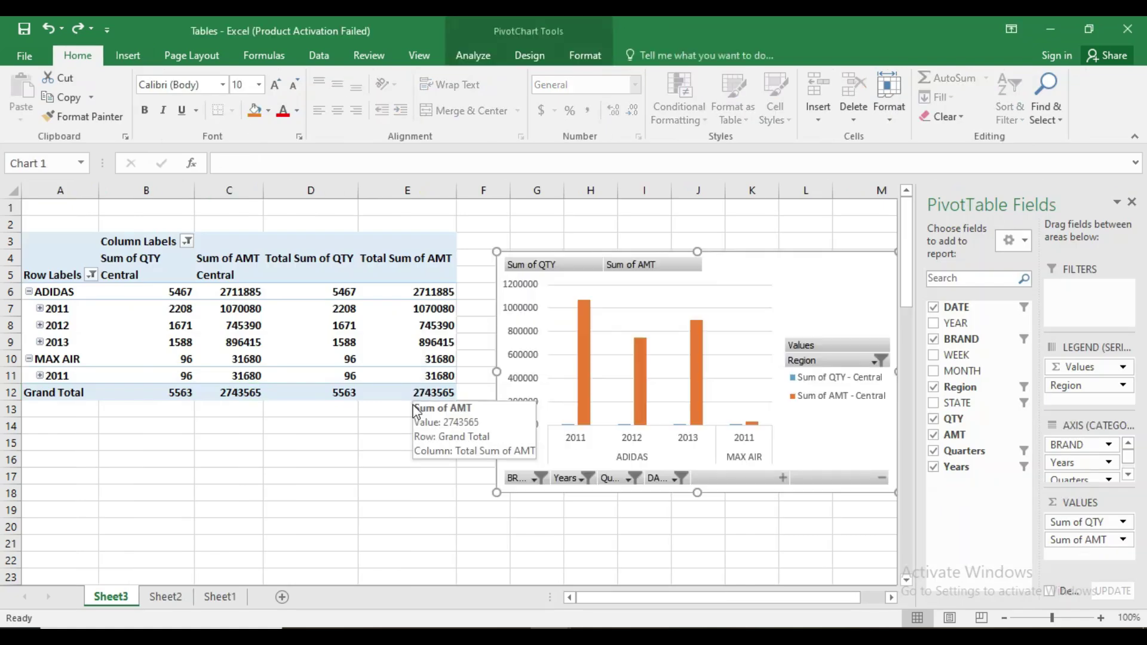
- Delete the restored PivotChart beside the pivot table
{"action": "left_click", "coordinate": [297, 397]}
{"action": "left_click", "coordinate": [750, 266]}
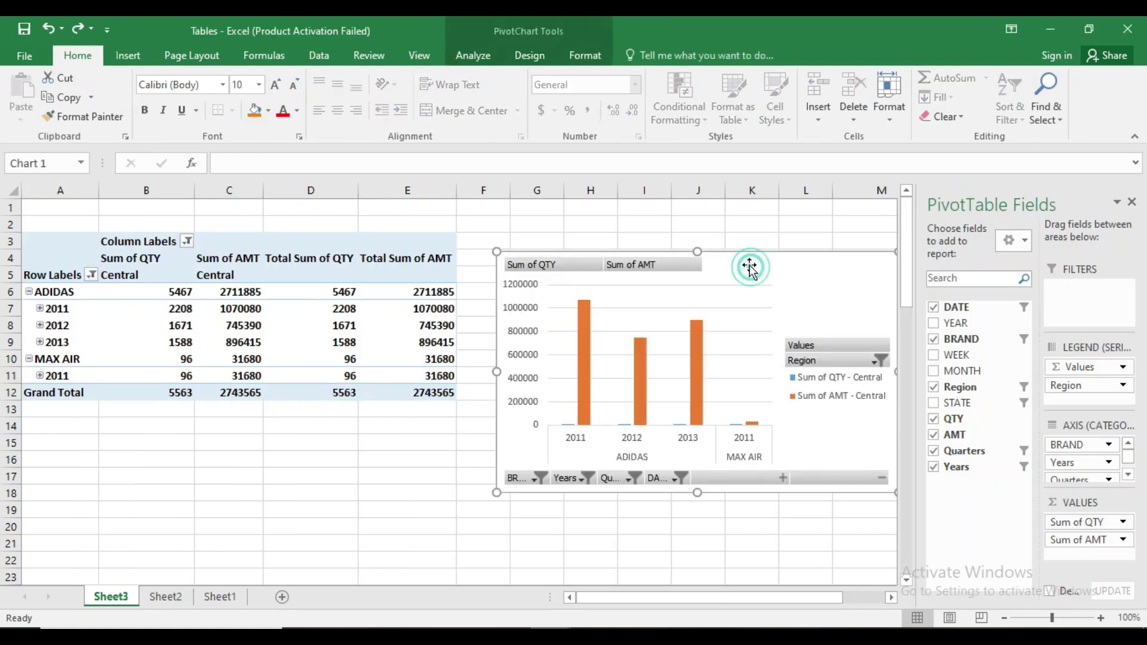
{"action": "key", "text": "Delete"}
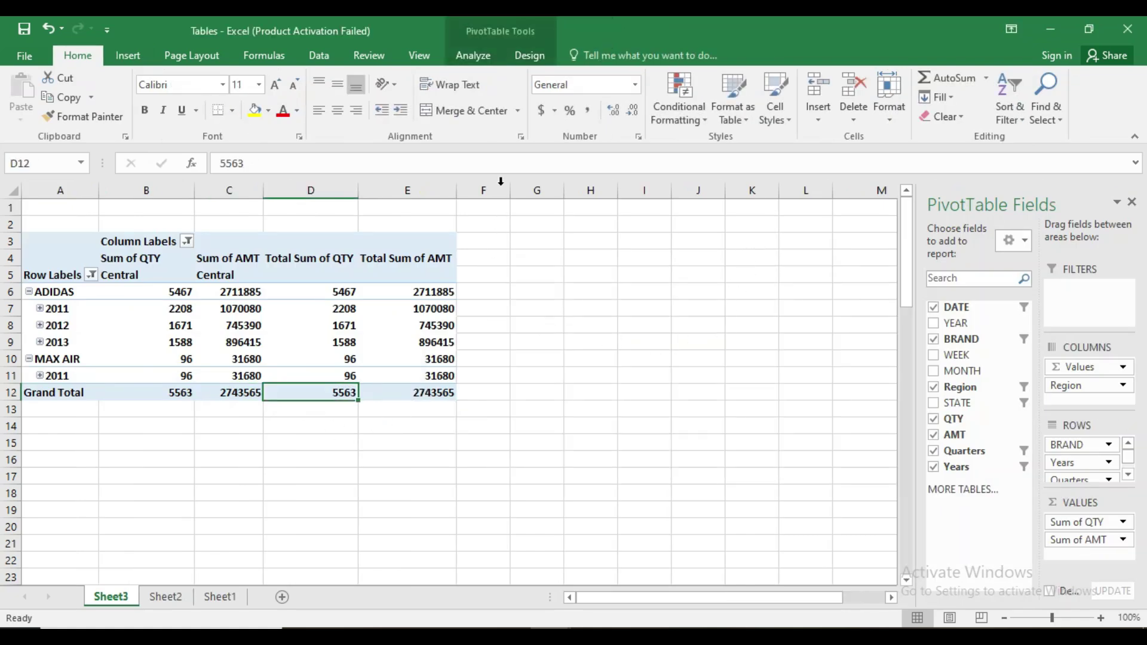
- Hide the PivotTable field list and show it again
{"action": "left_click", "coordinate": [476, 59]}
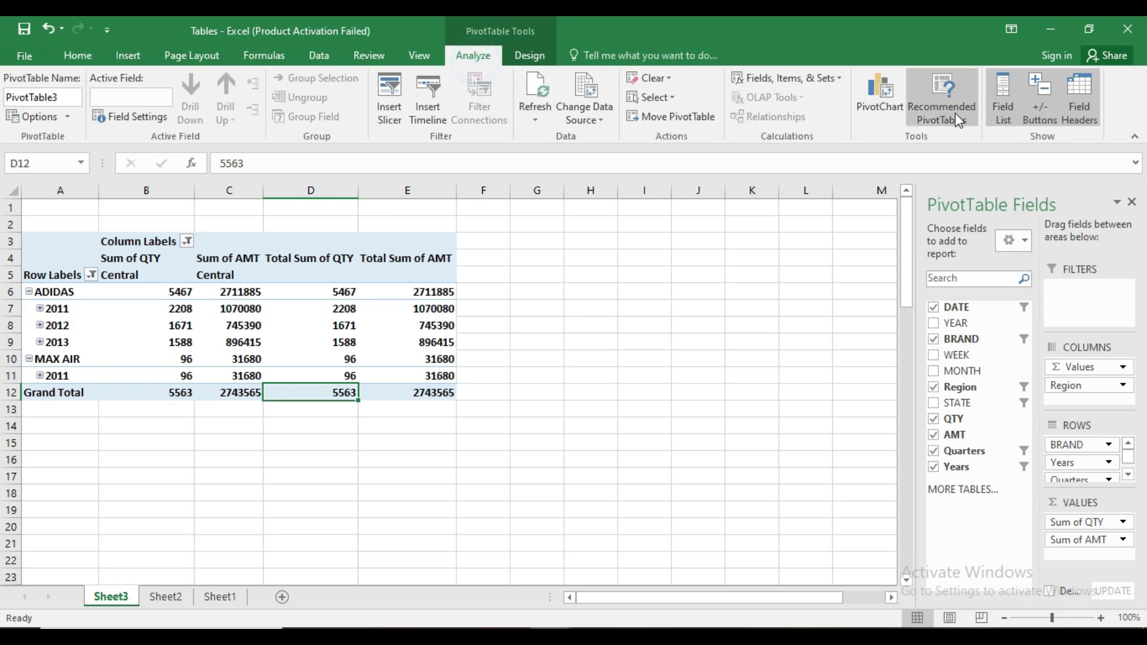
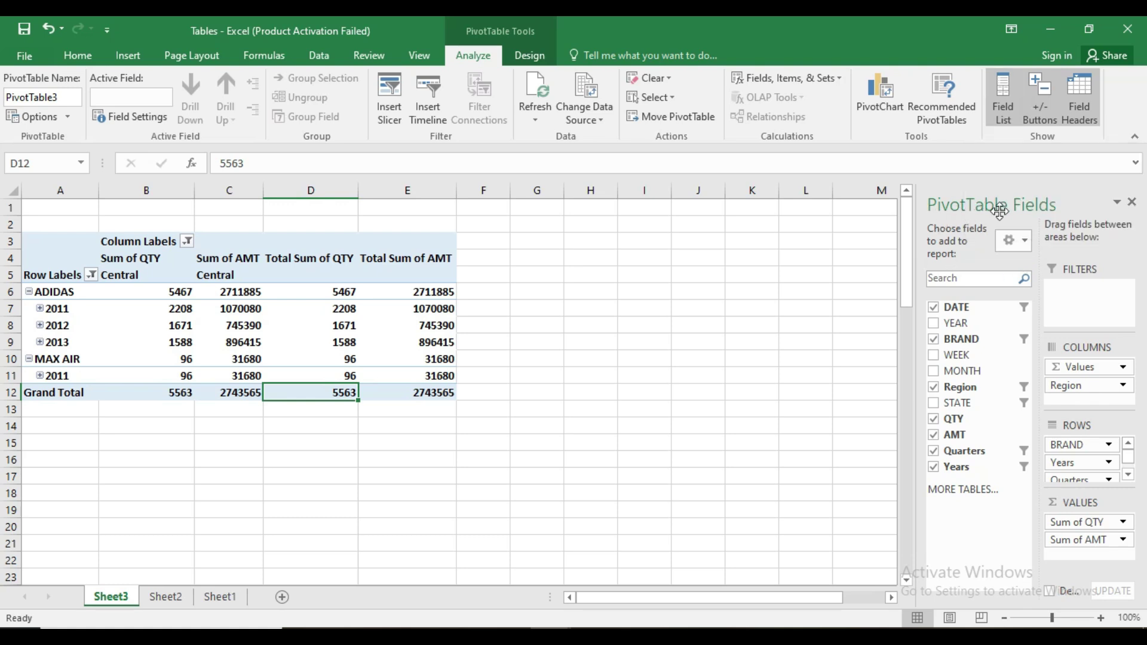
{"action": "left_click", "coordinate": [1008, 124]}
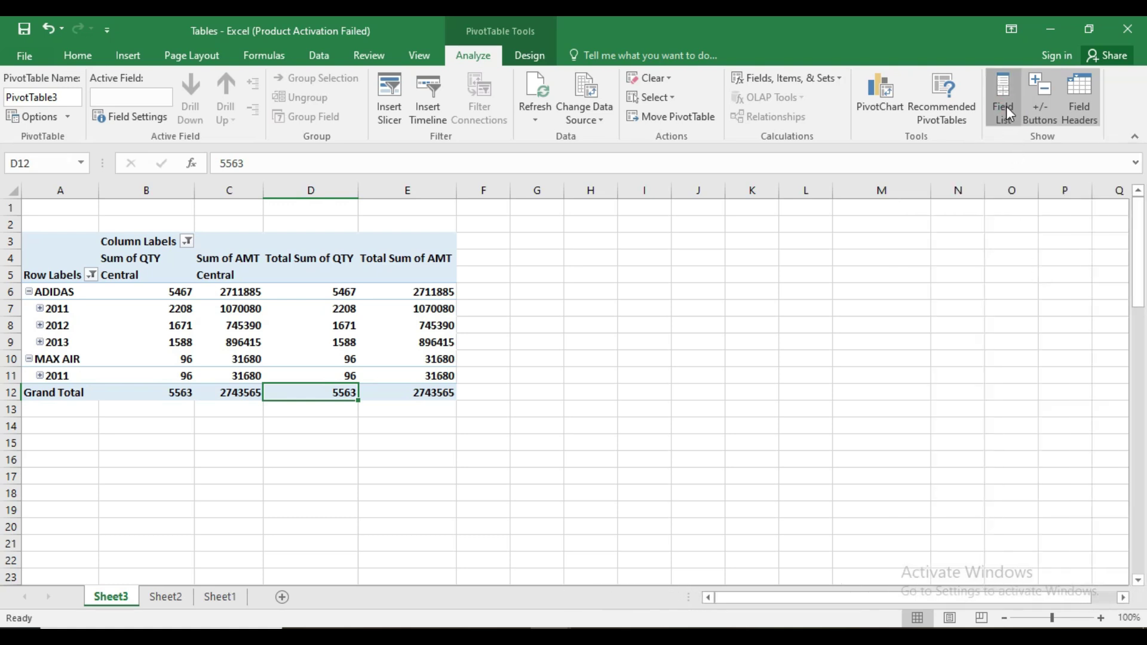
{"action": "left_click", "coordinate": [1006, 106]}
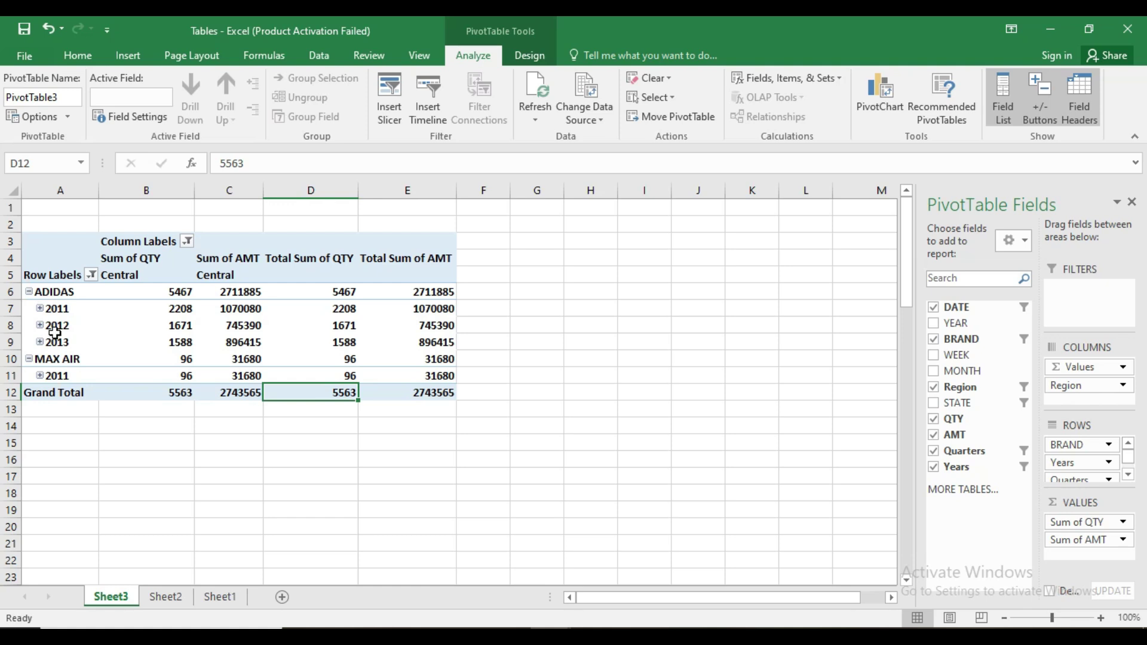
- Zoom the sheet to 130% and expand 2011 under ADIDAS down to the months of Qtr1
{"action": "left_click", "coordinate": [1101, 619]}
{"action": "left_click", "coordinate": [1101, 619]}
{"action": "left_click", "coordinate": [1101, 619]}
{"action": "left_click_drag", "start_coordinate": [739, 597], "coordinate": [691, 597]}
{"action": "left_click", "coordinate": [56, 281]}
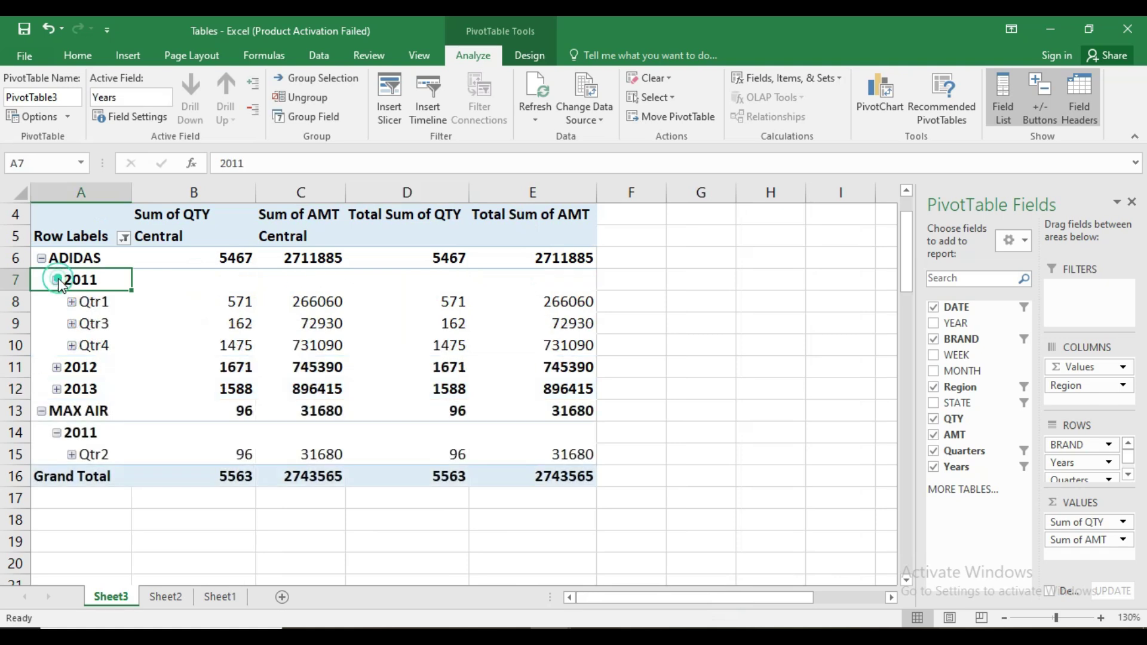
{"action": "left_click", "coordinate": [72, 302]}
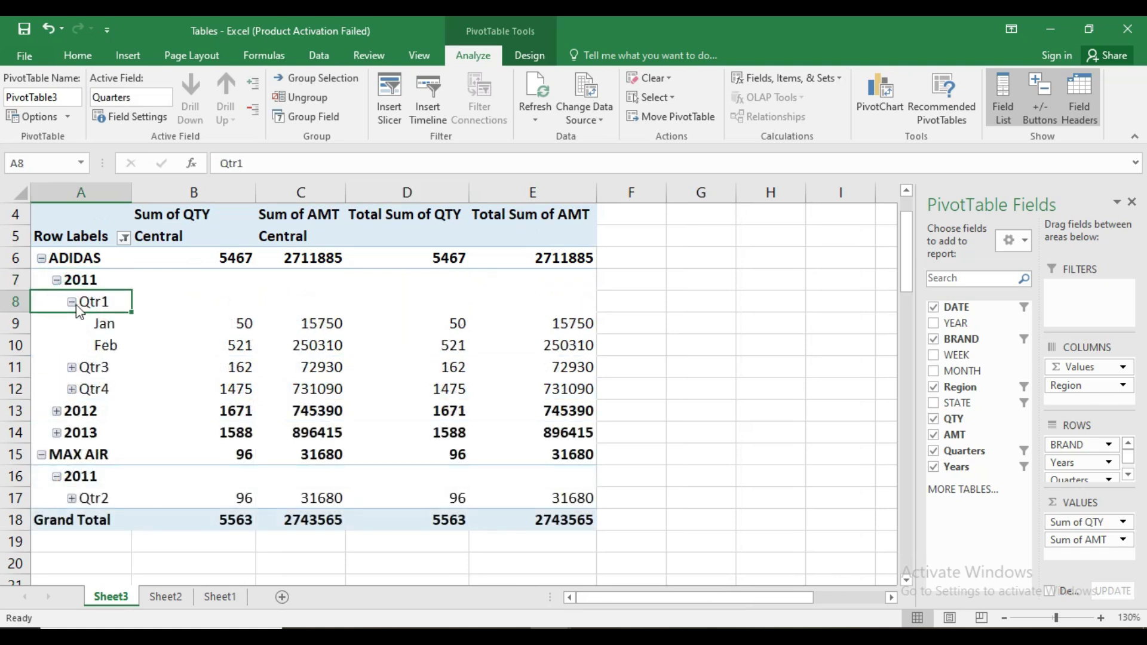
- Hide the pivot table's expand and collapse buttons and show them again
{"action": "left_click", "coordinate": [1038, 113]}
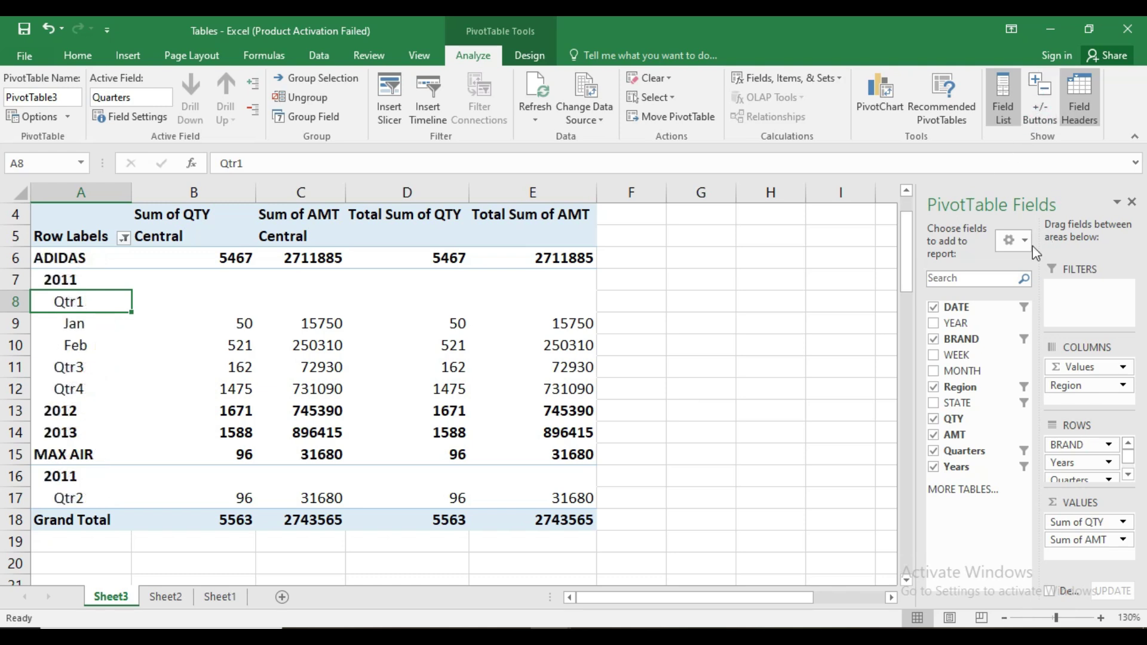
{"action": "left_click", "coordinate": [1047, 107]}
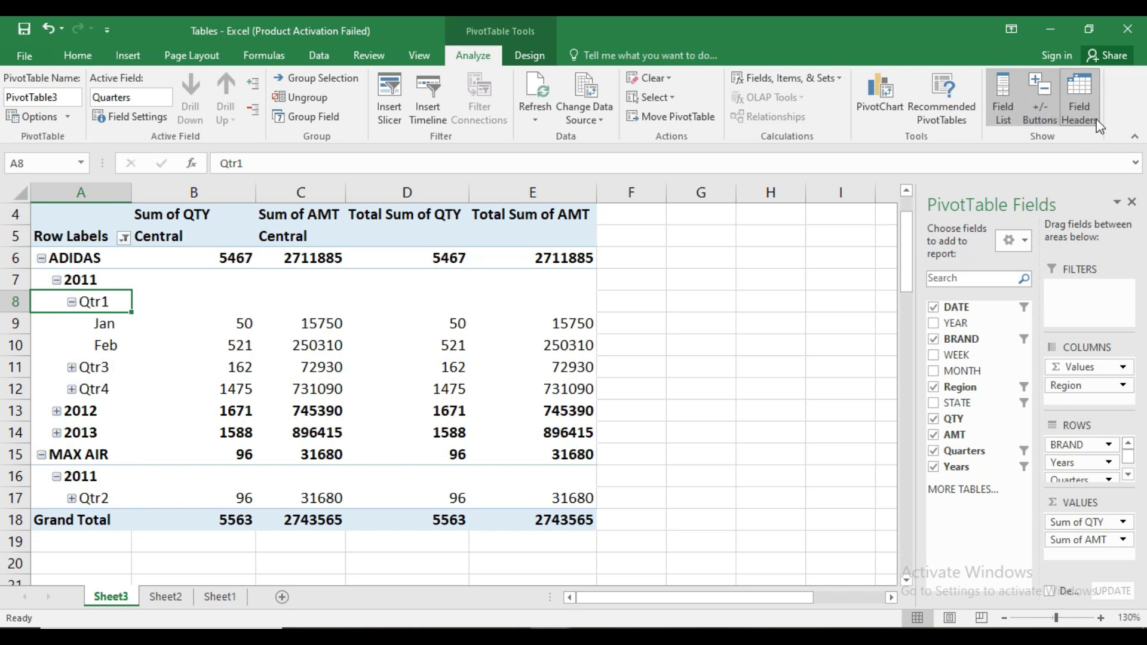
- Switch the pivot table's field headers off and on several times, leaving them displayed
{"action": "scroll", "coordinate": [330, 240], "scroll_direction": "up", "scroll_amount": 1}
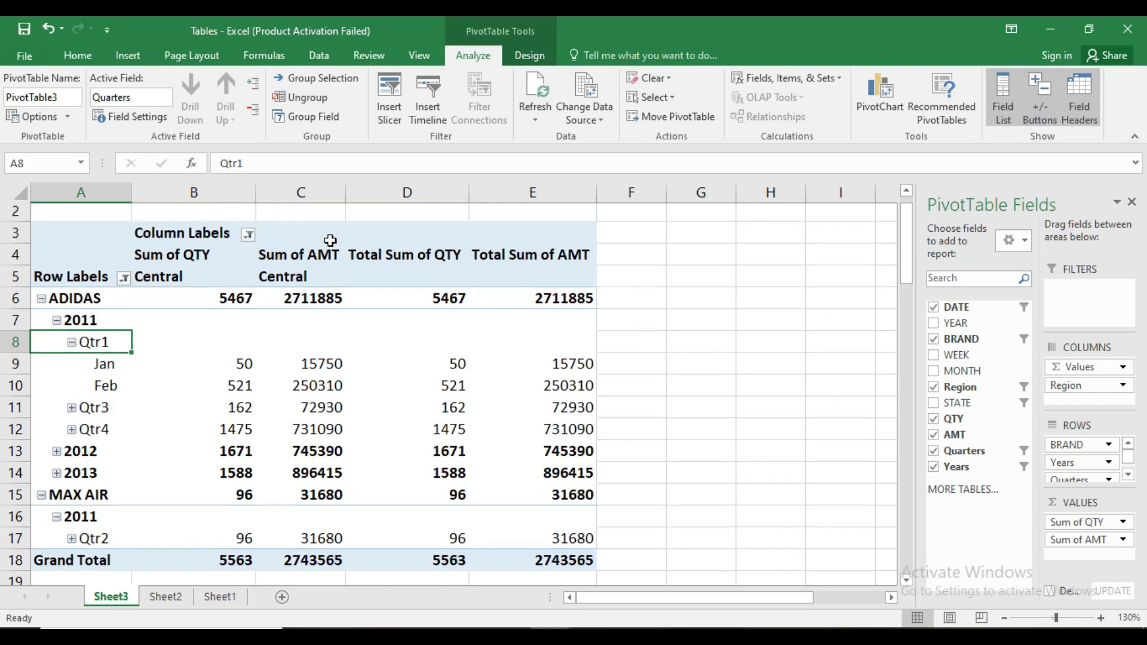
{"action": "left_click", "coordinate": [1091, 105]}
{"action": "left_click", "coordinate": [1091, 105]}
{"action": "left_click", "coordinate": [1091, 105]}
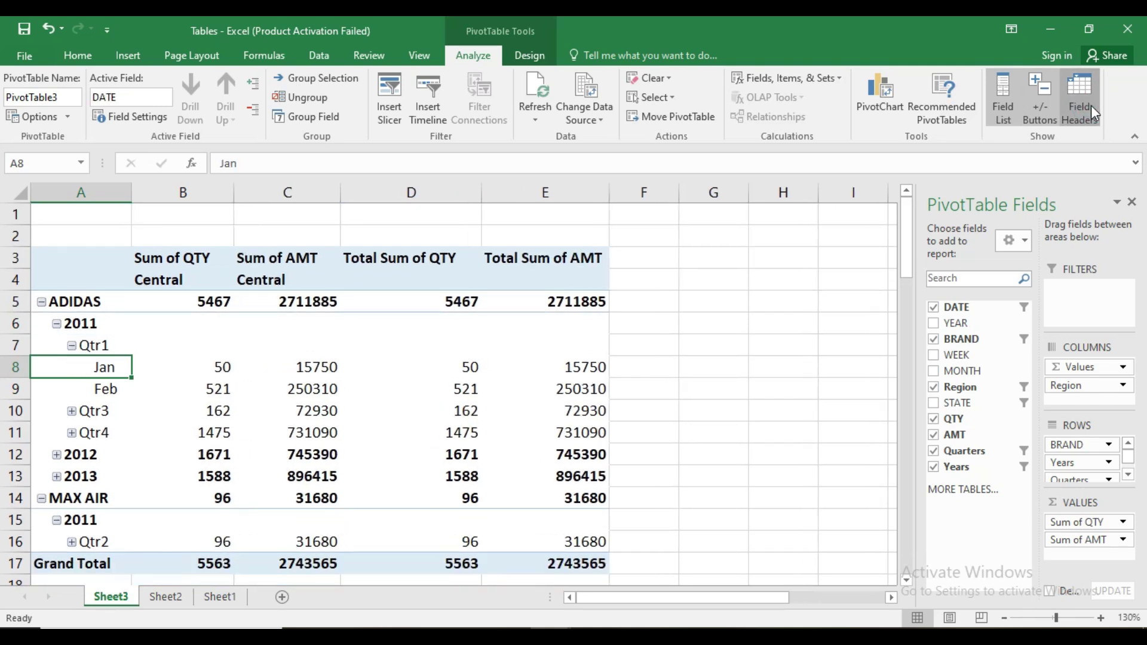
{"action": "left_click", "coordinate": [1090, 106]}
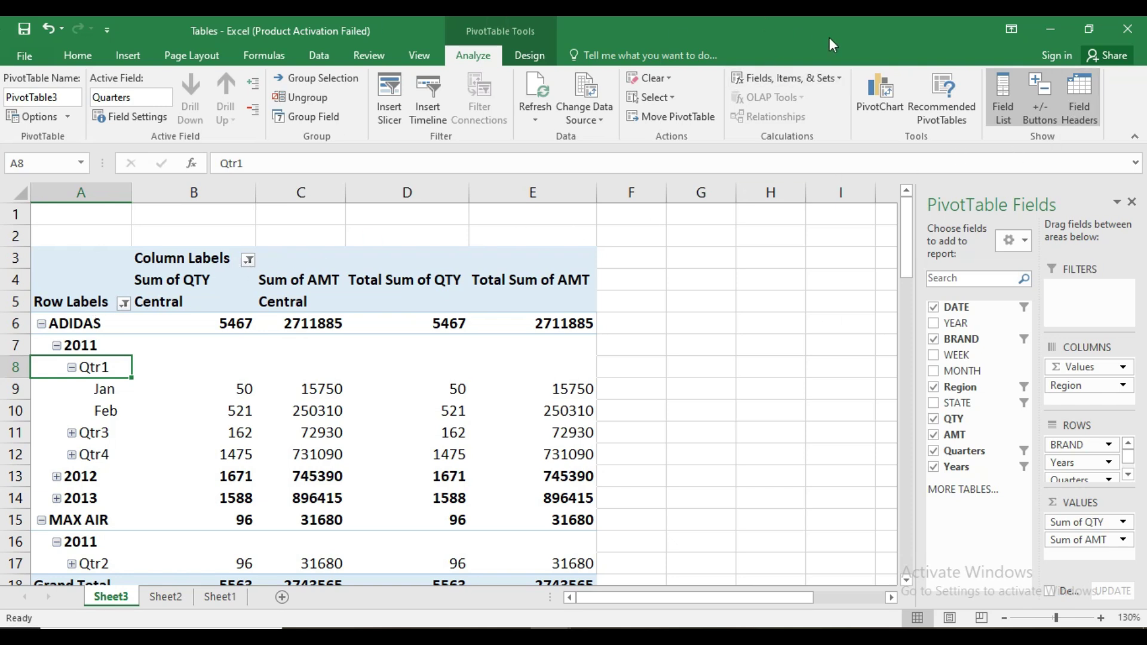
{"action": "left_click", "coordinate": [1082, 91]}
{"action": "left_click", "coordinate": [1083, 91]}
{"action": "left_click", "coordinate": [1083, 90]}
{"action": "left_click", "coordinate": [1083, 91]}
{"action": "left_click", "coordinate": [1083, 90]}
{"action": "left_click", "coordinate": [1082, 91]}
- Zoom the sheet out to 106% and set the pivot table to show no subtotals
{"action": "left_click", "coordinate": [528, 55]}
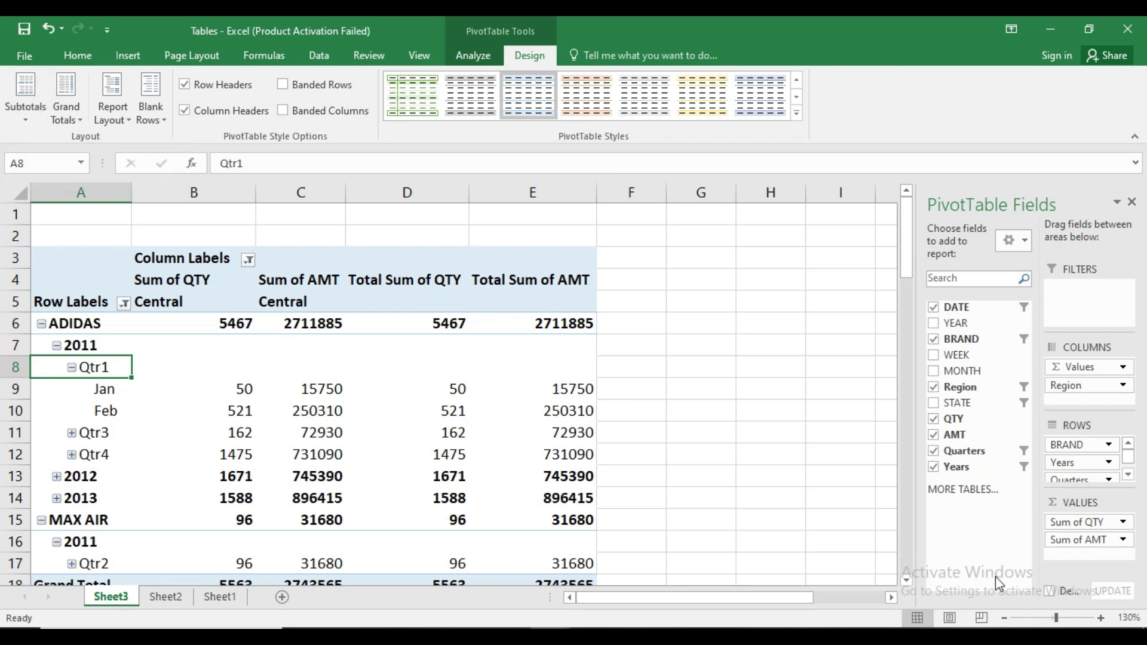
{"action": "left_click_drag", "start_coordinate": [1055, 621], "coordinate": [1052, 620]}
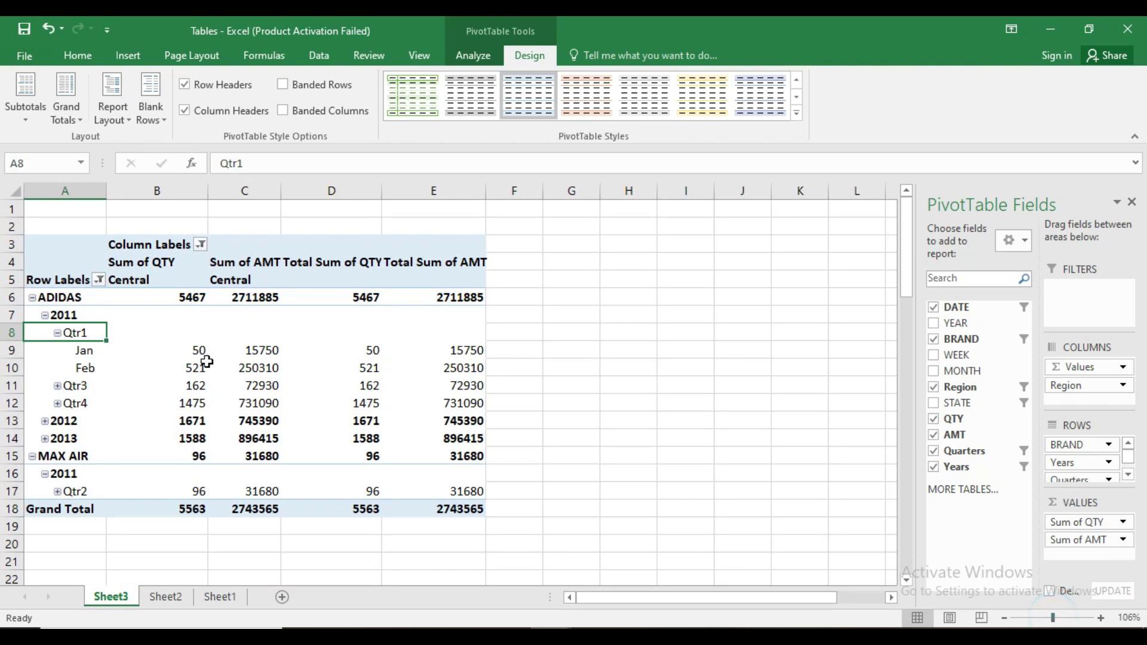
{"action": "left_click", "coordinate": [24, 120]}
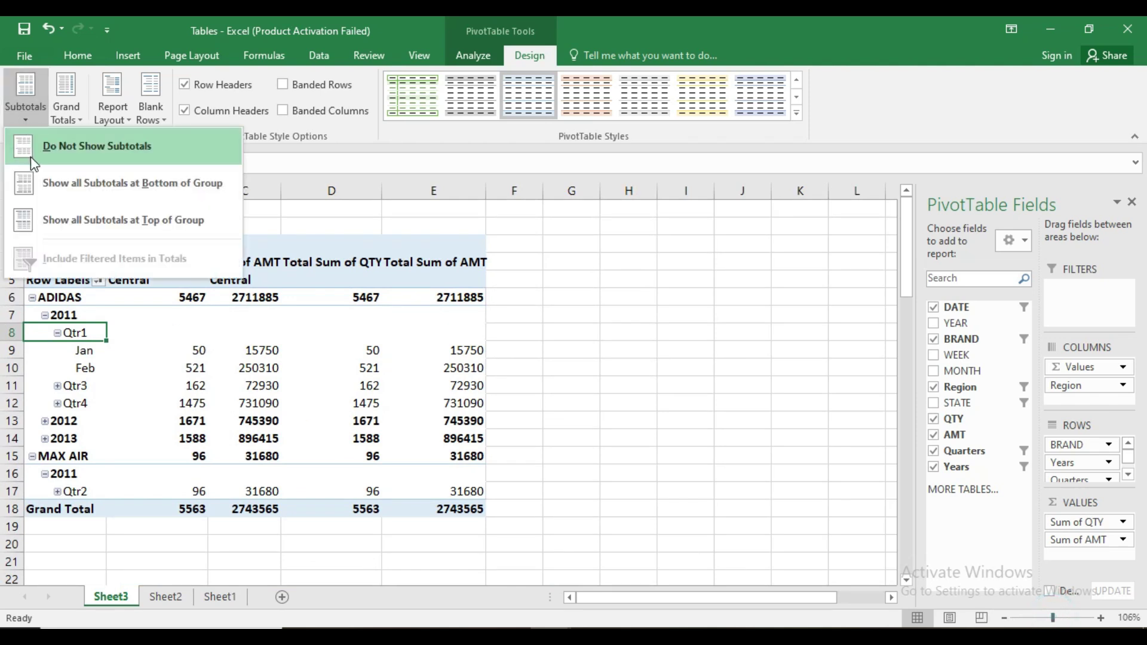
{"action": "left_click", "coordinate": [130, 151]}
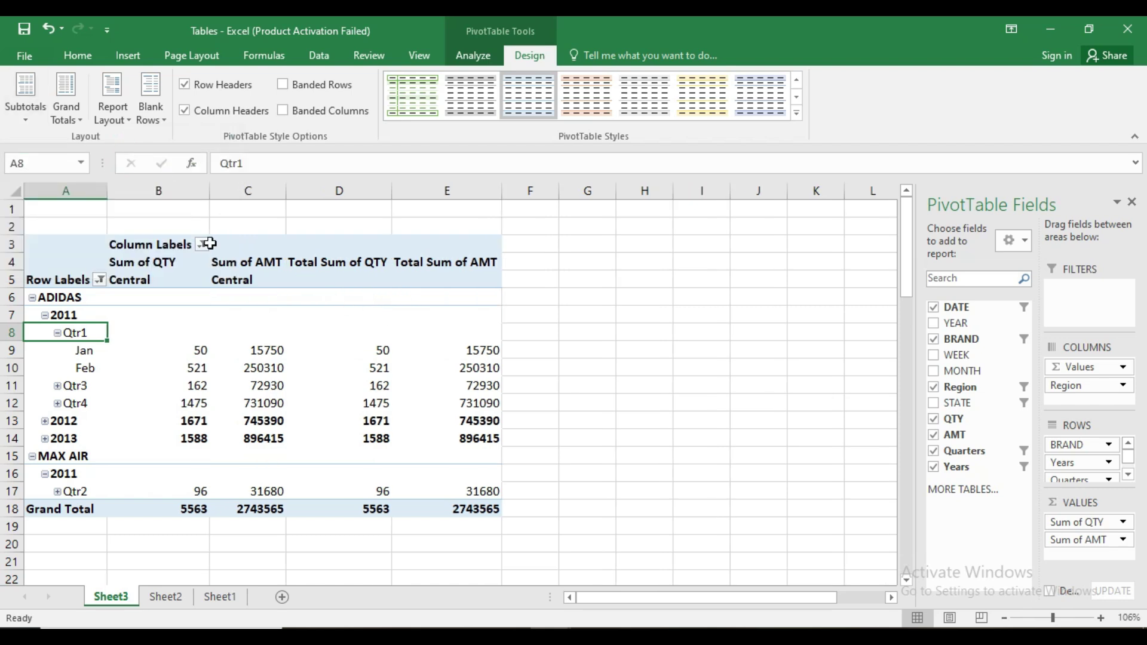
- Undo the subtotal removal, then set the pivot table to Do Not Show Subtotals again
{"action": "left_click", "coordinate": [21, 120]}
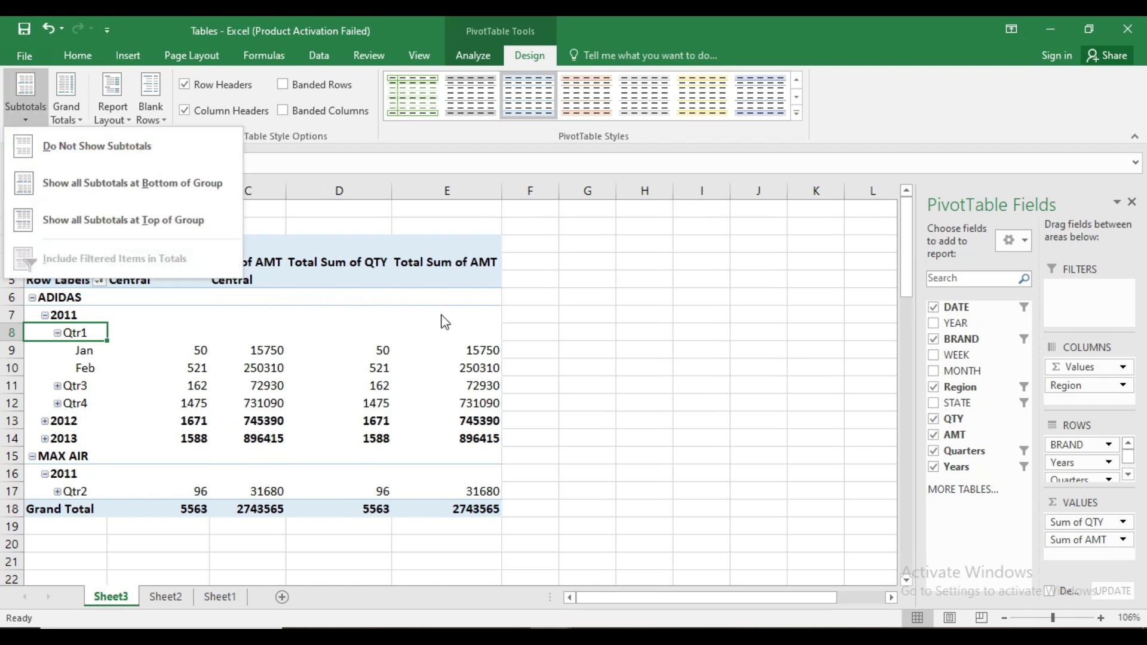
{"action": "left_click", "coordinate": [597, 353]}
{"action": "key", "text": "ctrl+z"}
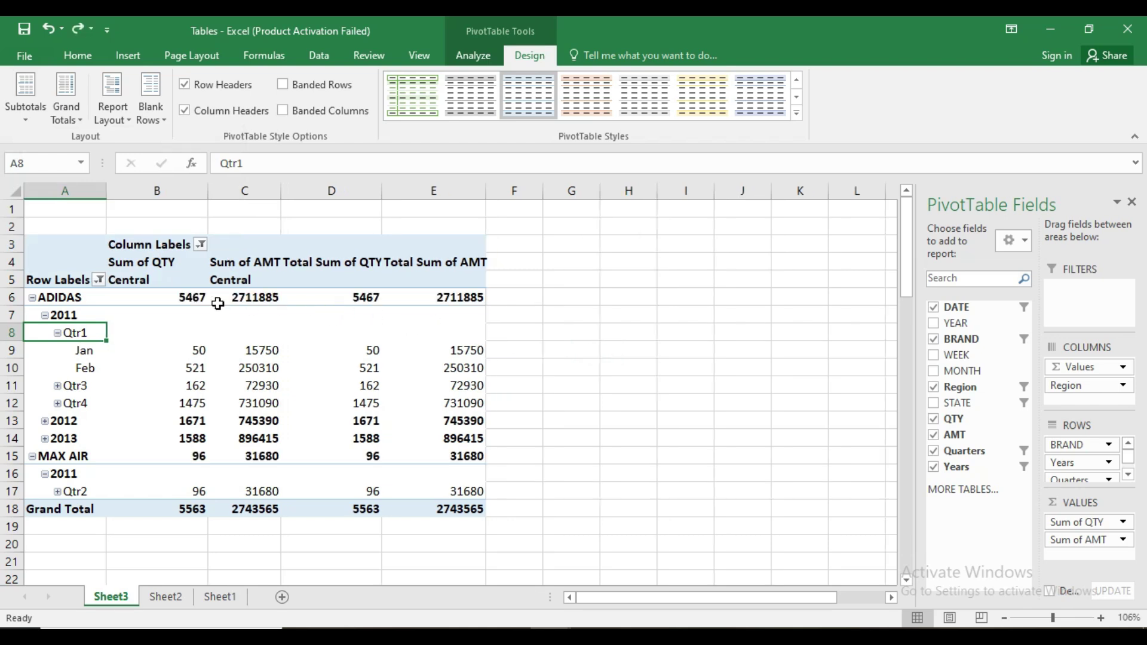
{"action": "left_click", "coordinate": [20, 120]}
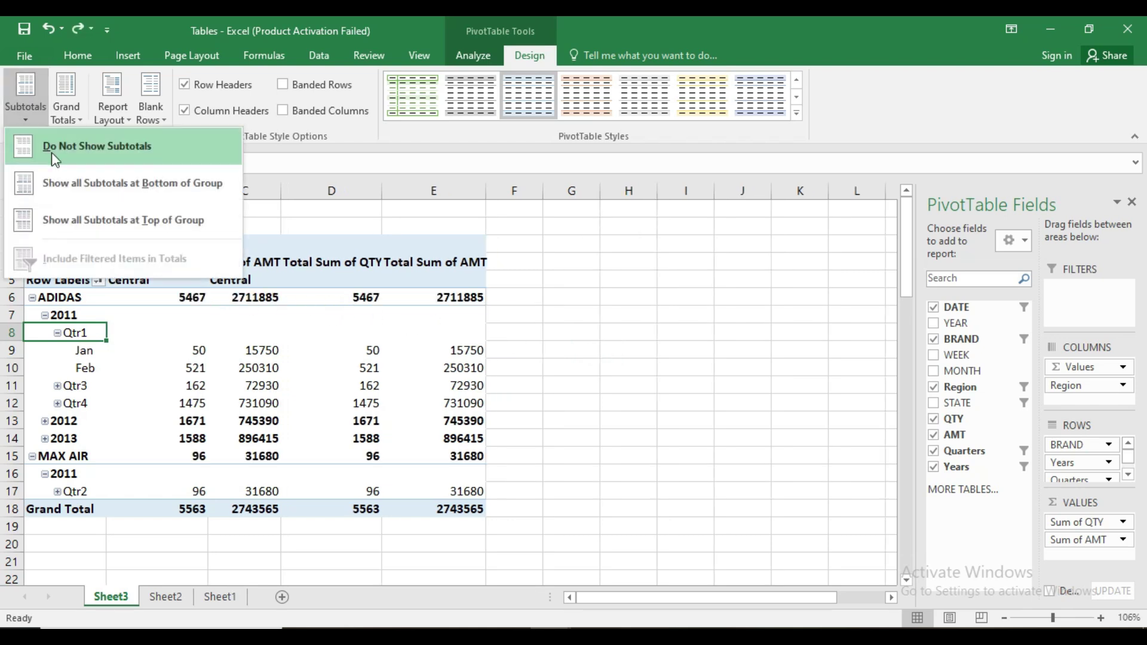
{"action": "left_click", "coordinate": [121, 145]}
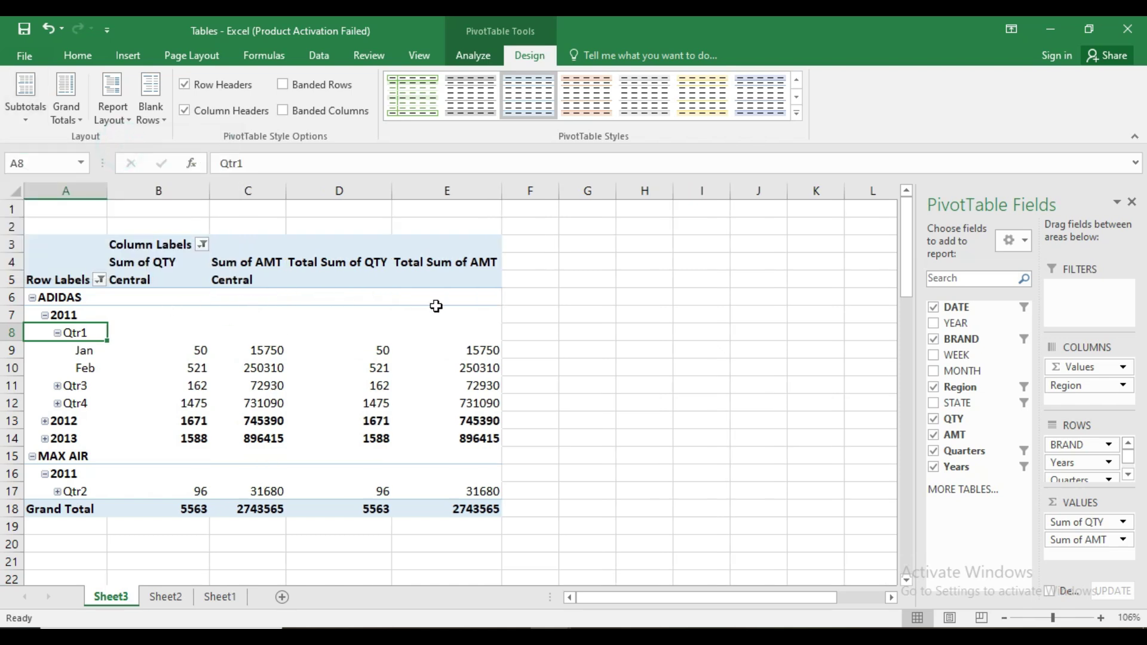
- Show all subtotals at the bottom of each group, then switch them to the top of each group
{"action": "left_click", "coordinate": [25, 115]}
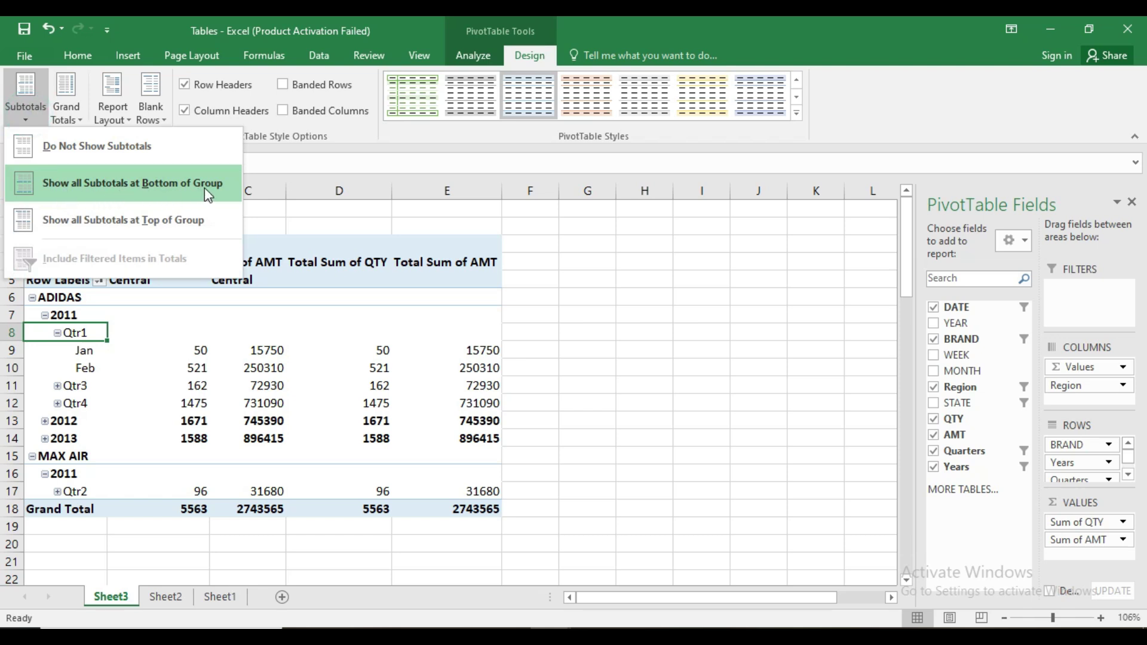
{"action": "left_click", "coordinate": [204, 188]}
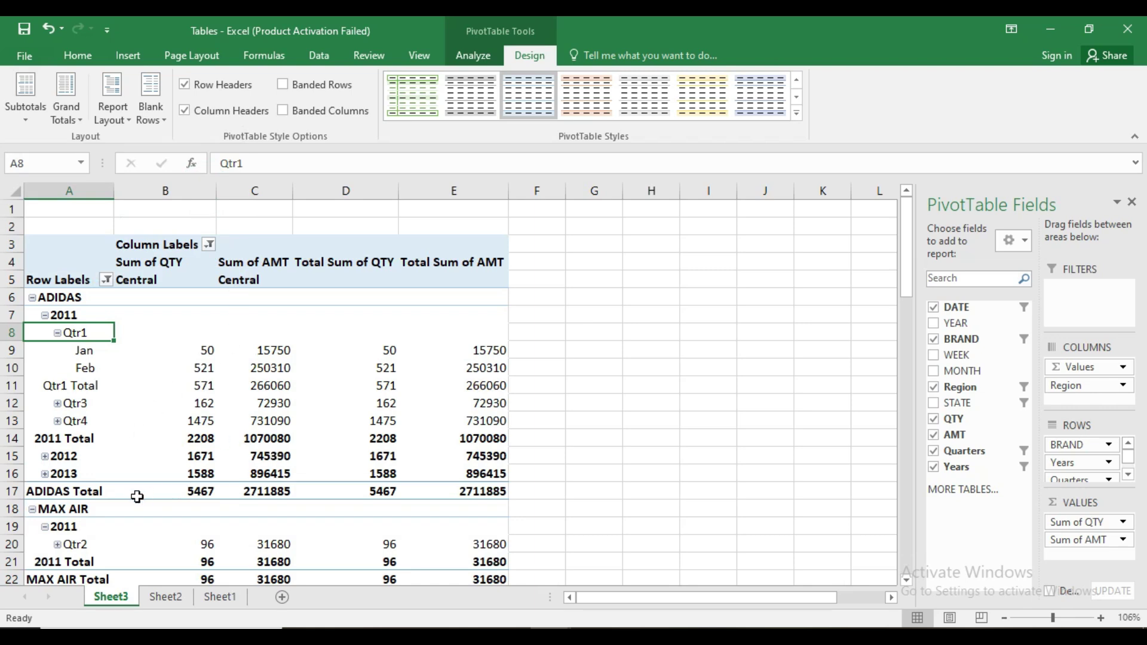
{"action": "scroll", "coordinate": [258, 500], "scroll_direction": "down", "scroll_amount": 1}
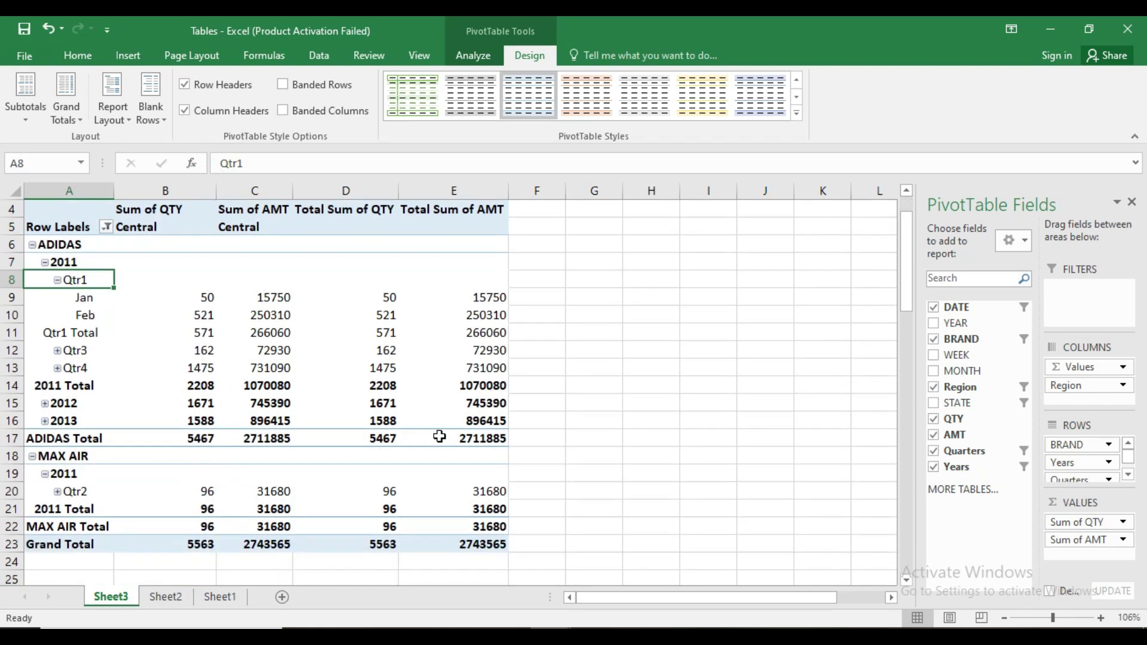
{"action": "left_click", "coordinate": [24, 118]}
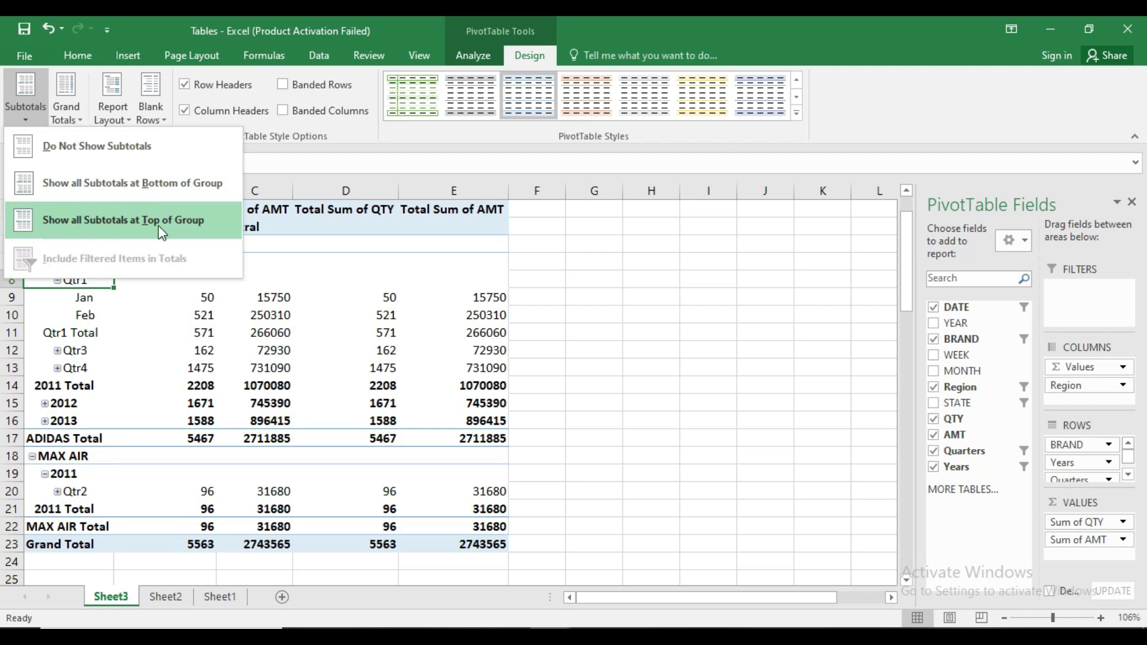
{"action": "left_click", "coordinate": [177, 221]}
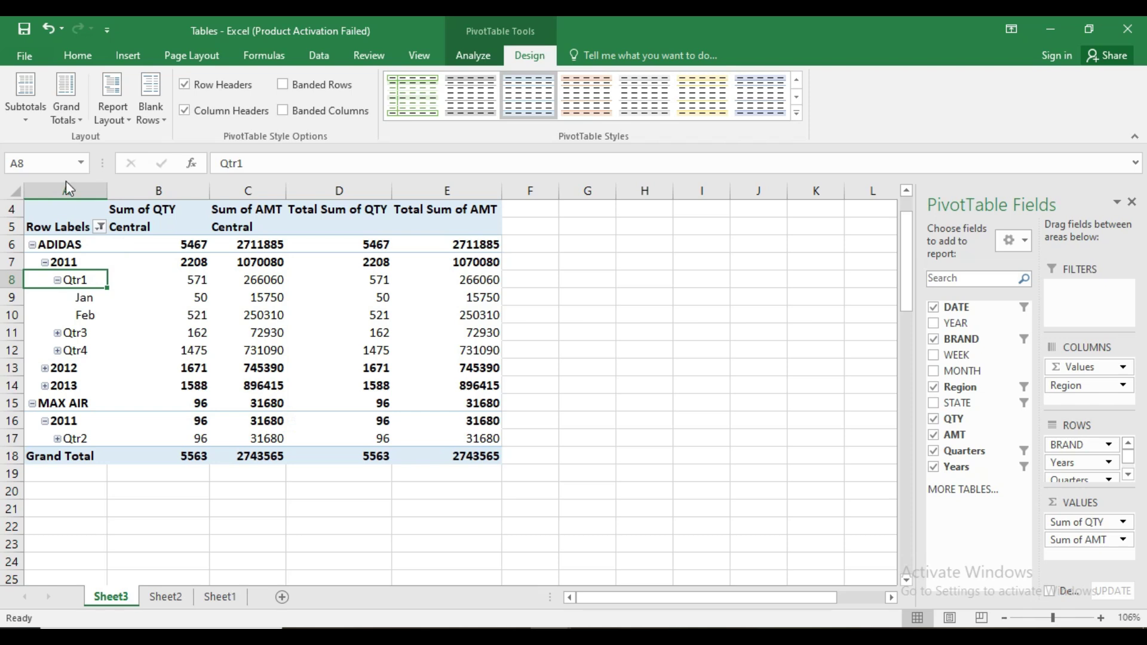
- Alternate the subtotals between the bottom and top of each group once more, finishing with subtotals turned off
{"action": "left_click", "coordinate": [23, 119]}
{"action": "left_click", "coordinate": [83, 180]}
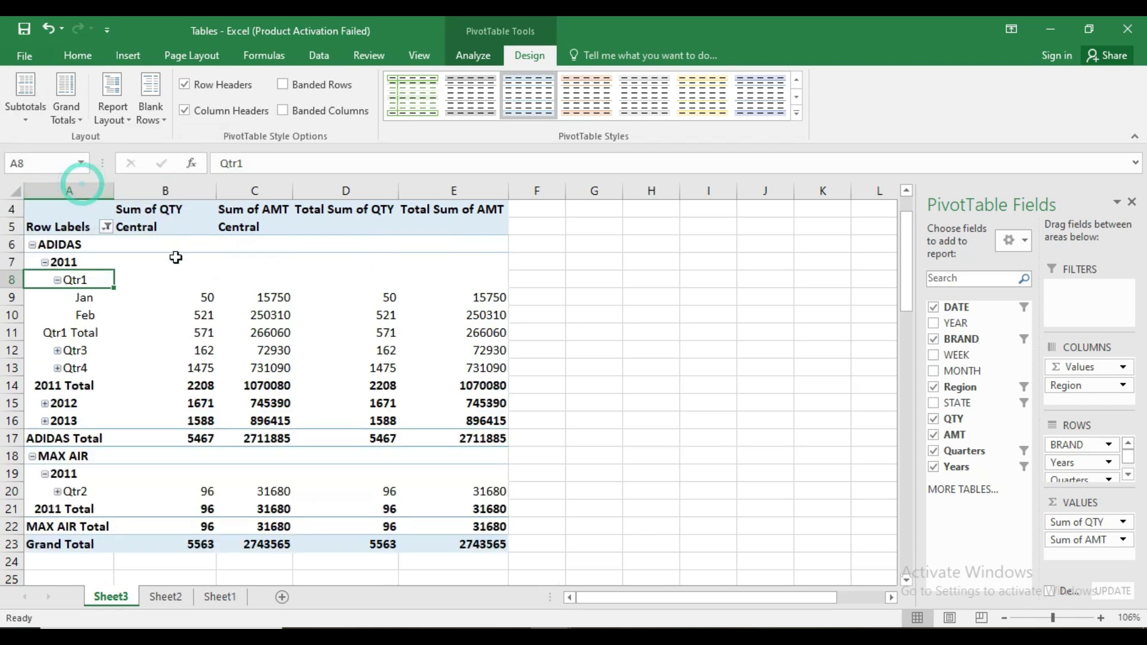
{"action": "left_click", "coordinate": [24, 114]}
{"action": "left_click", "coordinate": [89, 221]}
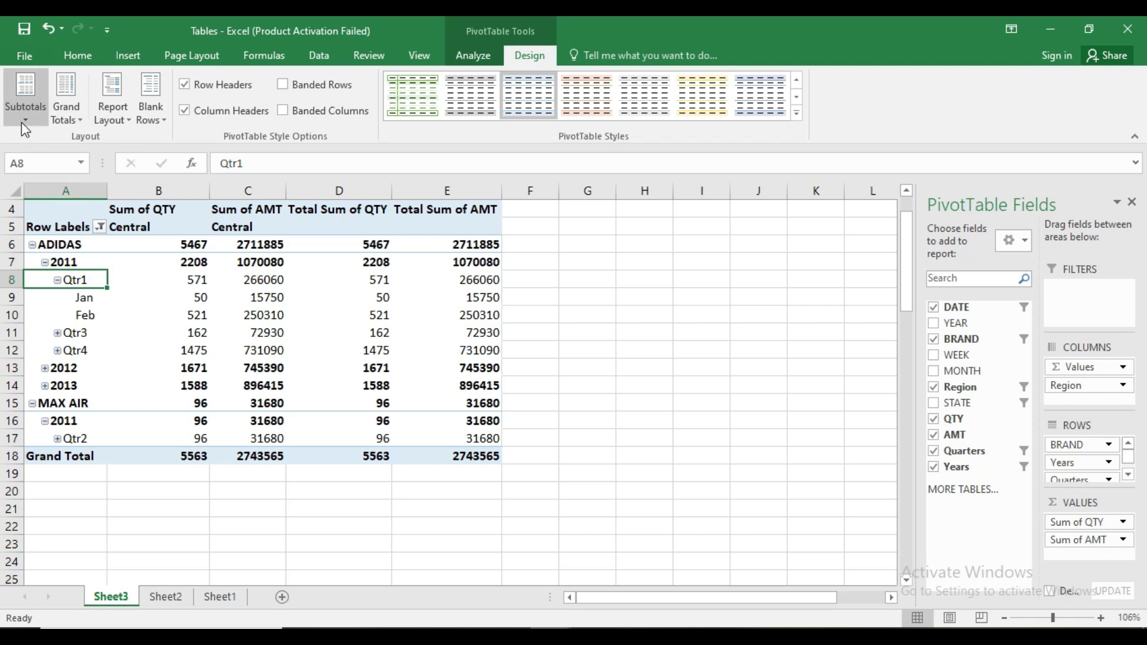
{"action": "left_click", "coordinate": [26, 92]}
{"action": "left_click", "coordinate": [52, 150]}
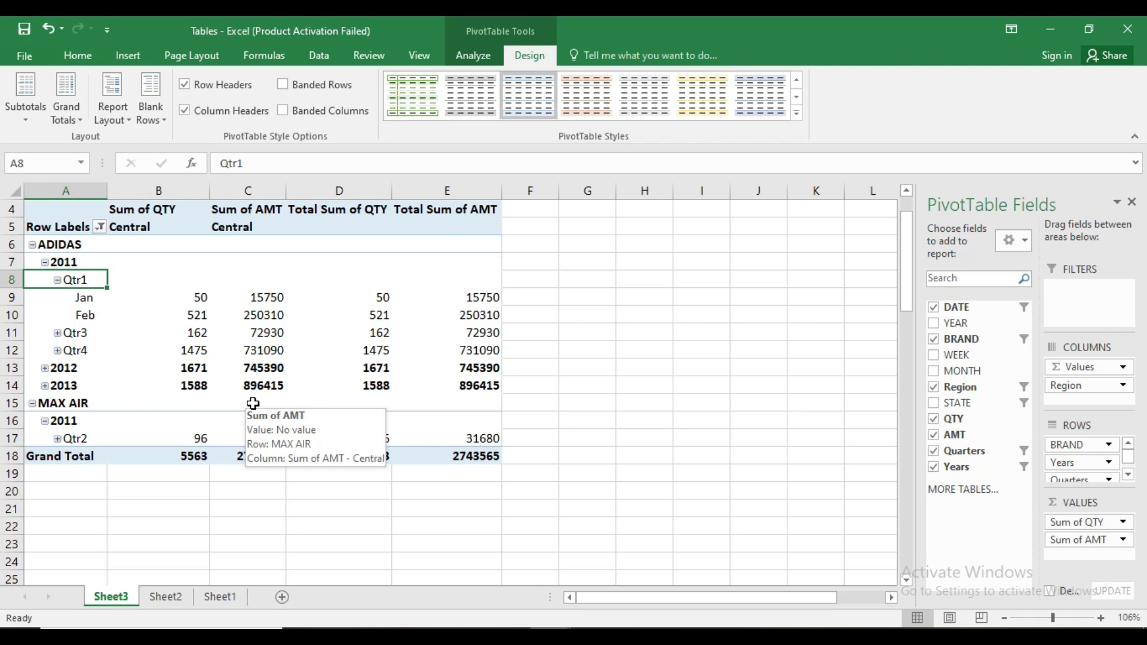
- Turn grand totals off for rows and columns, then back on for both
{"action": "left_click", "coordinate": [67, 123]}
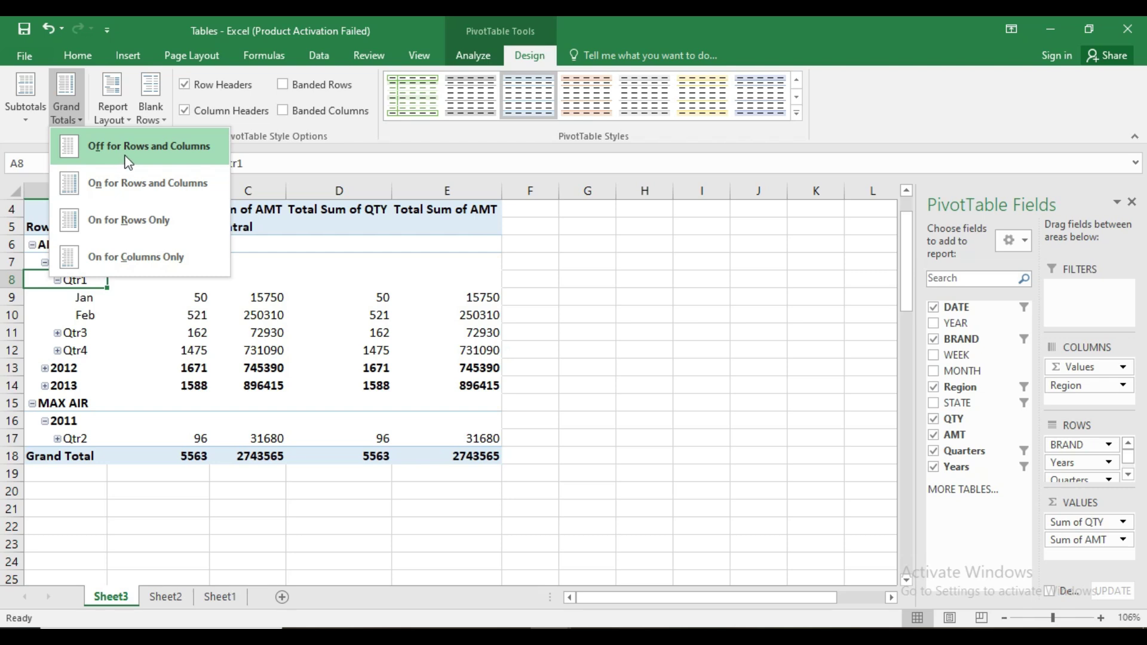
{"action": "left_click", "coordinate": [191, 157]}
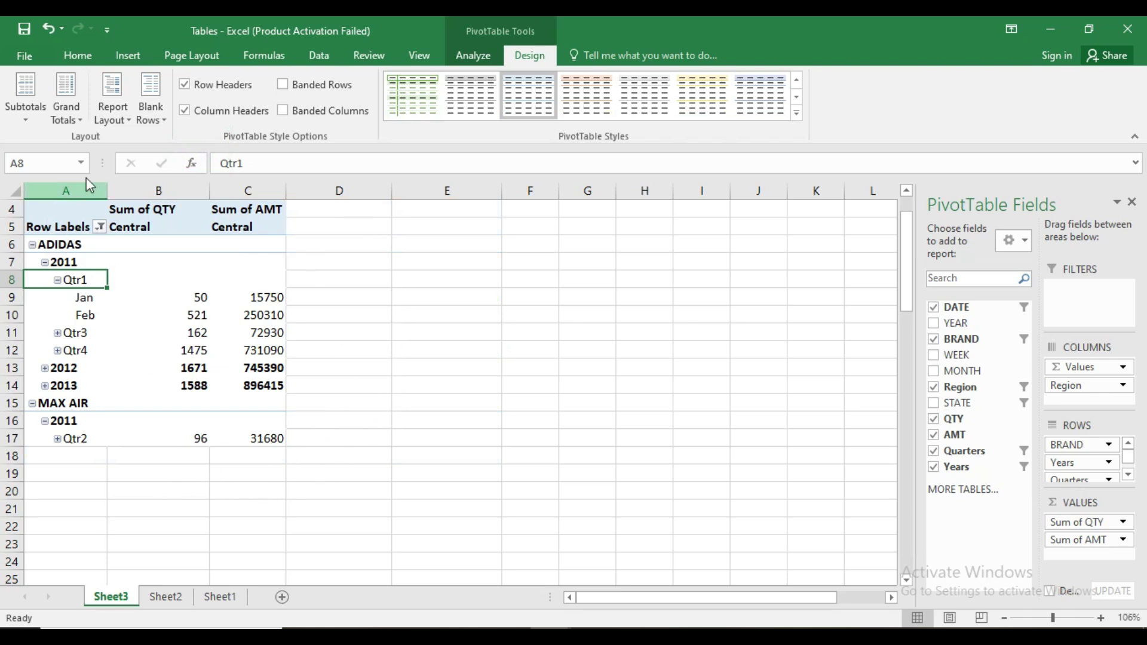
{"action": "left_click", "coordinate": [70, 110]}
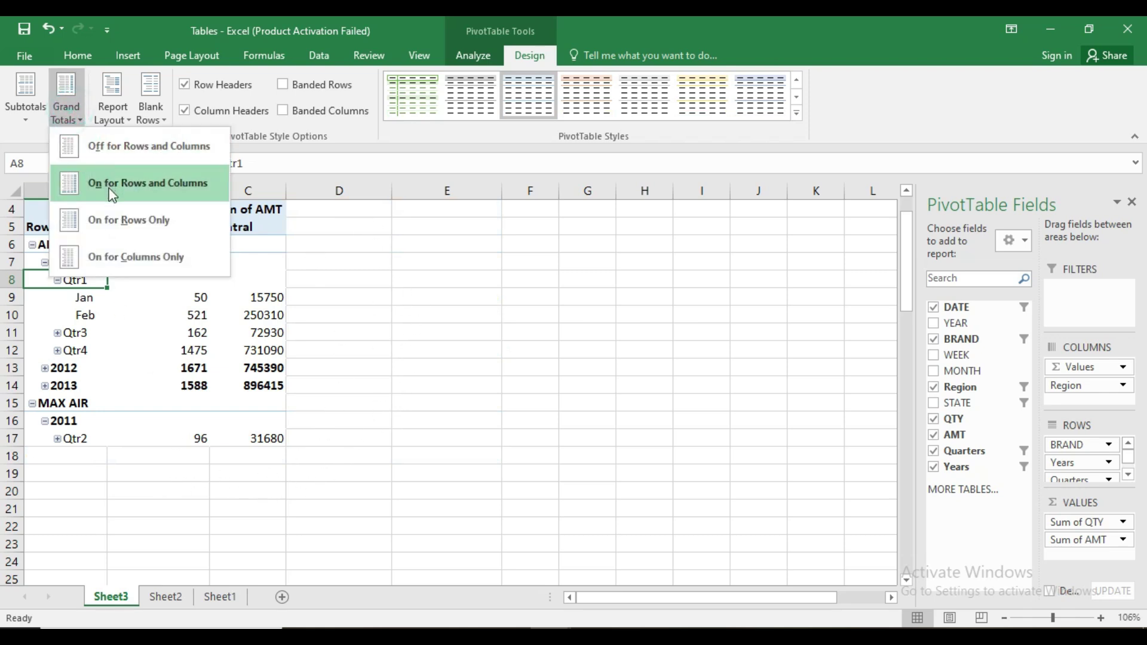
{"action": "left_click", "coordinate": [166, 184]}
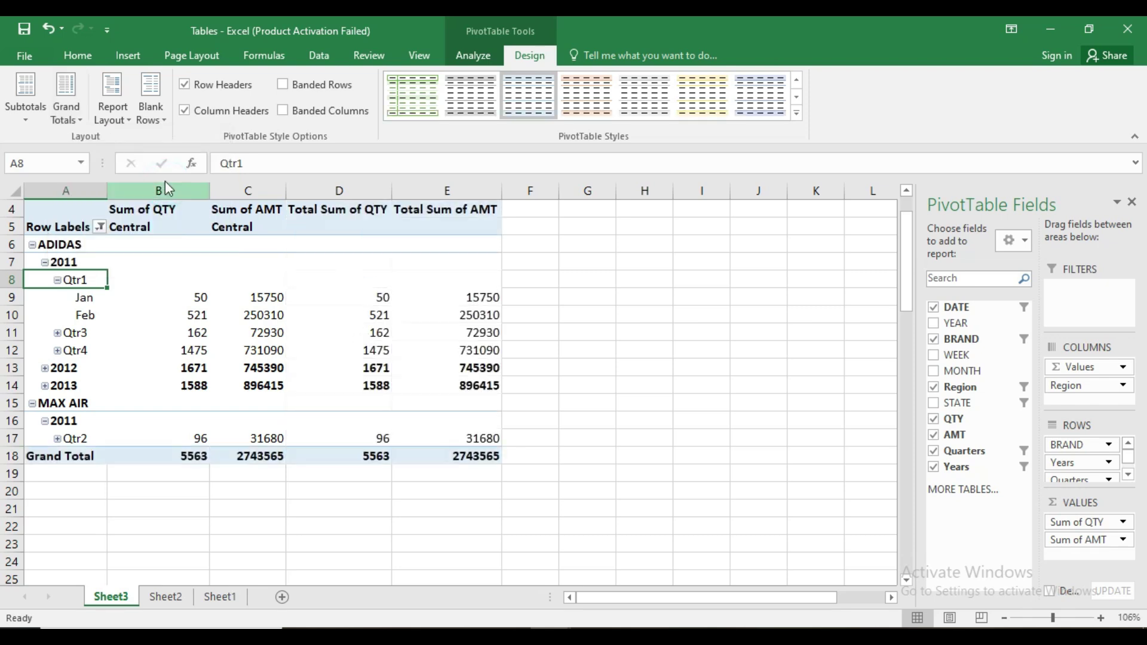
- Set grand totals to On for Rows Only, then to On for Columns Only
{"action": "left_click", "coordinate": [67, 105]}
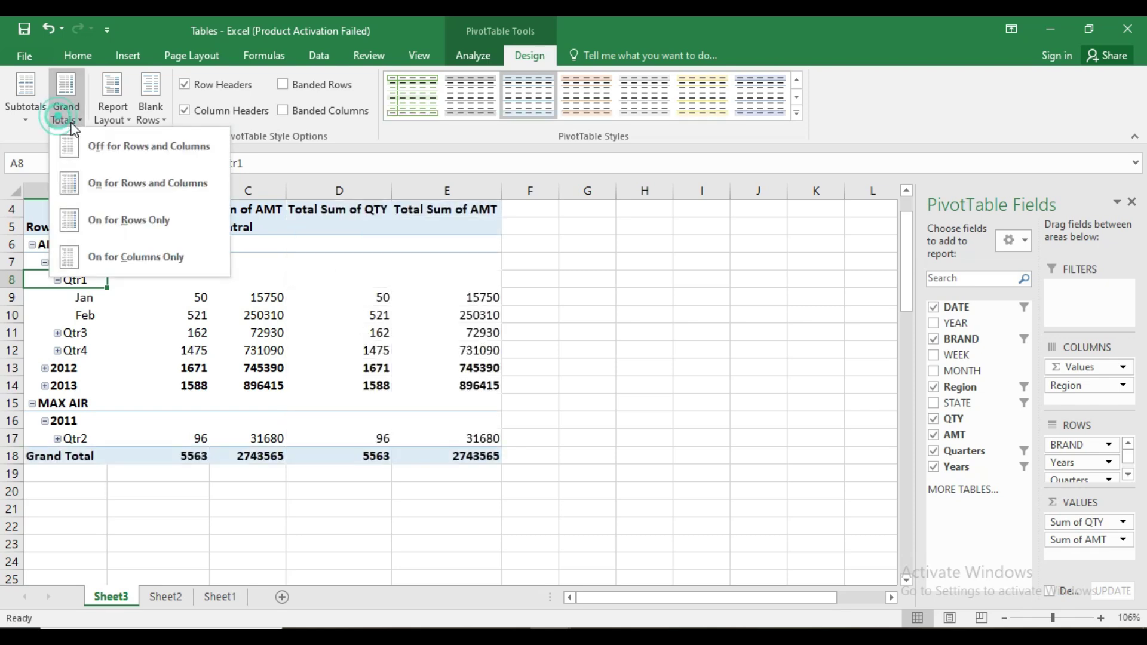
{"action": "left_click", "coordinate": [129, 218]}
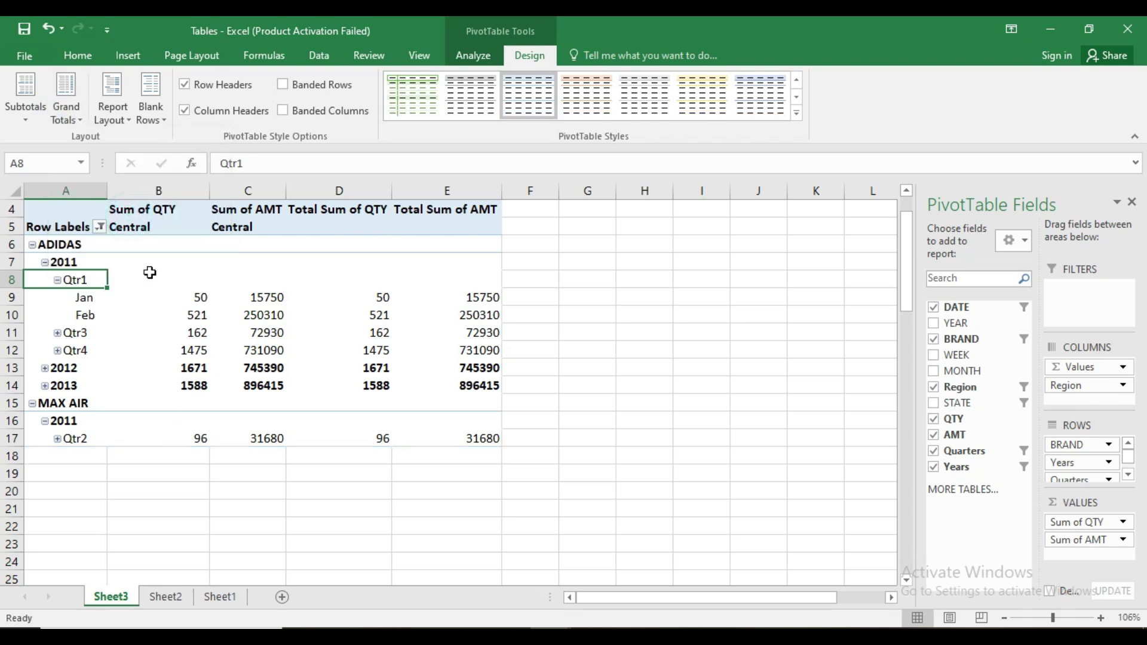
{"action": "left_click", "coordinate": [66, 105]}
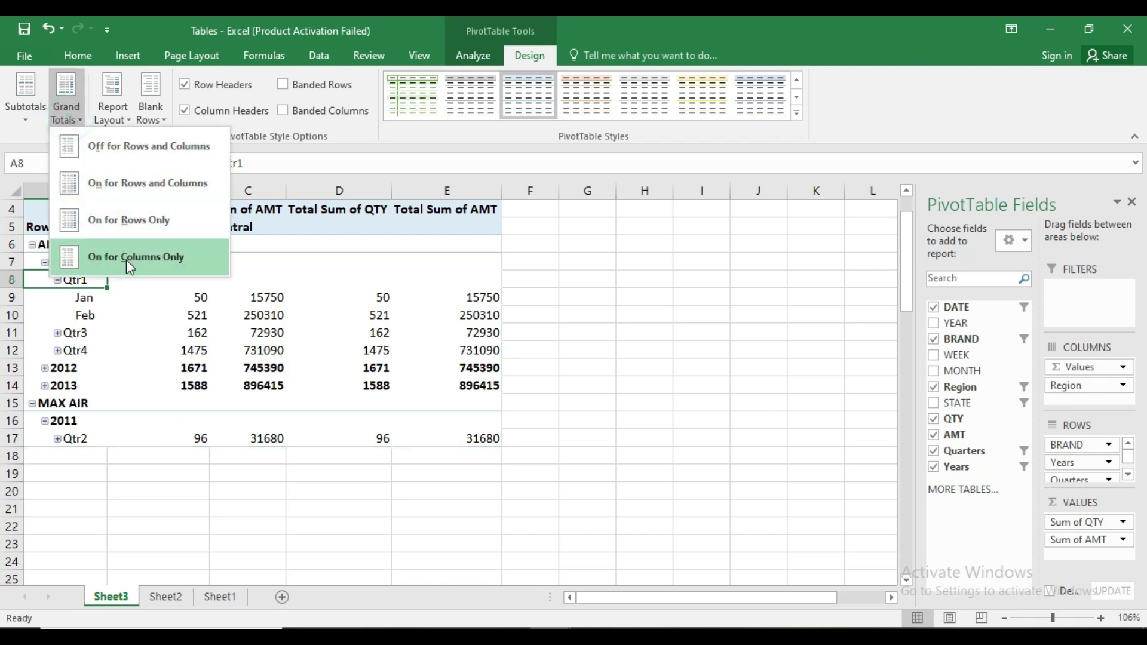
{"action": "left_click", "coordinate": [127, 256]}
- Switch grand totals to rows only again, then restore them for both rows and columns
{"action": "left_click", "coordinate": [72, 119]}
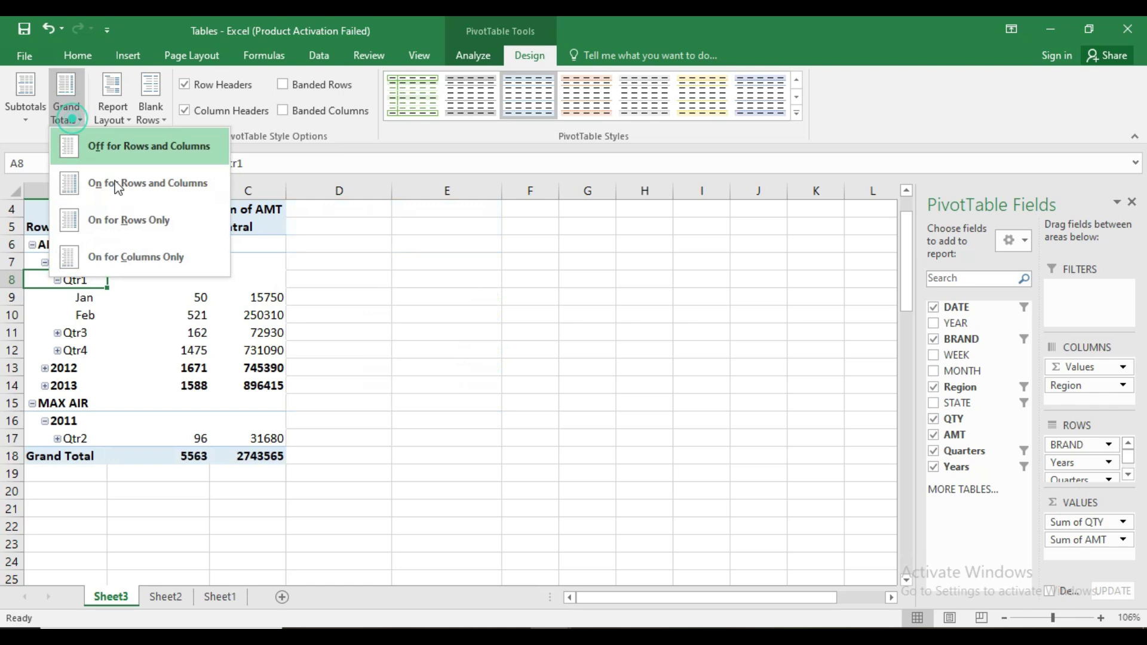
{"action": "left_click", "coordinate": [129, 220]}
{"action": "left_click", "coordinate": [84, 119]}
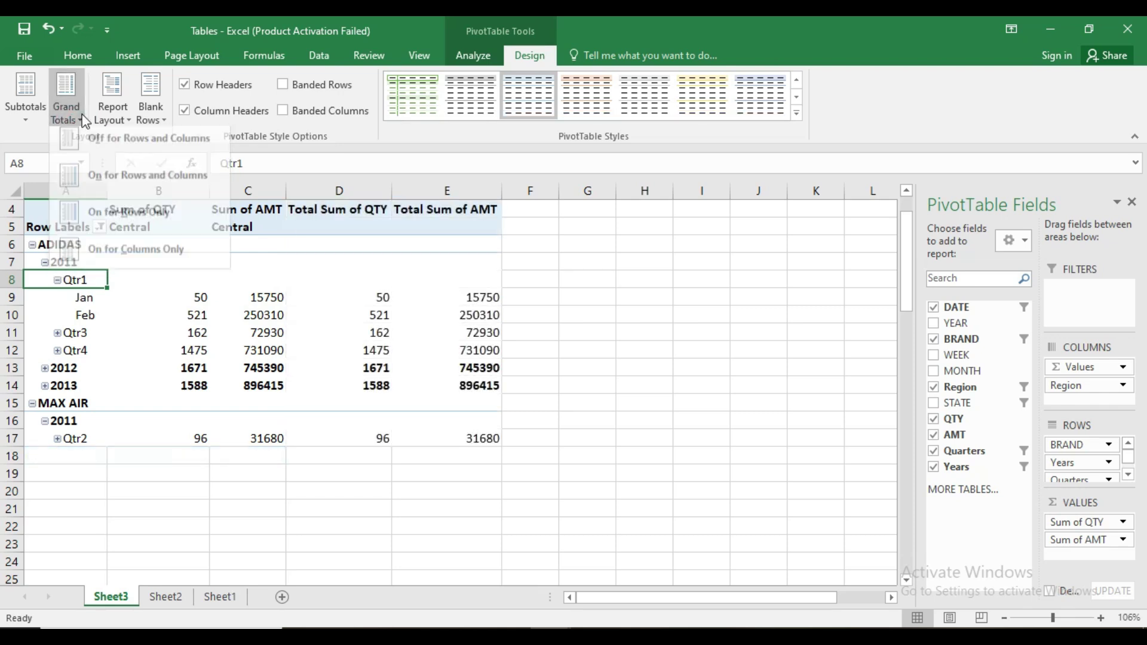
{"action": "left_click", "coordinate": [105, 175]}
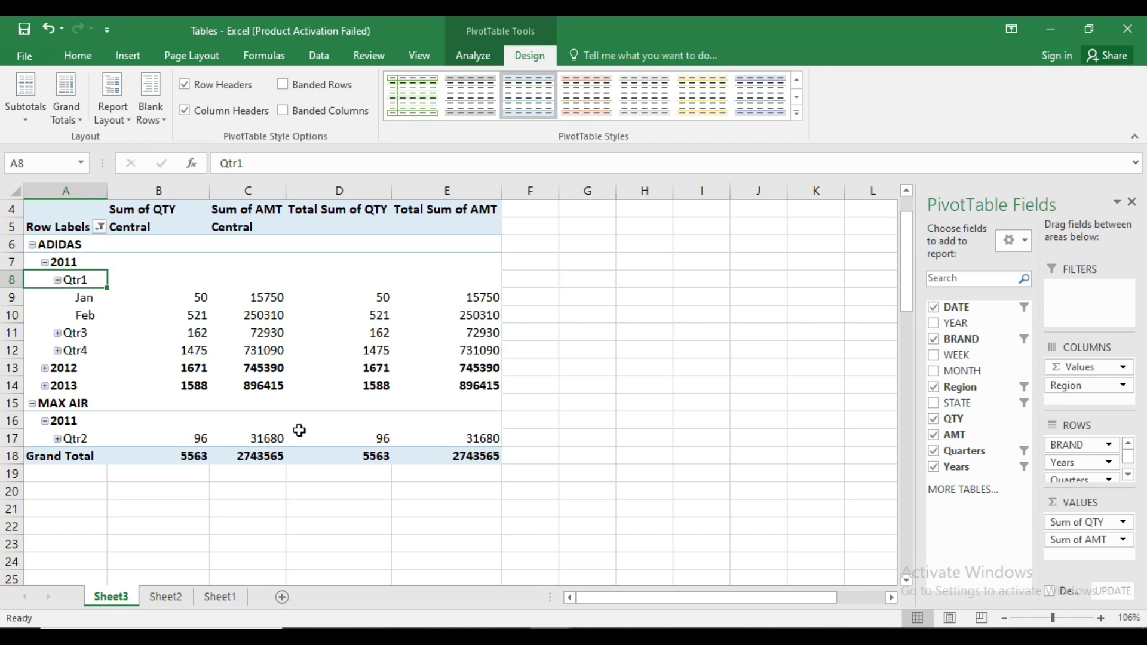
- Apply the compact form report layout to the pivot table, then change it to outline form
{"action": "mouse_move", "coordinate": [299, 430]}
{"action": "mouse_move", "coordinate": [305, 378]}
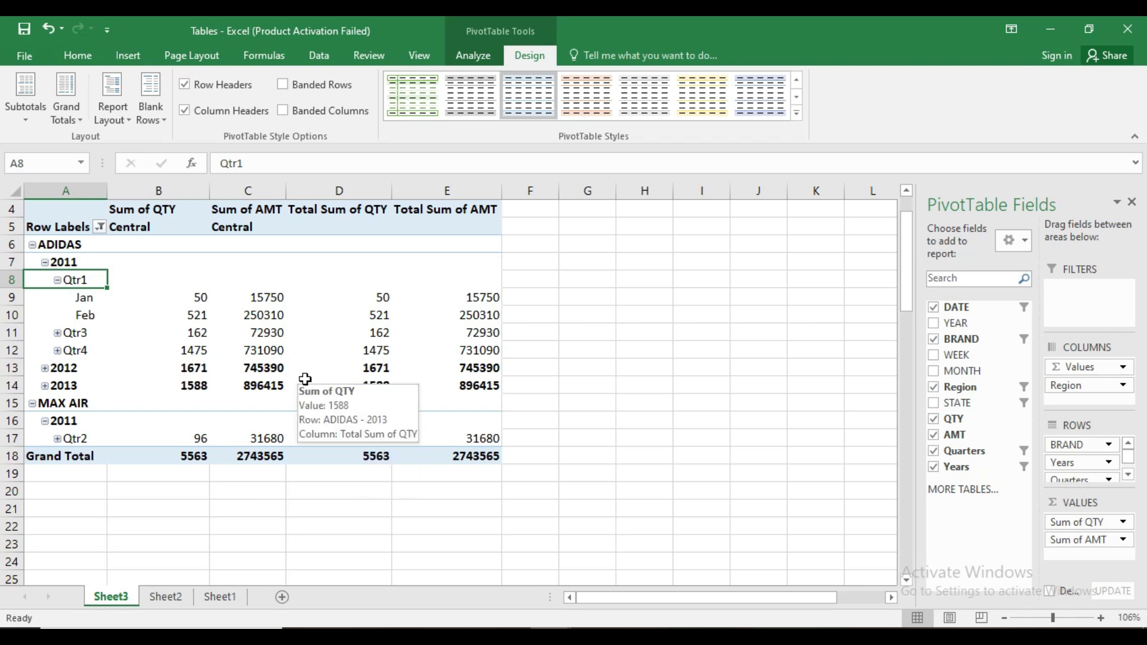
{"action": "left_click", "coordinate": [126, 123]}
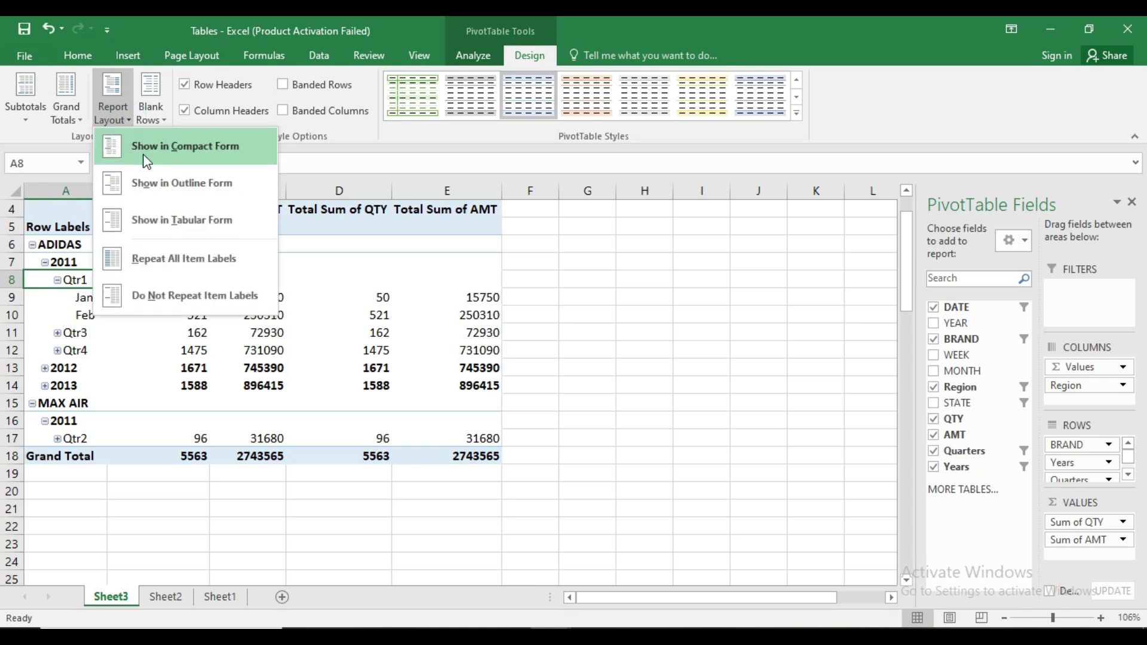
{"action": "left_click", "coordinate": [200, 150]}
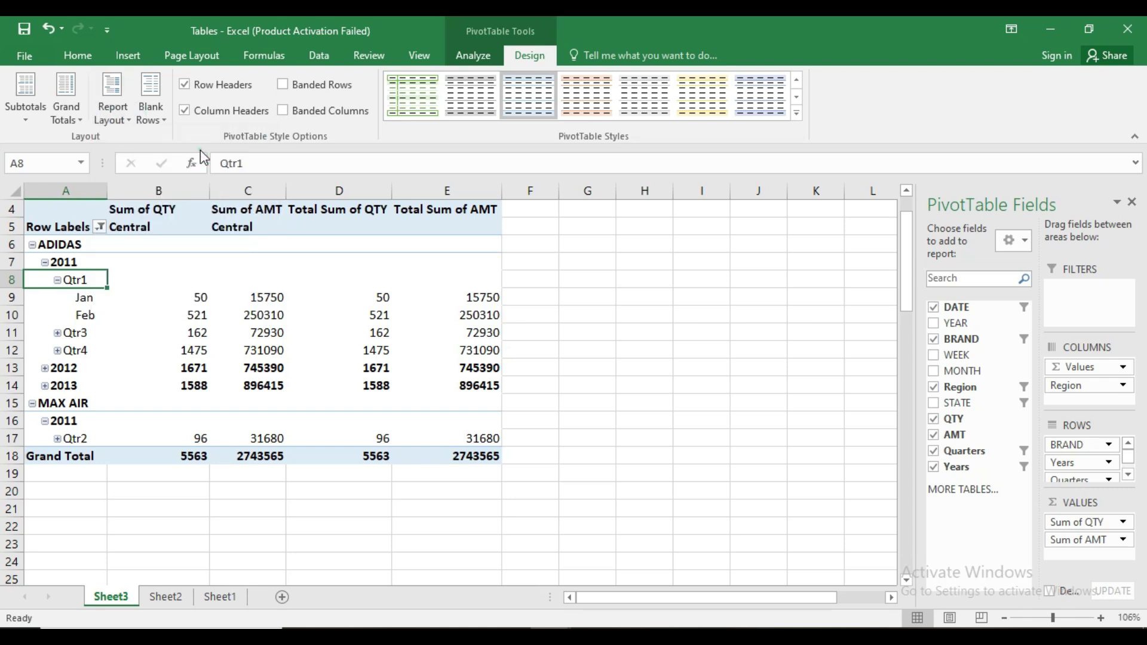
{"action": "left_click", "coordinate": [121, 121]}
{"action": "left_click", "coordinate": [134, 174]}
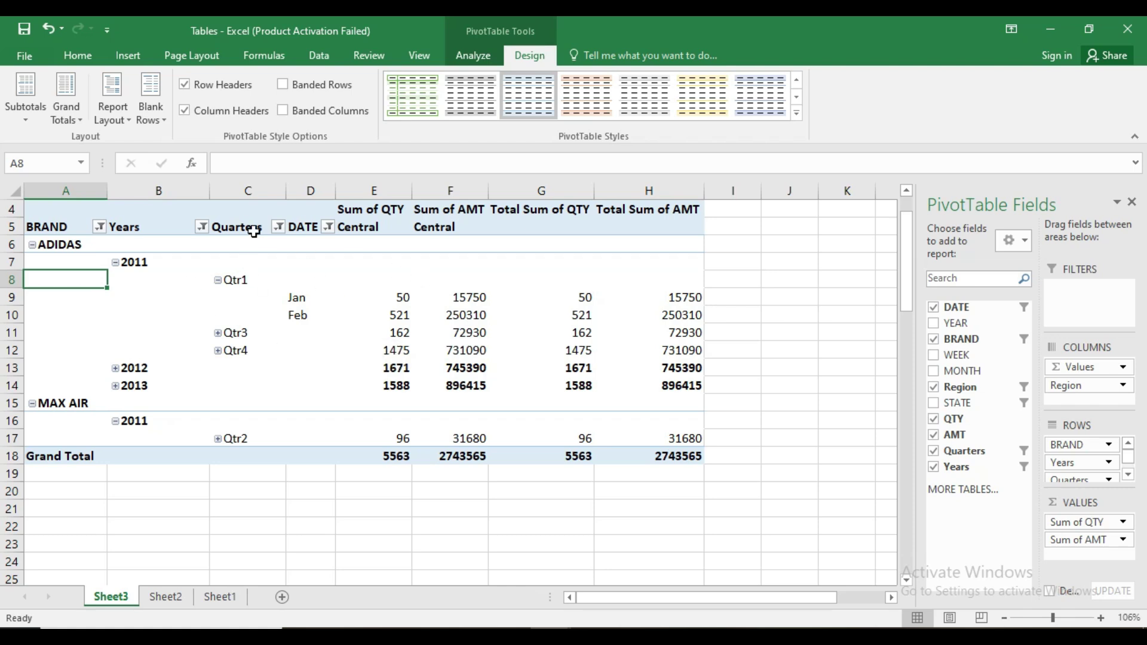
- Return the pivot table to compact form and switch it to outline form again for comparison
{"action": "left_click", "coordinate": [111, 115]}
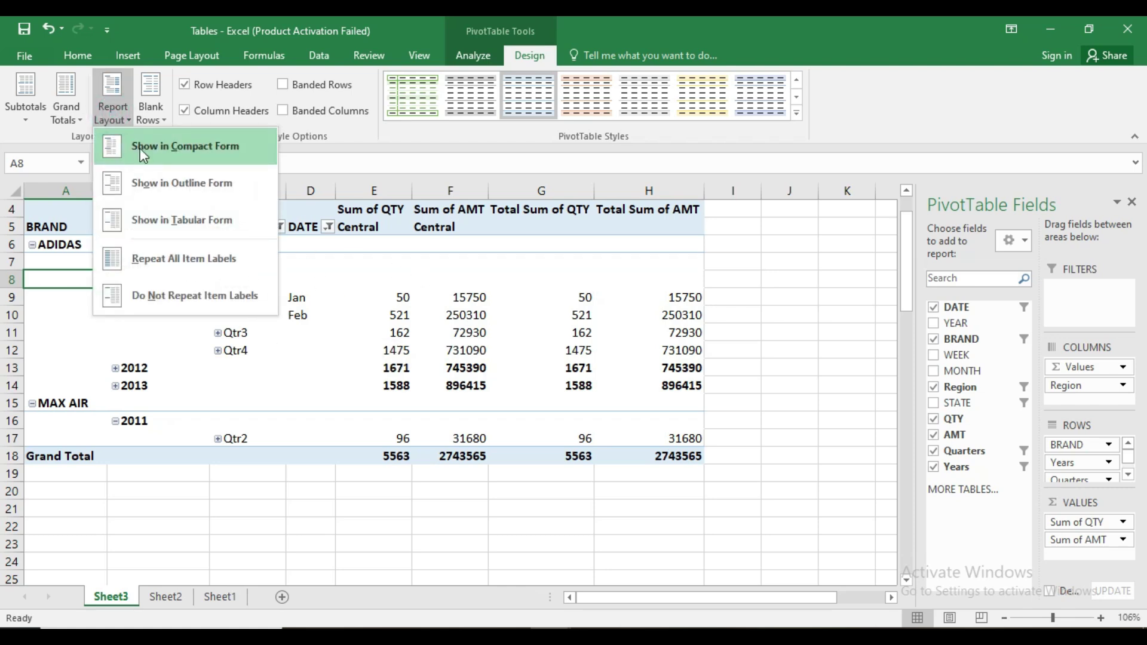
{"action": "left_click", "coordinate": [140, 149]}
{"action": "left_click", "coordinate": [111, 122]}
{"action": "left_click", "coordinate": [152, 188]}
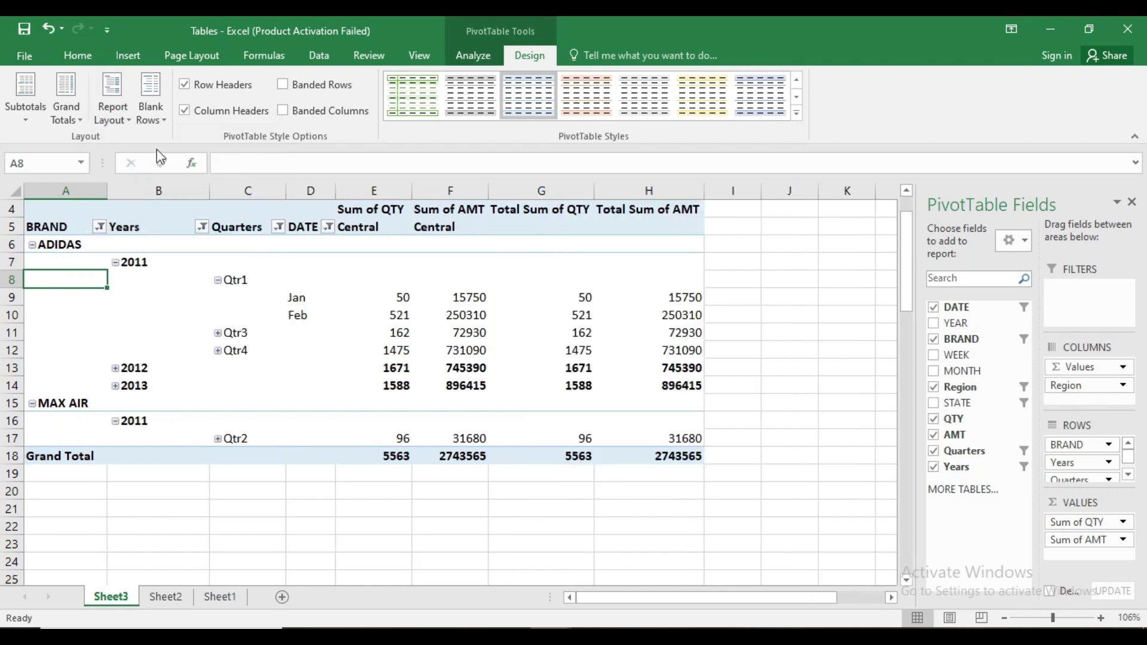
- Set the report layout back to compact form, then show the pivot table in tabular form
{"action": "left_click", "coordinate": [108, 121]}
{"action": "left_click", "coordinate": [146, 147]}
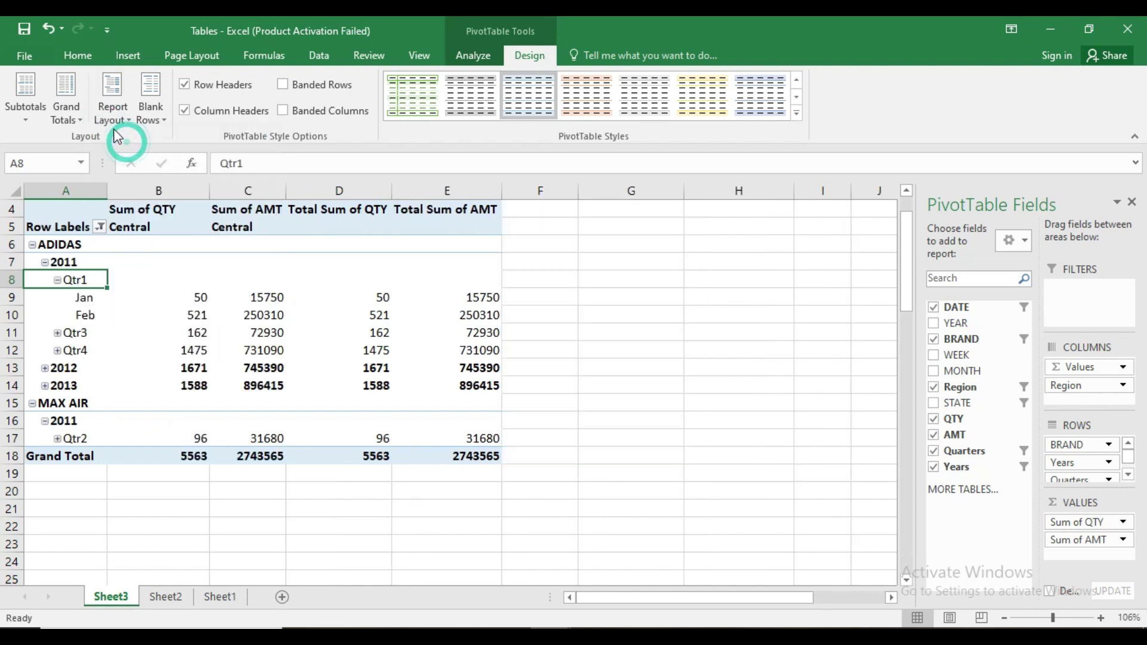
{"action": "left_click", "coordinate": [113, 125]}
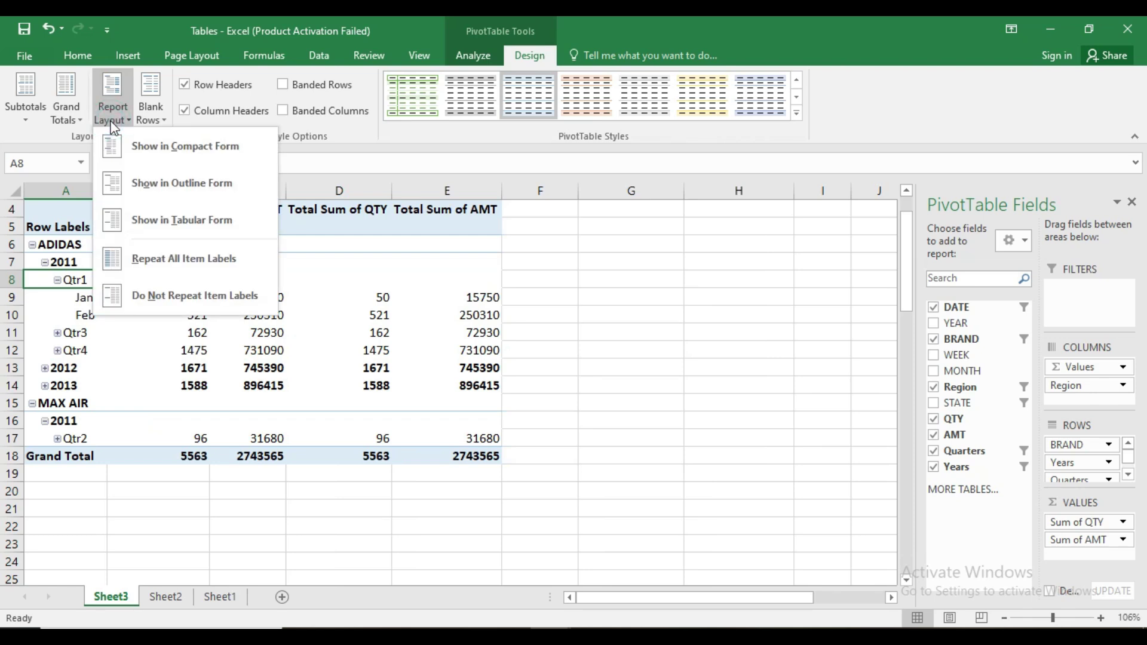
{"action": "left_click", "coordinate": [163, 233]}
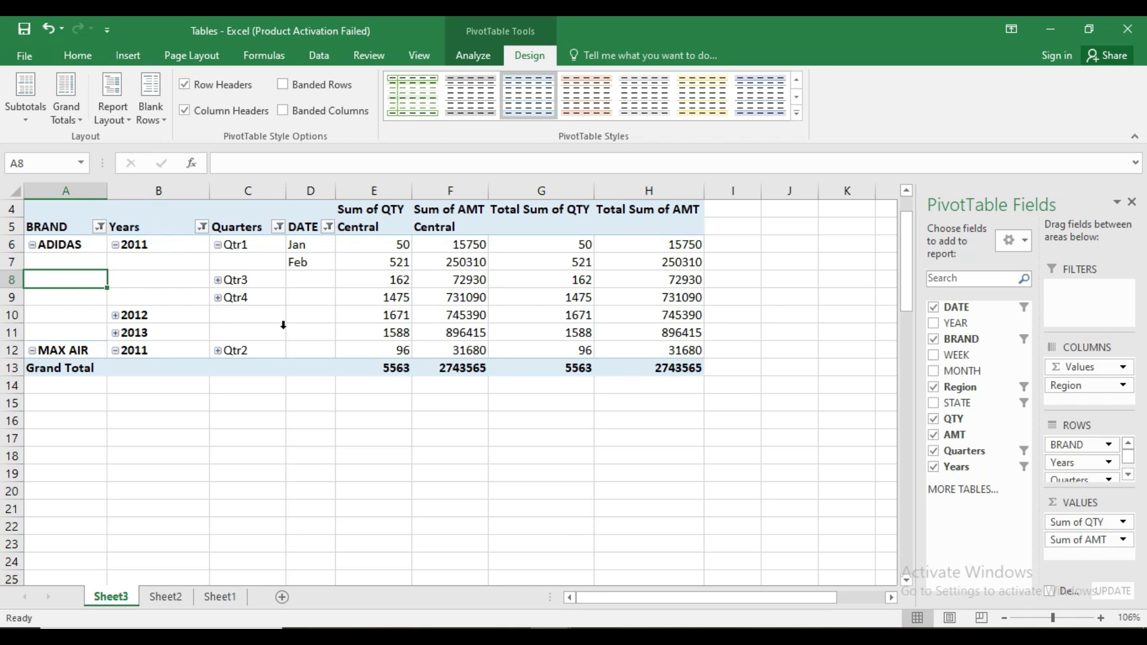
- Apply the tabular form report layout to the pivot table and repeat all item labels
{"action": "scroll", "coordinate": [358, 303], "scroll_direction": "up", "scroll_amount": 1}
{"action": "scroll", "coordinate": [340, 306], "scroll_direction": "up", "scroll_amount": 2}
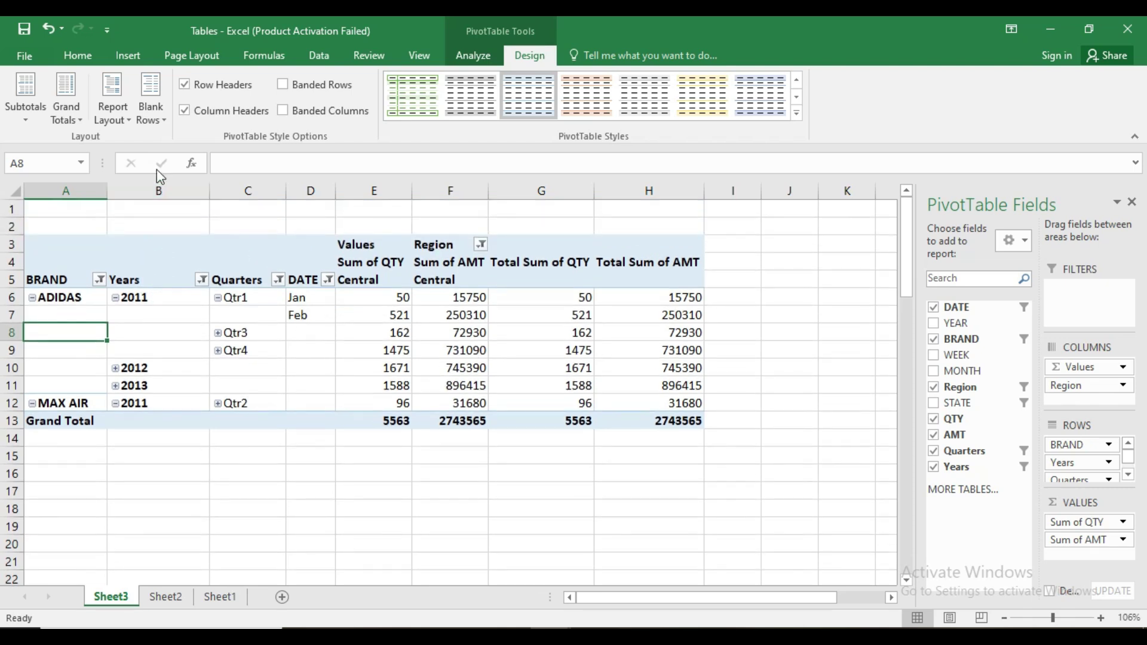
{"action": "left_click", "coordinate": [108, 113]}
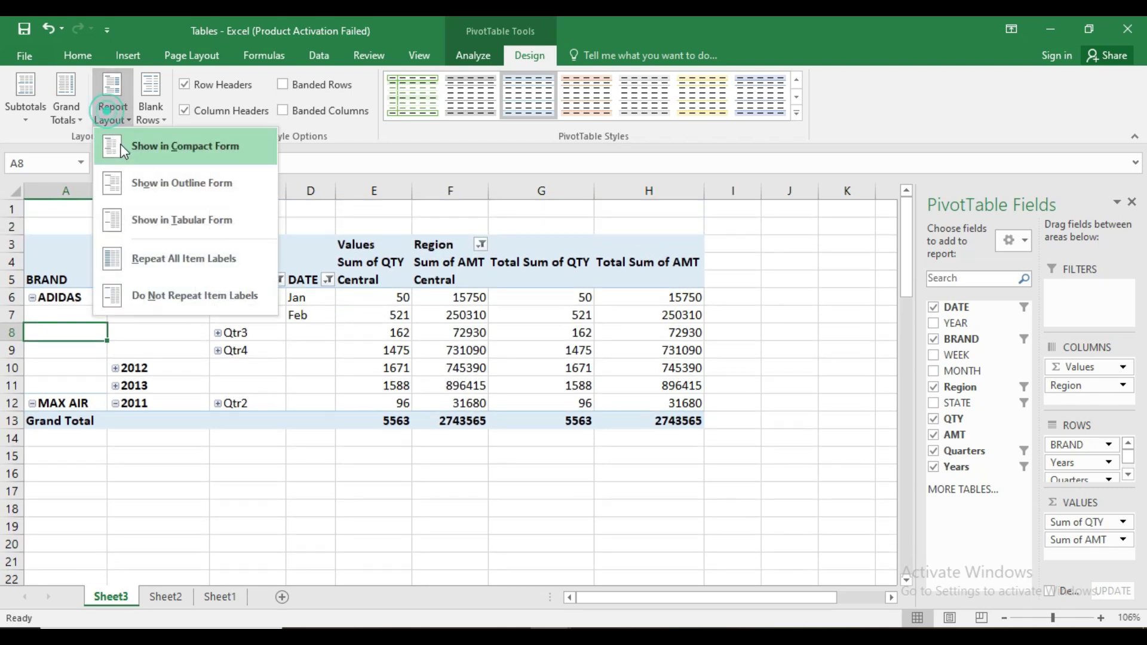
{"action": "left_click", "coordinate": [156, 225]}
{"action": "left_click", "coordinate": [112, 102]}
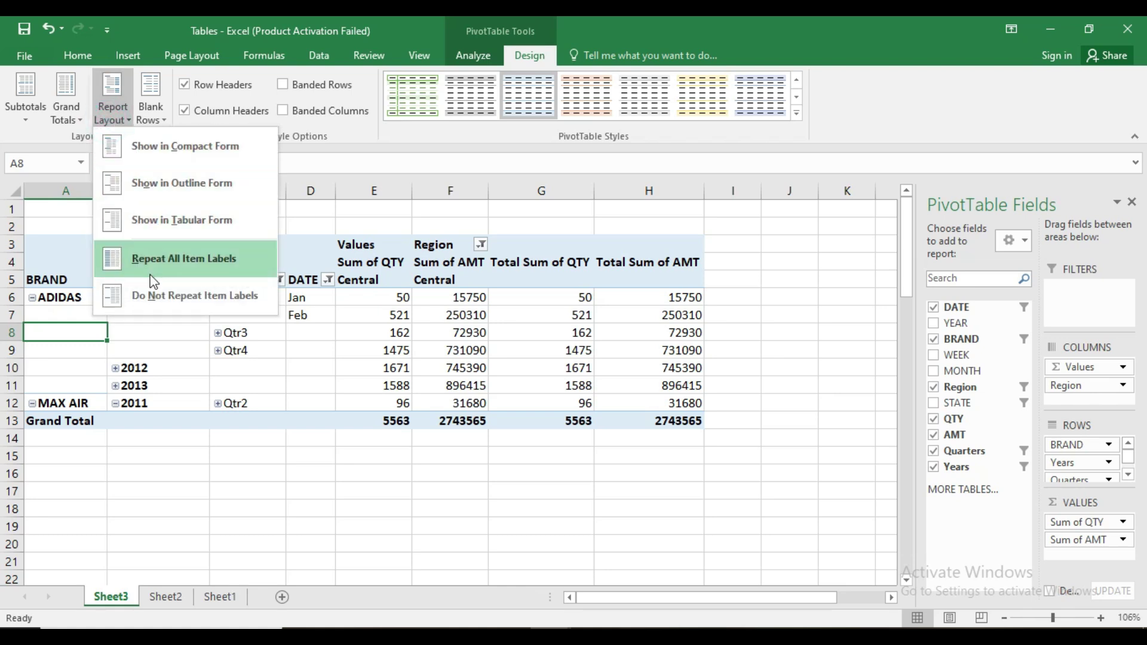
{"action": "left_click", "coordinate": [209, 263]}
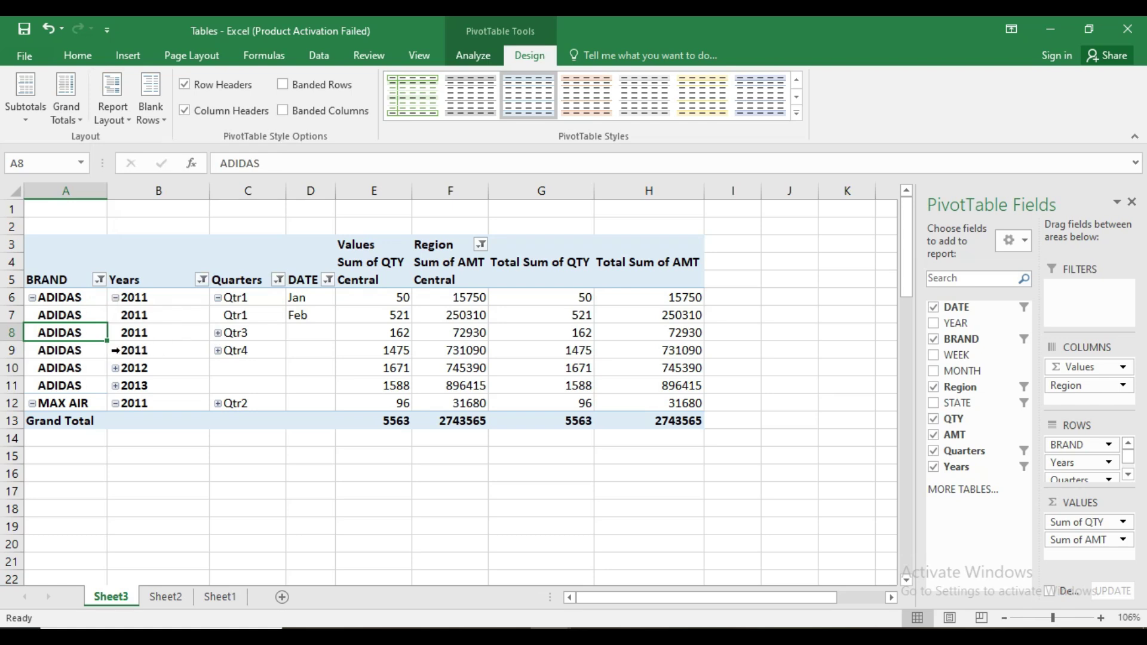
- Add NIKE and PUMA to the brands shown by the pivot table's BRAND filter
{"action": "left_click", "coordinate": [99, 280]}
{"action": "left_click", "coordinate": [66, 481]}
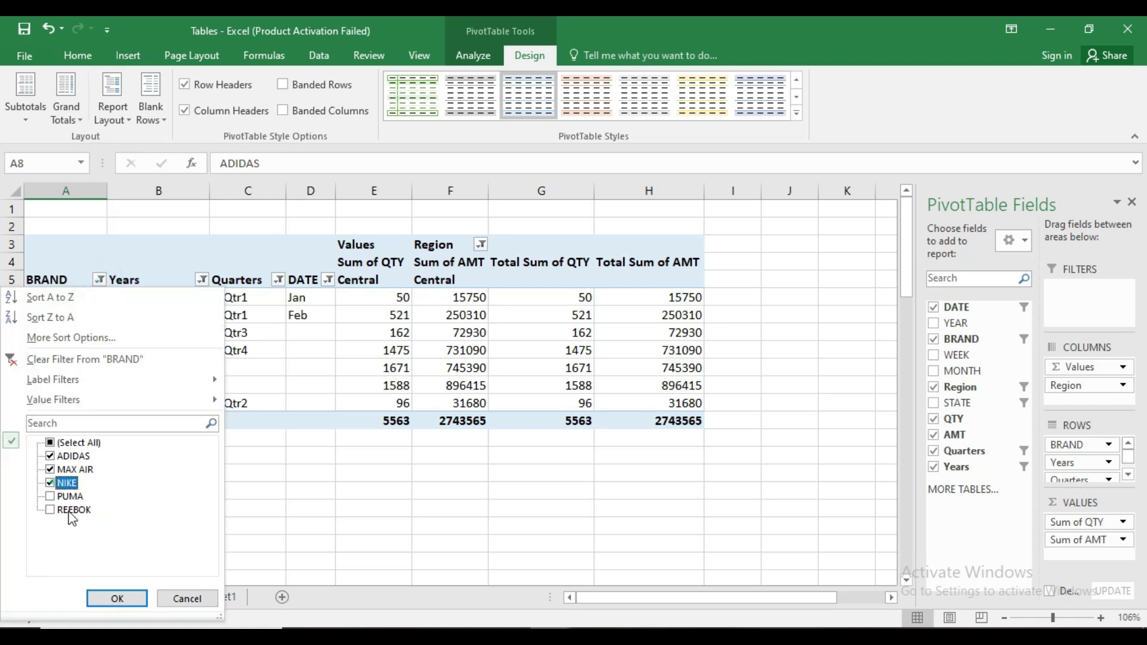
{"action": "left_click", "coordinate": [116, 598]}
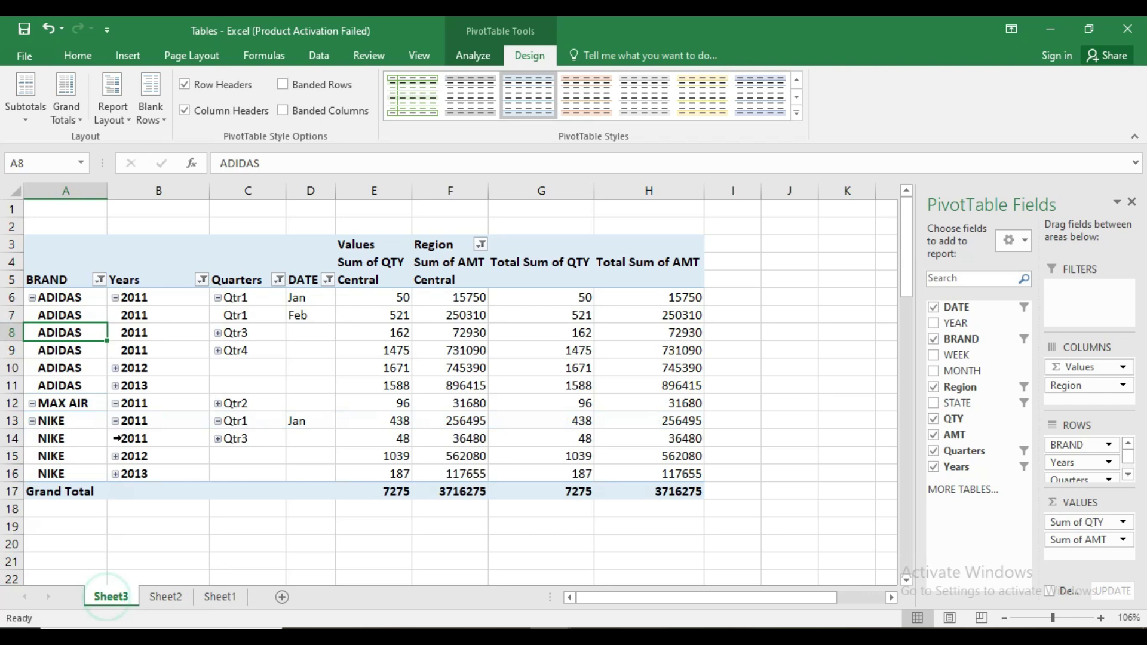
{"action": "left_click", "coordinate": [99, 279]}
{"action": "left_click", "coordinate": [50, 497]}
{"action": "left_click", "coordinate": [111, 599]}
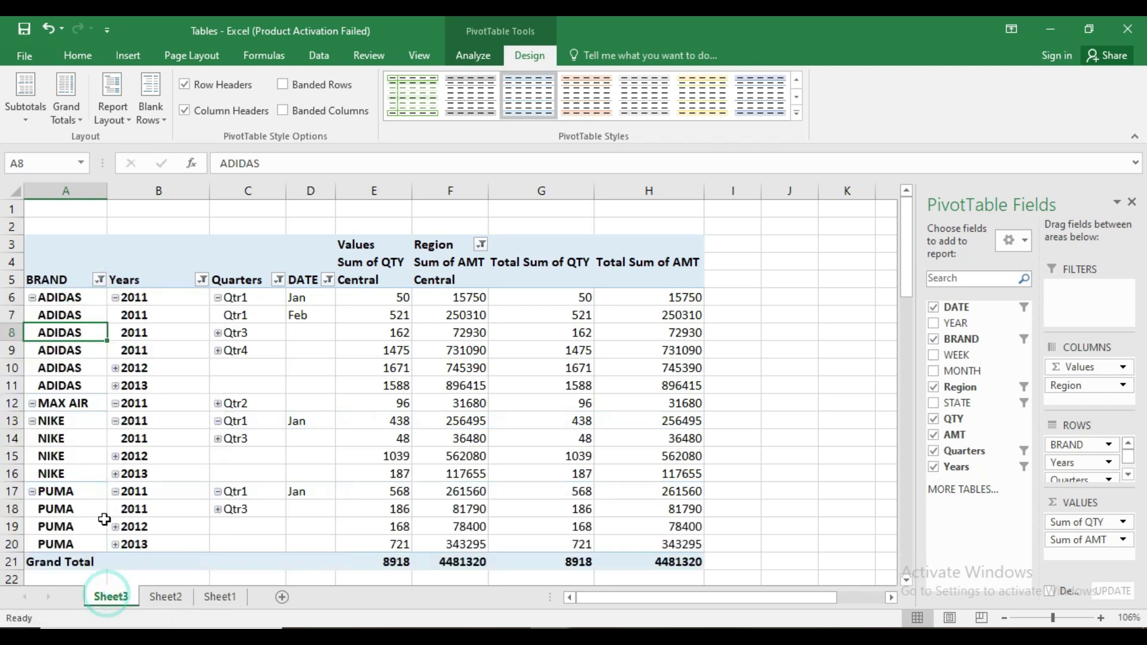
- Turn off repeated item labels, repeat them once more for comparison, and turn them off again
{"action": "left_click", "coordinate": [105, 116]}
{"action": "left_click", "coordinate": [166, 296]}
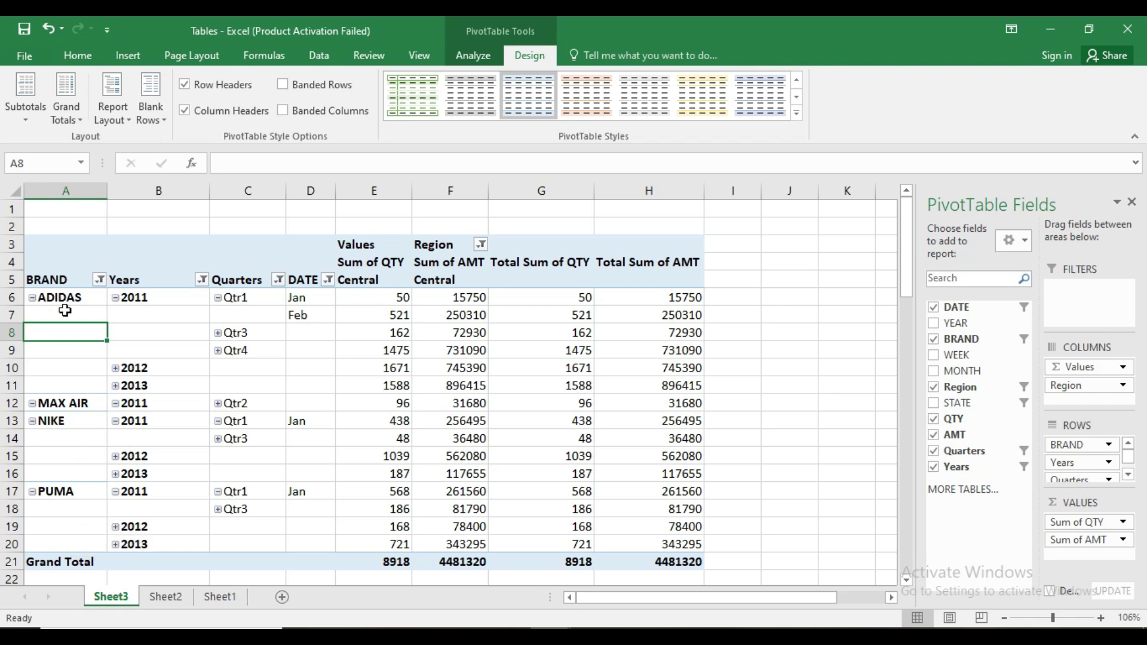
{"action": "left_click", "coordinate": [112, 111]}
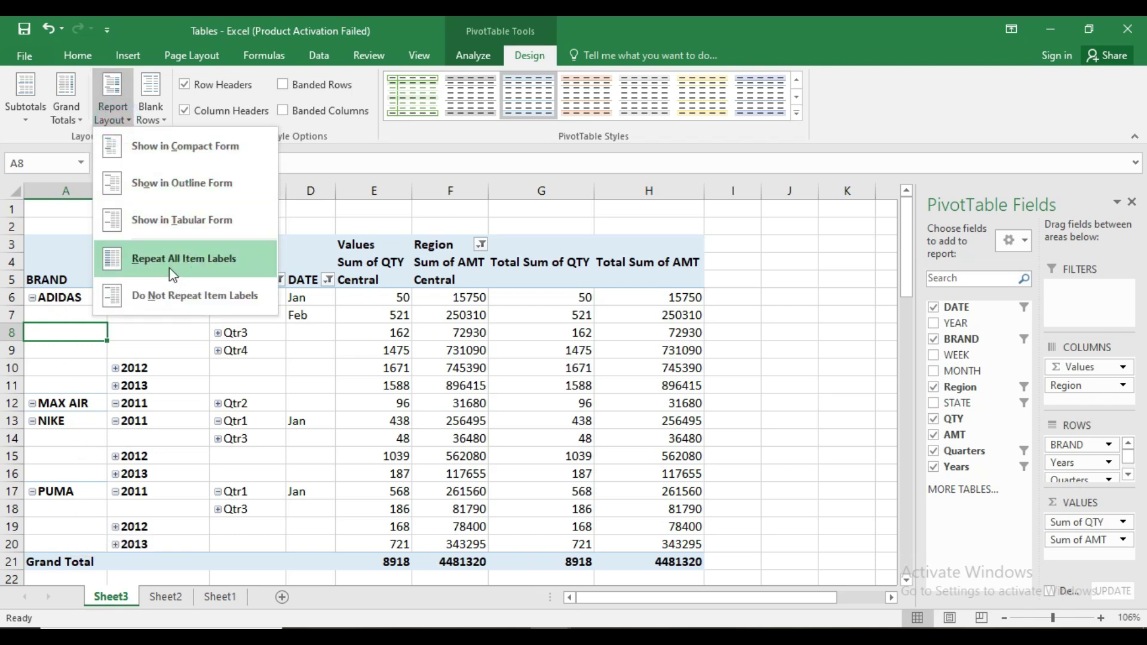
{"action": "left_click", "coordinate": [193, 263]}
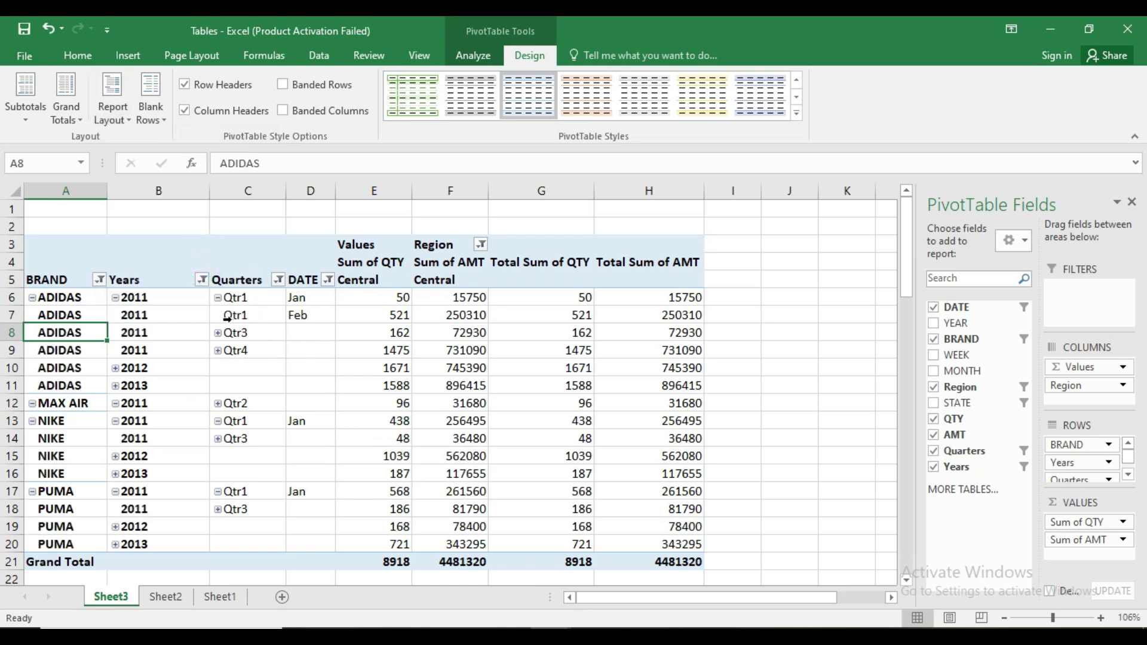
{"action": "left_click", "coordinate": [112, 112]}
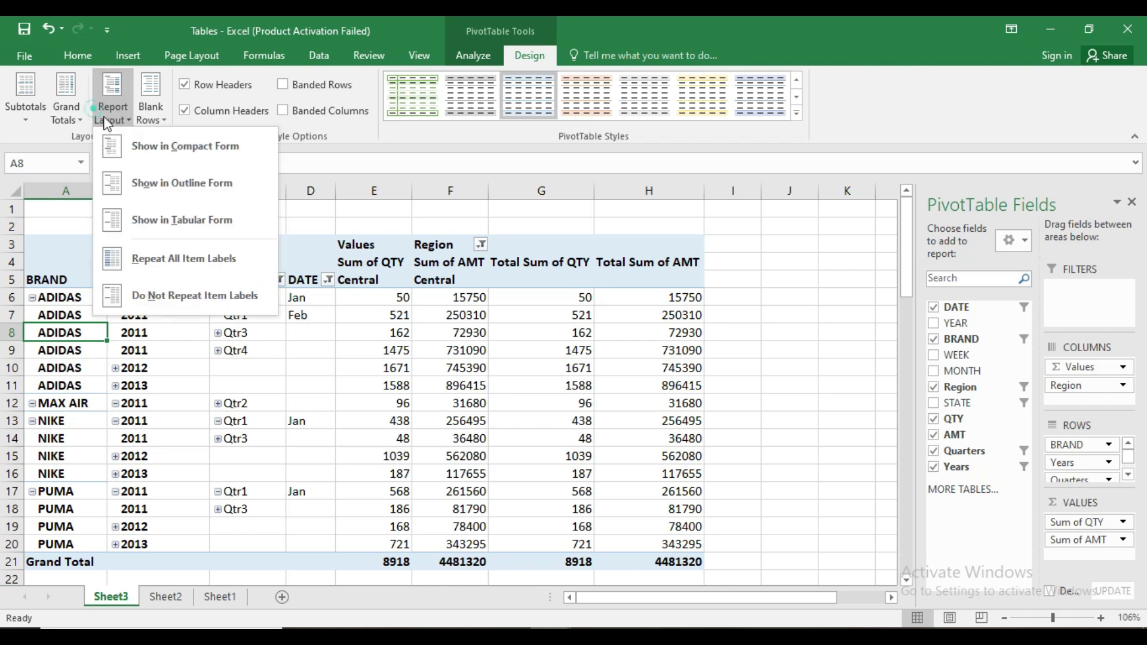
{"action": "left_click", "coordinate": [199, 309]}
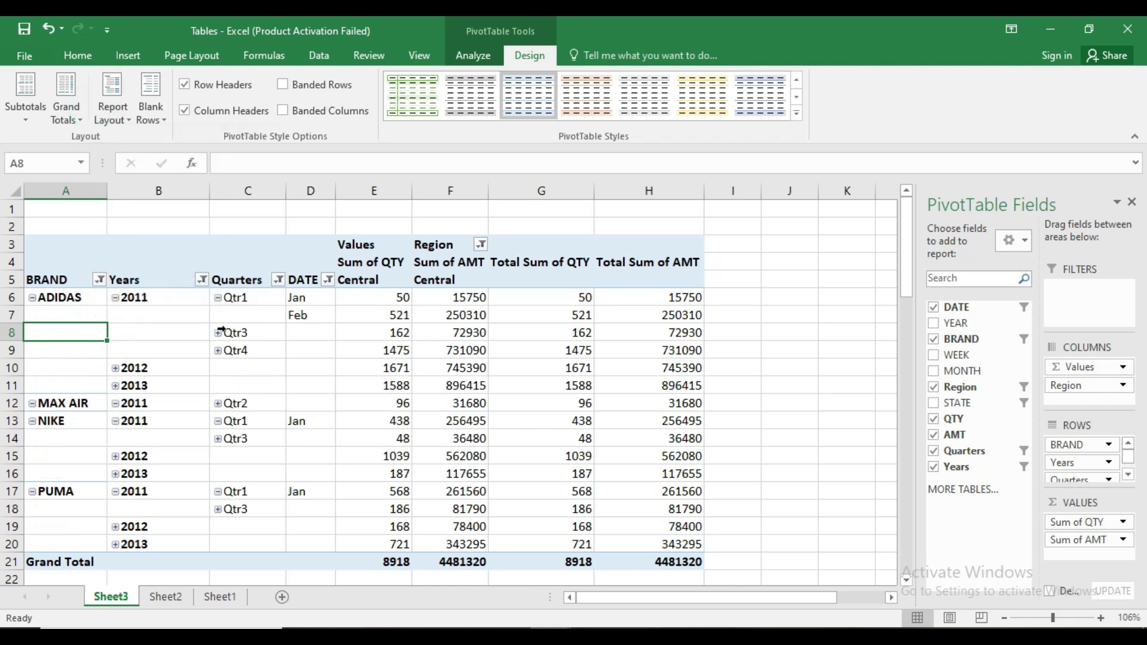
- Insert a blank line after each item in the pivot table, then remove the blank lines
{"action": "left_click", "coordinate": [165, 121]}
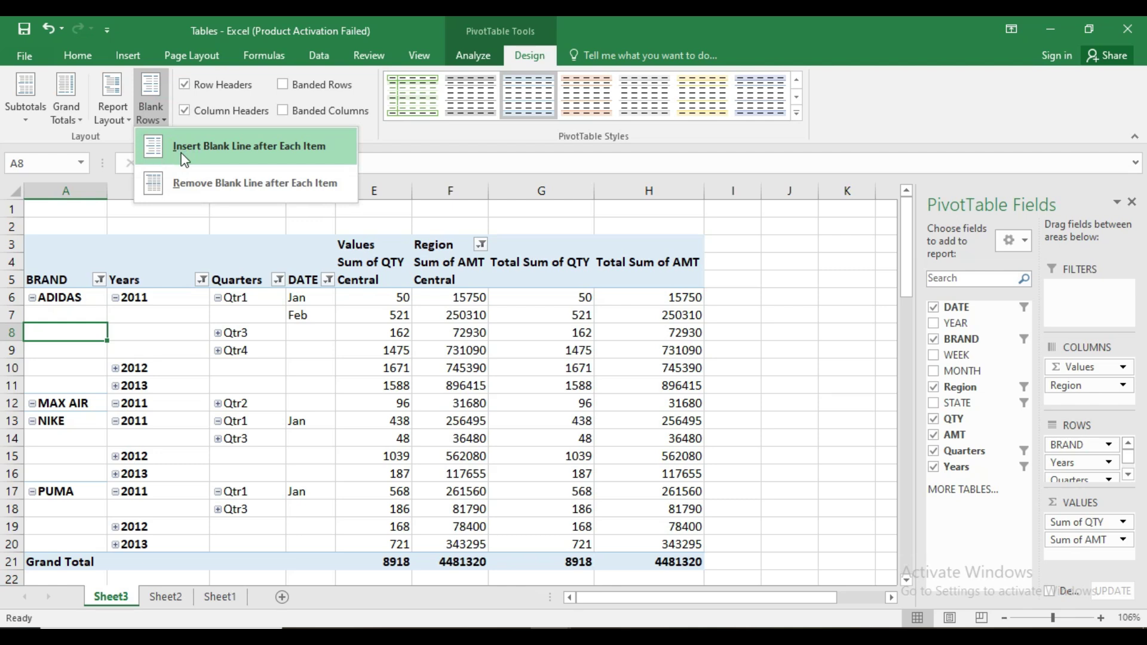
{"action": "left_click", "coordinate": [182, 154]}
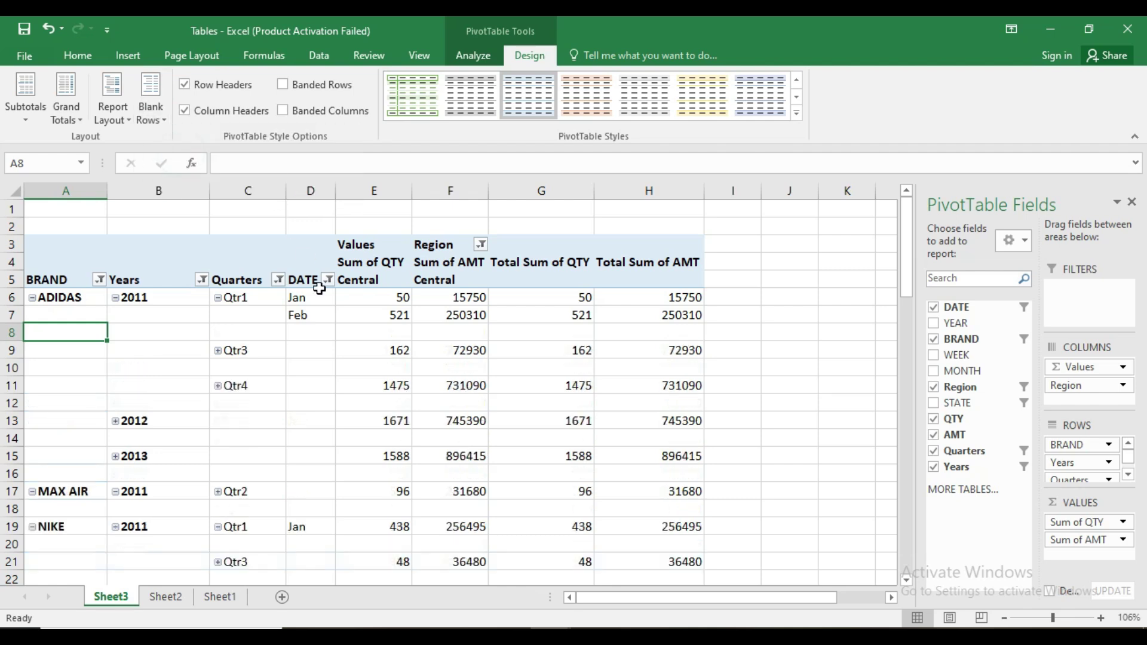
{"action": "scroll", "coordinate": [260, 321], "scroll_direction": "down", "scroll_amount": 1}
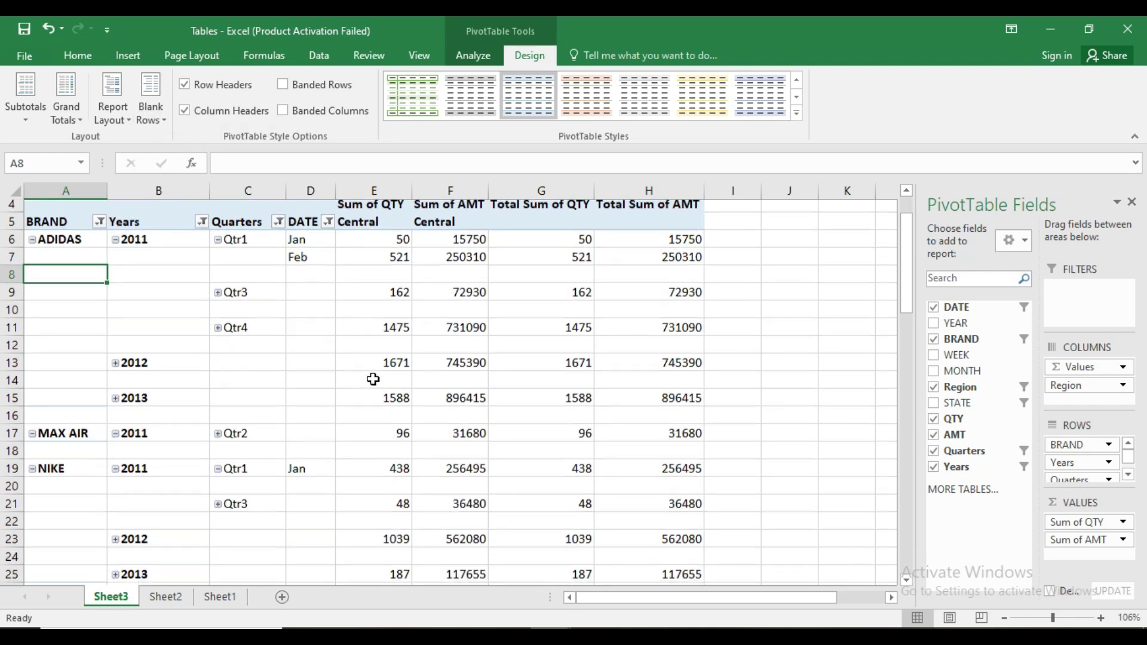
{"action": "scroll", "coordinate": [359, 358], "scroll_direction": "down", "scroll_amount": 1}
{"action": "left_click", "coordinate": [157, 124]}
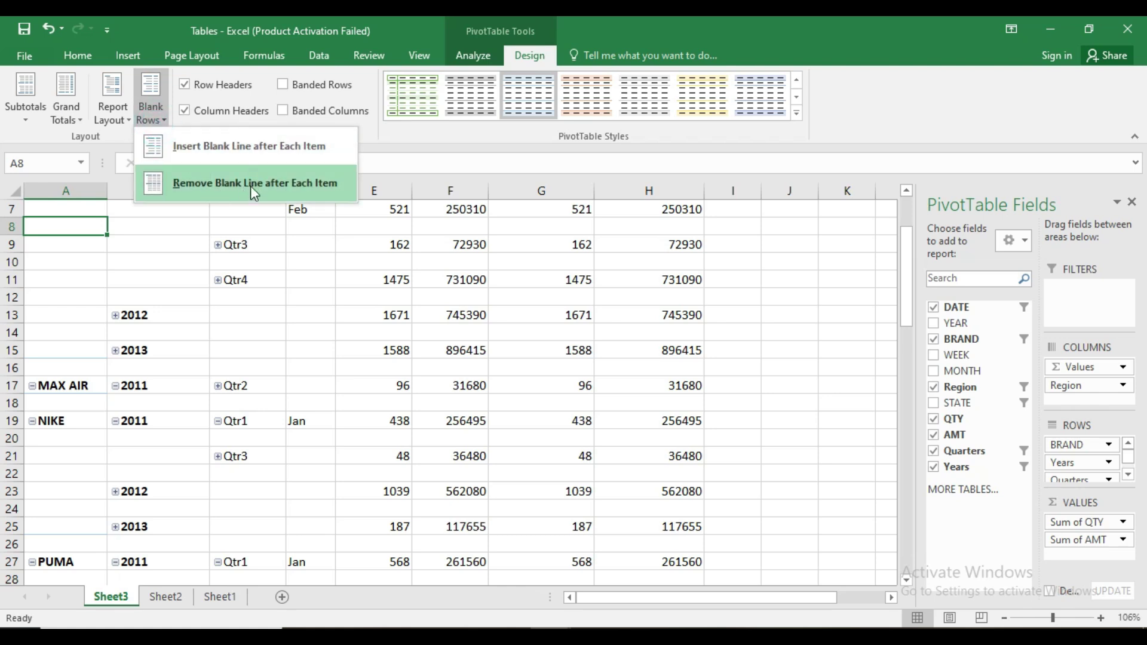
{"action": "left_click", "coordinate": [270, 184]}
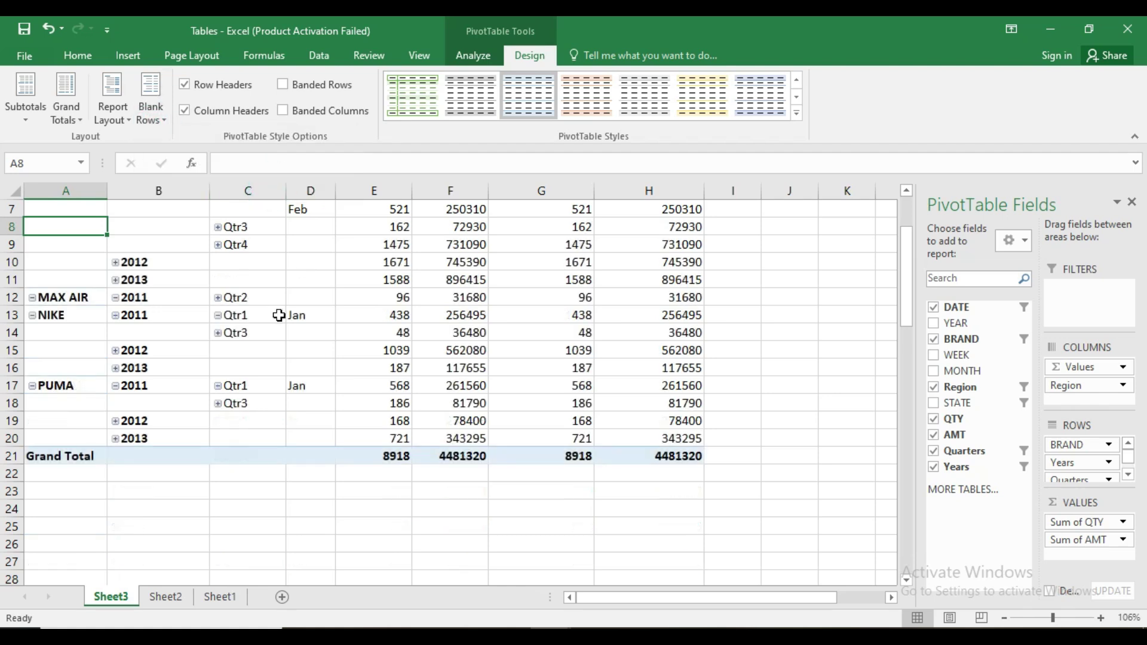
{"action": "scroll", "coordinate": [279, 315], "scroll_direction": "up", "scroll_amount": 1}
{"action": "scroll", "coordinate": [279, 315], "scroll_direction": "up", "scroll_amount": 1}
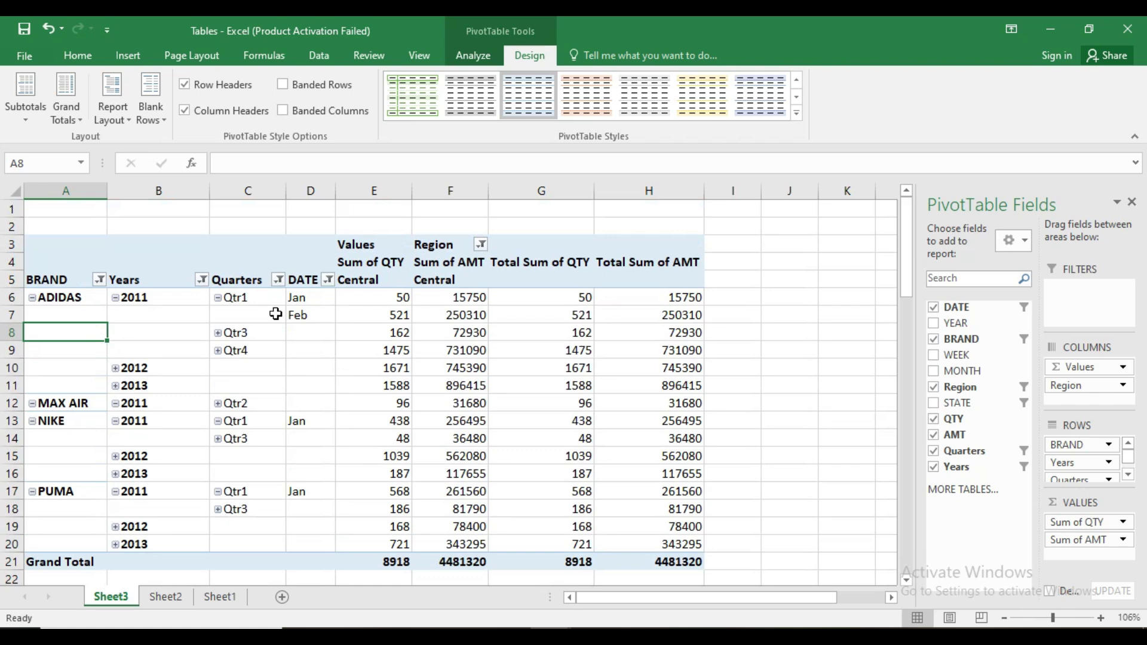
- Change the pivot table's report layout from tabular to compact form
{"action": "left_click", "coordinate": [114, 127]}
{"action": "left_click", "coordinate": [120, 143]}
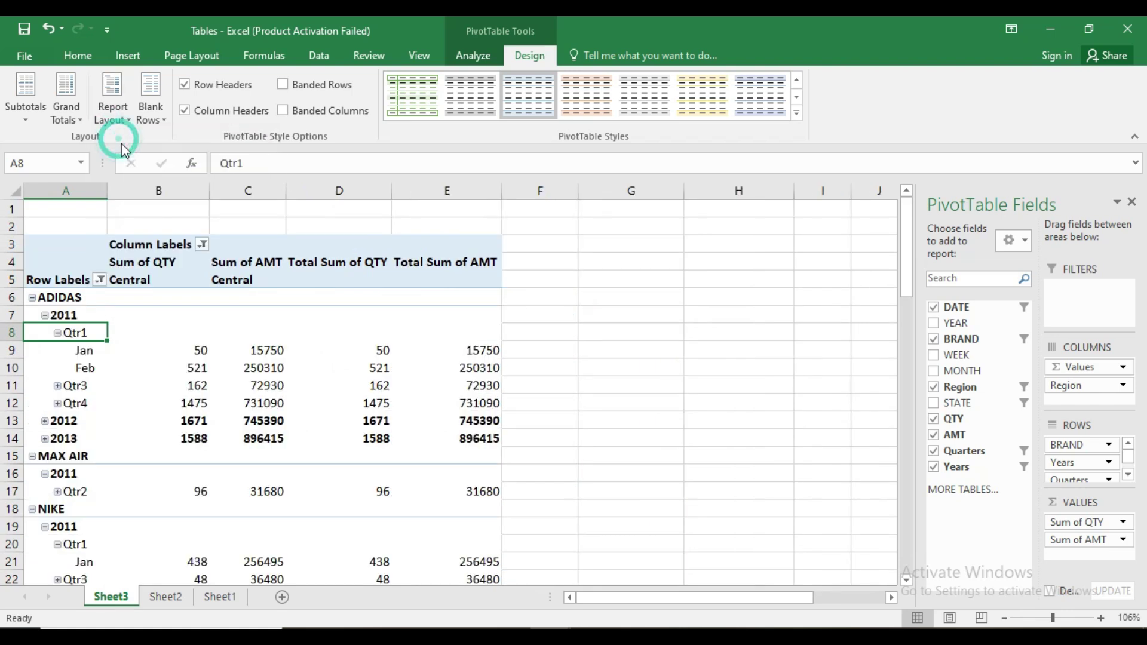
{"action": "scroll", "coordinate": [231, 339], "scroll_direction": "down", "scroll_amount": 1}
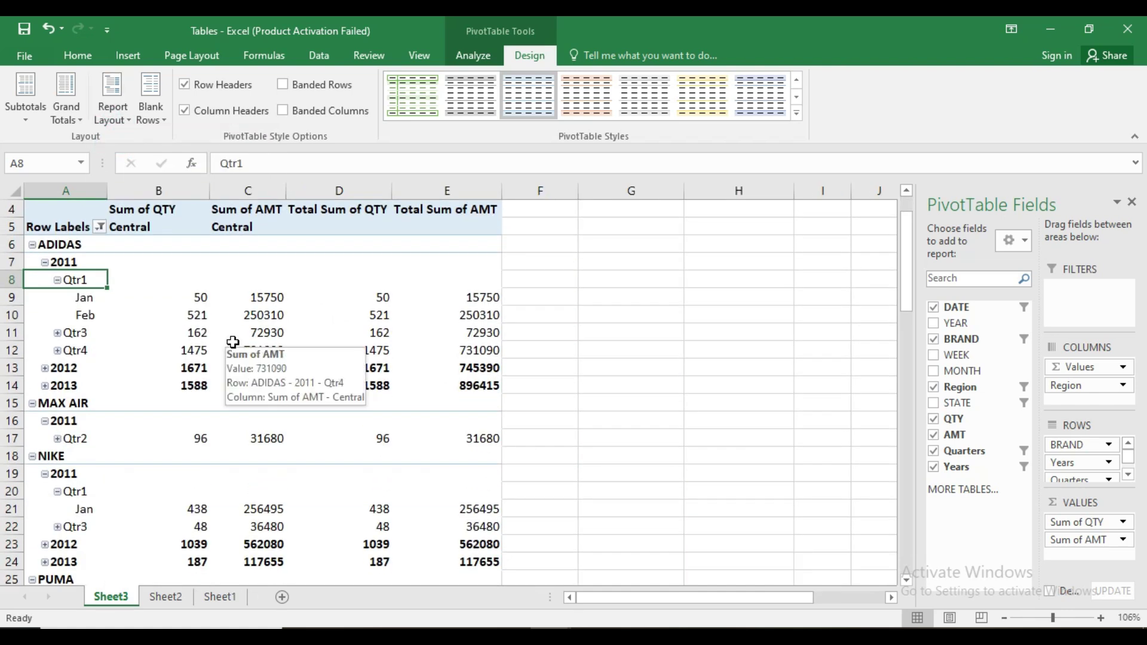
- Examine the Layout & Format settings in the PivotTable options and close them without changes
{"action": "left_click", "coordinate": [167, 263]}
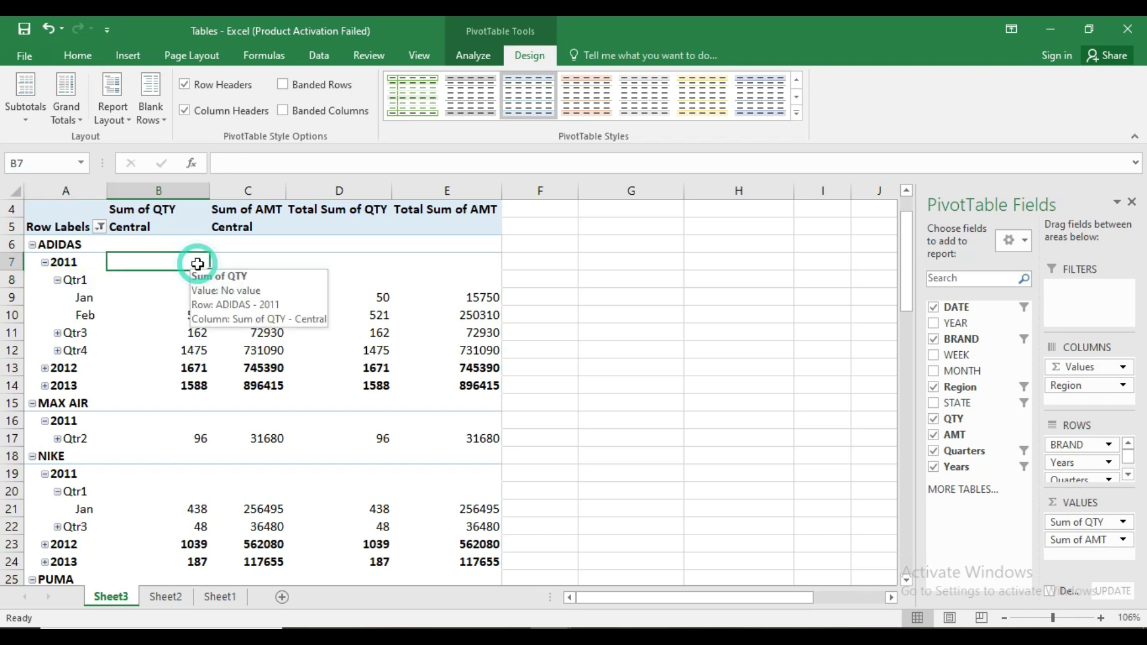
{"action": "right_click", "coordinate": [197, 264]}
{"action": "left_click", "coordinate": [431, 308]}
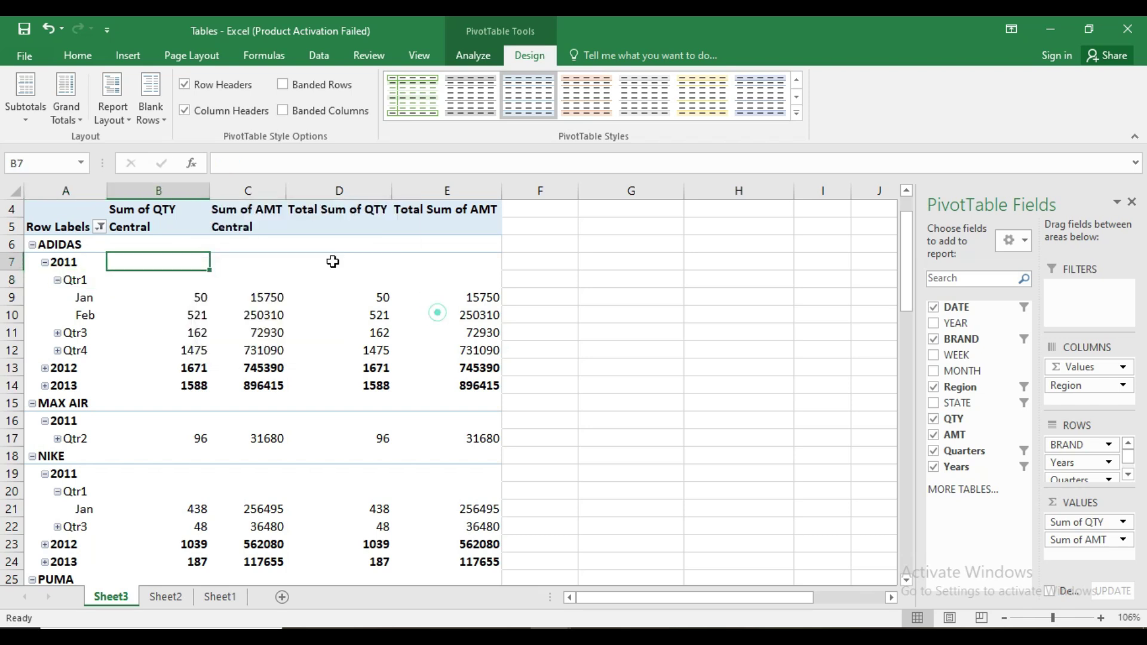
{"action": "left_click", "coordinate": [463, 55]}
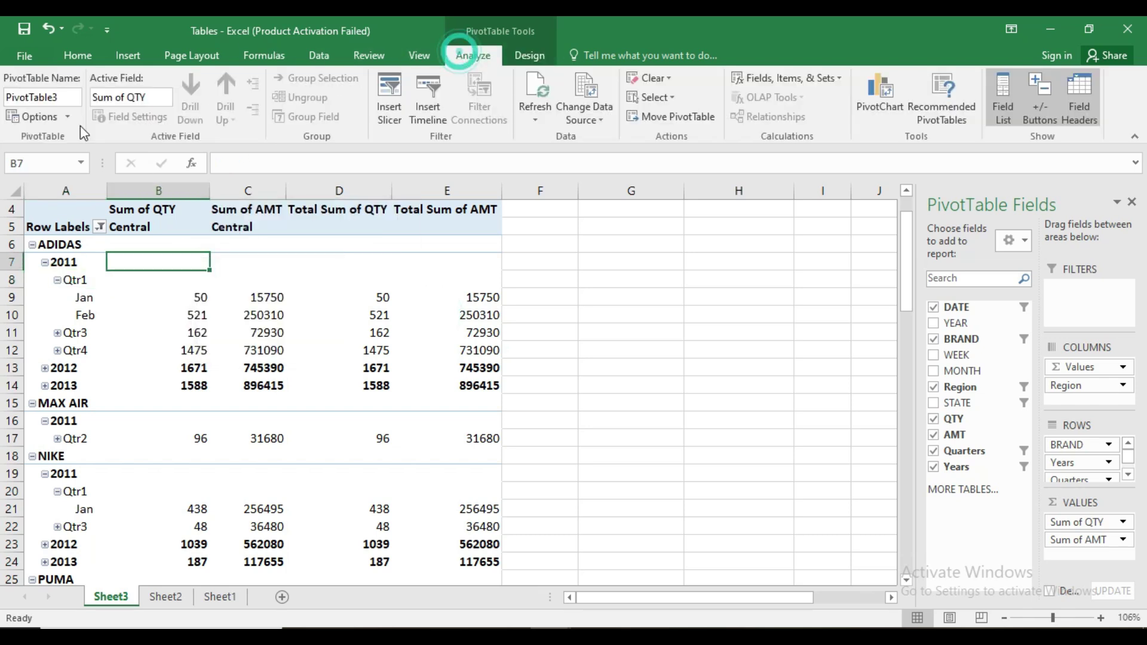
{"action": "left_click", "coordinate": [48, 114]}
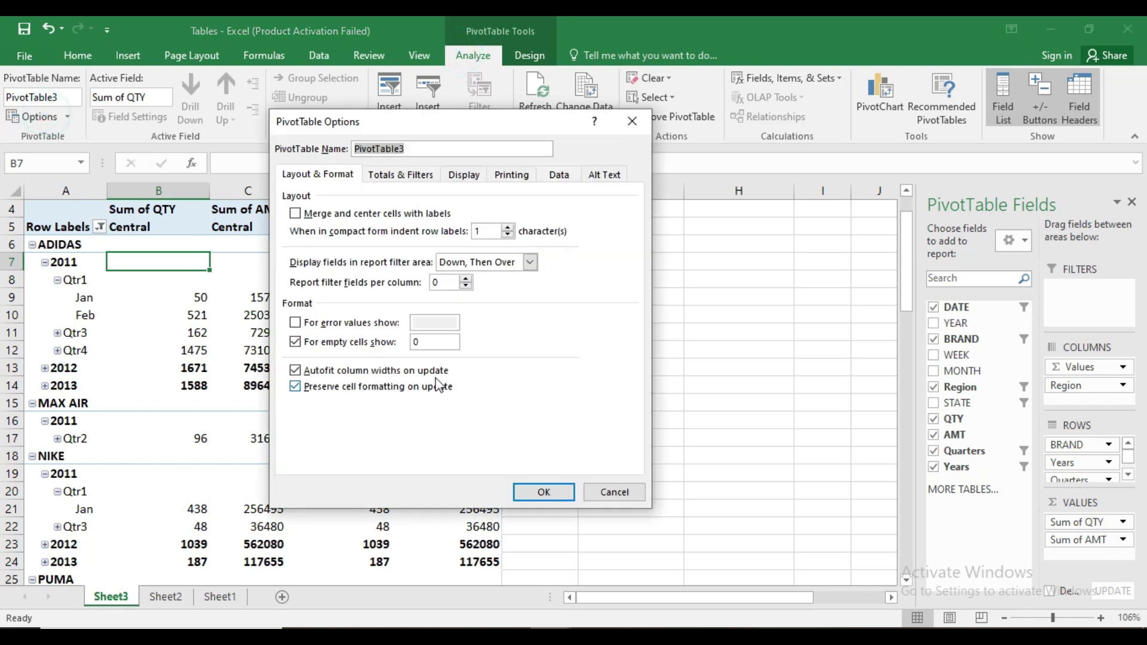
{"action": "left_click", "coordinate": [544, 492]}
{"action": "left_click", "coordinate": [322, 438]}
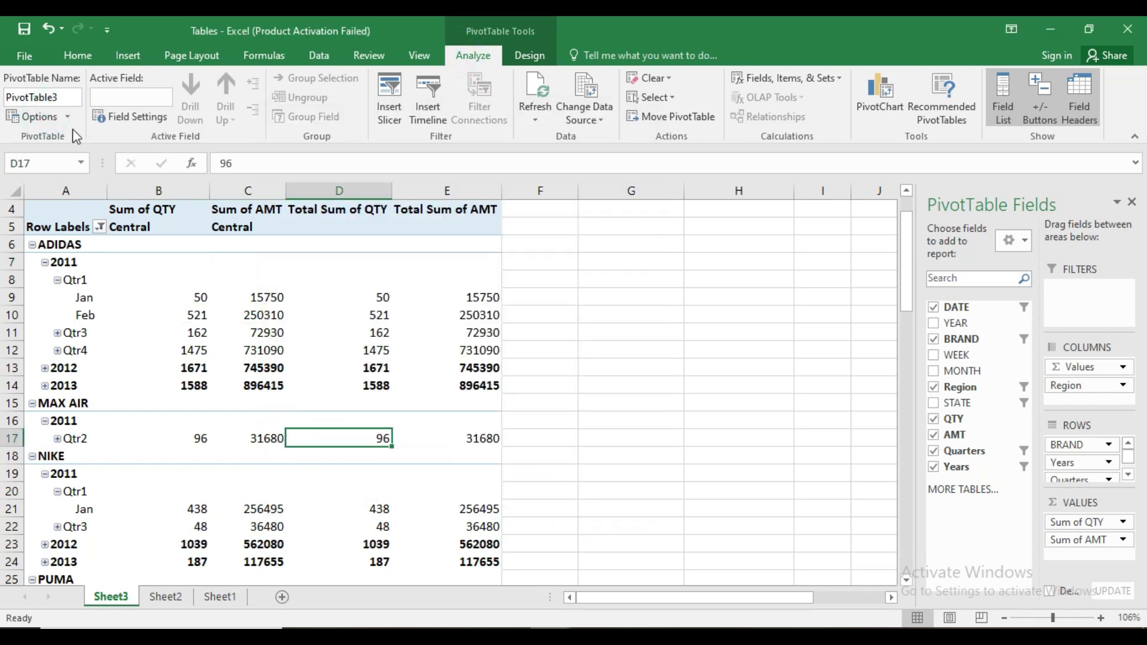
- Switch the pivot table's row header formatting off and on several times for comparison
{"action": "left_click", "coordinate": [528, 56]}
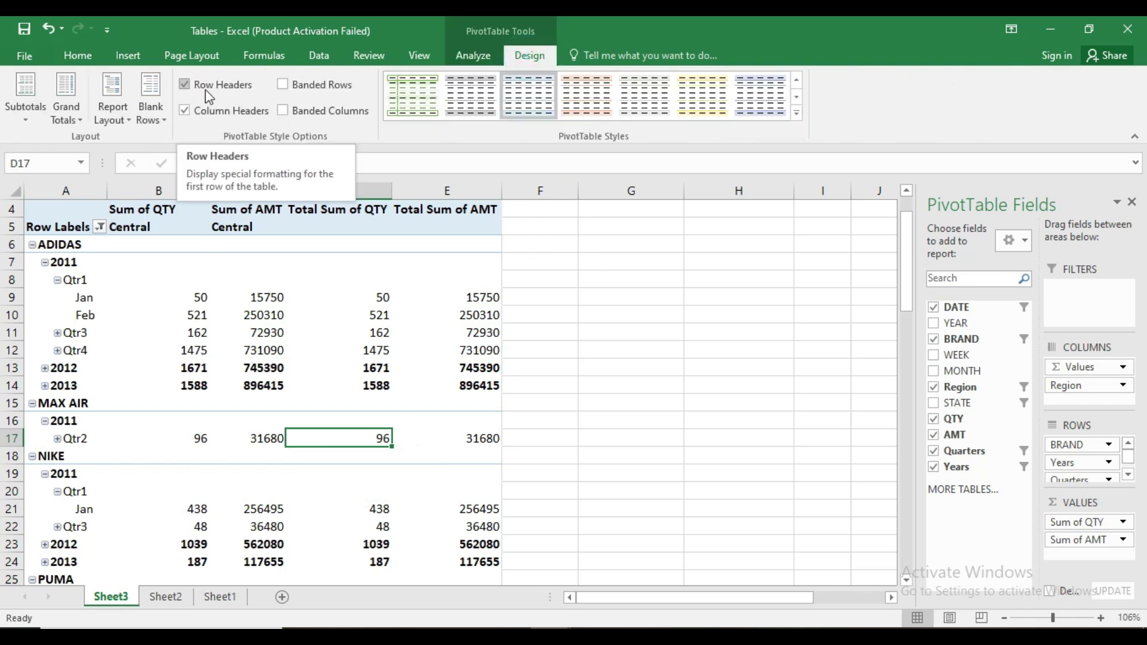
{"action": "left_click", "coordinate": [184, 85]}
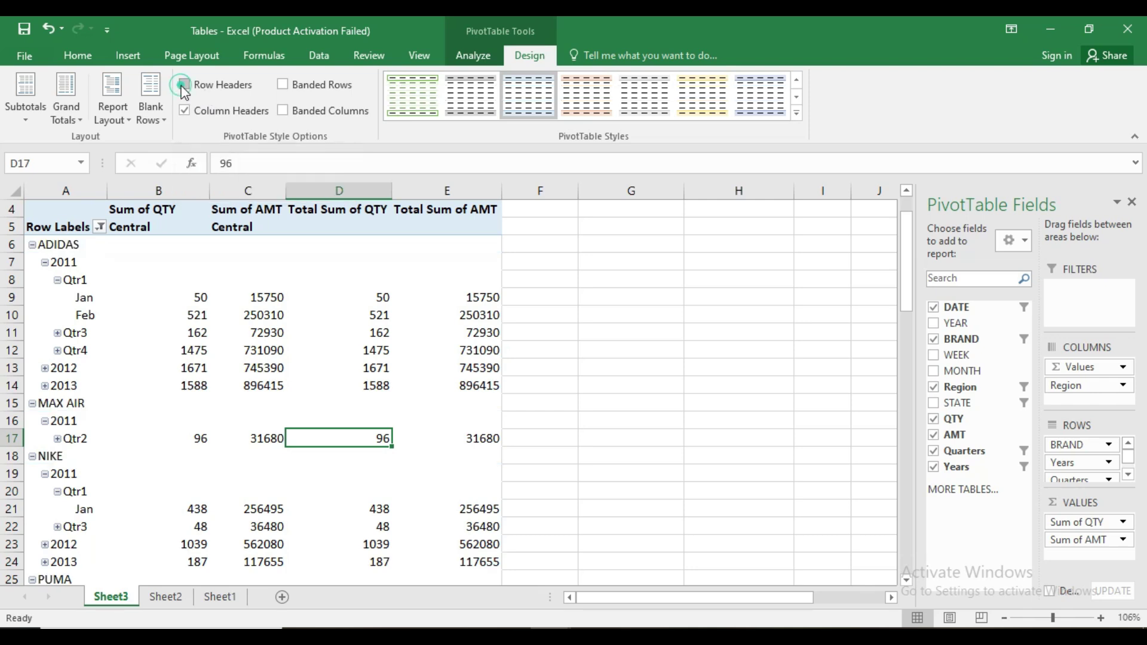
{"action": "left_click", "coordinate": [184, 88]}
{"action": "left_click", "coordinate": [184, 87]}
{"action": "left_click", "coordinate": [184, 87]}
{"action": "left_click", "coordinate": [184, 88]}
{"action": "left_click", "coordinate": [184, 88]}
{"action": "left_click", "coordinate": [184, 87]}
{"action": "left_click", "coordinate": [184, 87]}
{"action": "left_click", "coordinate": [184, 86]}
{"action": "left_click", "coordinate": [184, 87]}
{"action": "left_click", "coordinate": [184, 87]}
{"action": "left_click", "coordinate": [184, 87]}
- Switch the column header formatting off and on repeatedly, leaving both row and column headers enabled
{"action": "left_click", "coordinate": [184, 110]}
{"action": "left_click", "coordinate": [184, 110]}
{"action": "left_click", "coordinate": [184, 110]}
{"action": "left_click", "coordinate": [184, 110]}
{"action": "left_click", "coordinate": [184, 110]}
{"action": "left_click", "coordinate": [184, 110]}
{"action": "left_click", "coordinate": [184, 110]}
{"action": "left_click", "coordinate": [184, 110]}
{"action": "left_click", "coordinate": [184, 84]}
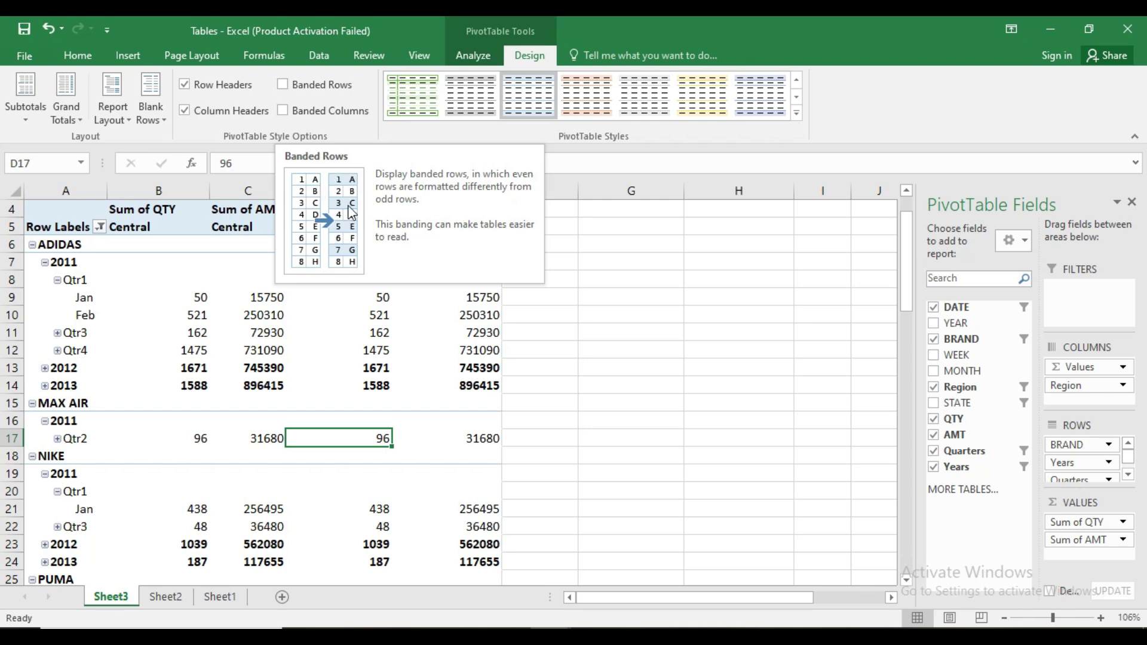
- Try banded rows and banded columns separately and combined on the pivot table, then turn both off
{"action": "left_click", "coordinate": [284, 85]}
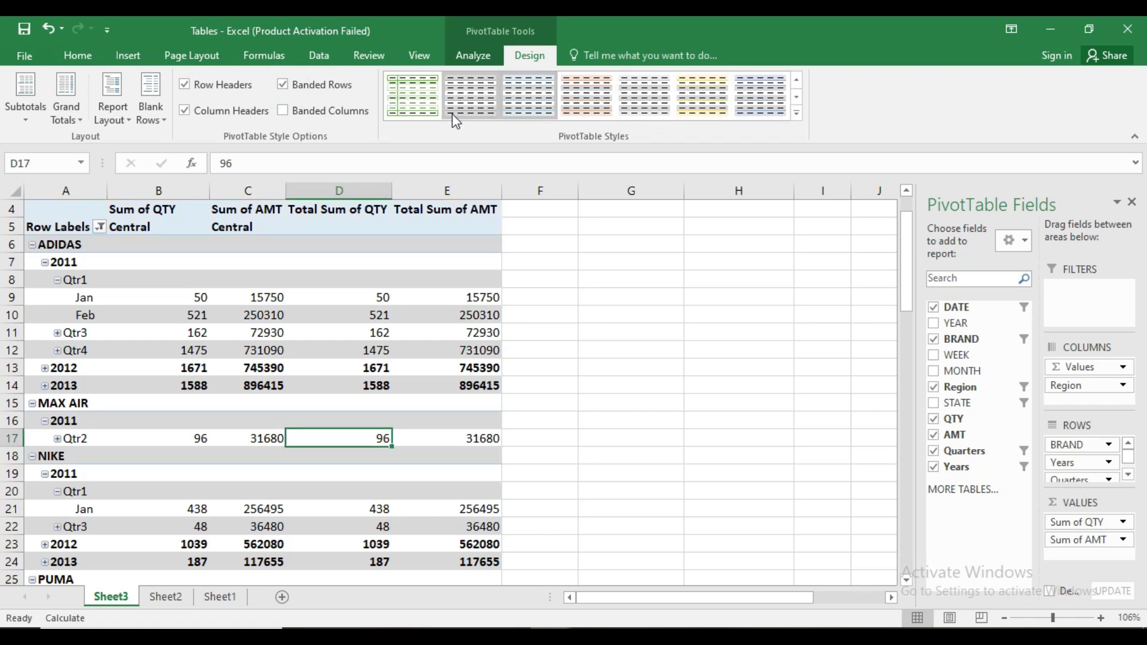
{"action": "left_click", "coordinate": [280, 85]}
{"action": "left_click", "coordinate": [283, 110]}
{"action": "left_click", "coordinate": [283, 110]}
{"action": "left_click", "coordinate": [283, 110]}
{"action": "left_click", "coordinate": [283, 110]}
{"action": "left_click", "coordinate": [283, 111]}
{"action": "left_click", "coordinate": [283, 85]}
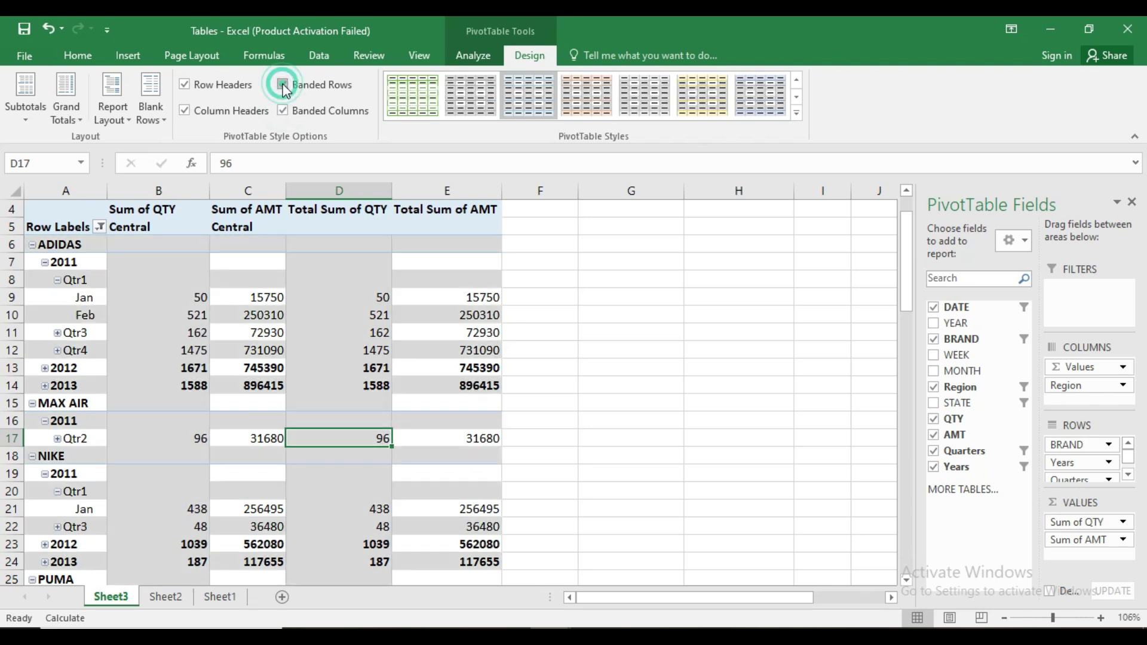
{"action": "left_click", "coordinate": [283, 111]}
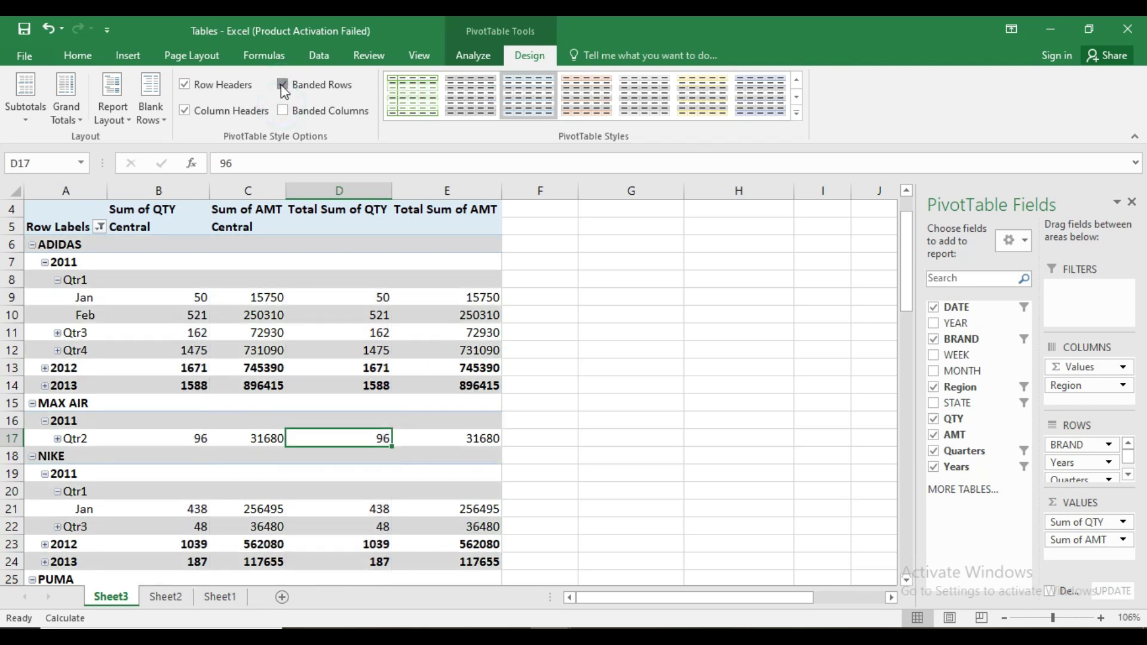
{"action": "left_click", "coordinate": [283, 87]}
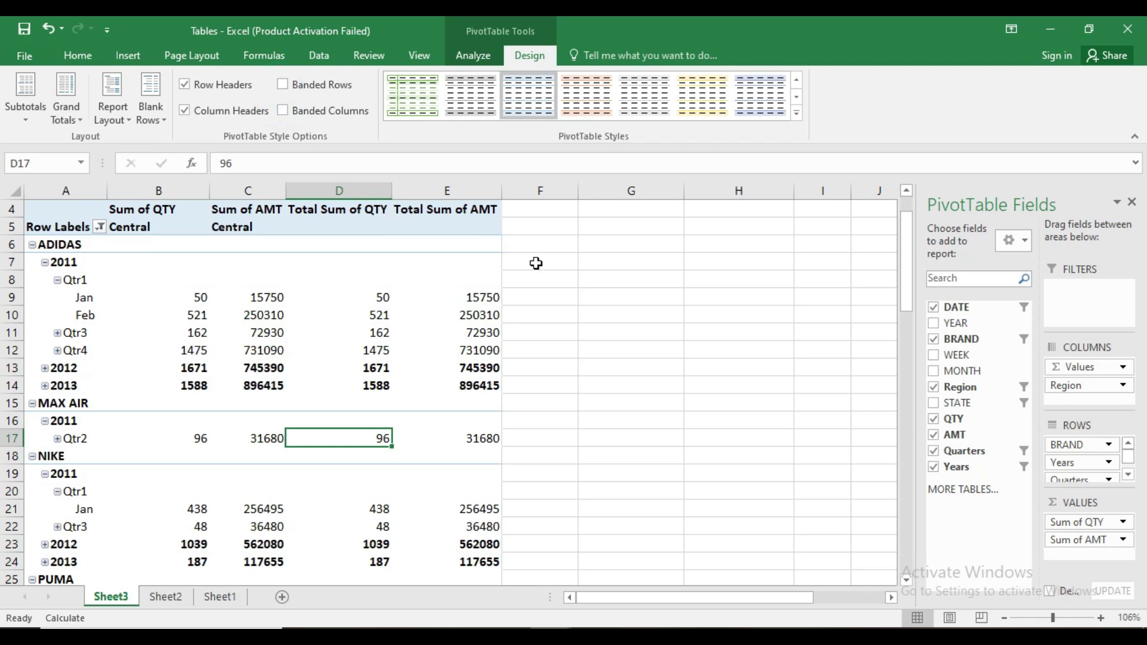
- Close the Tables workbook without saving its changes and keep the blank Book1 workbook open
{"action": "left_click", "coordinate": [471, 55]}
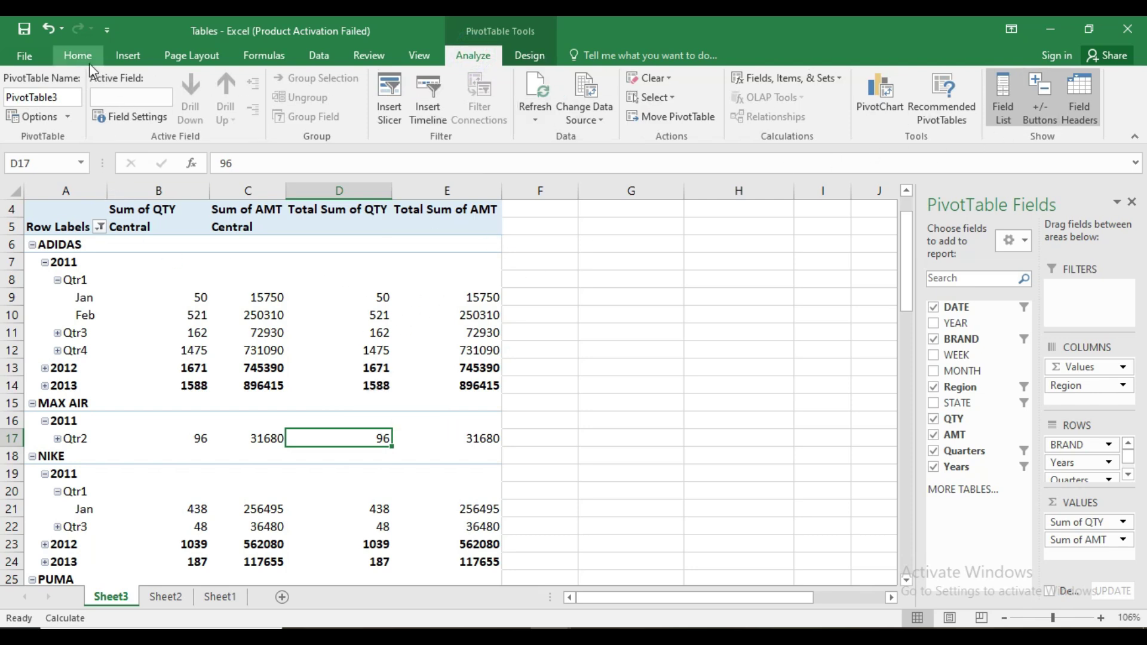
{"action": "left_click", "coordinate": [1128, 28]}
{"action": "left_click", "coordinate": [562, 350]}
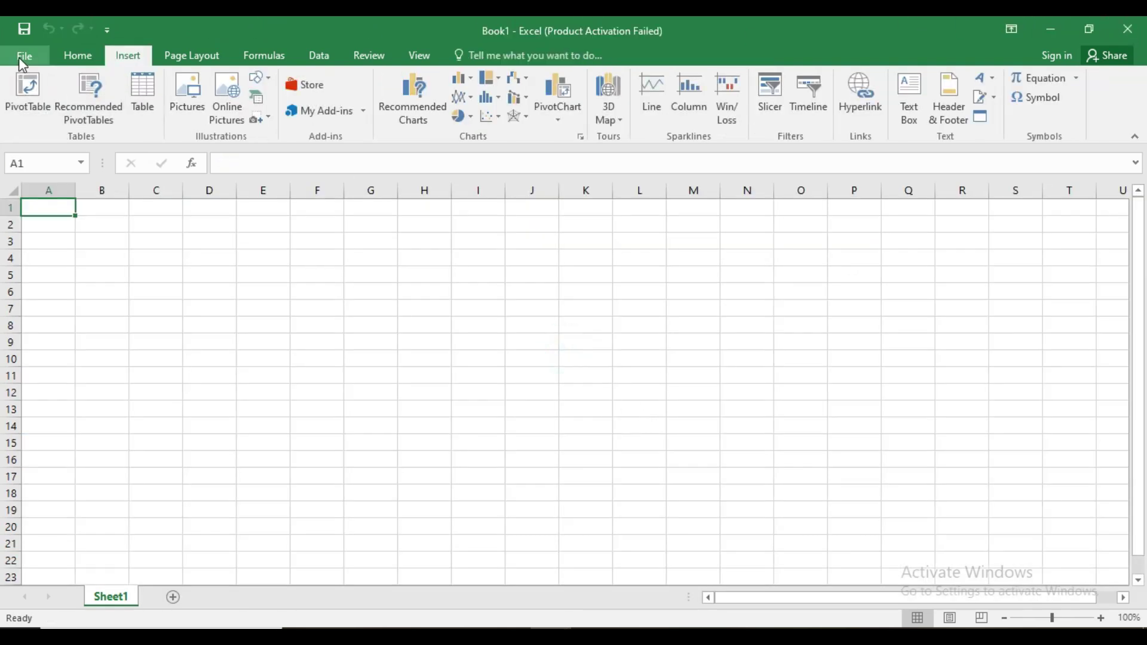
{"action": "left_click", "coordinate": [1126, 30]}
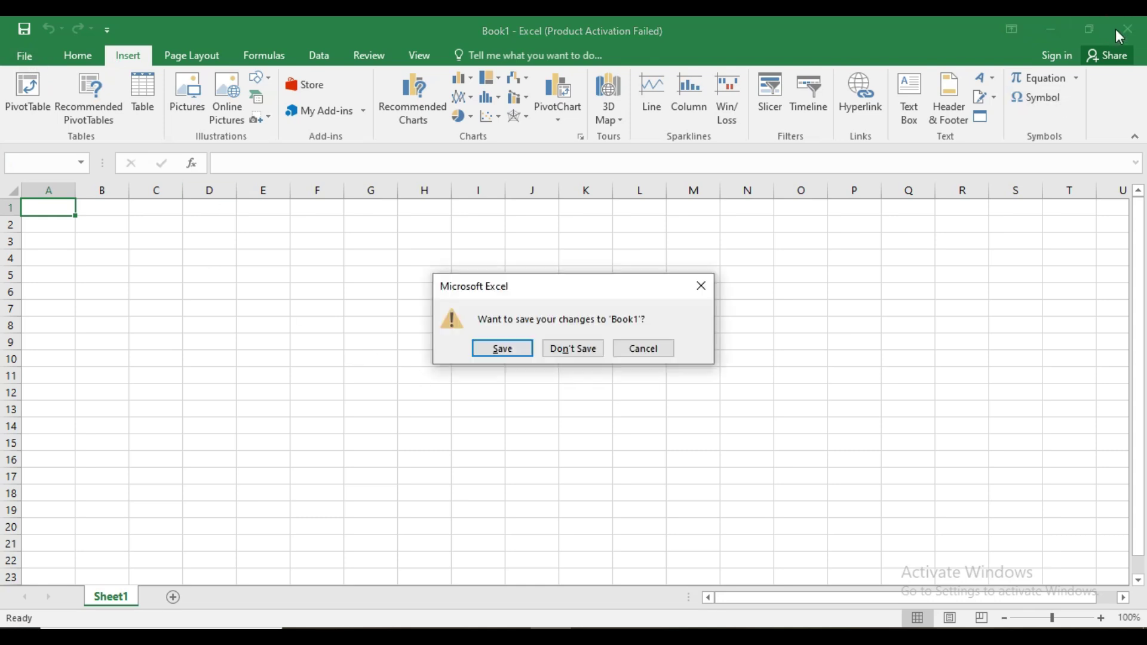
{"action": "left_click", "coordinate": [701, 286]}
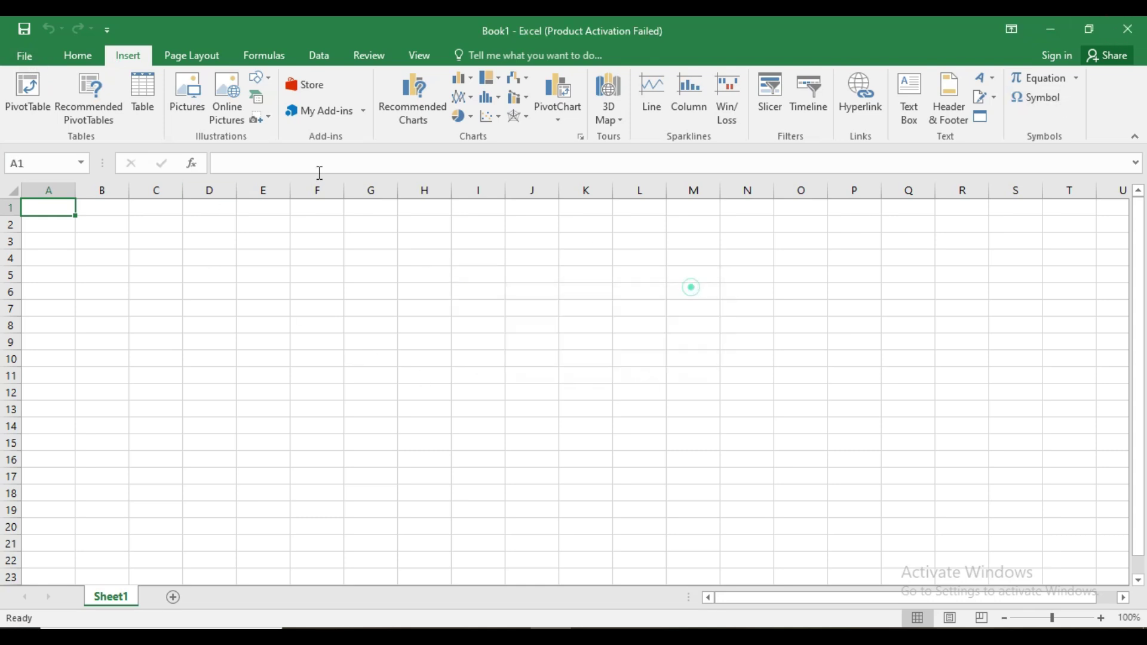
- Reopen the Tables workbook from the recent files
{"action": "left_click", "coordinate": [25, 55]}
{"action": "left_click", "coordinate": [60, 161]}
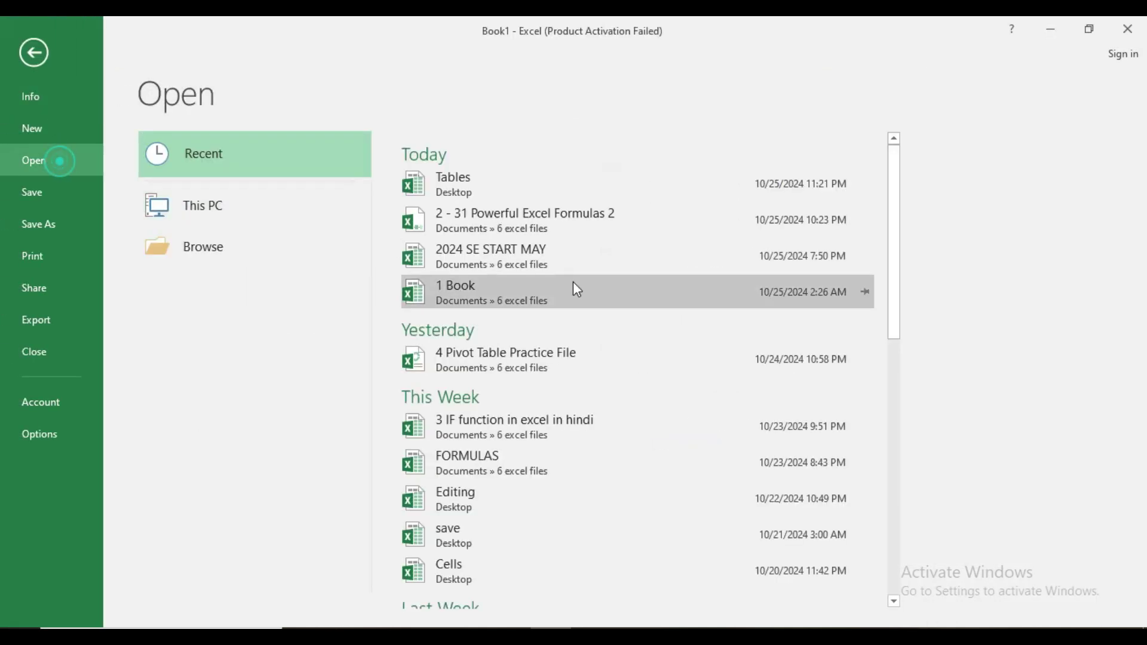
{"action": "left_click", "coordinate": [526, 177]}
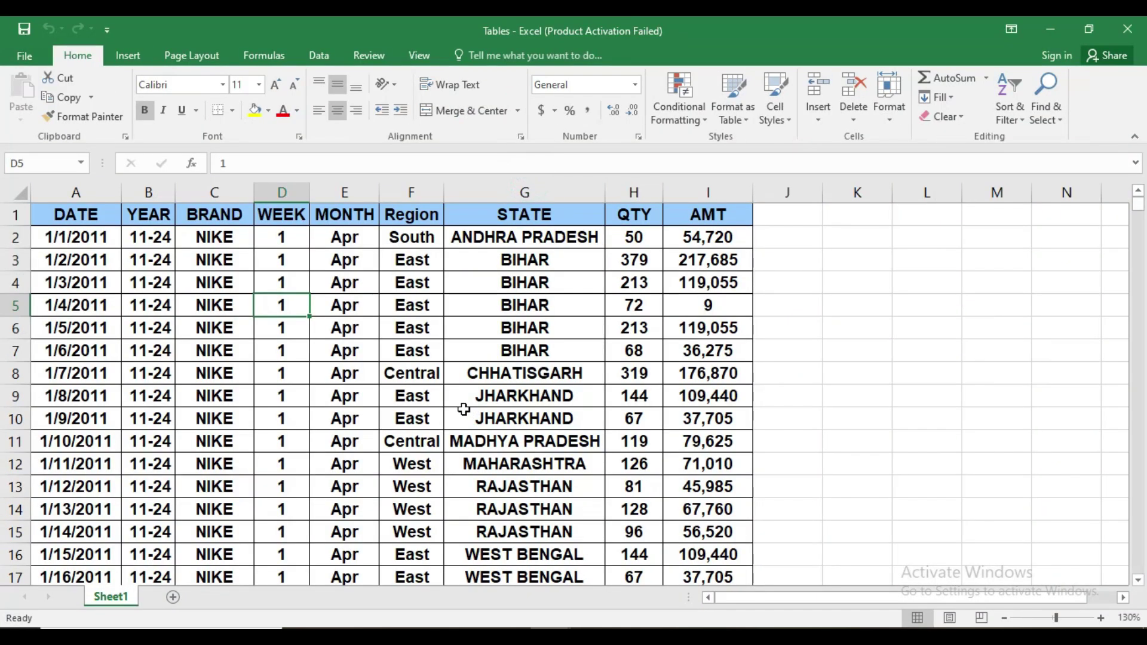
- Browse the recommended PivotTables for the data on Sheet1, previewing Sum of AMT by STATE
{"action": "left_click", "coordinate": [128, 55]}
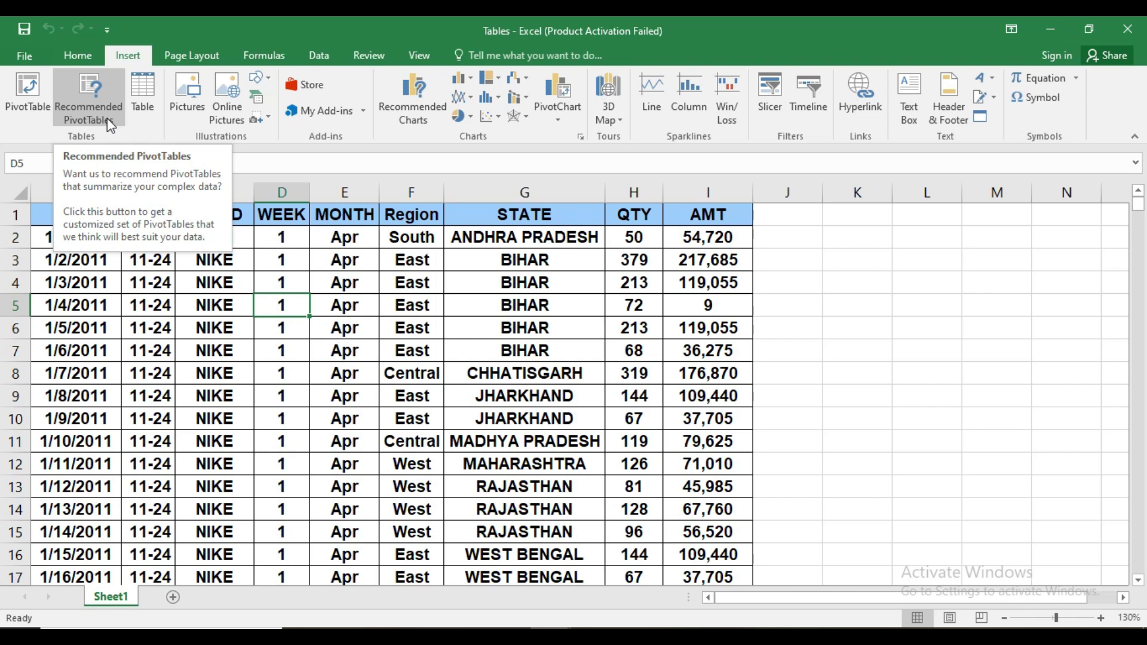
{"action": "left_click", "coordinate": [244, 315]}
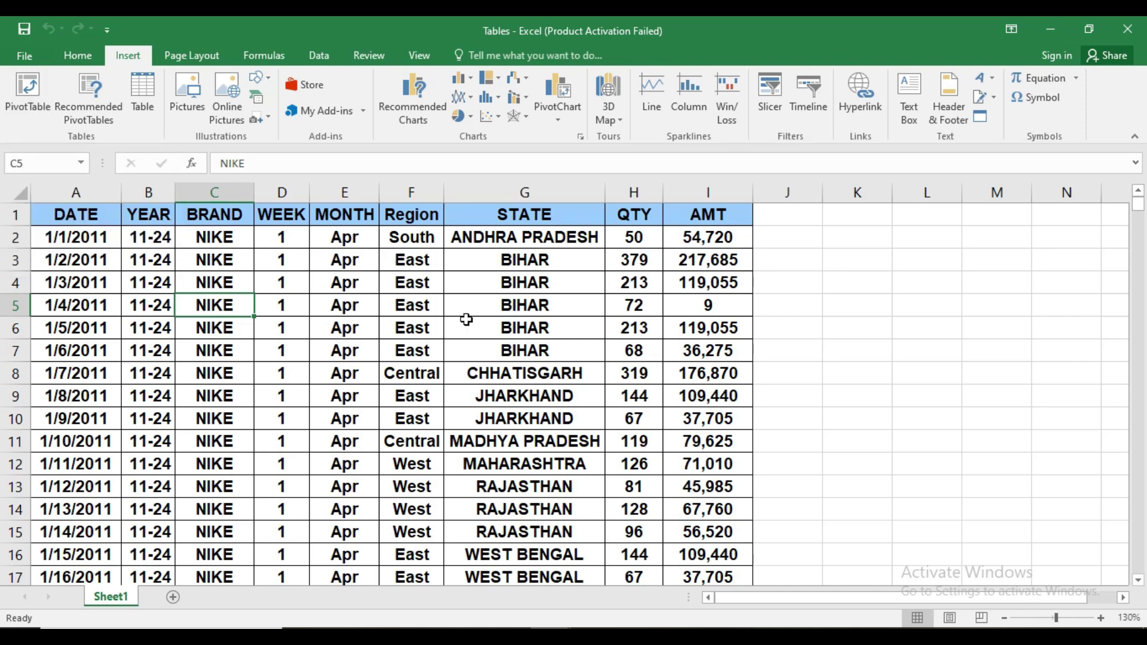
{"action": "left_click", "coordinate": [96, 100]}
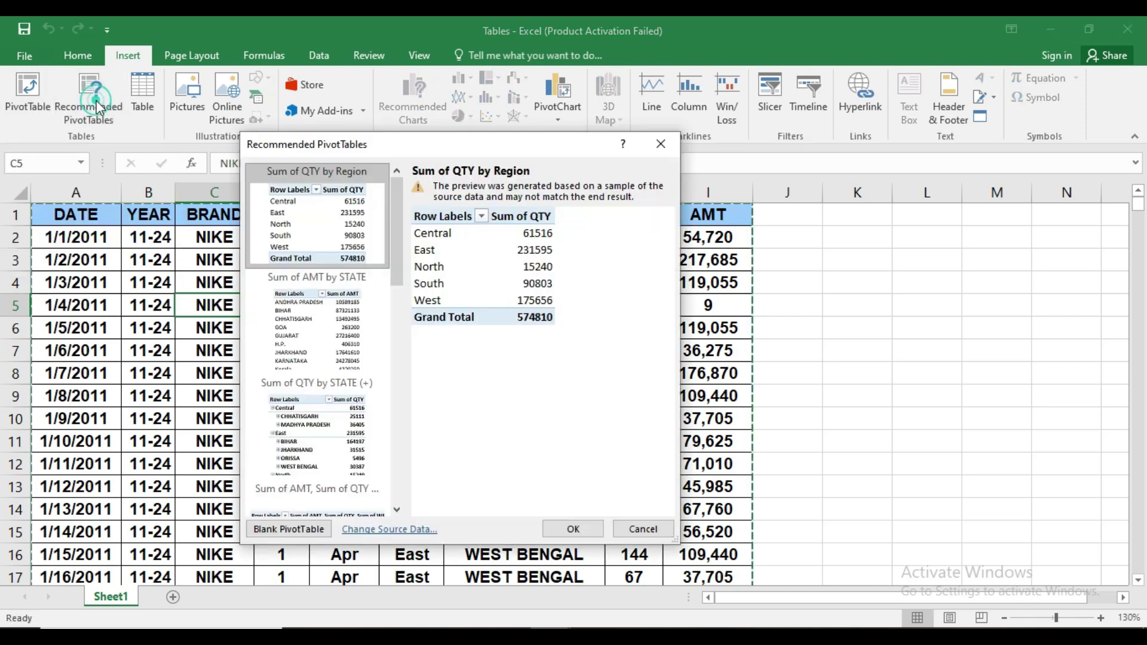
{"action": "left_click_drag", "start_coordinate": [464, 143], "coordinate": [525, 131]}
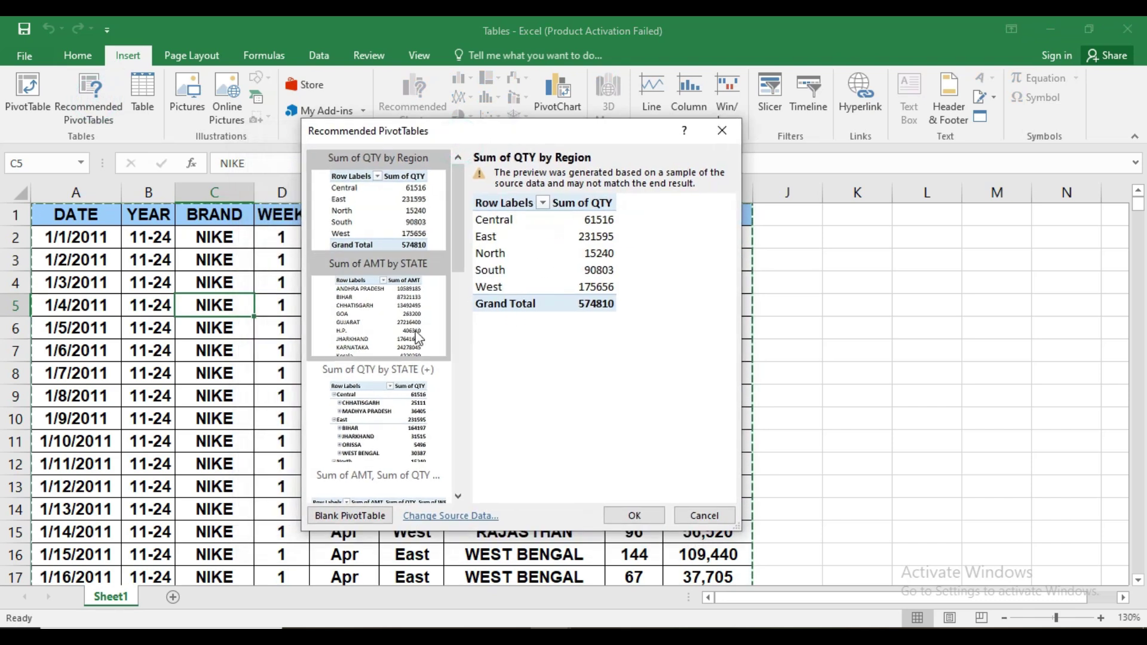
{"action": "left_click", "coordinate": [385, 314]}
{"action": "scroll", "coordinate": [399, 321], "scroll_direction": "down", "scroll_amount": 3}
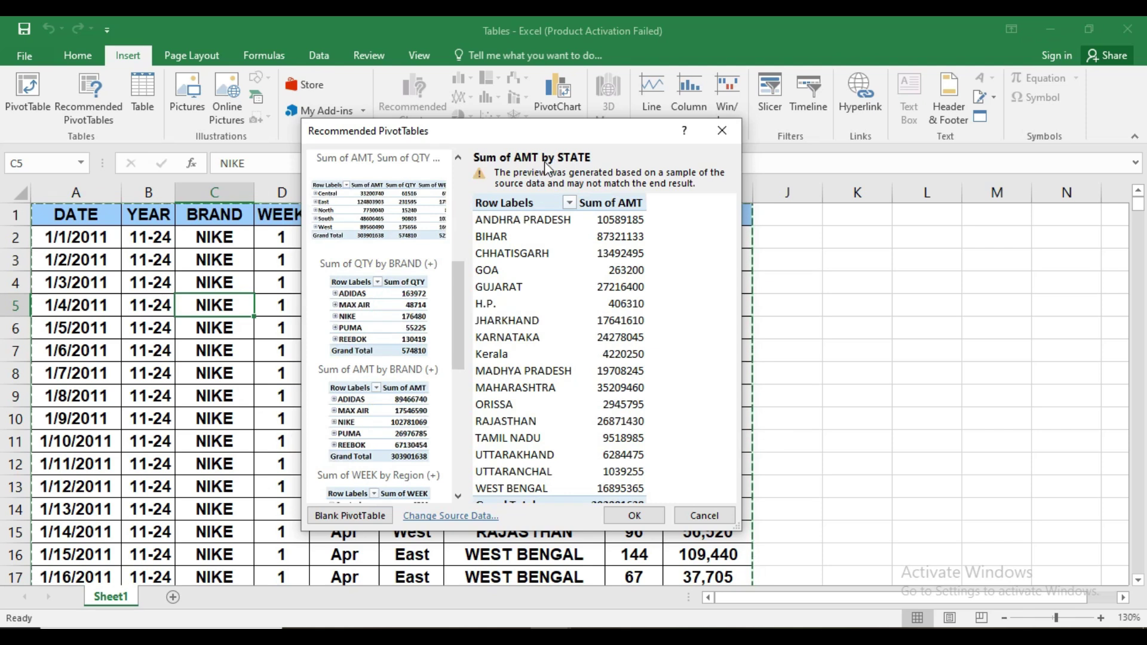
{"action": "scroll", "coordinate": [385, 367], "scroll_direction": "down", "scroll_amount": 6}
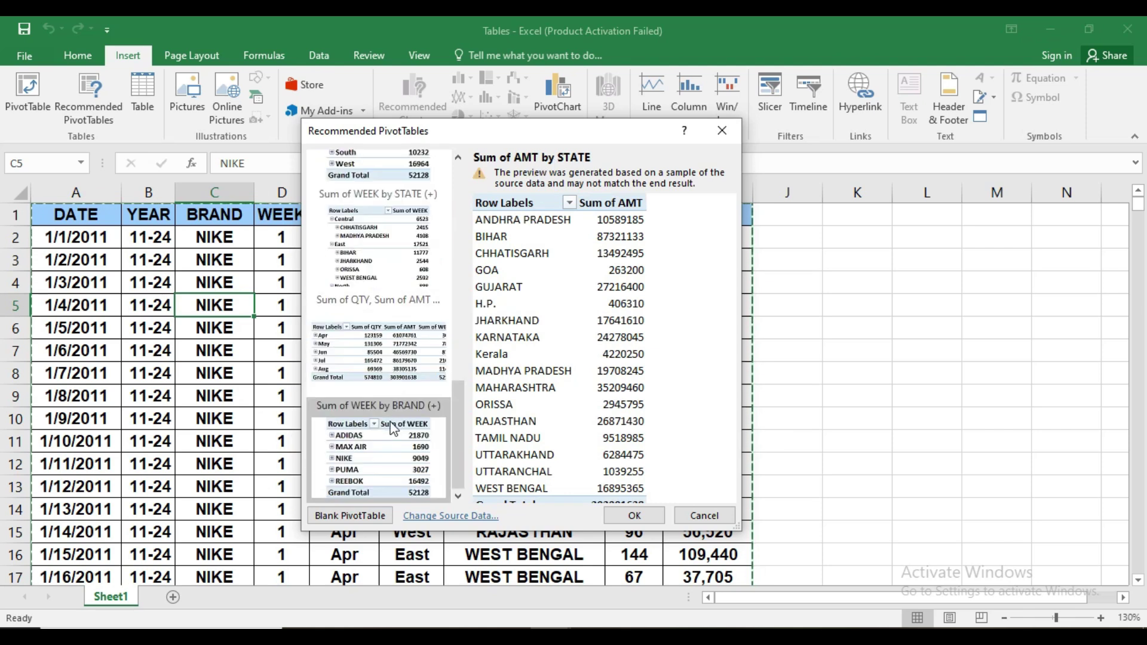
- Preview further recommendations and insert the recommended Sum of WEEK by STATE pivot table
{"action": "left_click", "coordinate": [392, 427]}
{"action": "left_click", "coordinate": [394, 352]}
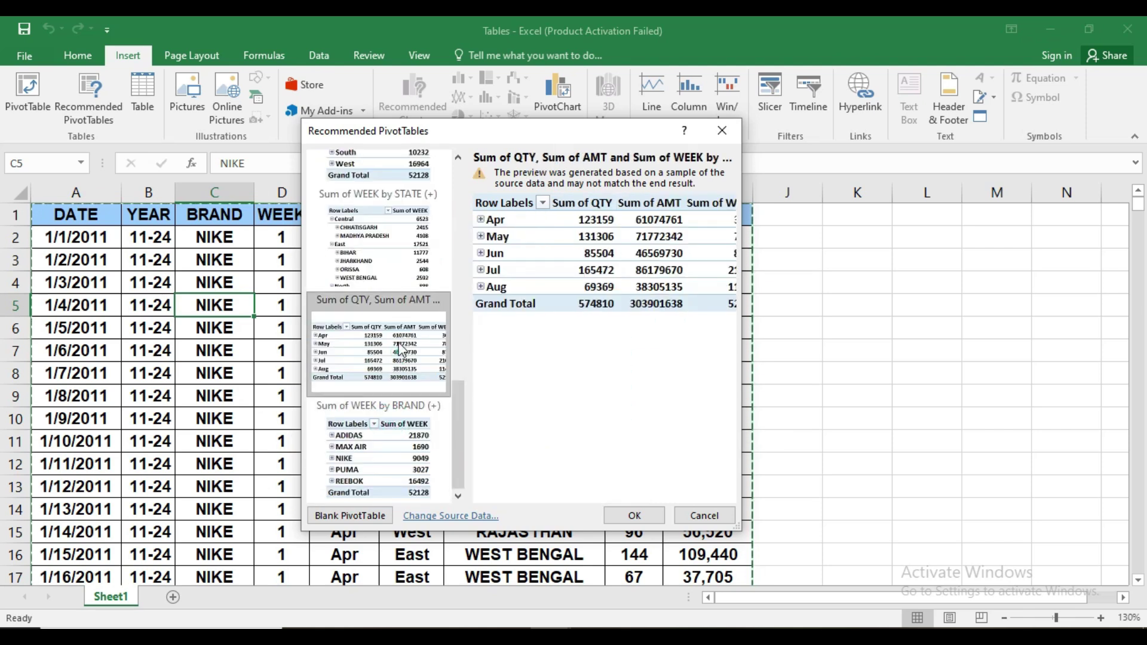
{"action": "left_click", "coordinate": [388, 275]}
{"action": "left_click", "coordinate": [625, 516]}
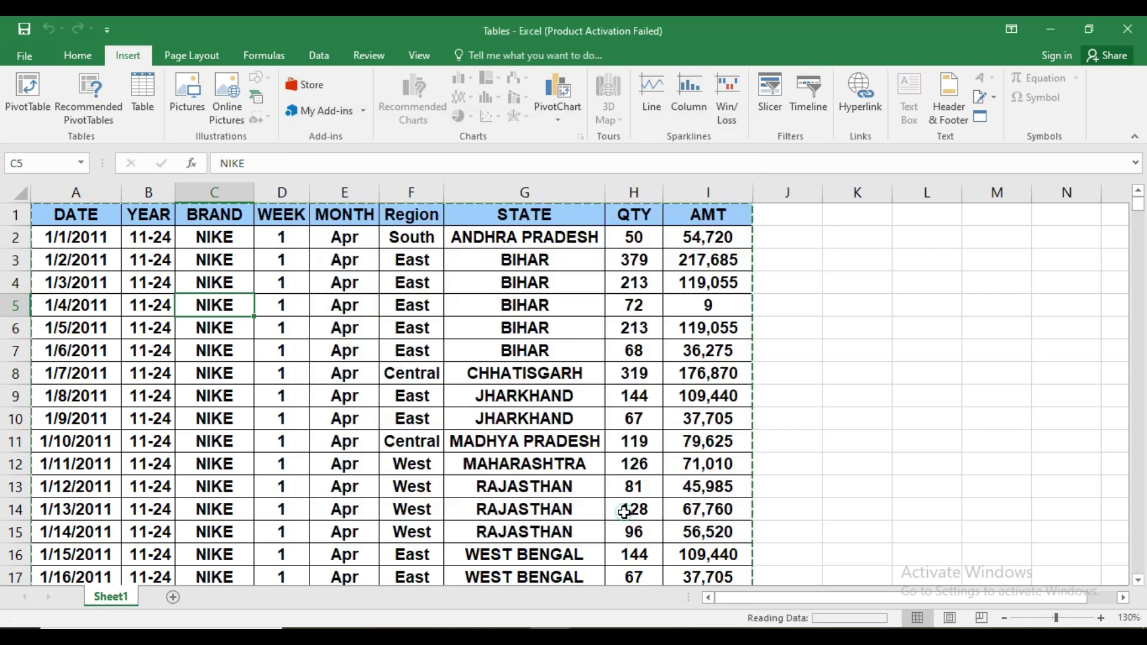
{"action": "scroll", "coordinate": [210, 338], "scroll_direction": "down", "scroll_amount": 3}
{"action": "scroll", "coordinate": [211, 338], "scroll_direction": "up", "scroll_amount": 3}
{"action": "mouse_move", "coordinate": [211, 338]}
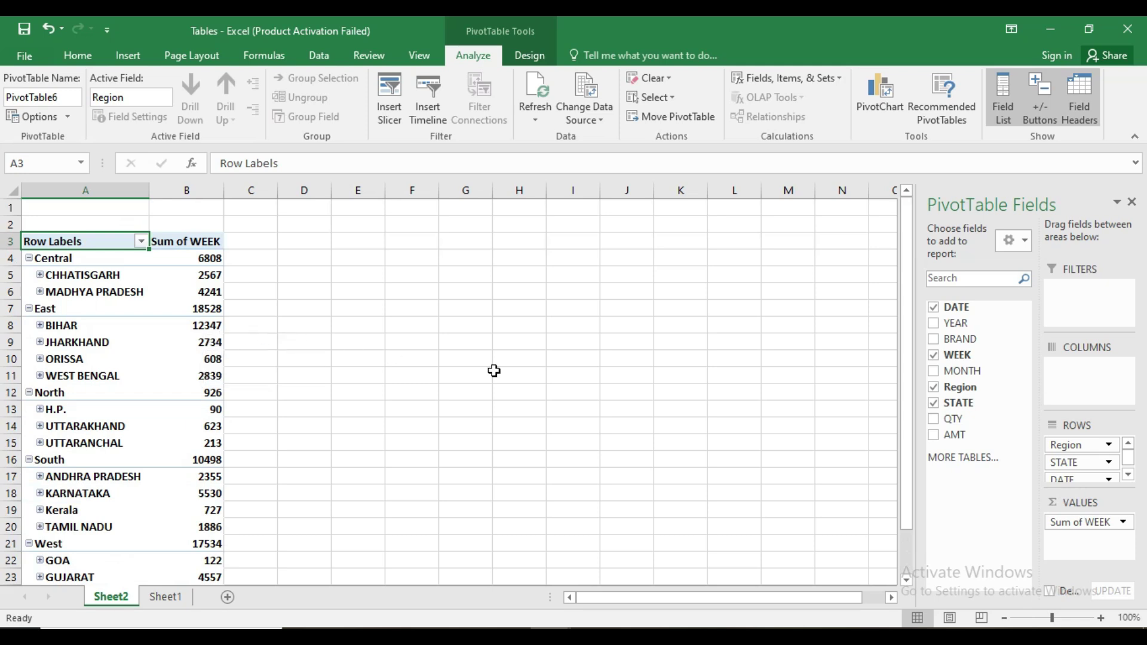
- Add the MONTH and BRAND fields to the pivot table and move STATE and MONTH to the columns area
{"action": "left_click", "coordinate": [934, 372]}
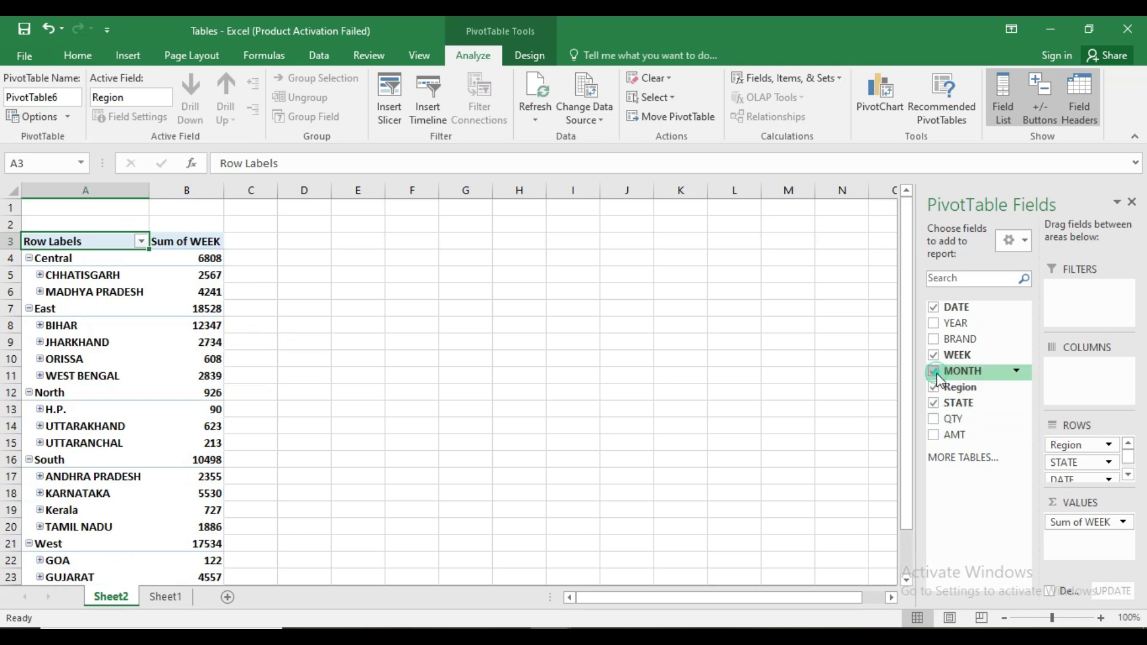
{"action": "left_click", "coordinate": [933, 339]}
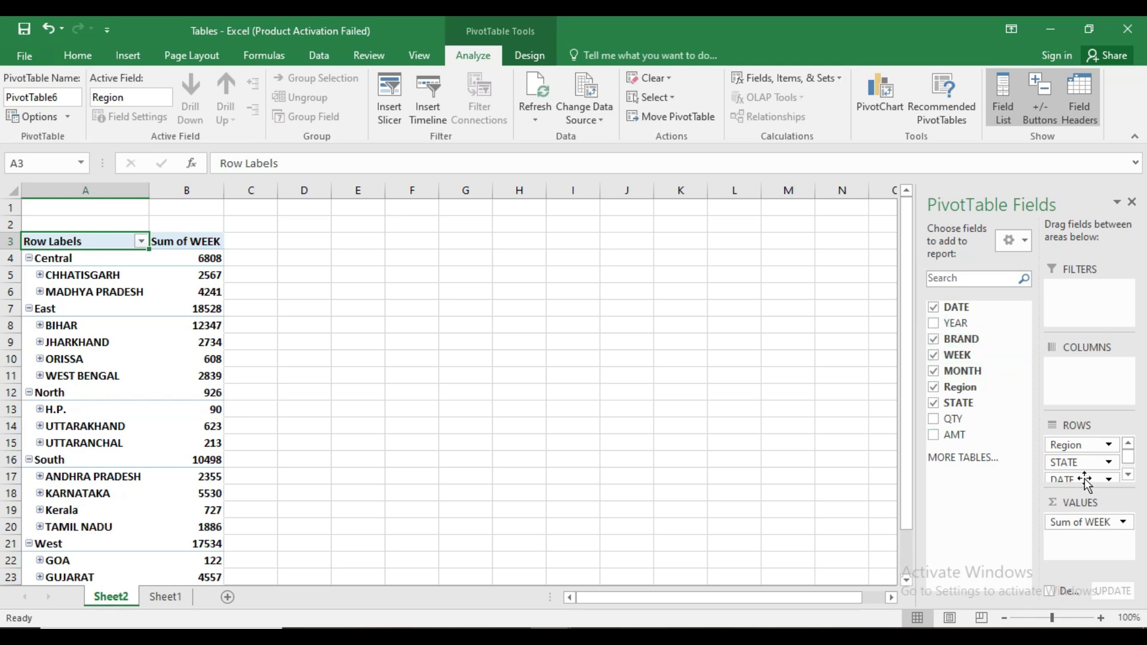
{"action": "left_click_drag", "start_coordinate": [1084, 463], "coordinate": [1082, 385]}
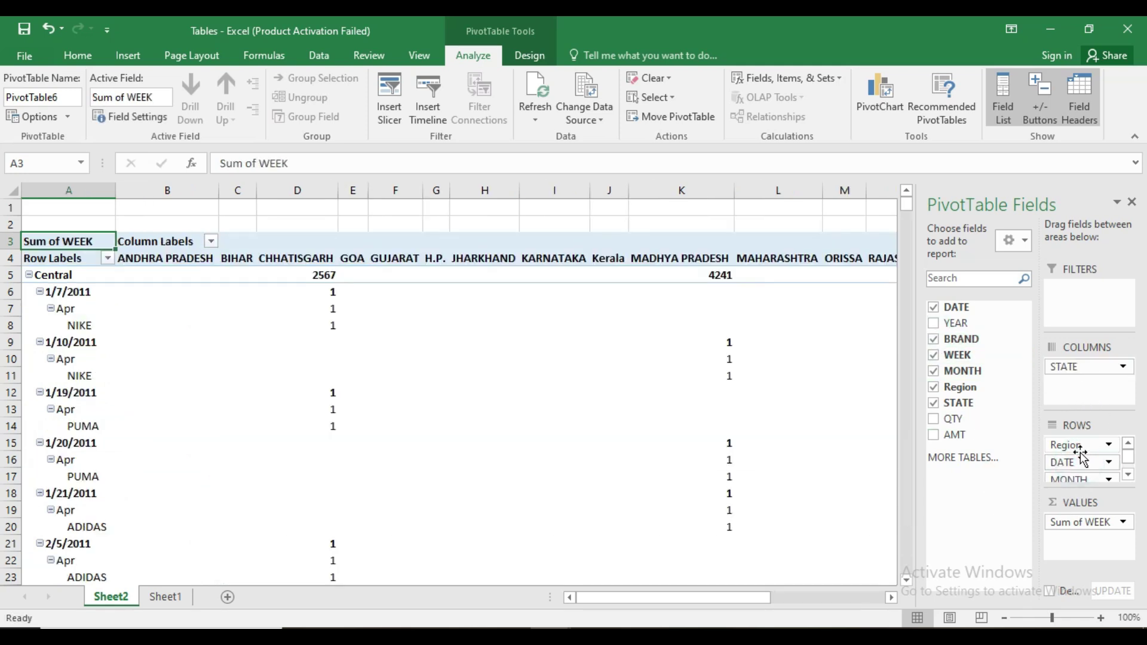
{"action": "left_click_drag", "start_coordinate": [1068, 479], "coordinate": [1075, 394]}
- Set the pivot table options to show 0 in empty cells and check the result down the report
{"action": "scroll", "coordinate": [597, 430], "scroll_direction": "down", "scroll_amount": 2}
{"action": "right_click", "coordinate": [411, 293]}
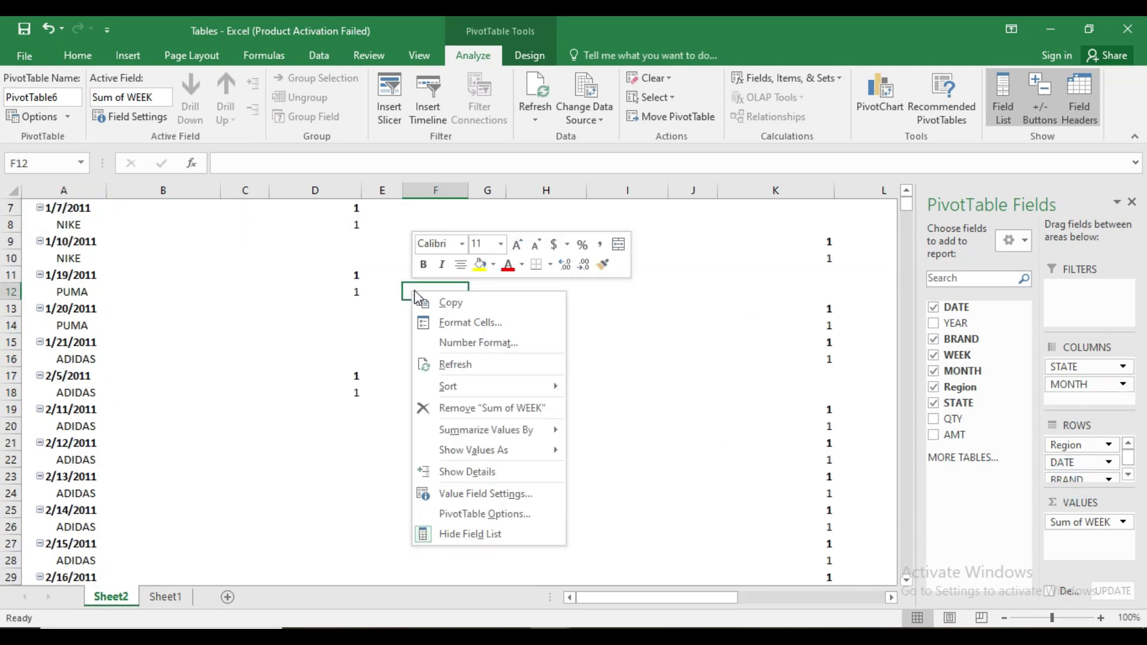
{"action": "left_click", "coordinate": [51, 117]}
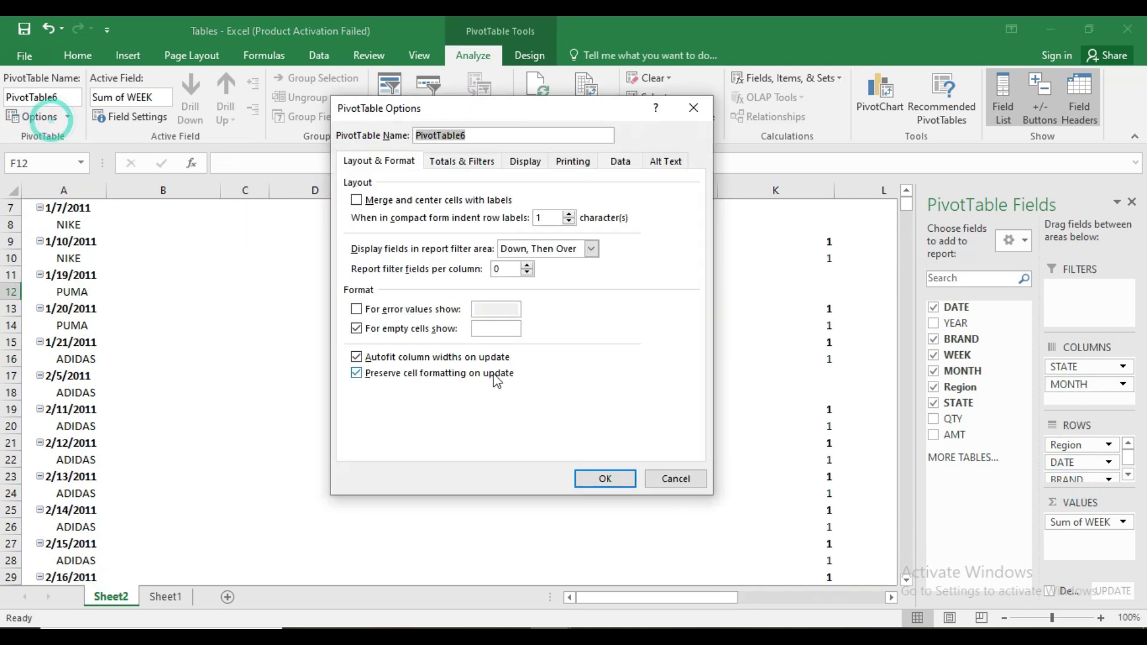
{"action": "left_click", "coordinate": [494, 329]}
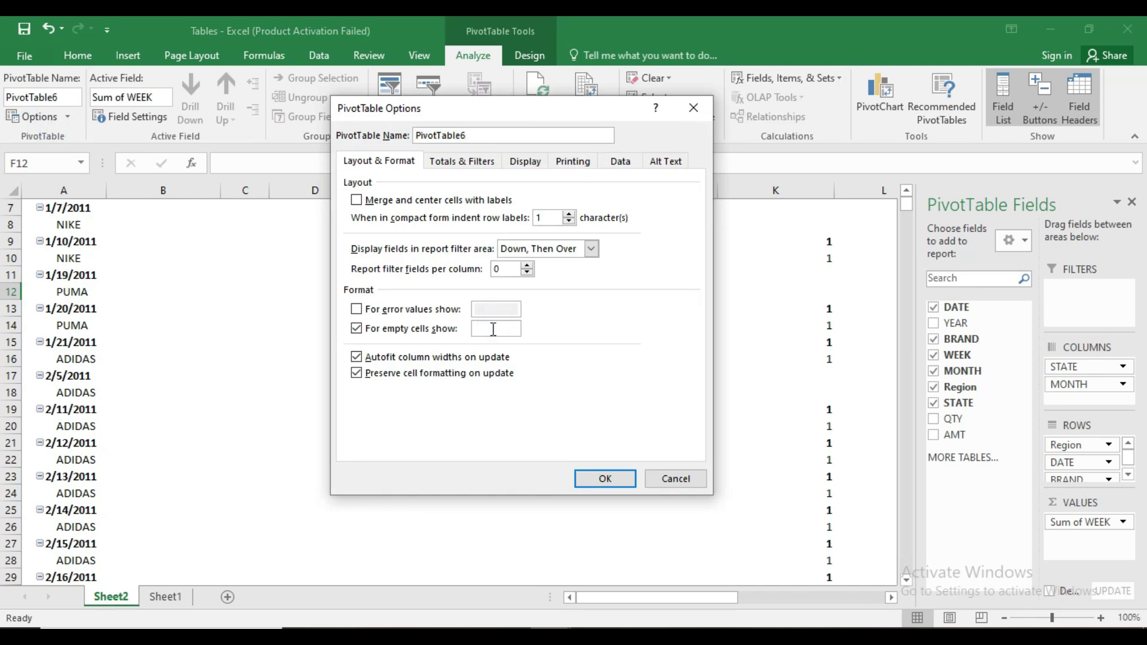
{"action": "type", "text": "0"}
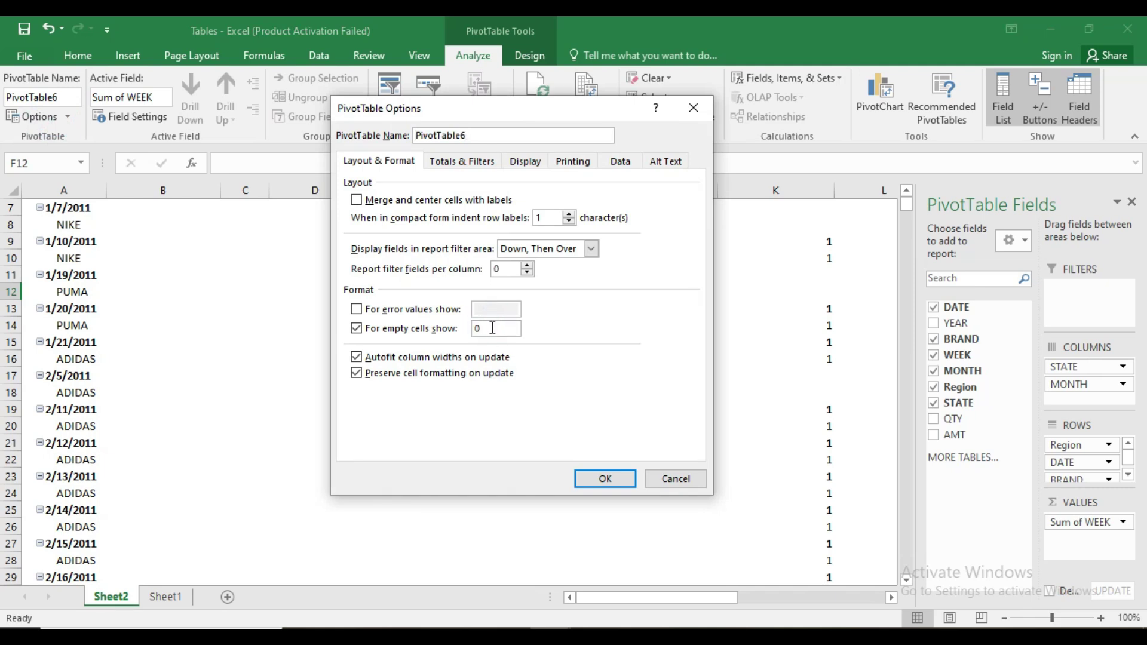
{"action": "left_click", "coordinate": [605, 478]}
{"action": "scroll", "coordinate": [490, 359], "scroll_direction": "down", "scroll_amount": 9}
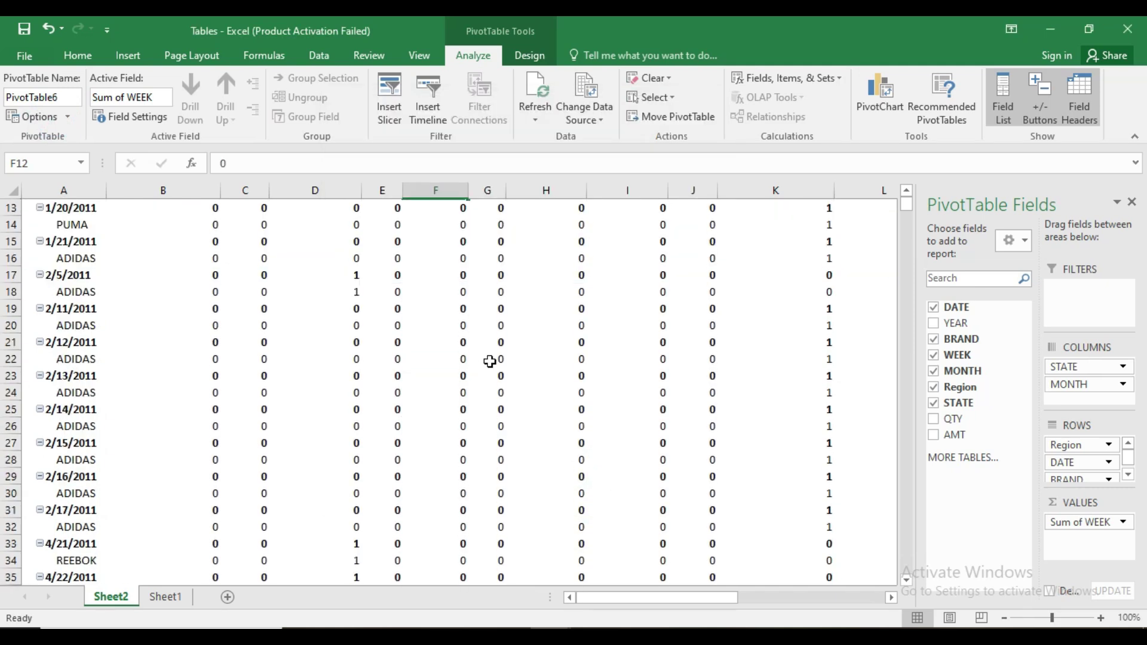
{"action": "scroll", "coordinate": [490, 359], "scroll_direction": "up", "scroll_amount": 9}
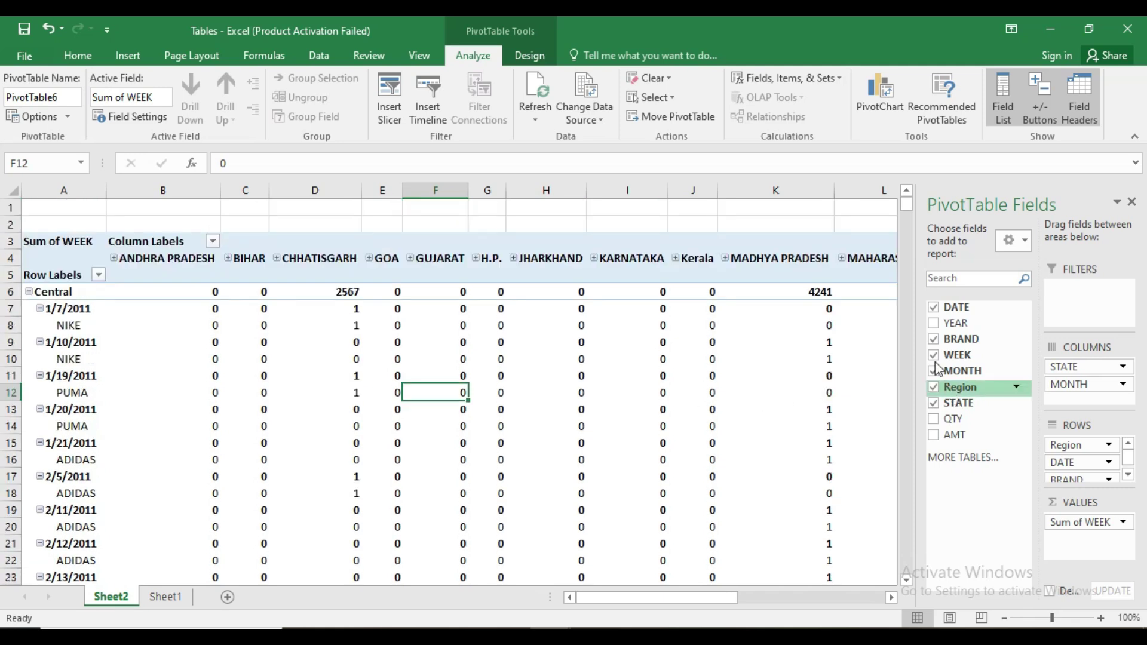
- Reduce the pivot table to QTY and AMT by BRAND, removing the DATE, WEEK, MONTH, Region and STATE fields
{"action": "left_click", "coordinate": [933, 307]}
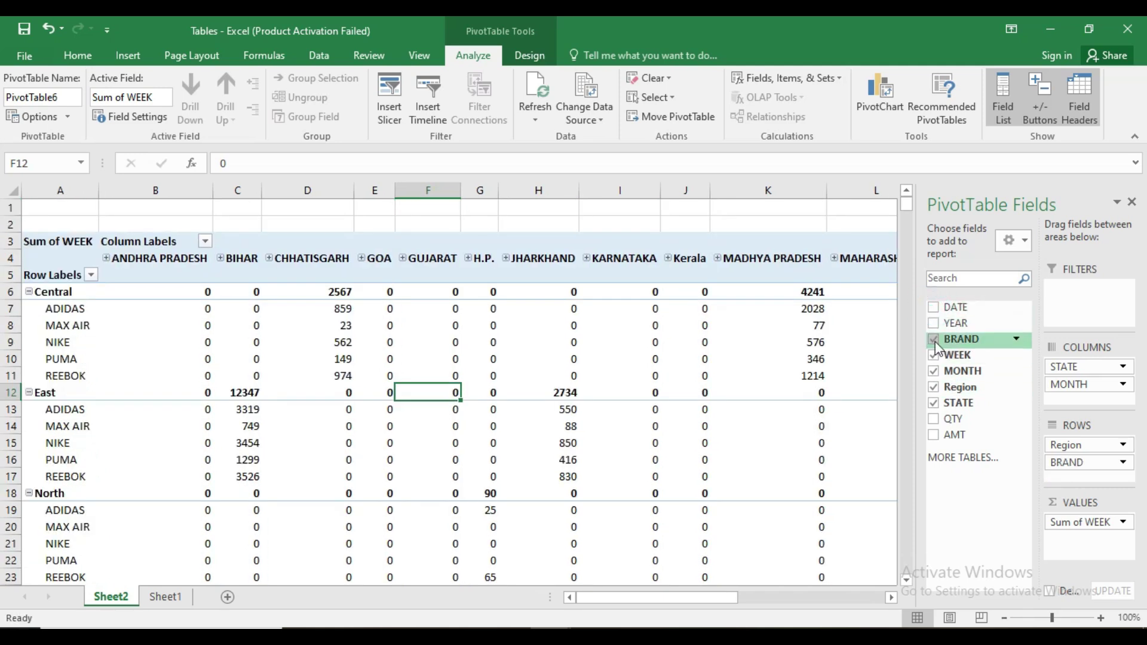
{"action": "left_click", "coordinate": [933, 354]}
{"action": "left_click", "coordinate": [933, 370]}
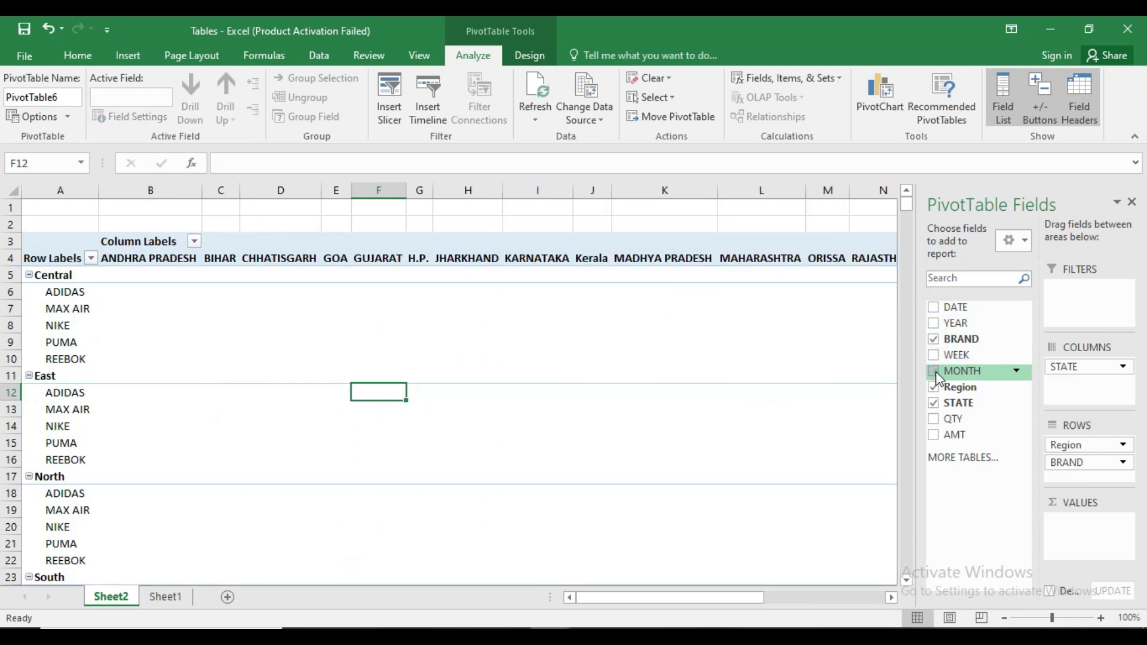
{"action": "left_click", "coordinate": [933, 419]}
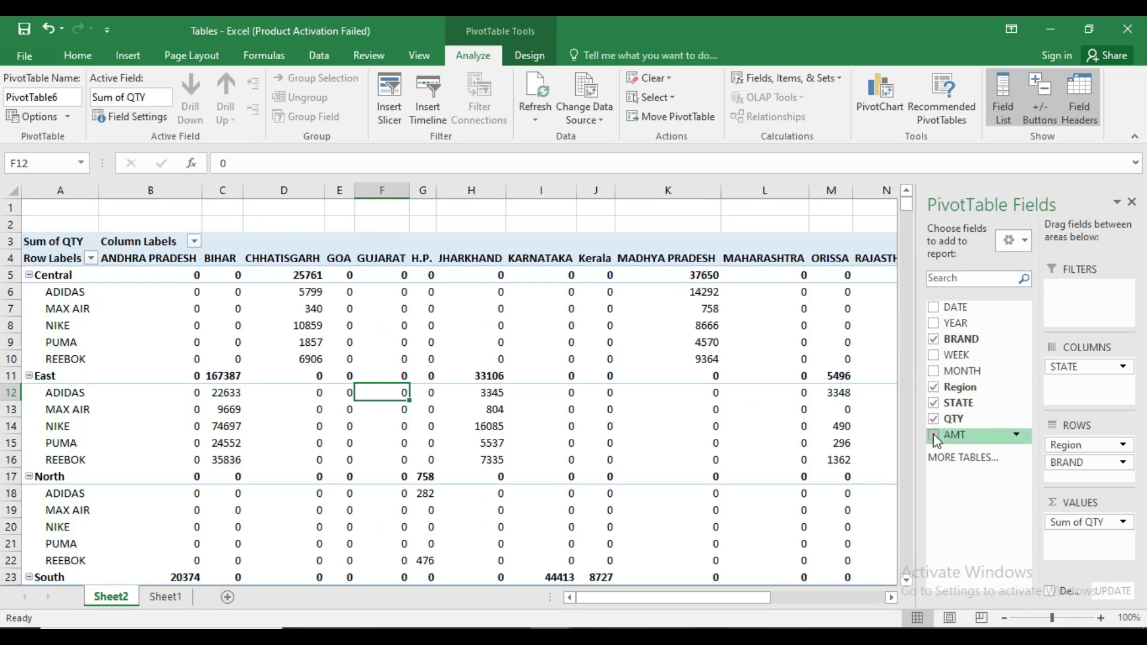
{"action": "left_click", "coordinate": [933, 435]}
{"action": "left_click", "coordinate": [933, 388]}
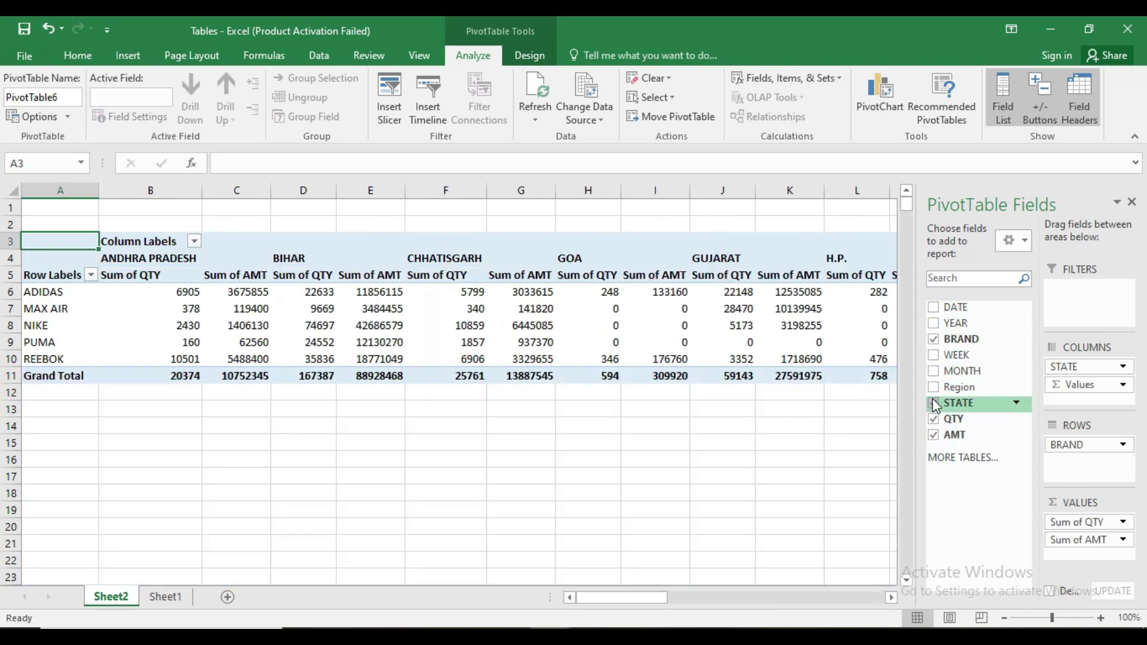
{"action": "left_click", "coordinate": [934, 403]}
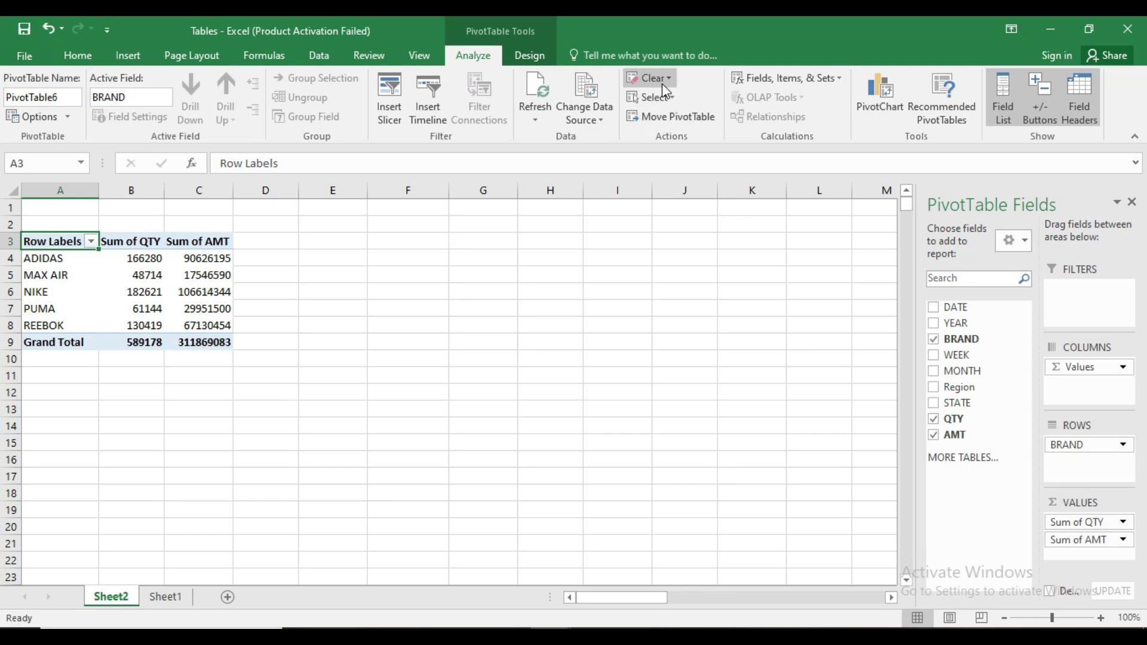
- Delete Sheet2 containing the pivot table
{"action": "right_click", "coordinate": [105, 600]}
{"action": "left_click", "coordinate": [143, 429]}
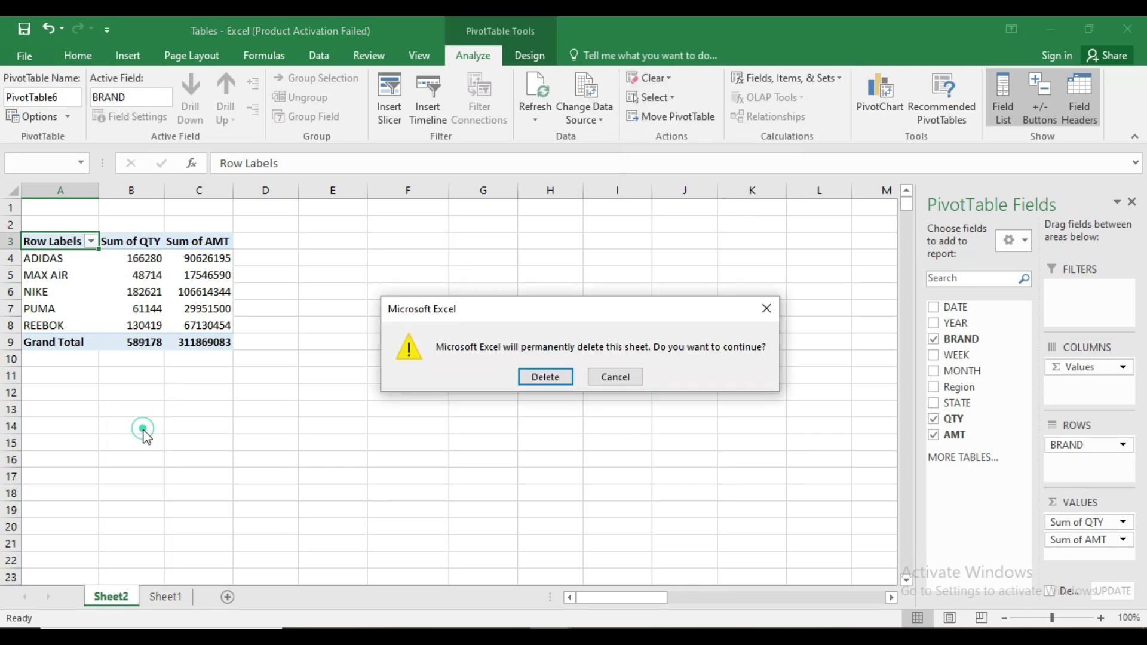
{"action": "left_click", "coordinate": [544, 377]}
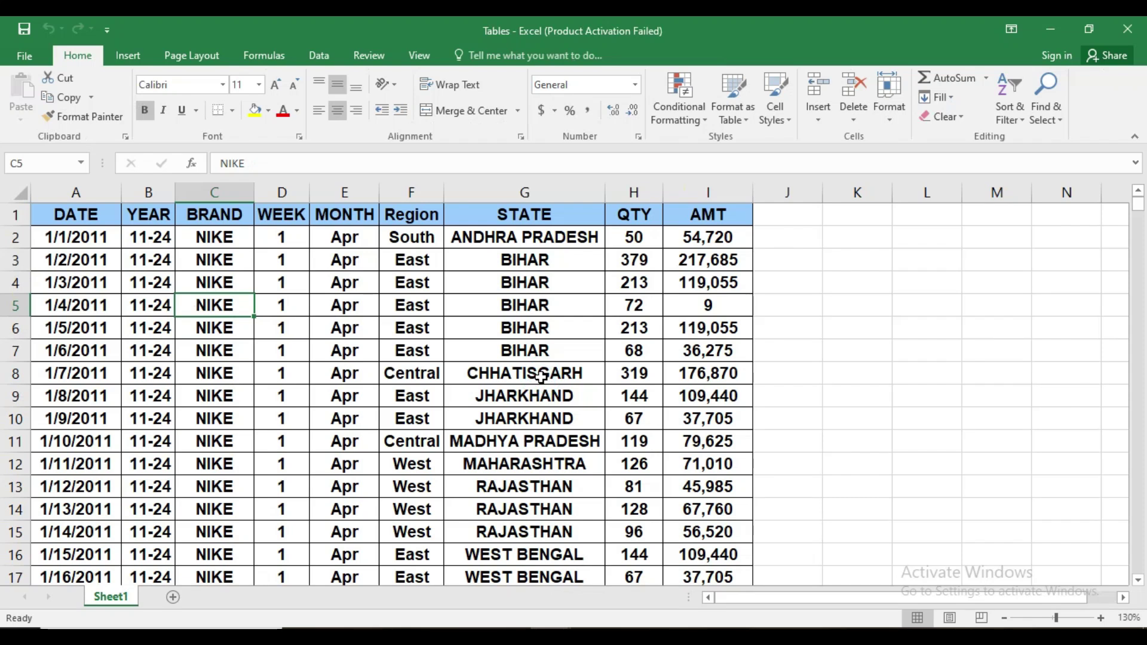
- Convert the data range $A$1:$I$5115 on Sheet1 into an Excel table with headers
{"action": "left_click", "coordinate": [125, 60]}
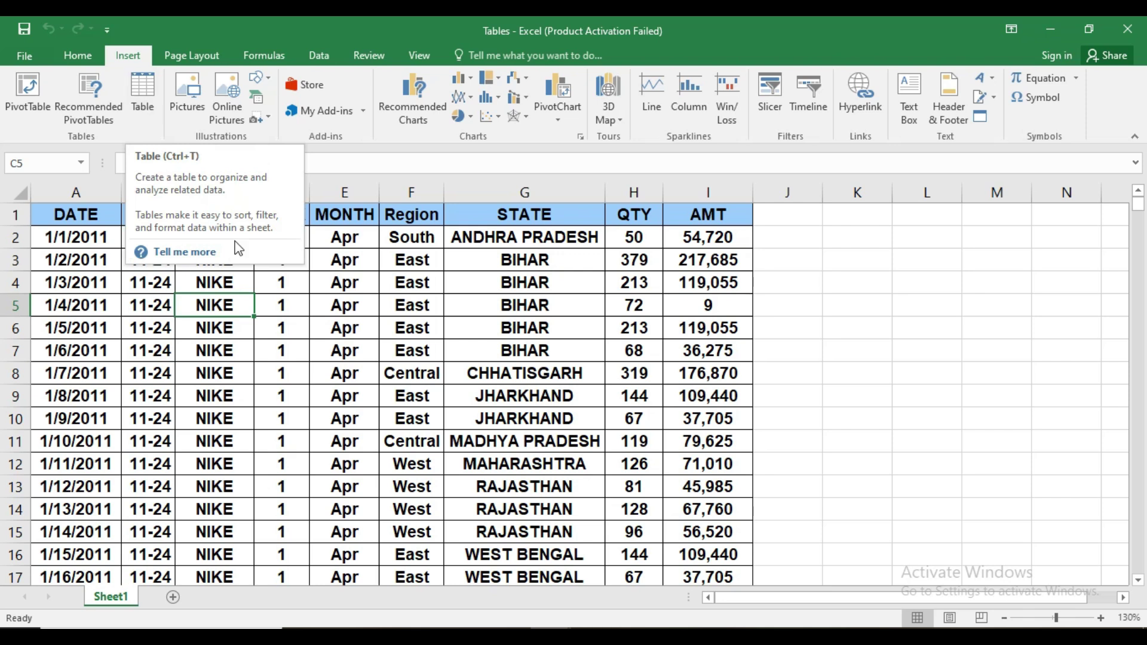
{"action": "left_click", "coordinate": [226, 297]}
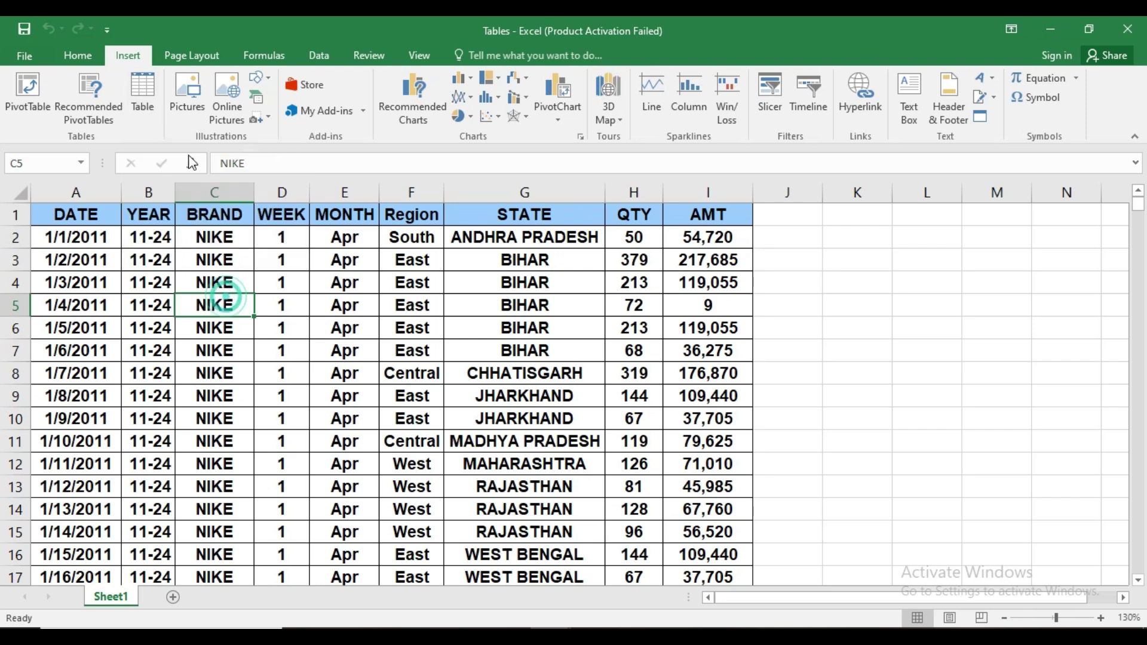
{"action": "left_click", "coordinate": [141, 101]}
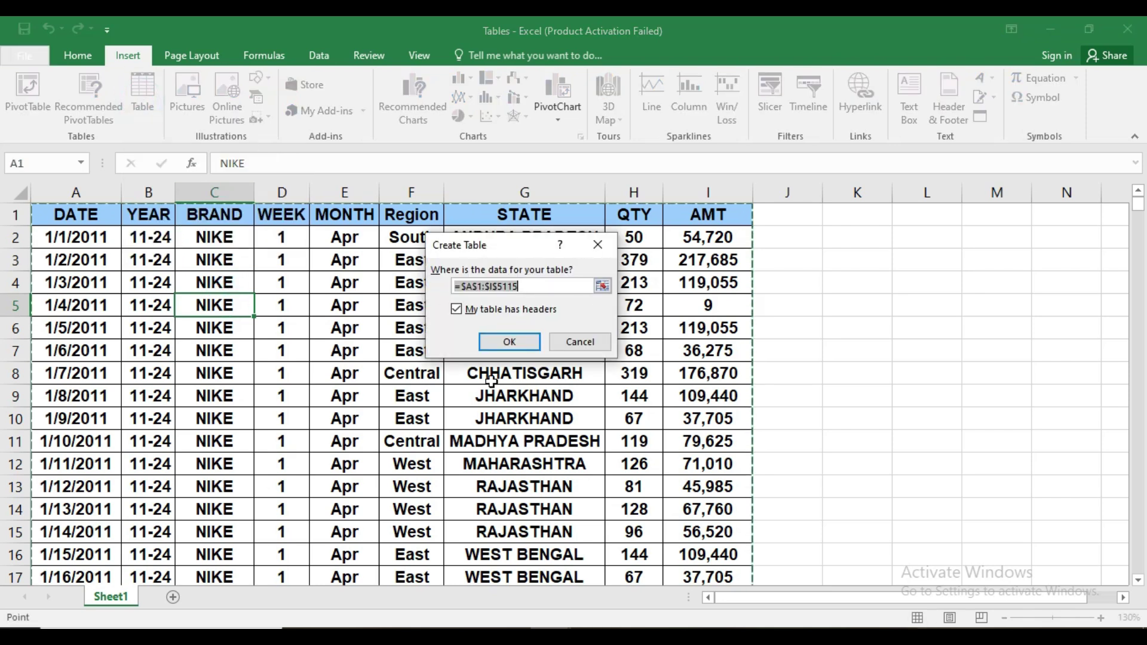
{"action": "left_click", "coordinate": [507, 342]}
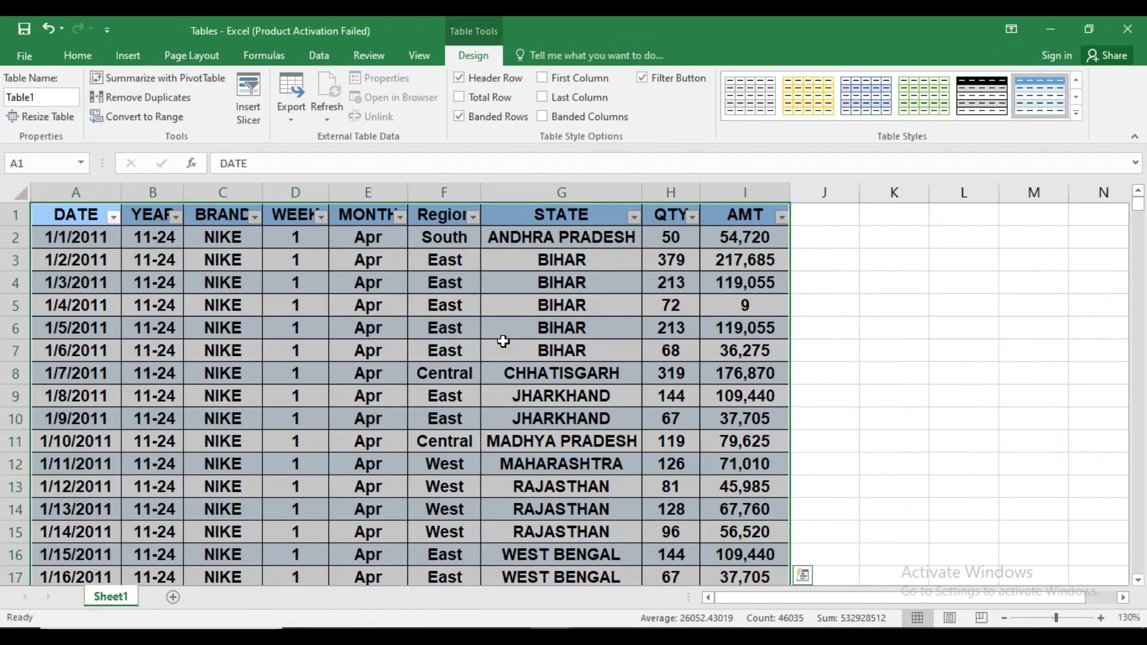
- Examine the table style gallery and the new table style dialog with its format options, without creating a style
{"action": "left_click", "coordinate": [503, 341]}
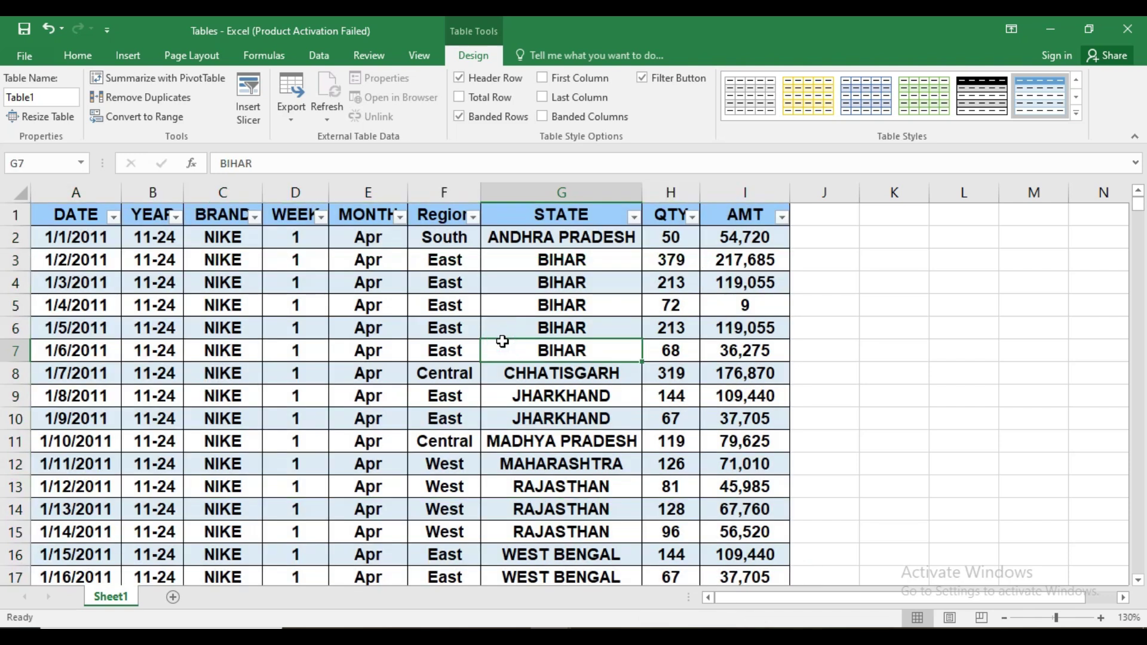
{"action": "left_click", "coordinate": [1076, 112]}
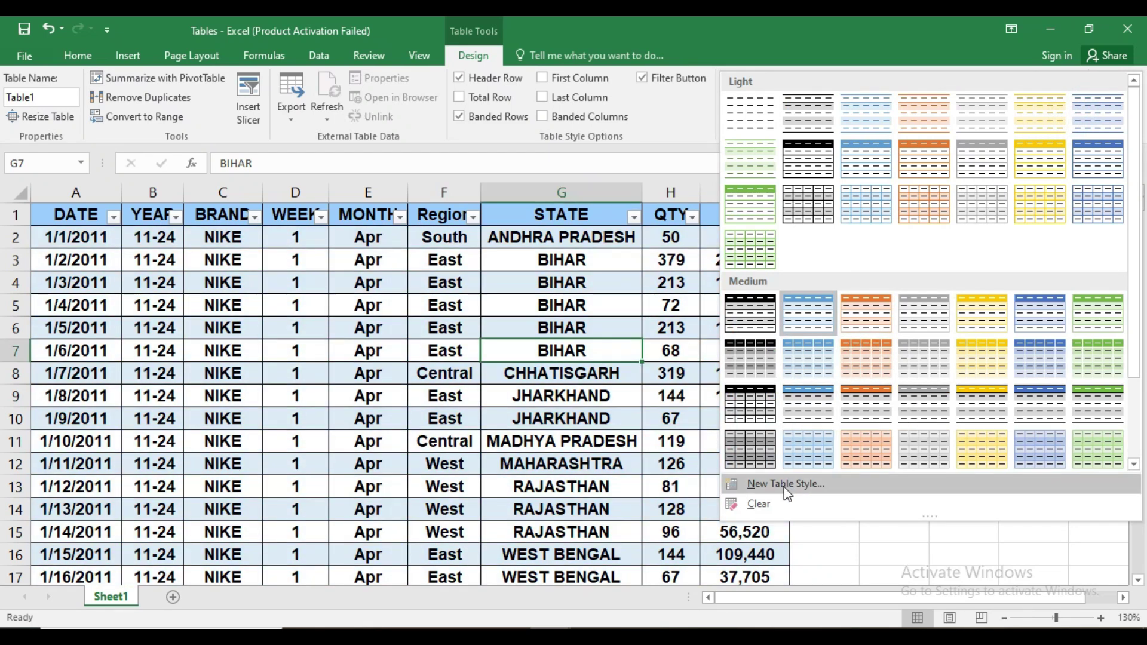
{"action": "left_click", "coordinate": [784, 487]}
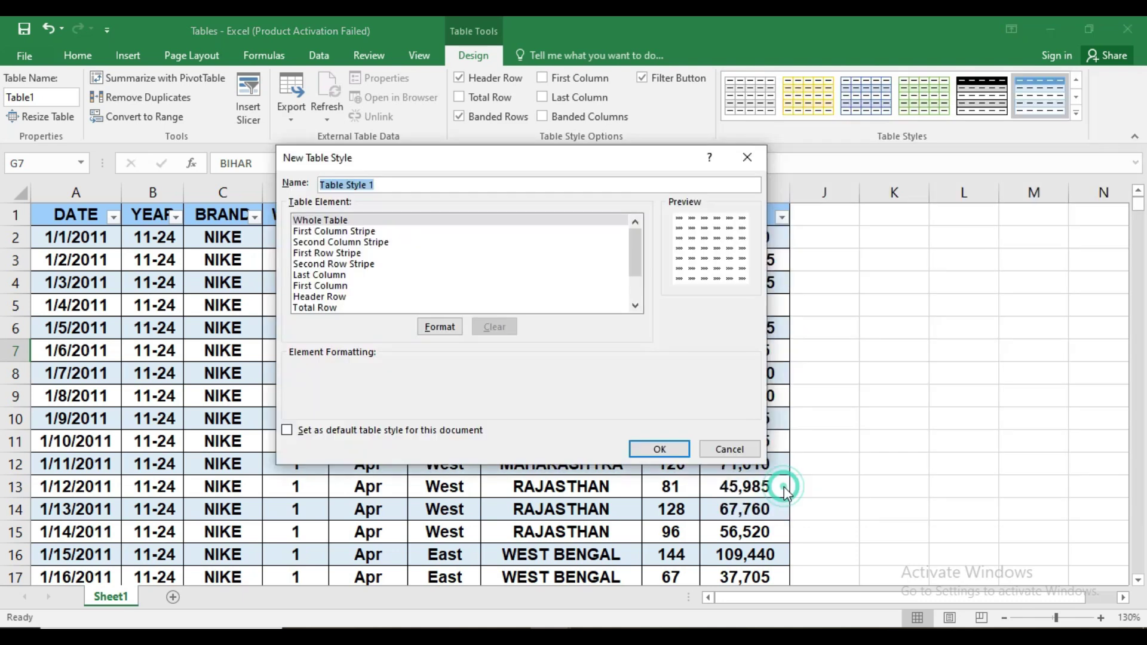
{"action": "left_click", "coordinate": [448, 328]}
{"action": "left_click", "coordinate": [722, 98]}
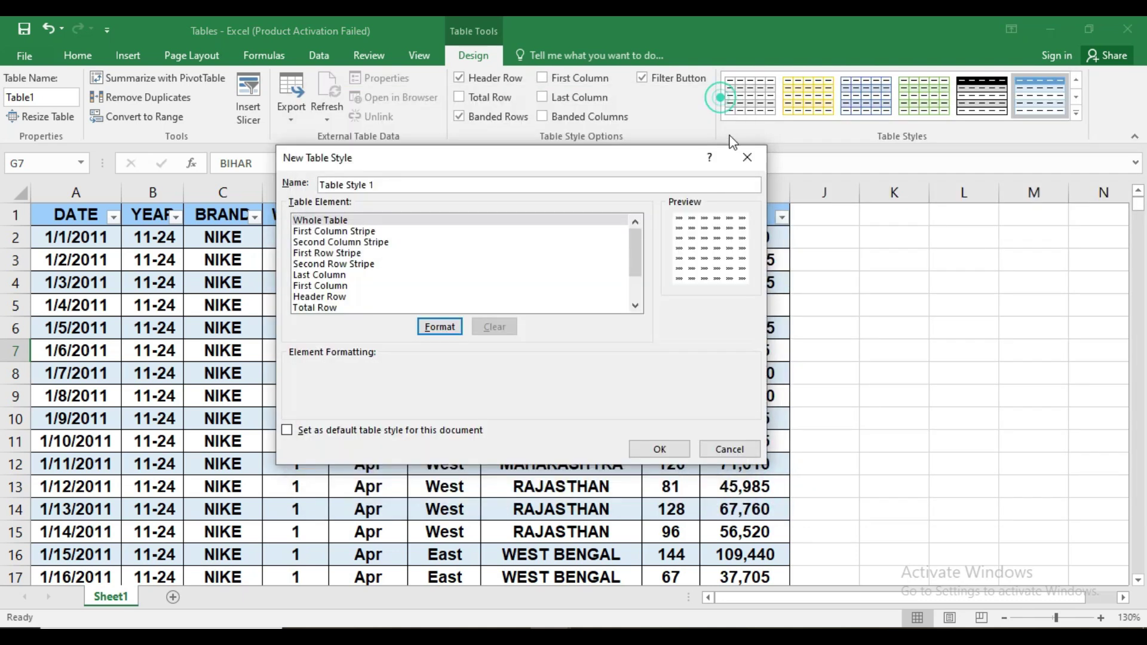
{"action": "left_click", "coordinate": [746, 158]}
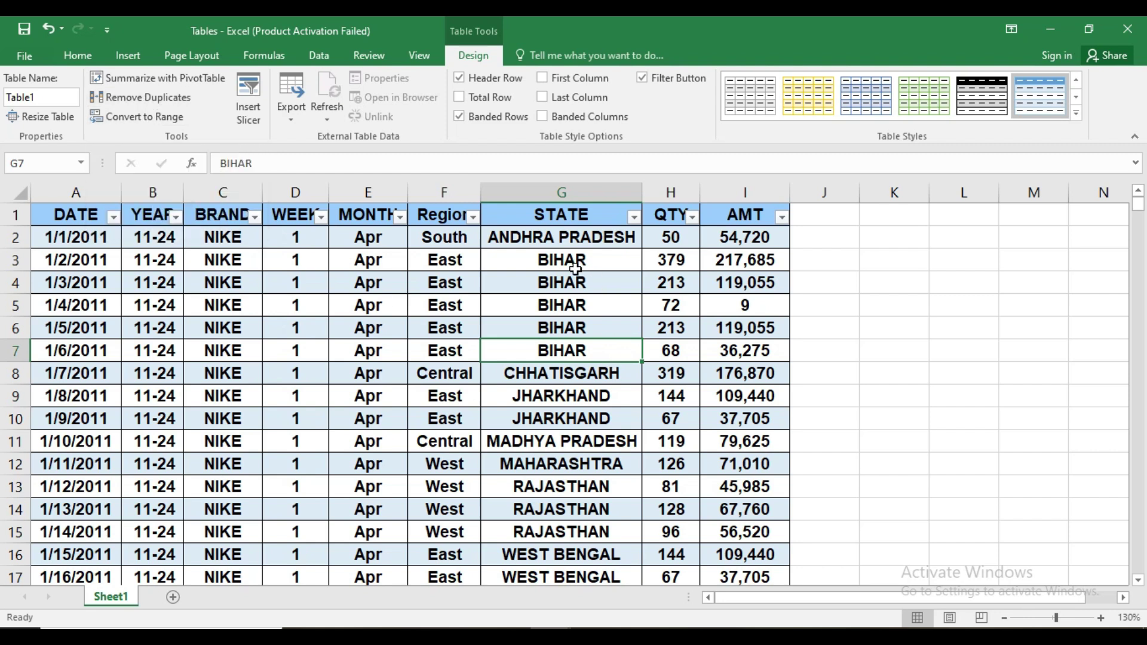
- Start removing duplicates from the table, excluding the DATE, YEAR, BRAND, MONTH and STATE columns from the comparison
{"action": "left_click", "coordinate": [579, 312]}
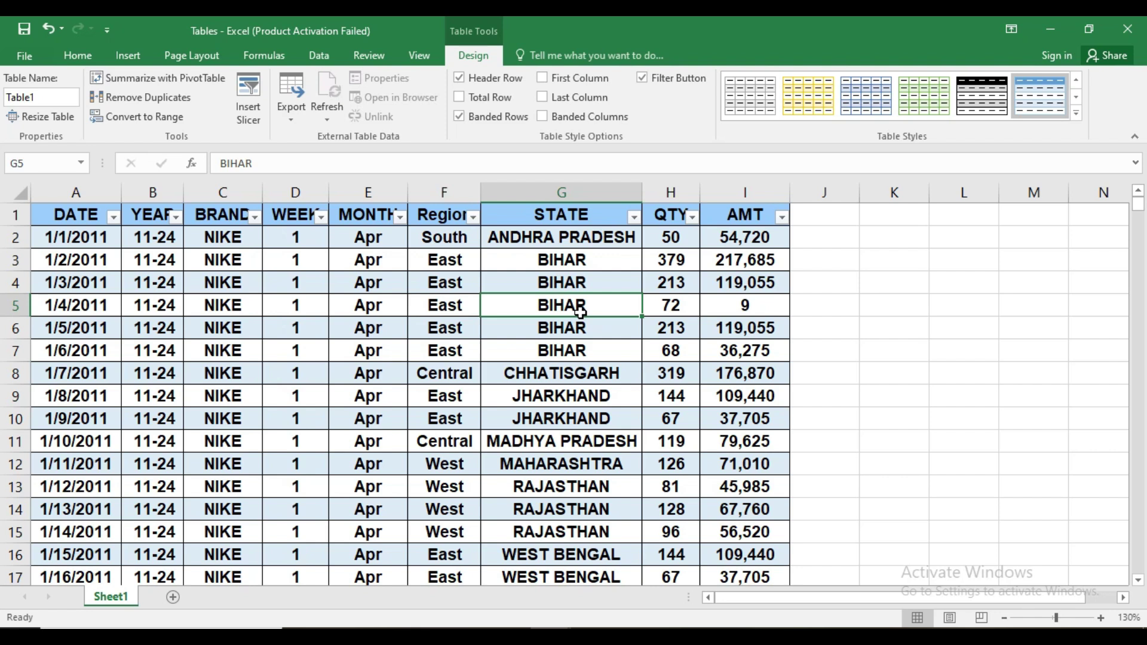
{"action": "left_click", "coordinate": [579, 194]}
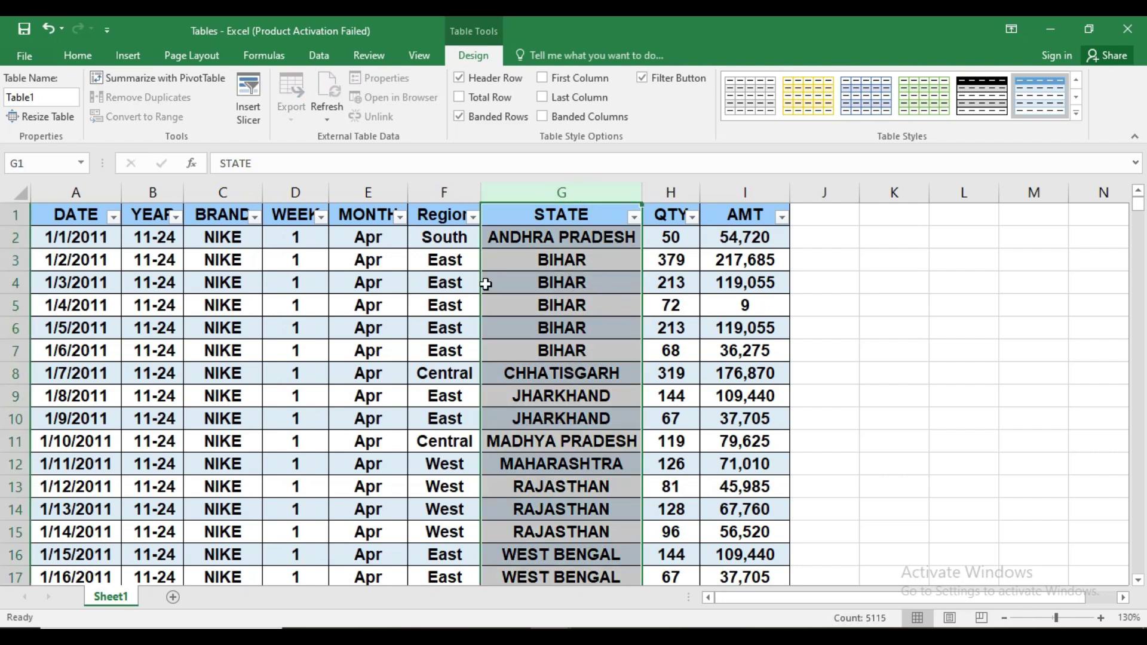
{"action": "left_click", "coordinate": [286, 281]}
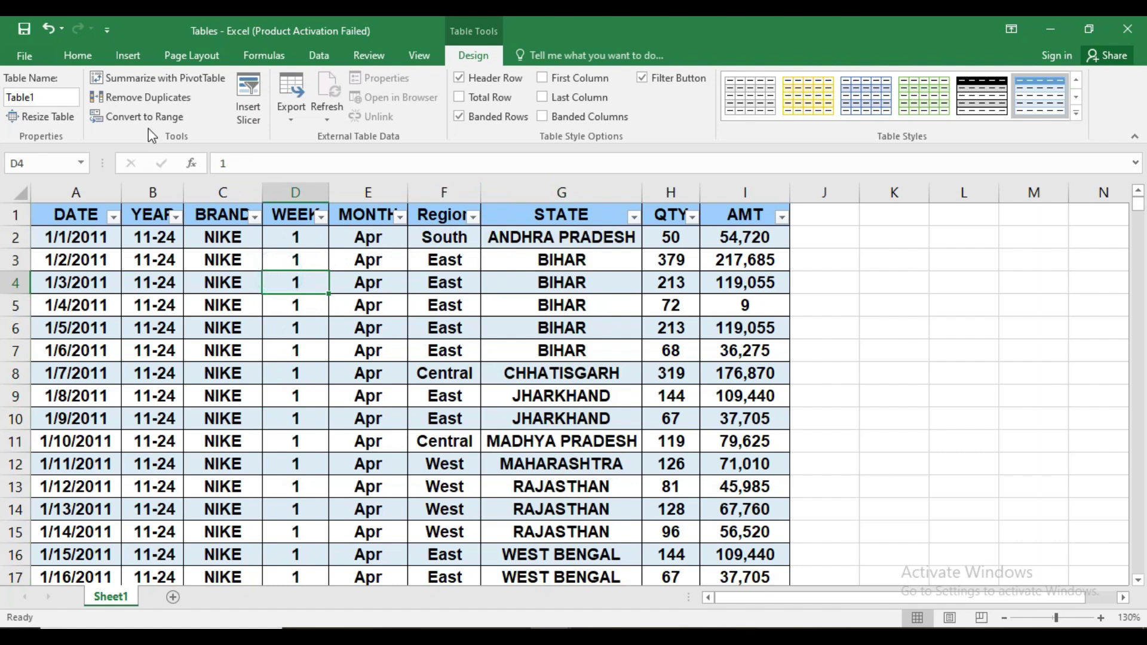
{"action": "left_click", "coordinate": [133, 98]}
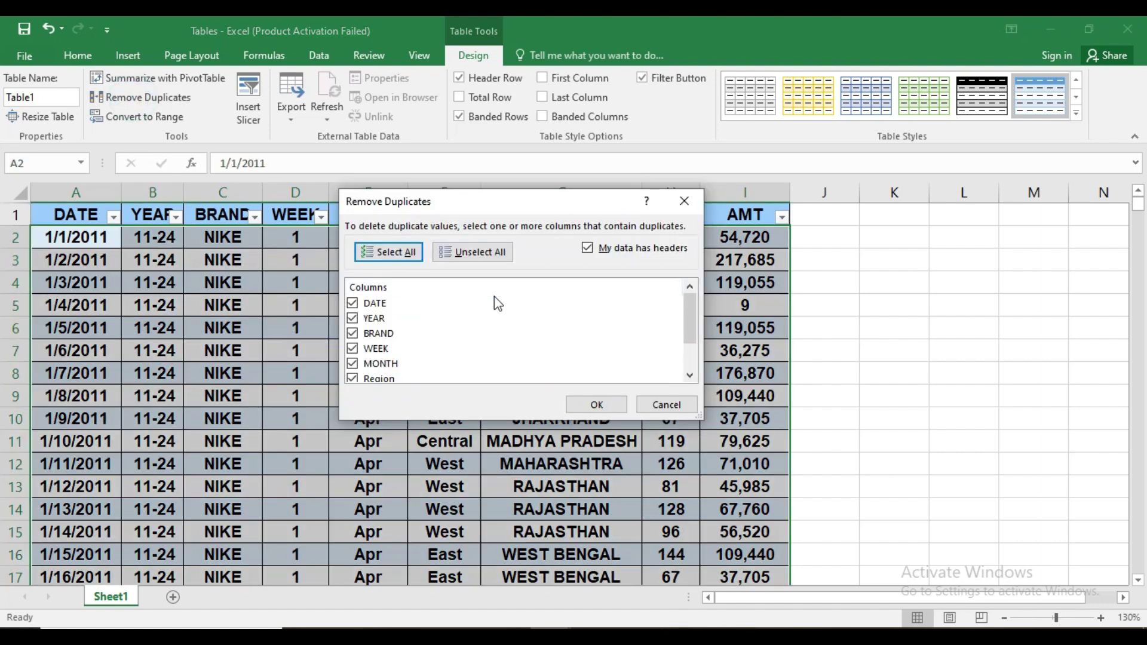
{"action": "scroll", "coordinate": [436, 305], "scroll_direction": "down", "scroll_amount": 2}
{"action": "scroll", "coordinate": [436, 304], "scroll_direction": "up", "scroll_amount": 2}
{"action": "left_click", "coordinate": [352, 303]}
{"action": "left_click", "coordinate": [352, 316]}
{"action": "scroll", "coordinate": [352, 316], "scroll_direction": "down", "scroll_amount": 2}
{"action": "left_click", "coordinate": [351, 315]}
{"action": "left_click", "coordinate": [353, 334]}
{"action": "left_click", "coordinate": [353, 344]}
{"action": "left_click_drag", "start_coordinate": [467, 203], "coordinate": [231, 203]}
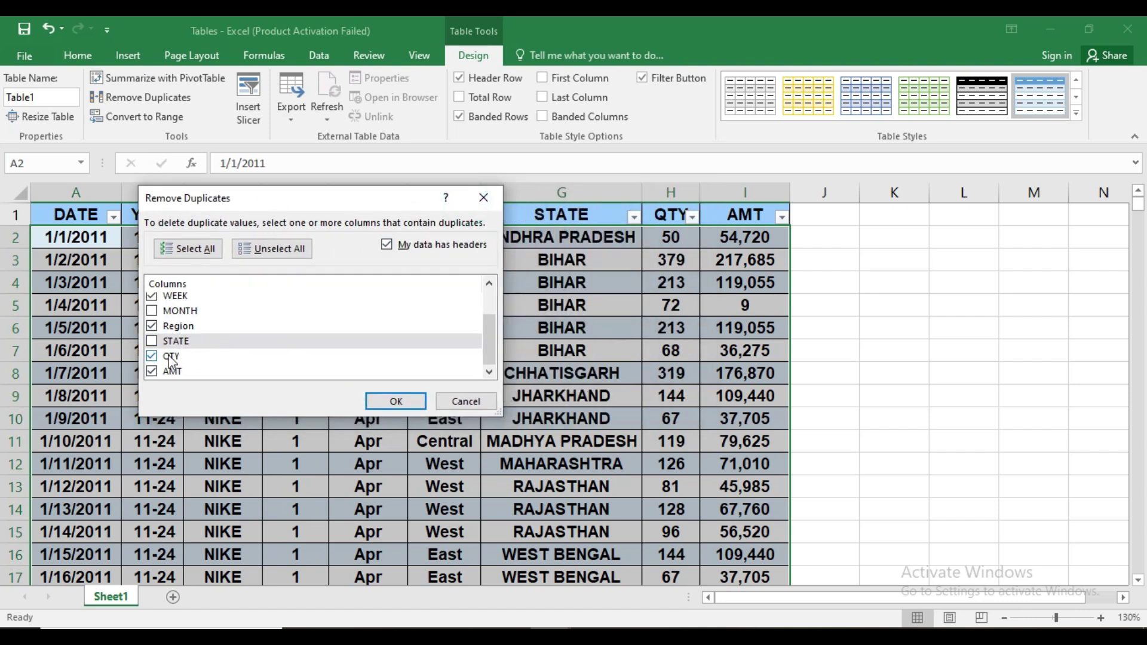
- Exclude AMT, QTY and Region, include STATE again, and remove the table's duplicate rows, checking the remaining data
{"action": "left_click", "coordinate": [152, 371]}
{"action": "left_click", "coordinate": [151, 356]}
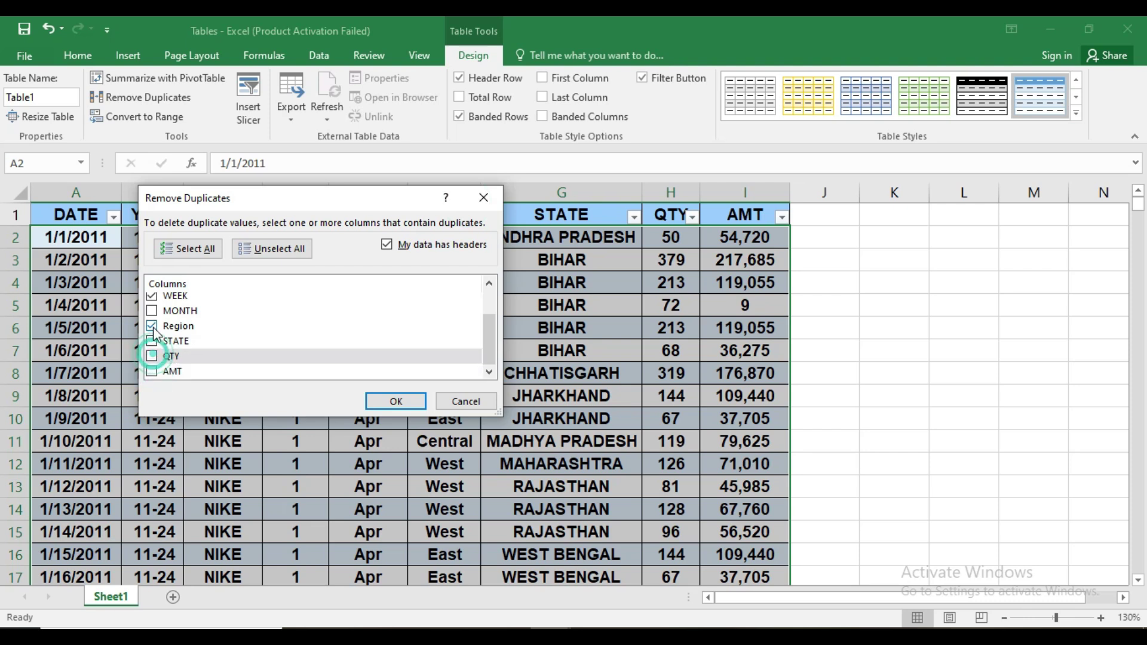
{"action": "left_click", "coordinate": [151, 326]}
{"action": "scroll", "coordinate": [157, 333], "scroll_direction": "up", "scroll_amount": 1}
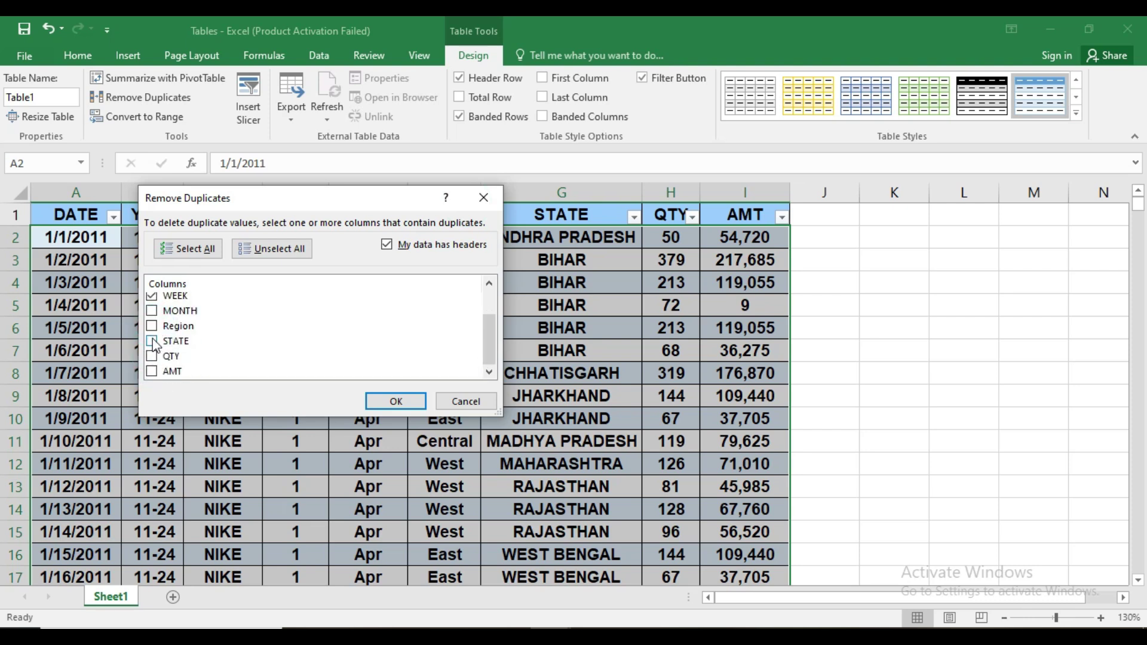
{"action": "left_click", "coordinate": [152, 340]}
{"action": "left_click", "coordinate": [394, 402]}
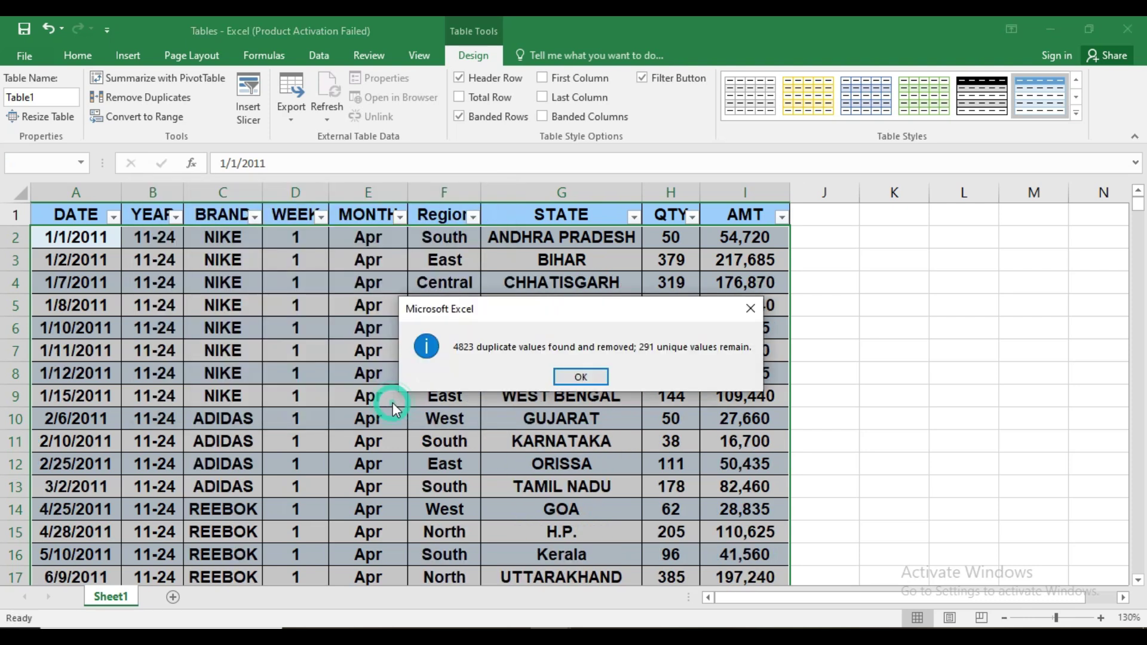
{"action": "left_click", "coordinate": [582, 375]}
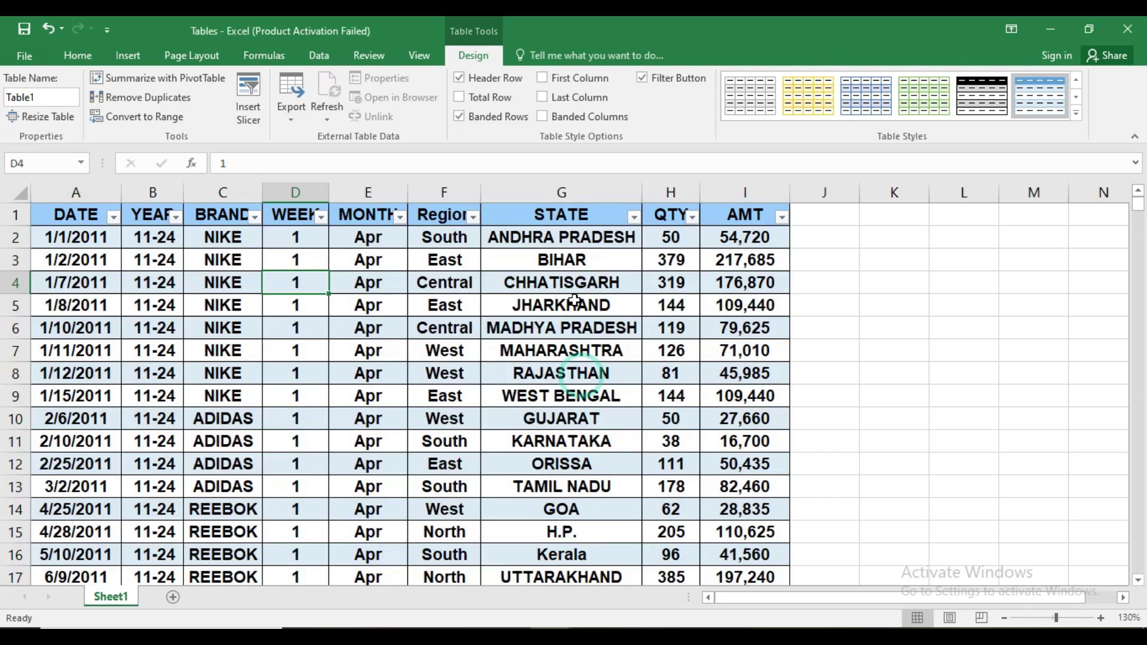
{"action": "scroll", "coordinate": [575, 298], "scroll_direction": "down", "scroll_amount": 7}
{"action": "scroll", "coordinate": [575, 298], "scroll_direction": "down", "scroll_amount": 3}
{"action": "scroll", "coordinate": [574, 305], "scroll_direction": "up", "scroll_amount": 10}
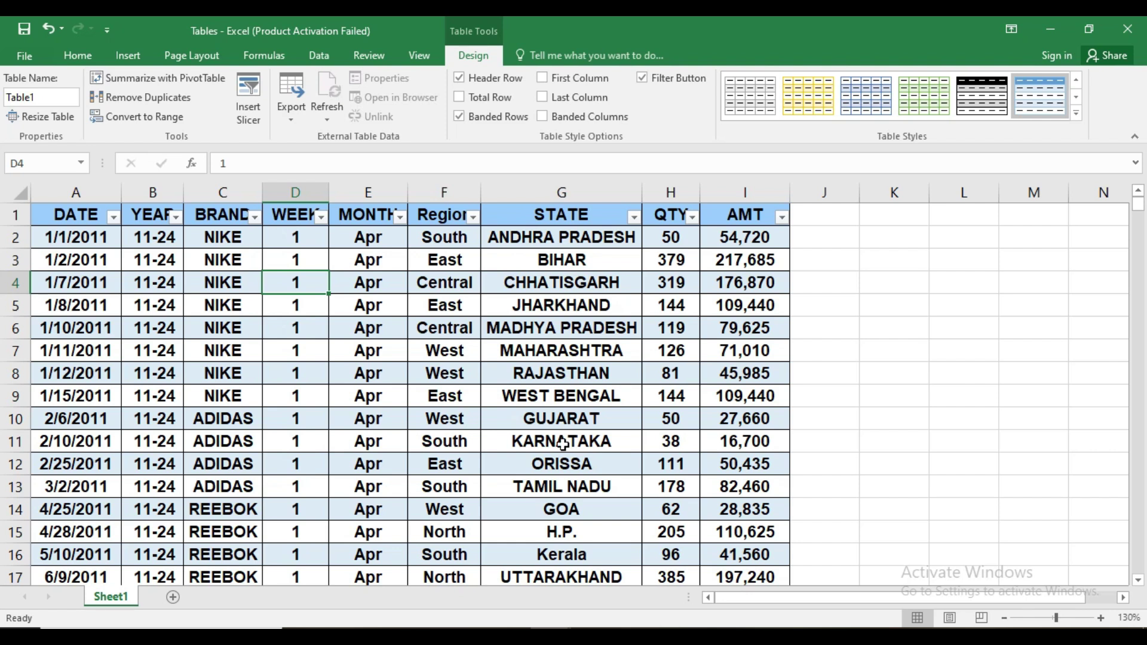
- View the slicer fields offered for the table without inserting any, and convert the table to a normal range
{"action": "left_click", "coordinate": [254, 112]}
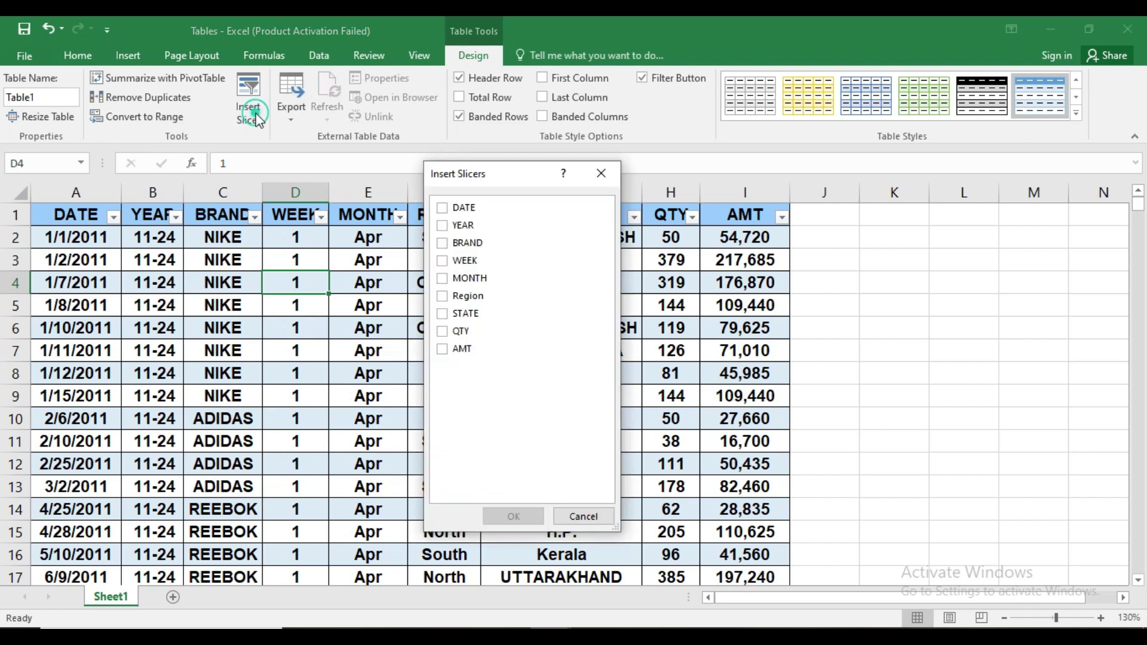
{"action": "left_click", "coordinate": [593, 174]}
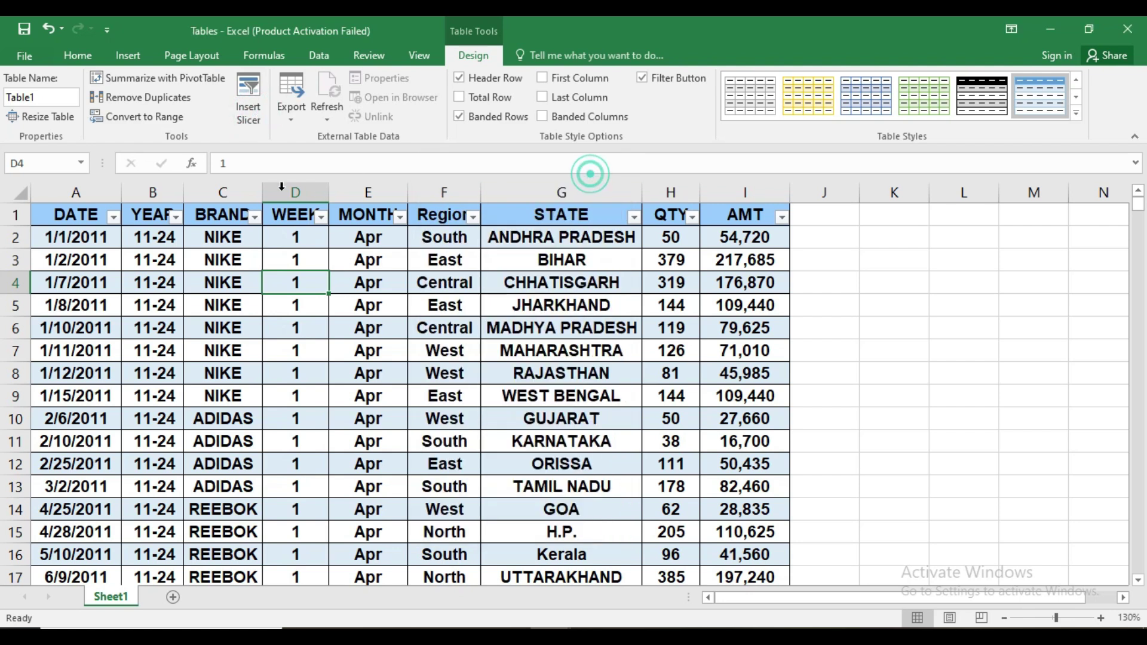
{"action": "left_click", "coordinate": [151, 117]}
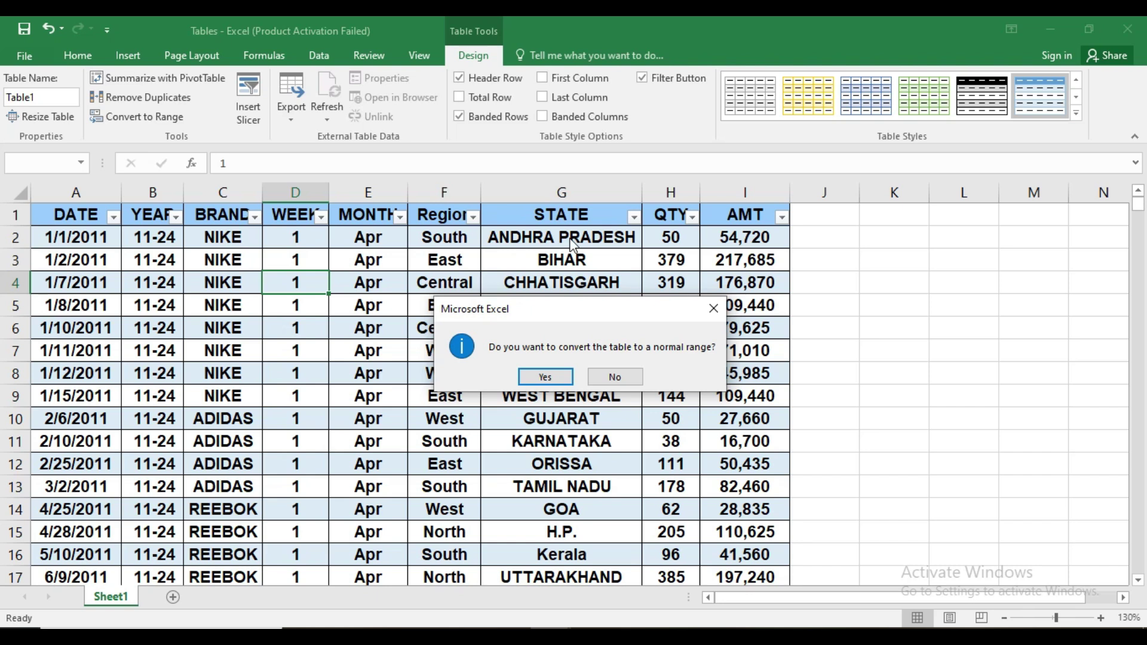
{"action": "left_click", "coordinate": [546, 377]}
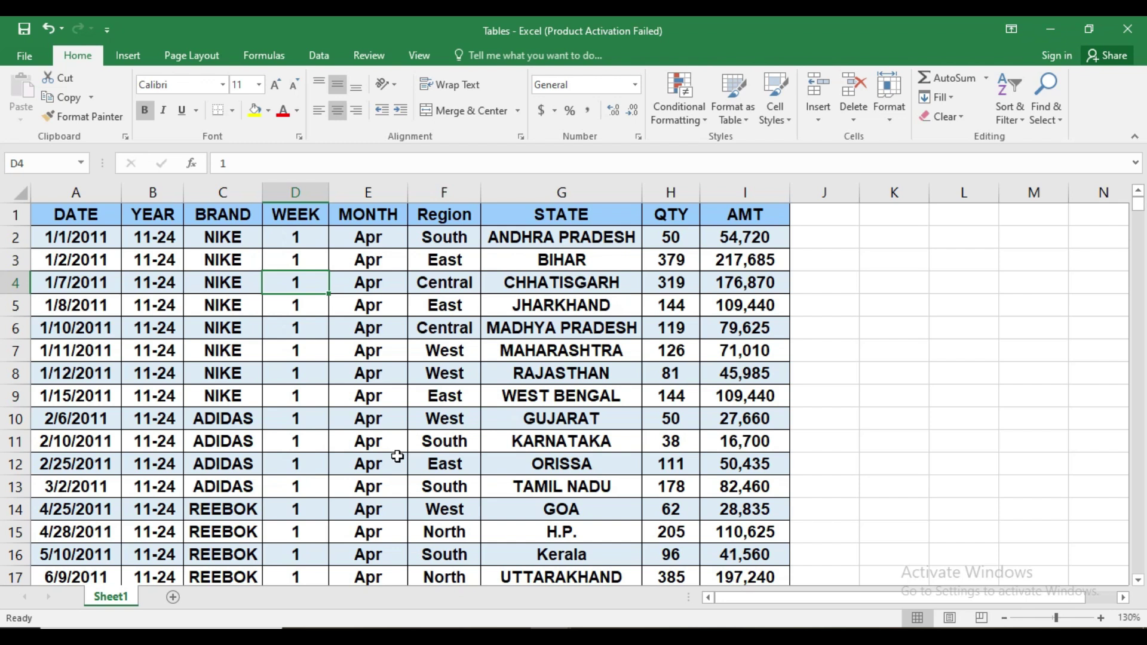
{"action": "left_click", "coordinate": [374, 419]}
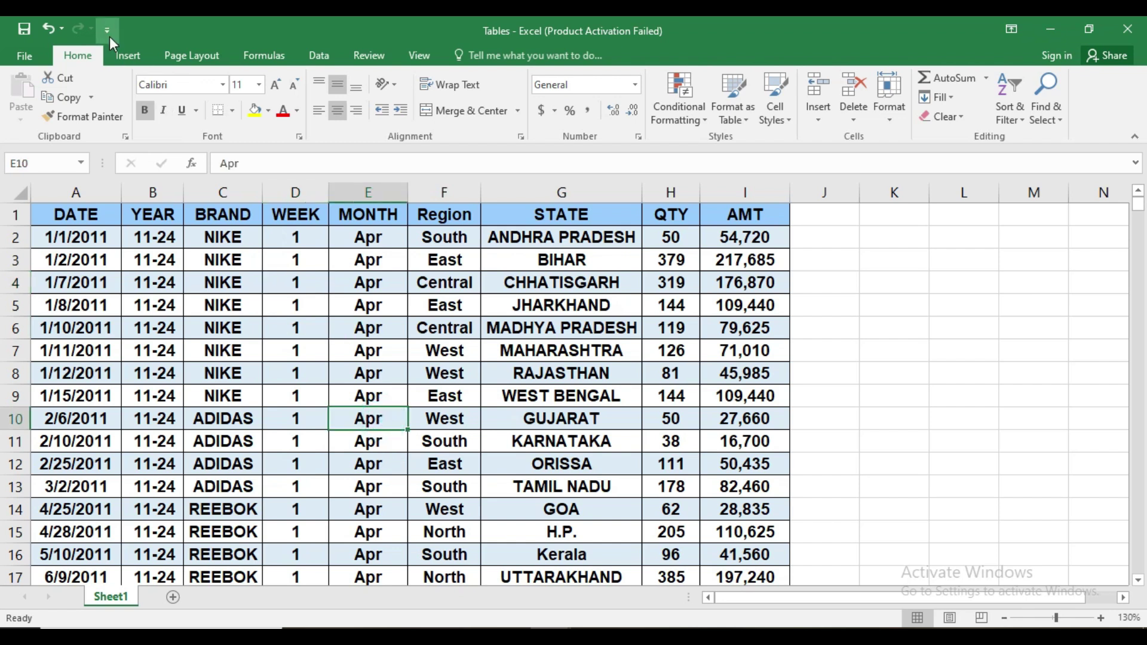
- Convert the deduplicated data range on Sheet1 into an Excel table with headers again
{"action": "left_click", "coordinate": [126, 55]}
{"action": "left_click", "coordinate": [132, 94]}
{"action": "left_click", "coordinate": [505, 362]}
{"action": "left_click", "coordinate": [472, 376]}
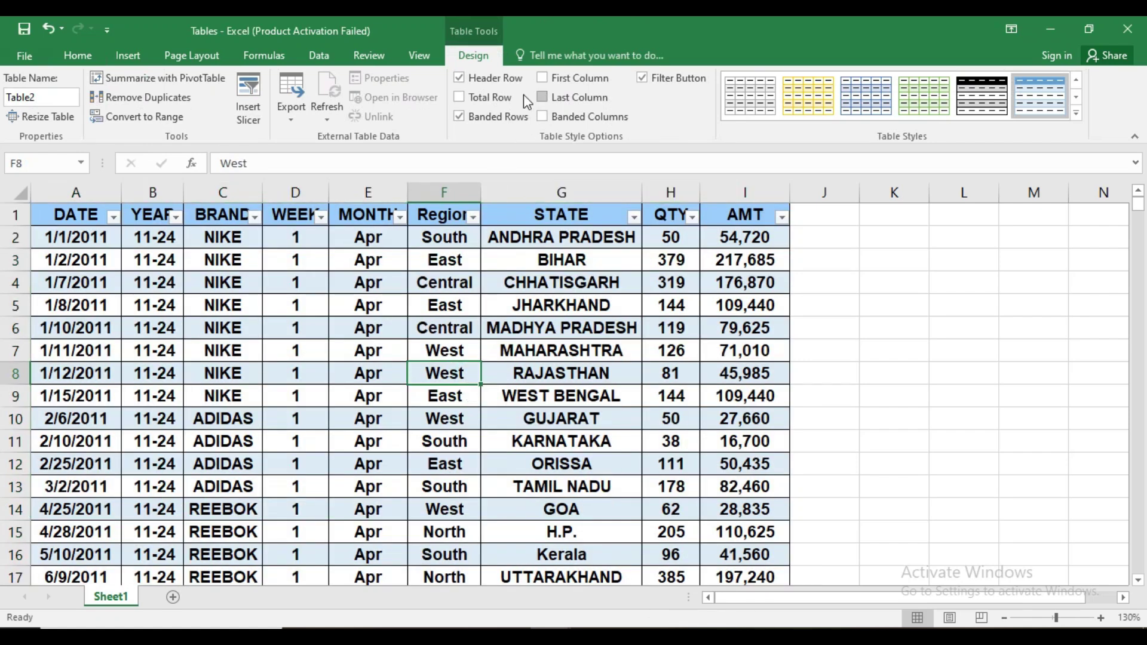
- Try the table's Total Row on and off, and turn on the Last Column option
{"action": "left_click", "coordinate": [475, 97]}
{"action": "left_click", "coordinate": [469, 99]}
{"action": "left_click", "coordinate": [469, 99]}
{"action": "left_click", "coordinate": [468, 99]}
{"action": "left_click", "coordinate": [468, 99]}
{"action": "left_click", "coordinate": [468, 98]}
- Hide the filter buttons in the table's header row and show them again
{"action": "left_click", "coordinate": [643, 77]}
{"action": "left_click", "coordinate": [643, 79]}
{"action": "left_click", "coordinate": [642, 78]}
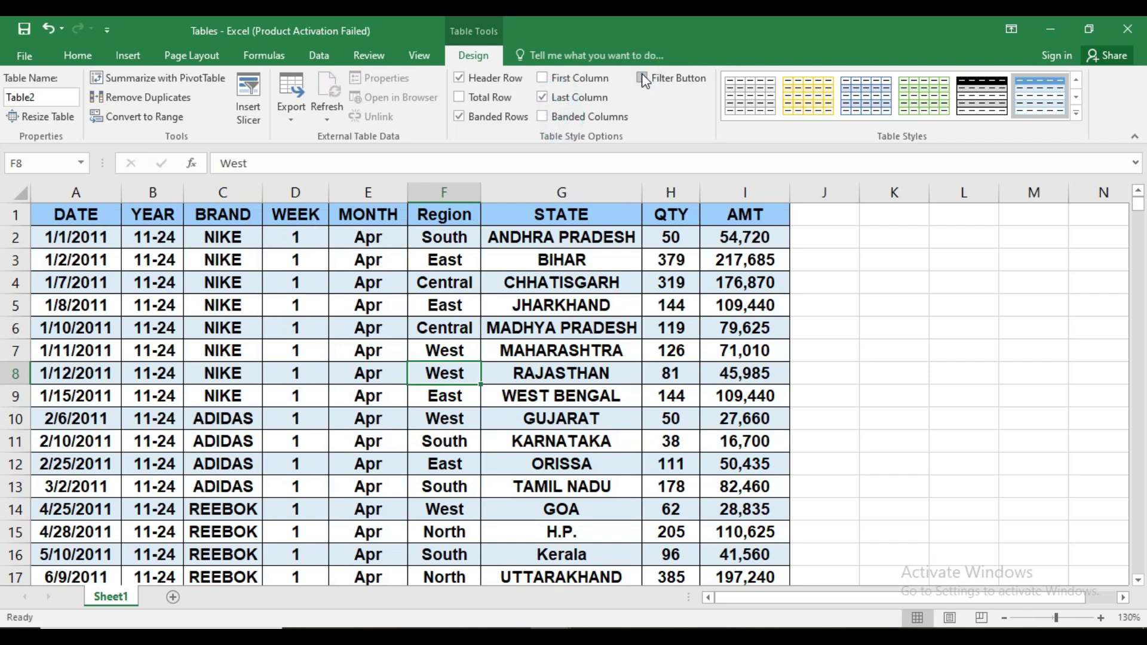
{"action": "left_click", "coordinate": [643, 78]}
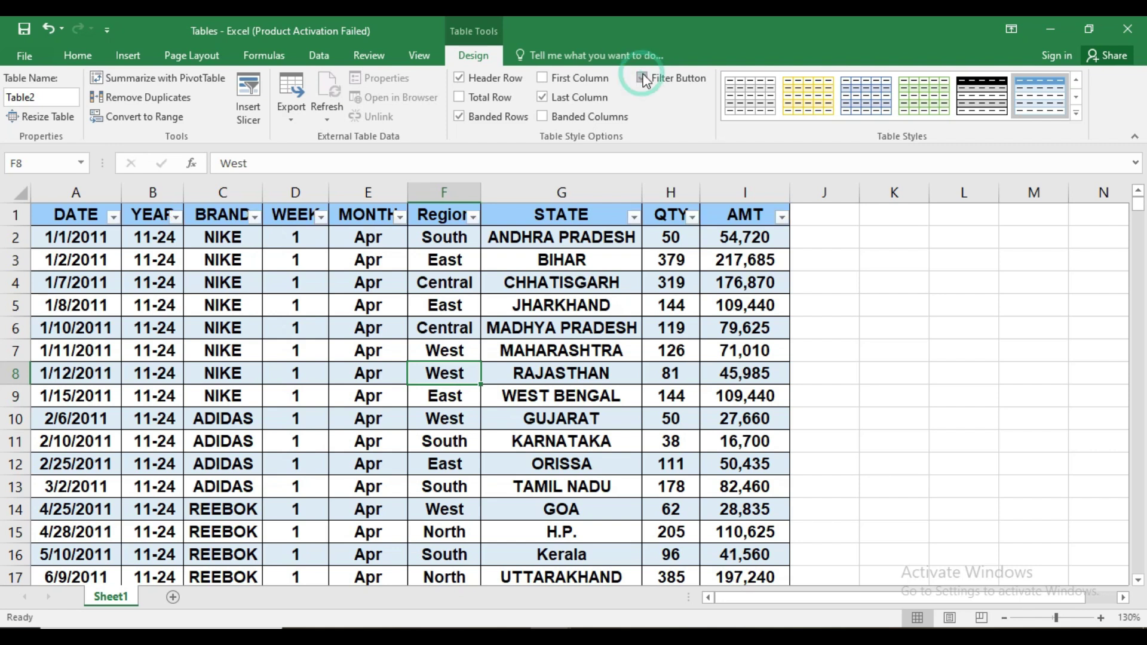
- Apply the orange Medium table style with grey banding and turn on First Column and Banded Columns
{"action": "left_click", "coordinate": [1076, 113]}
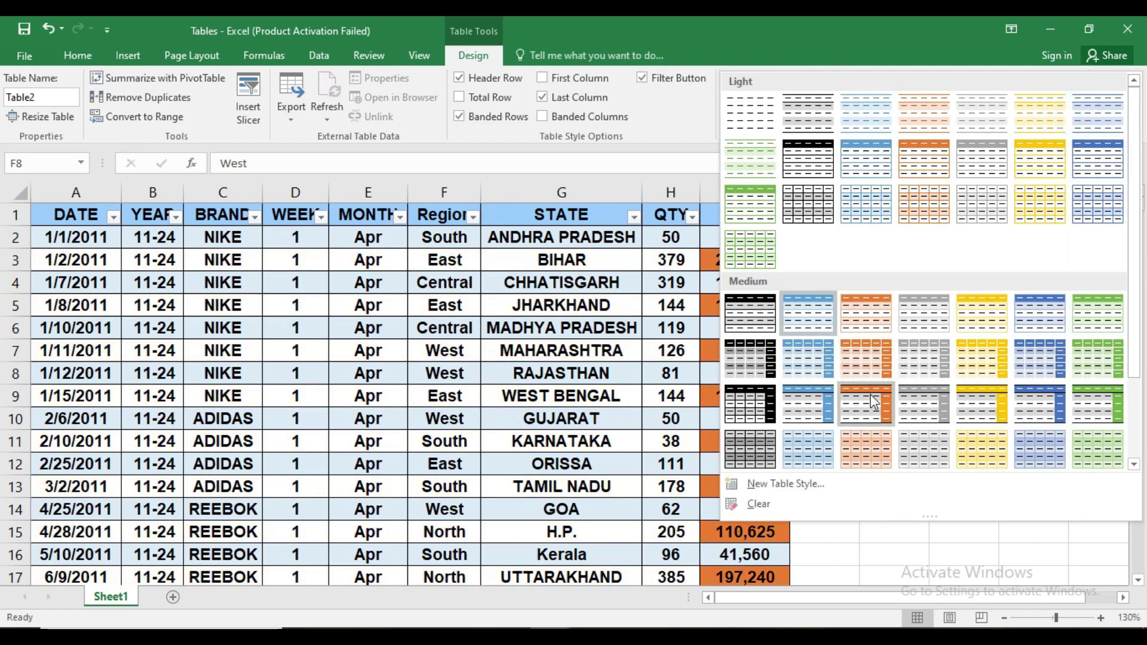
{"action": "left_click", "coordinate": [870, 393]}
{"action": "left_click", "coordinate": [544, 78]}
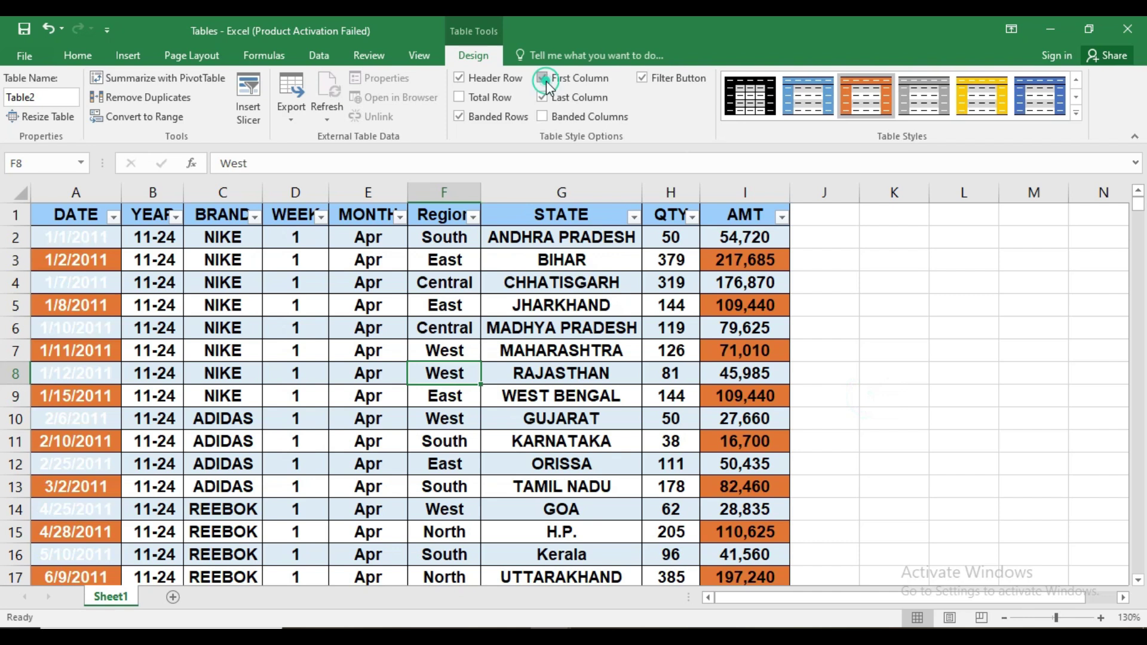
{"action": "left_click", "coordinate": [543, 116]}
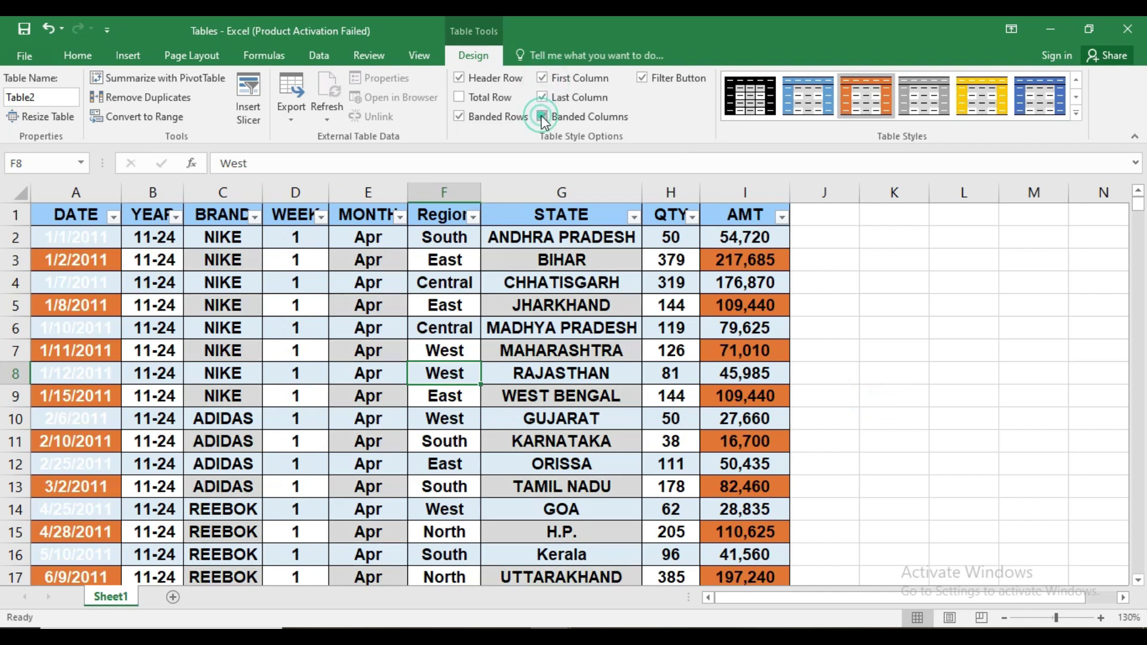
- Turn off Last Column, First Column and Banded Columns, and try the Total Row on and off
{"action": "left_click", "coordinate": [542, 97]}
{"action": "left_click", "coordinate": [542, 78]}
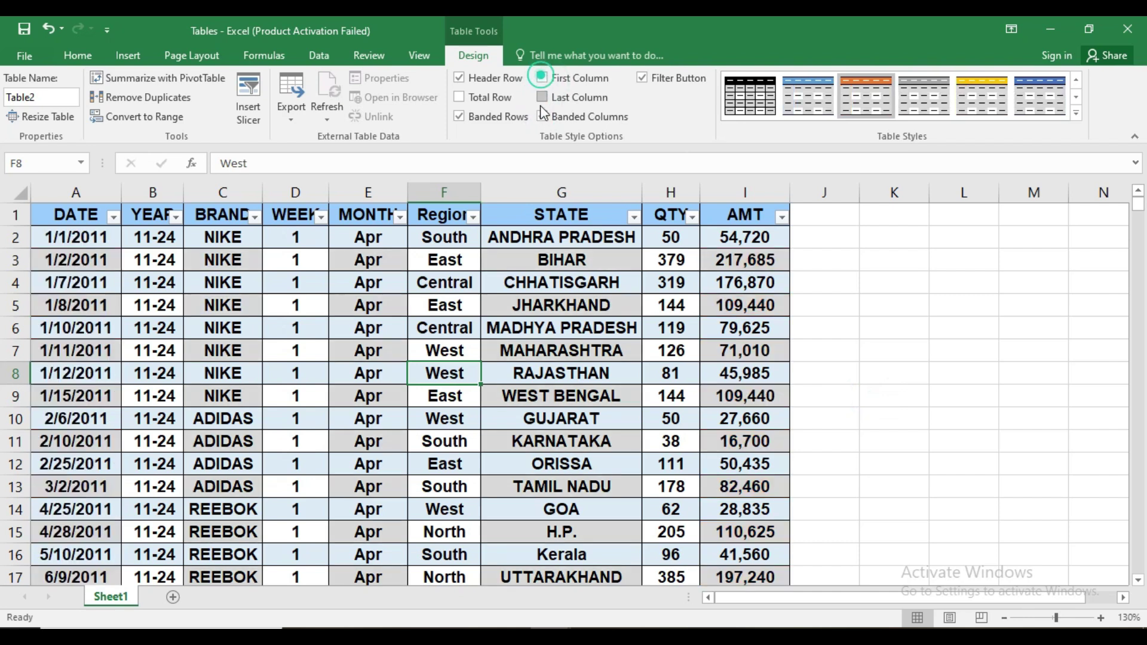
{"action": "left_click", "coordinate": [542, 117]}
{"action": "left_click", "coordinate": [501, 101]}
{"action": "left_click", "coordinate": [504, 95]}
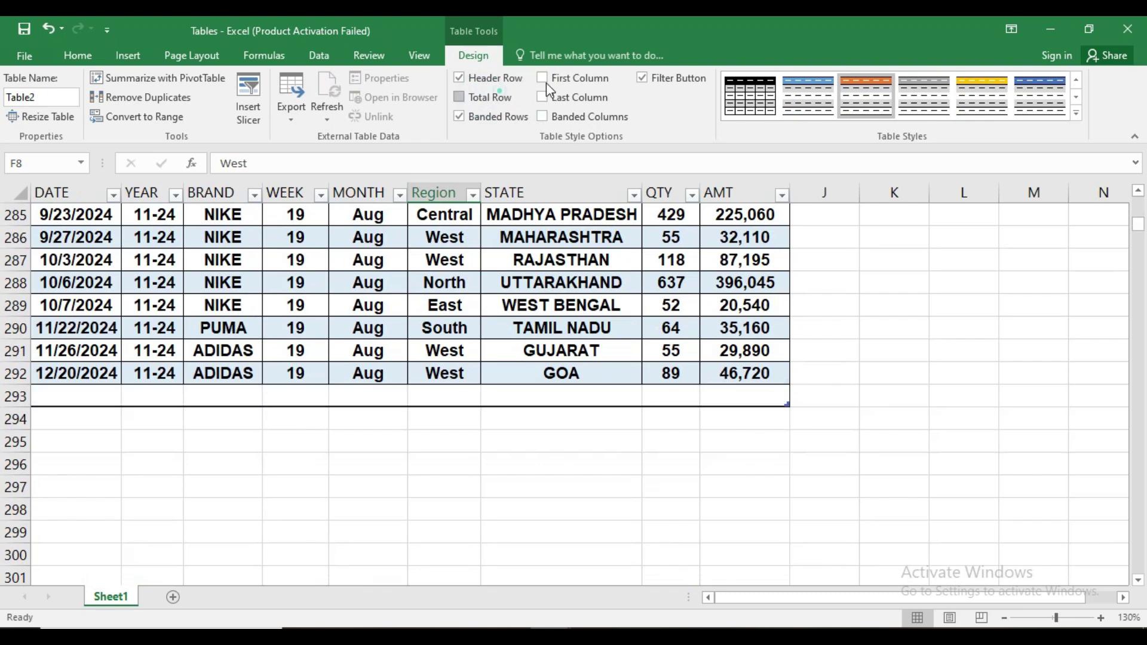
- Turn on the First Column and Banded Columns options for the table
{"action": "left_click", "coordinate": [543, 78]}
{"action": "left_click", "coordinate": [543, 116]}
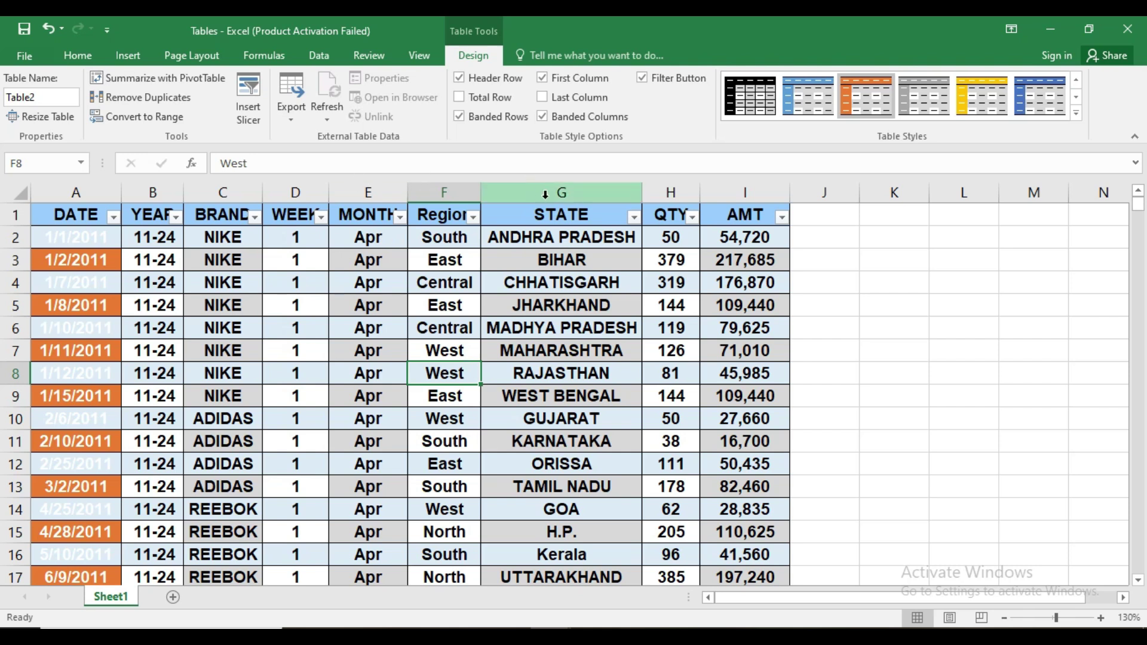
{"action": "left_click", "coordinate": [128, 55]}
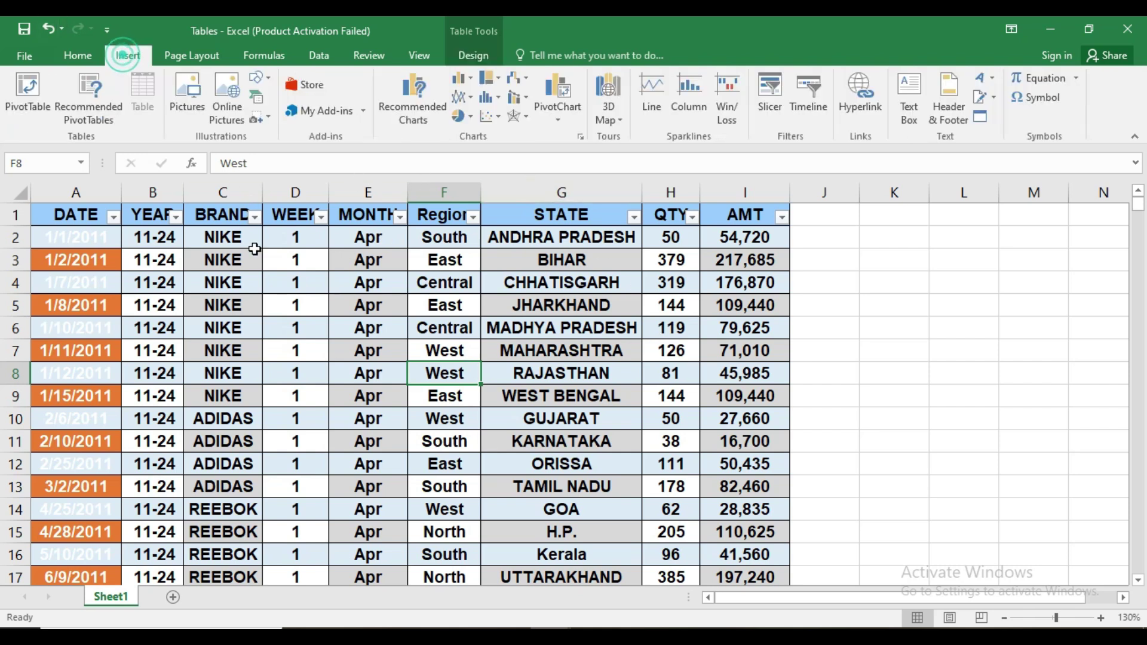